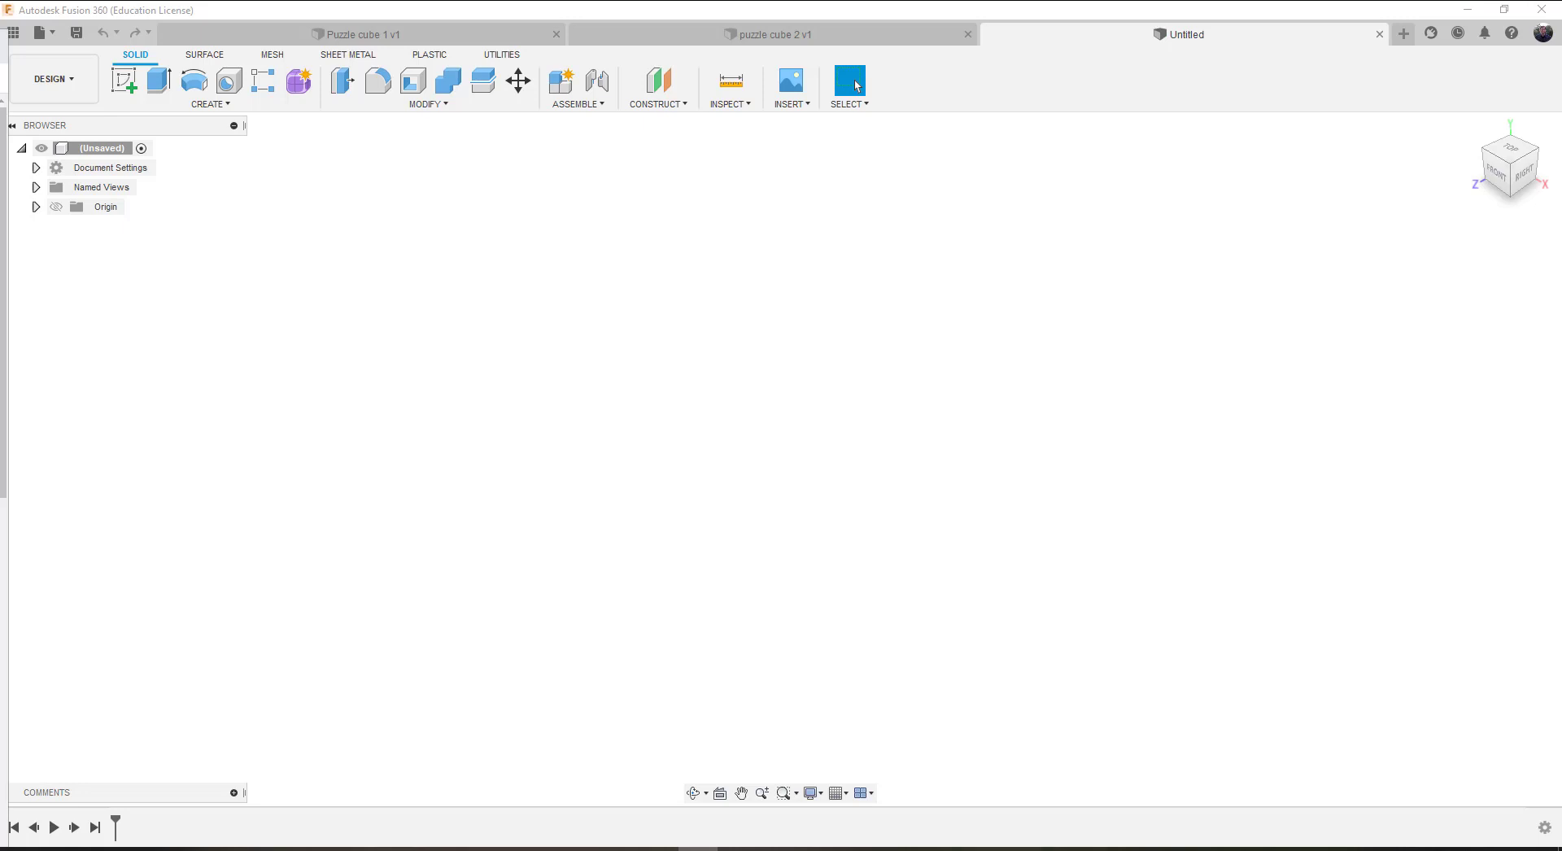
Step: Switch to the browser and examine the sample puzzle cube drawing package, covering the assembly sheet and the detail sheets of pieces 1 to 3
left_click_drag(0, 244, 559, 39)
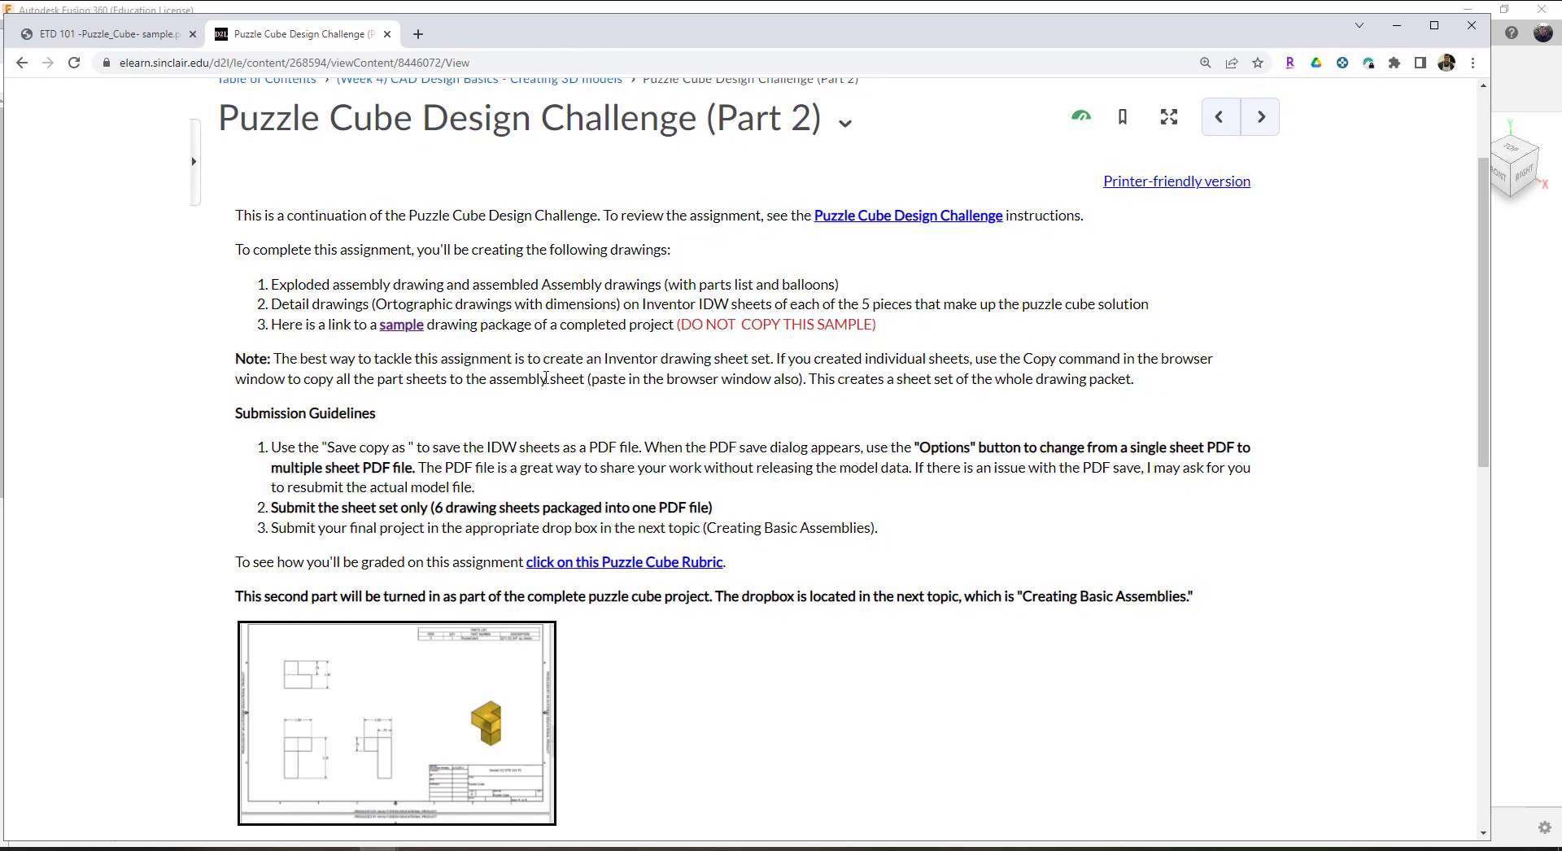
left_click(124, 39)
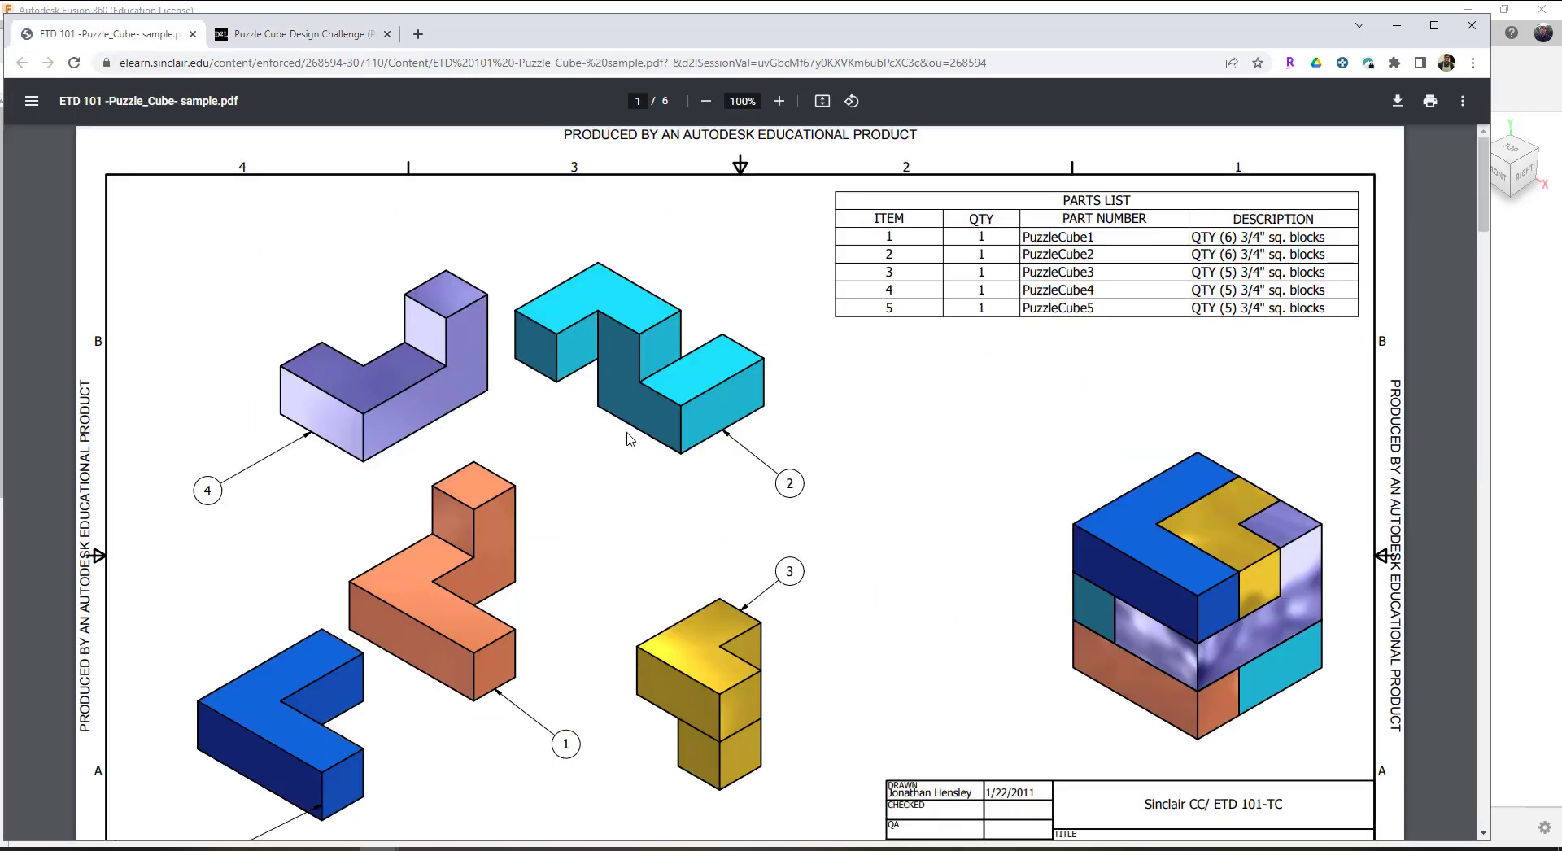
scroll(626, 439, "down", 1)
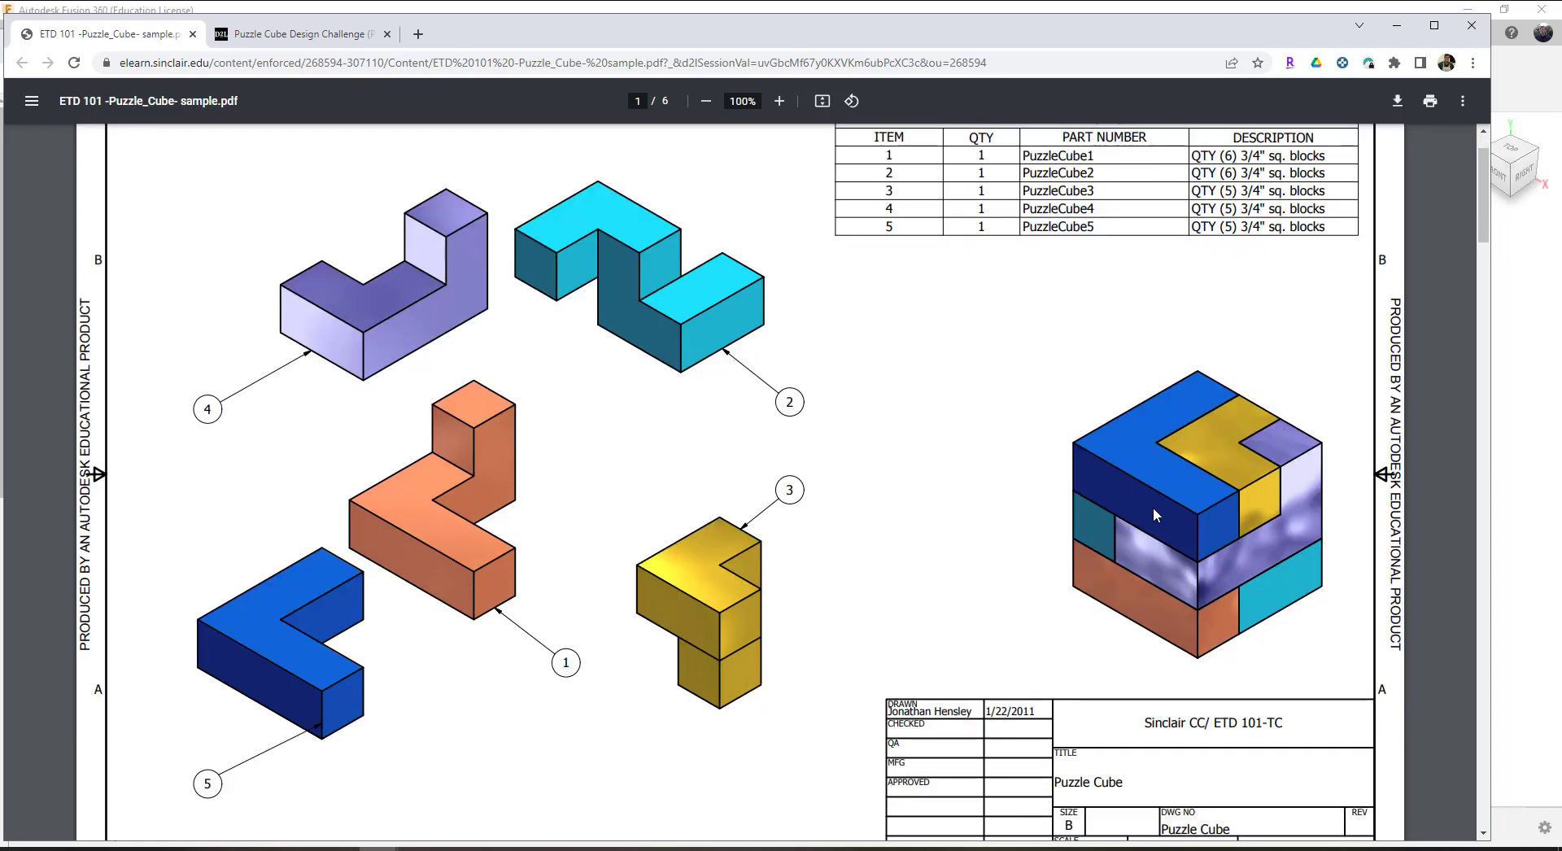
scroll(987, 421, "up", 1)
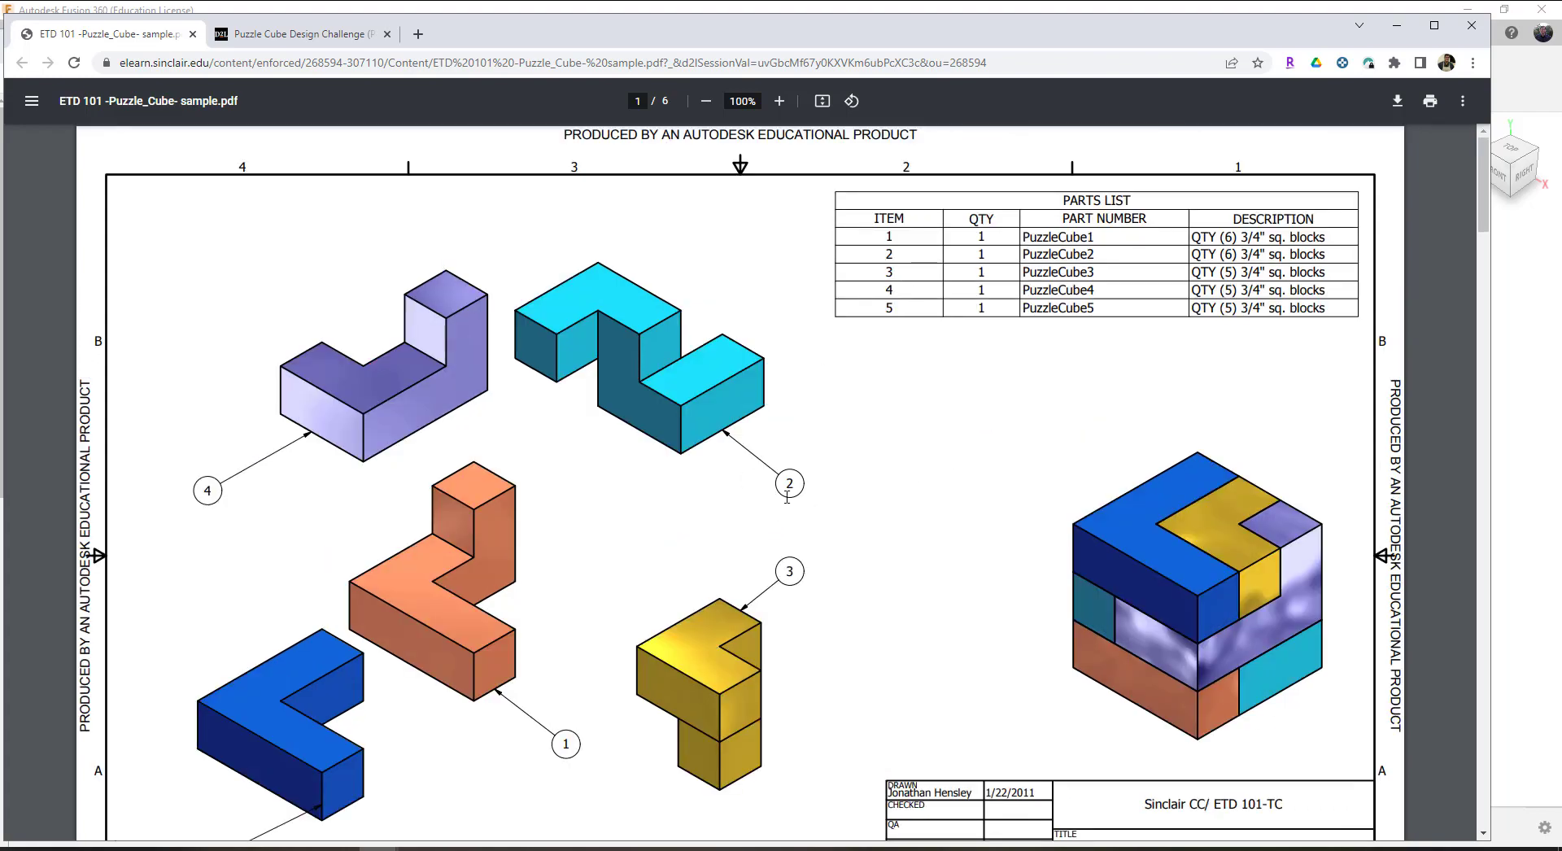
scroll(746, 510, "down", 10)
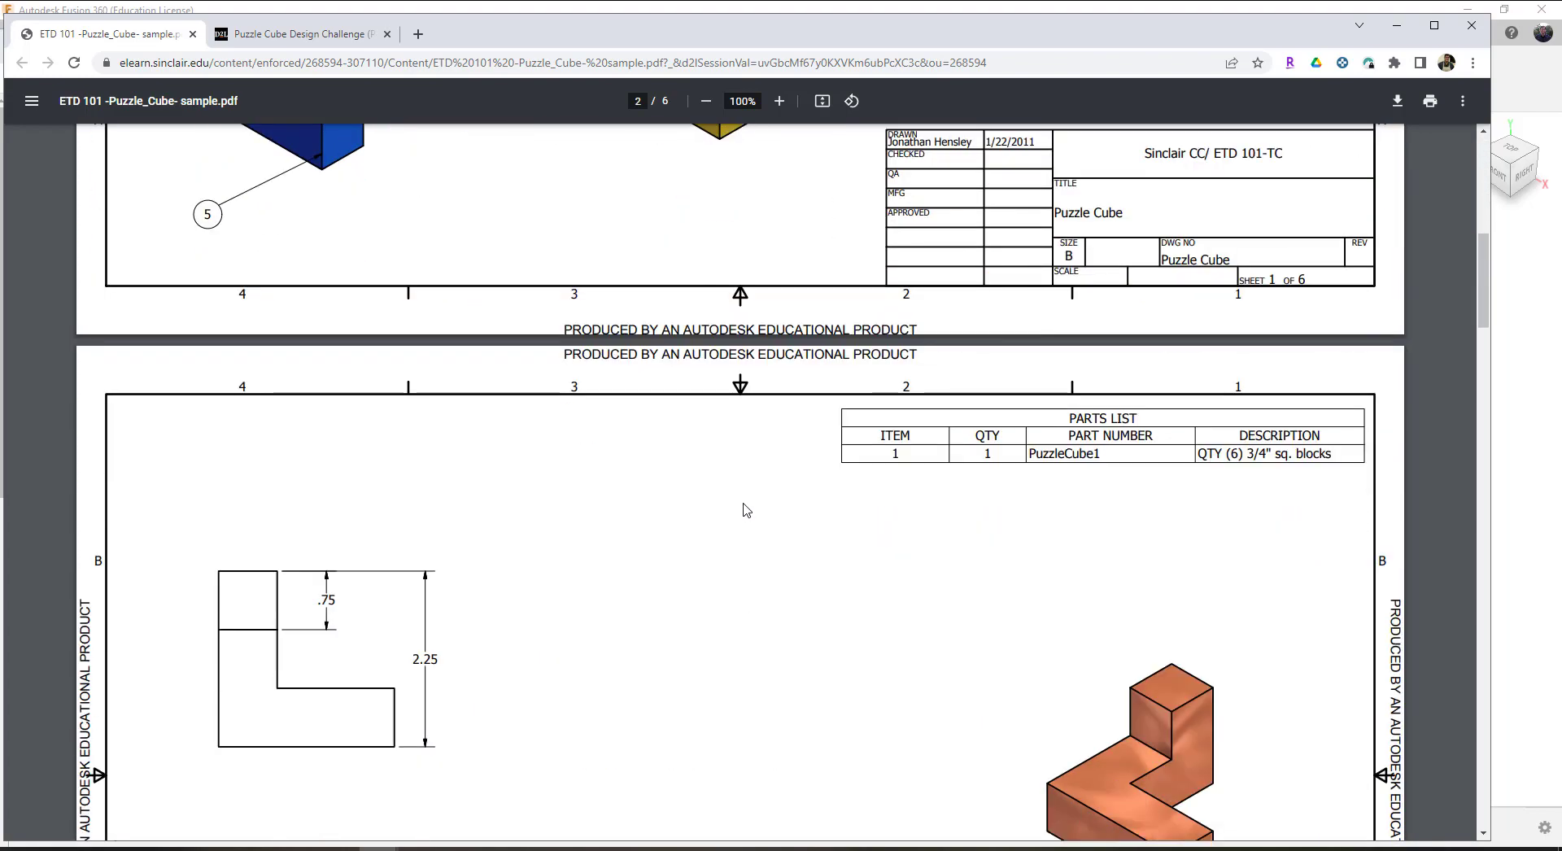
scroll(626, 567, "down", 2)
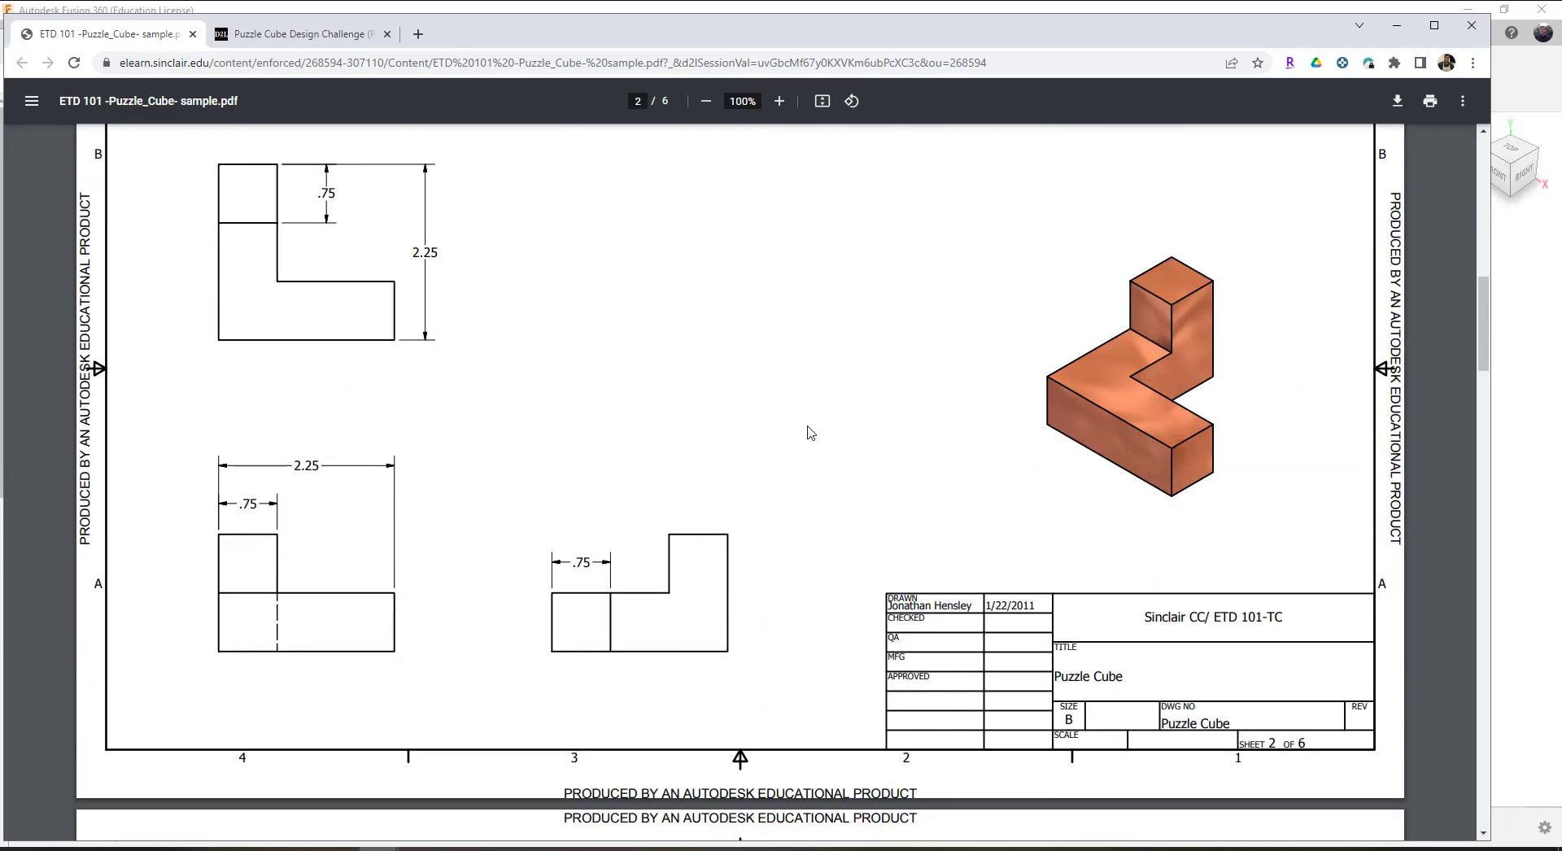
scroll(802, 448, "down", 3)
scroll(783, 500, "down", 5)
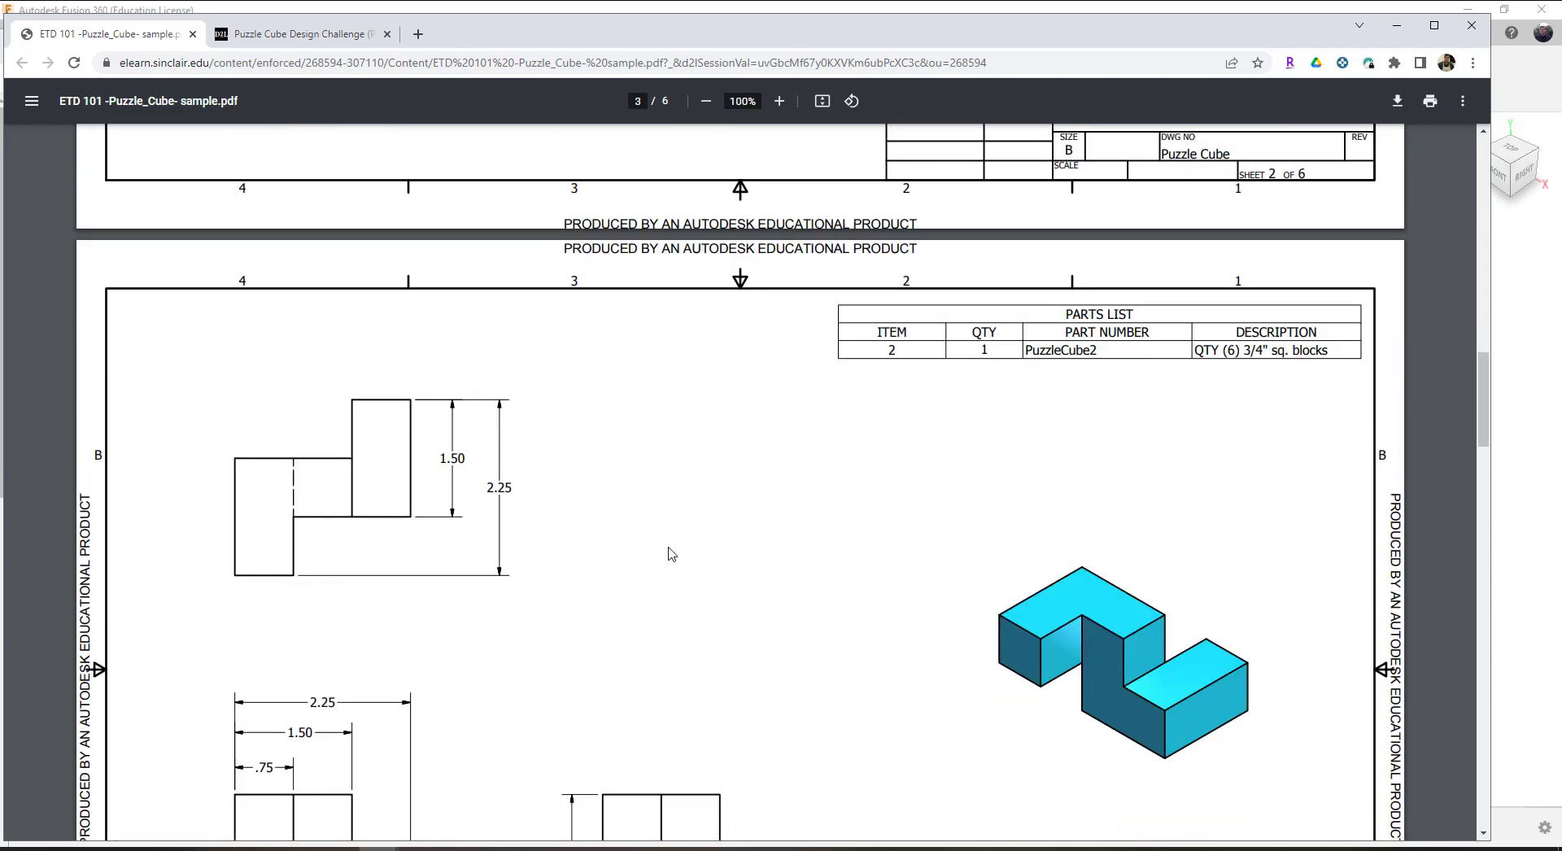
scroll(748, 579, "down", 2)
scroll(730, 567, "down", 3)
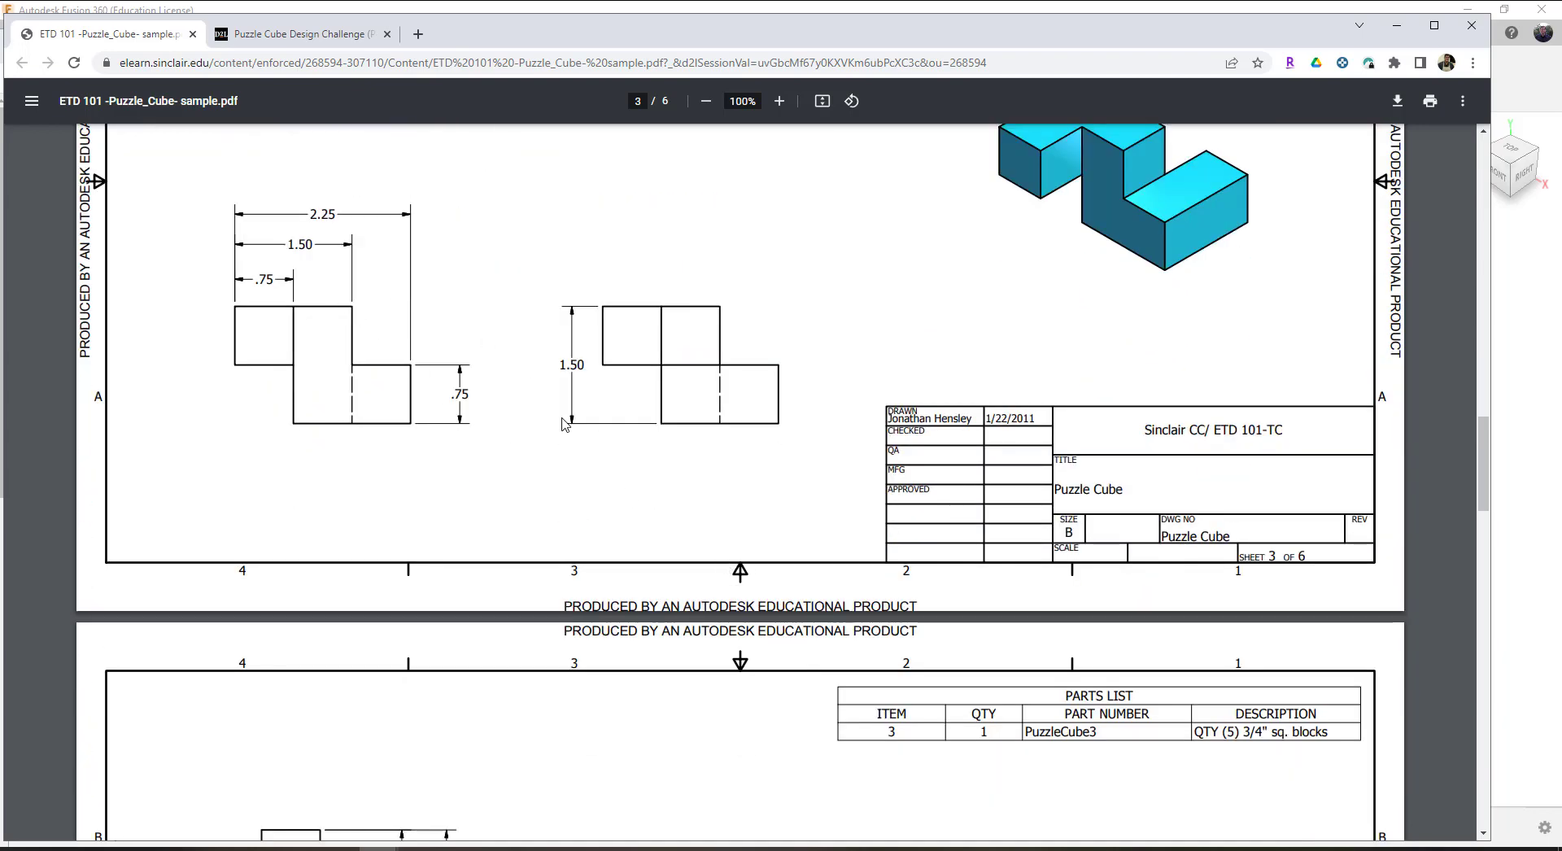
scroll(562, 419, "up", 4)
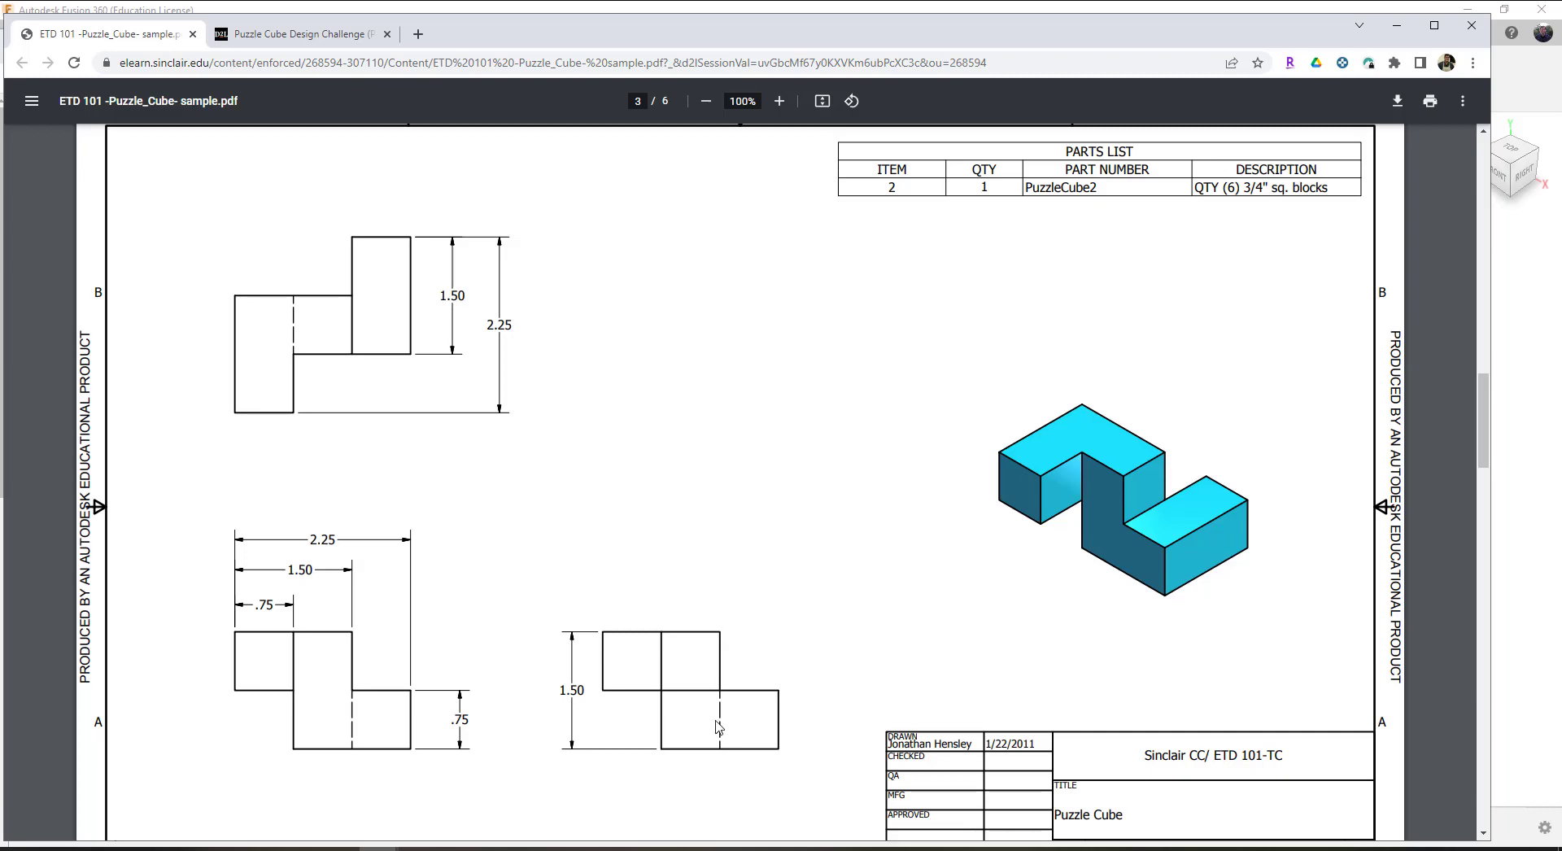
scroll(634, 458, "down", 10)
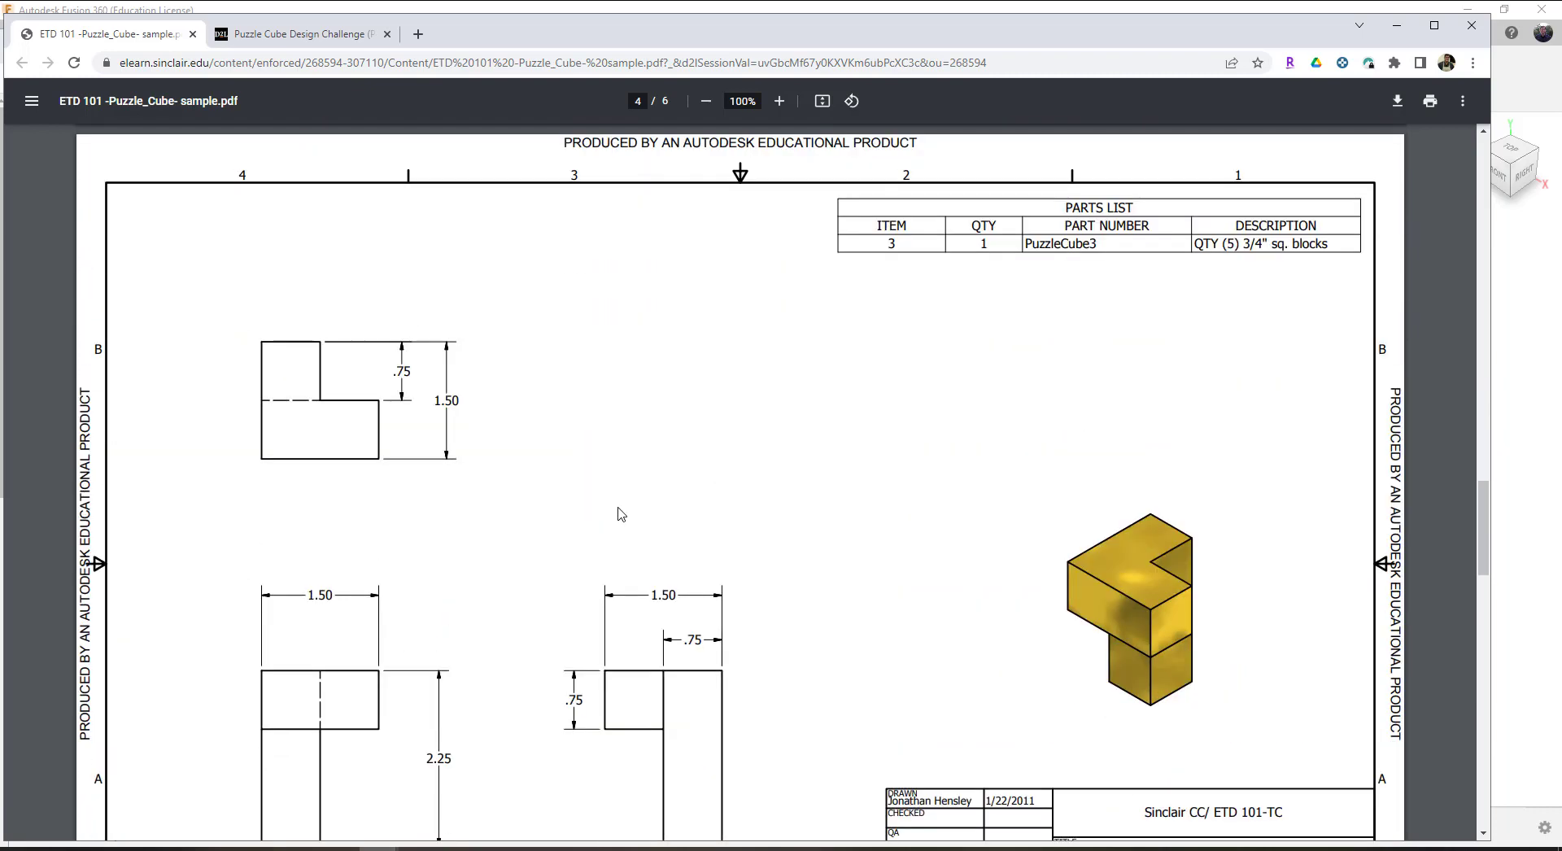
scroll(615, 513, "down", 1)
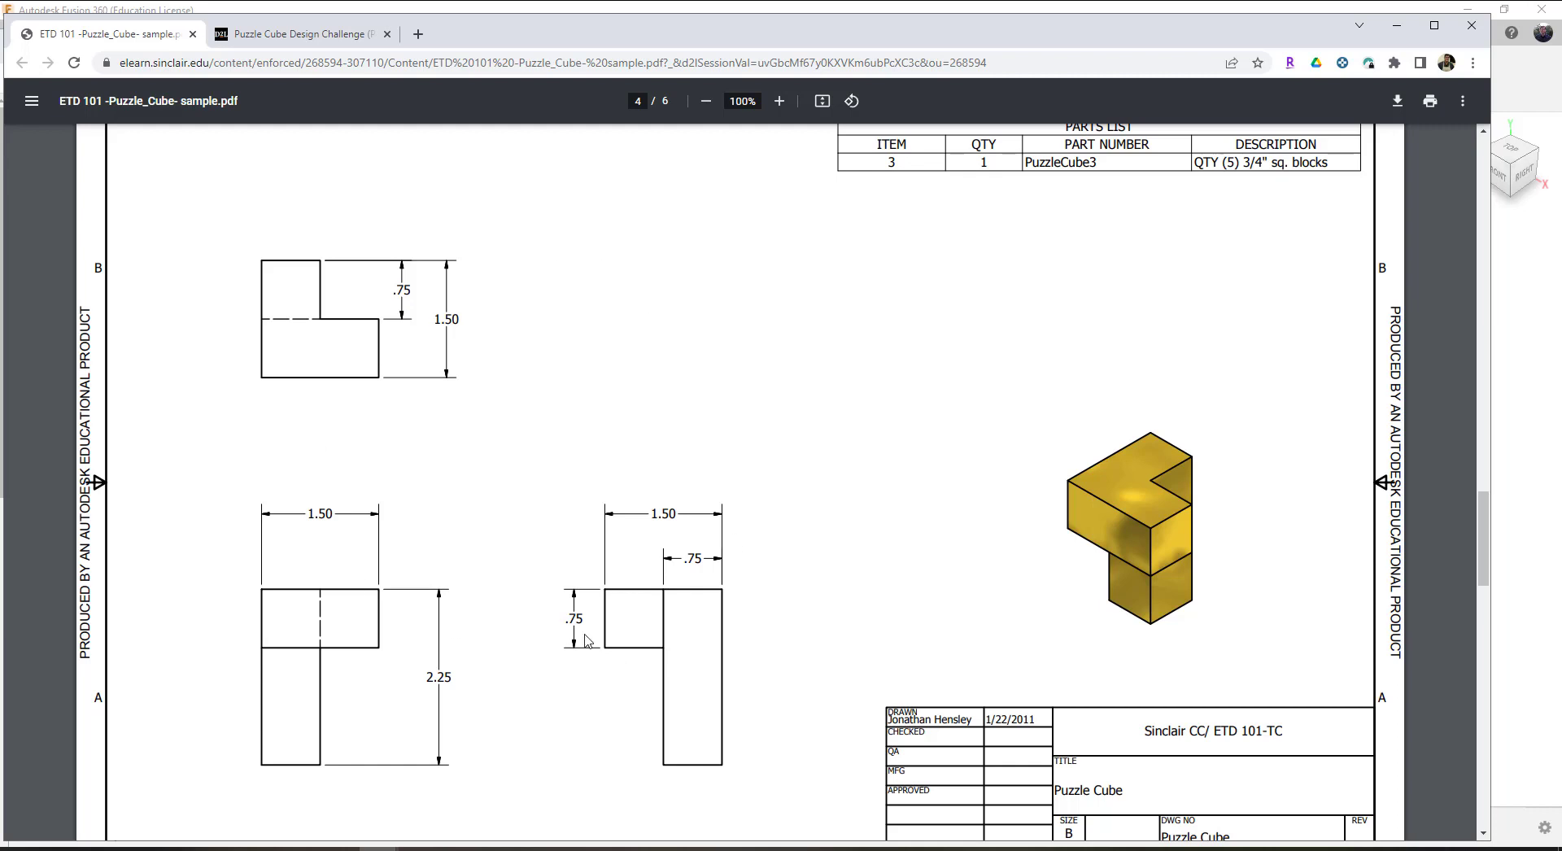
left_click(295, 39)
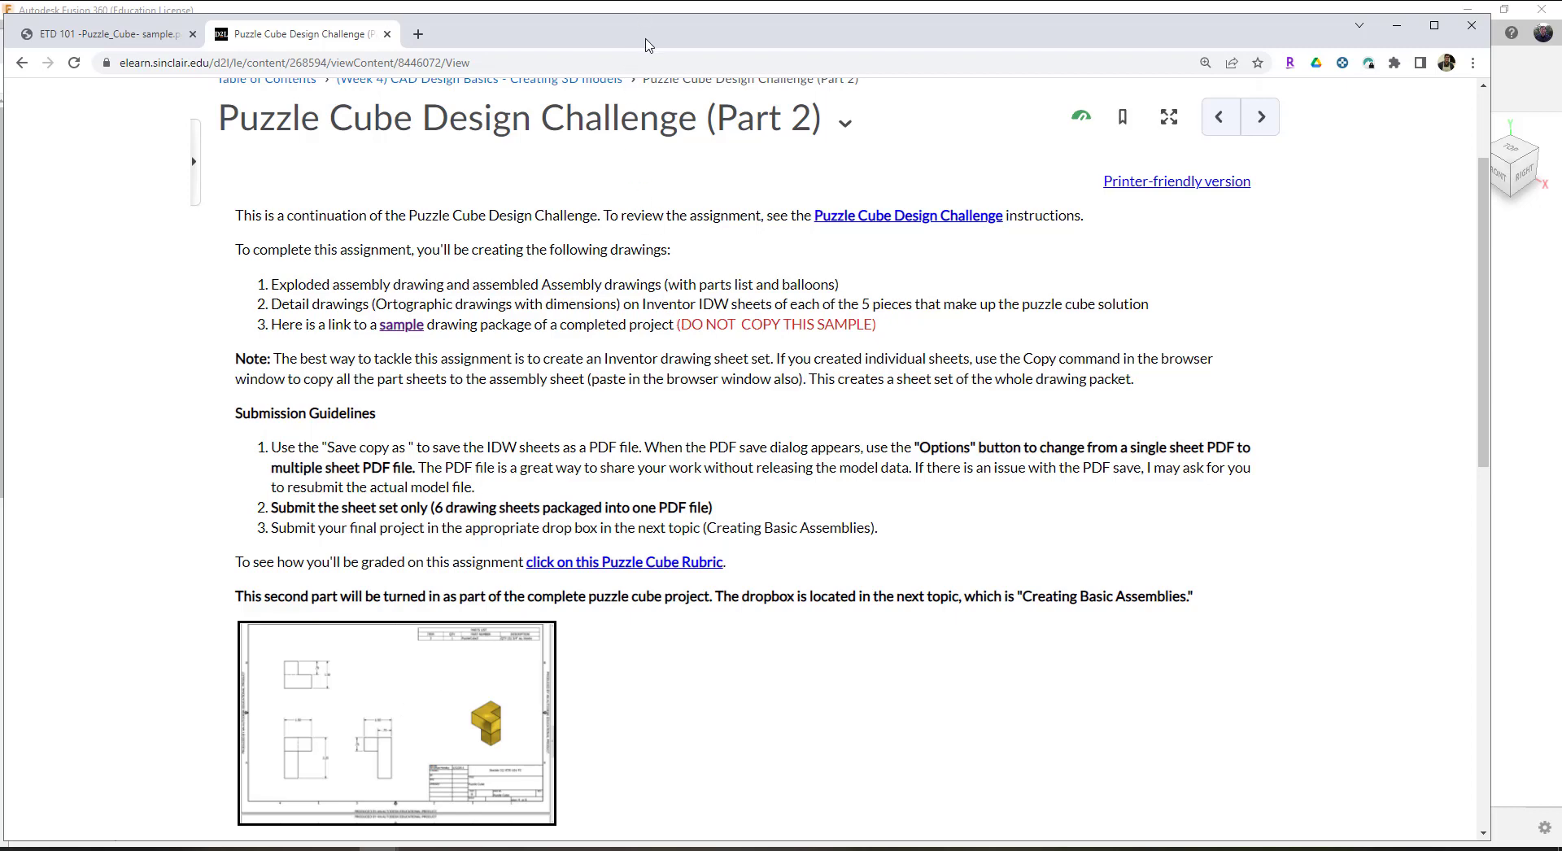
Step: Switch back to Fusion 360 and sketch a rectangle about 2.9 by 1 in from the origin on the front XY plane
key("super+Down")
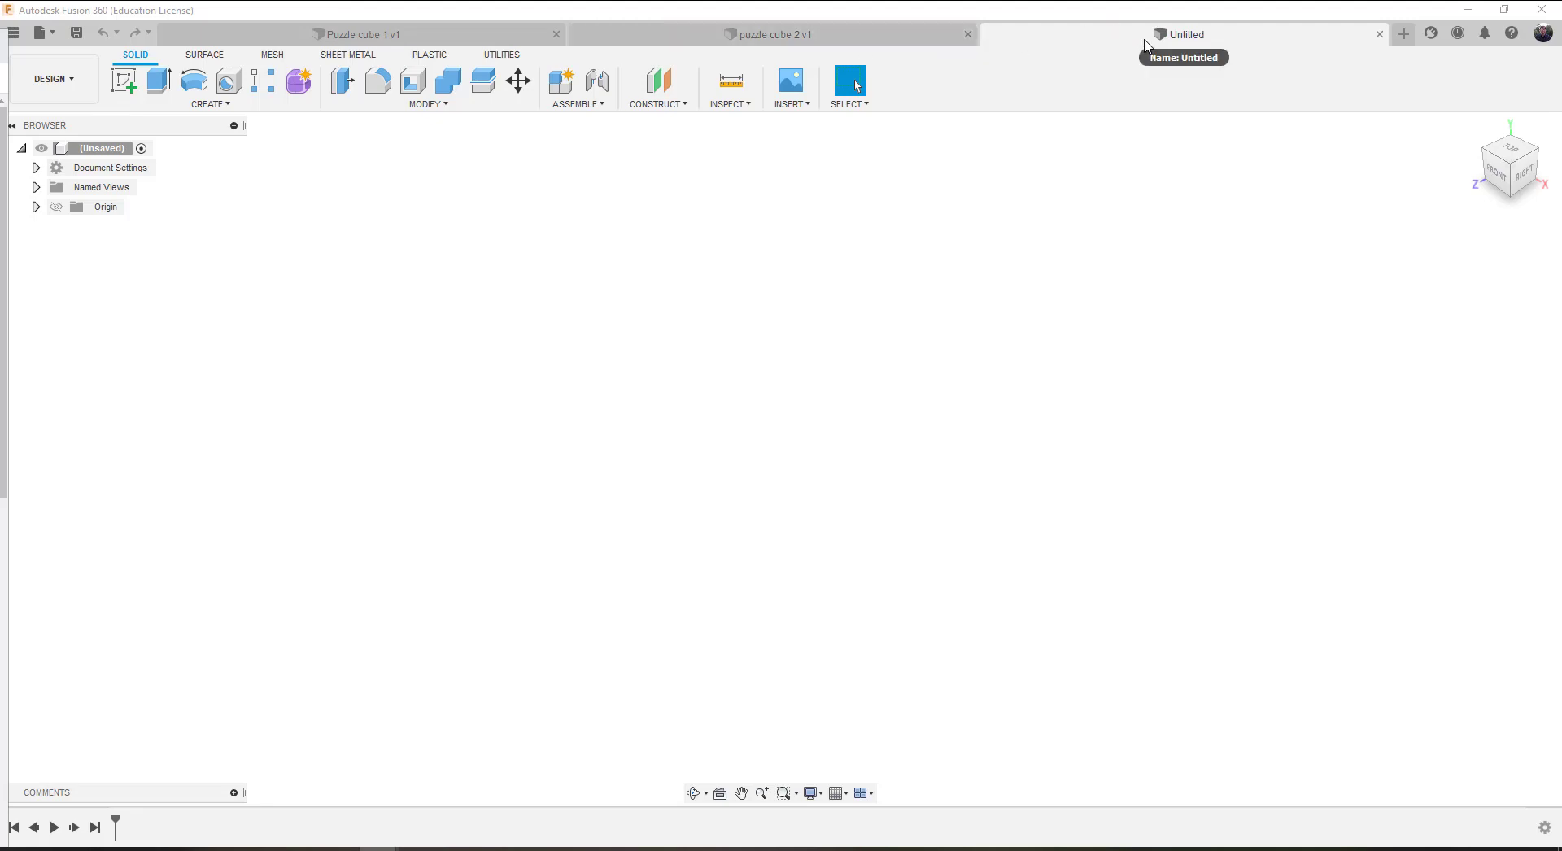
left_click(124, 79)
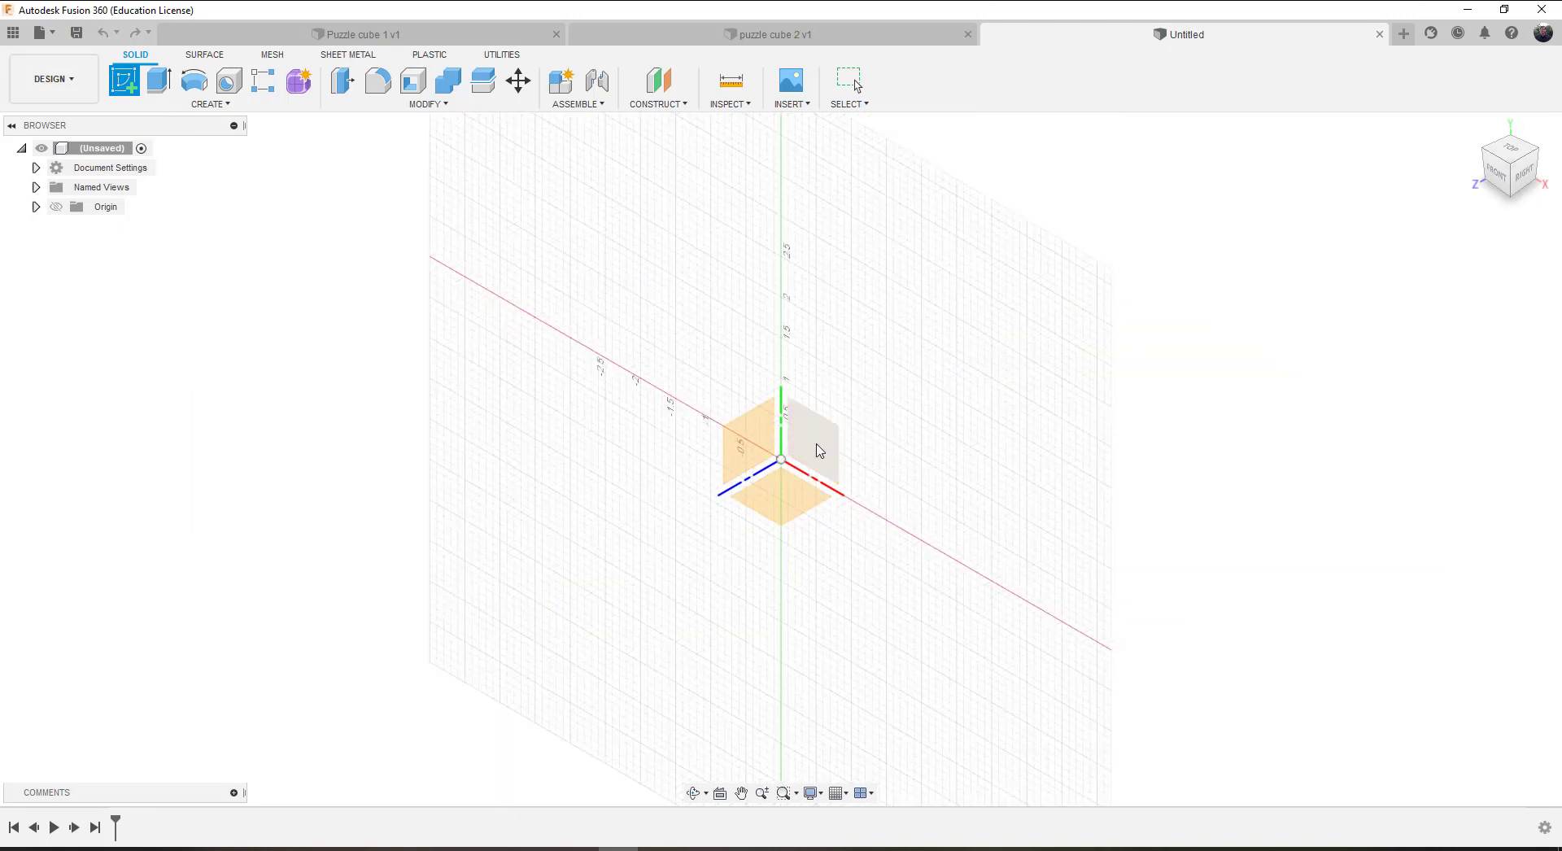
left_click(819, 450)
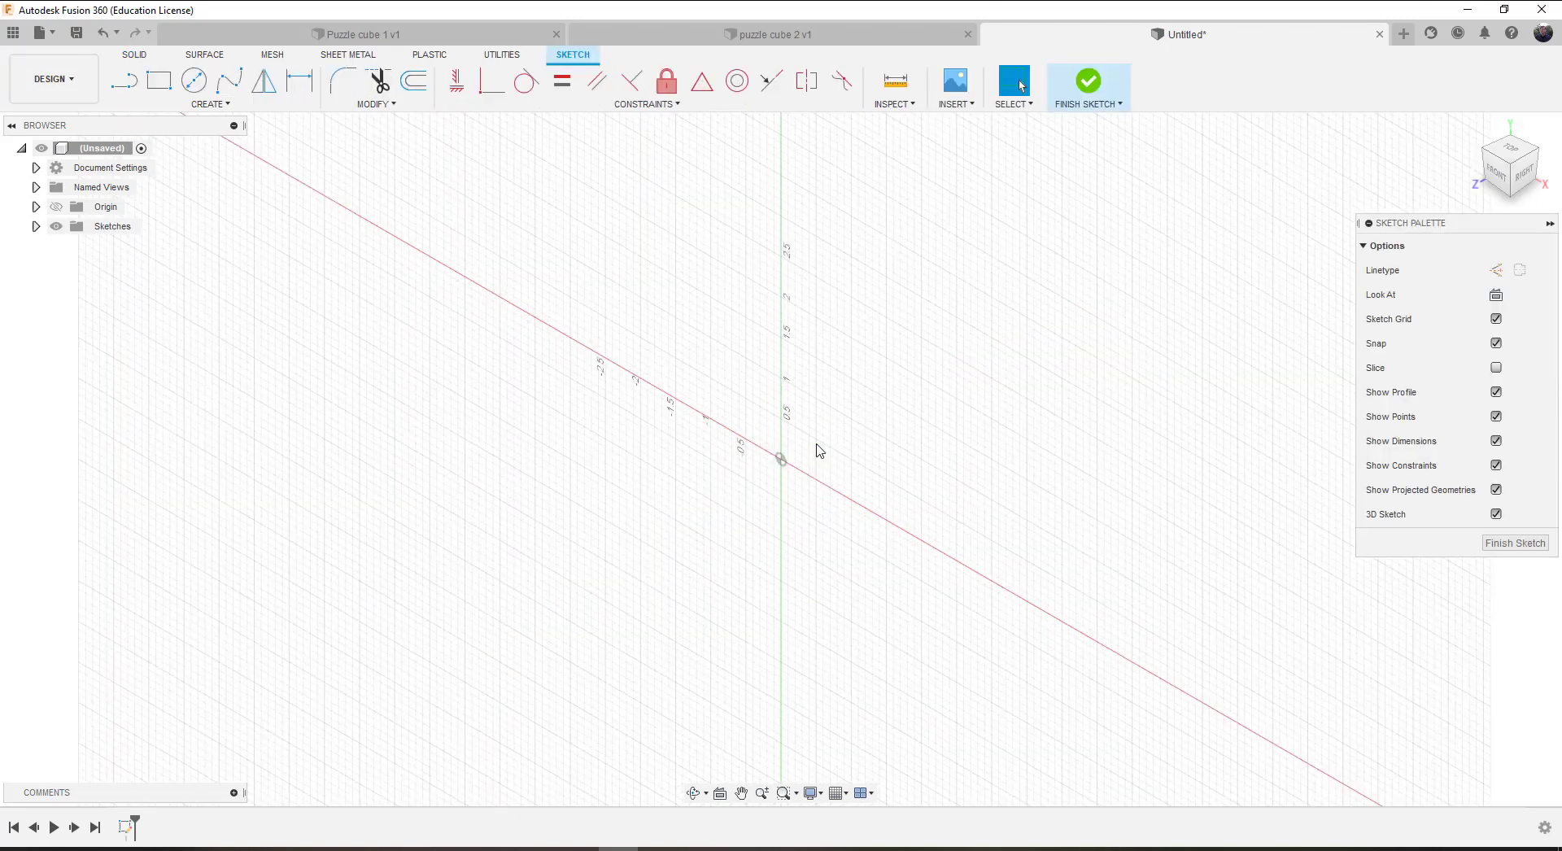
left_click(1504, 178)
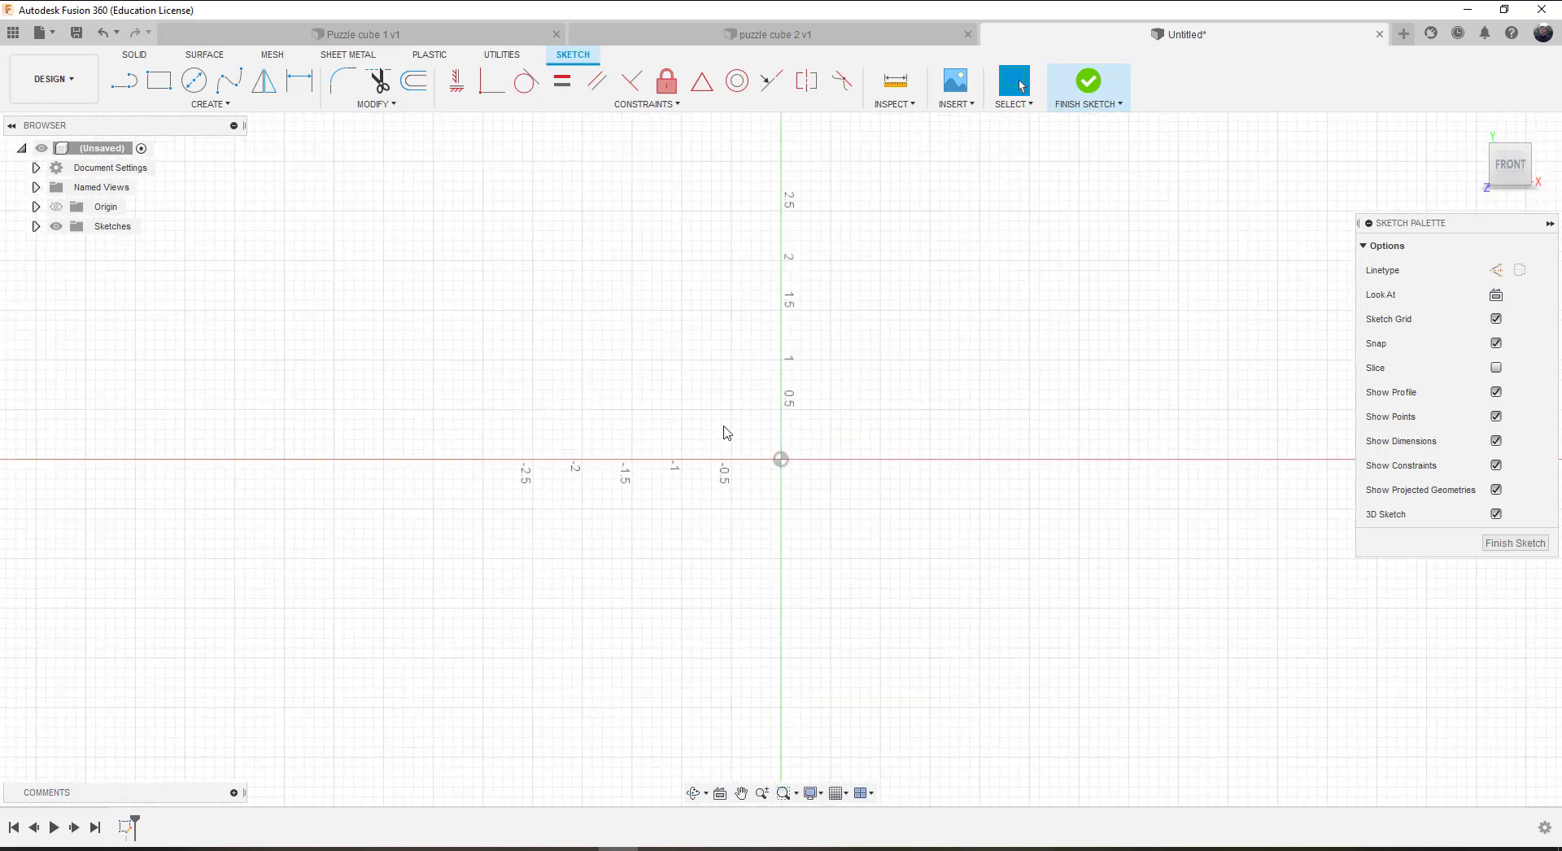
left_click(172, 96)
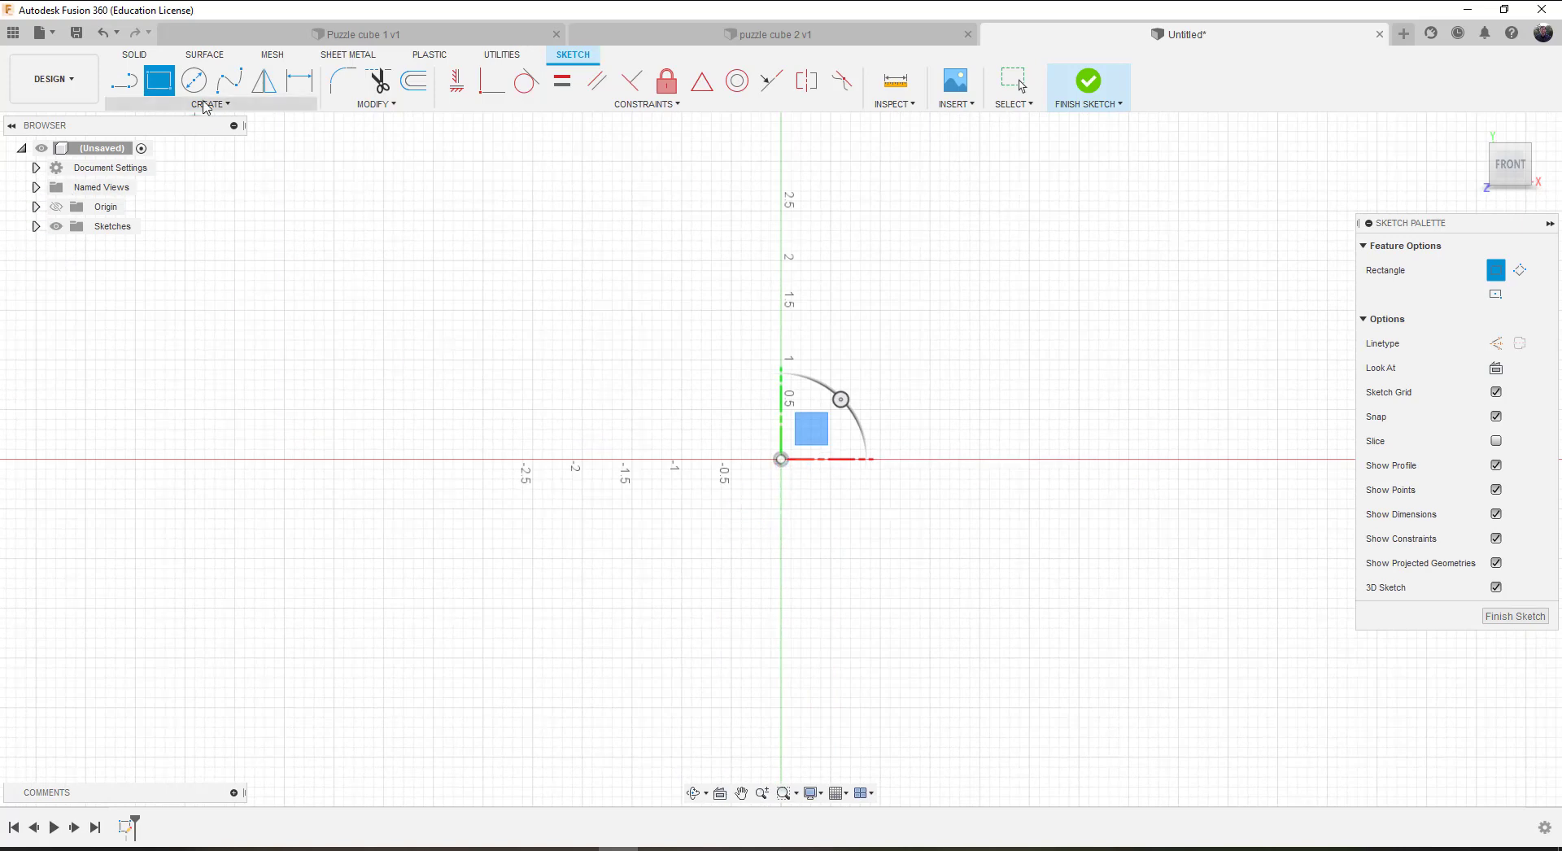
left_click(781, 460)
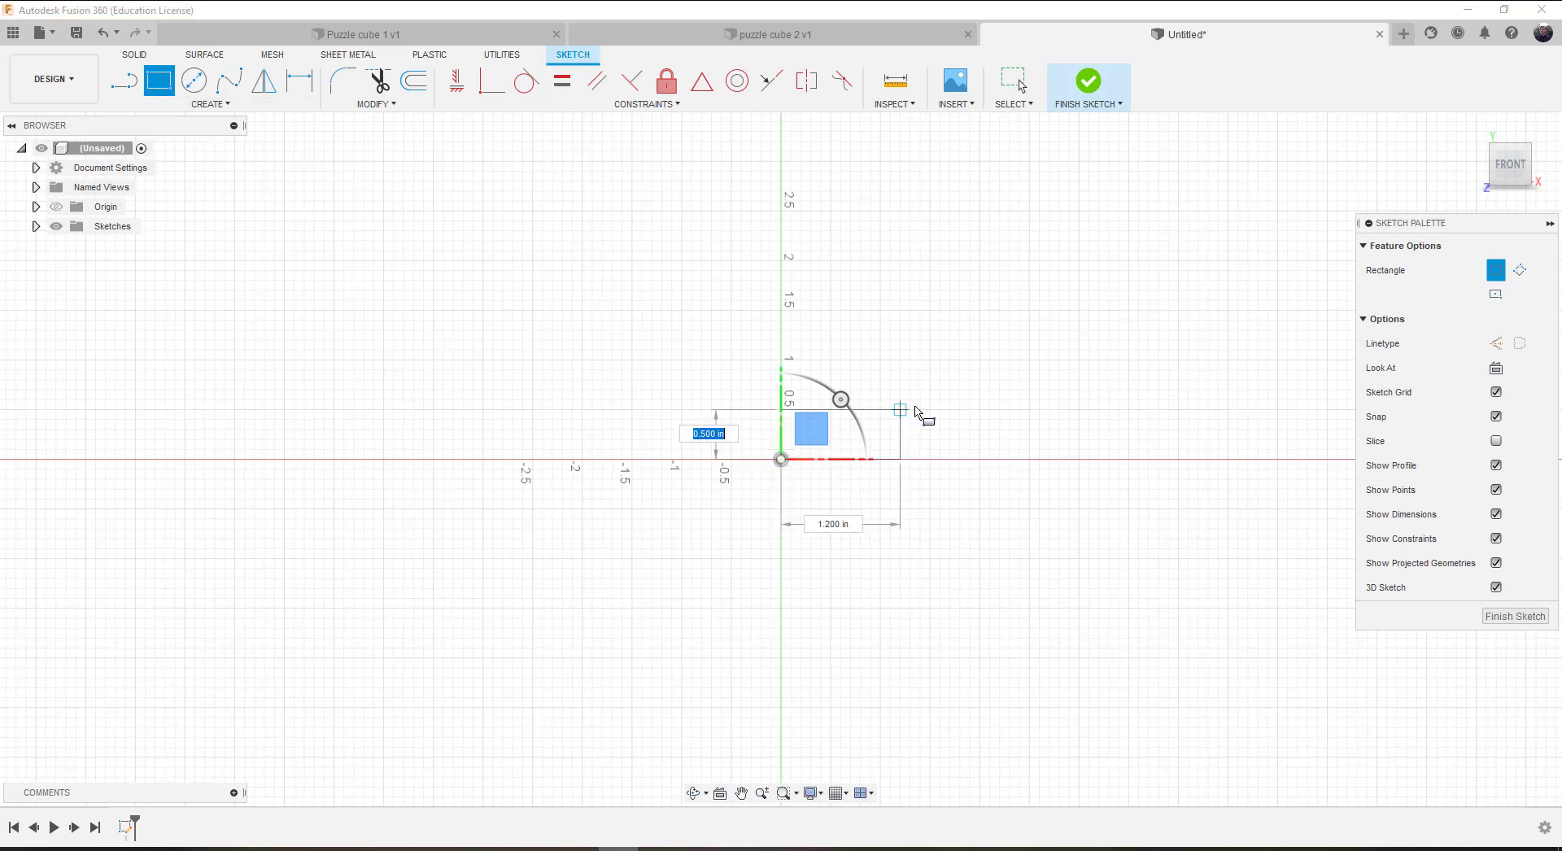
left_click(1075, 359)
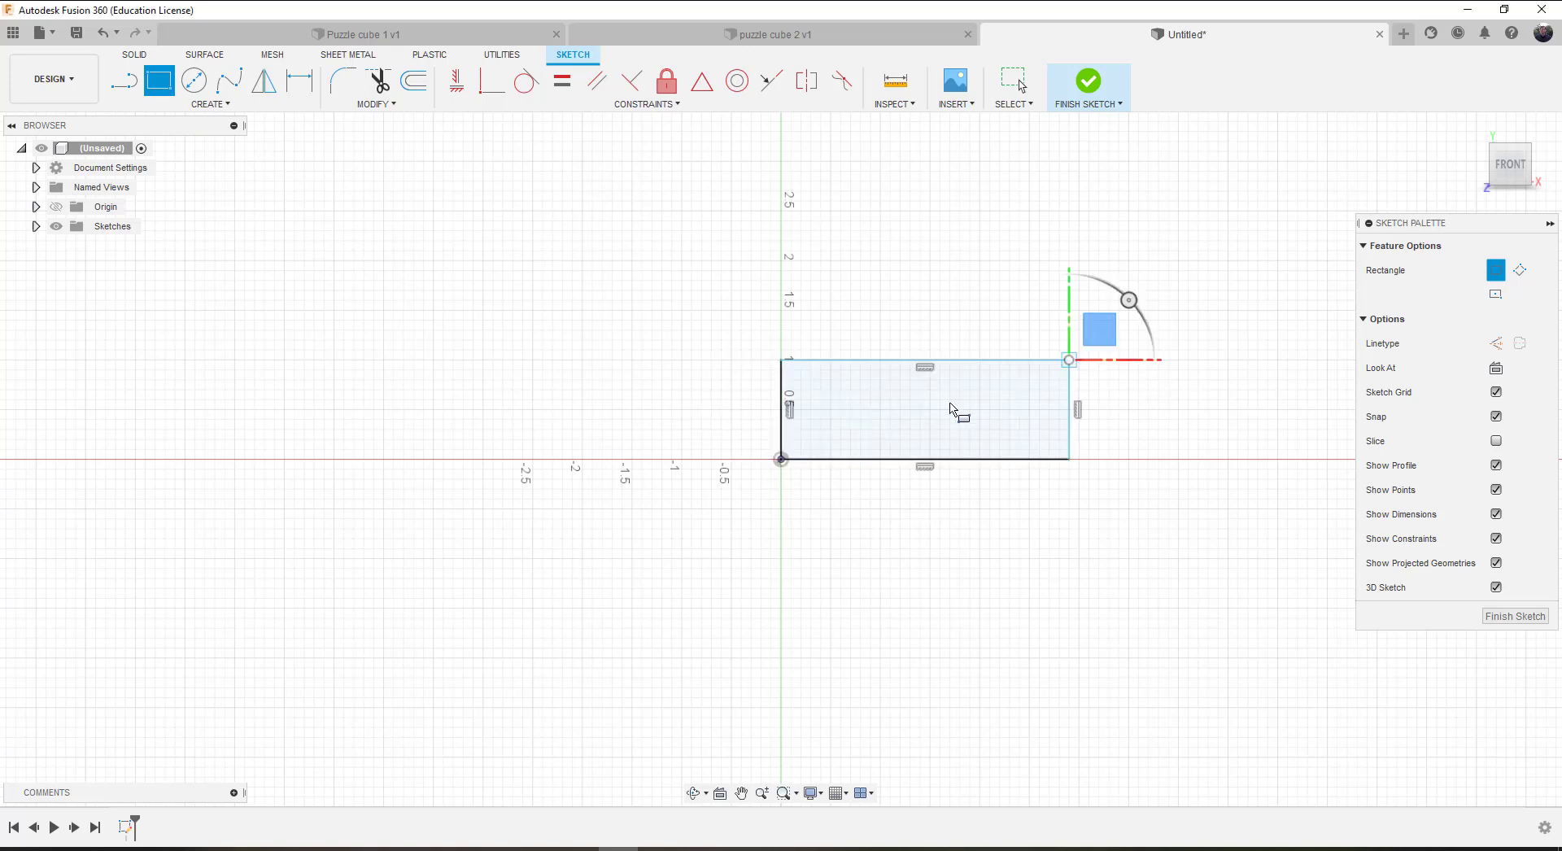
Step: Dimension the rectangle with a height of 0.75 in and a width of 1.50 in
left_click(301, 81)
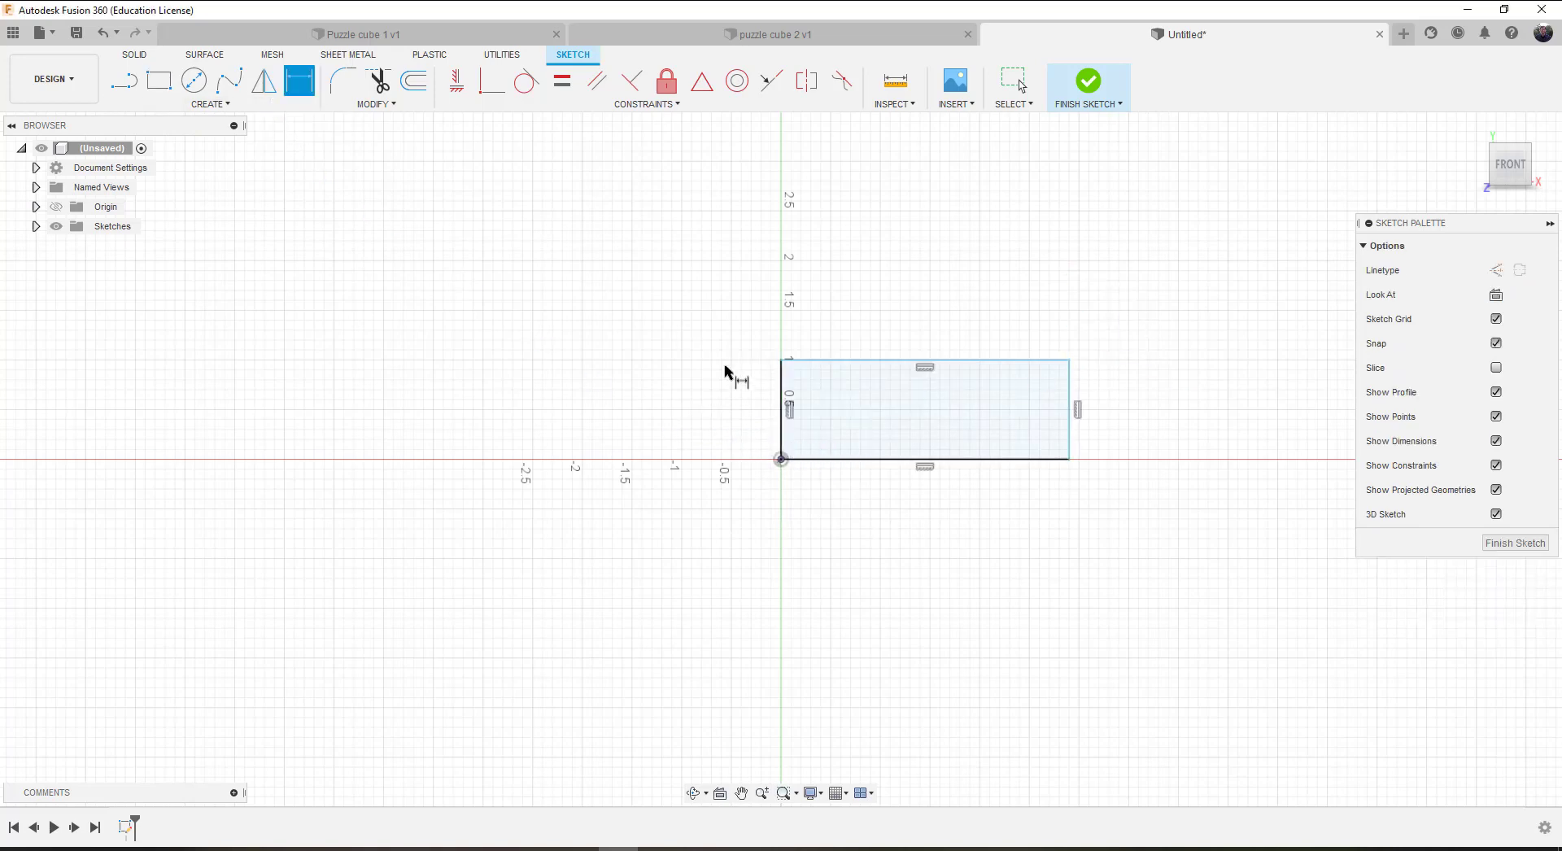
left_click(779, 399)
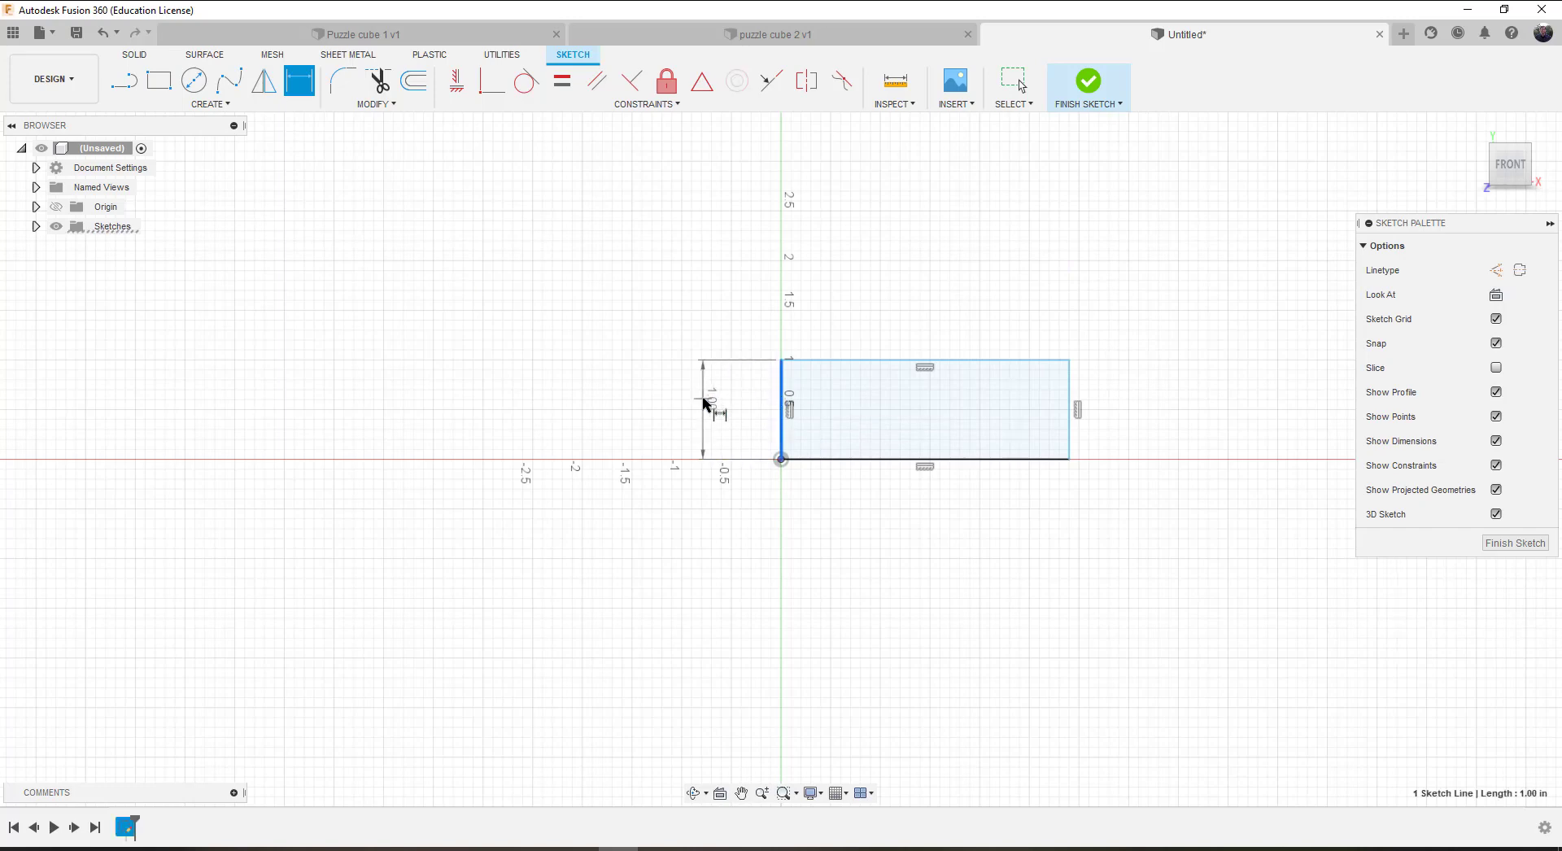
left_click(707, 404)
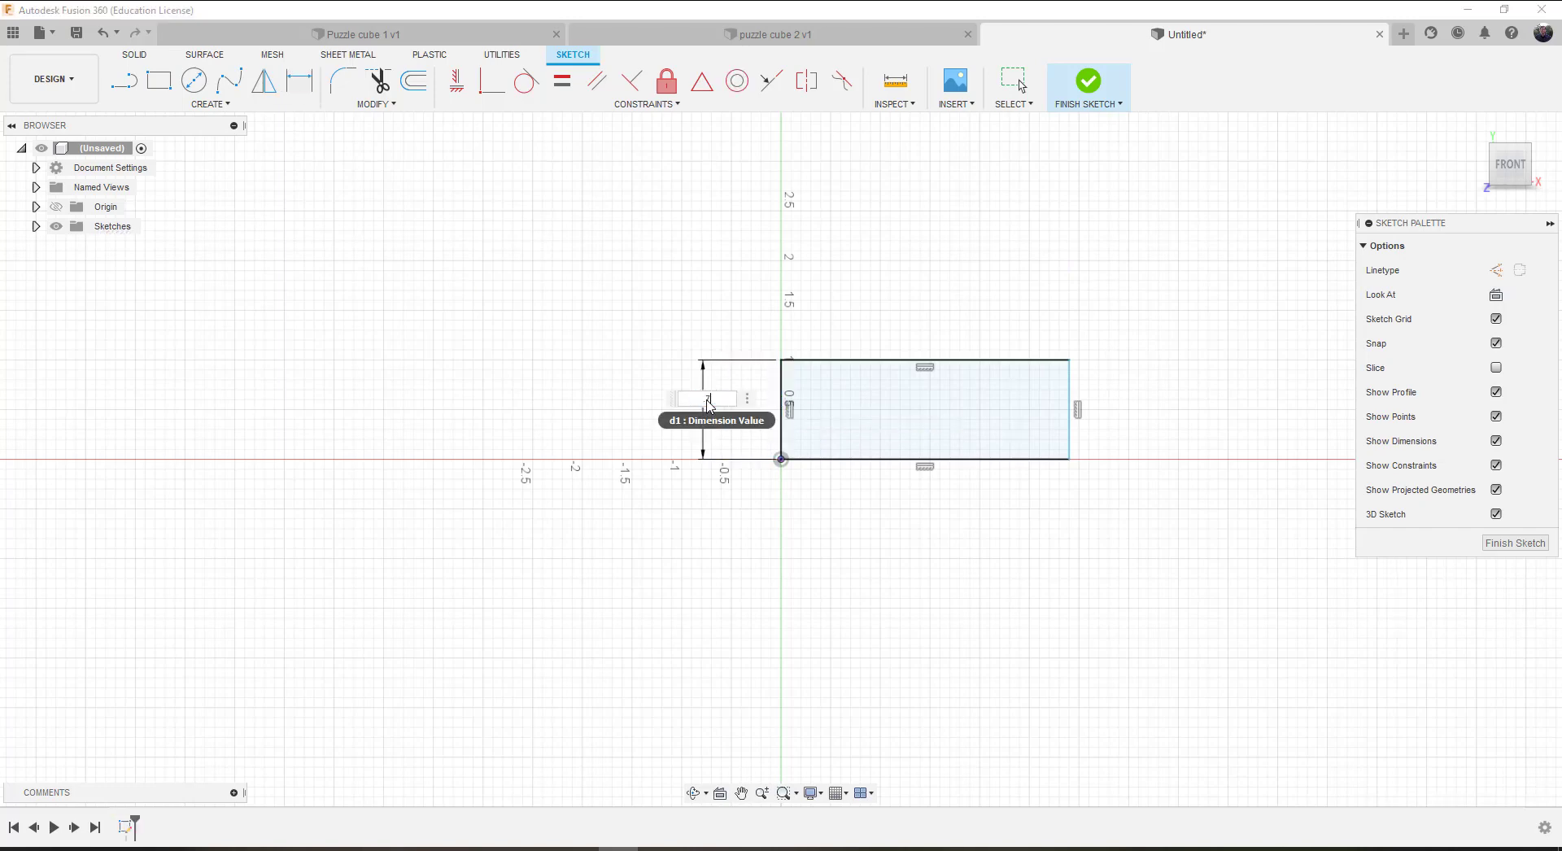
type("0.75")
key("Return")
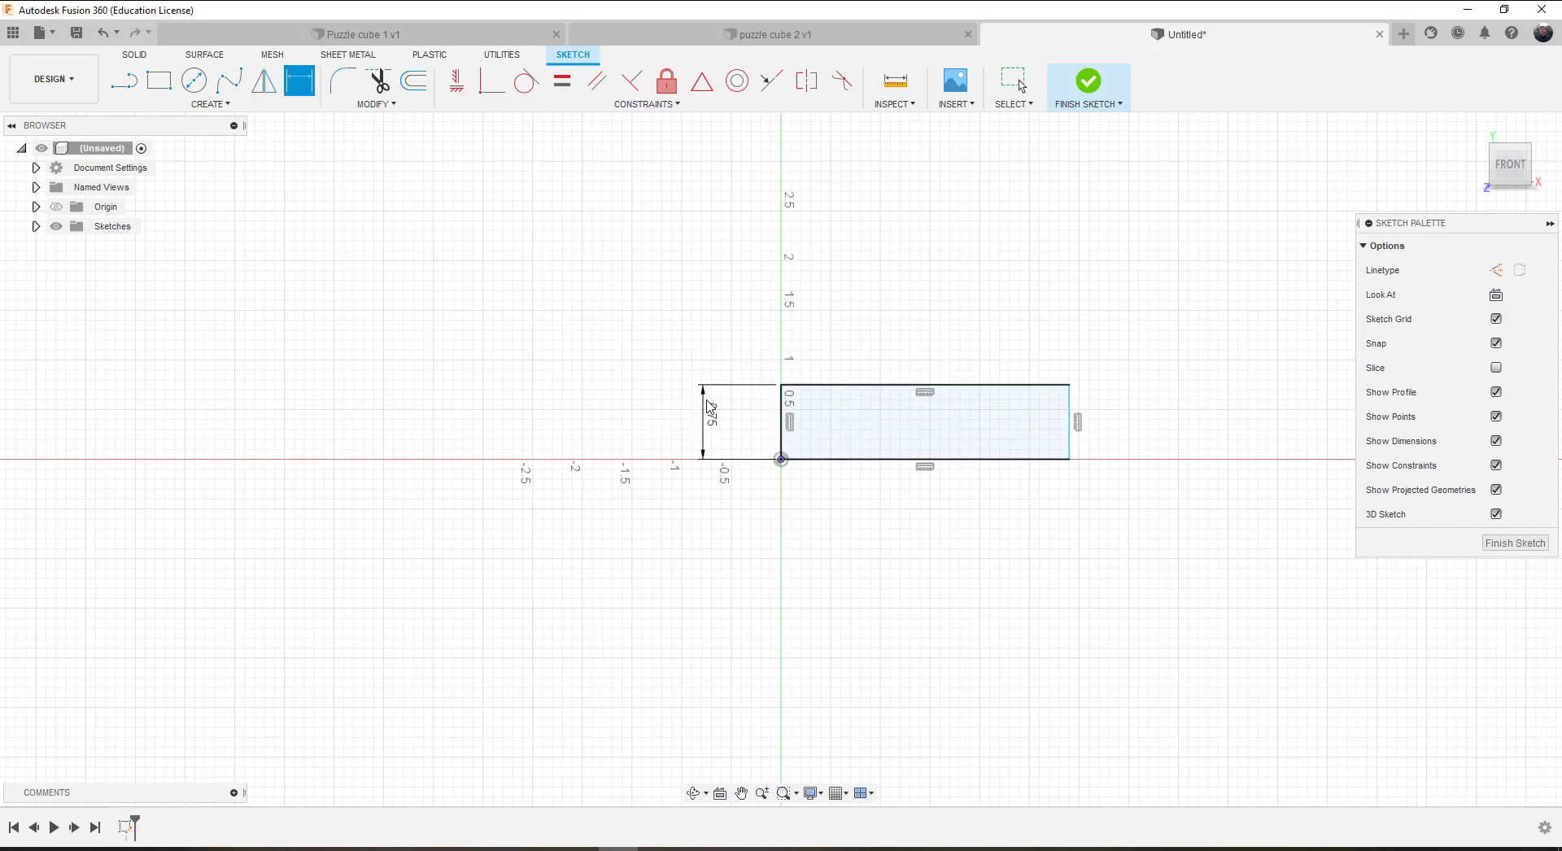
left_click(1006, 460)
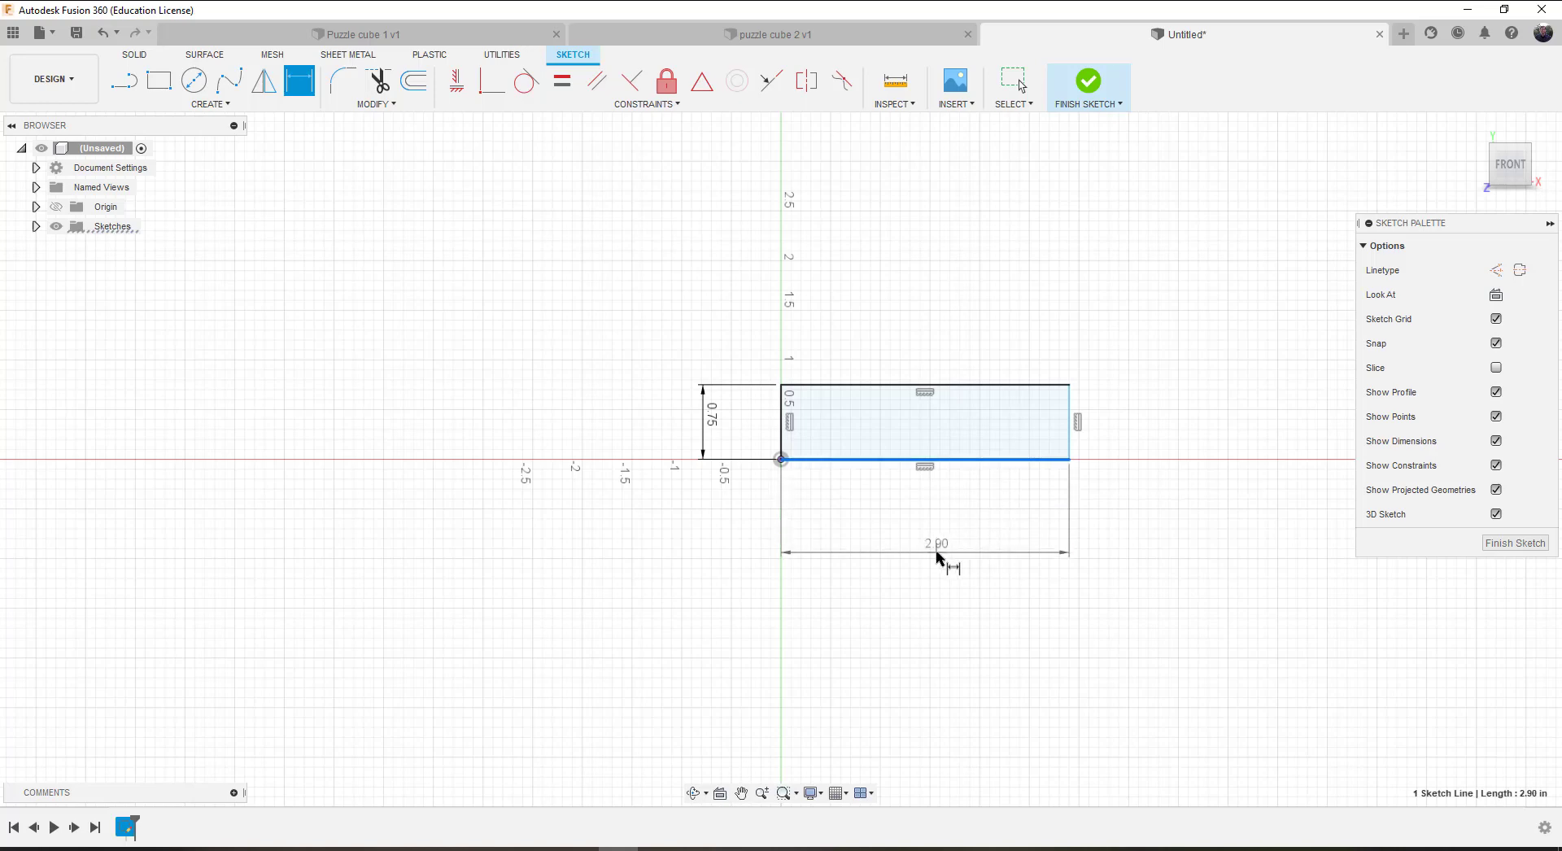
left_click(937, 558)
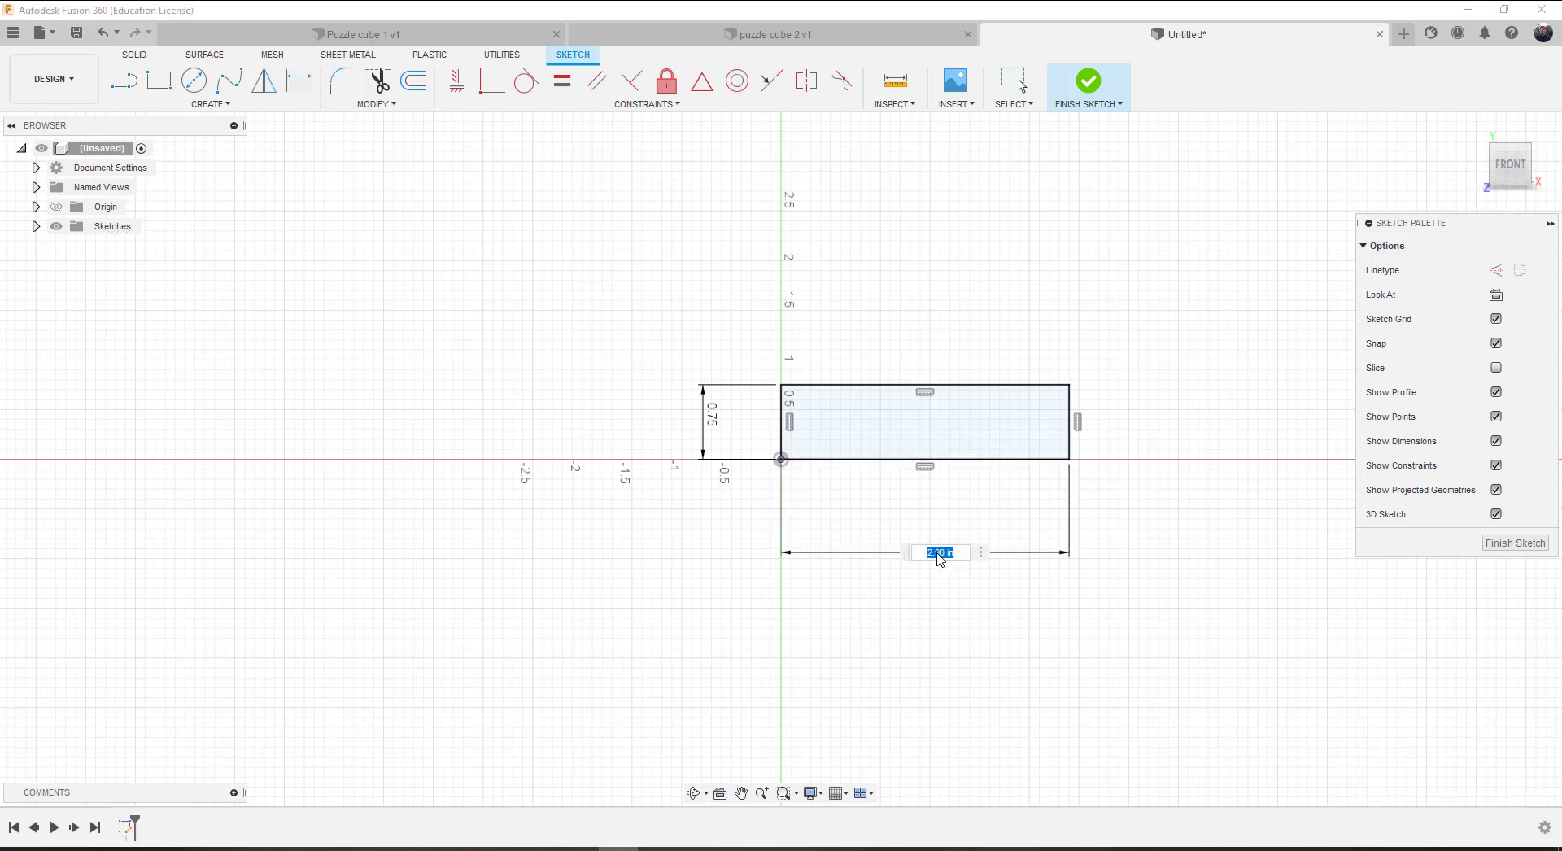
key("BackSpace")
type("1.50")
key("Return")
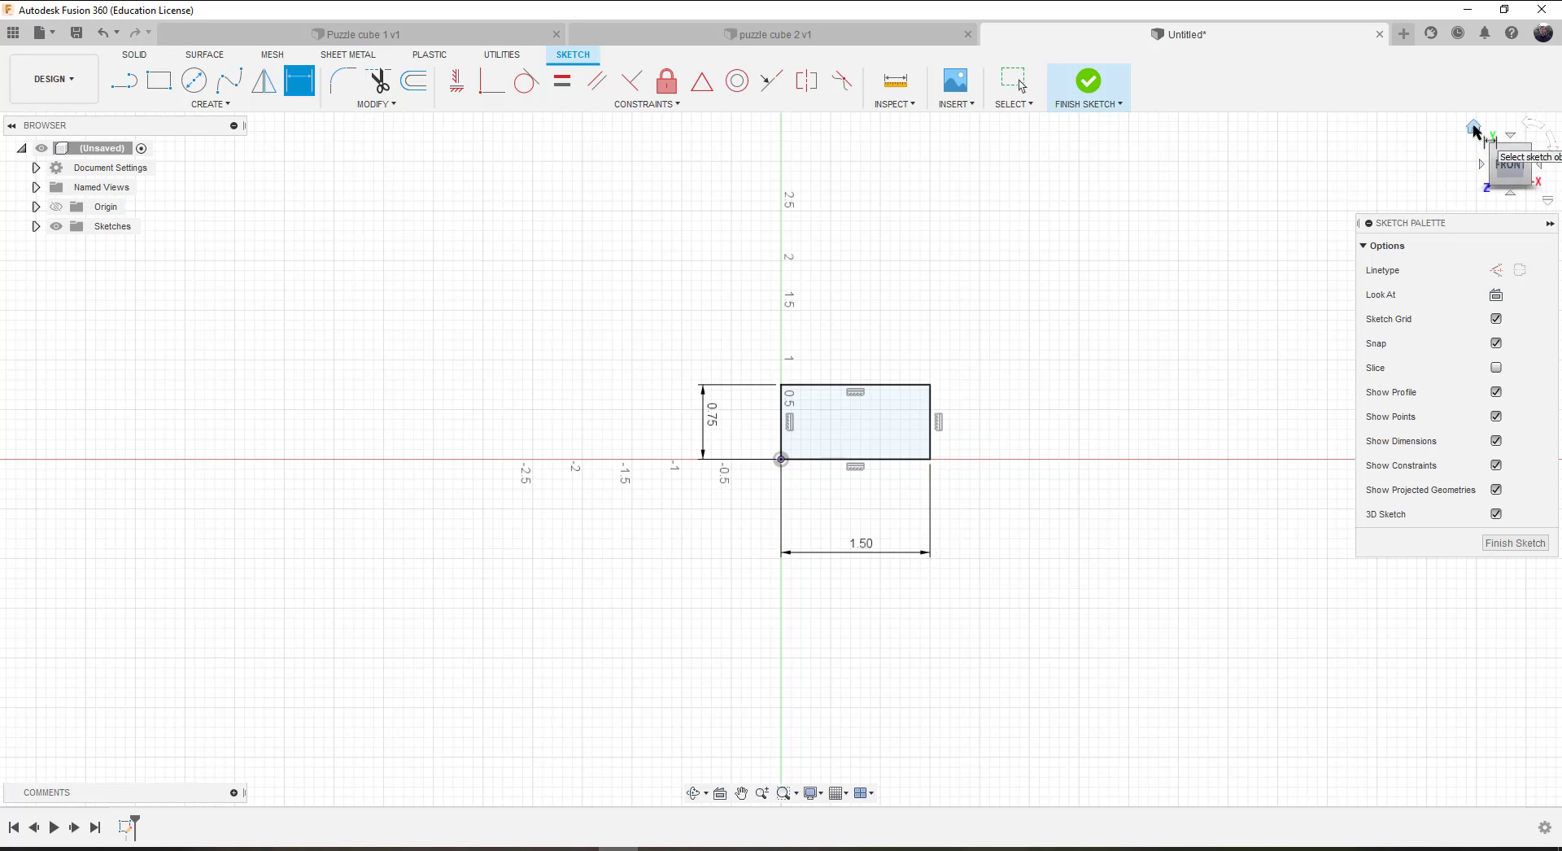
Step: Finish the sketch and extrude the rectangular profile 0.75 in toward the front as a new body
left_click(1474, 130)
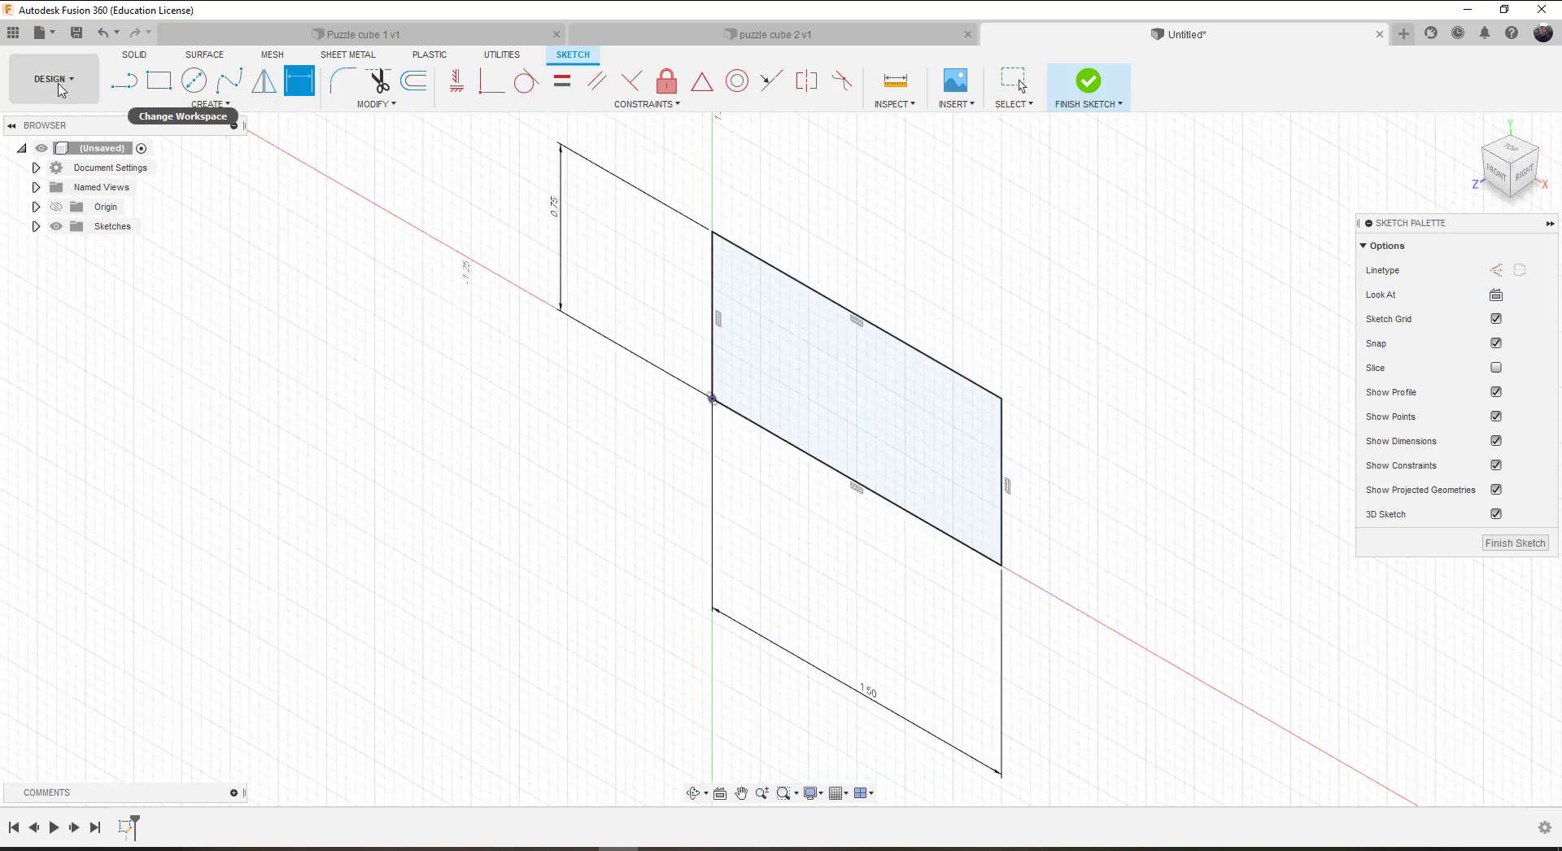
left_click(1089, 82)
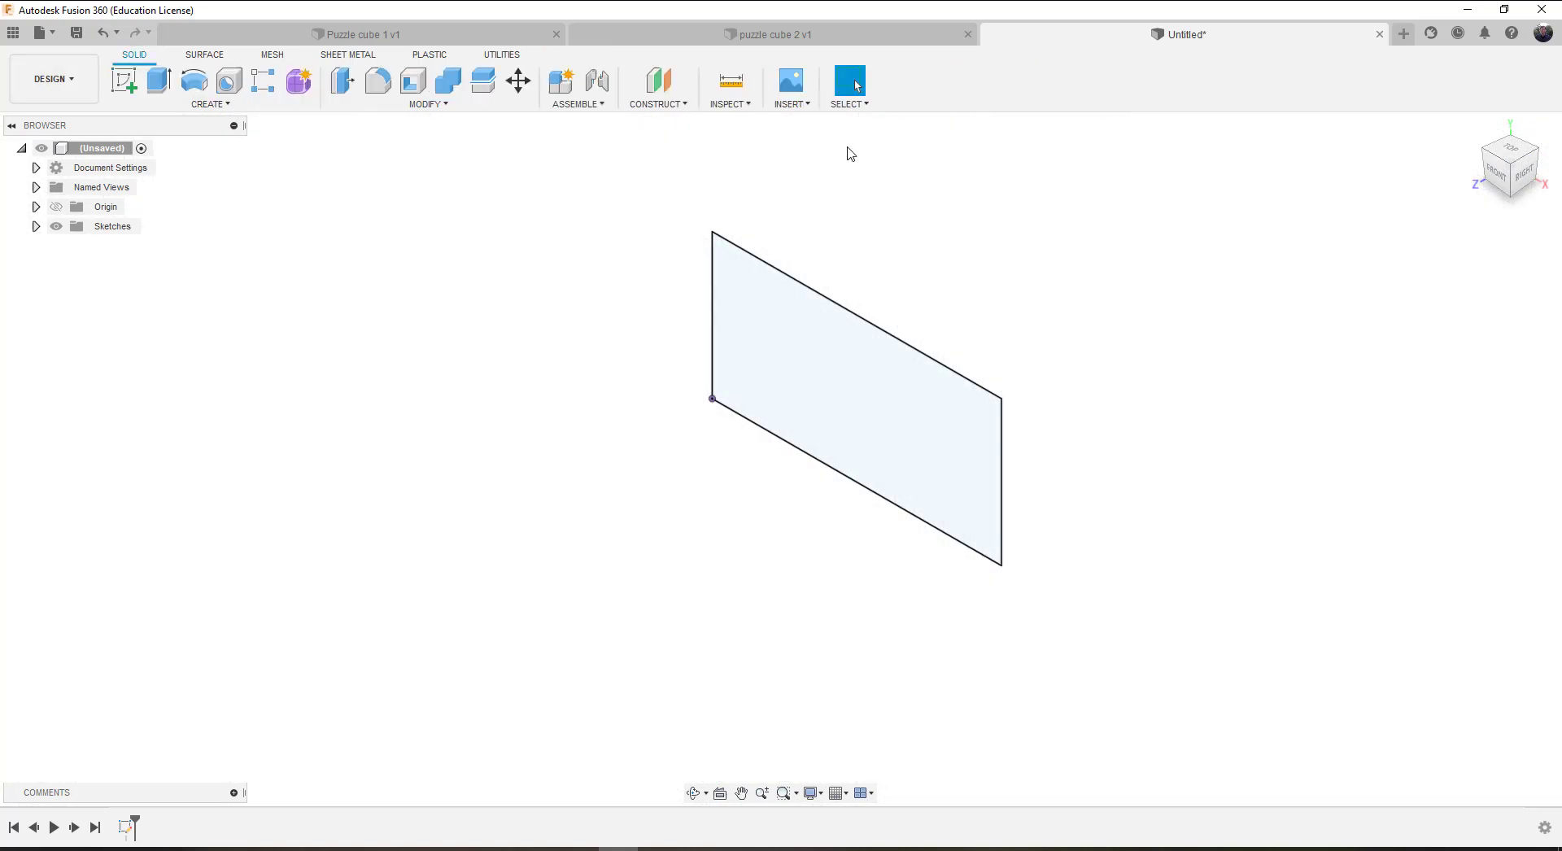
left_click(158, 81)
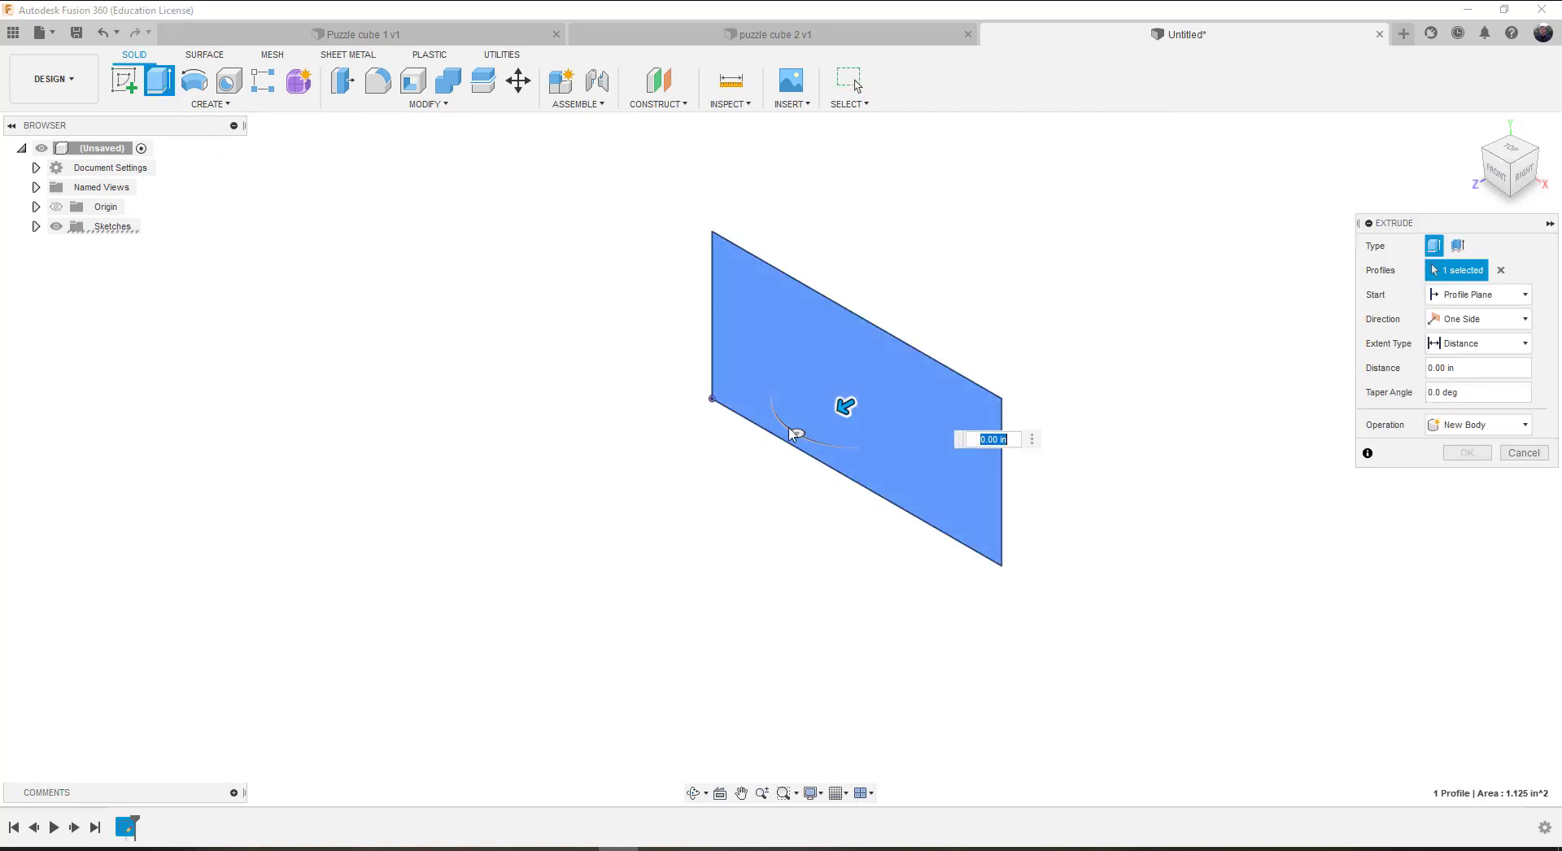
left_click_drag(844, 404, 752, 438)
key("BackSpace")
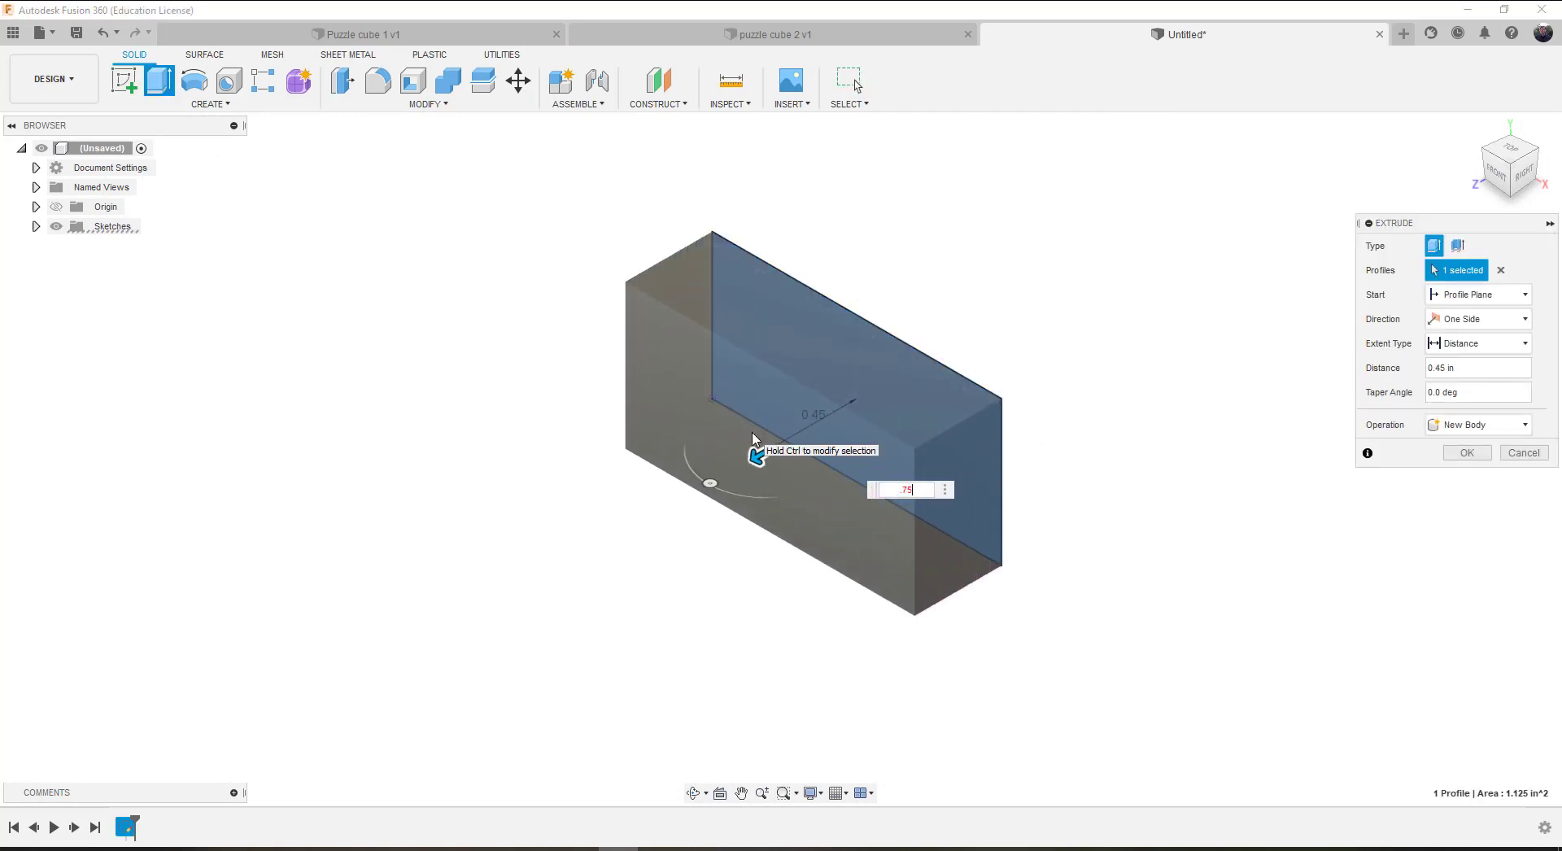
type(".75")
key("Return")
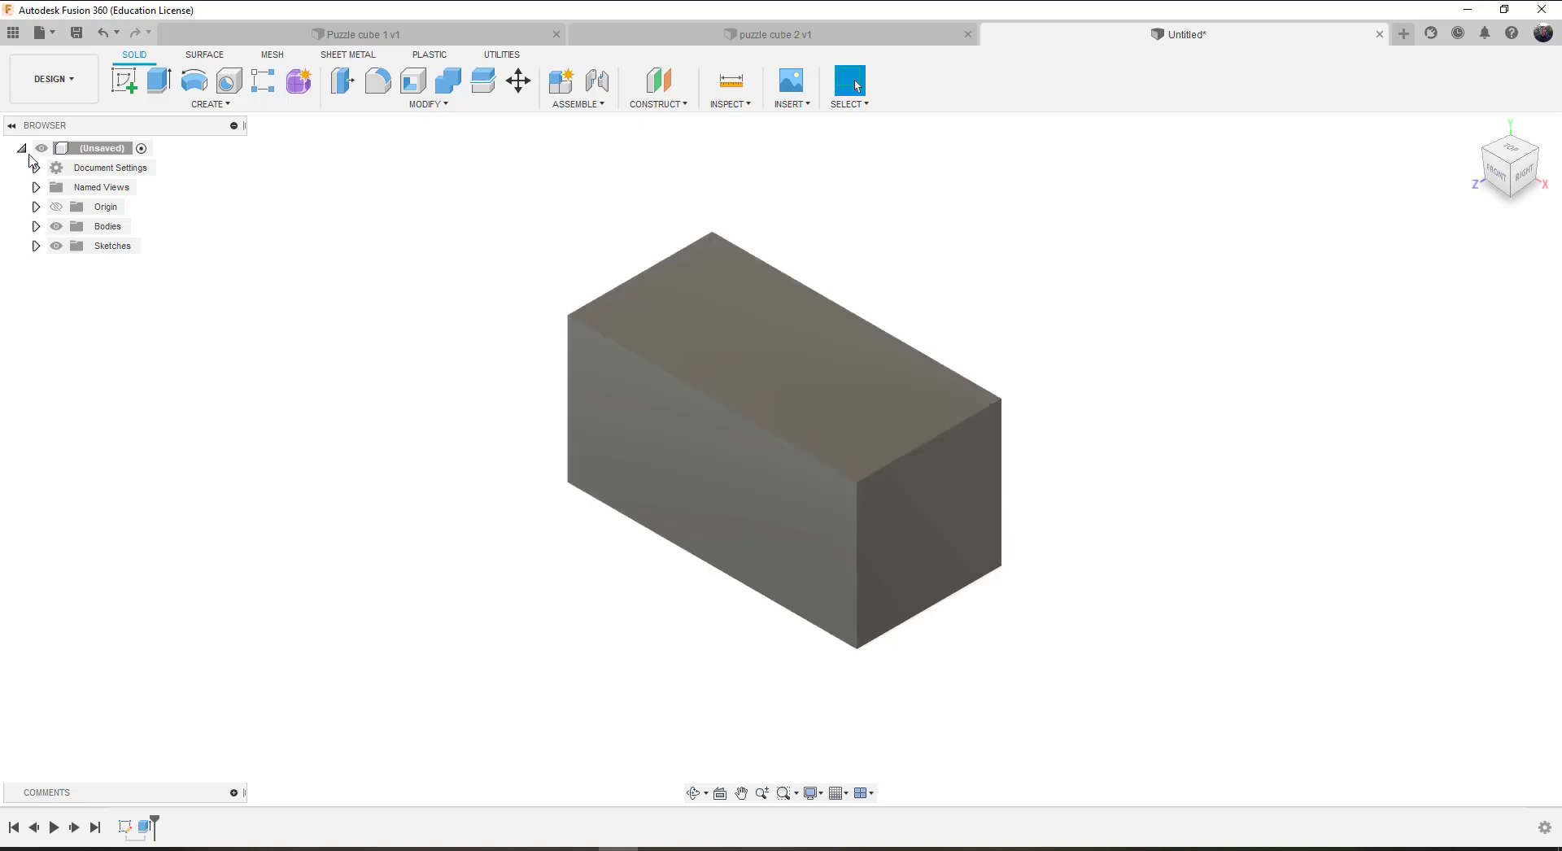
Step: Sketch a rectangle about 0.67 by 1.93 in on the block's top face, from its front right corner back past the rear edge
left_click(123, 80)
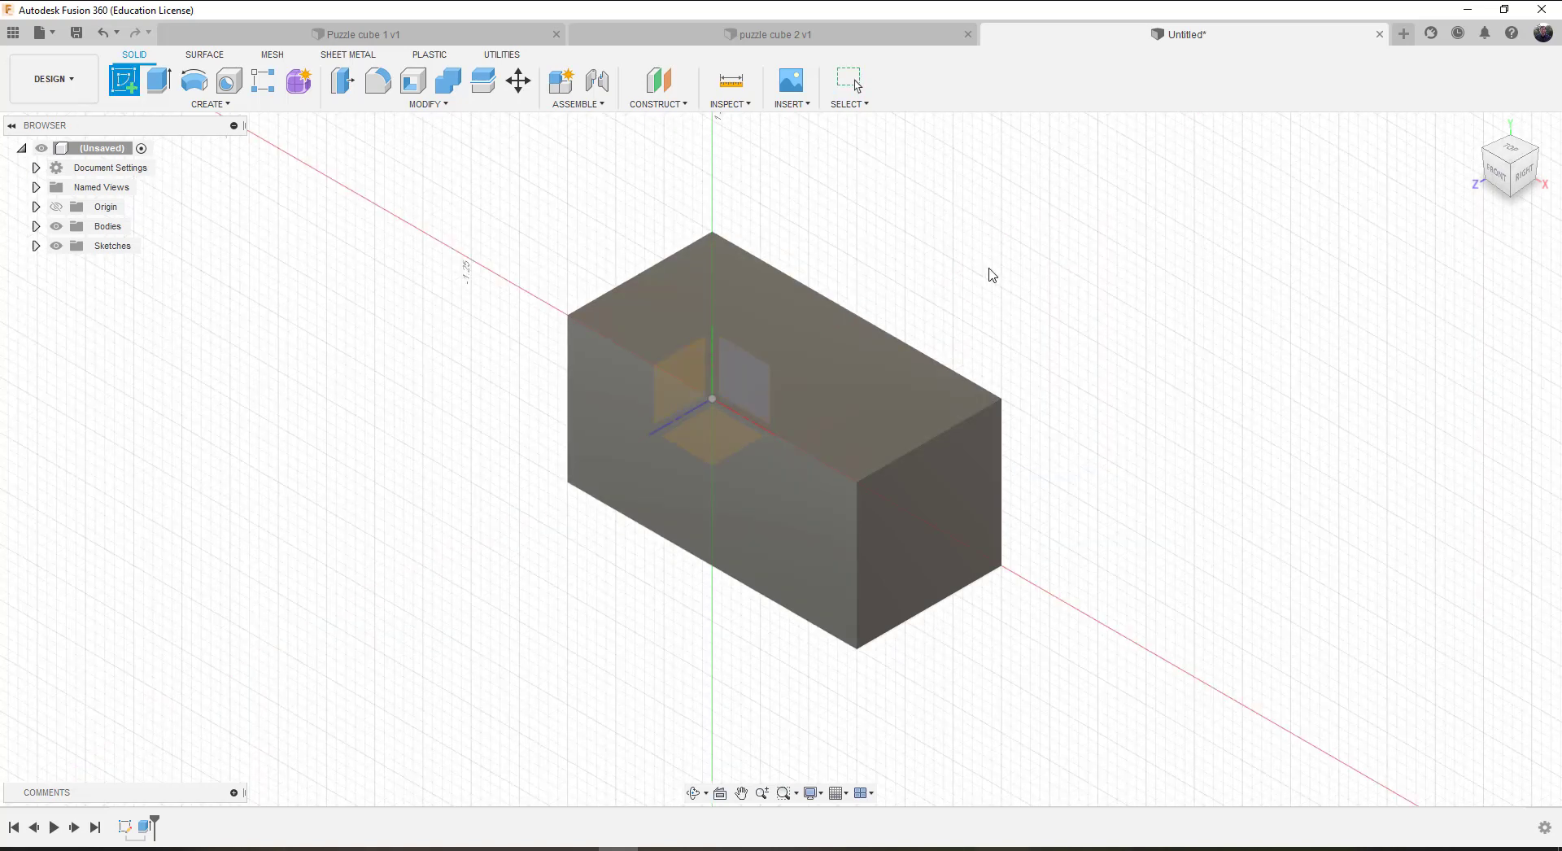
left_click(864, 404)
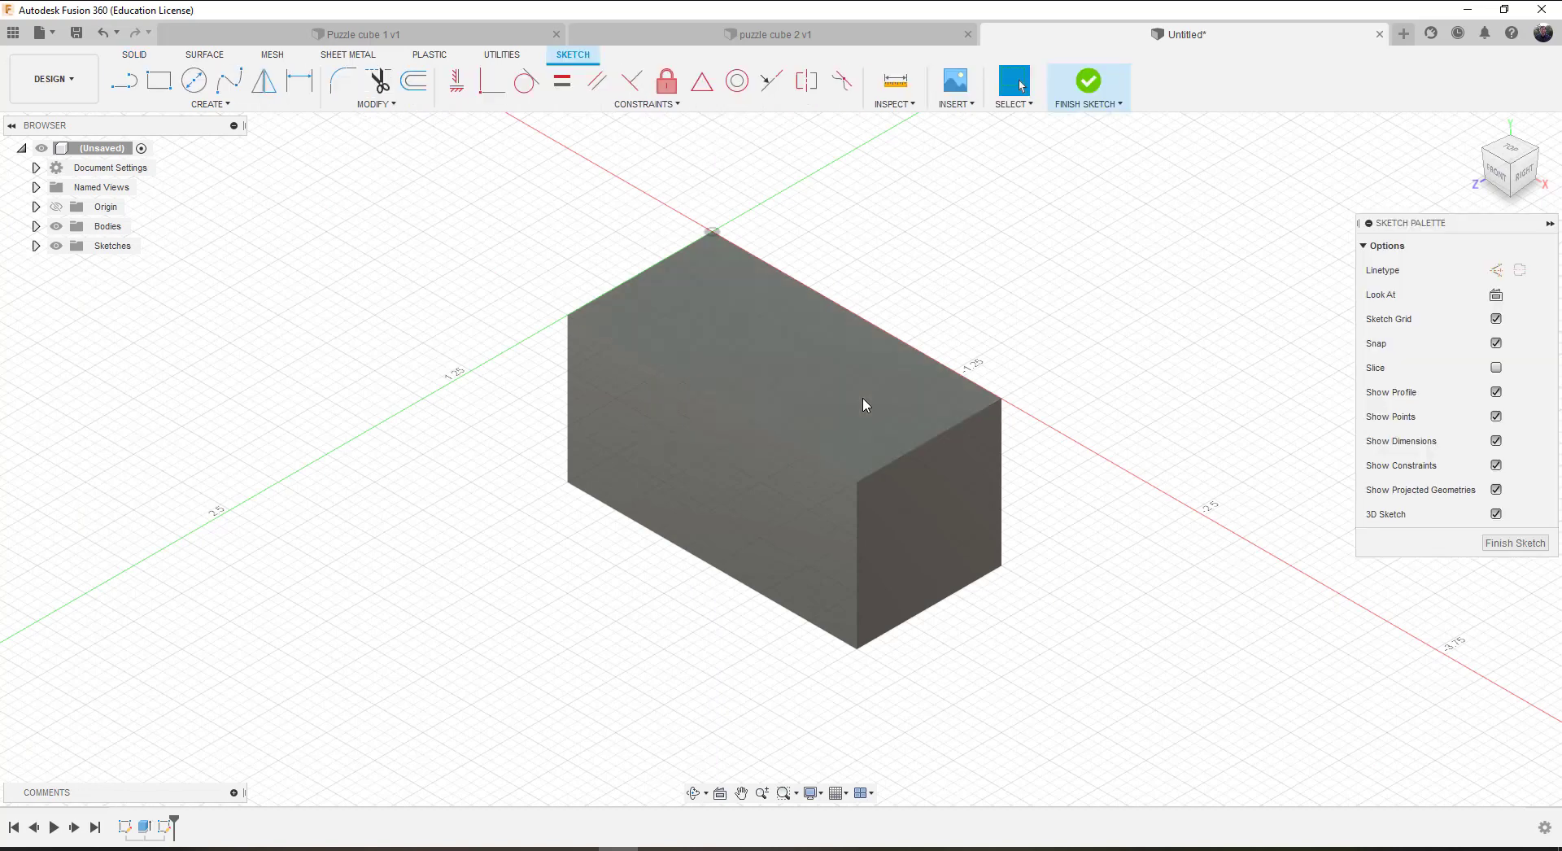
left_click(1509, 155)
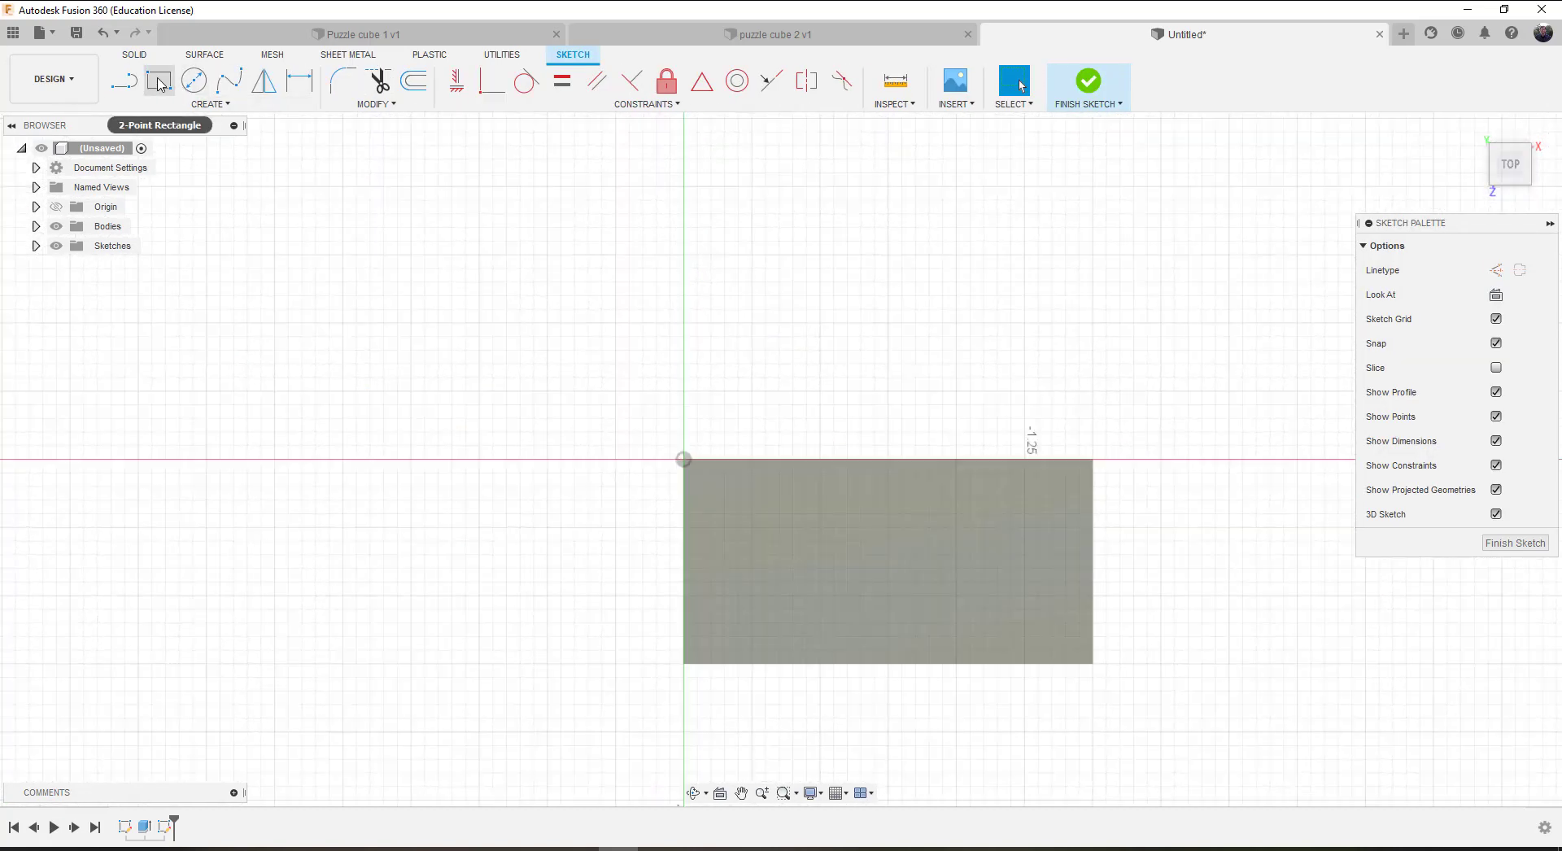
left_click(159, 80)
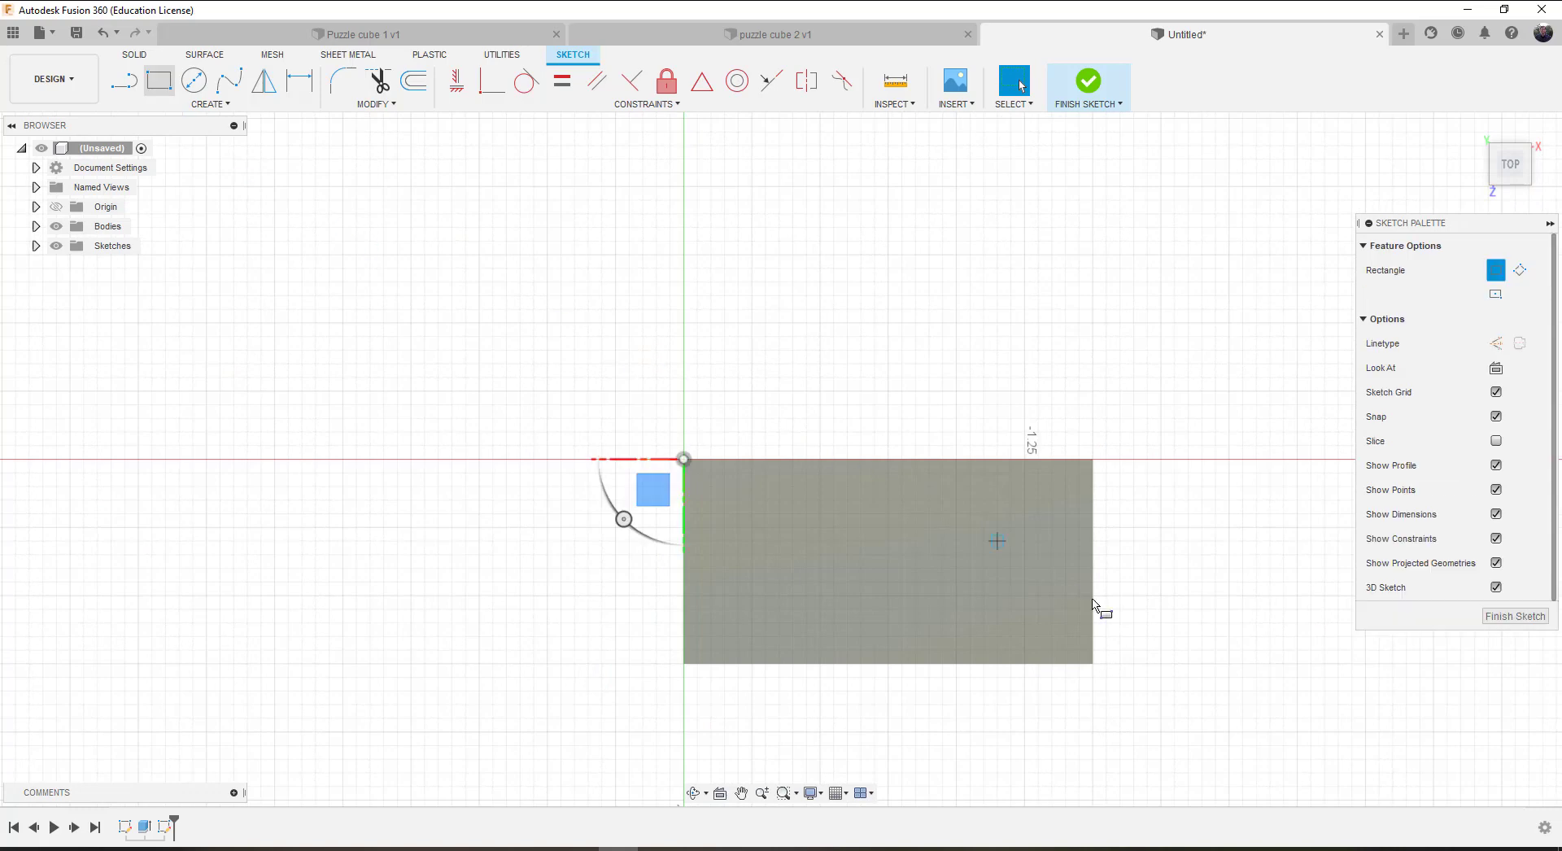
left_click(1093, 664)
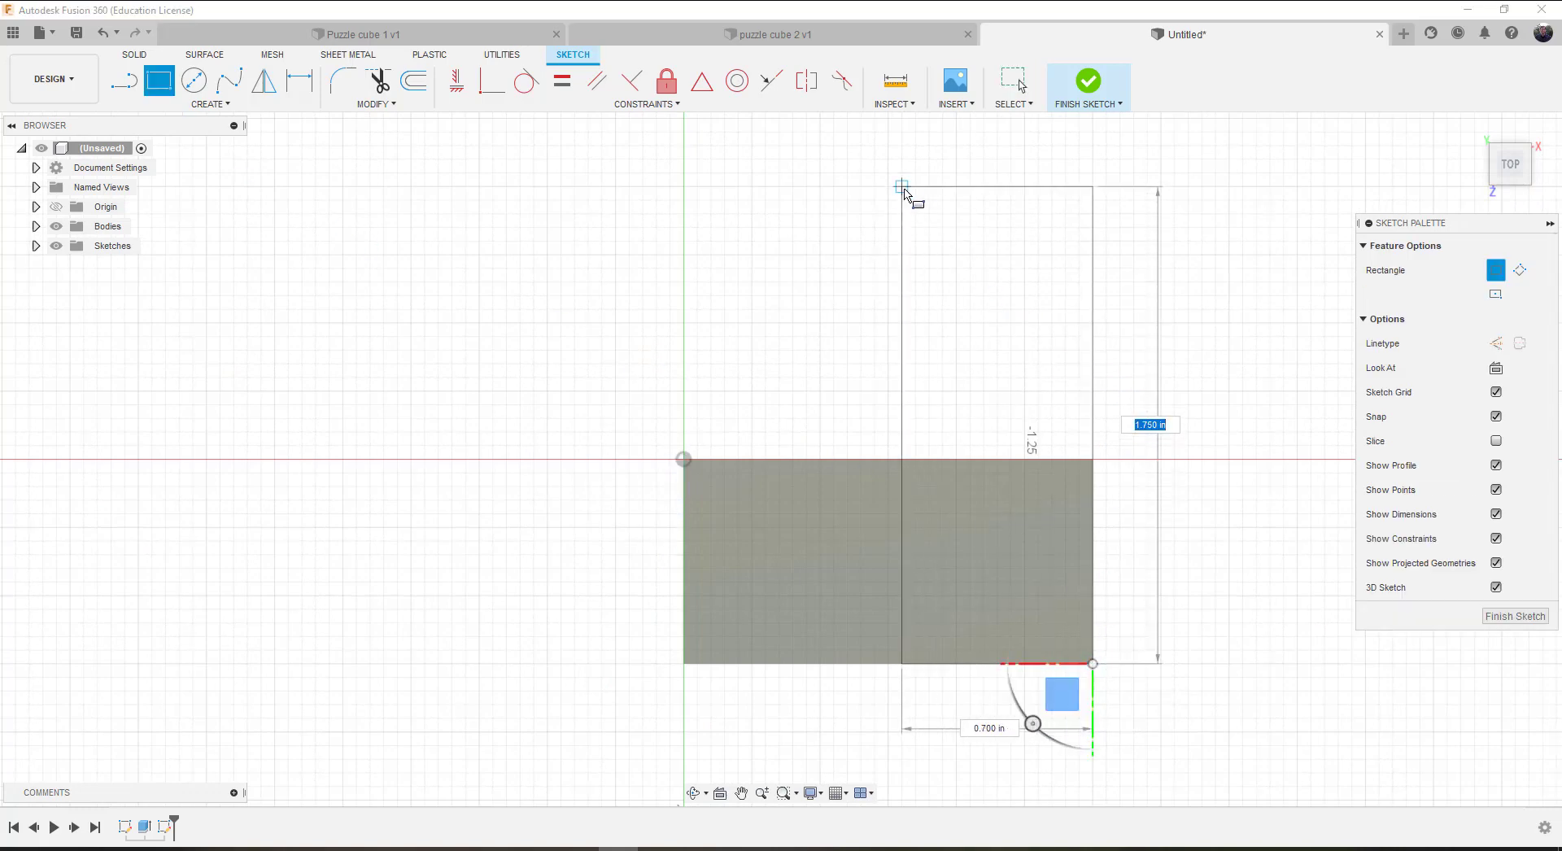
left_click(911, 140)
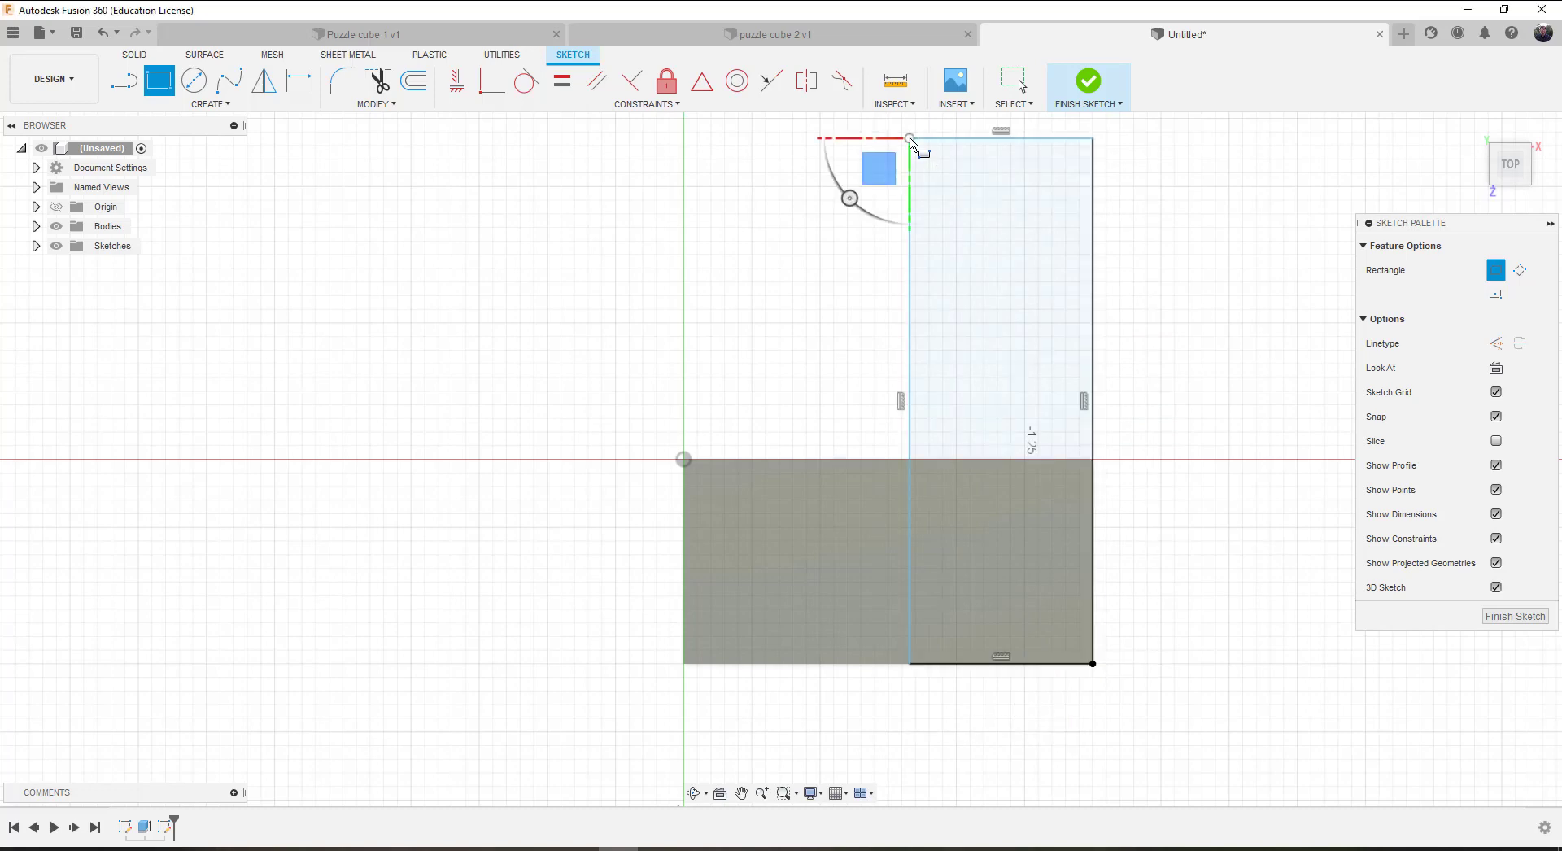
Step: Dimension the new rectangle with a length of 2.25 in and a width of 0.75 in
left_click(301, 81)
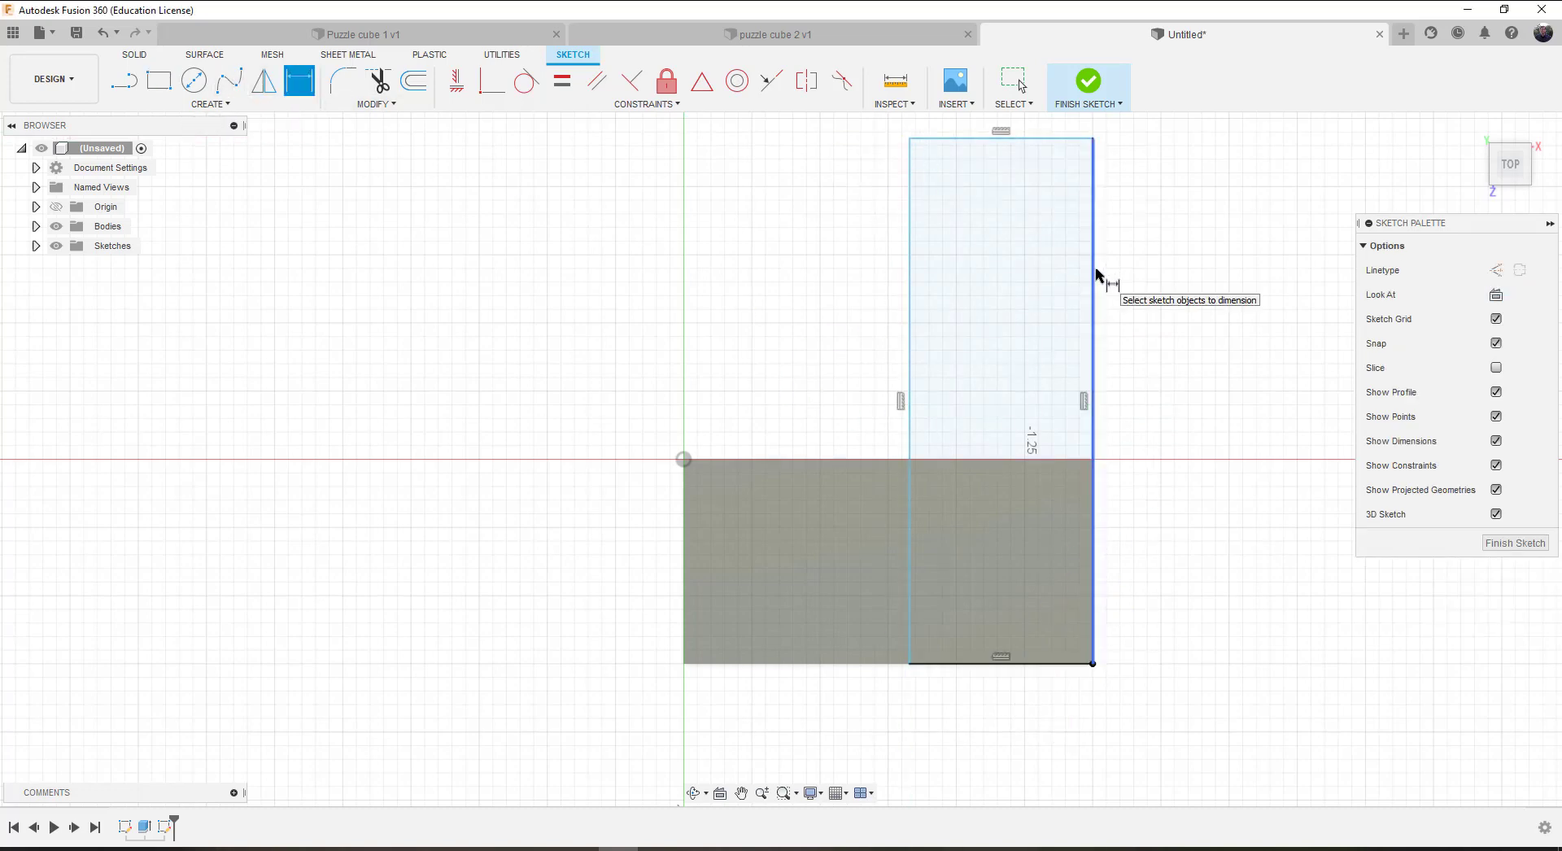
left_click(1093, 276)
left_click(1187, 358)
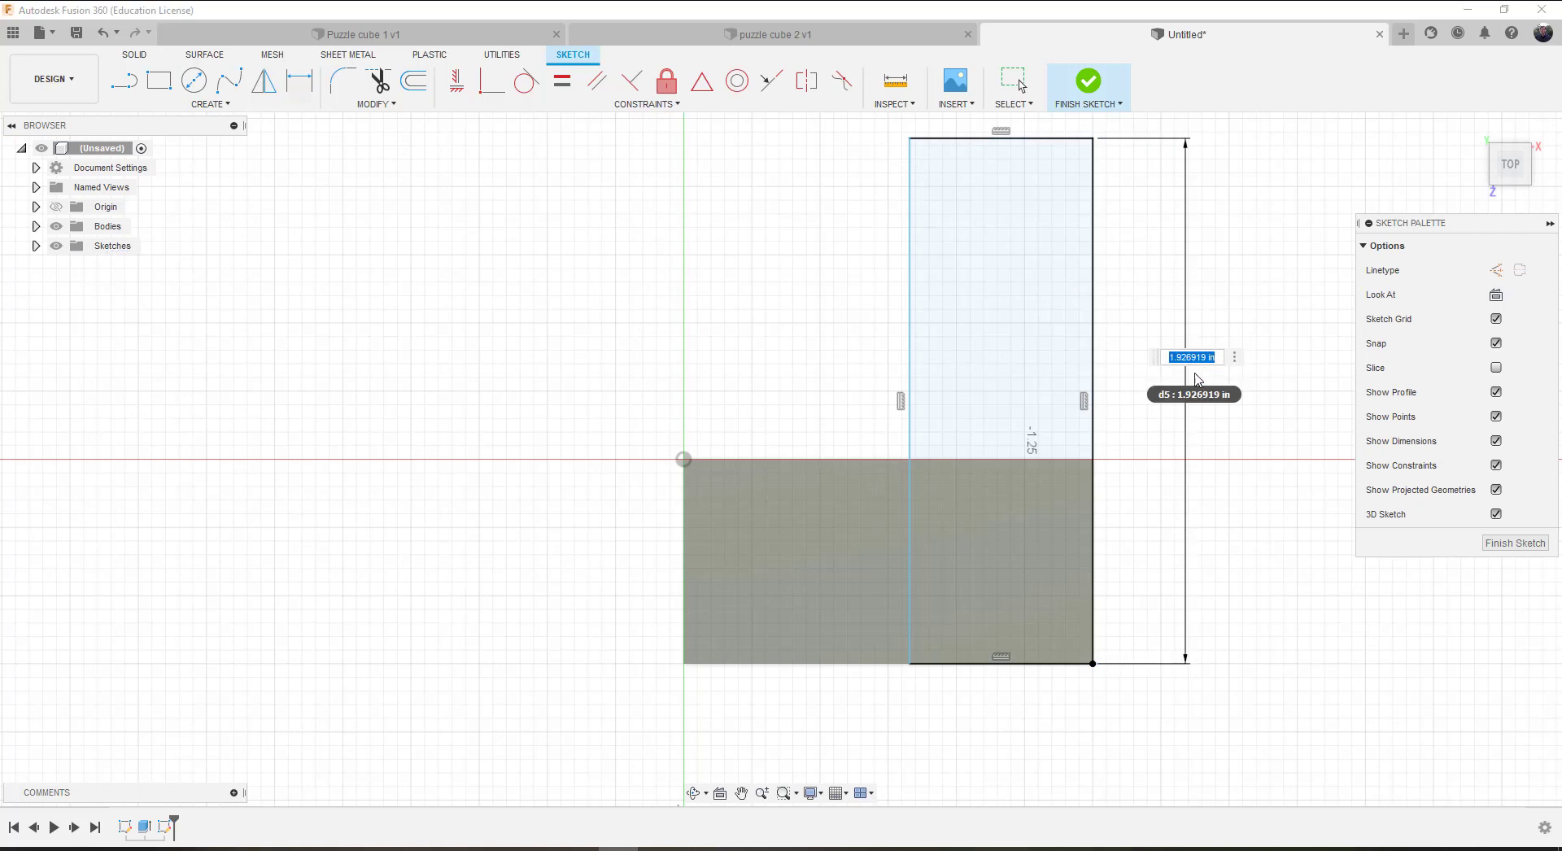
type("2")
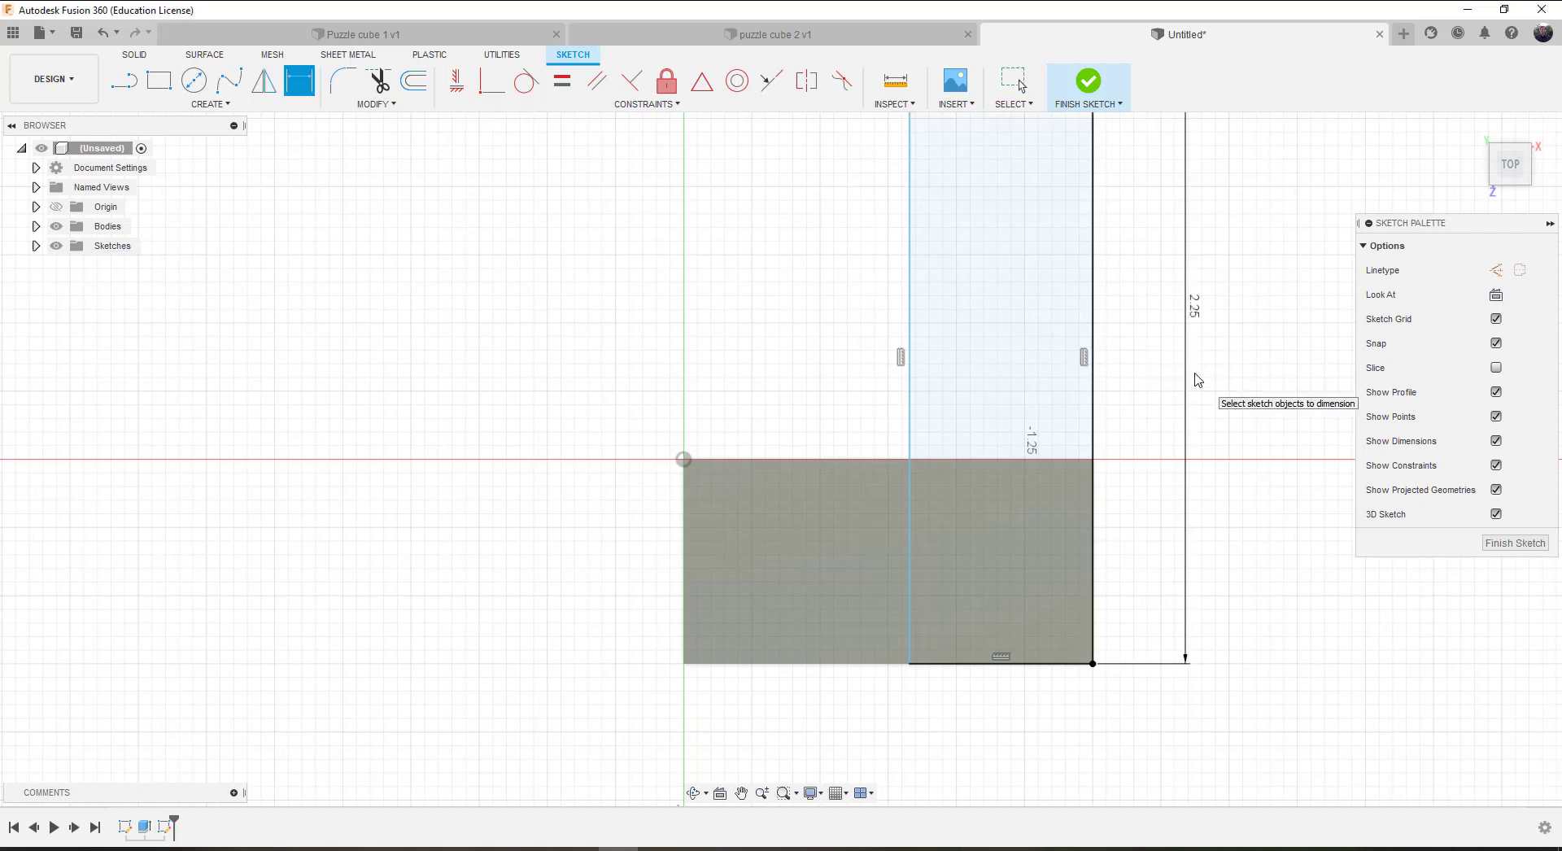
left_click(1043, 663)
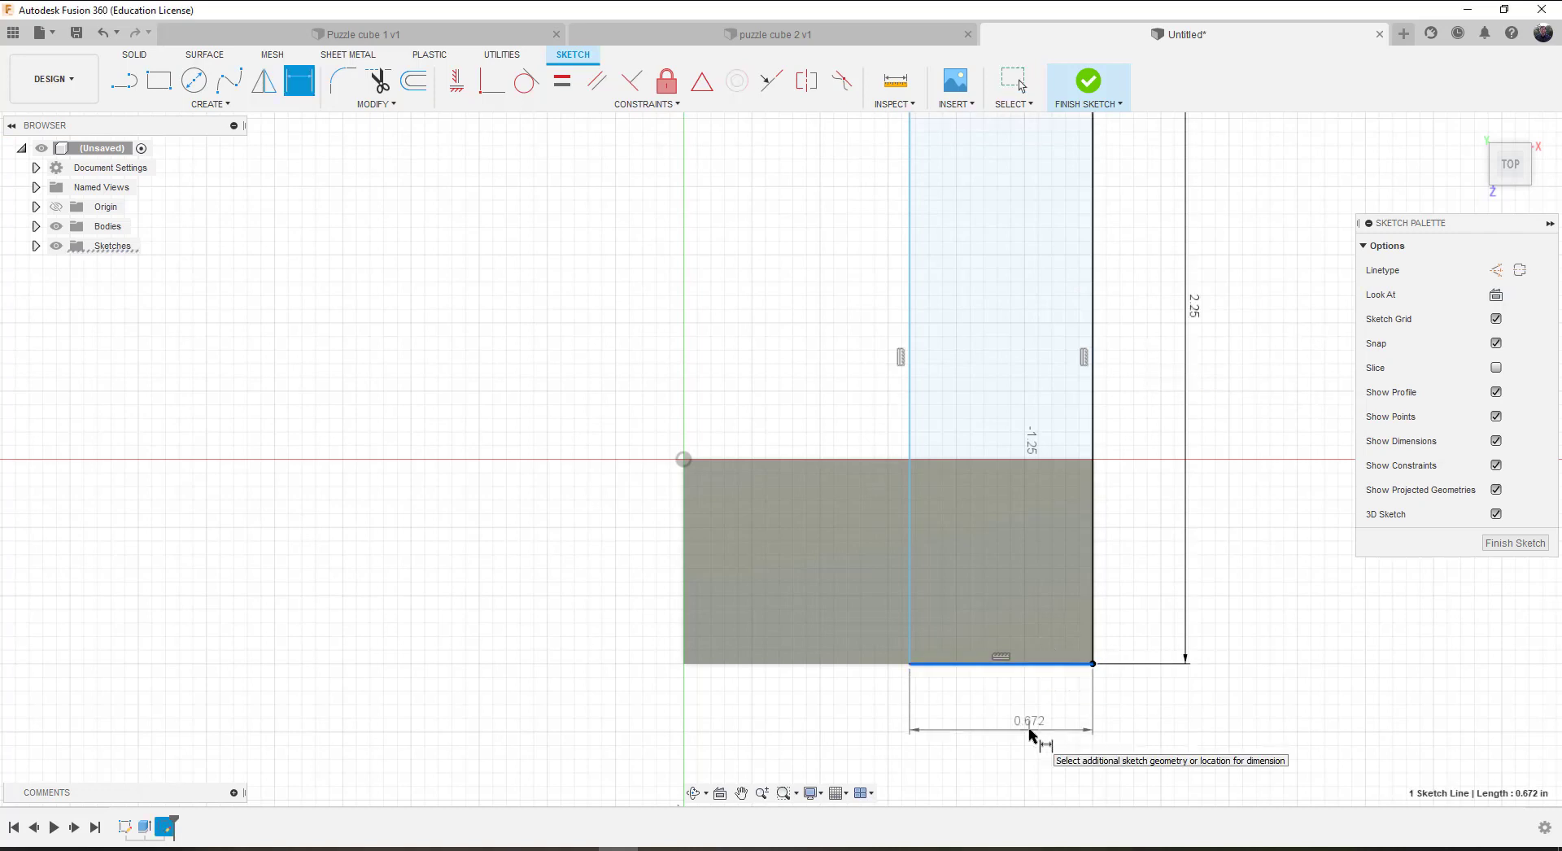
left_click(1018, 730)
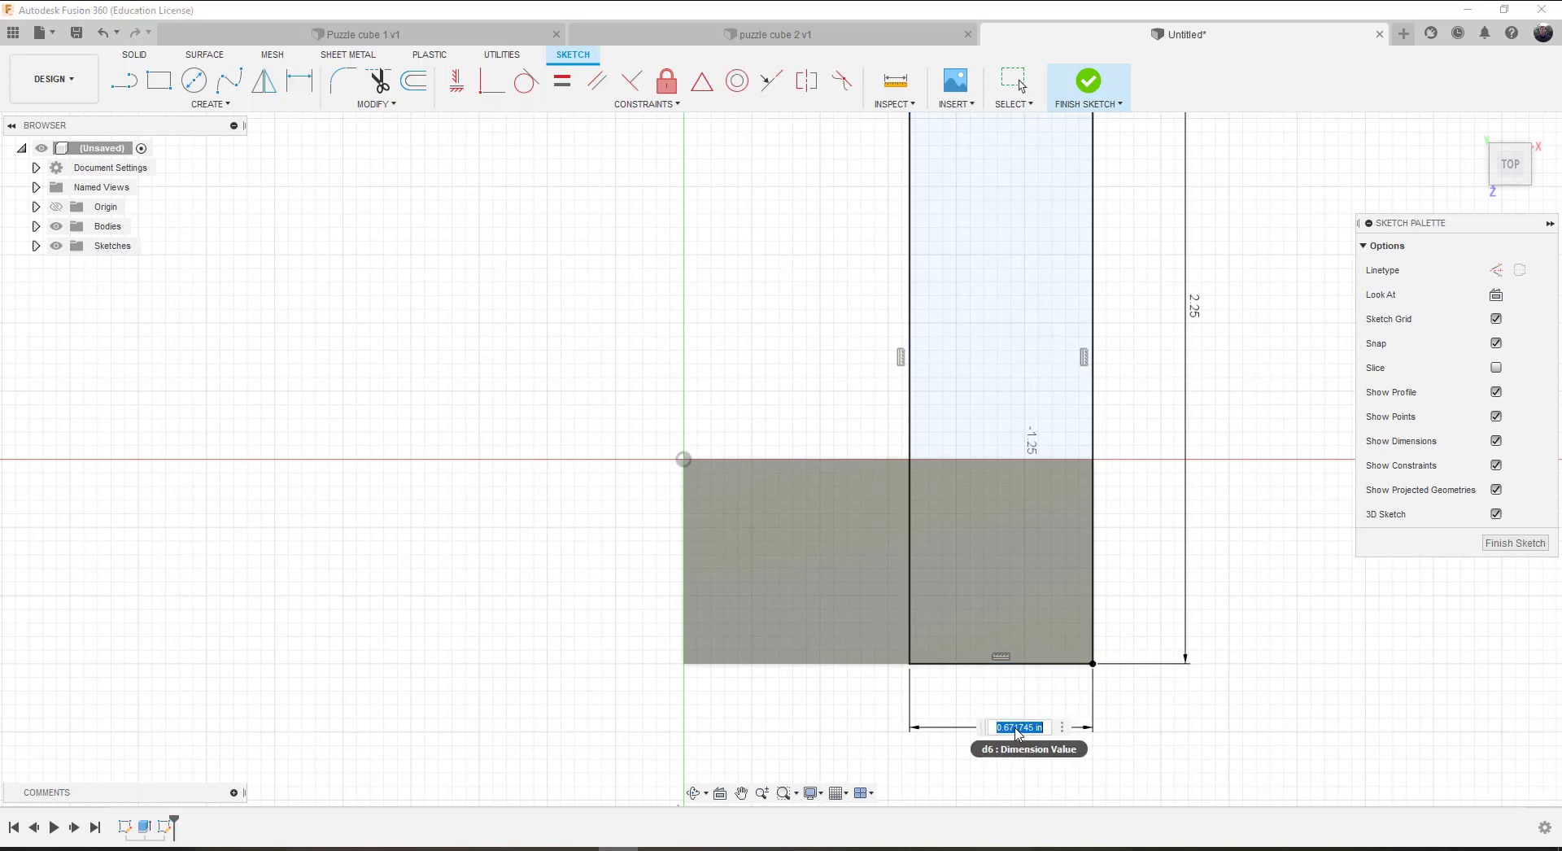
type("75")
key("Return")
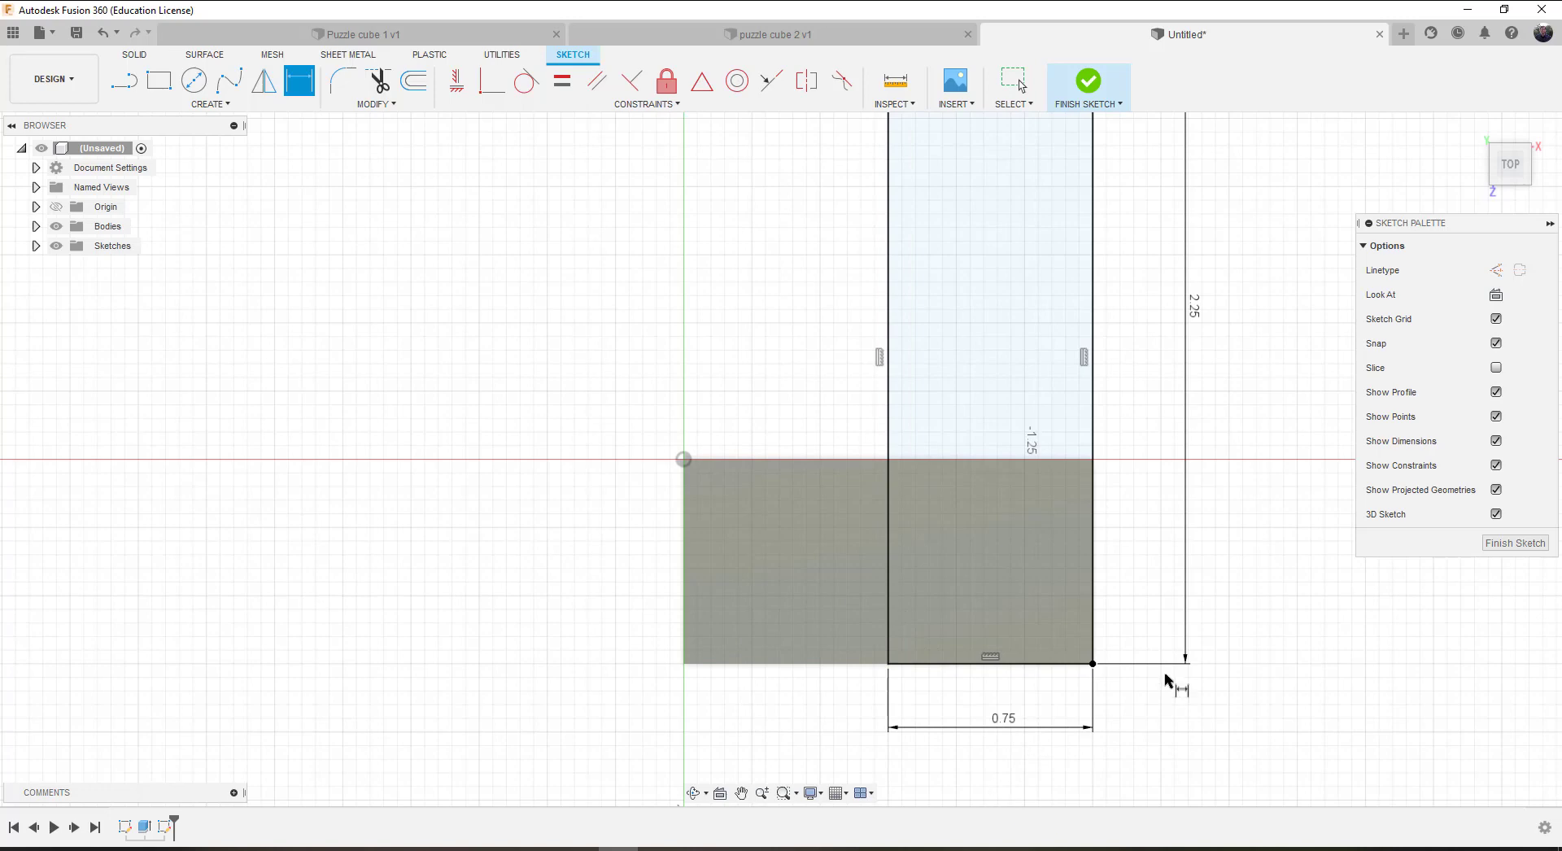
Step: Add a driven dimension between the rectangle's left edge and the block's left edge
scroll(1150, 686, "down", 2)
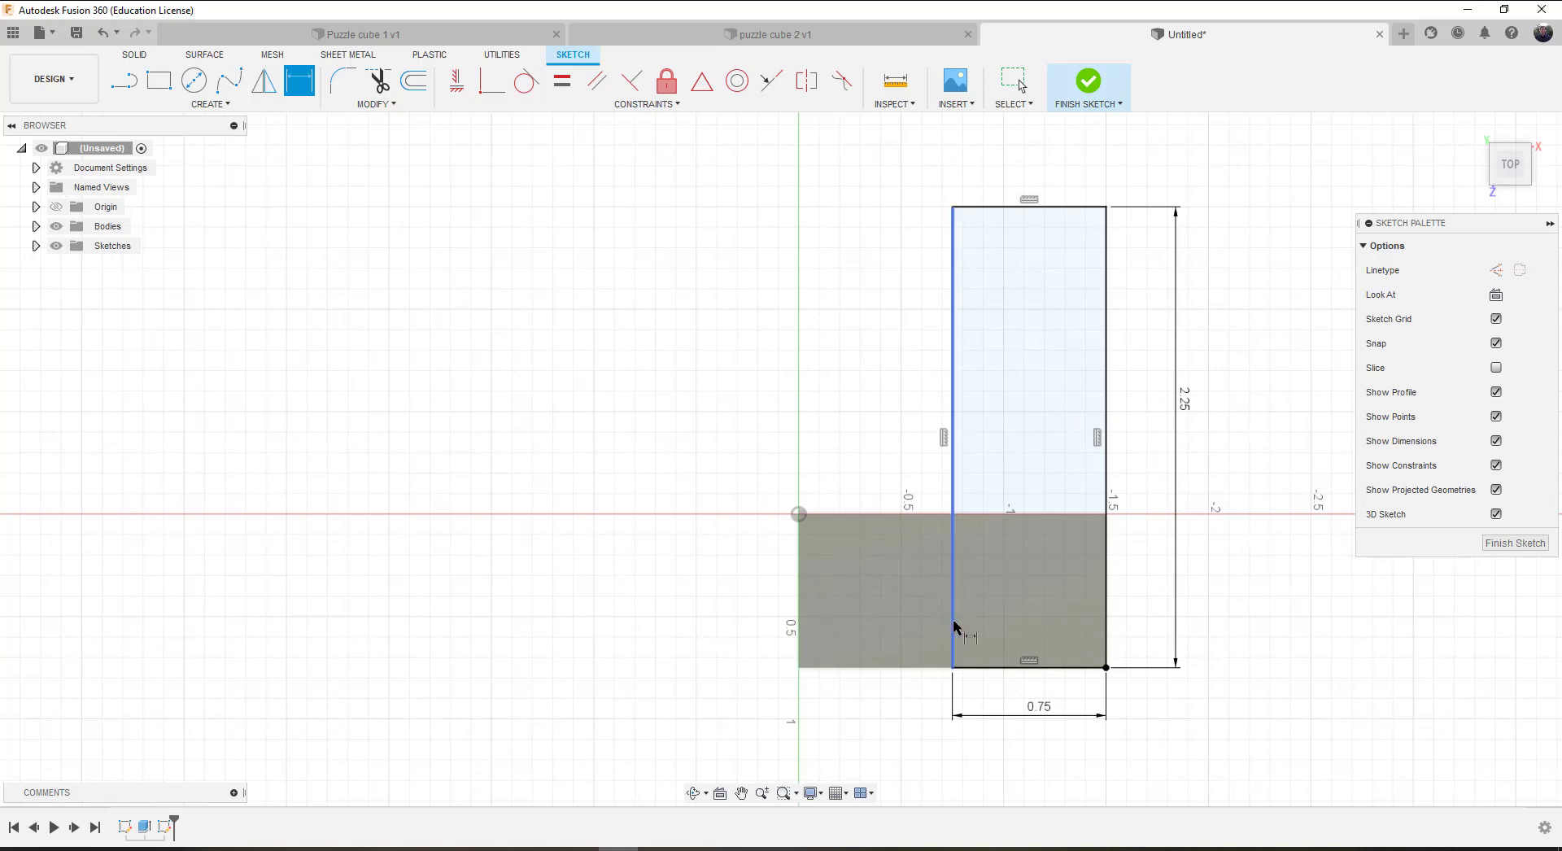
scroll(949, 709, "up", 2)
scroll(960, 683, "up", 5)
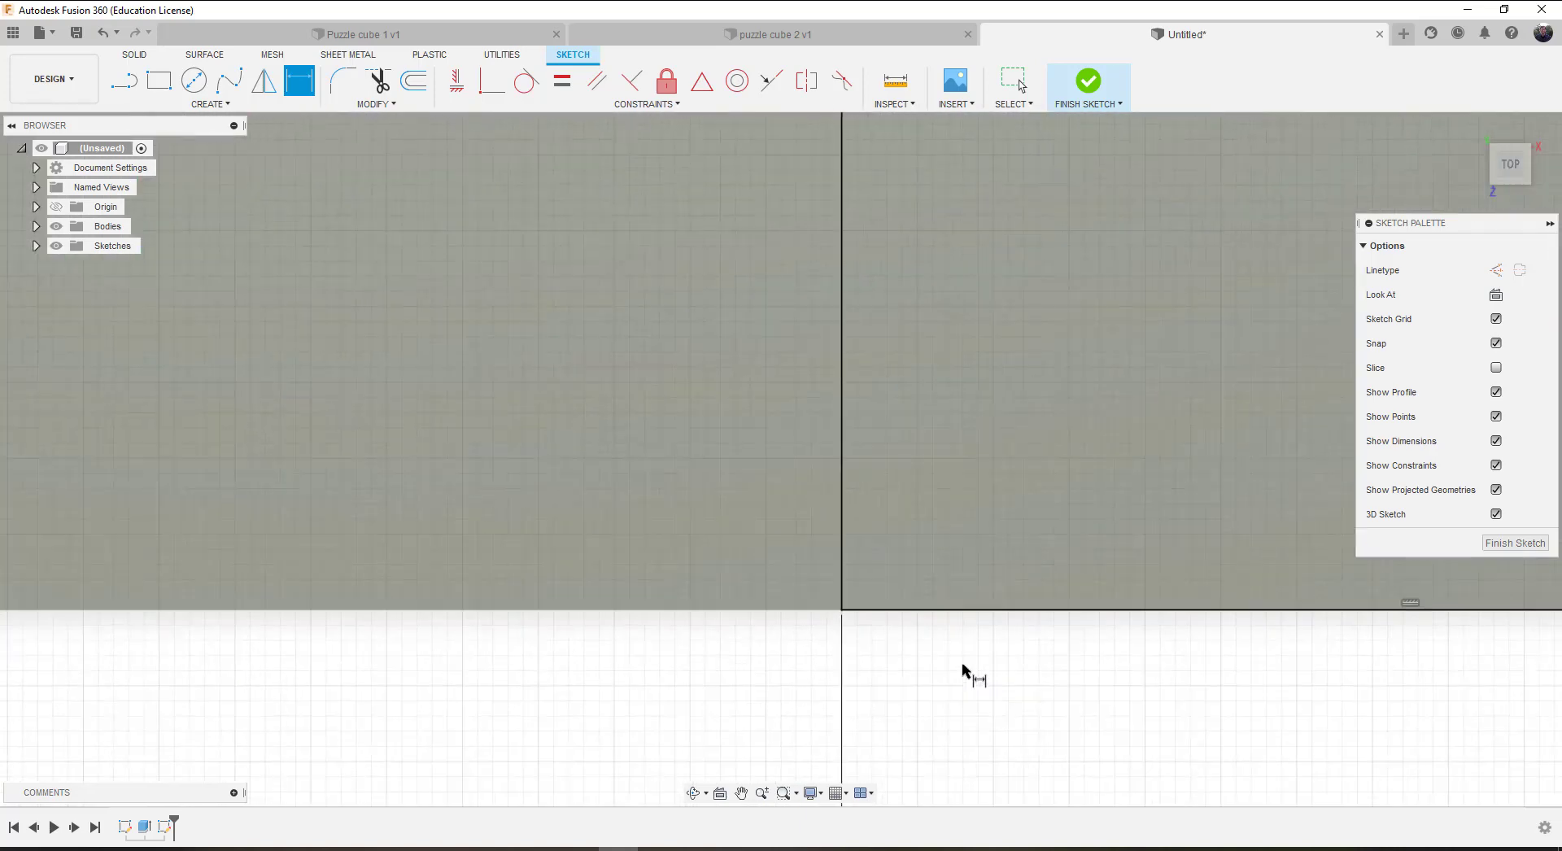
scroll(952, 655, "down", 3)
scroll(946, 626, "down", 1)
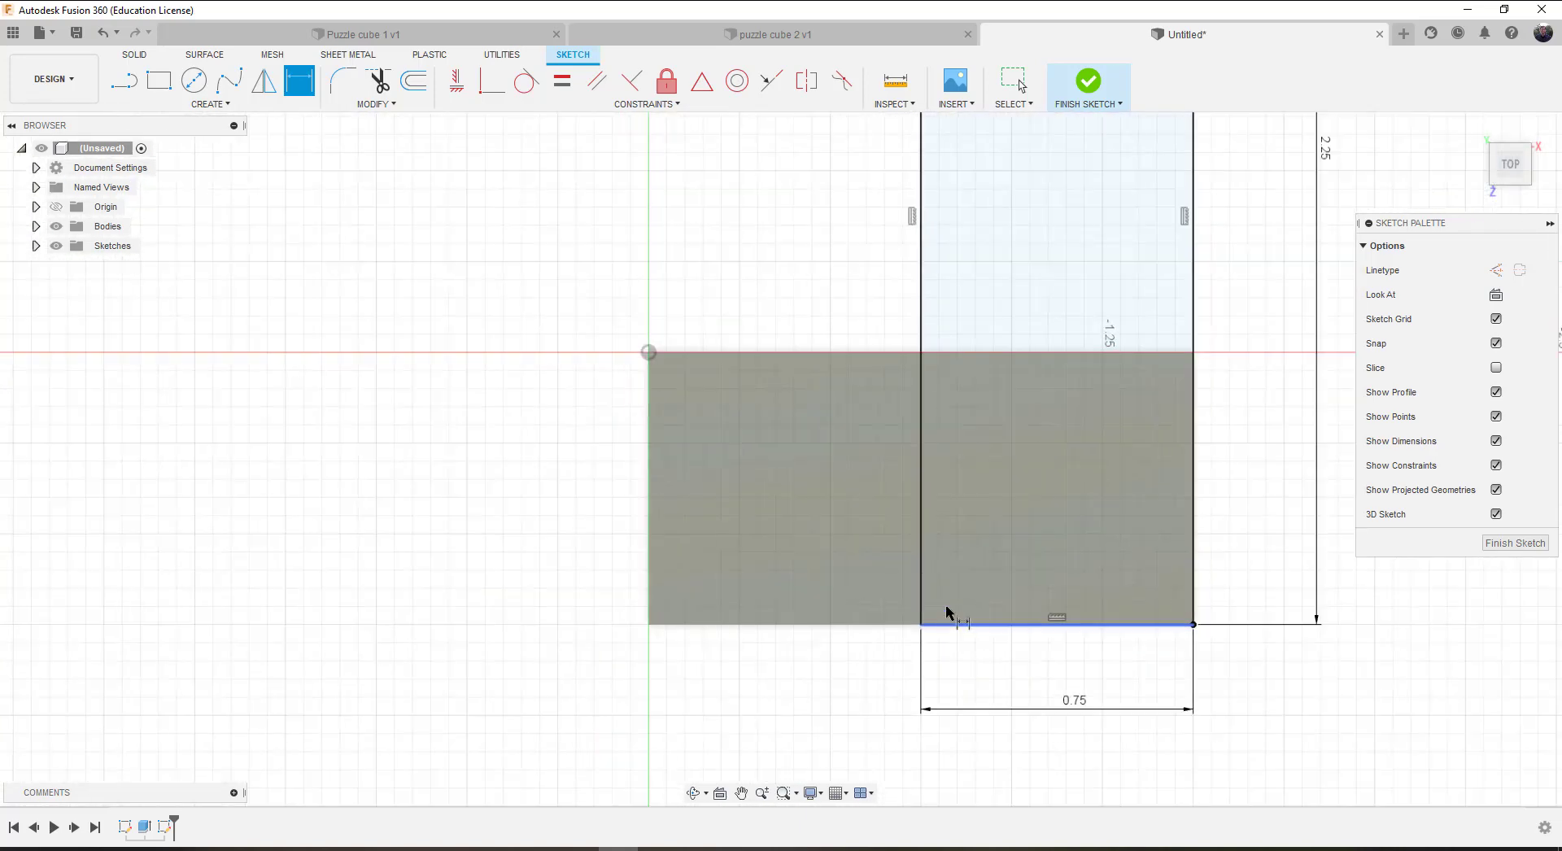
left_click(922, 527)
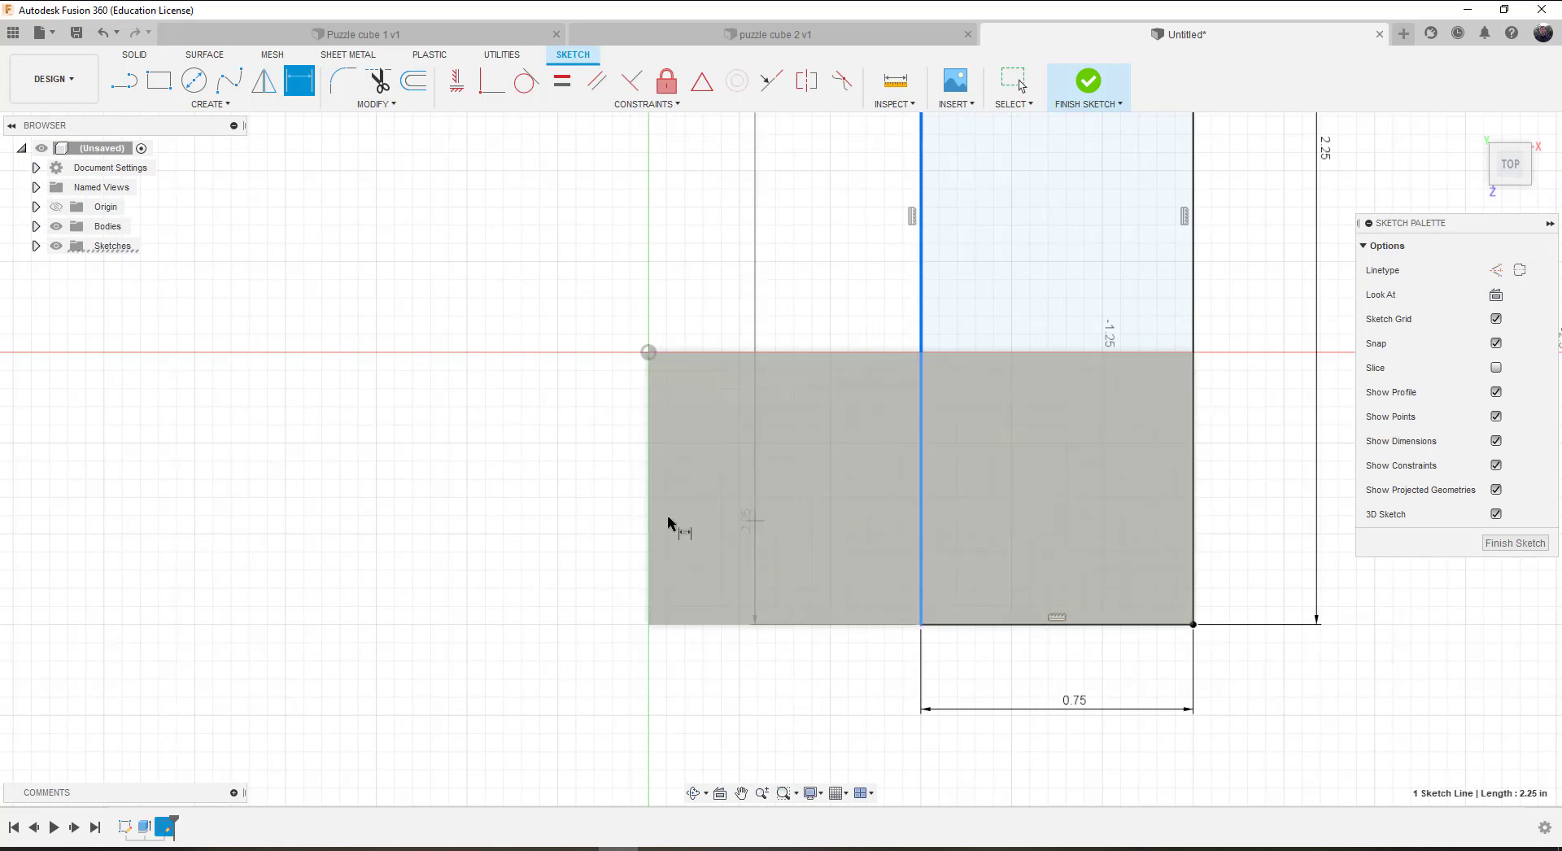
left_click(649, 516)
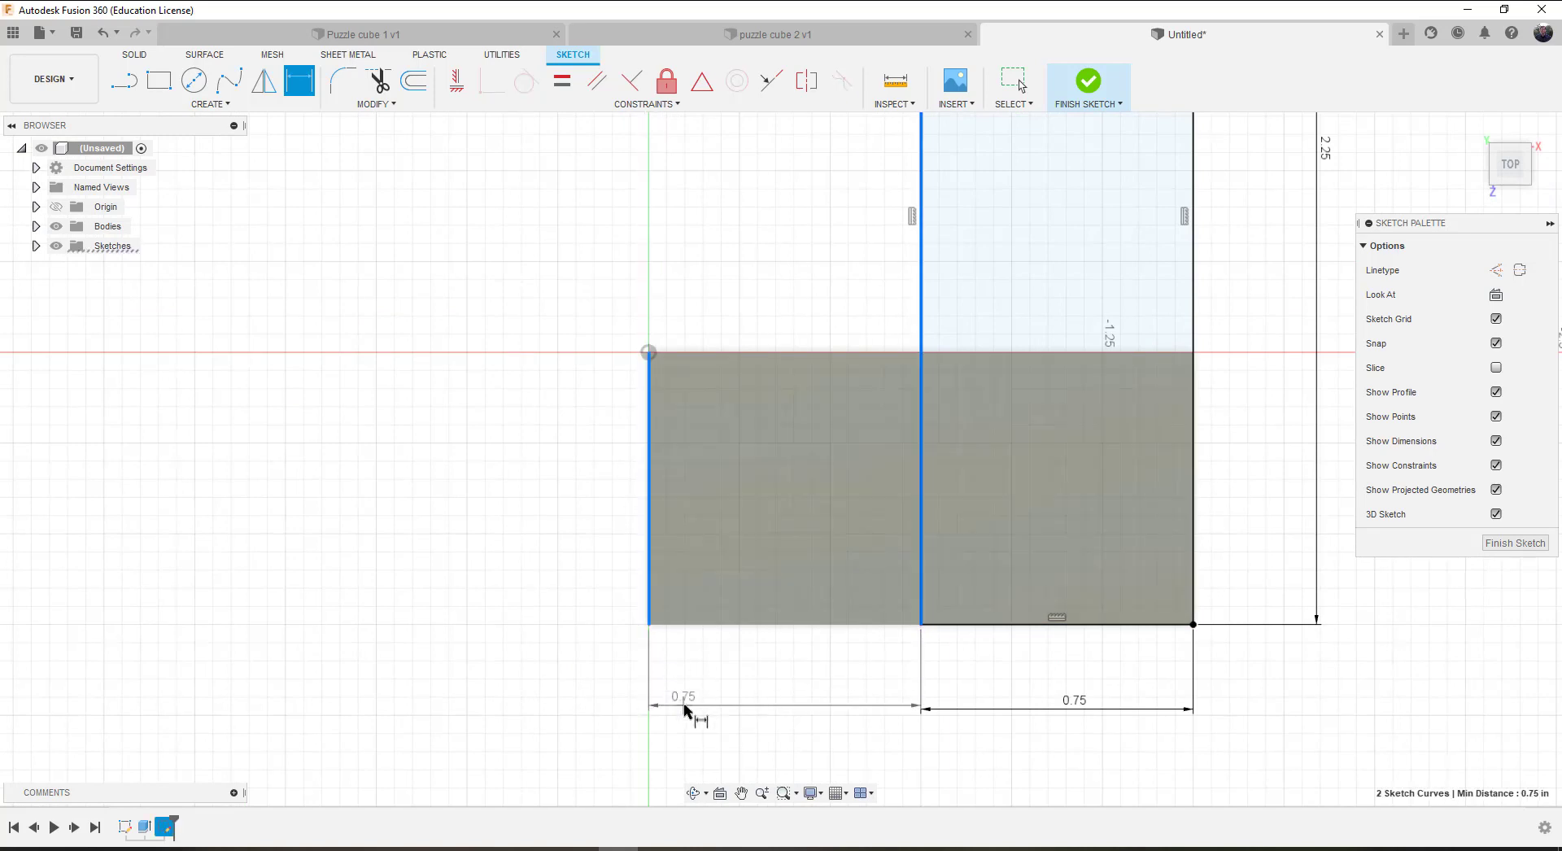
left_click(757, 690)
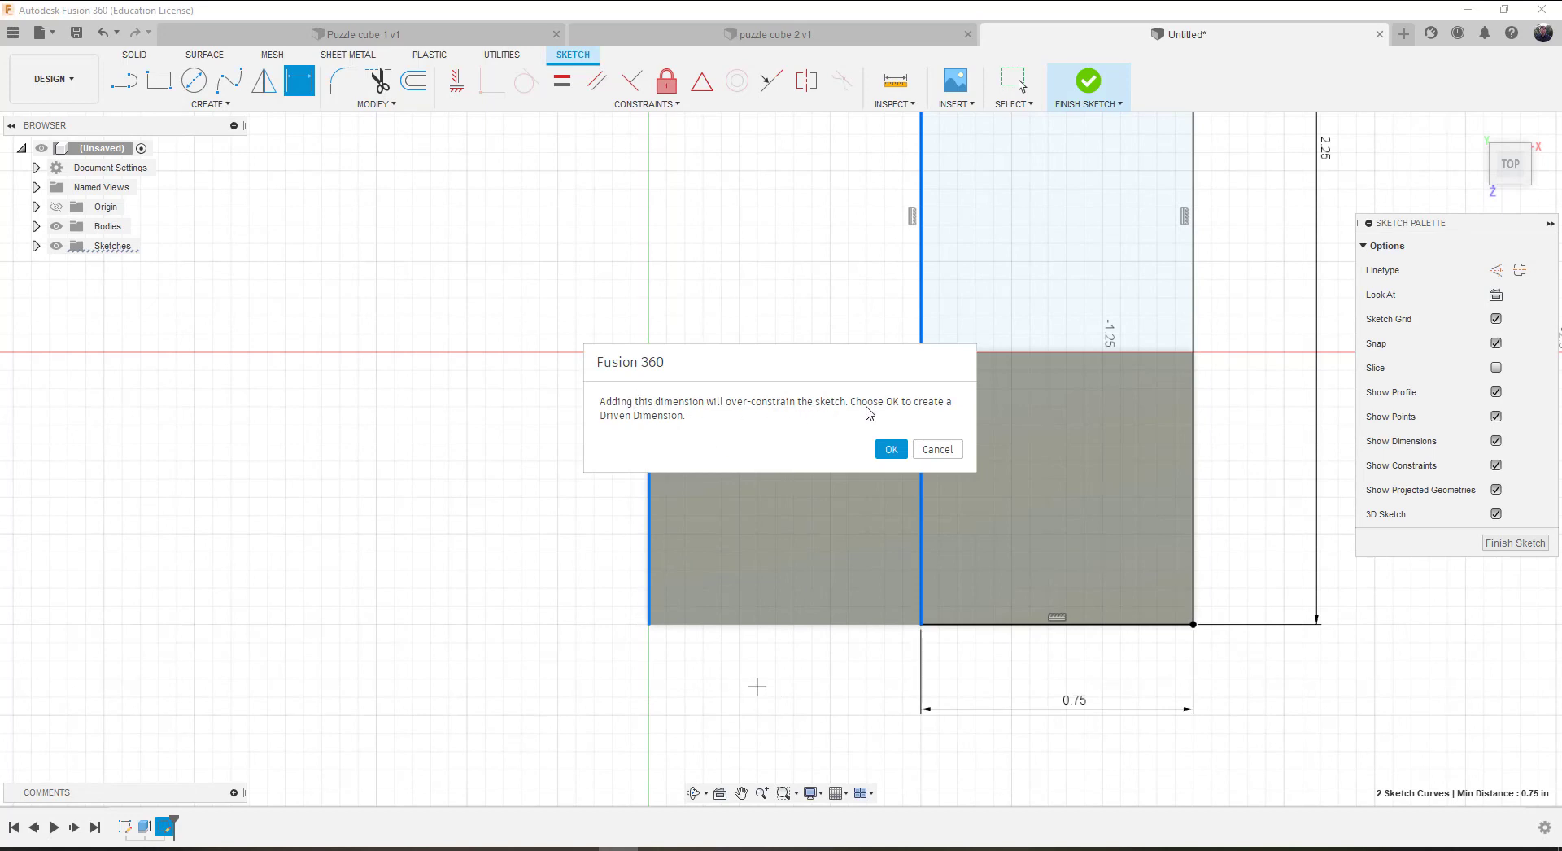
left_click(890, 449)
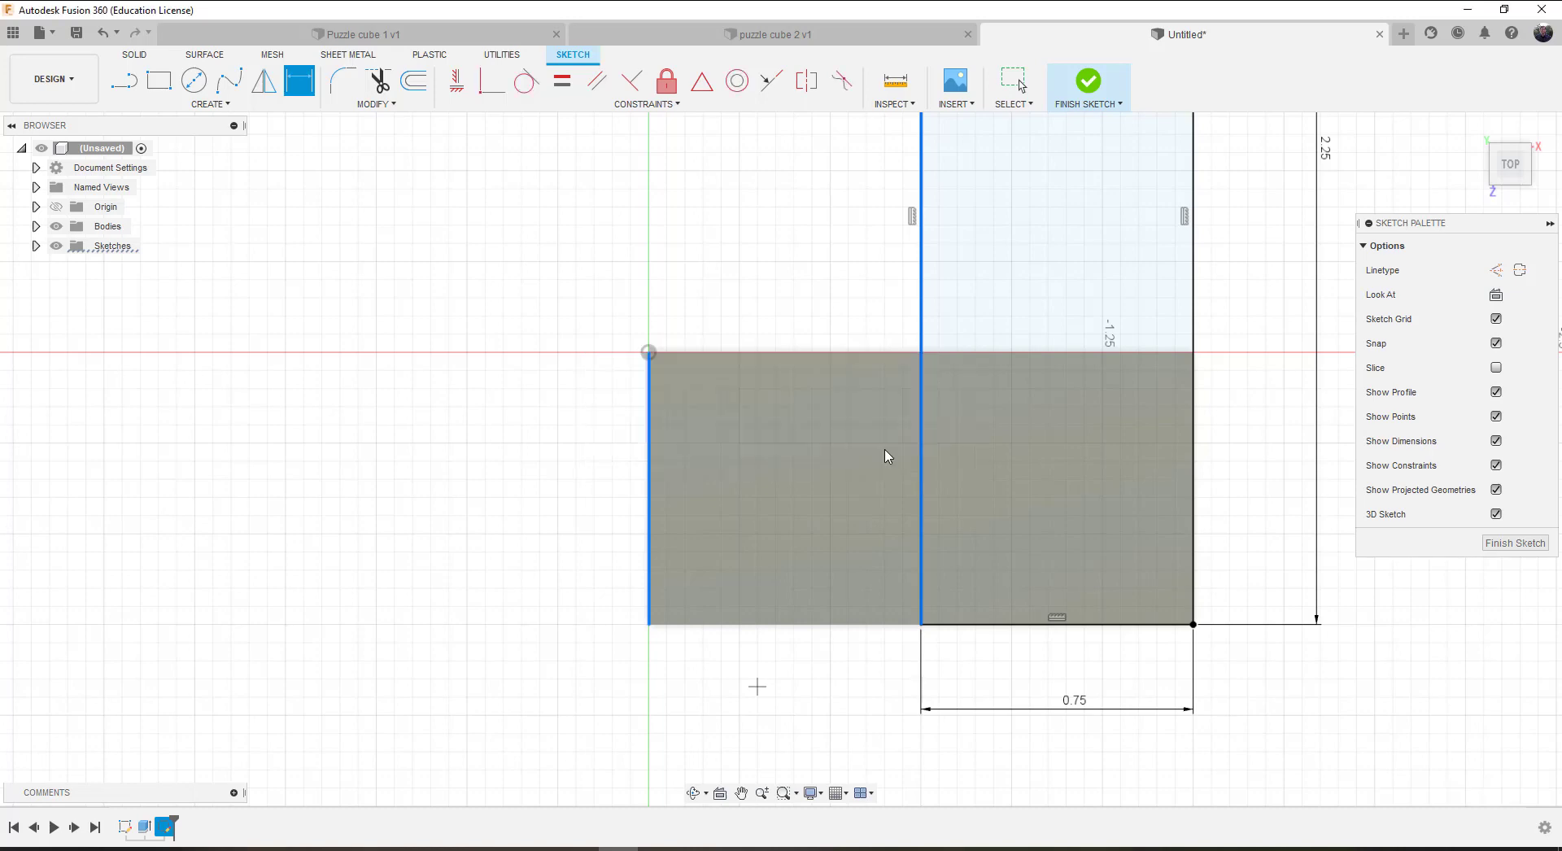
Step: Add a driven dimension between the rectangle's far short edge and the block's rear edge
scroll(927, 539, "down", 3)
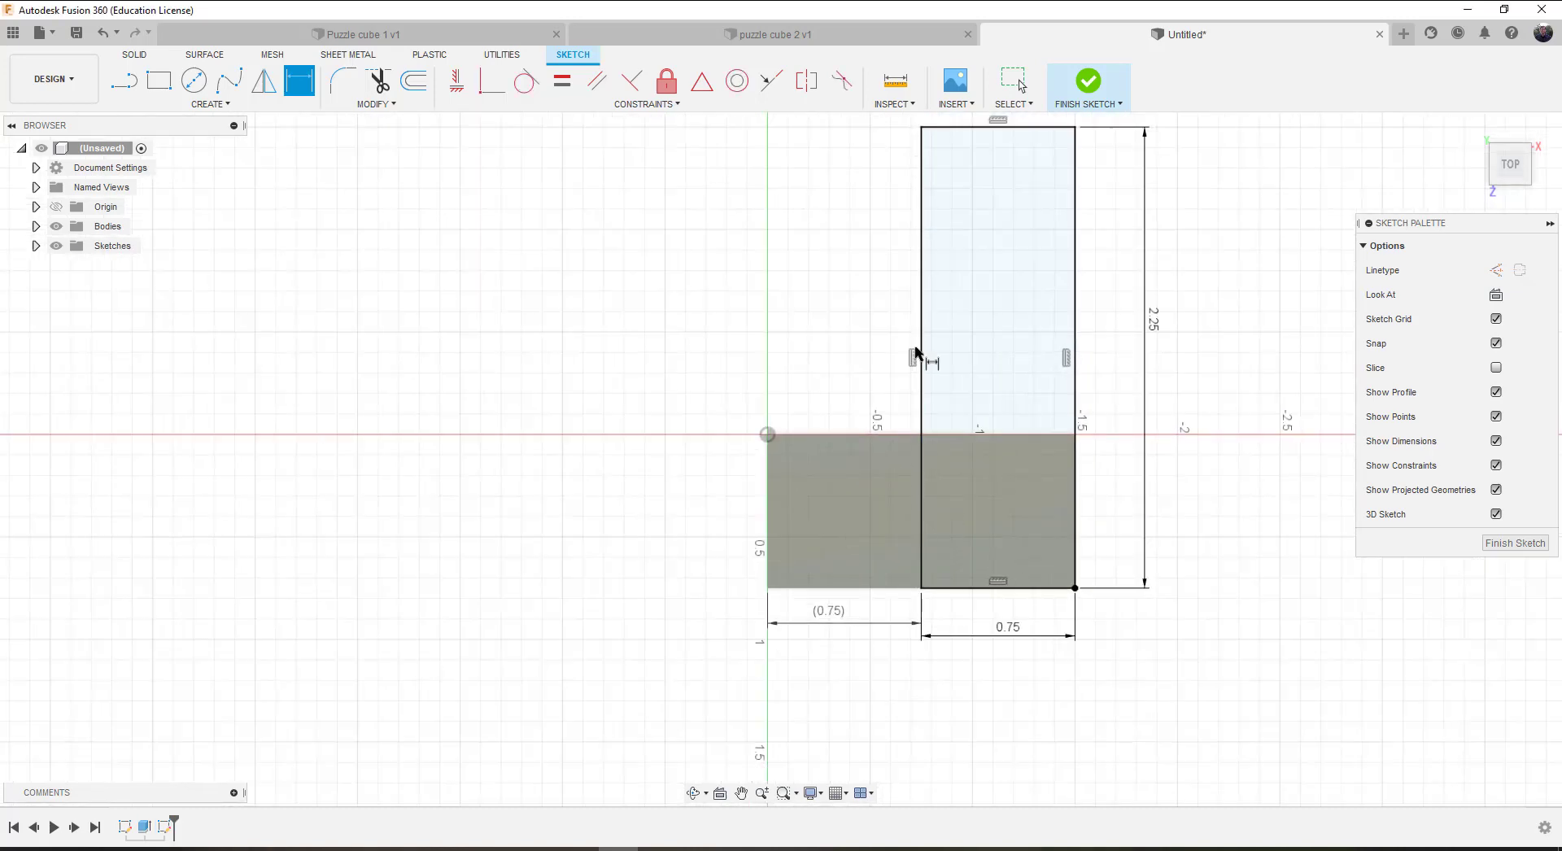
left_click(970, 129)
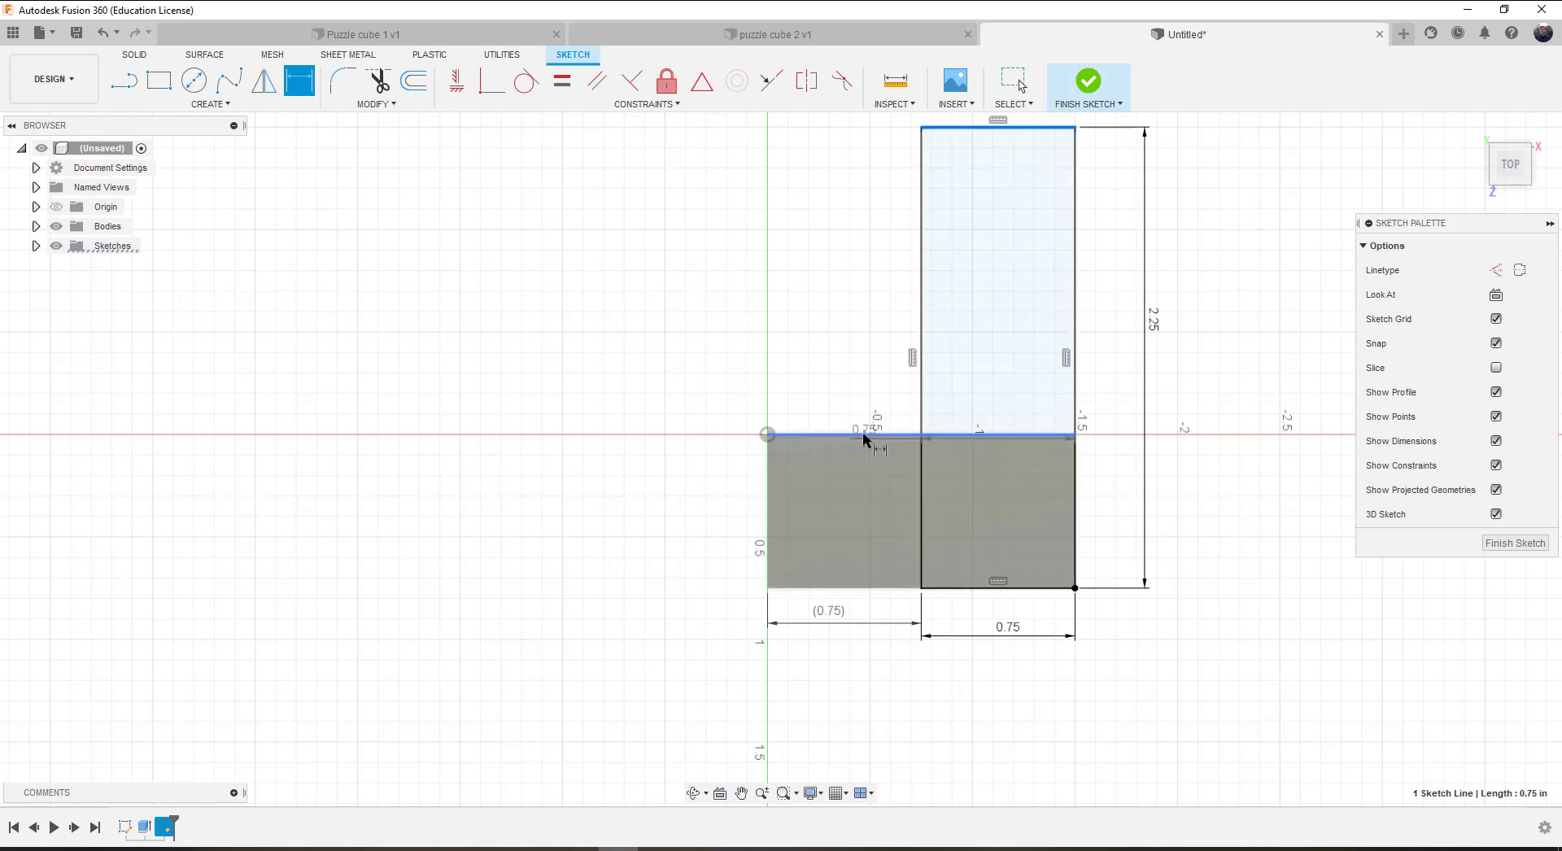
left_click(864, 437)
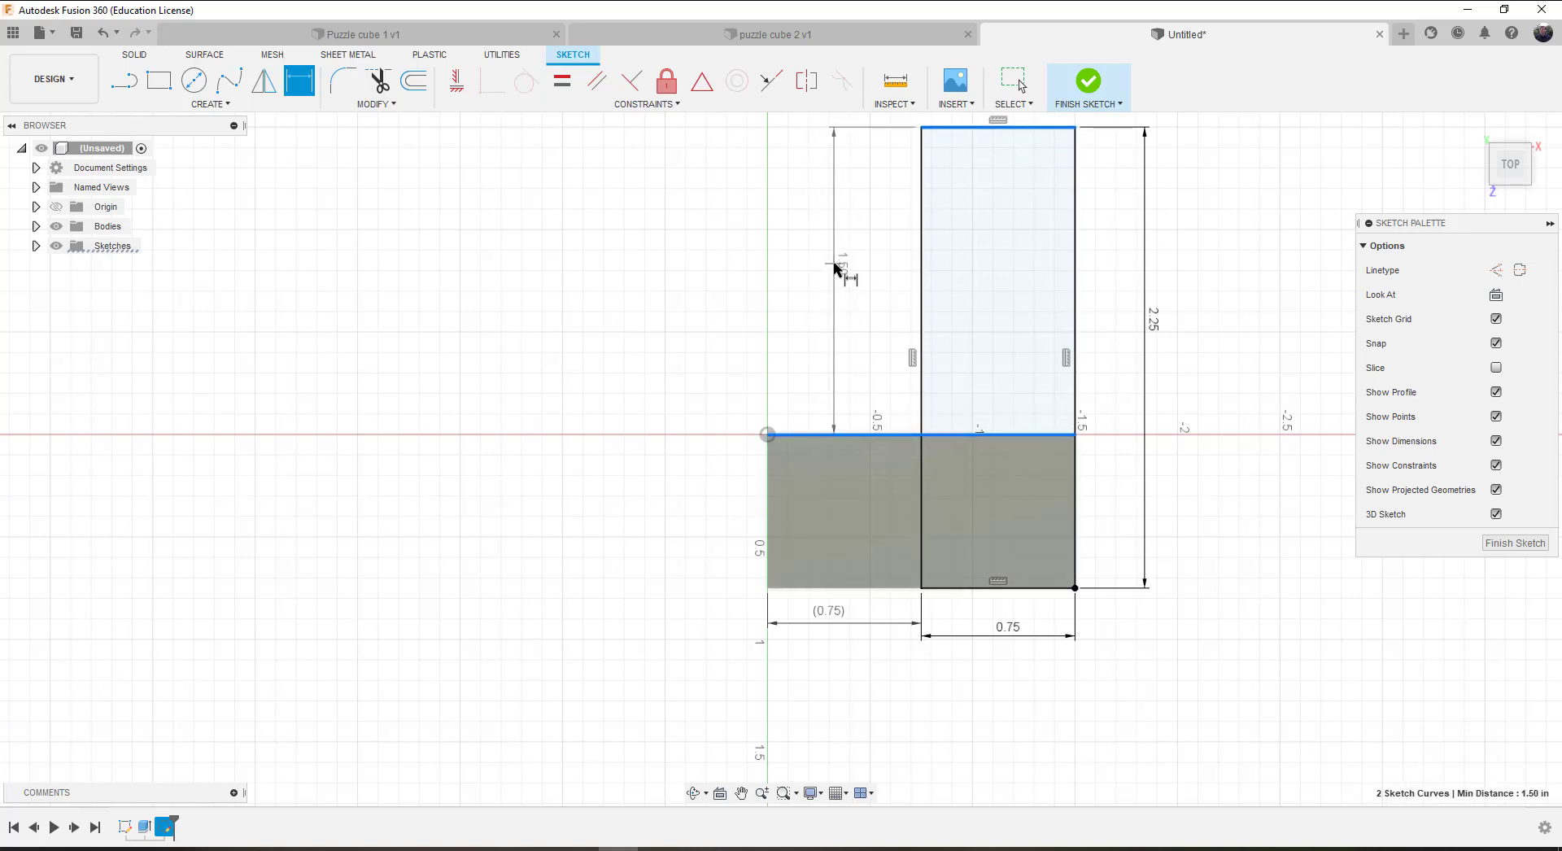
left_click(834, 268)
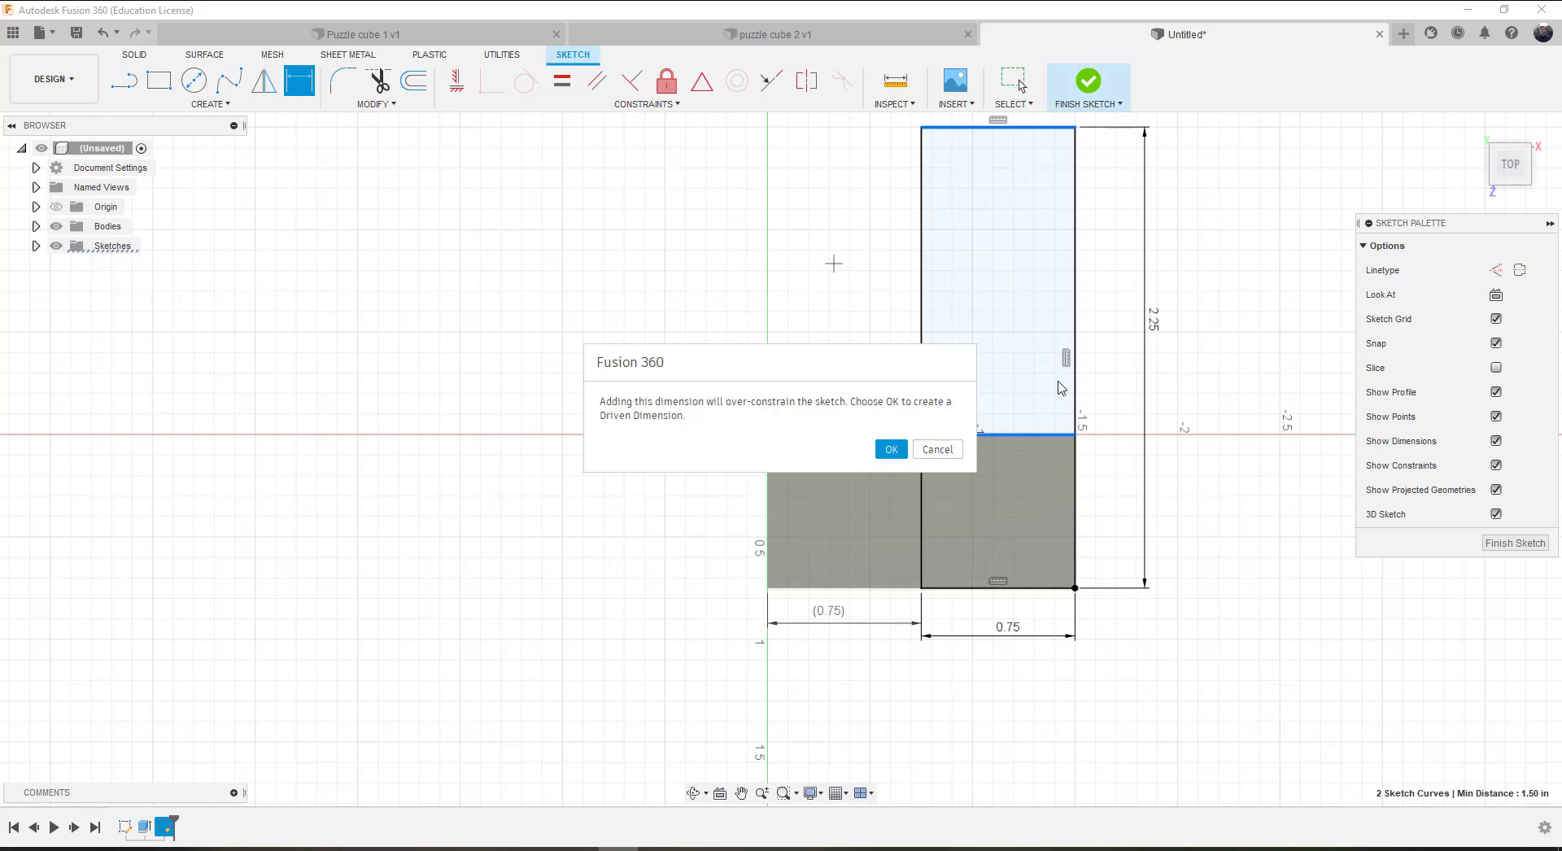
left_click(890, 449)
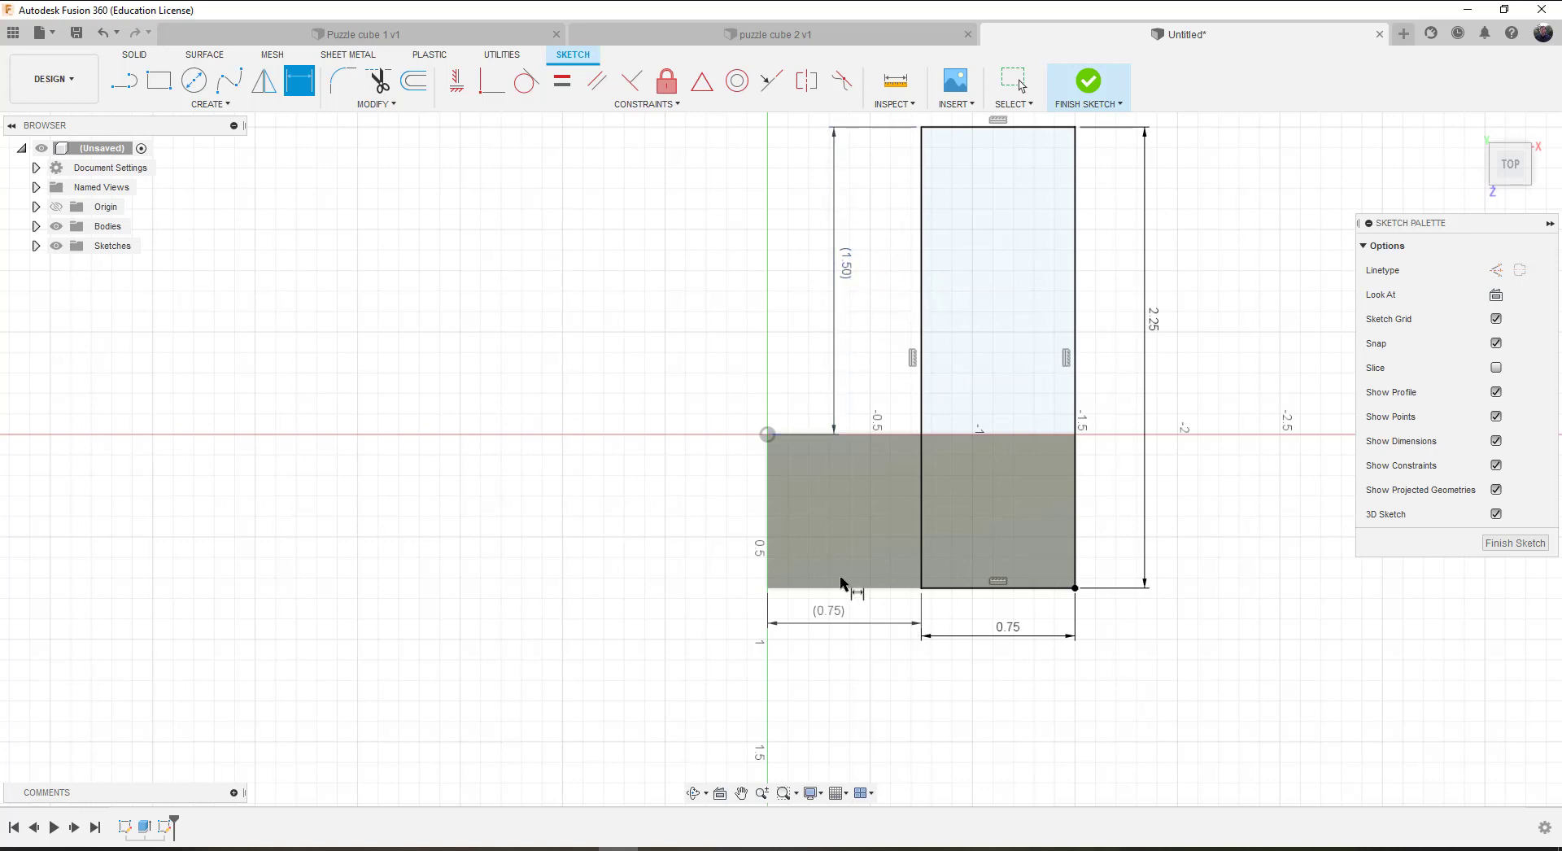
Step: Finish the sketch and extrude both rectangle profiles 0.75 in upward, joining them to the block
left_click(1474, 128)
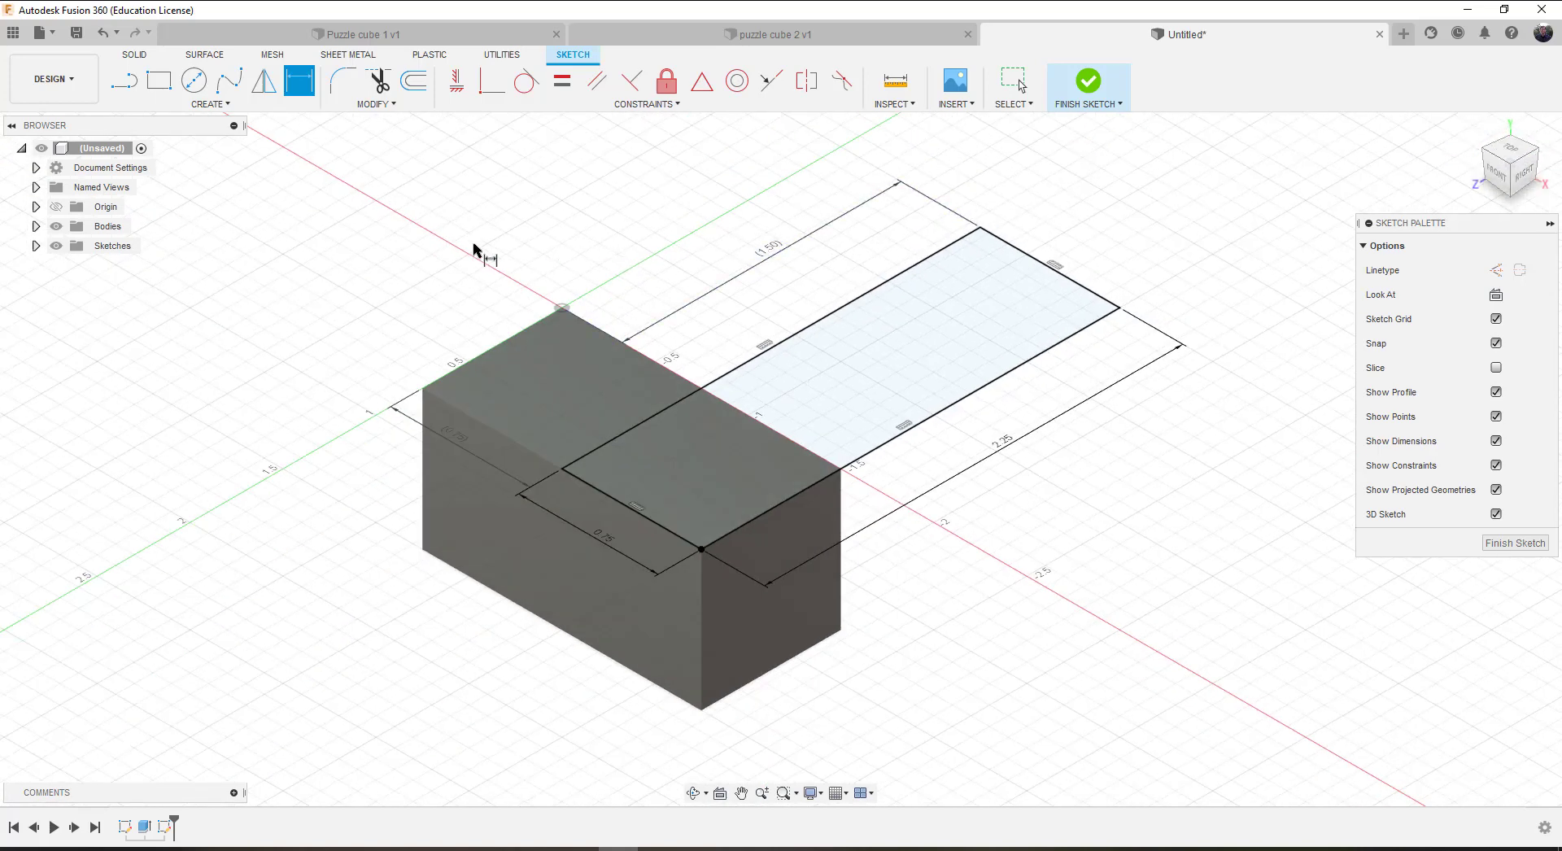
left_click(1082, 96)
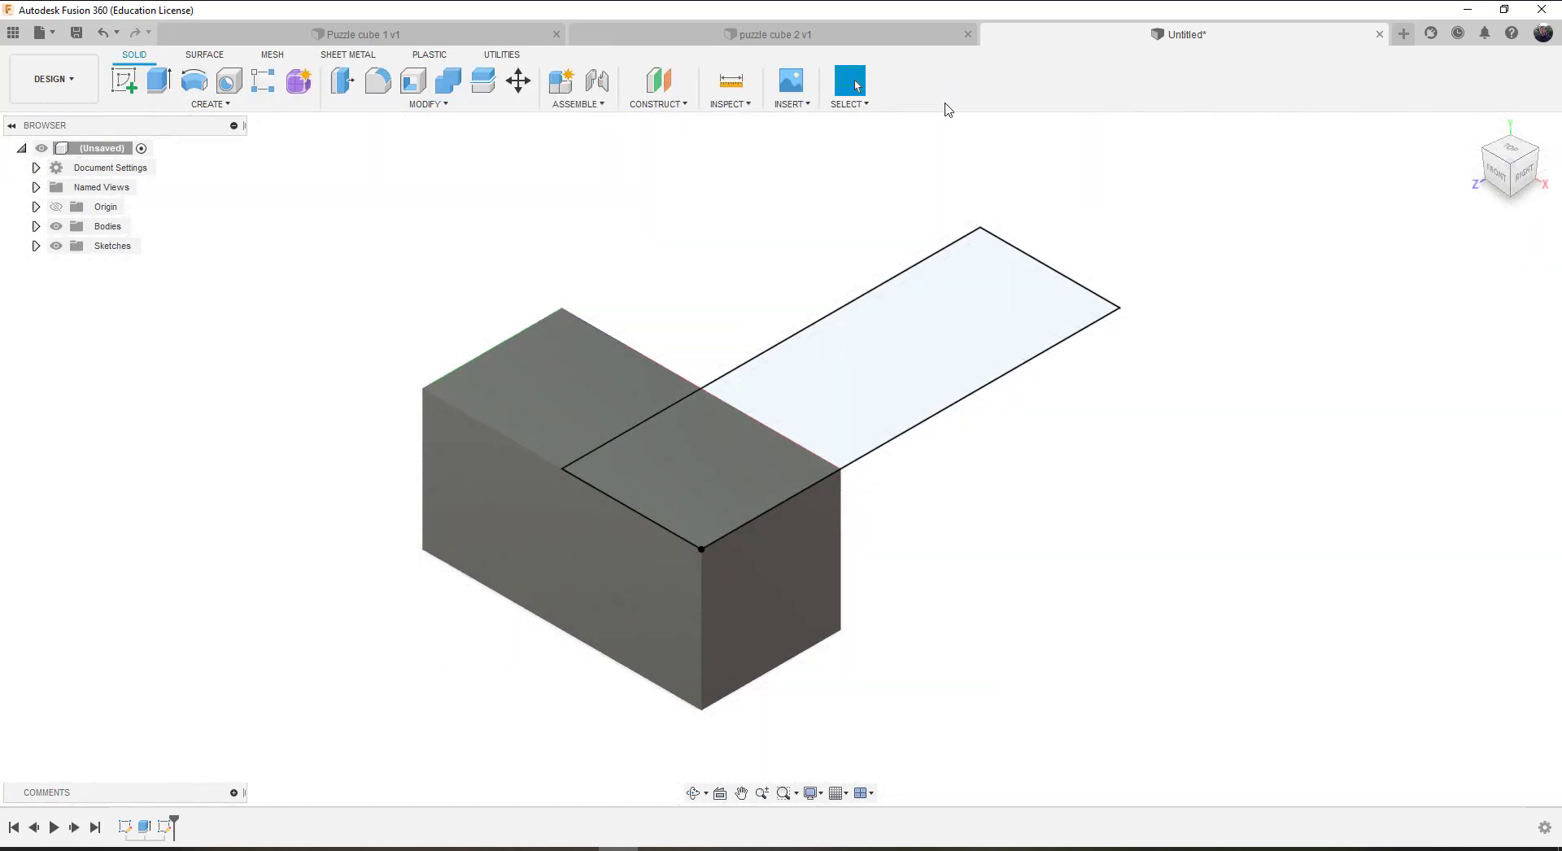
left_click(160, 80)
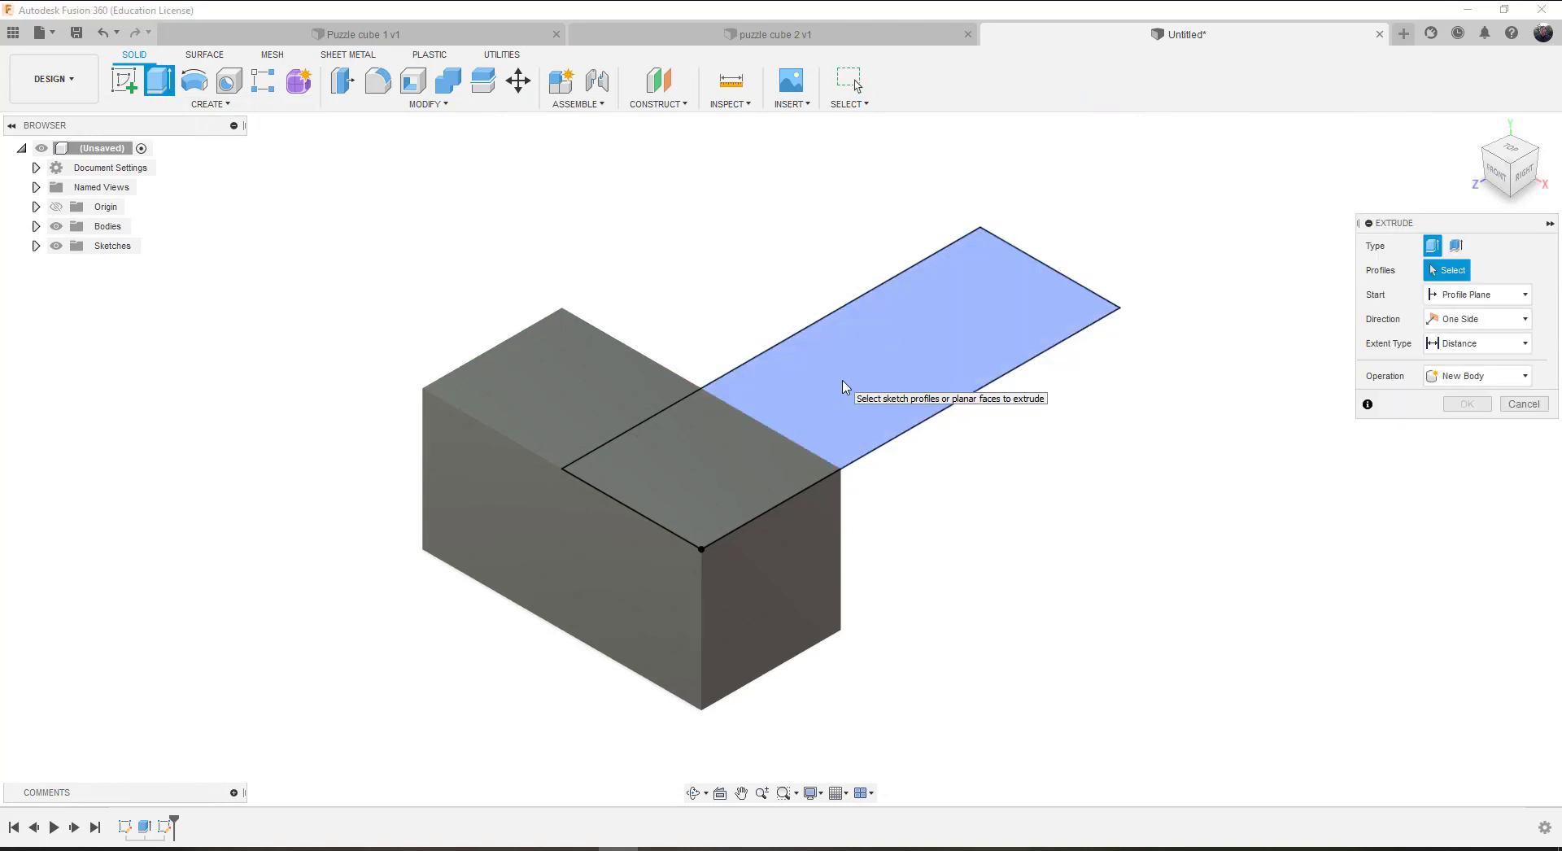
left_click(806, 412)
left_click(701, 457)
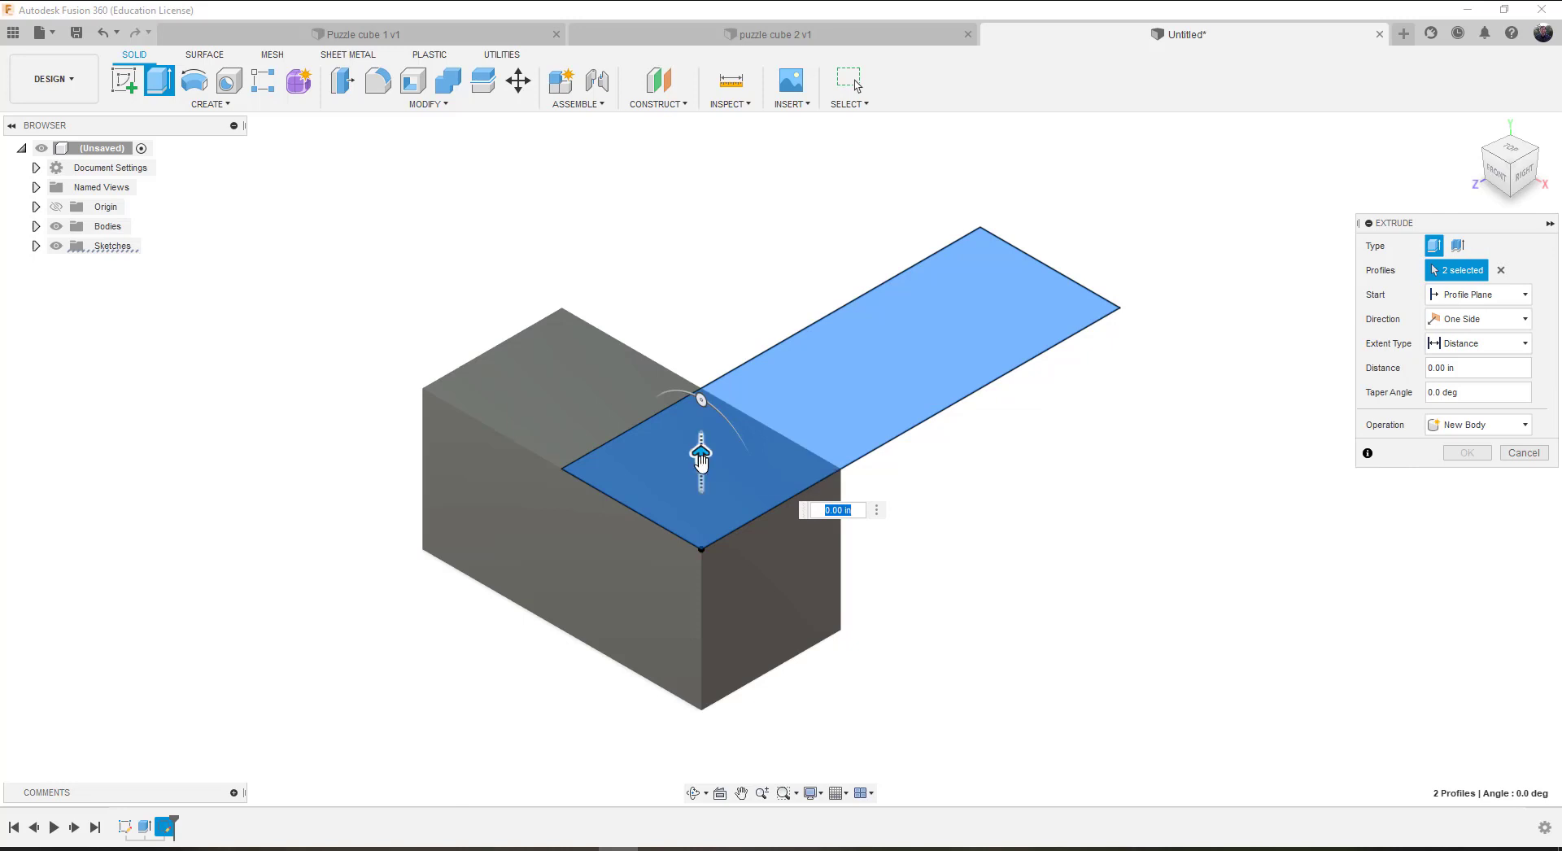
left_click_drag(701, 457, 717, 332)
type(".75")
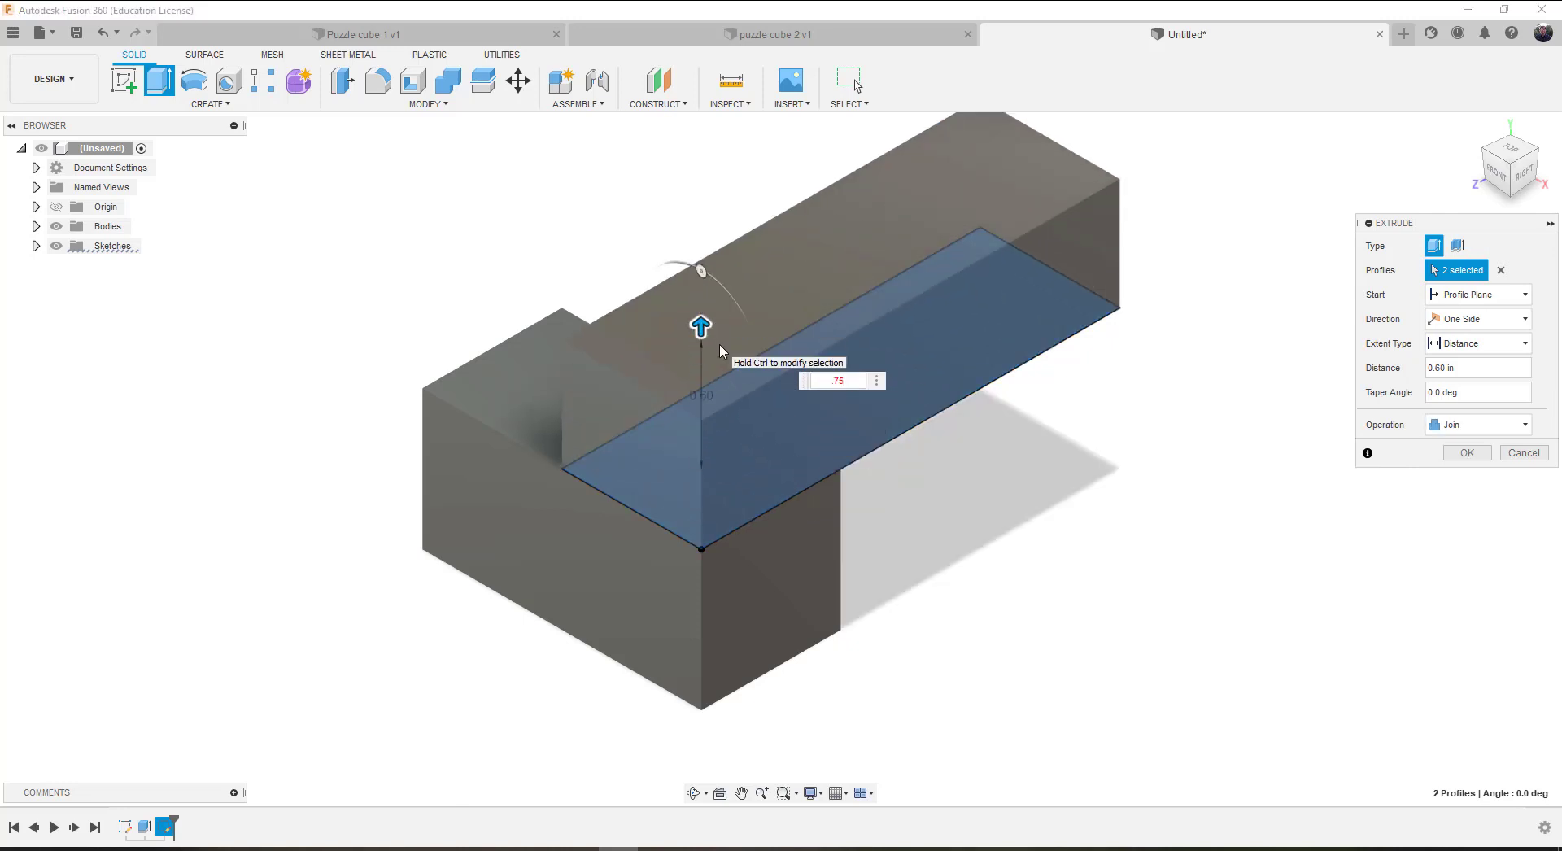
key("Return")
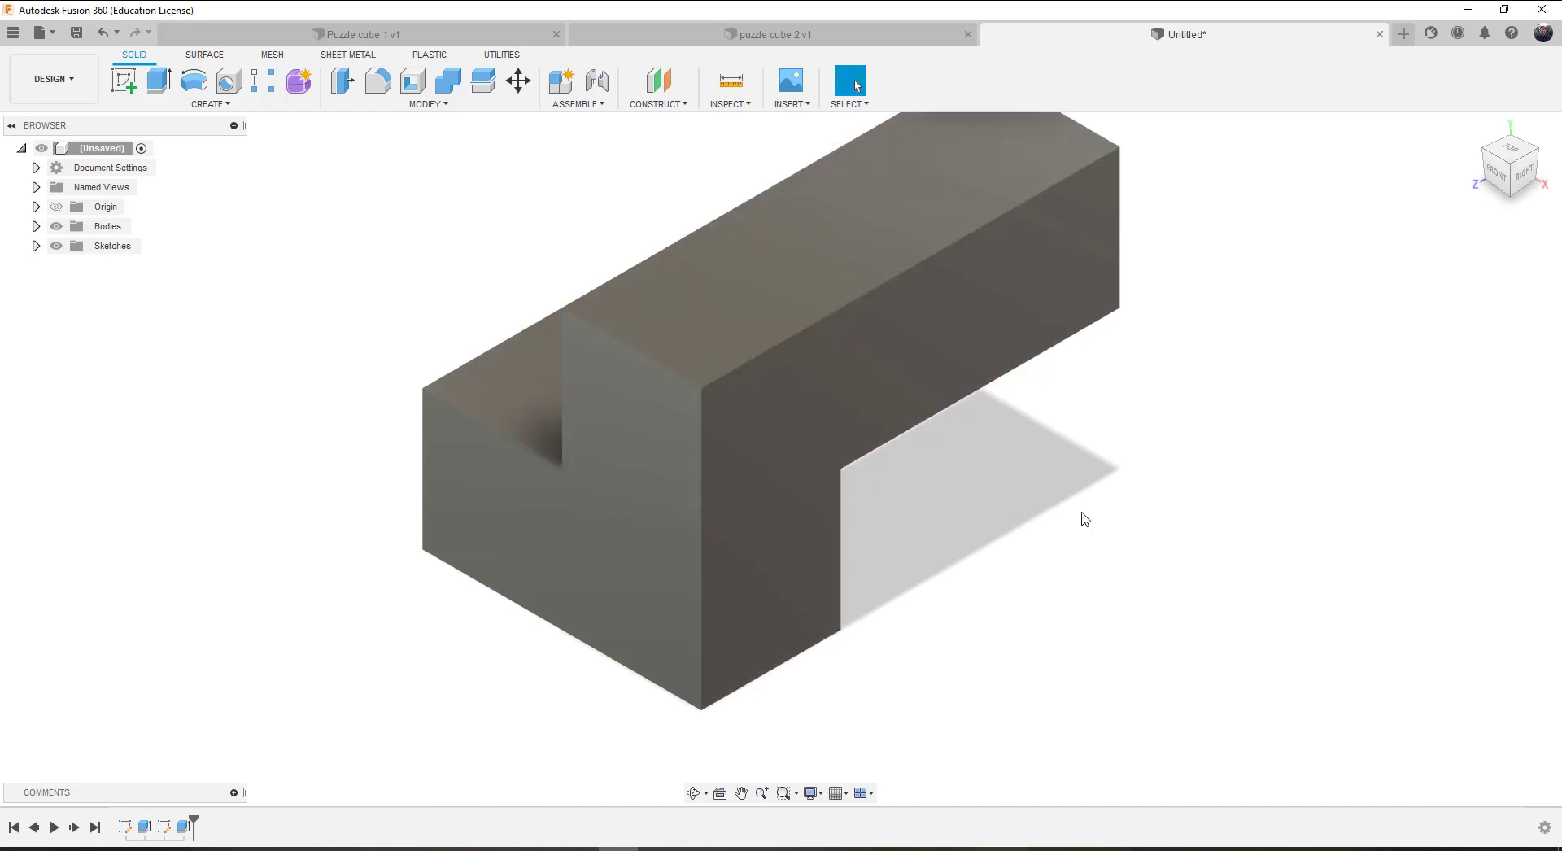
Step: Select the whole puzzle piece and open the appearance settings for it
scroll(1194, 555, "down", 2)
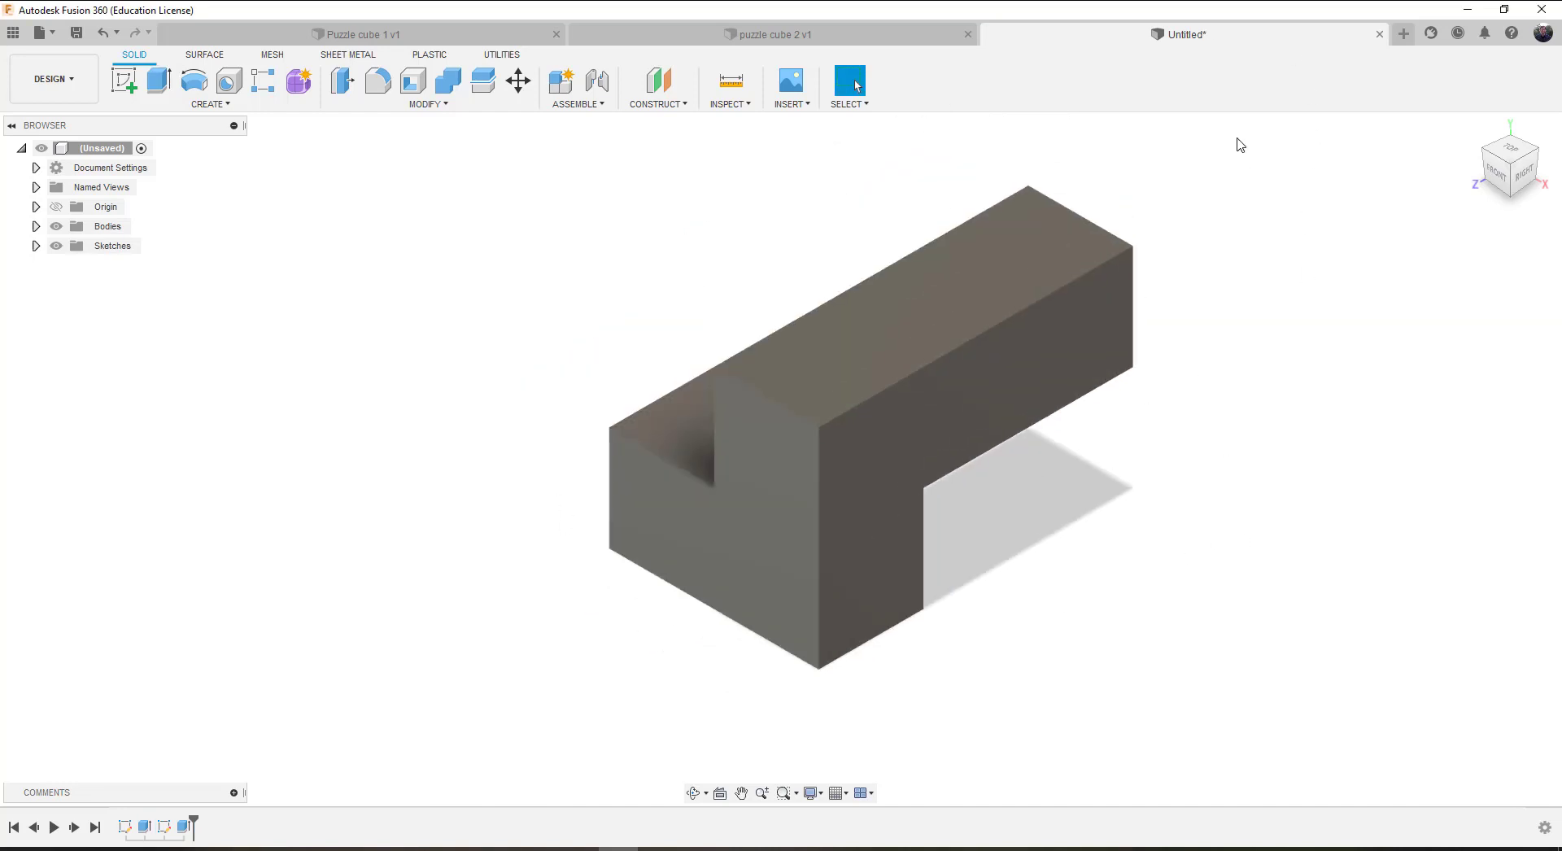
left_click_drag(1227, 169, 445, 737)
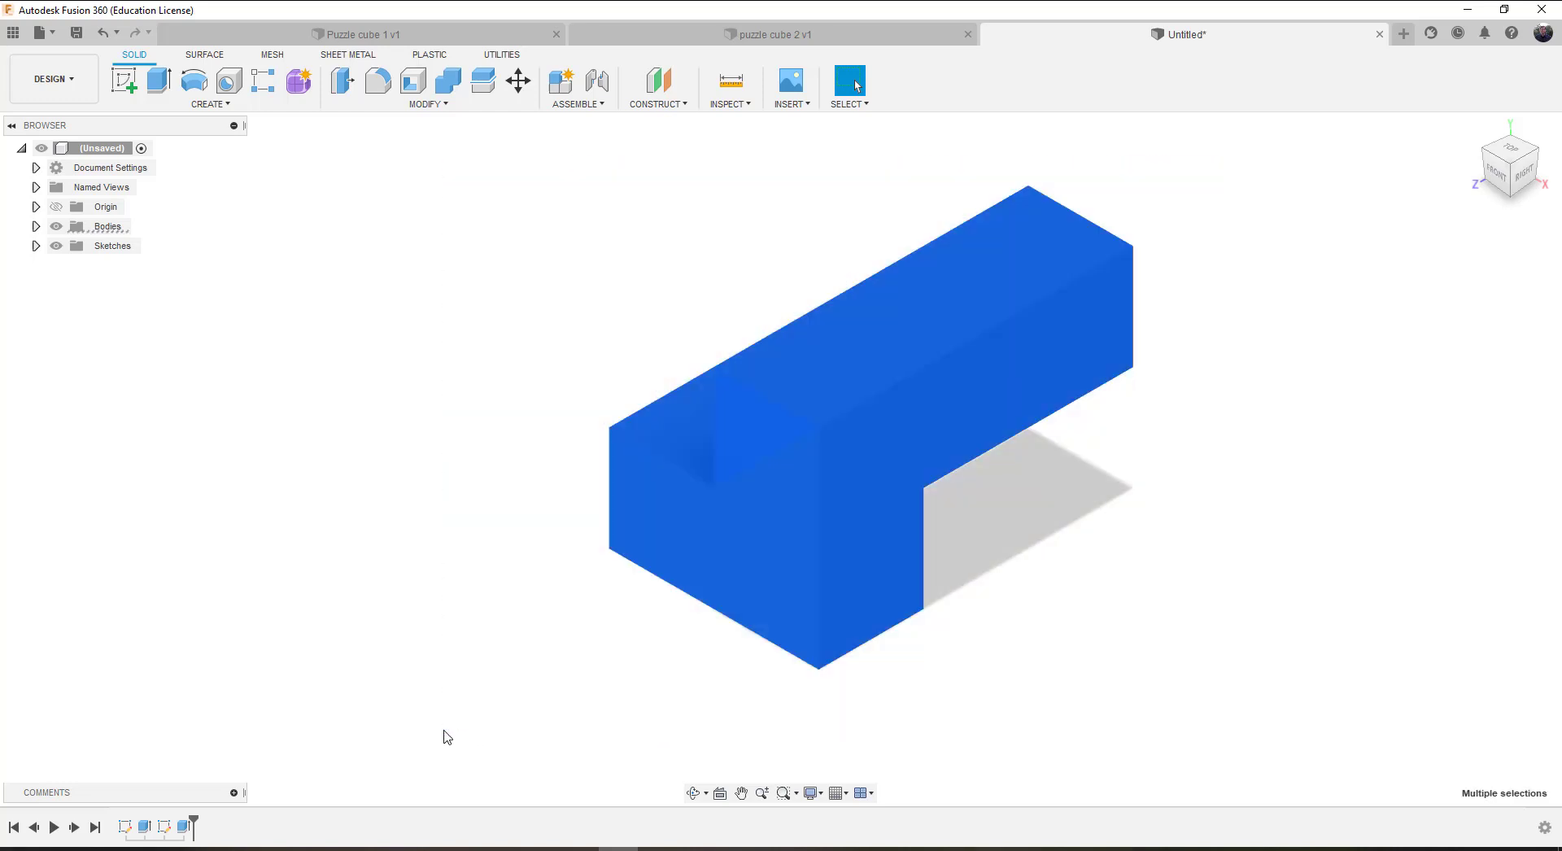
right_click(808, 427)
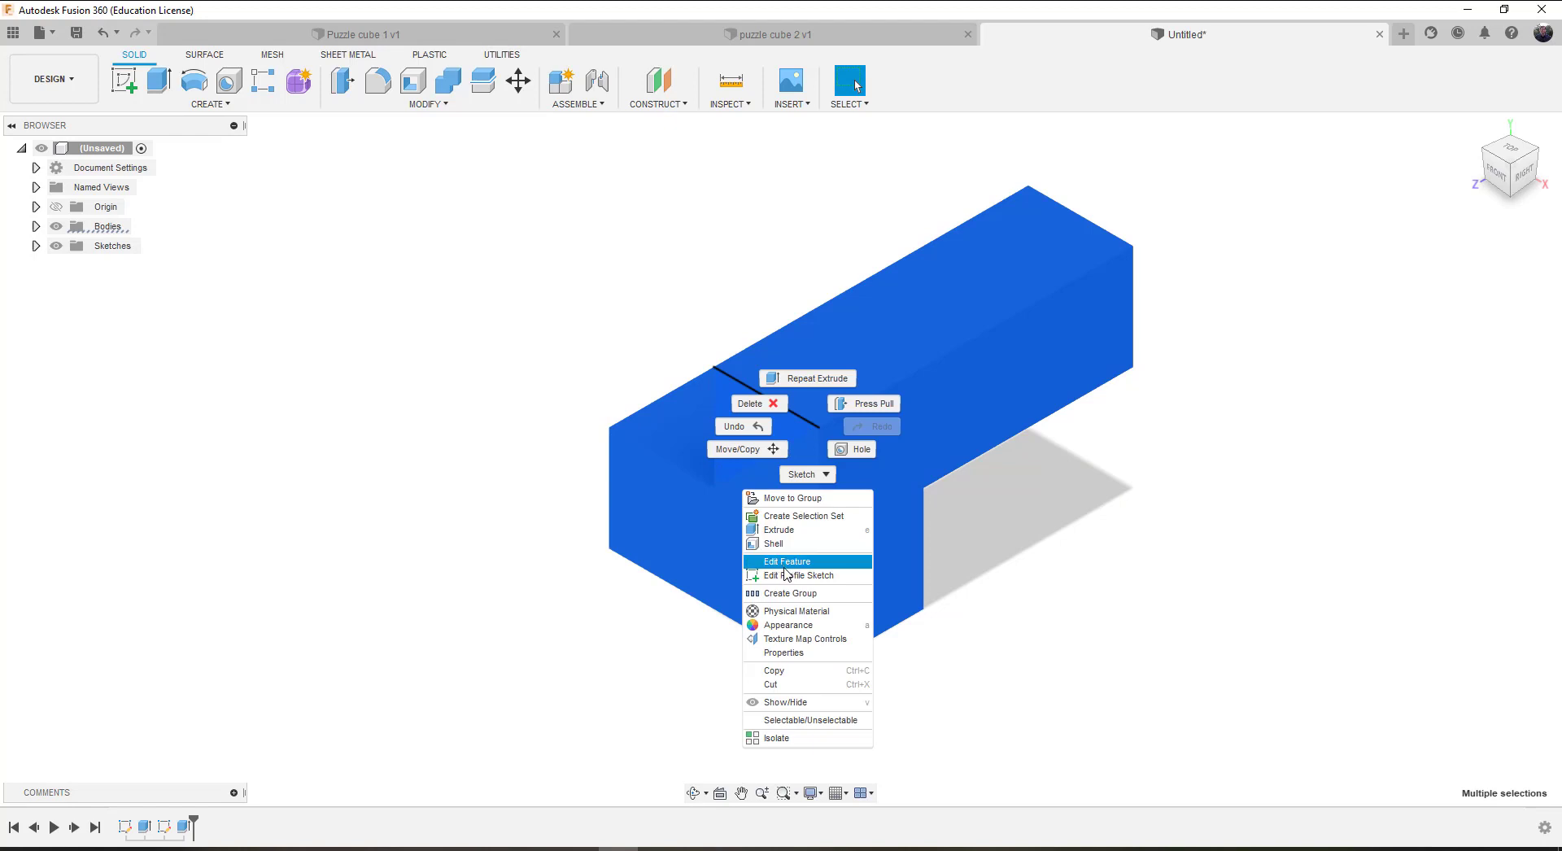
left_click(809, 632)
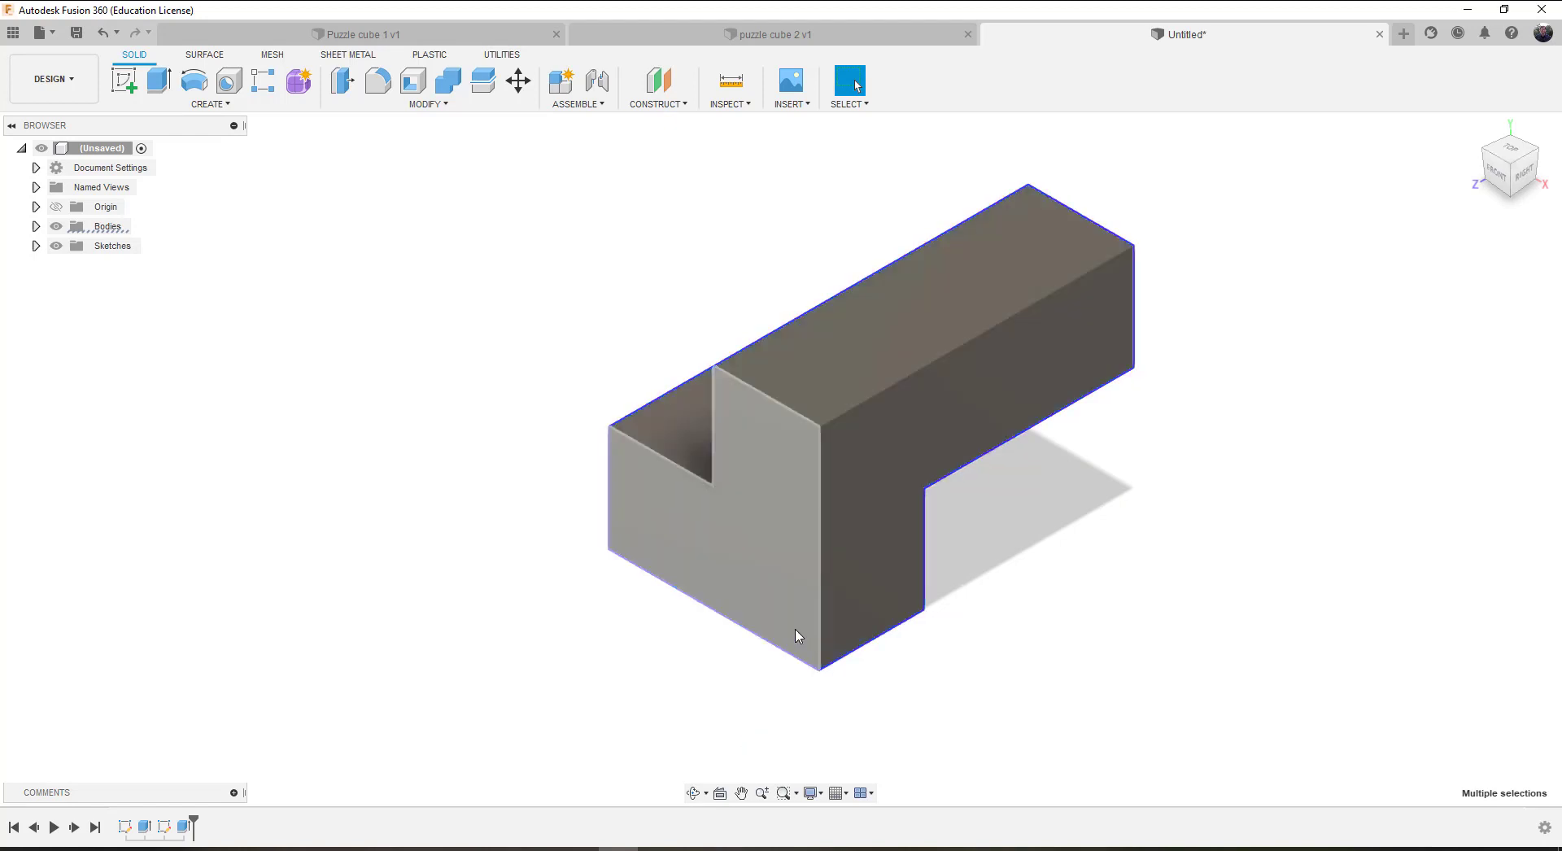
mouse_move(1549, 228)
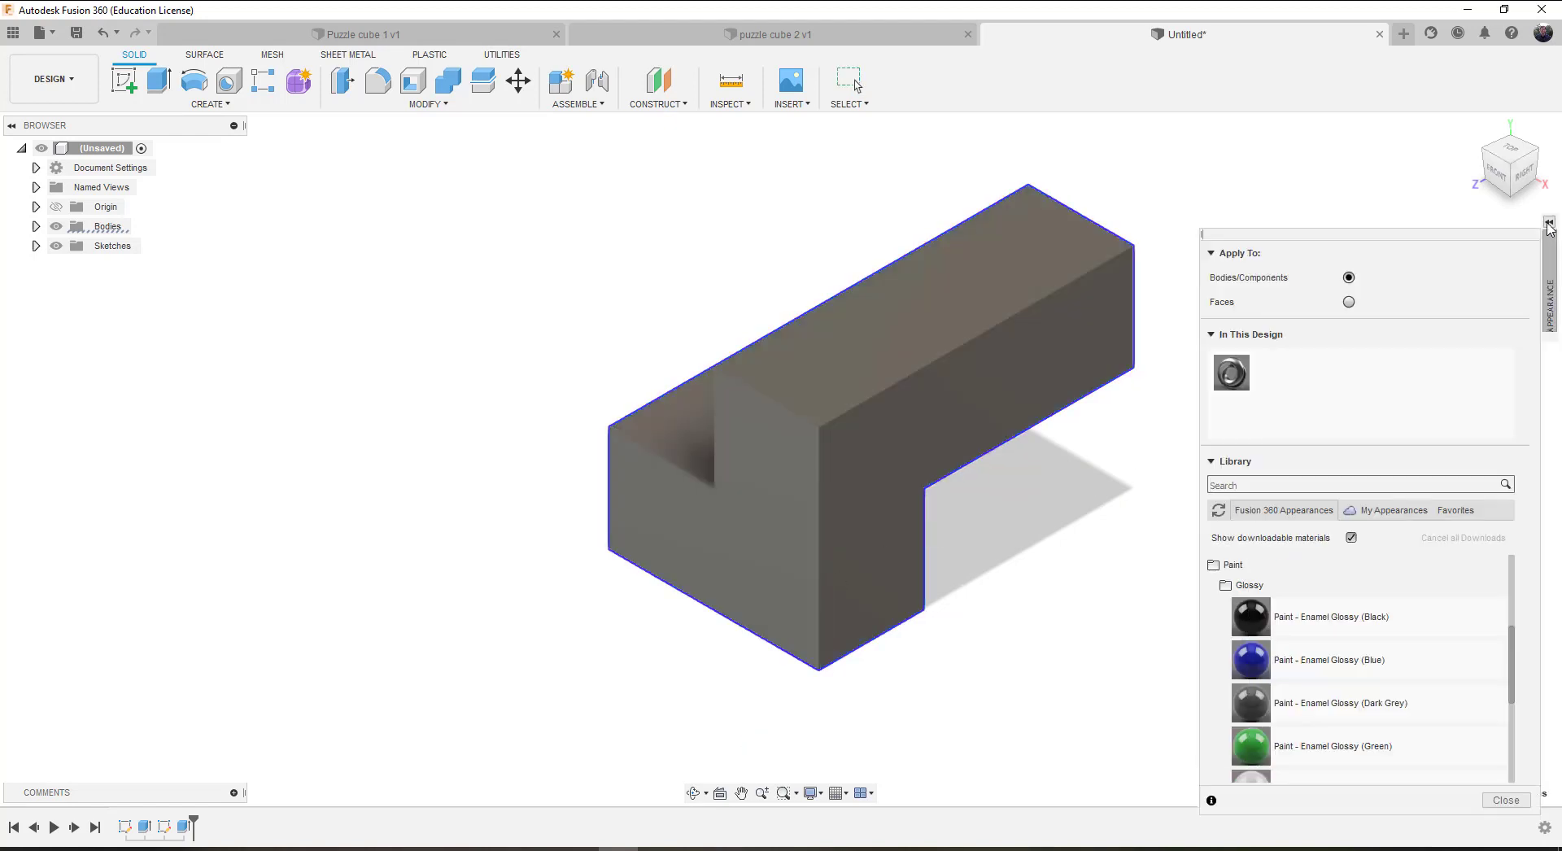
left_click(1550, 228)
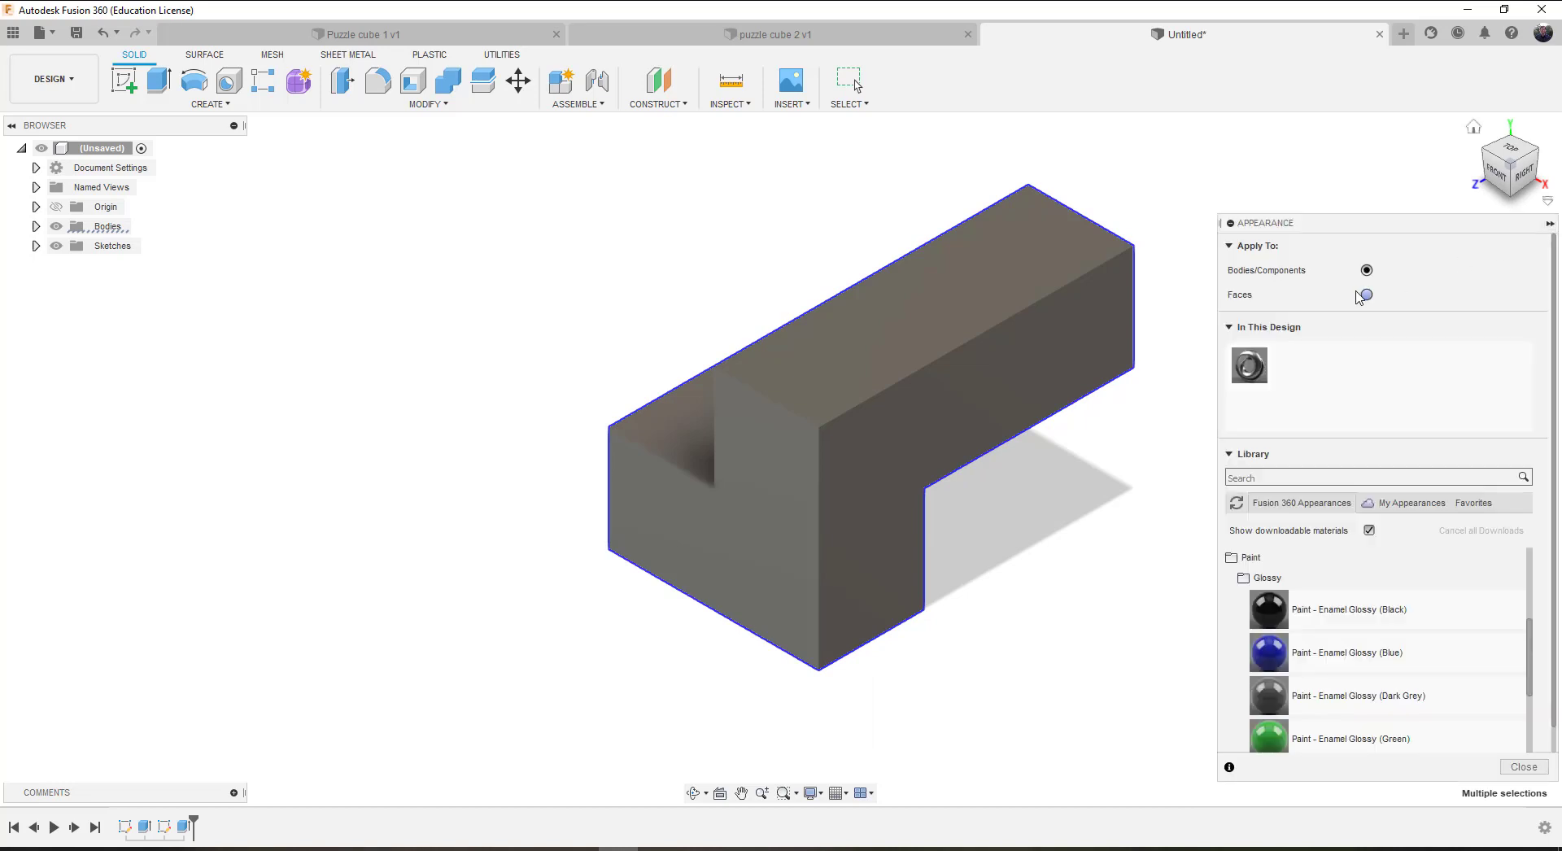
Step: Browse the Plastic appearances in the appearance library for a suitable colour
left_click(1238, 560)
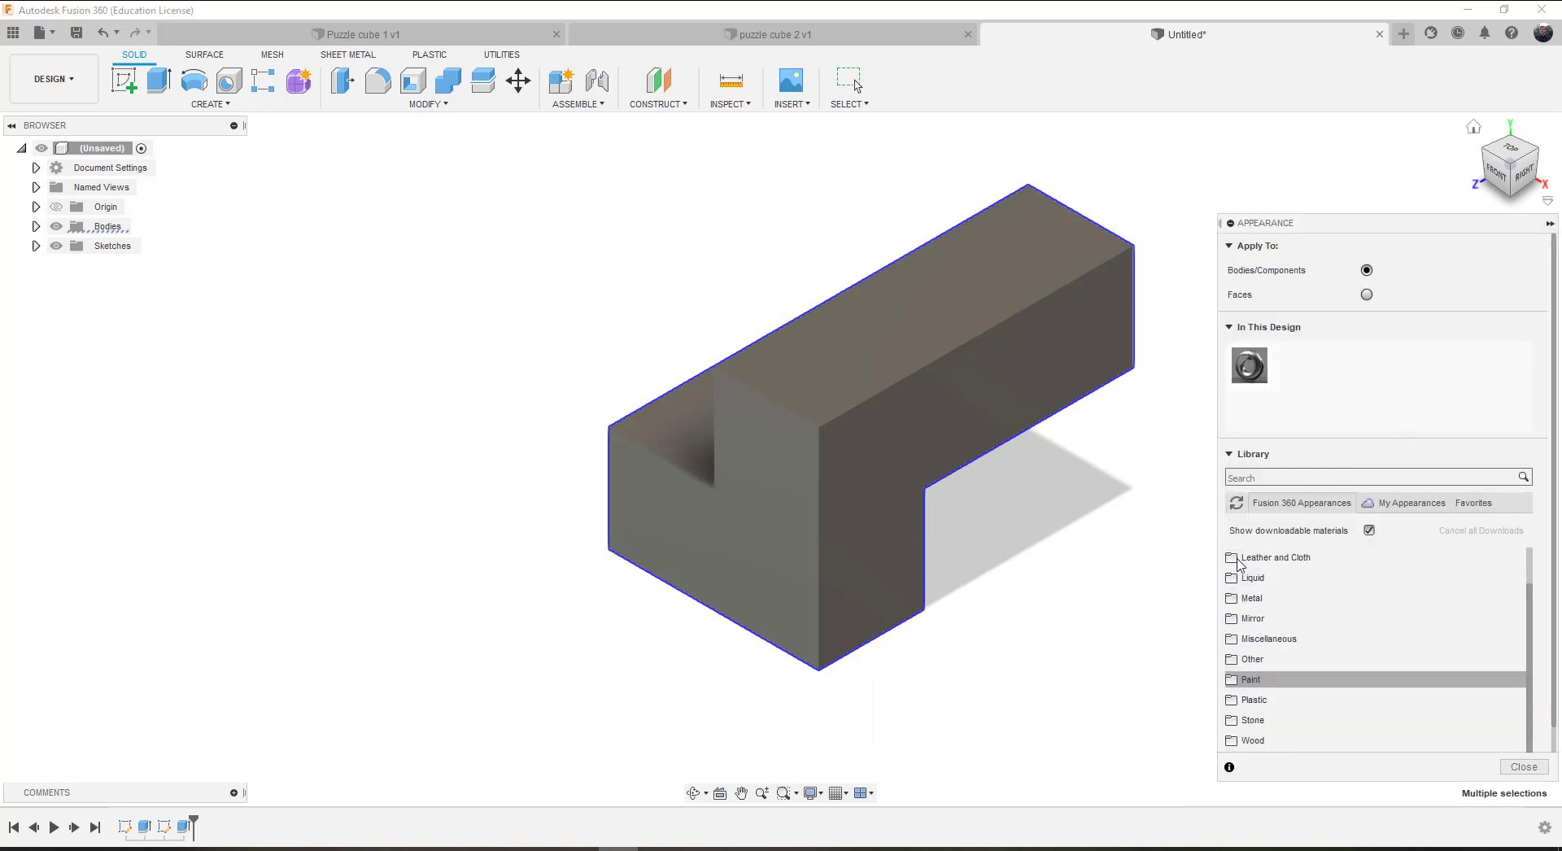
scroll(1249, 602, "down", 1)
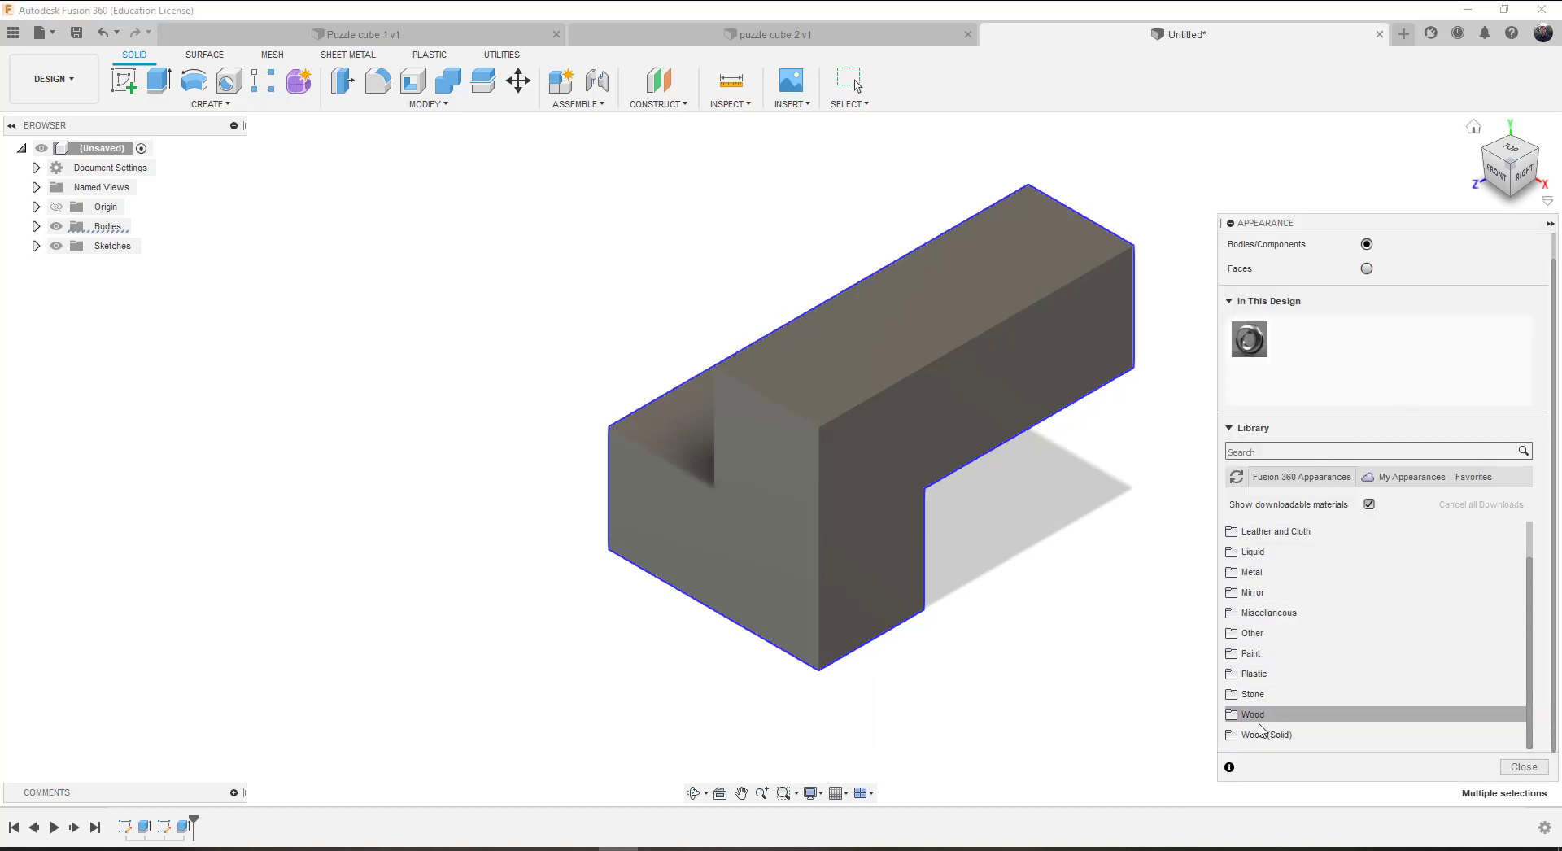
left_click(1258, 675)
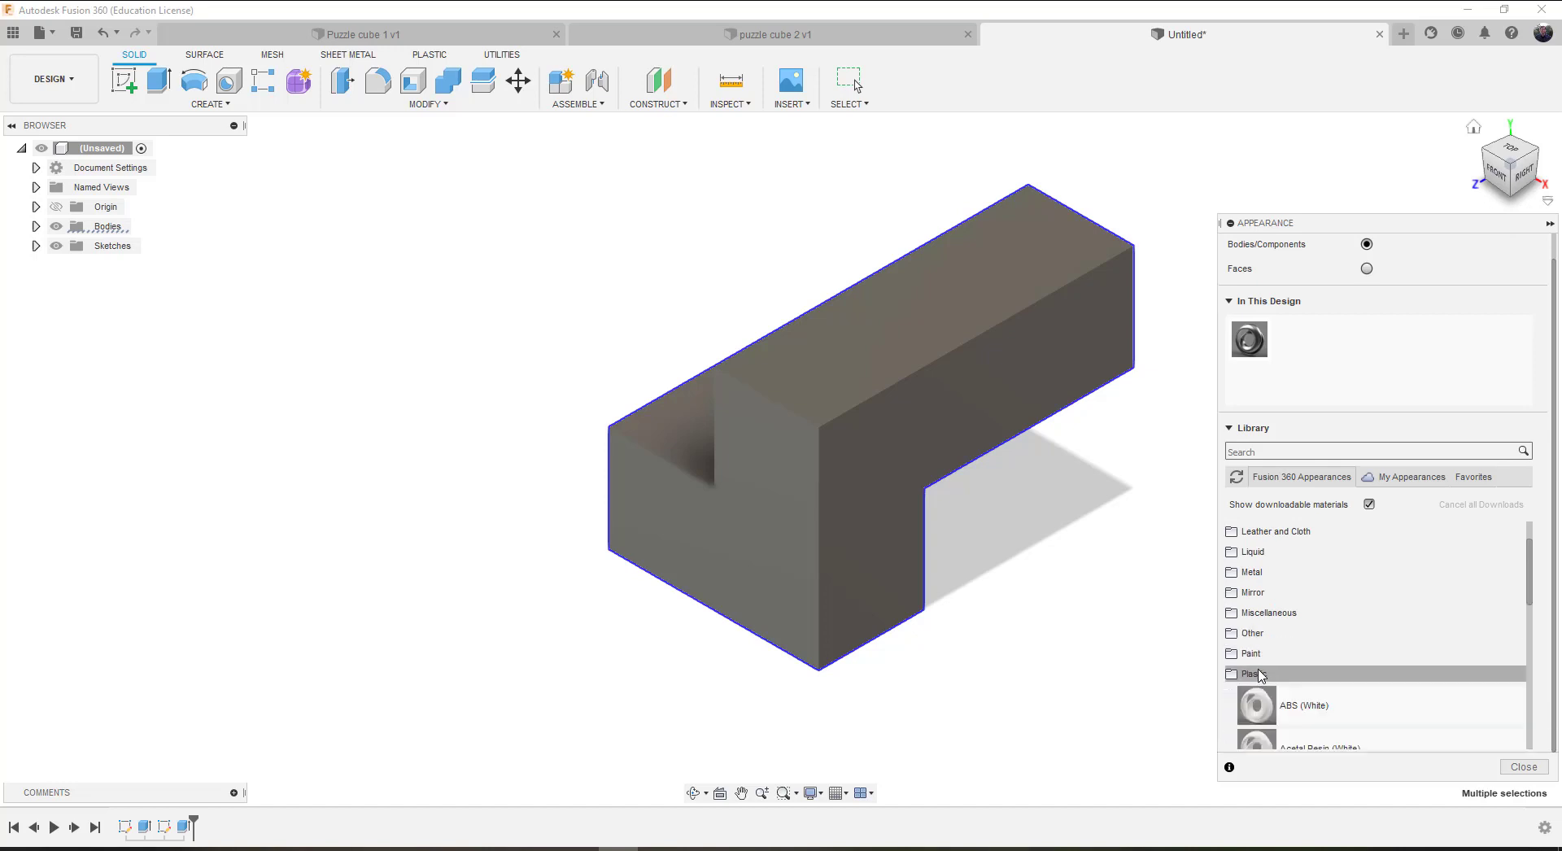
scroll(1259, 675, "down", 10)
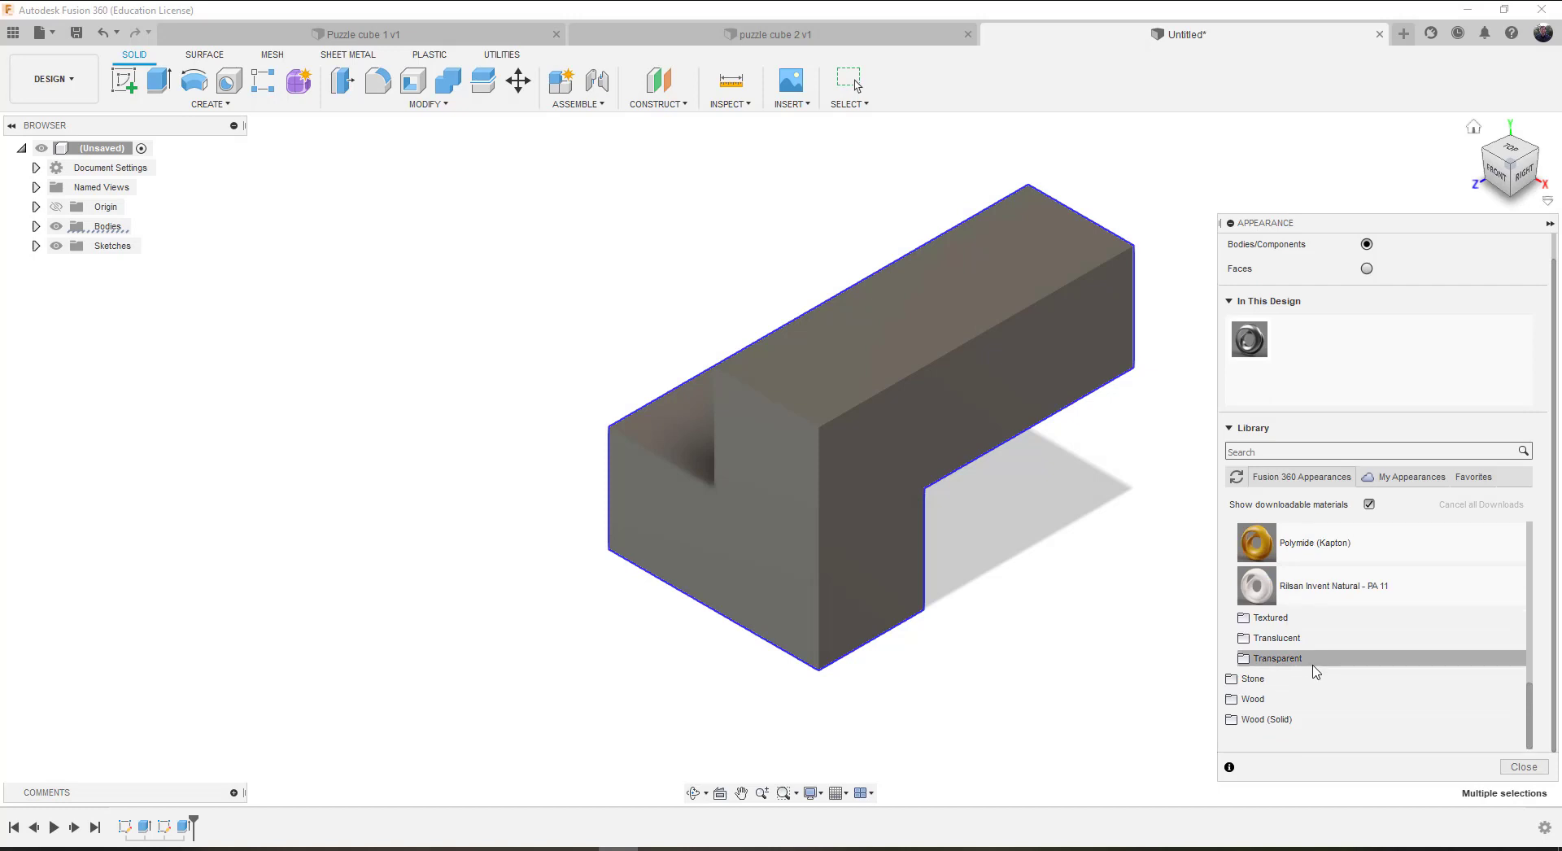
scroll(1313, 668, "up", 2)
scroll(1313, 668, "down", 2)
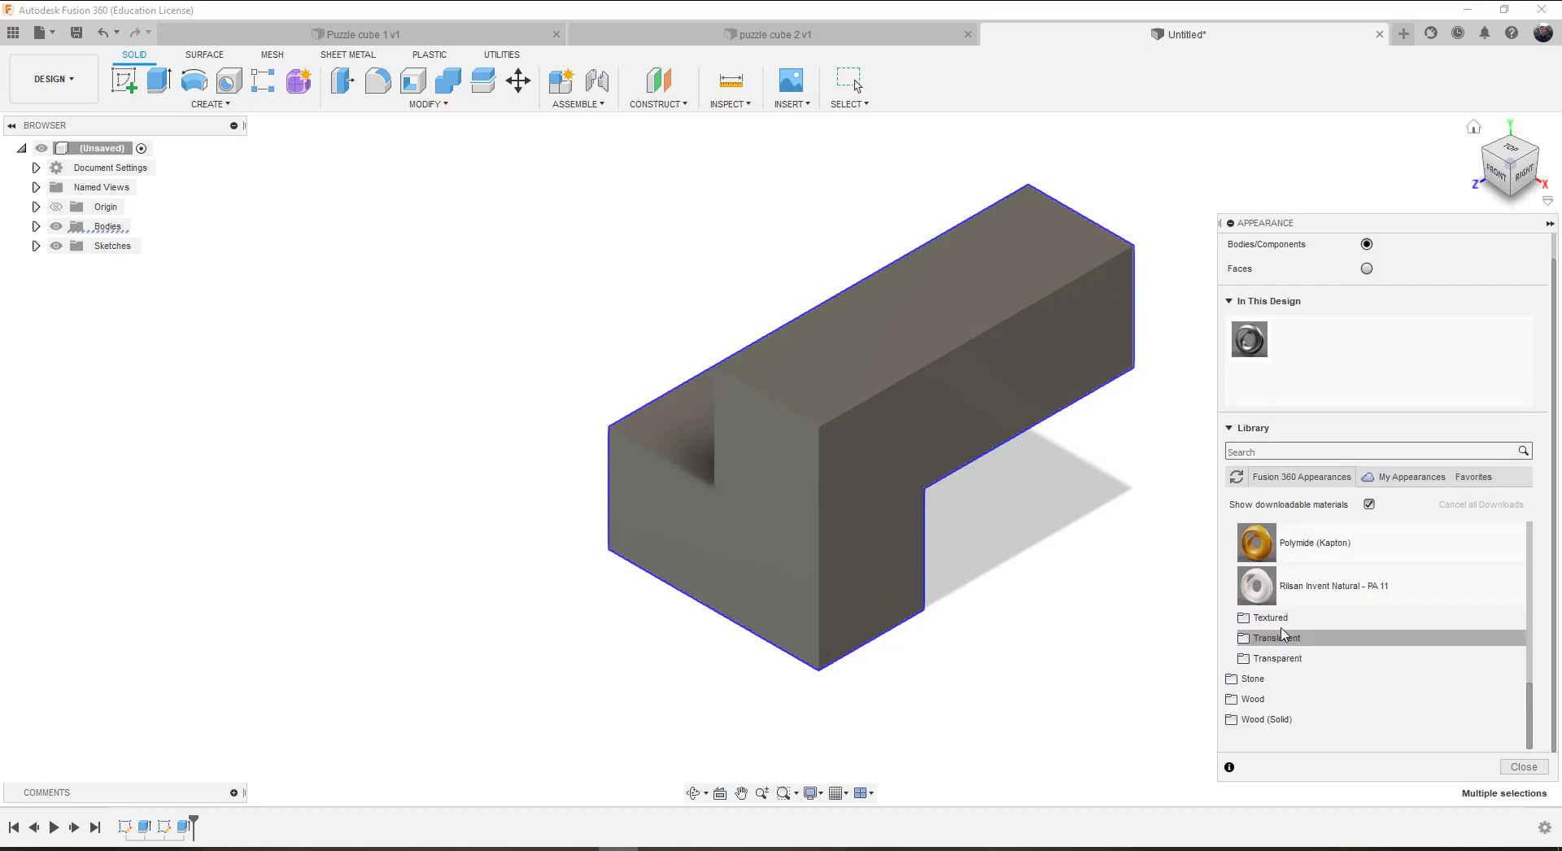
scroll(1281, 634, "up", 10)
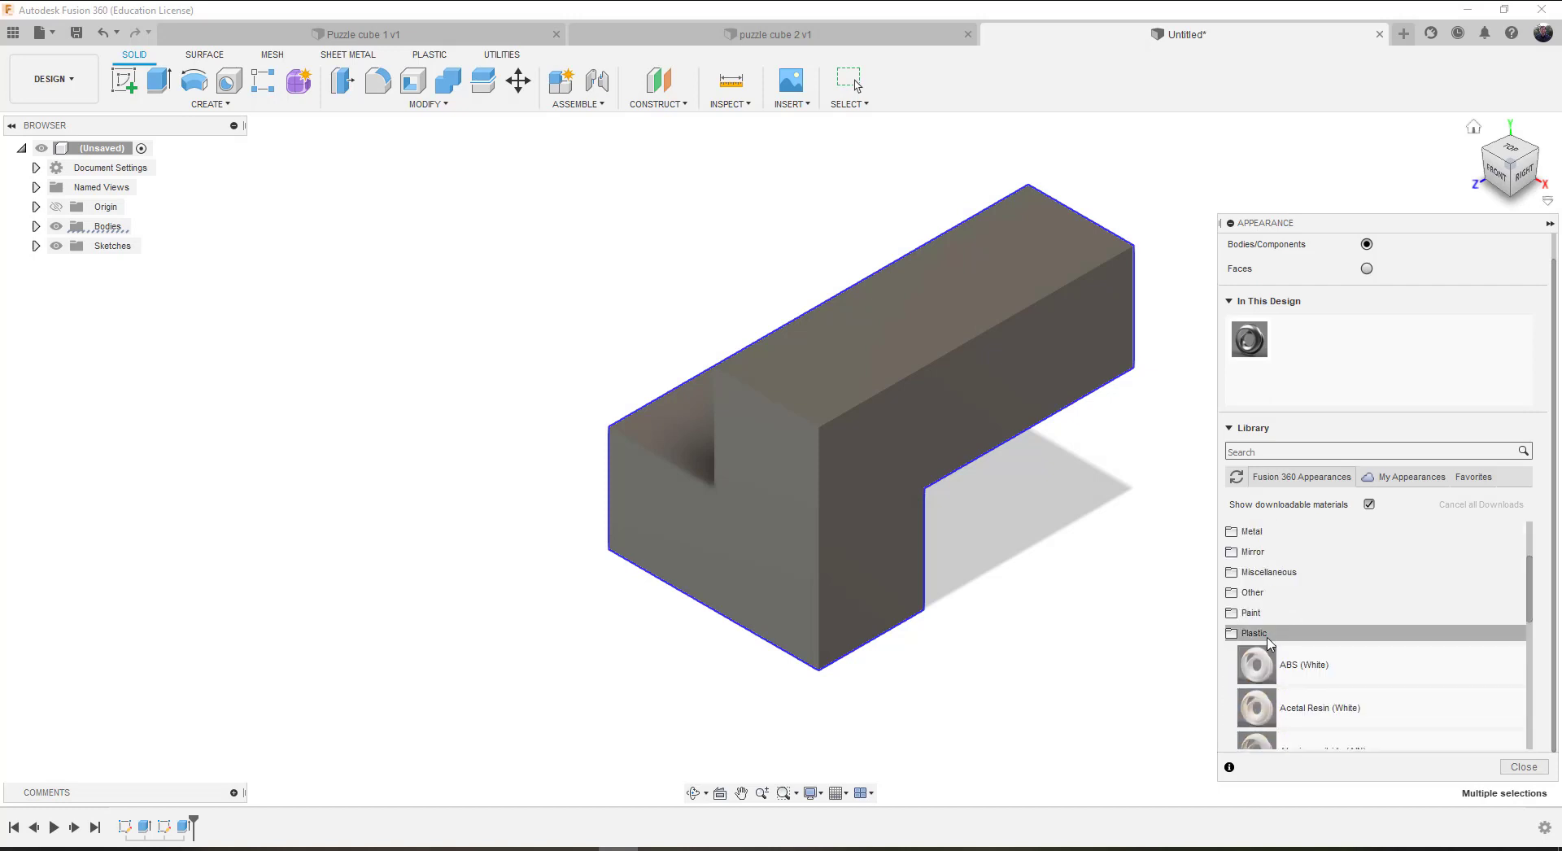
left_click(1250, 635)
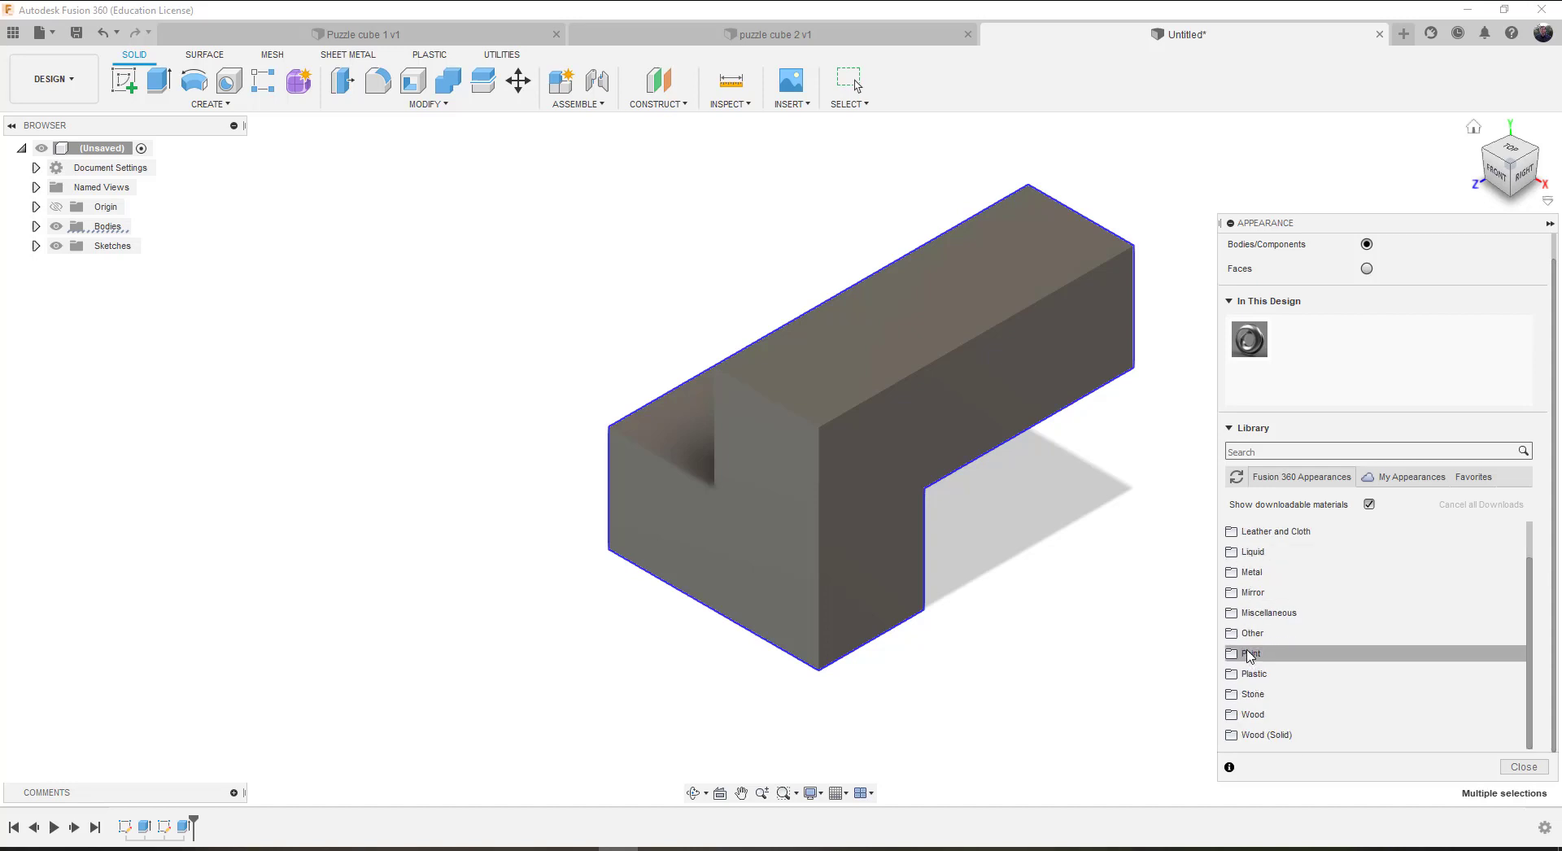
Step: Apply the Paint - Enamel Glossy (Yellow) appearance to the puzzle piece and collapse the appearance settings
left_click(1290, 653)
scroll(1300, 648, "down", 2)
scroll(1300, 648, "down", 4)
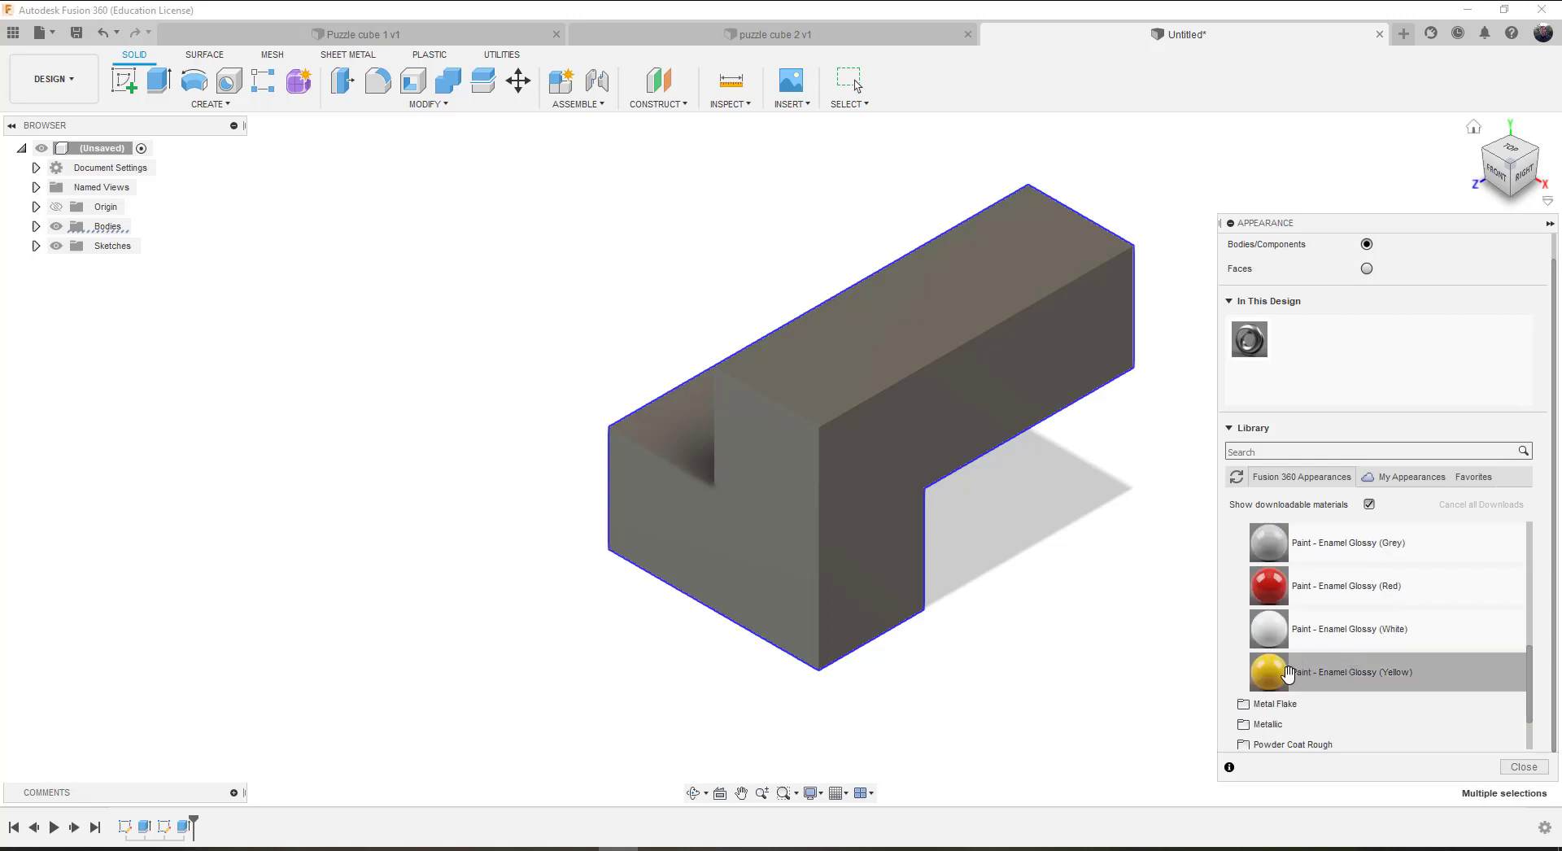
left_click_drag(1288, 674, 947, 325)
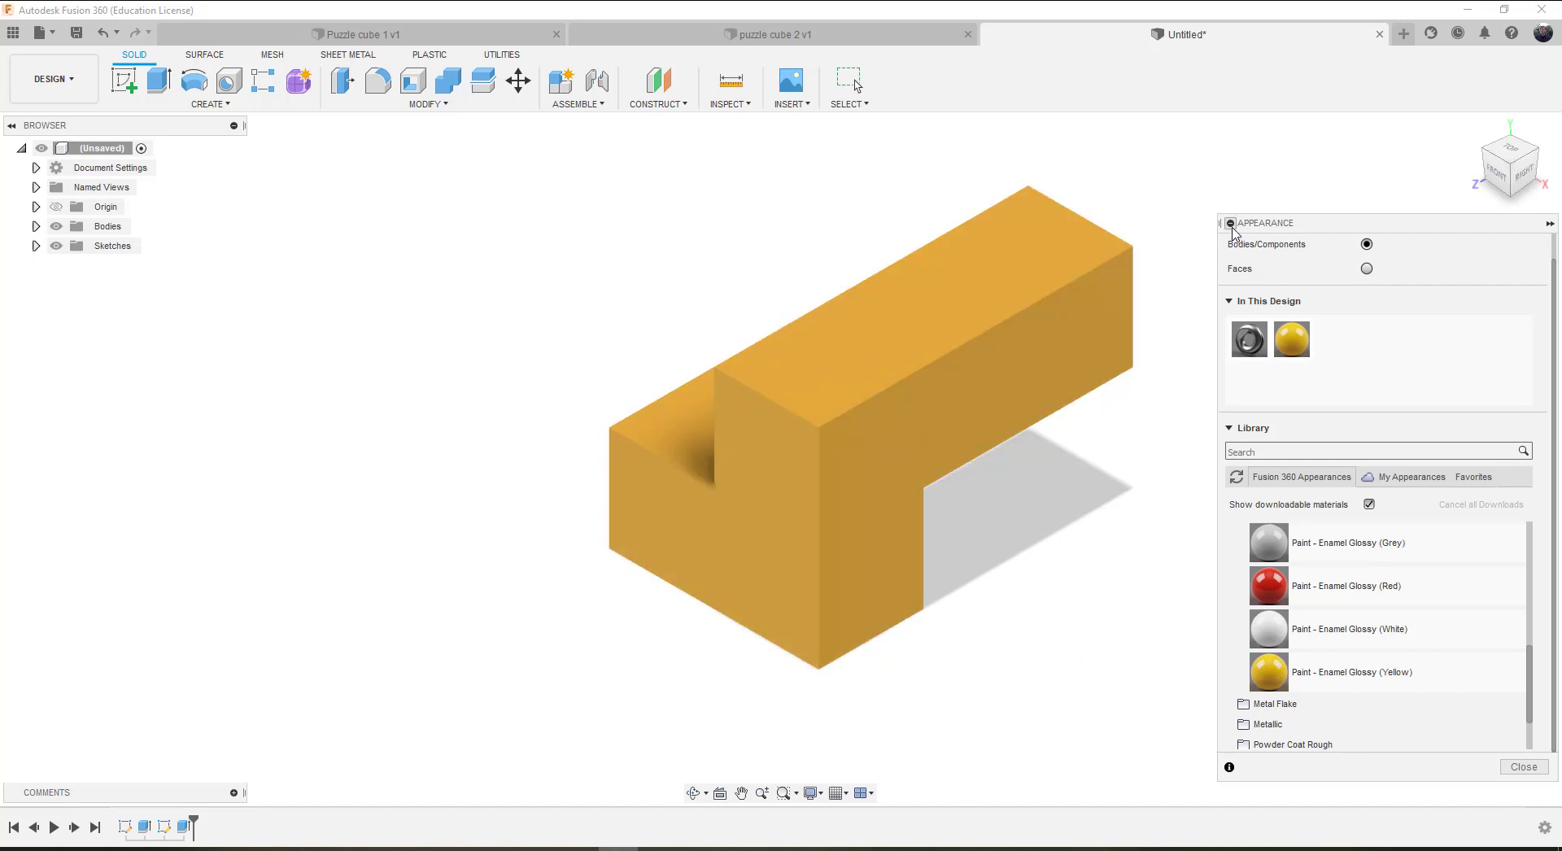
left_click(1550, 223)
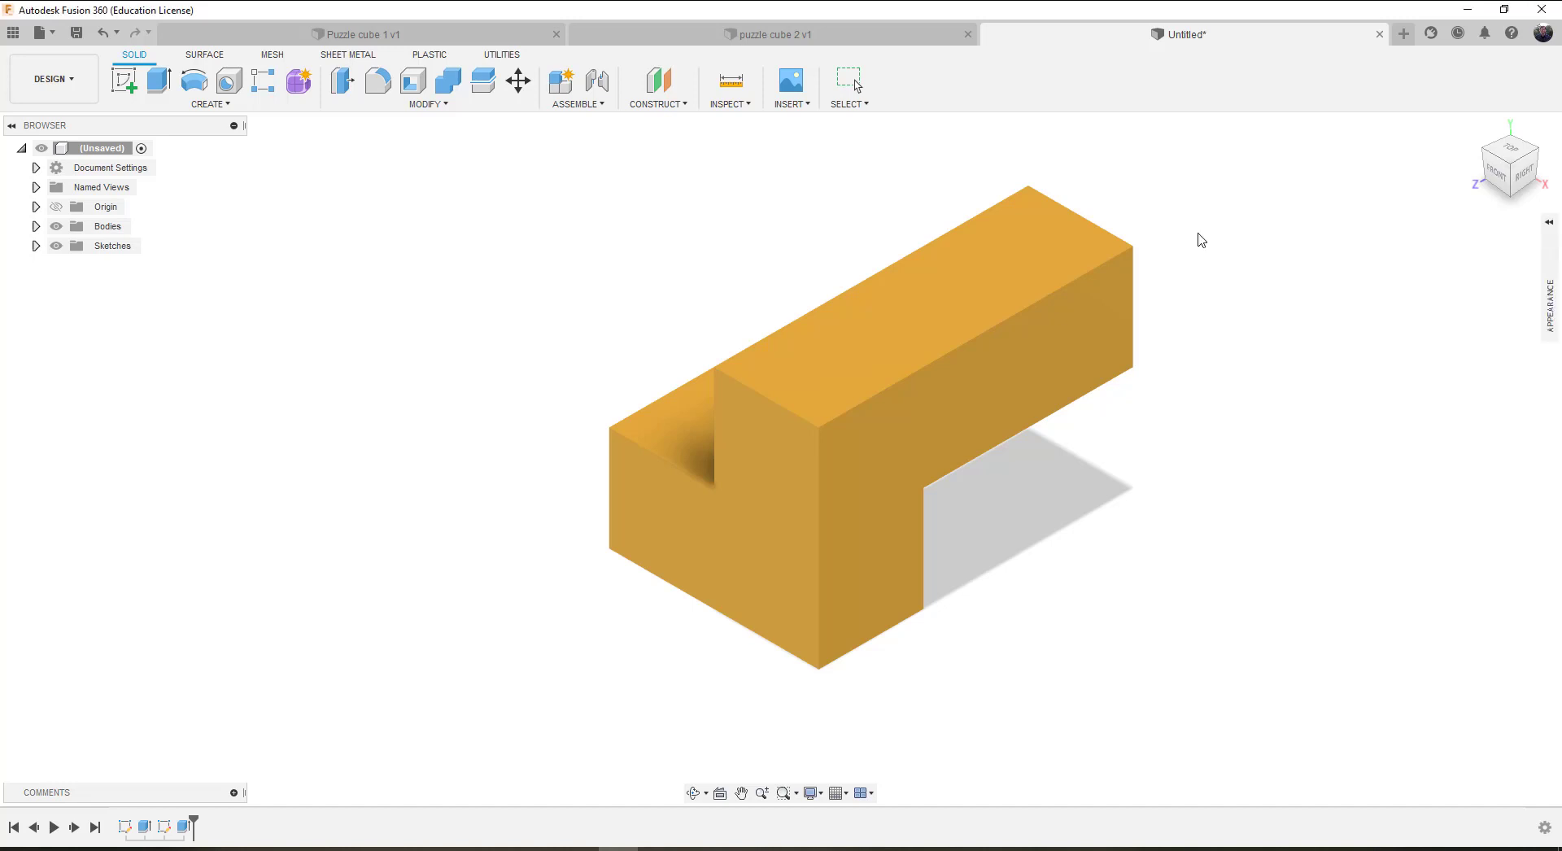
Step: Save the design as "puzzle cube 3" in MET 1231 class projects and start a new empty design
left_click(78, 34)
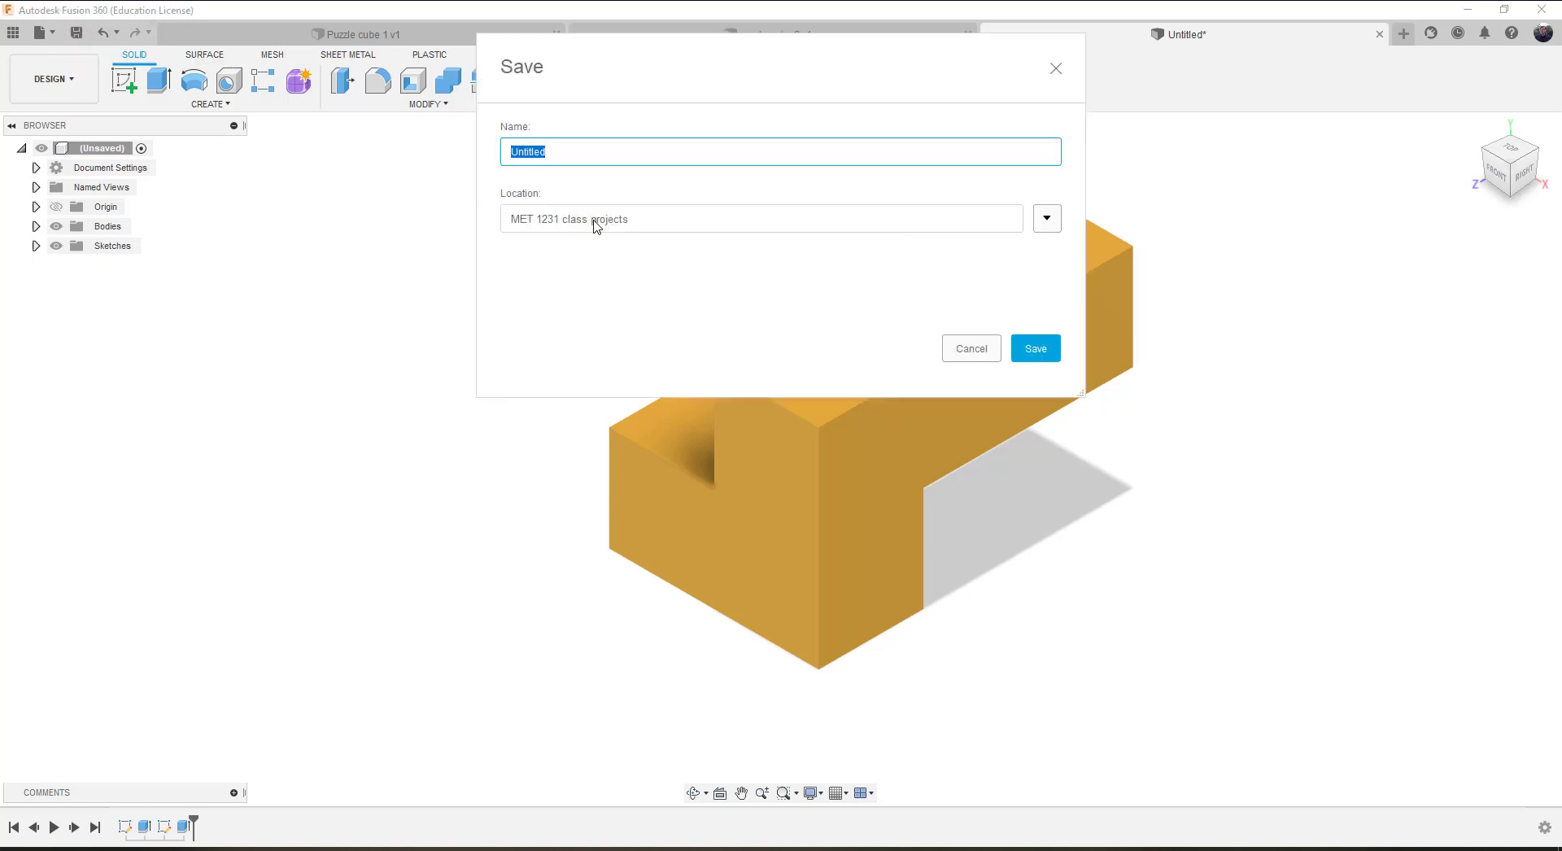
left_click_drag(547, 152, 493, 153)
type("puzzle cube 3")
key("Return")
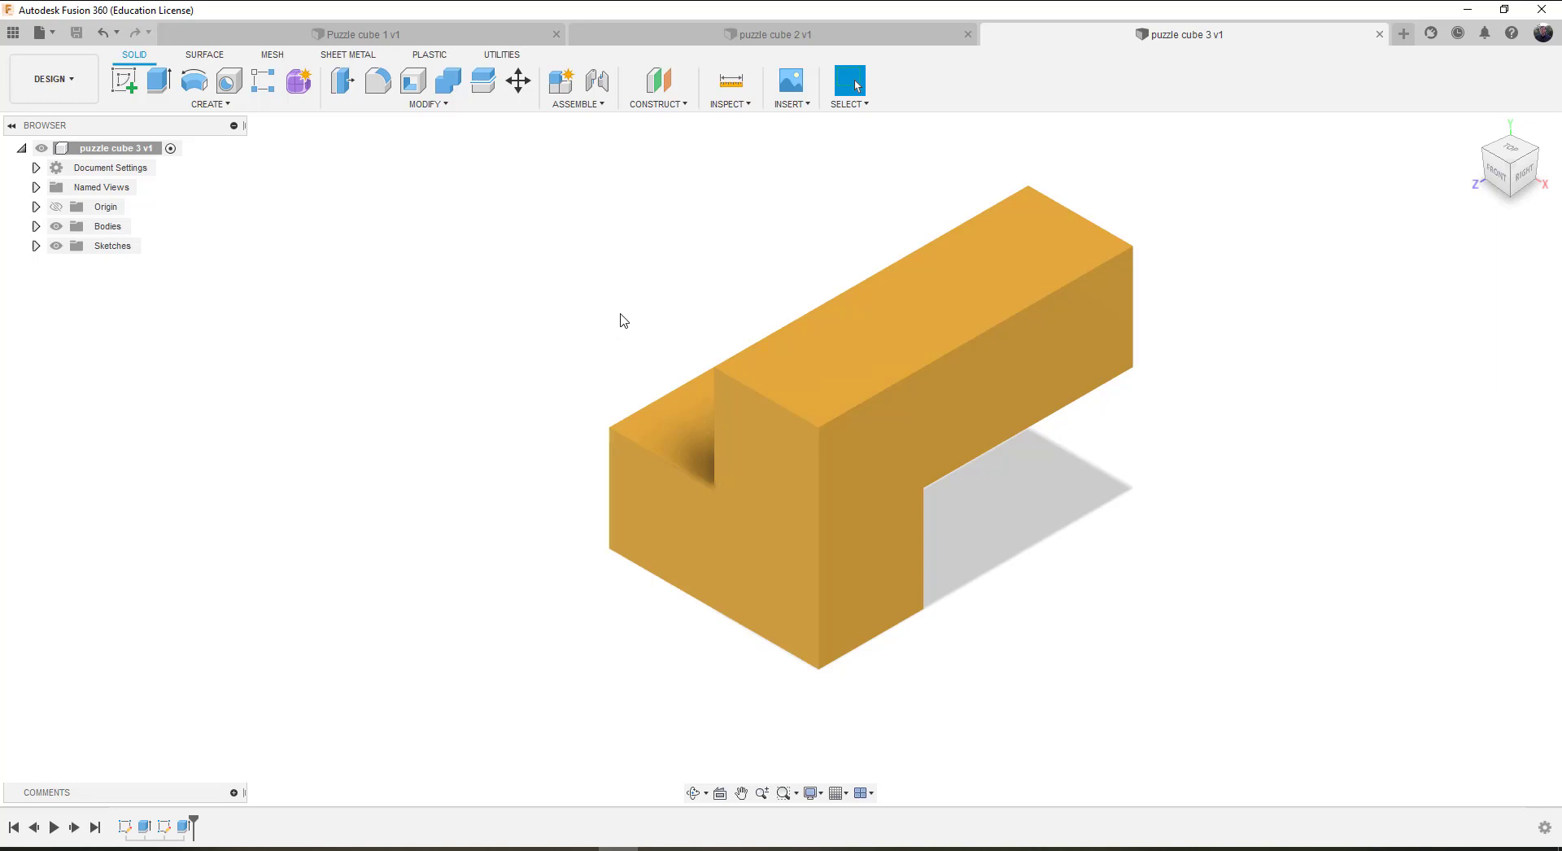
left_click(1403, 34)
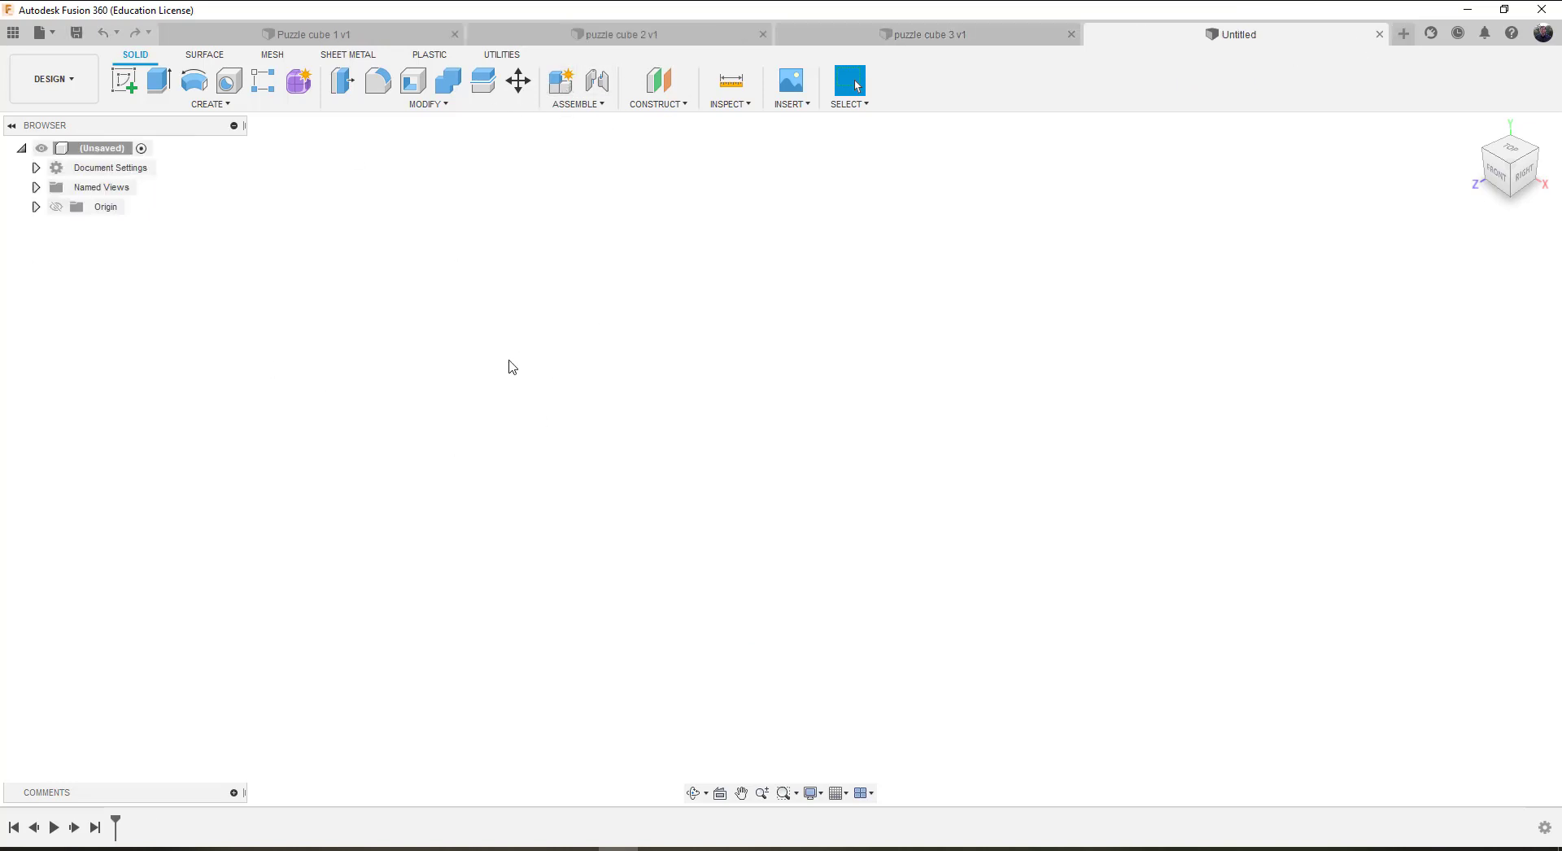
left_click(559, 84)
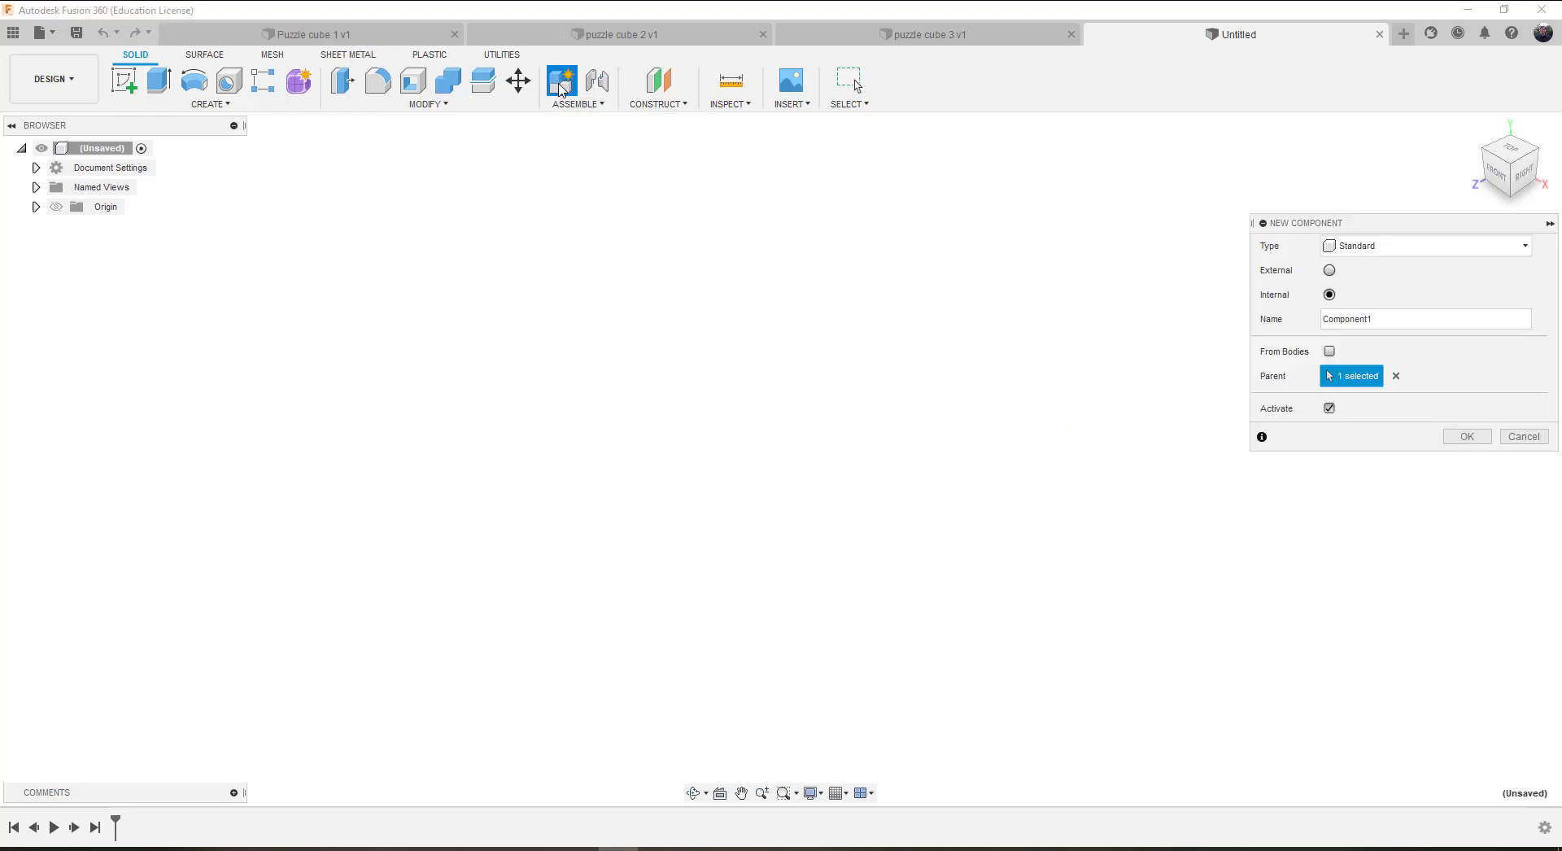
left_click(1429, 254)
left_click(1428, 254)
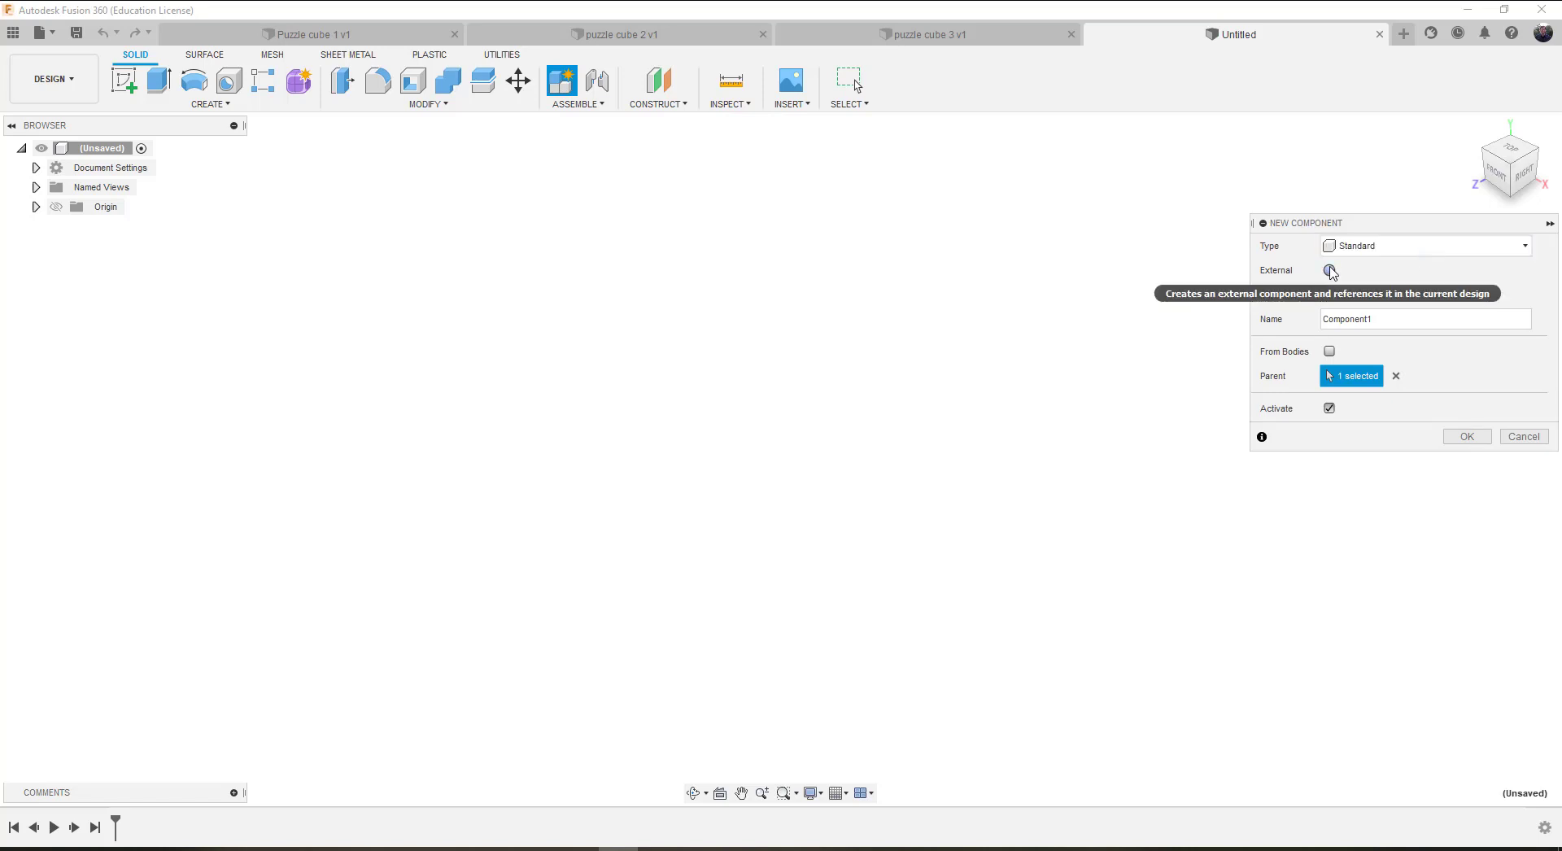
left_click(1330, 271)
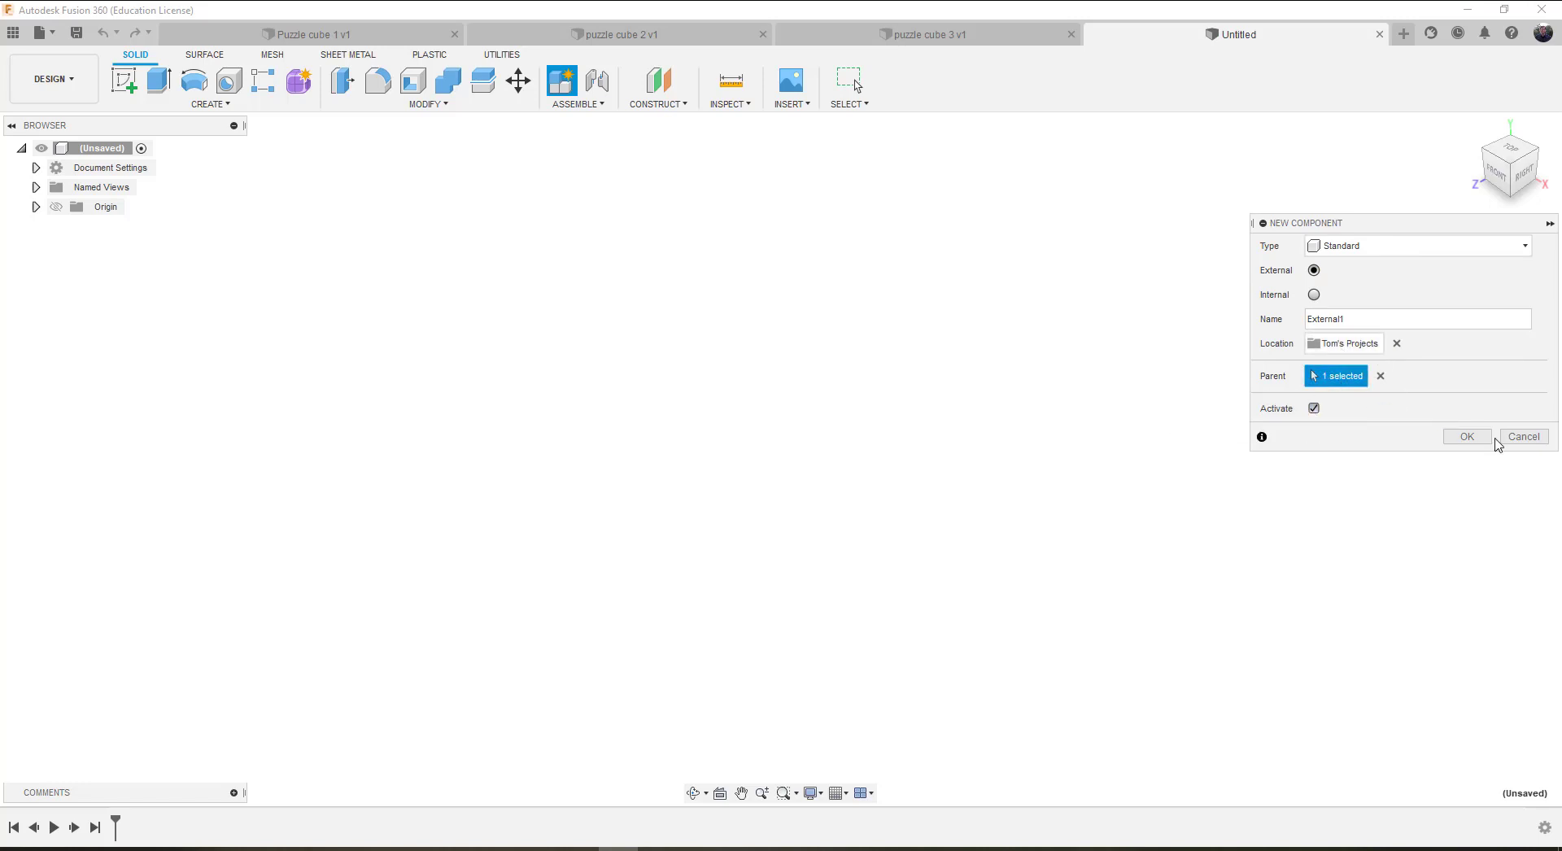
left_click(1524, 437)
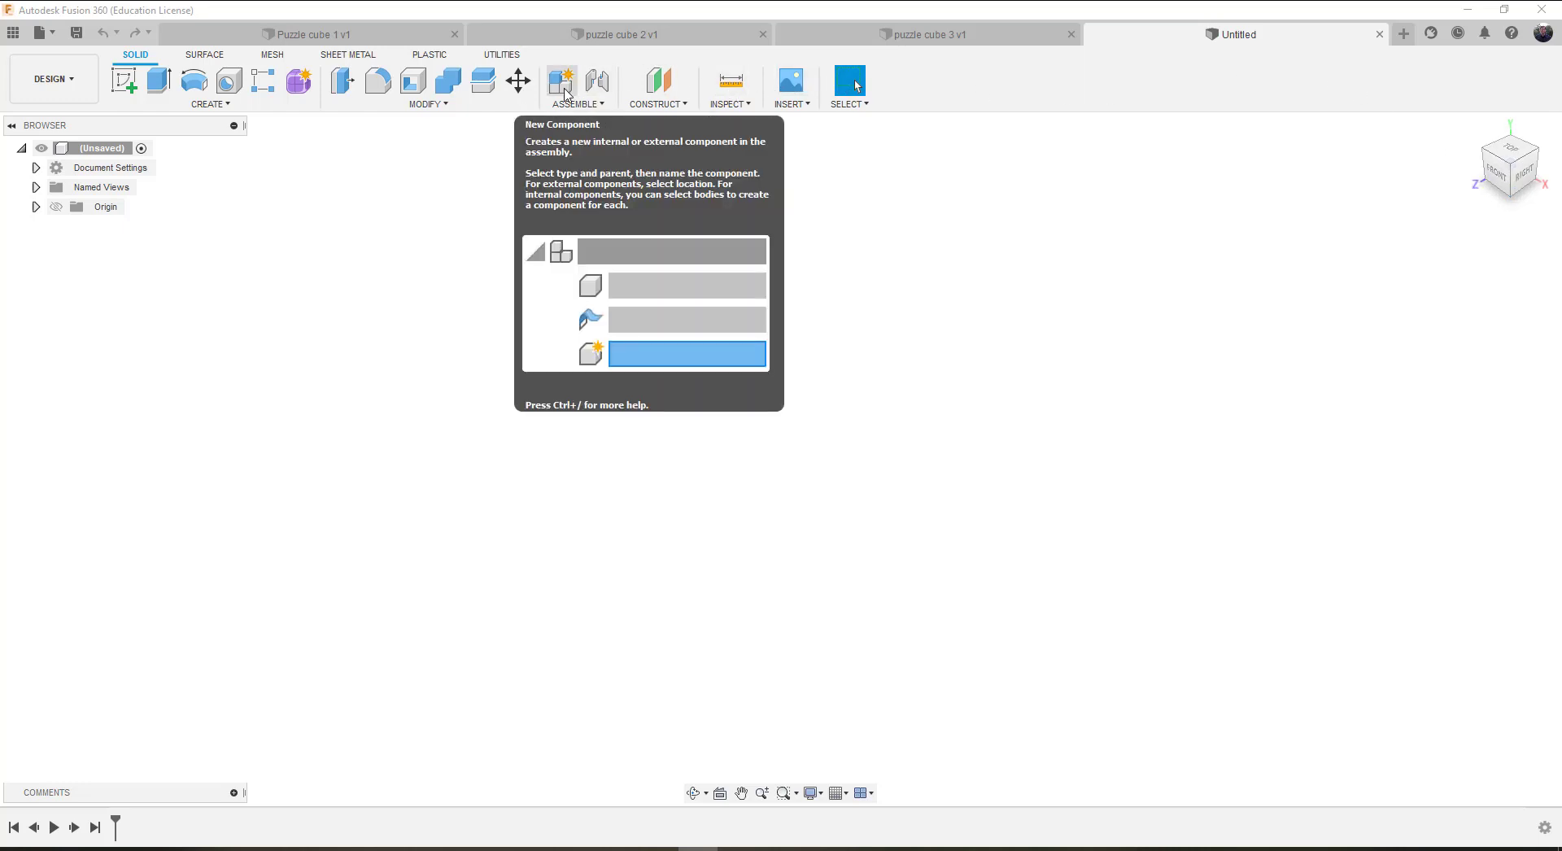
Step: Show the stored project data and open the MET 1231 class projects project
left_click(13, 34)
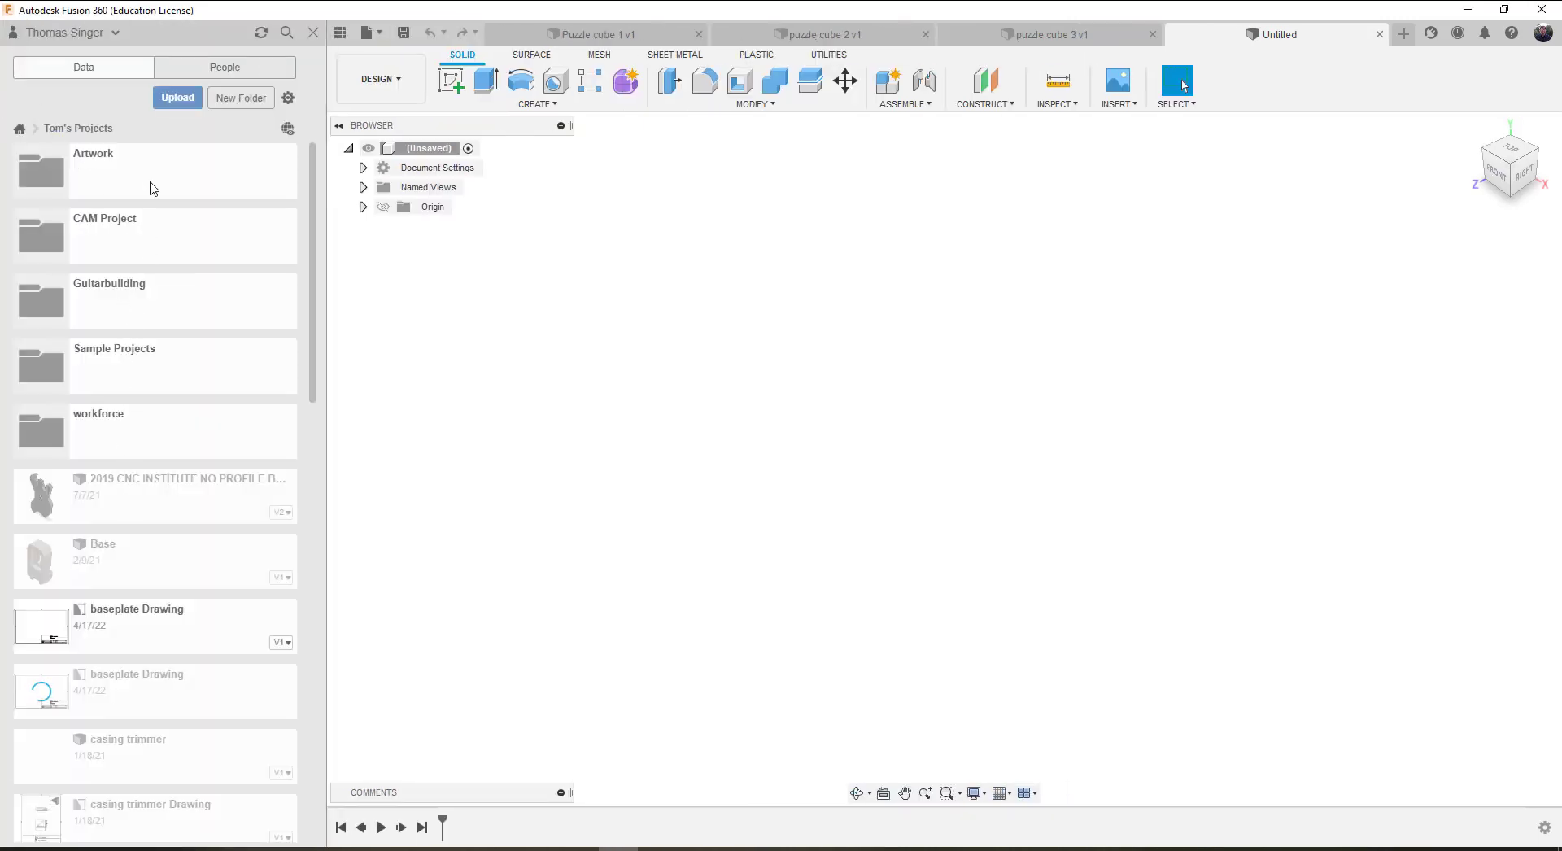
scroll(152, 202, "down", 2)
scroll(151, 202, "up", 2)
scroll(106, 341, "down", 15)
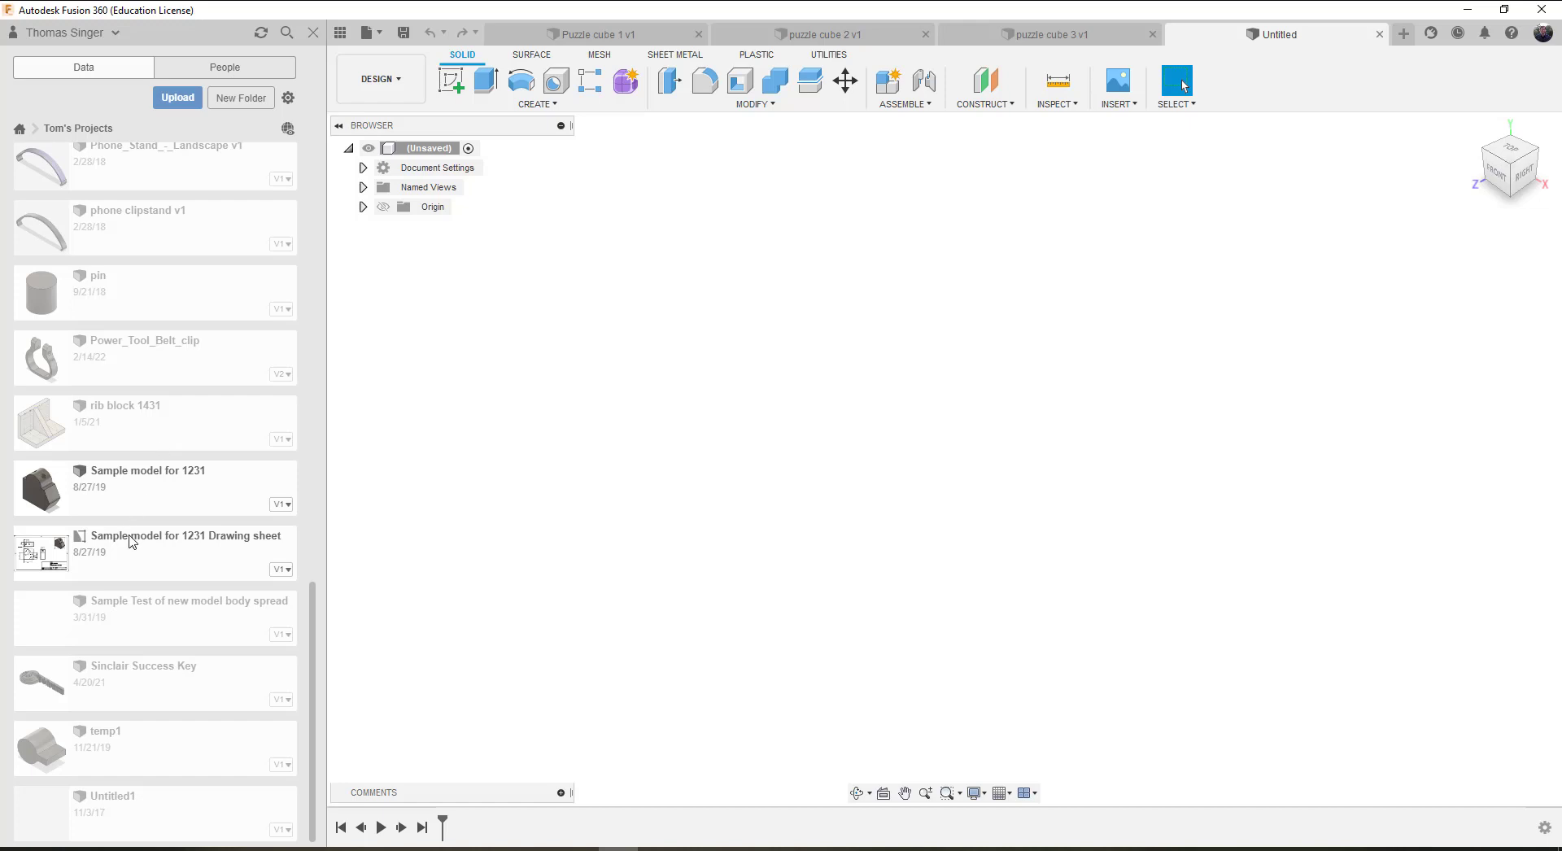
scroll(131, 572, "up", 20)
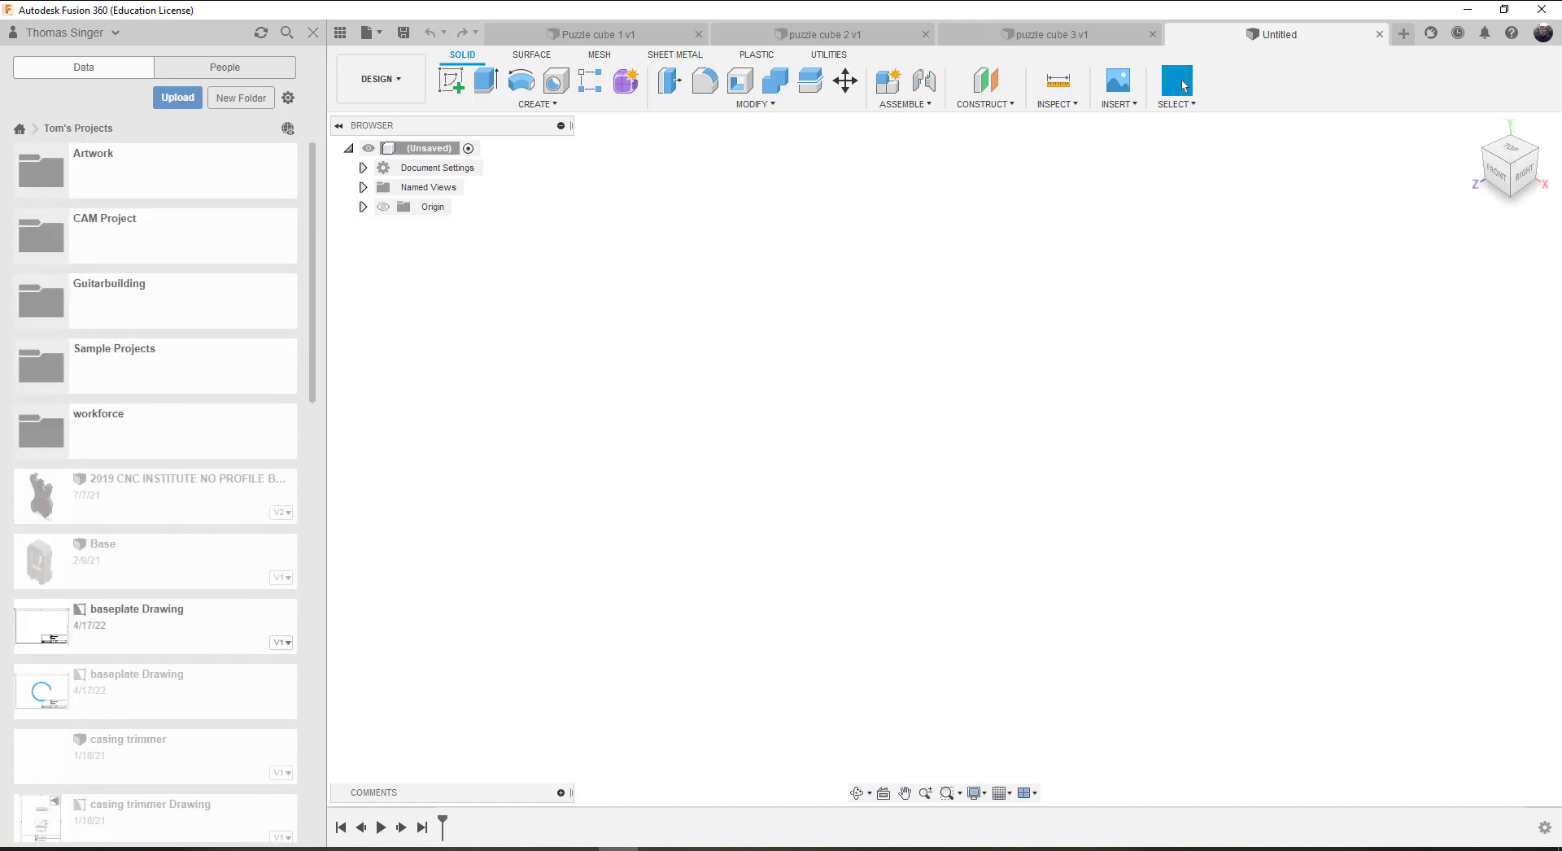
left_click(78, 128)
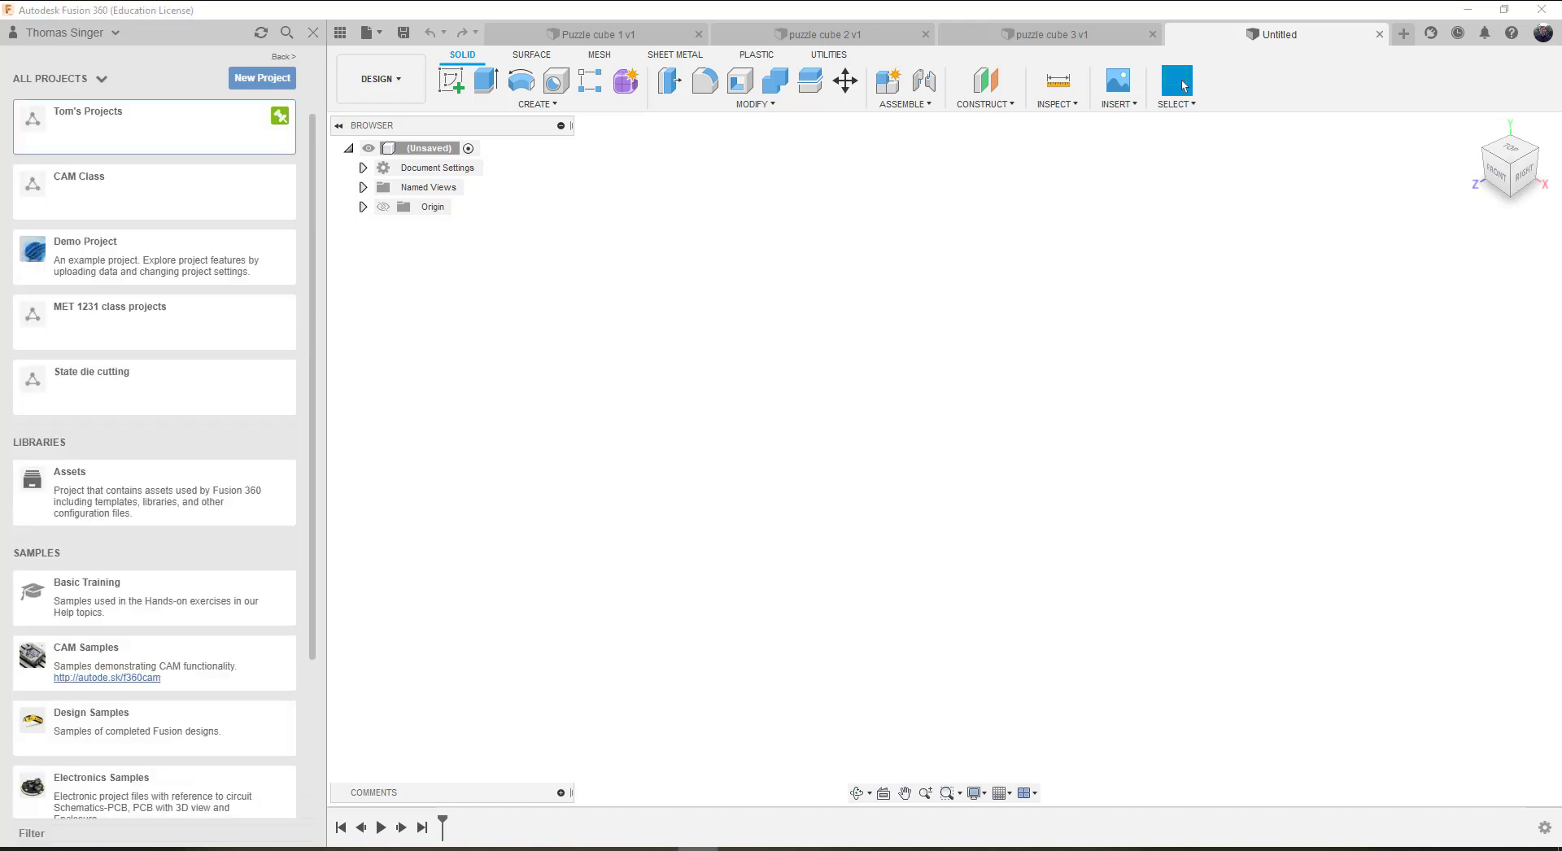
left_click(110, 325)
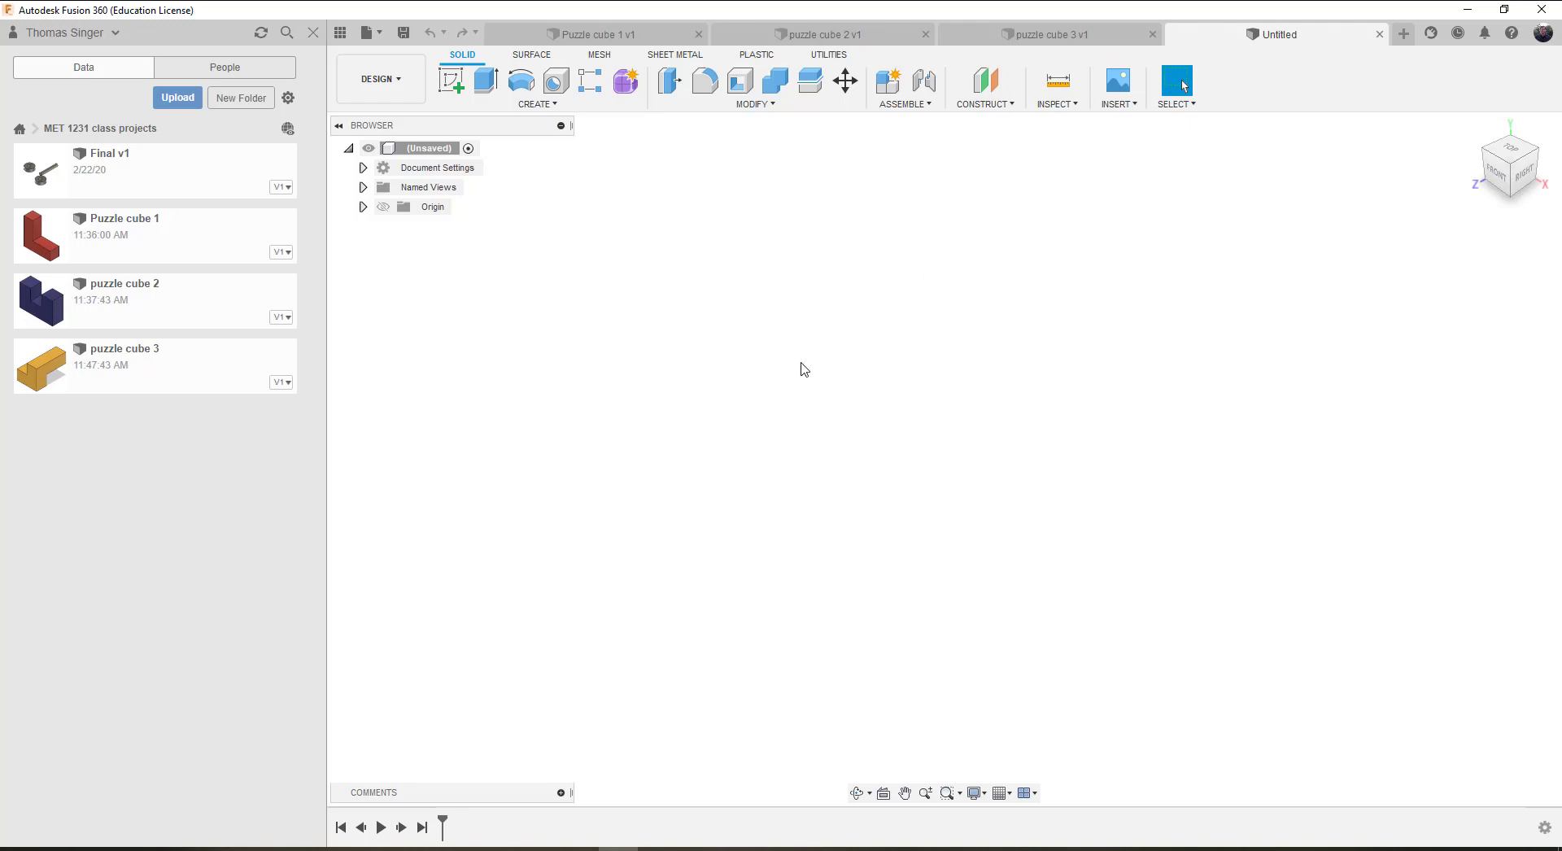
Step: Try to insert Puzzle cube 1 into the unsaved new design
right_click(167, 238)
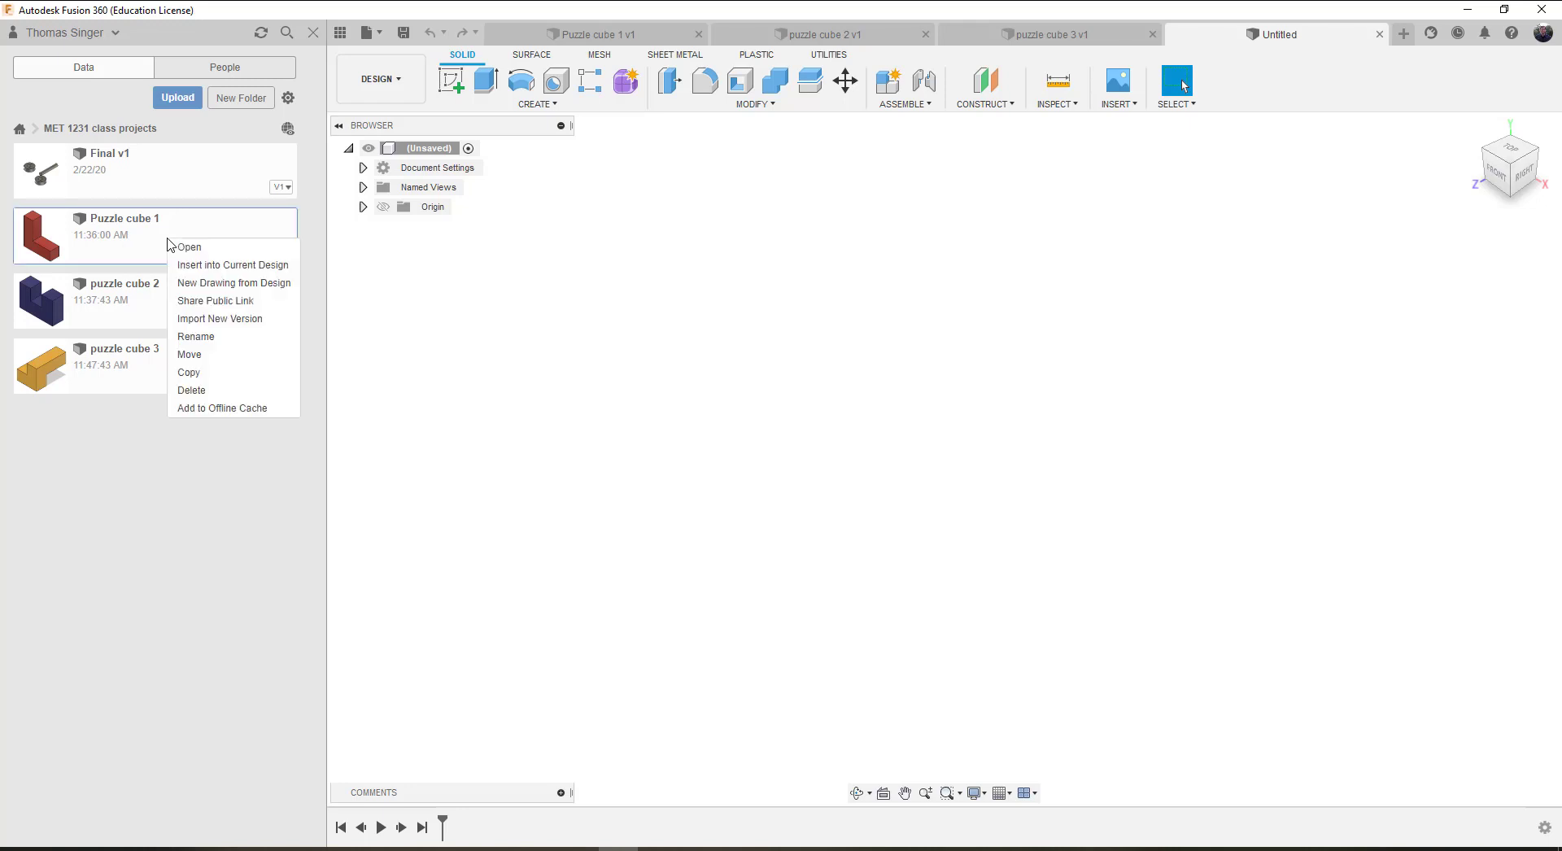
left_click(230, 265)
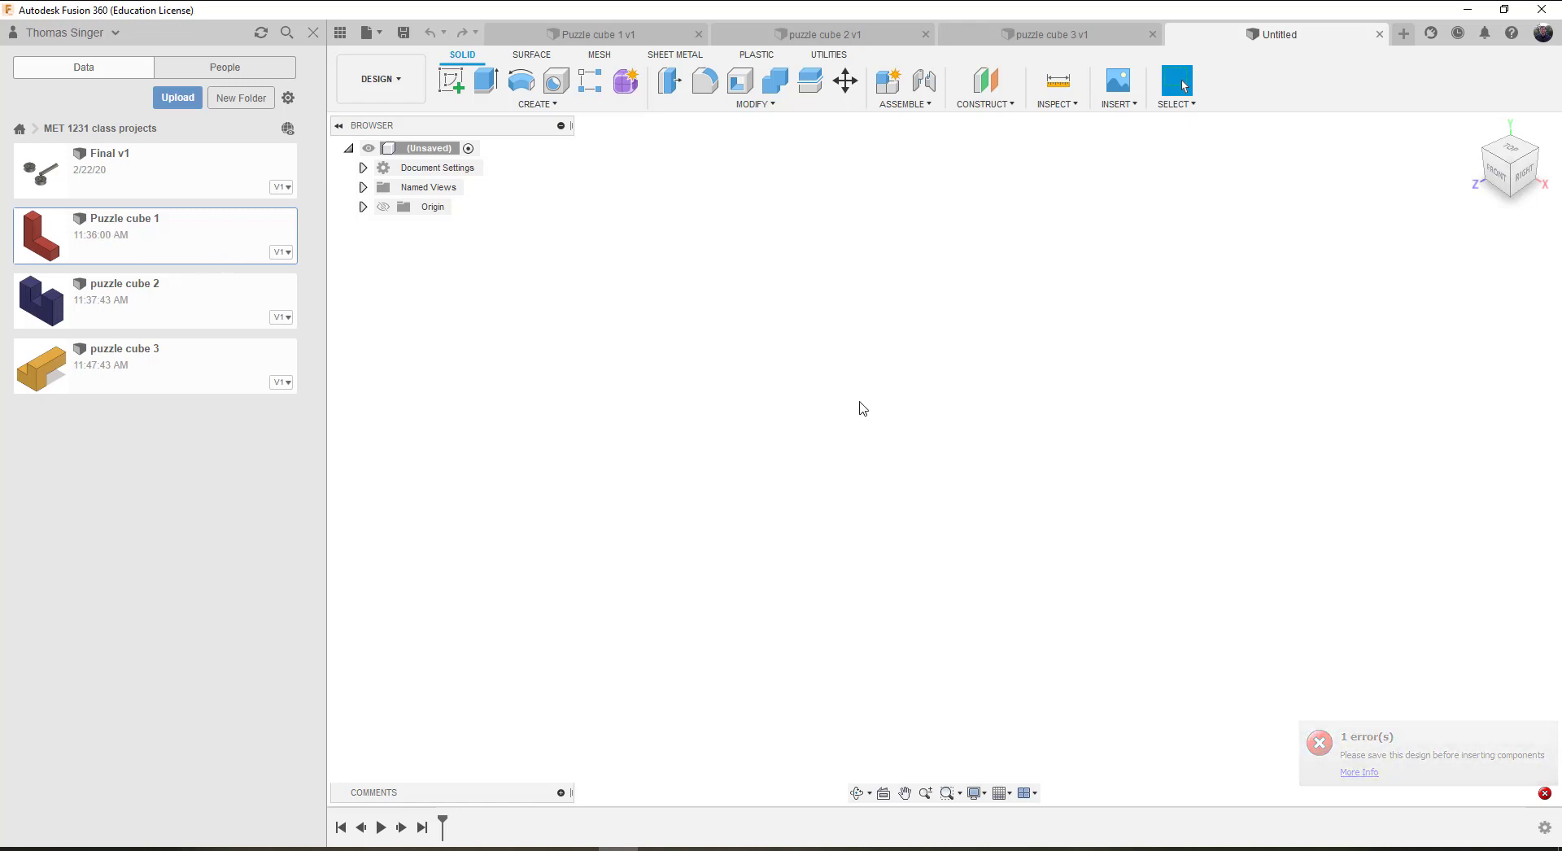
left_click(1045, 37)
left_click(1204, 37)
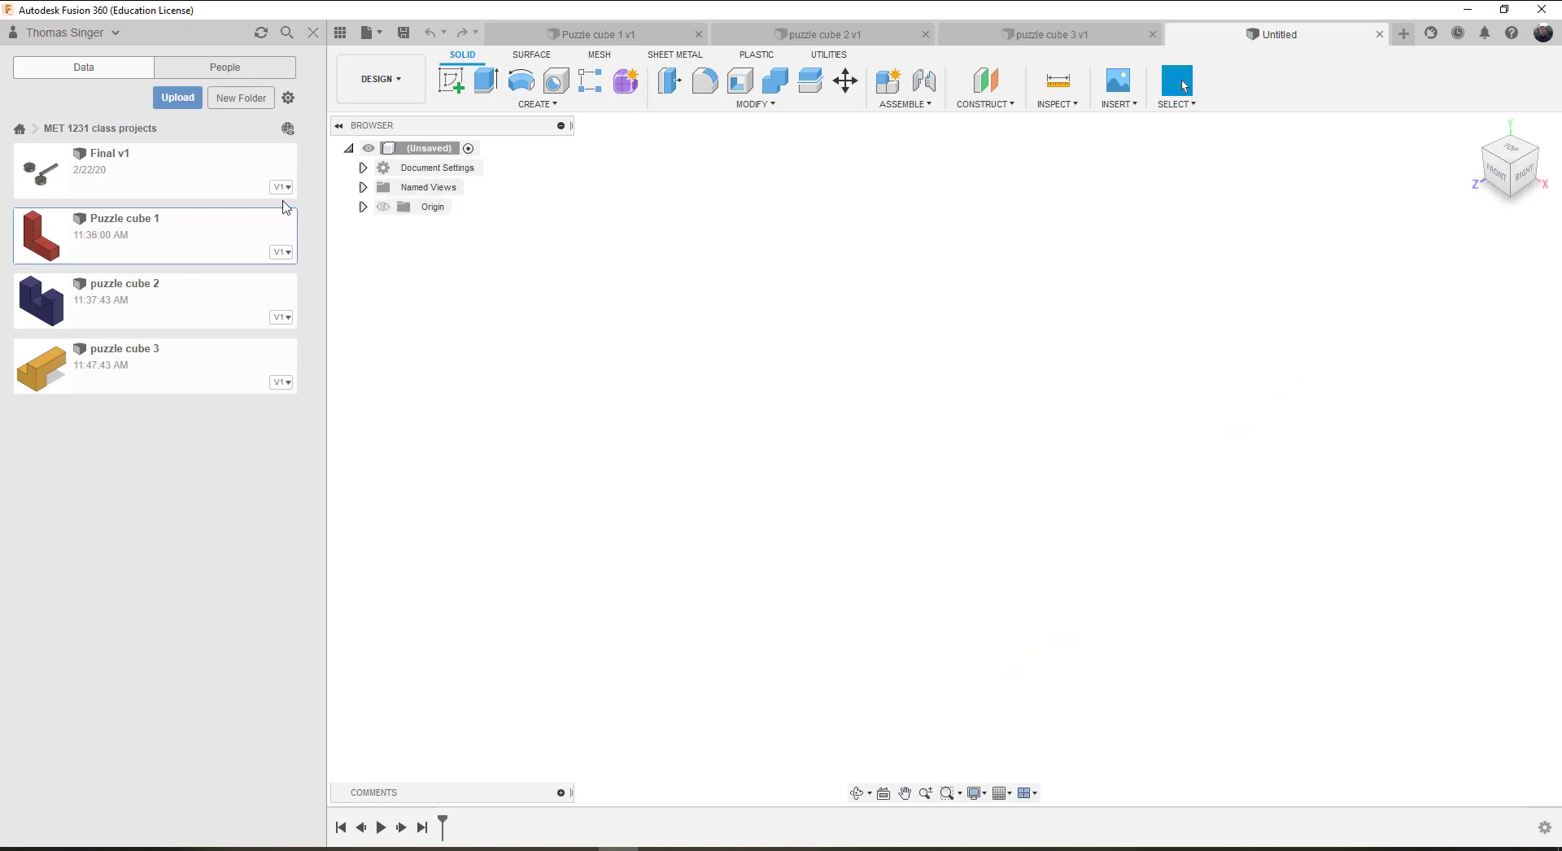
left_click_drag(149, 248, 889, 397)
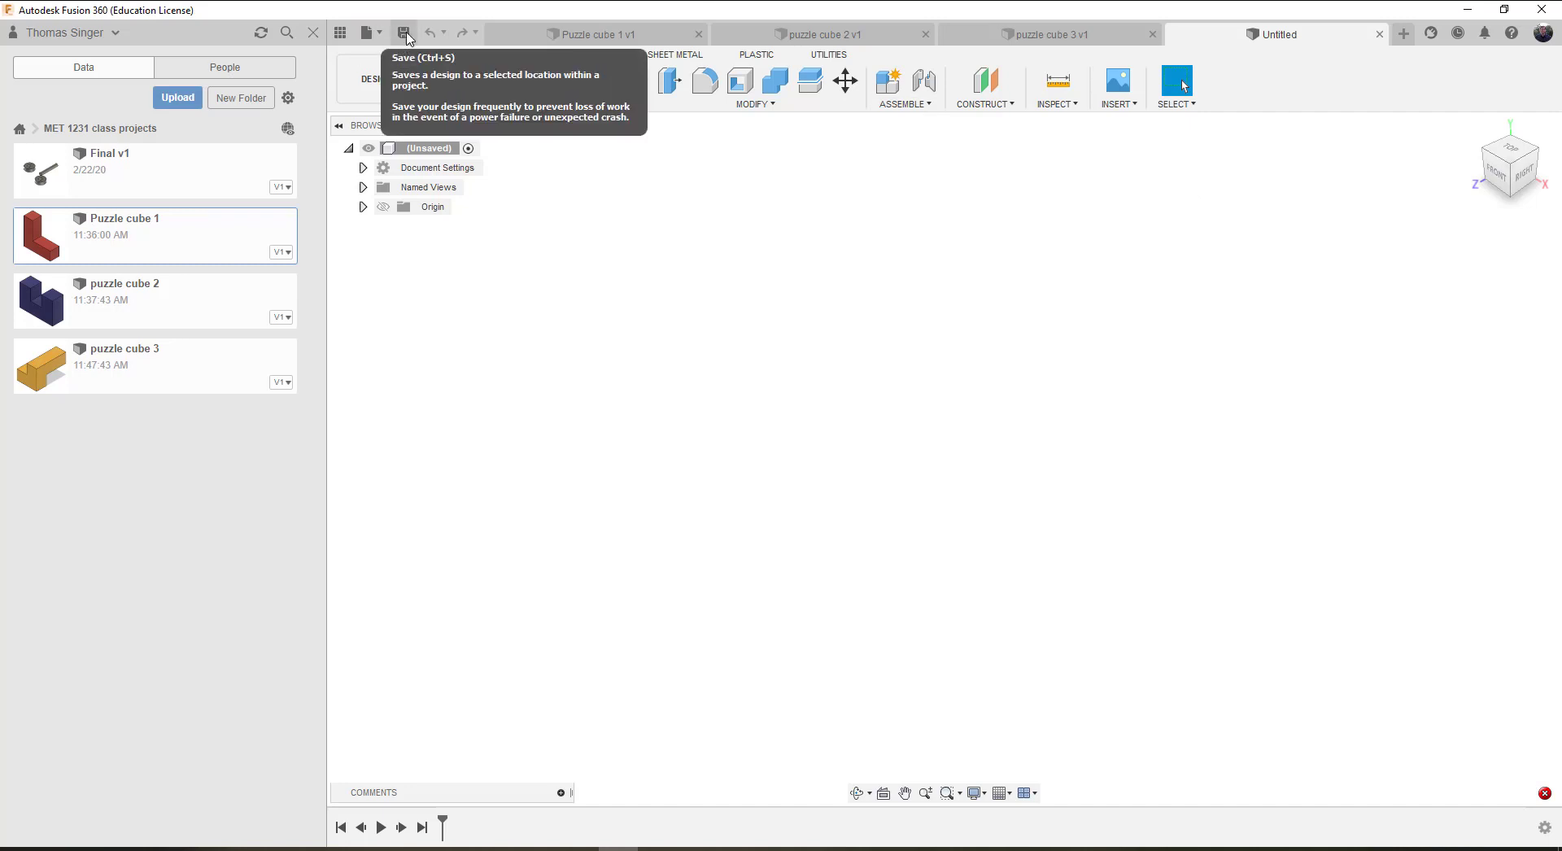
Step: Save the empty design as "puzzle cube assy" in MET 1231 class projects
left_click(404, 34)
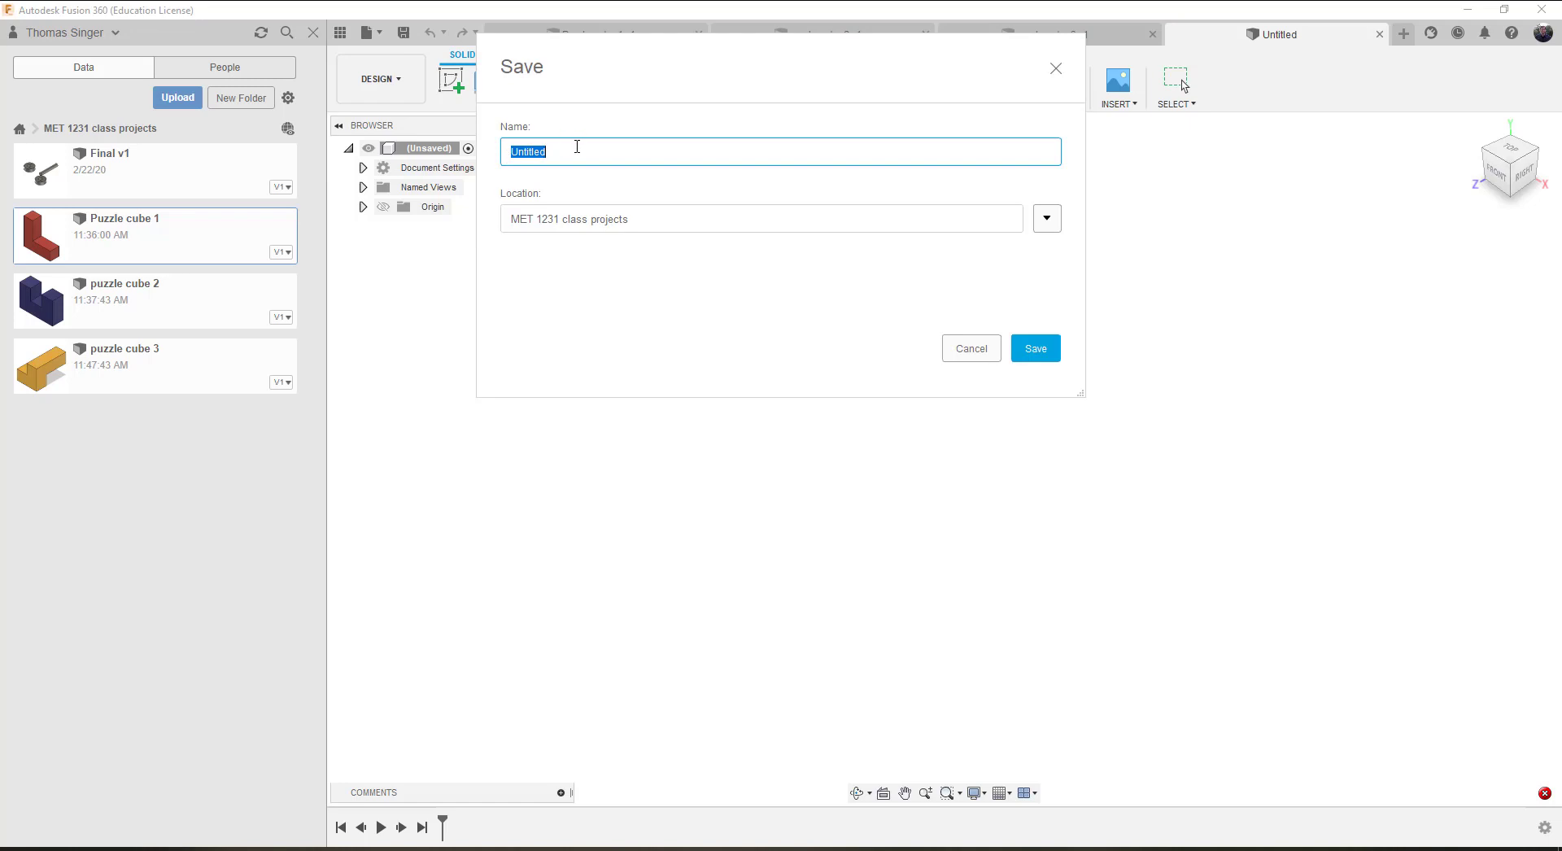
type("puzzle cube assy")
key("Return")
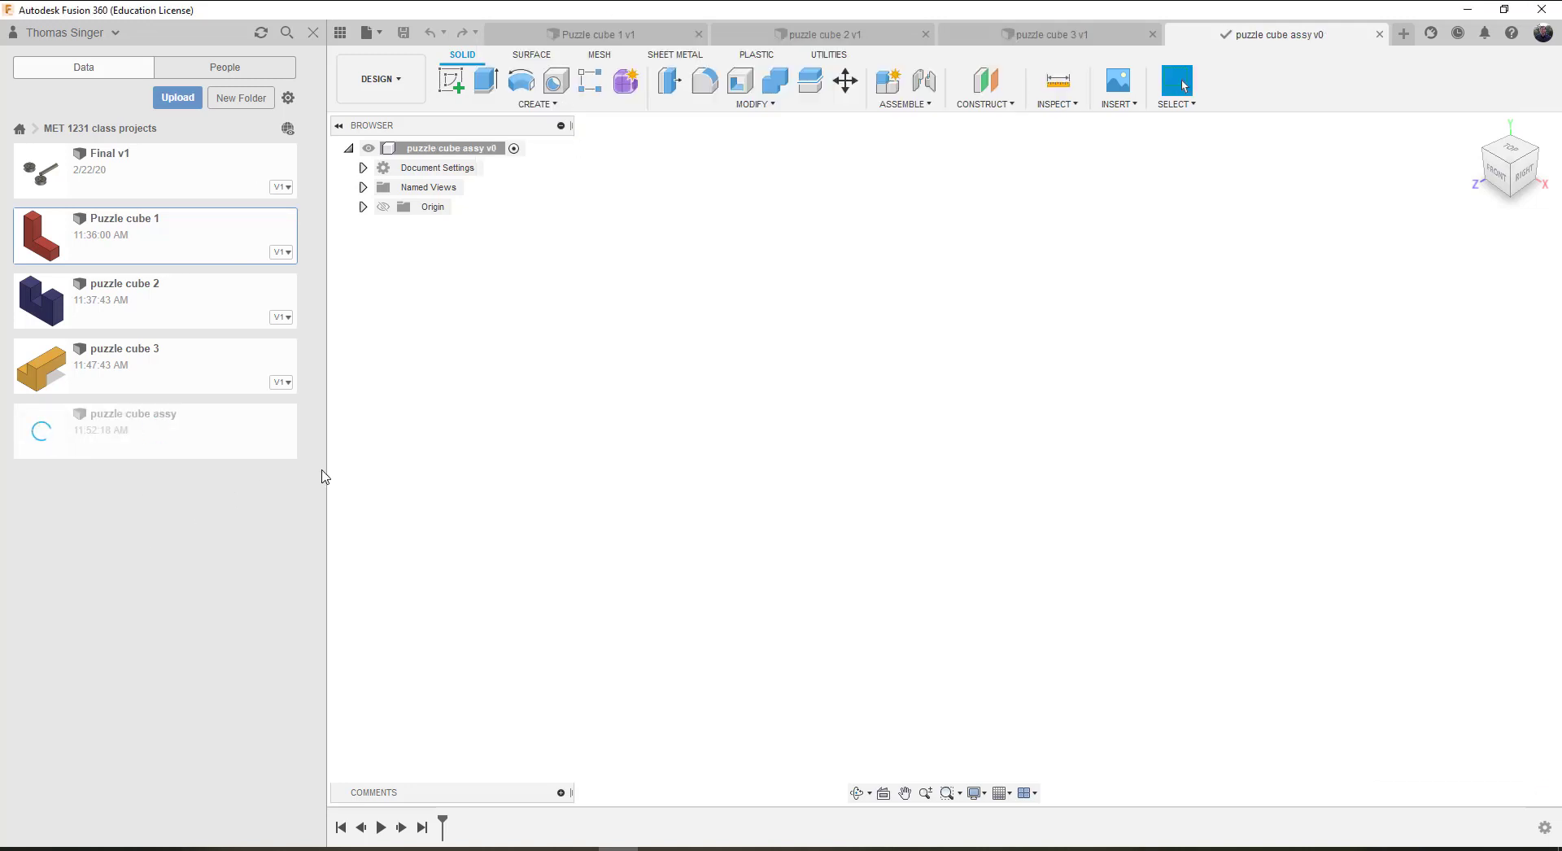
Step: Insert Puzzle cube 1, puzzle cube 2 and puzzle cube 3 from the project into the assembly design
left_click_drag(122, 233, 781, 363)
left_click_drag(127, 298, 1114, 324)
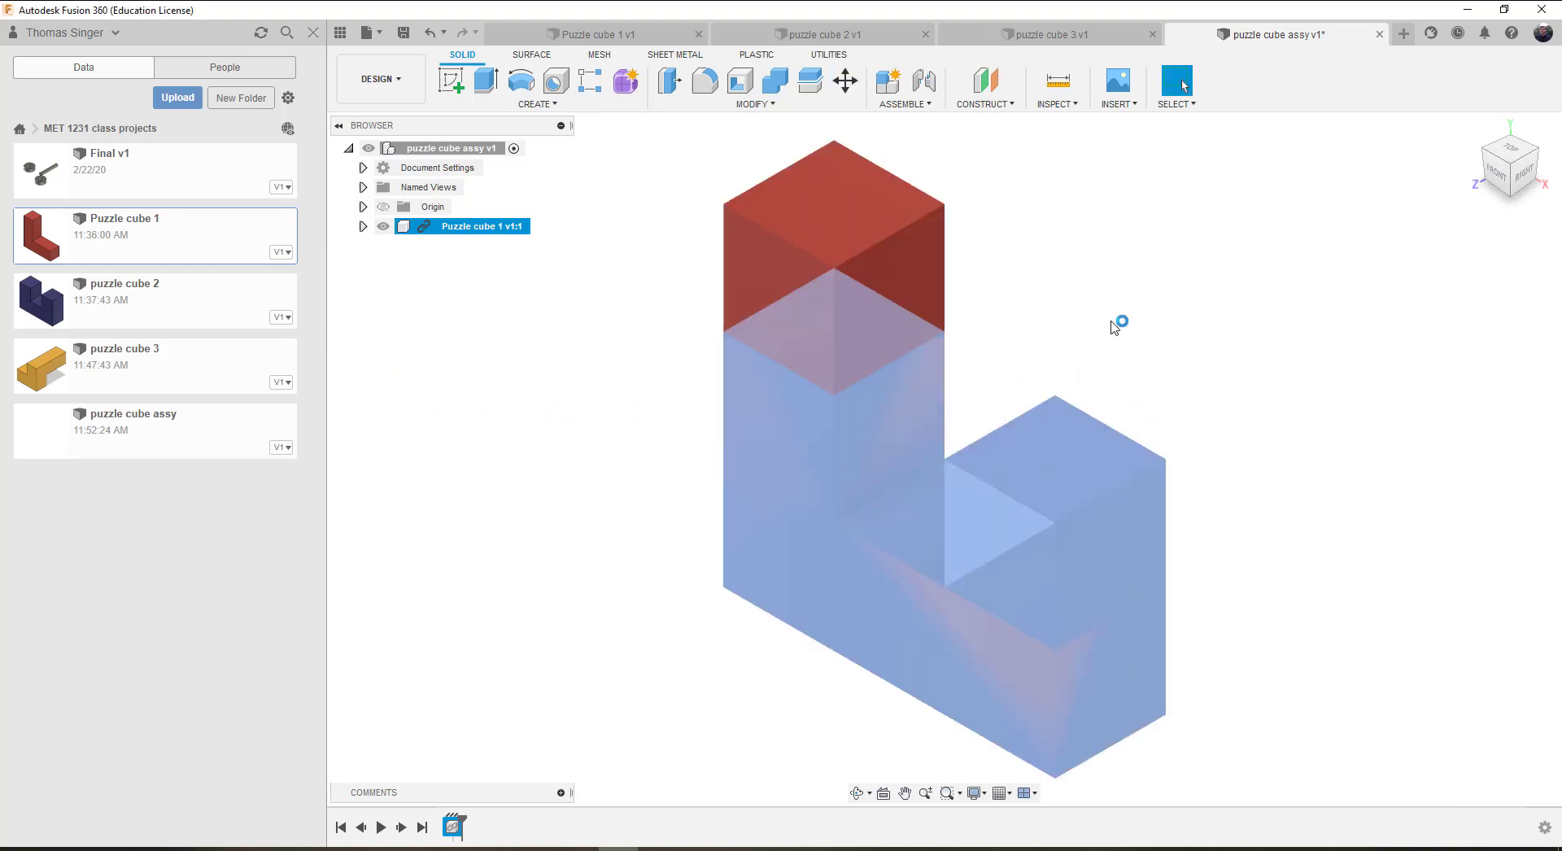
left_click_drag(109, 378, 1220, 278)
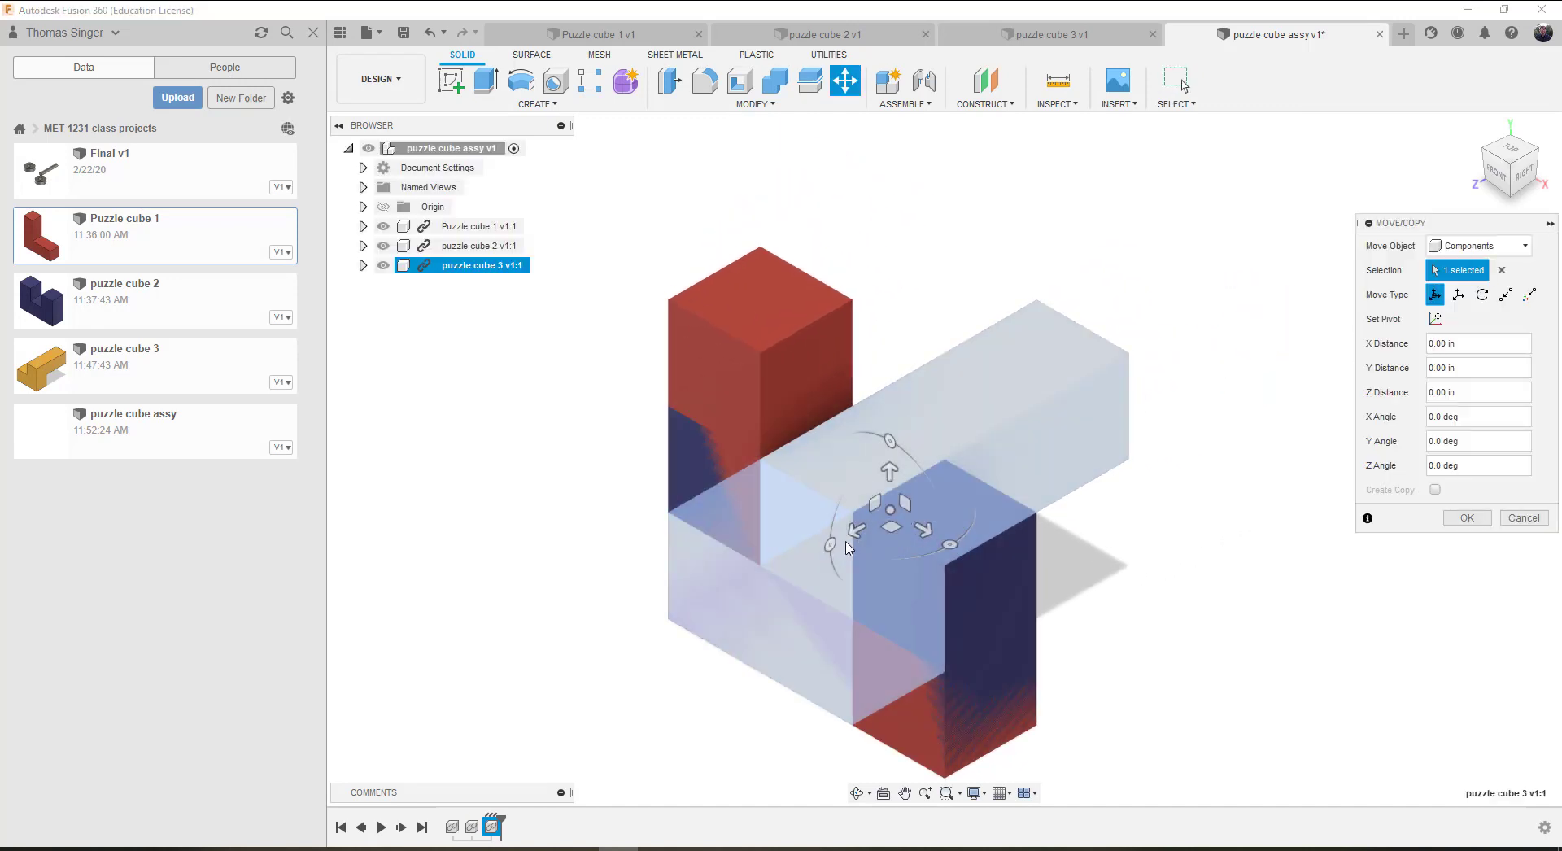
Step: Move the yellow puzzle cube 3 component about -3.10 in along Z, clear of the red and blue pieces
left_click_drag(856, 530, 1214, 319)
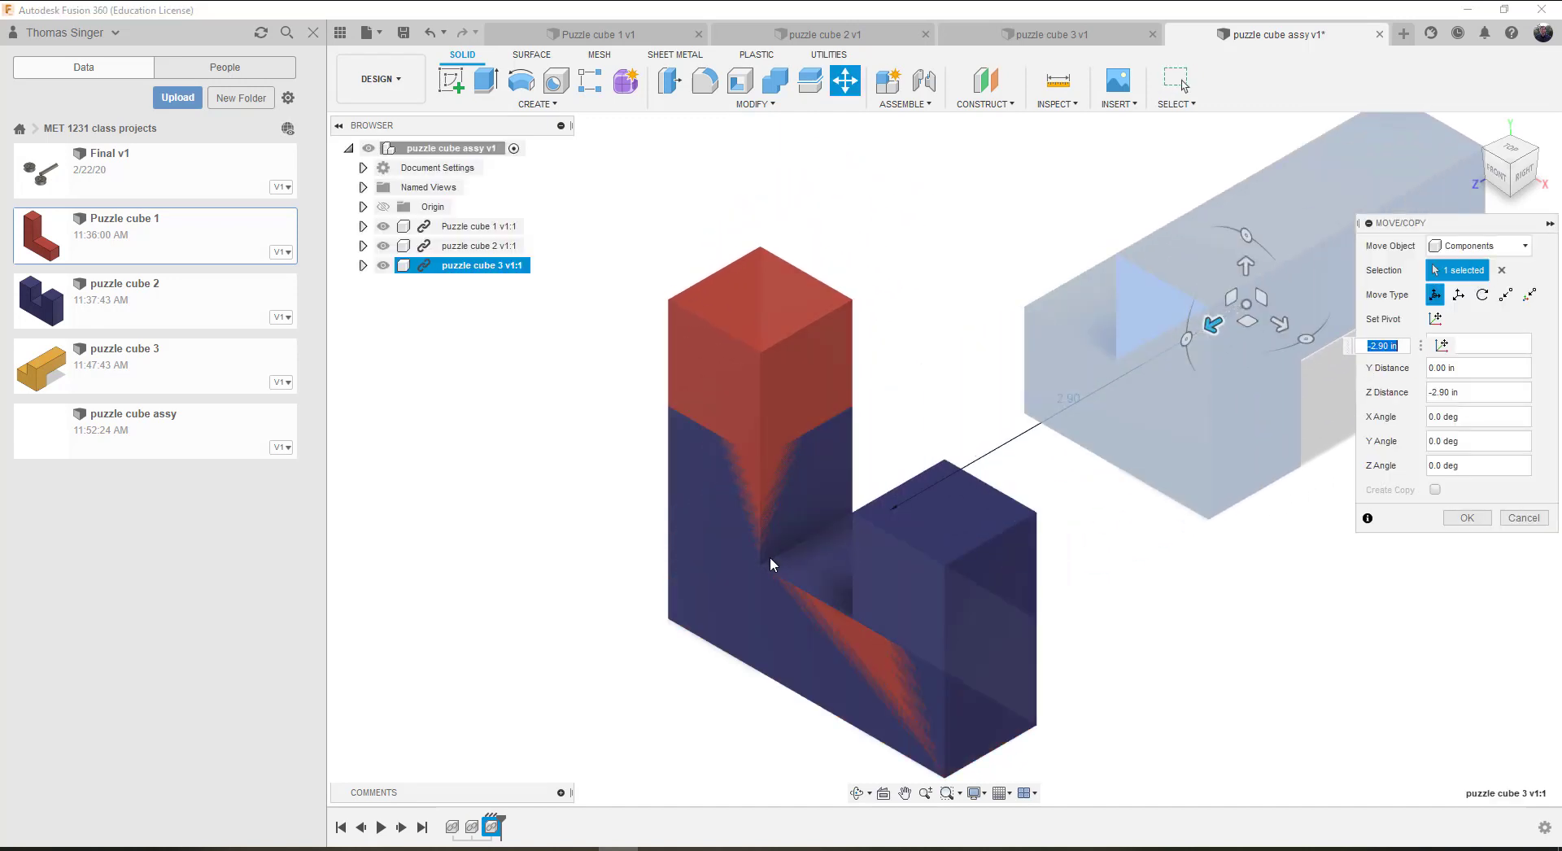
left_click(943, 563)
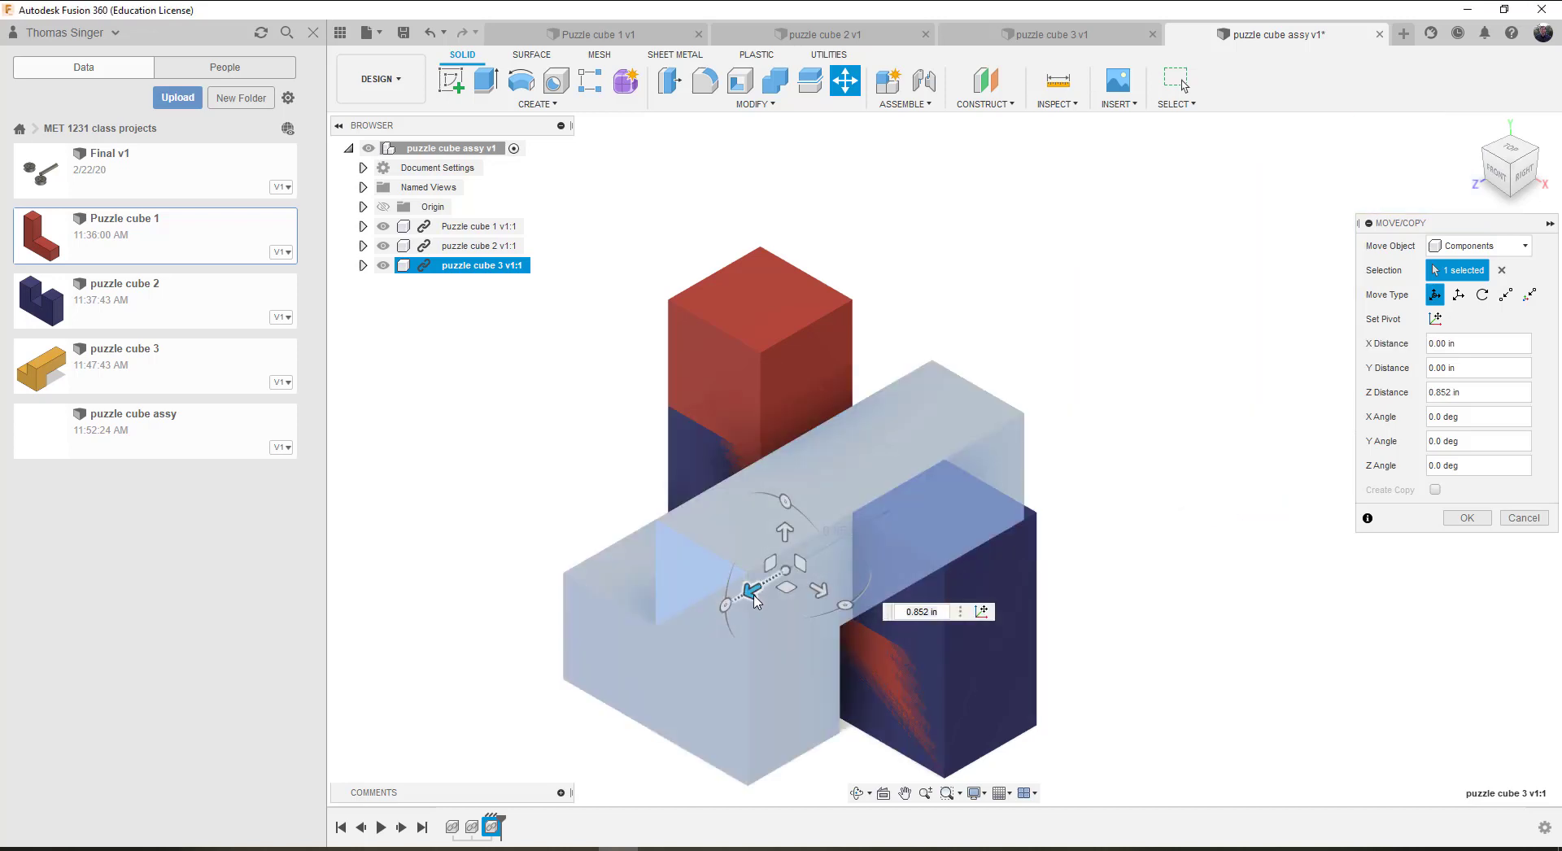
left_click_drag(758, 587, 1230, 304)
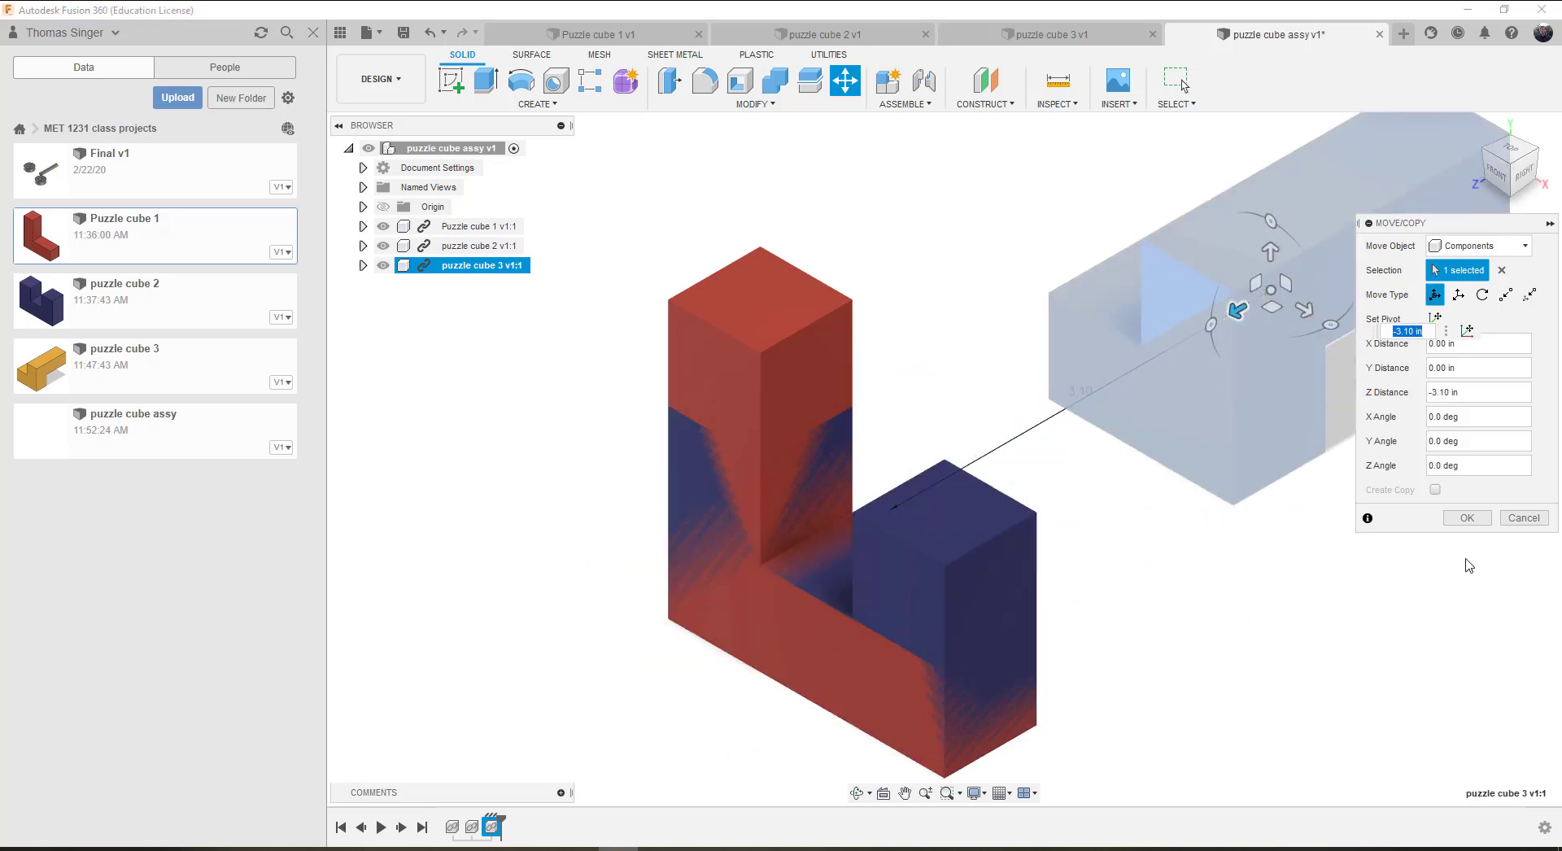
left_click(1468, 519)
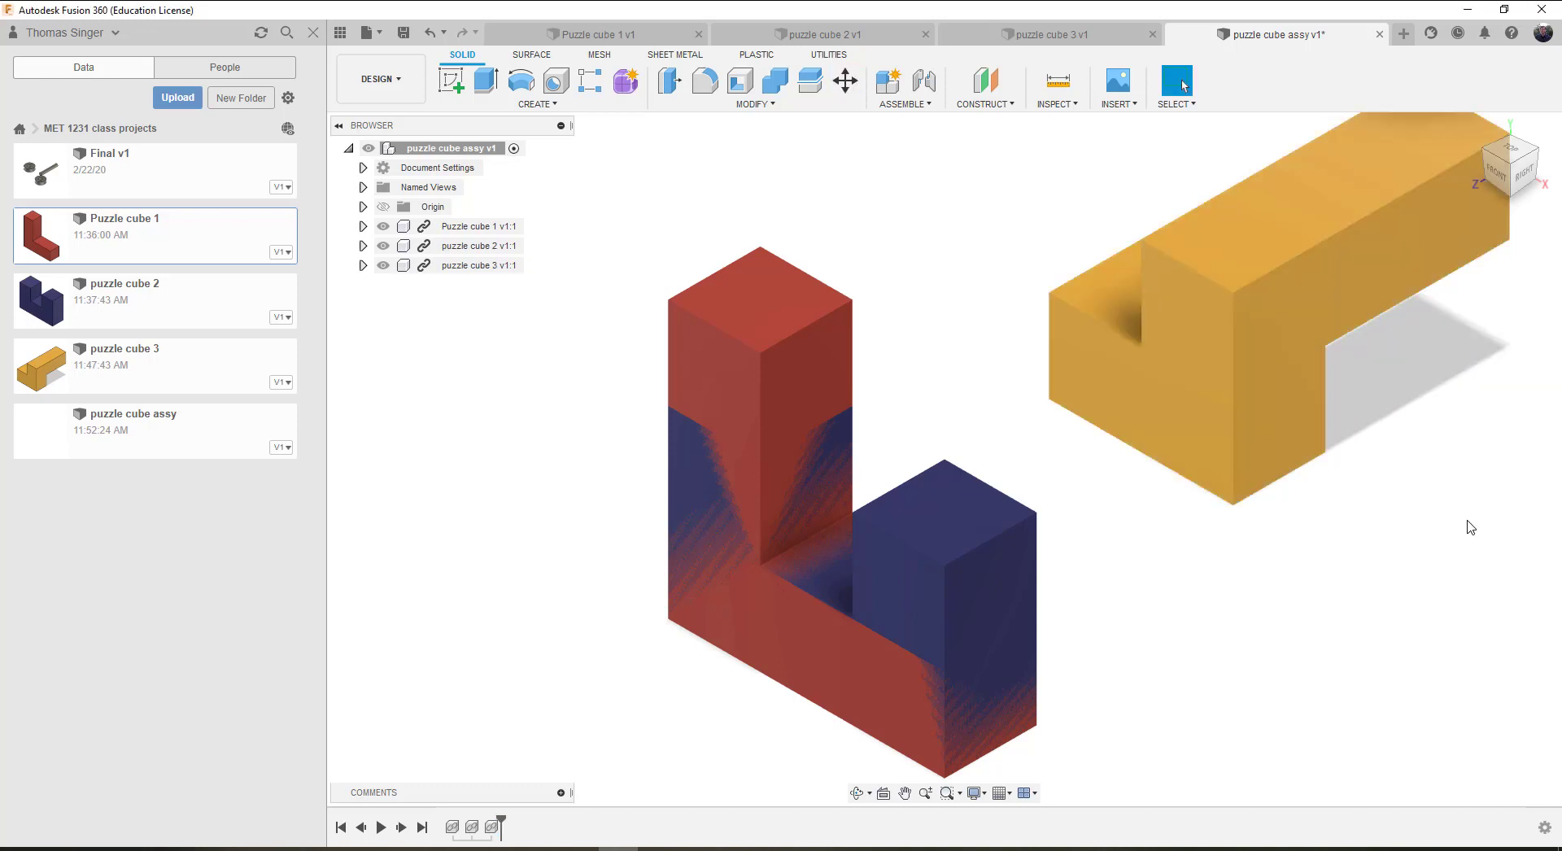
Step: Pull the blue puzzle cube 2 component out of the red piece into the gap before the yellow piece
left_click(952, 527)
left_click_drag(951, 527, 1136, 433)
scroll(1275, 521, "down", 4)
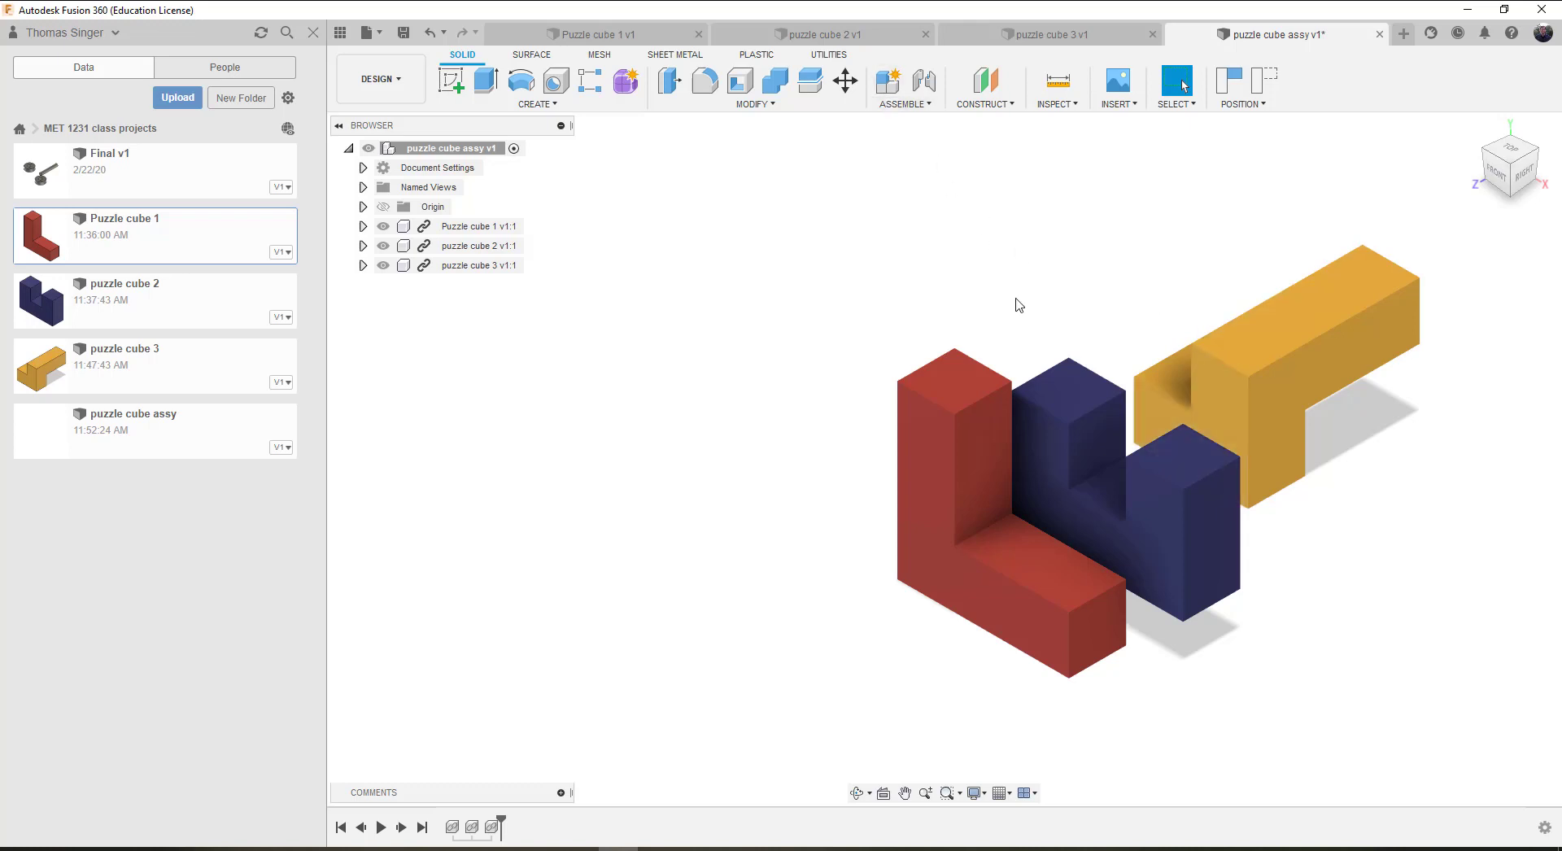
Step: Start a joint and place its first origin on the yellow piece's inner vertex, where the long arm meets the foot
left_click(887, 84)
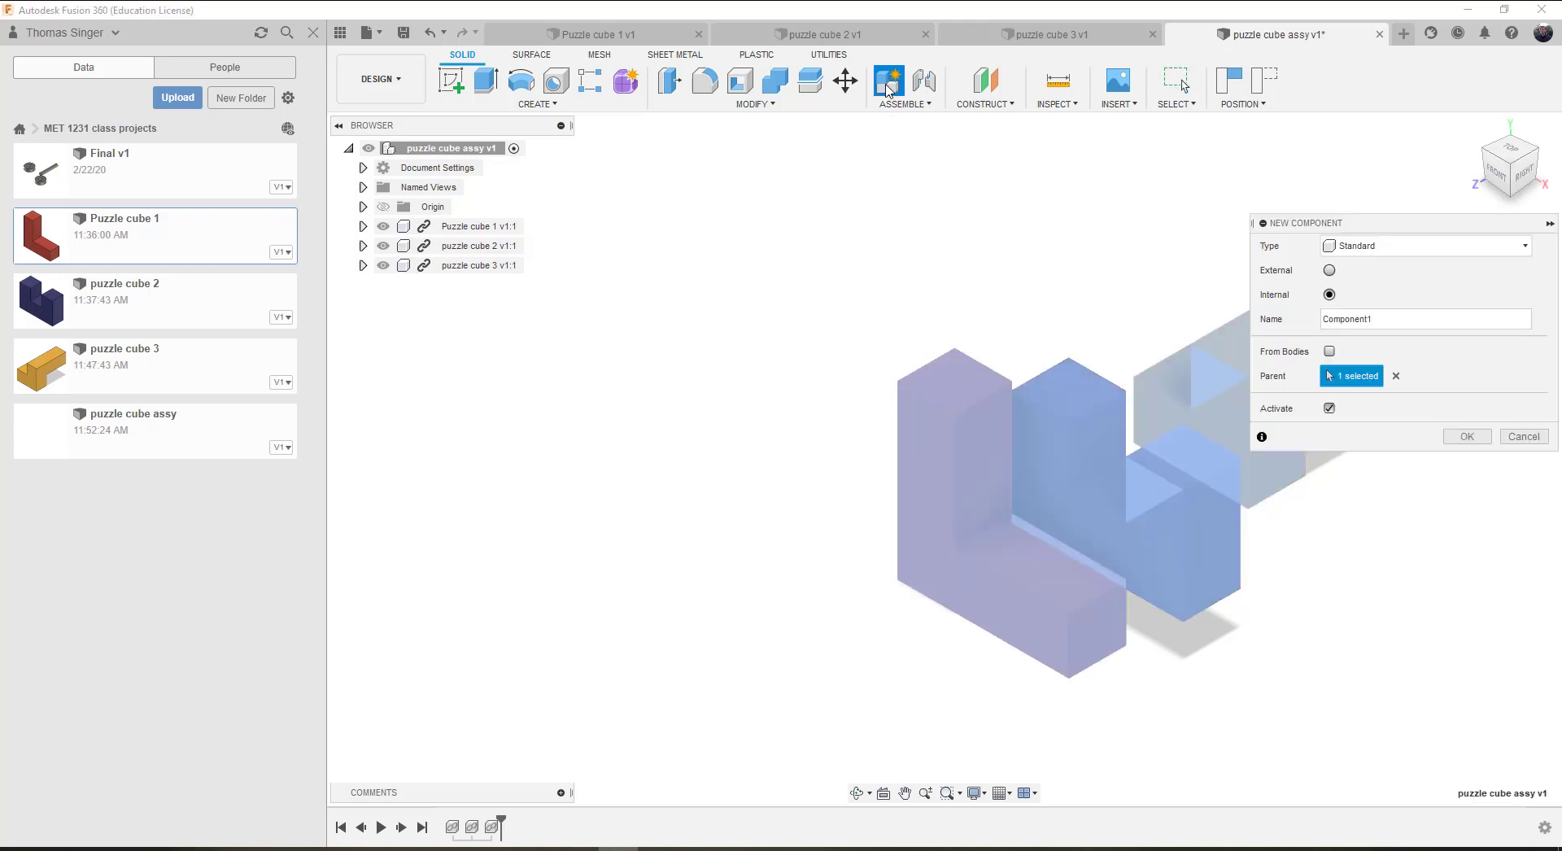
left_click(1524, 436)
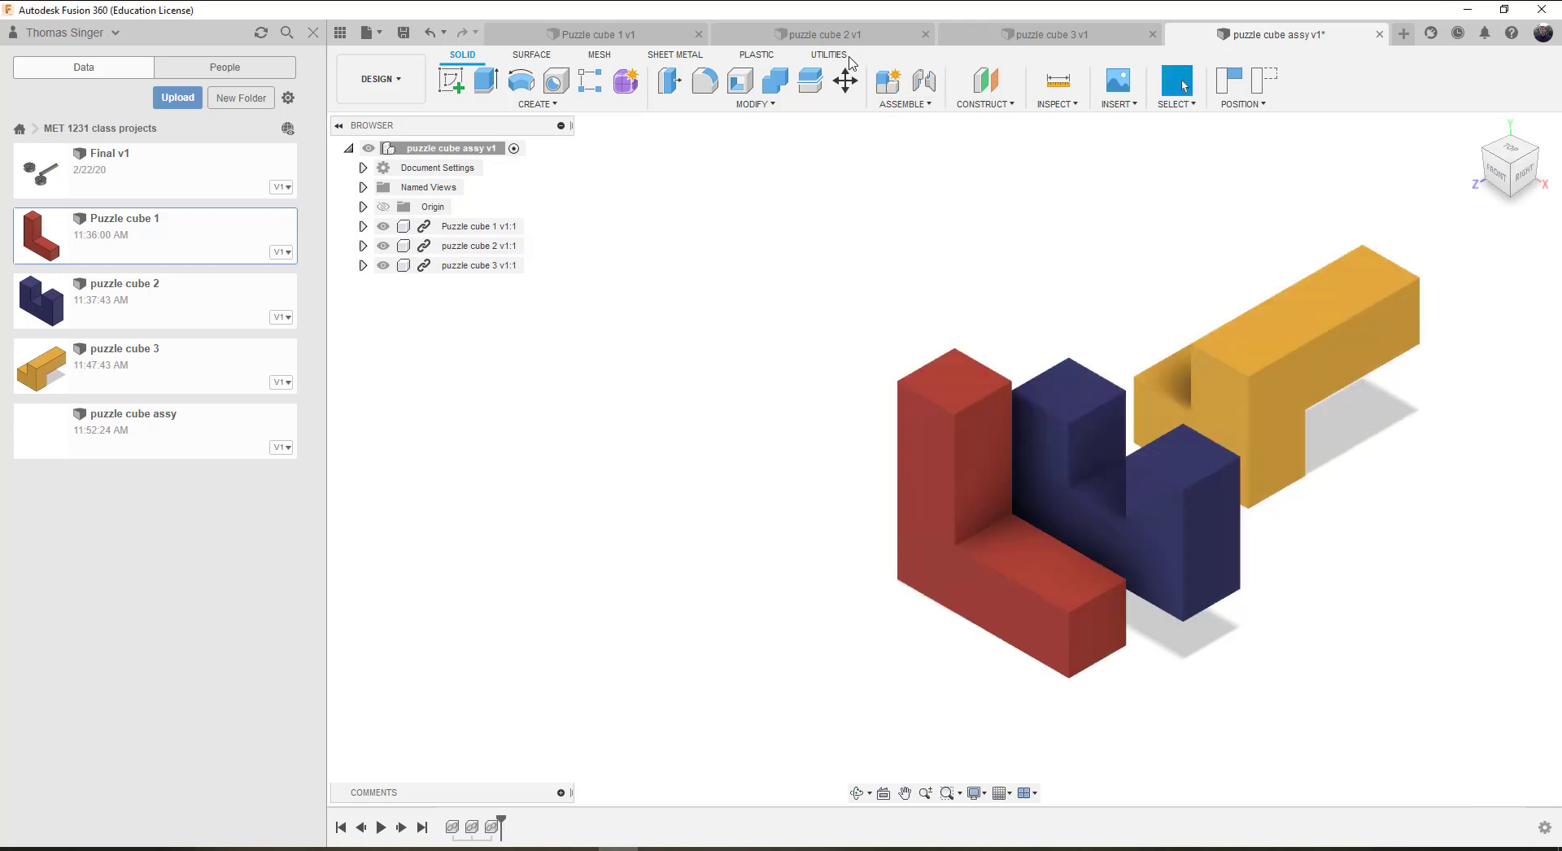
left_click(925, 82)
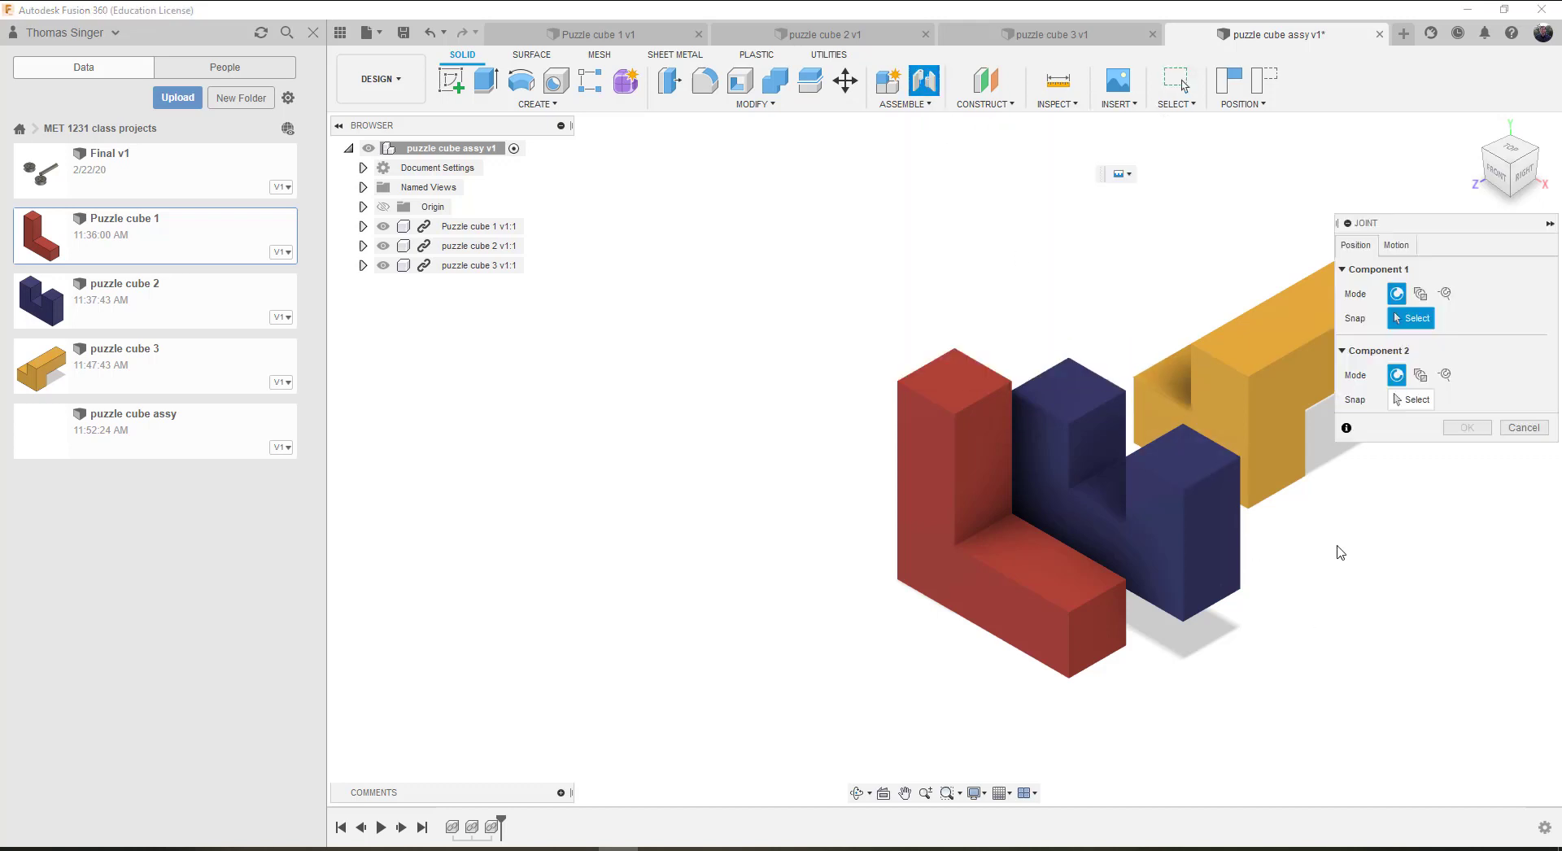
scroll(1346, 547, "down", 2)
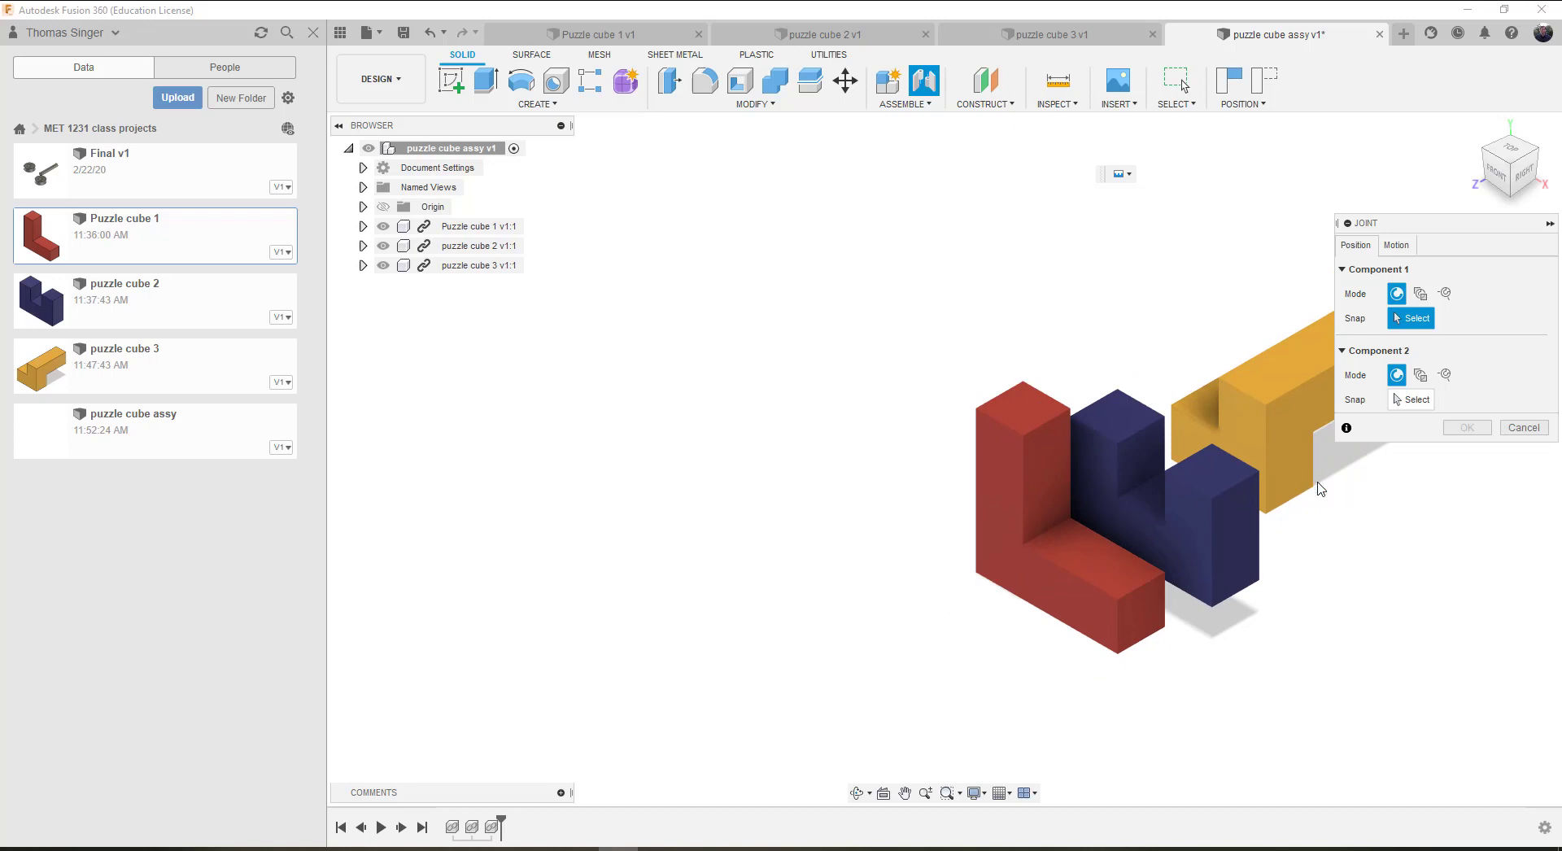
scroll(1311, 487, "up", 3)
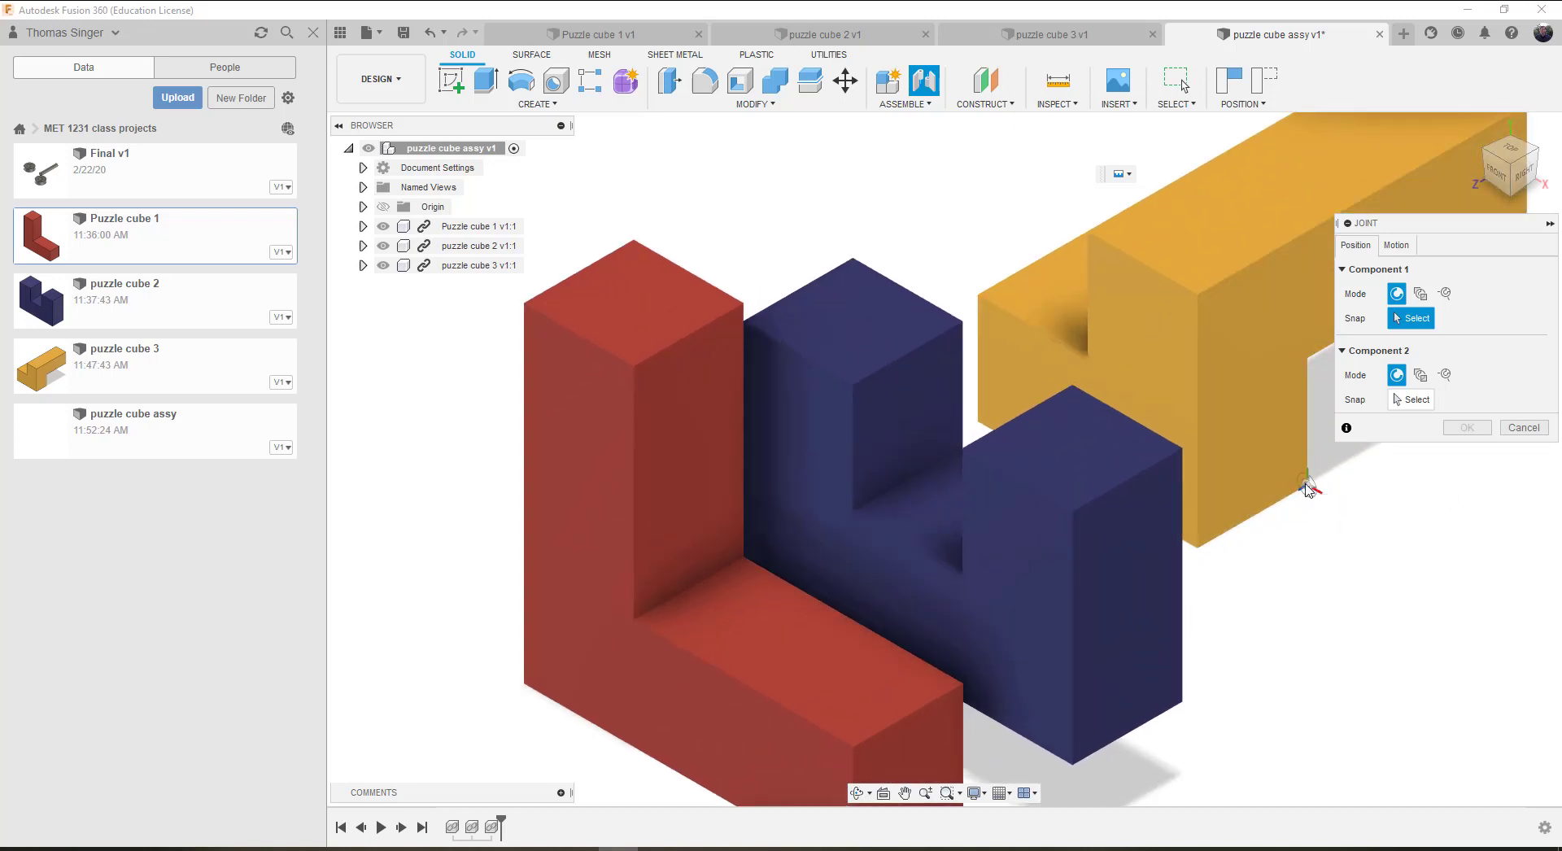
scroll(1363, 516, "down", 2)
scroll(1367, 516, "up", 3)
scroll(1368, 517, "down", 3)
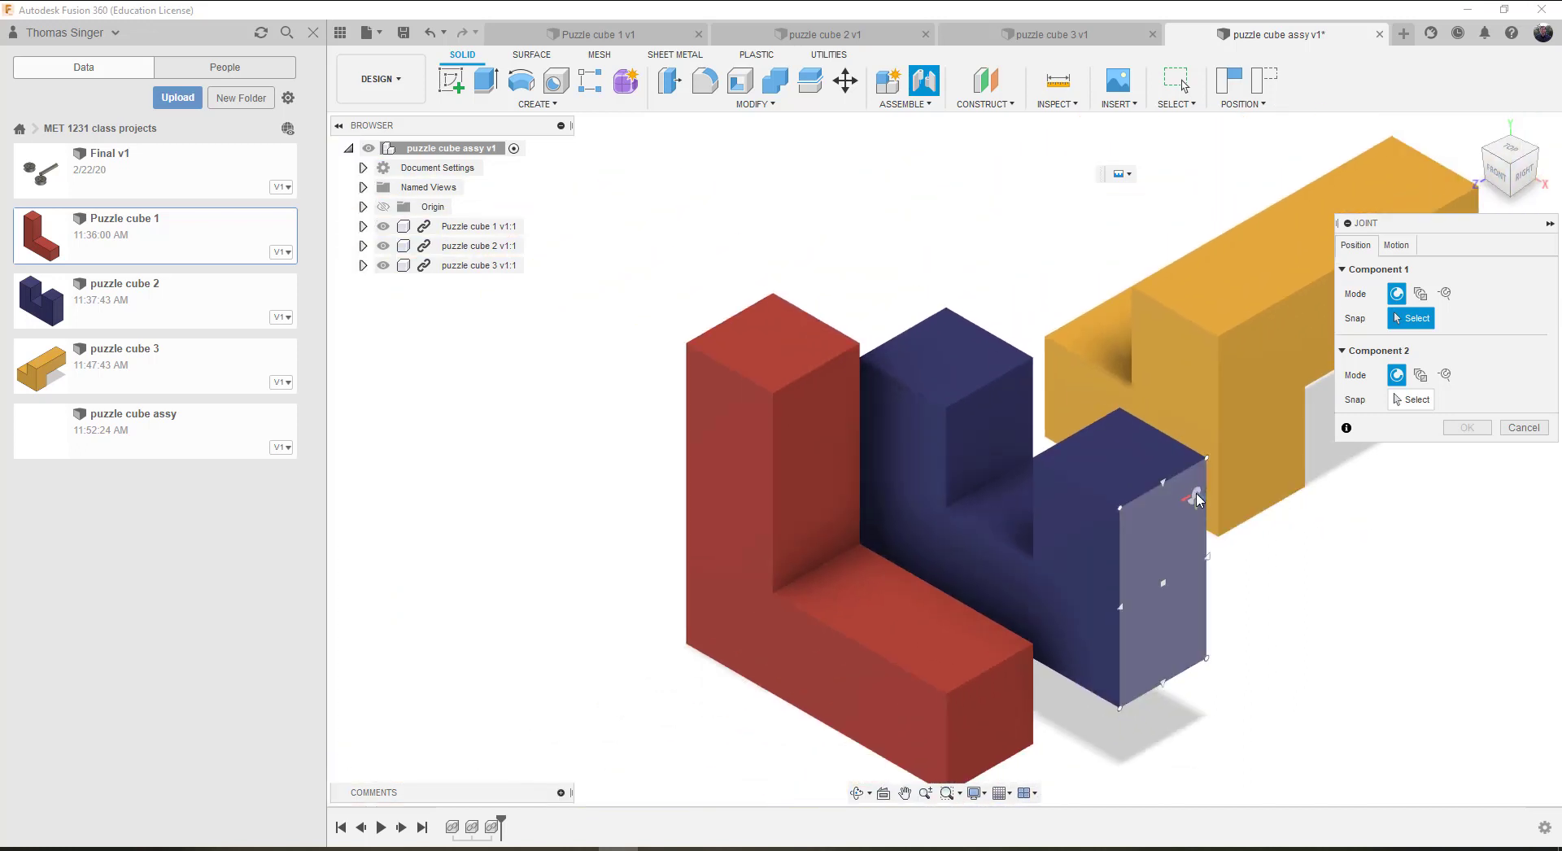
scroll(1302, 508, "down", 3)
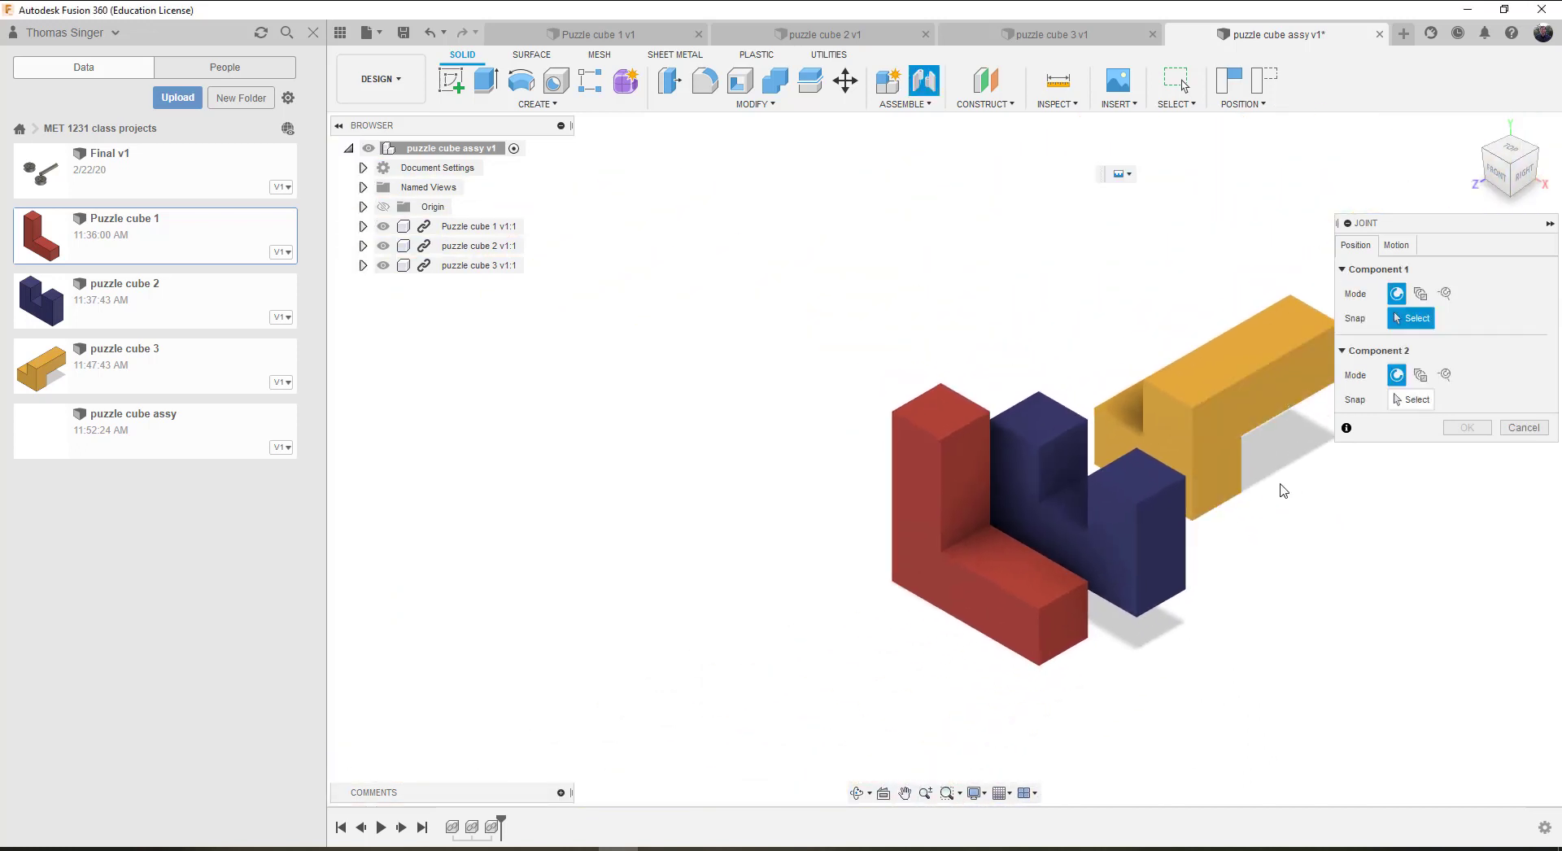
scroll(1280, 488, "down", 2)
scroll(1279, 505, "up", 6)
scroll(1245, 476, "up", 2)
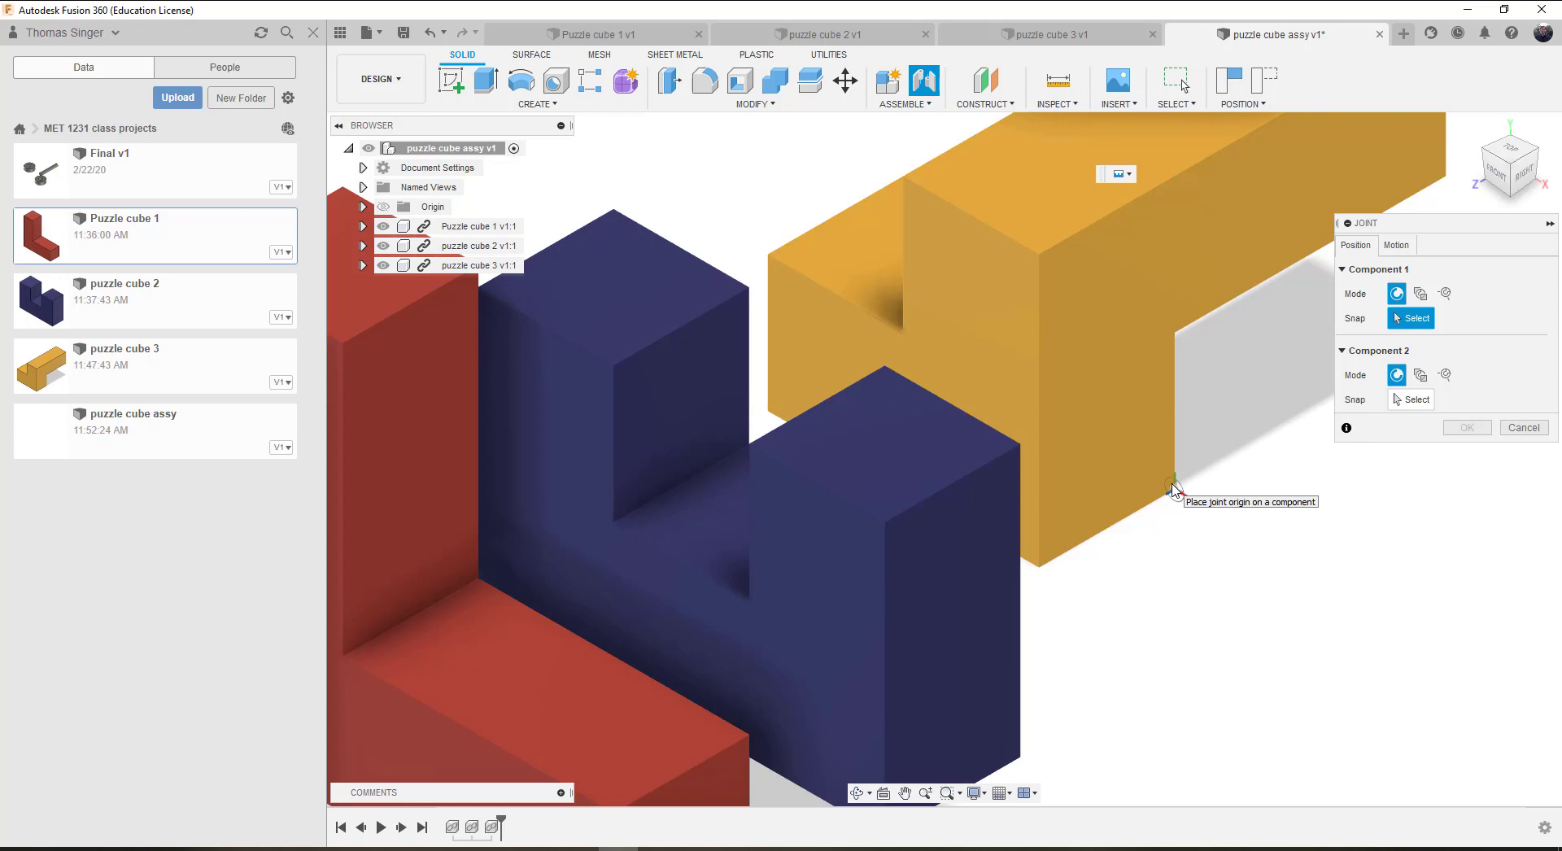
scroll(1240, 586, "down", 5)
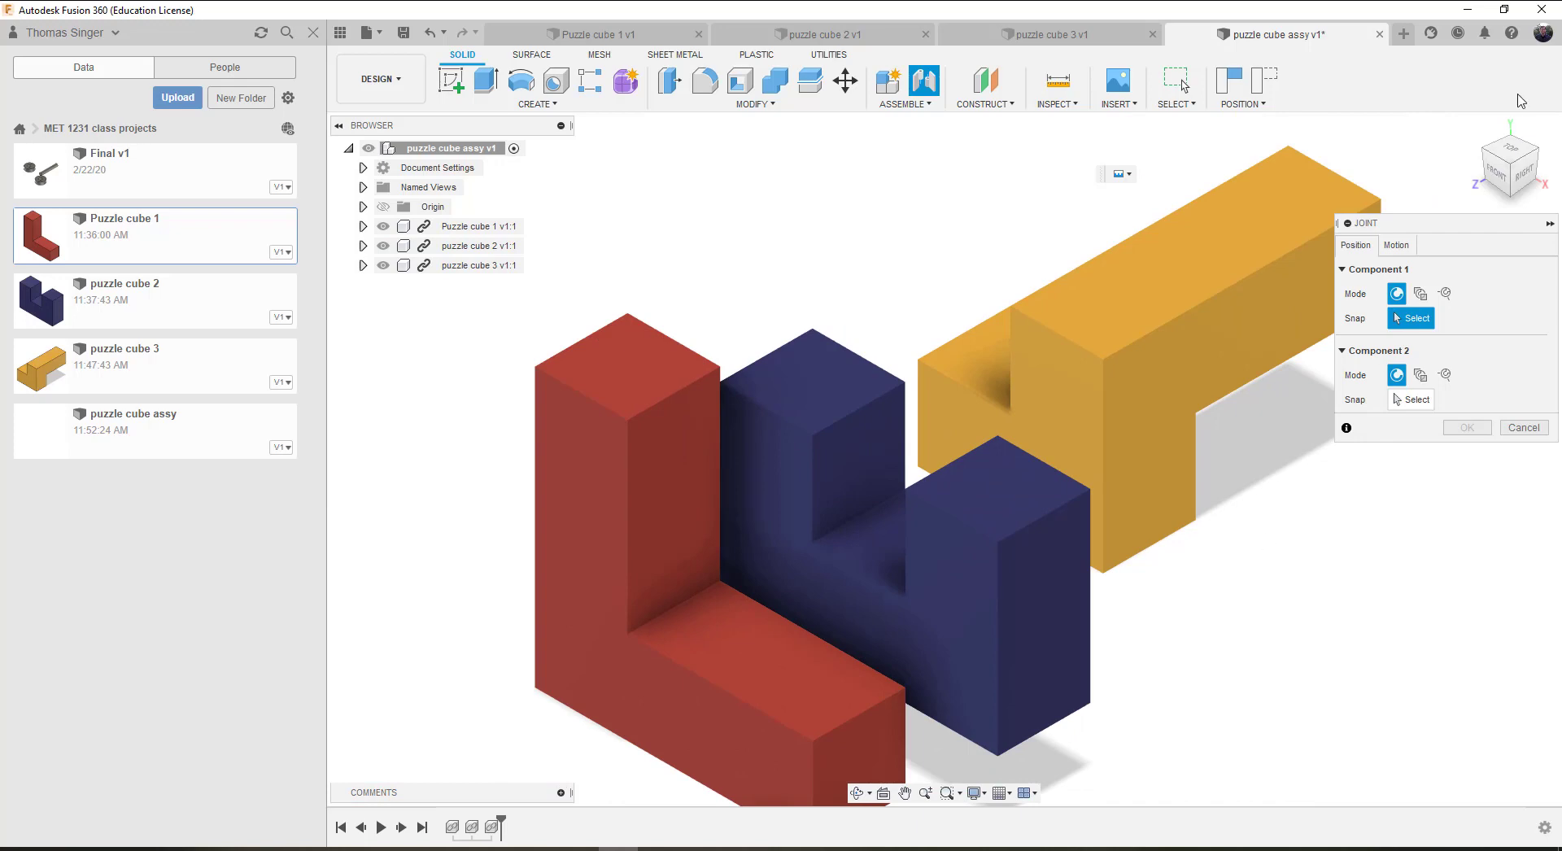
mouse_move(1489, 152)
left_mouse_down()
mouse_move(1520, 166)
mouse_move(1492, 155)
mouse_move(1505, 167)
left_mouse_up()
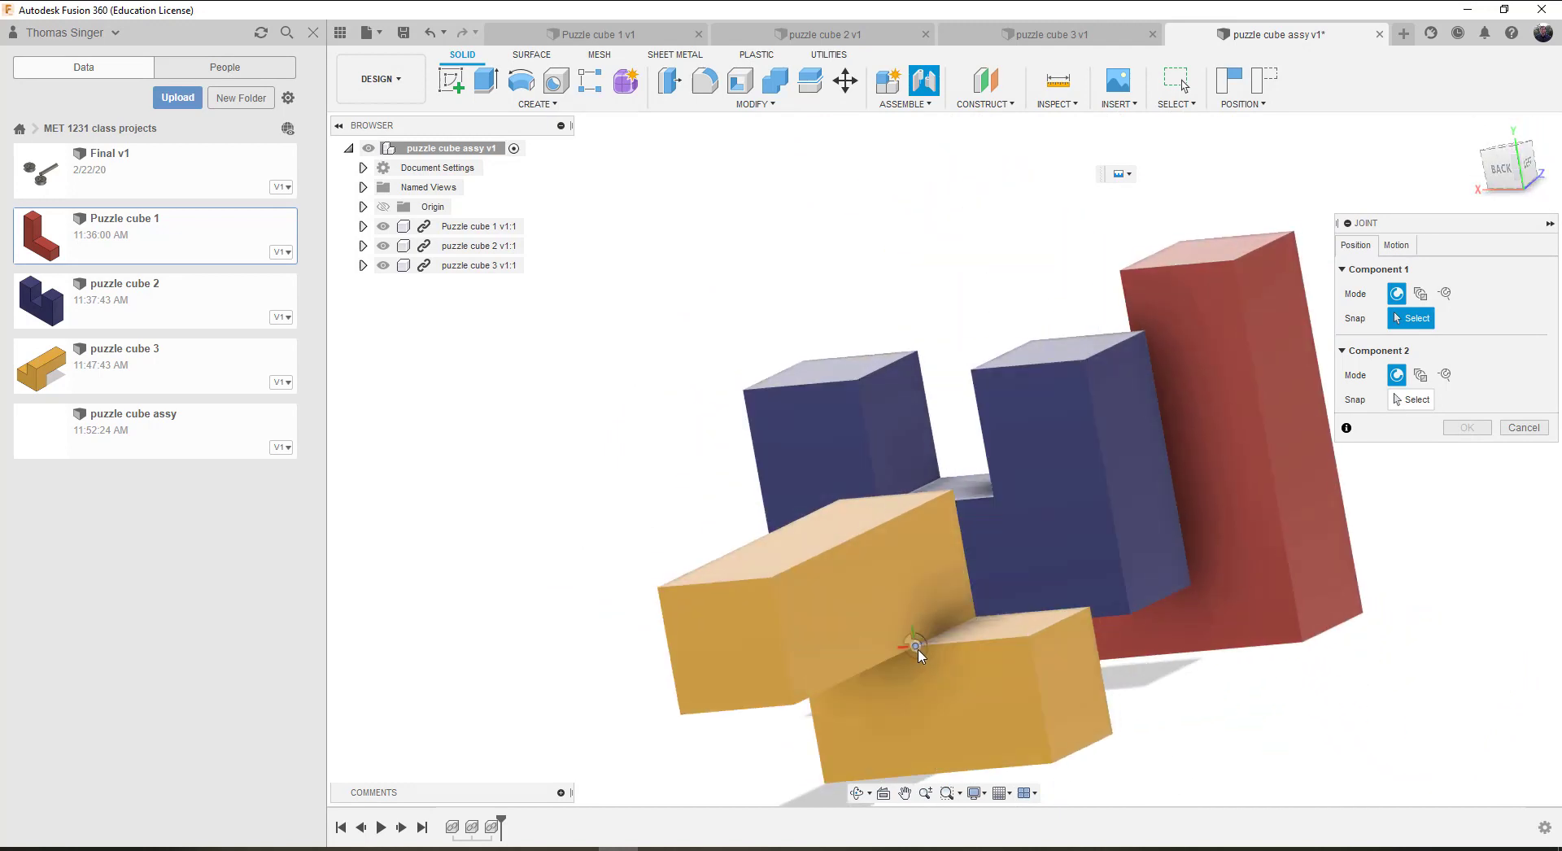
left_click(915, 650)
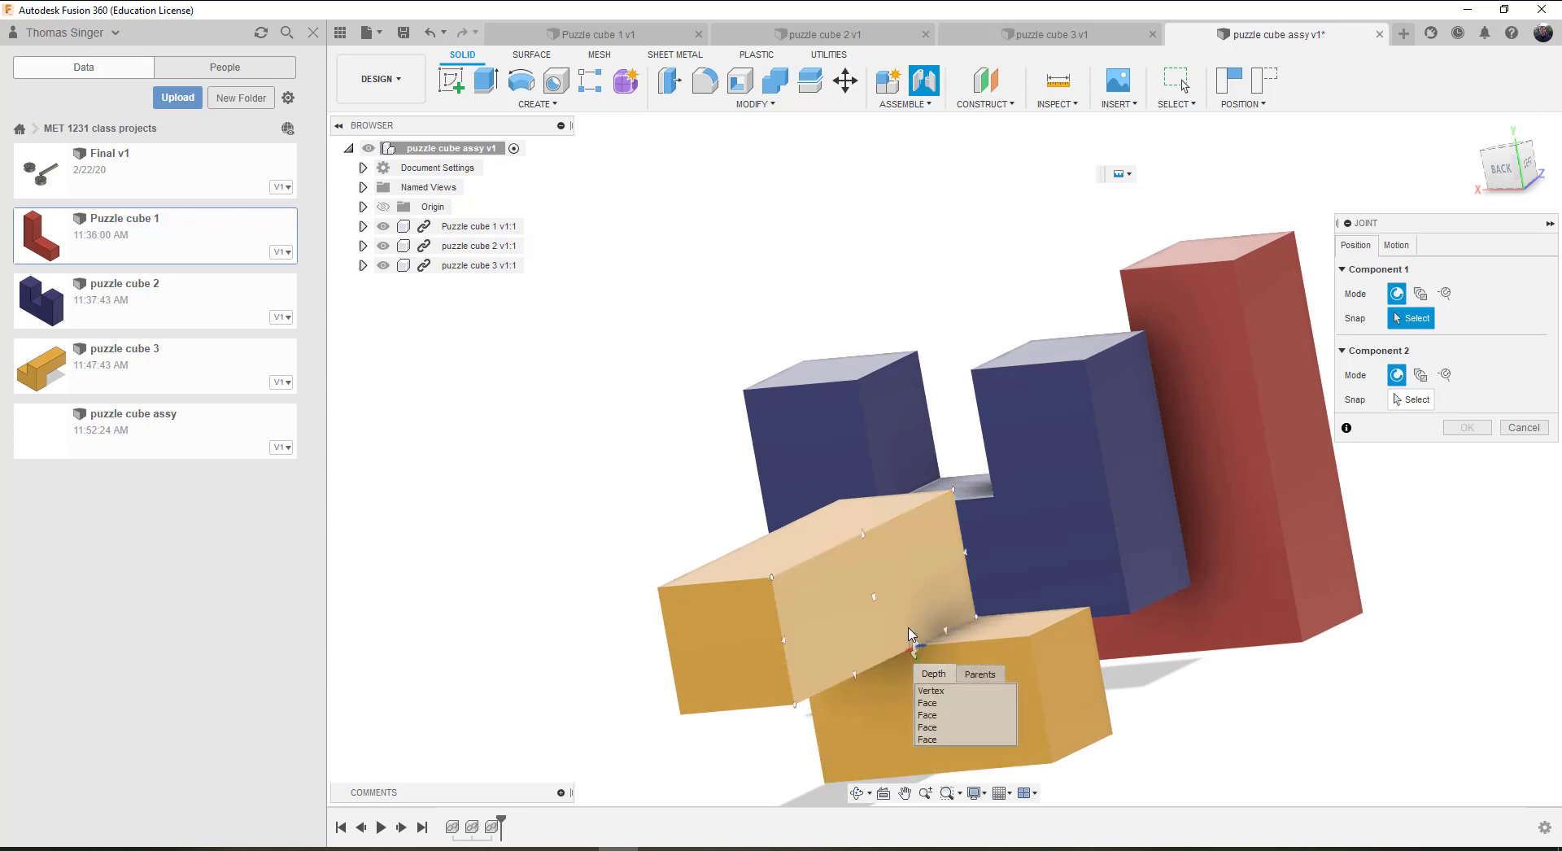
left_click(917, 649)
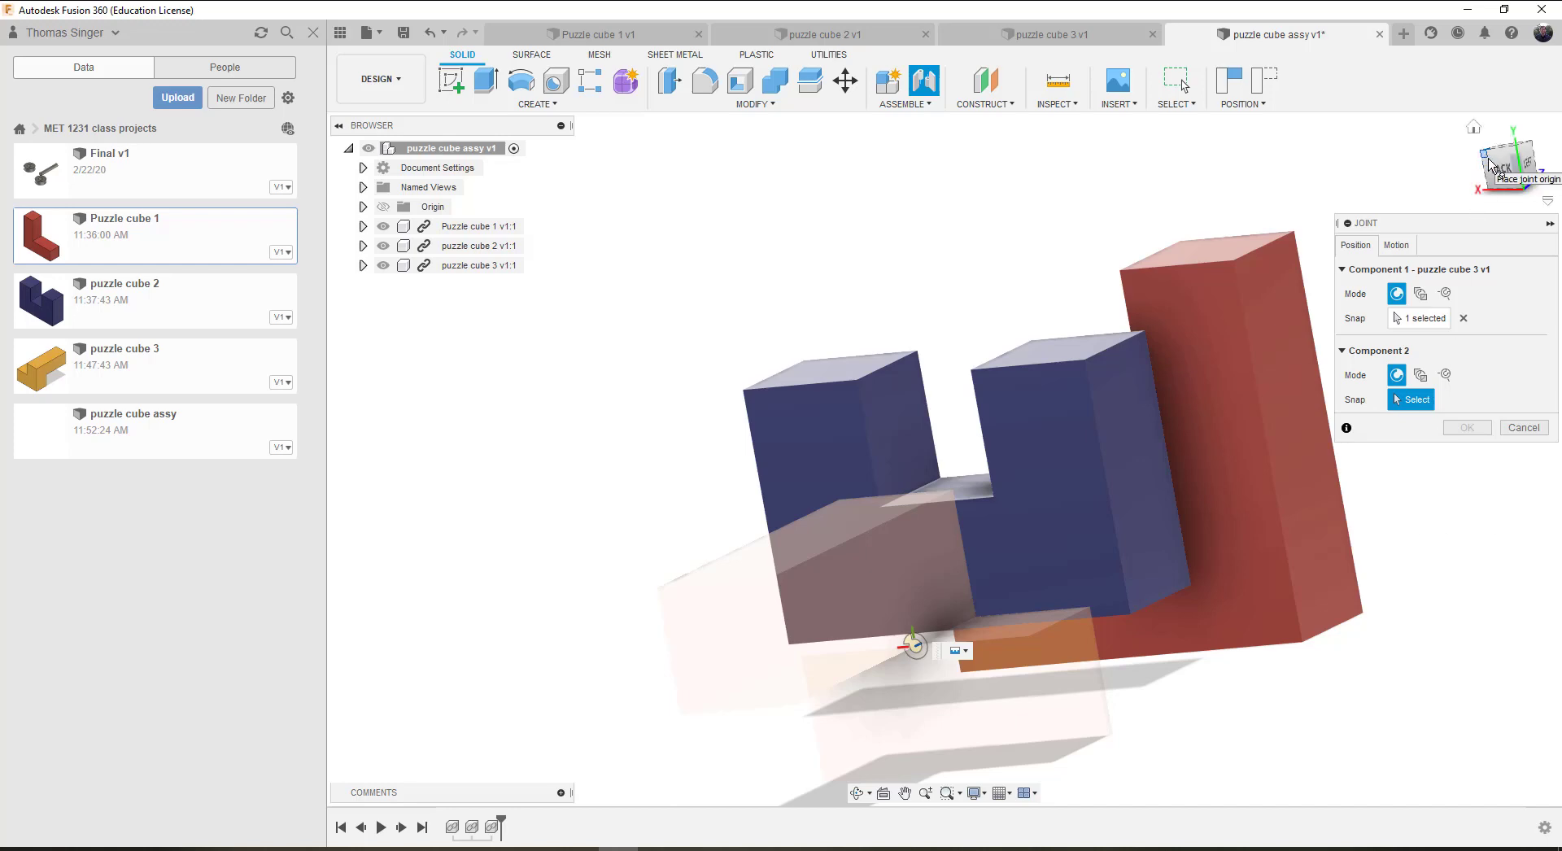
Step: Complete the joint at the inner corner of the red L-shaped piece's front face, with 0 deg angle and zero offsets
left_click_drag(1486, 157, 1498, 172)
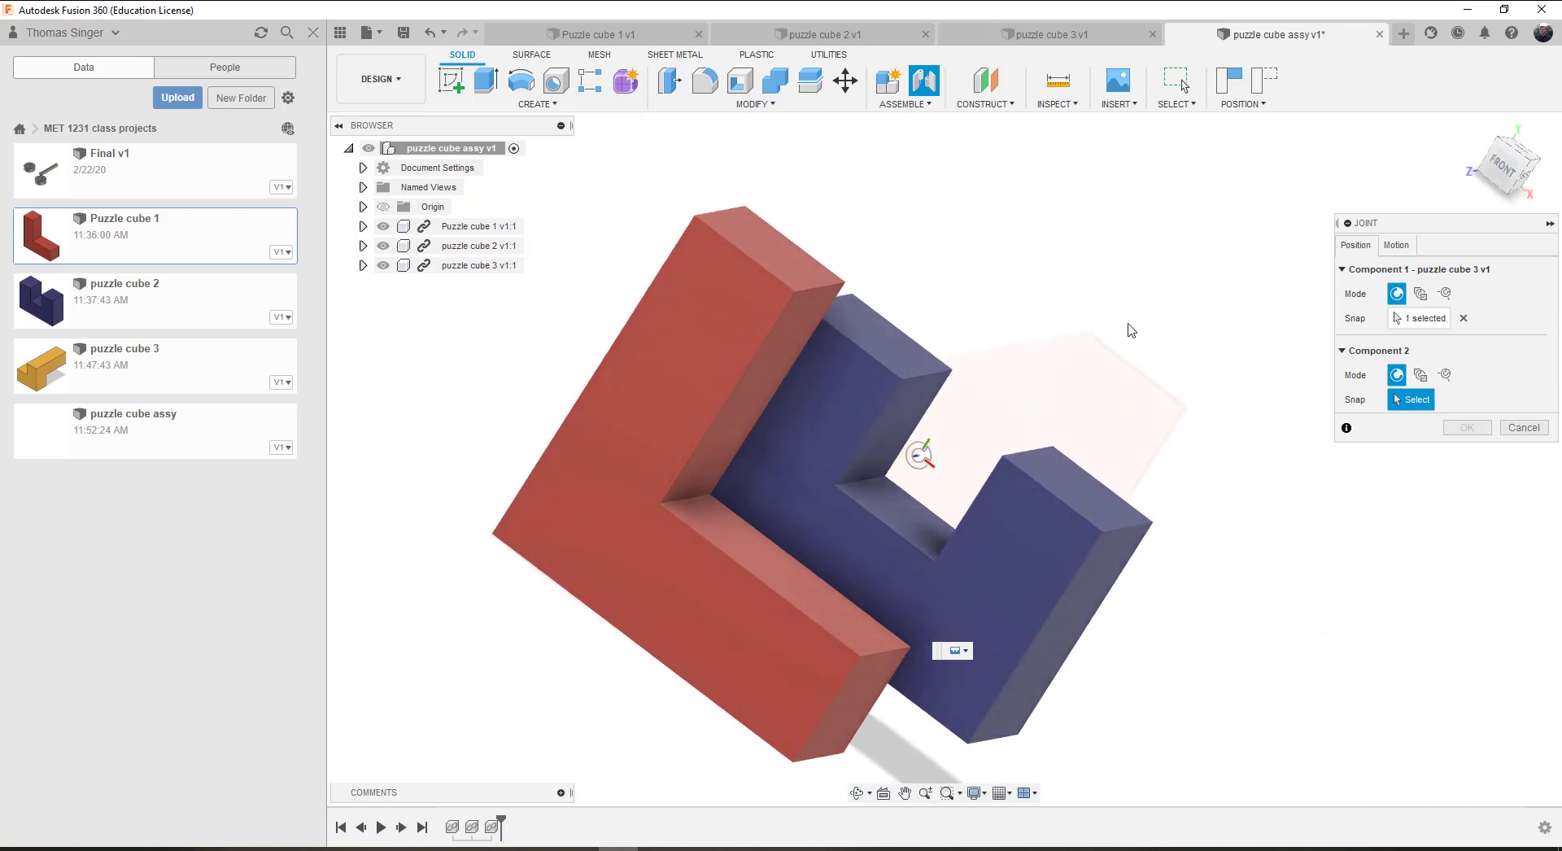
left_click(664, 508)
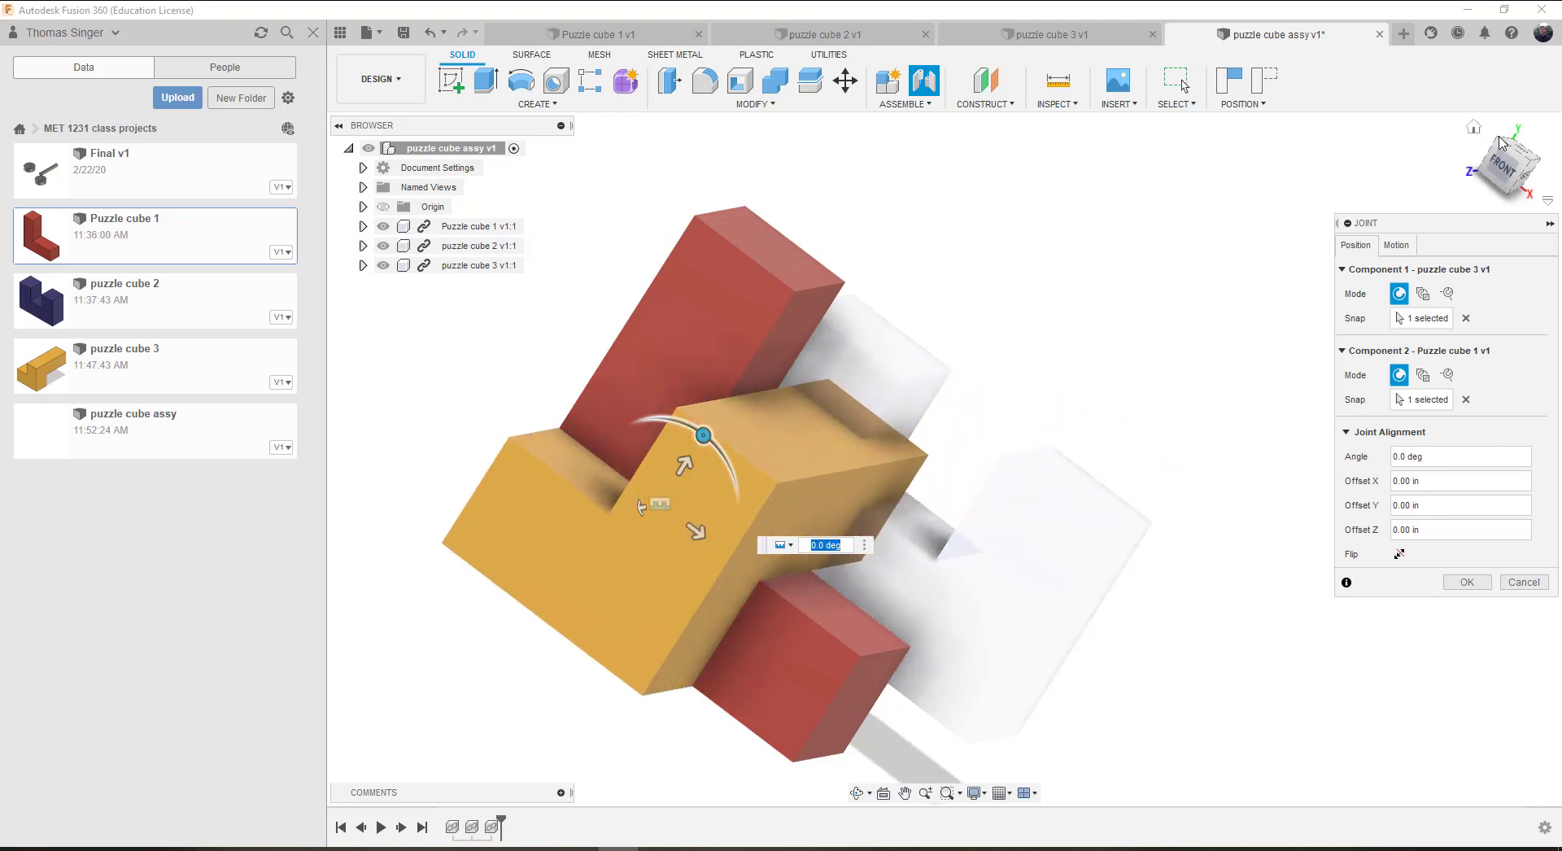
left_click_drag(1501, 145, 1509, 170)
middle_click_drag(943, 458, 948, 496, "shift")
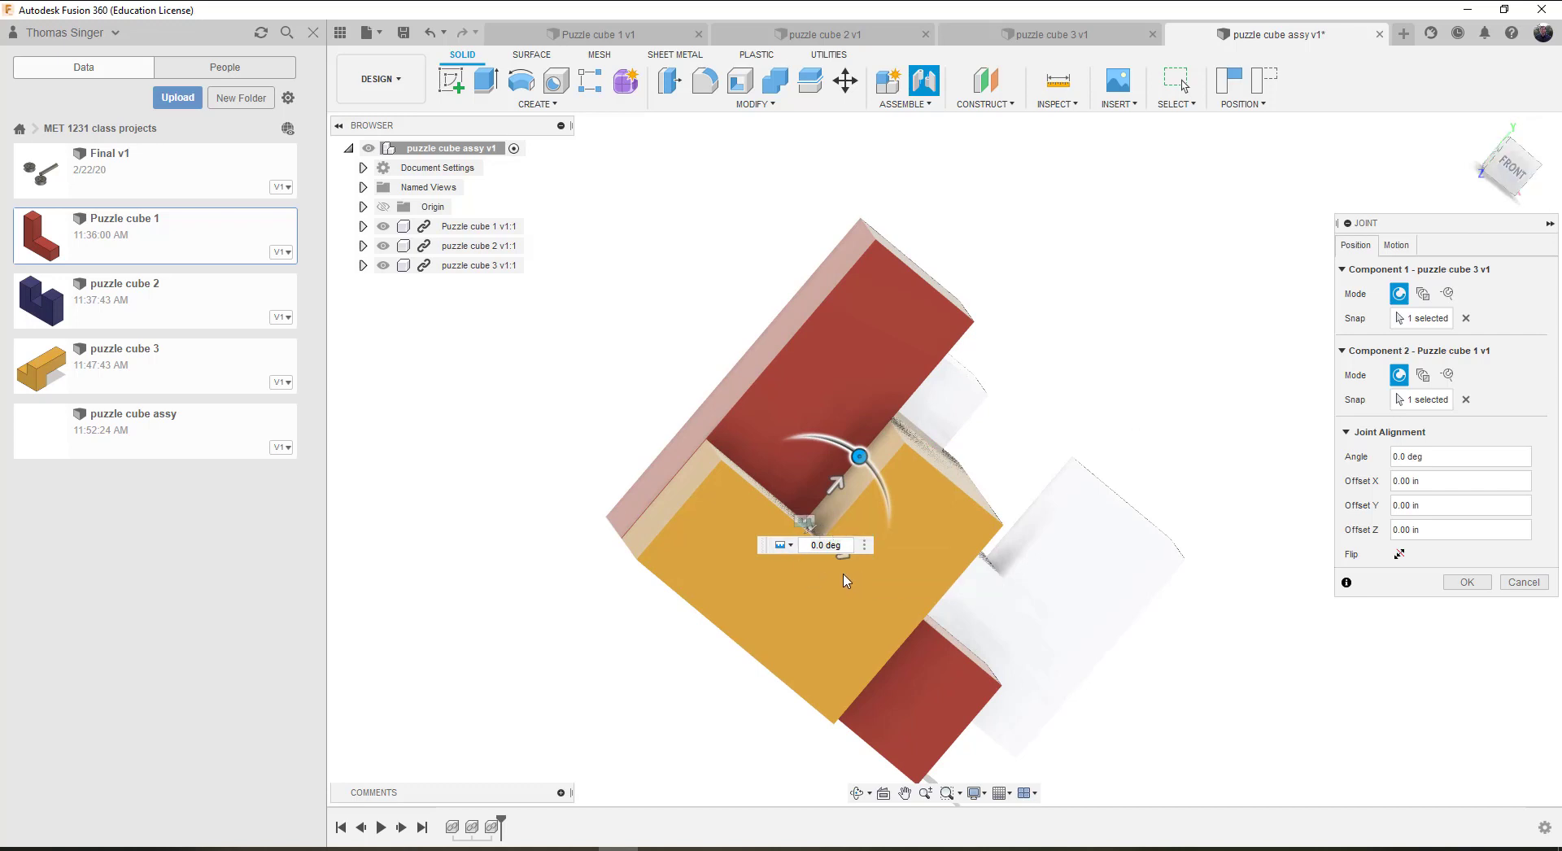
left_click(1466, 583)
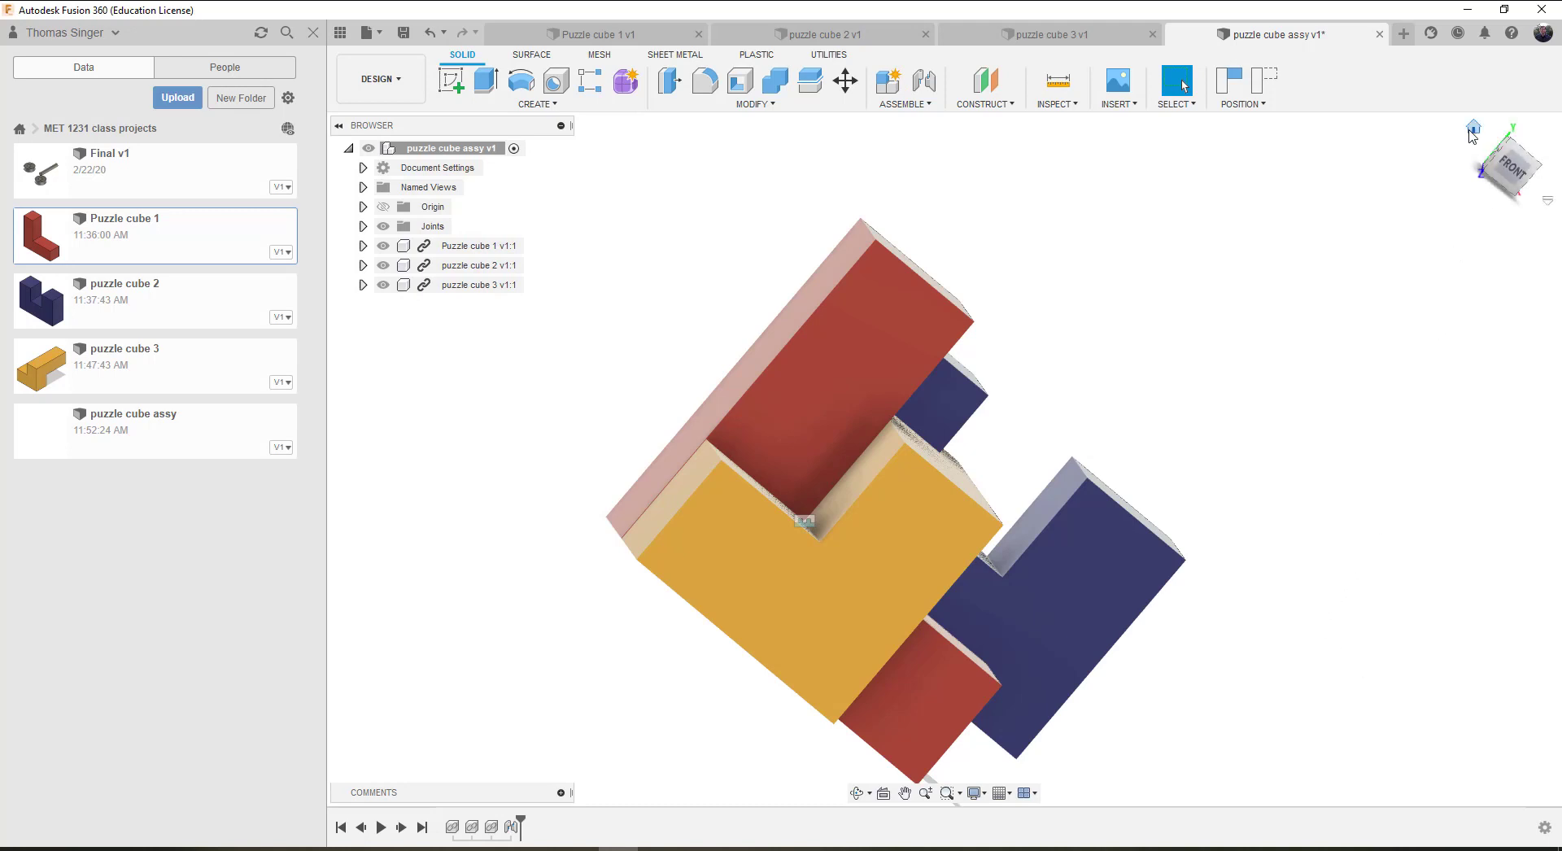
Step: Move the blue puzzle cube 2 component well away from the joined red and yellow pieces, leaving its notch accessible from behind
left_click(1473, 127)
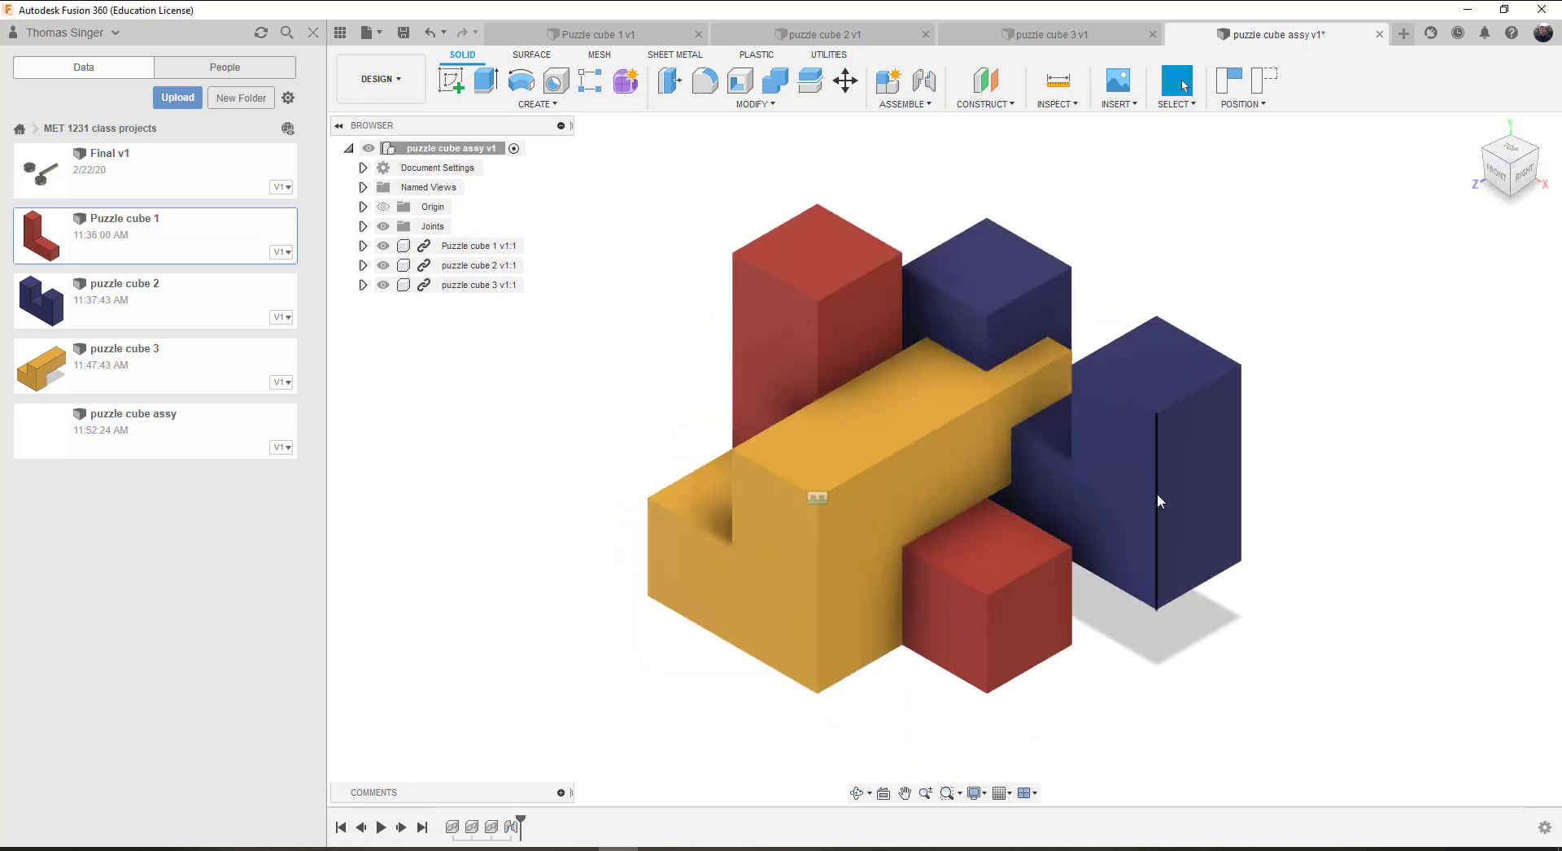
left_click_drag(1129, 458, 1398, 374)
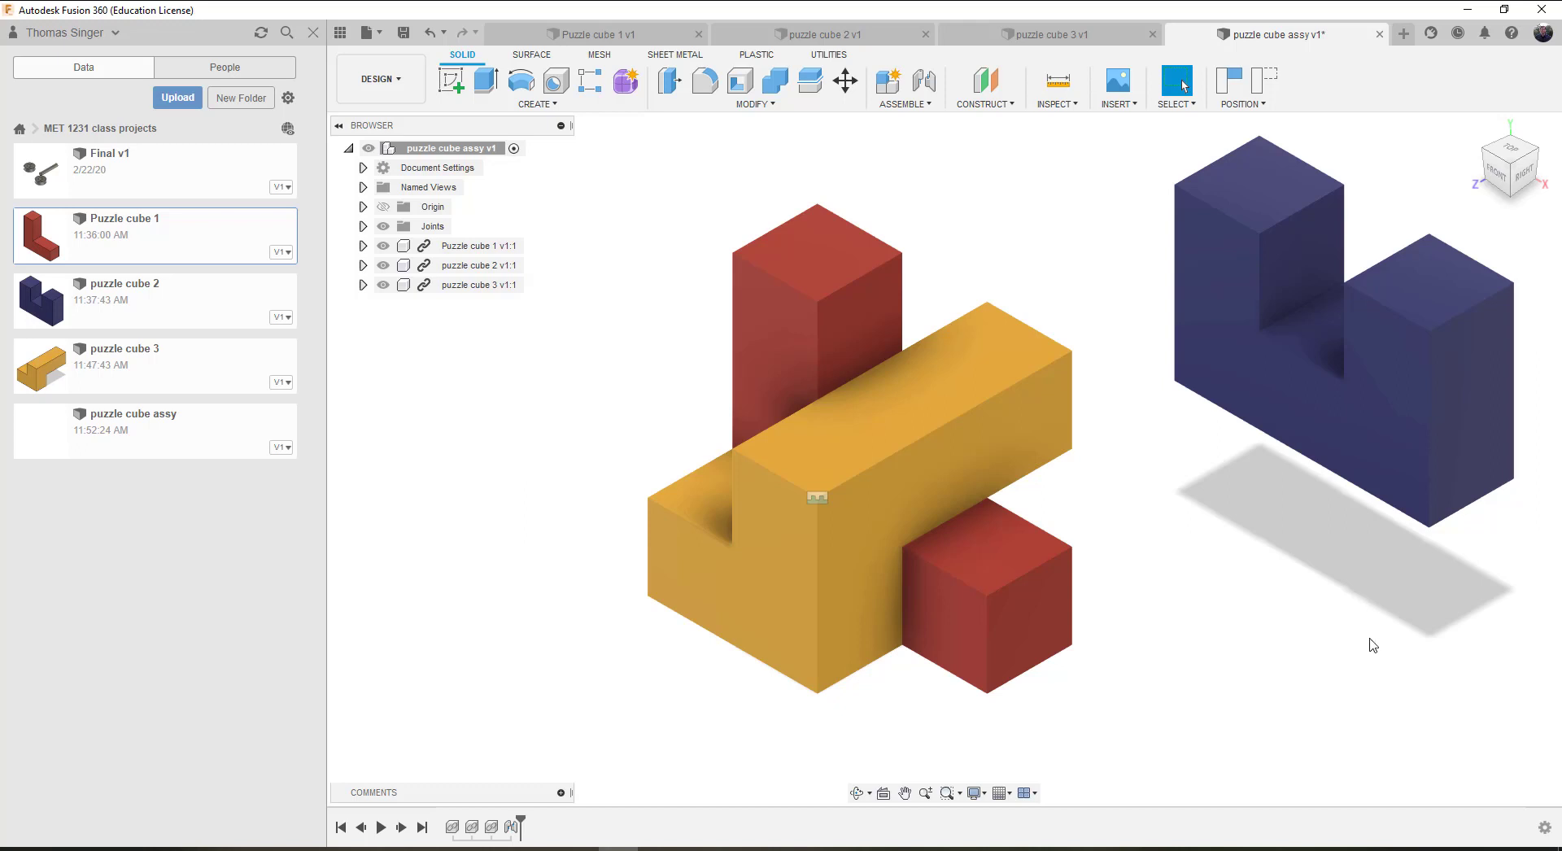
left_click(1537, 153)
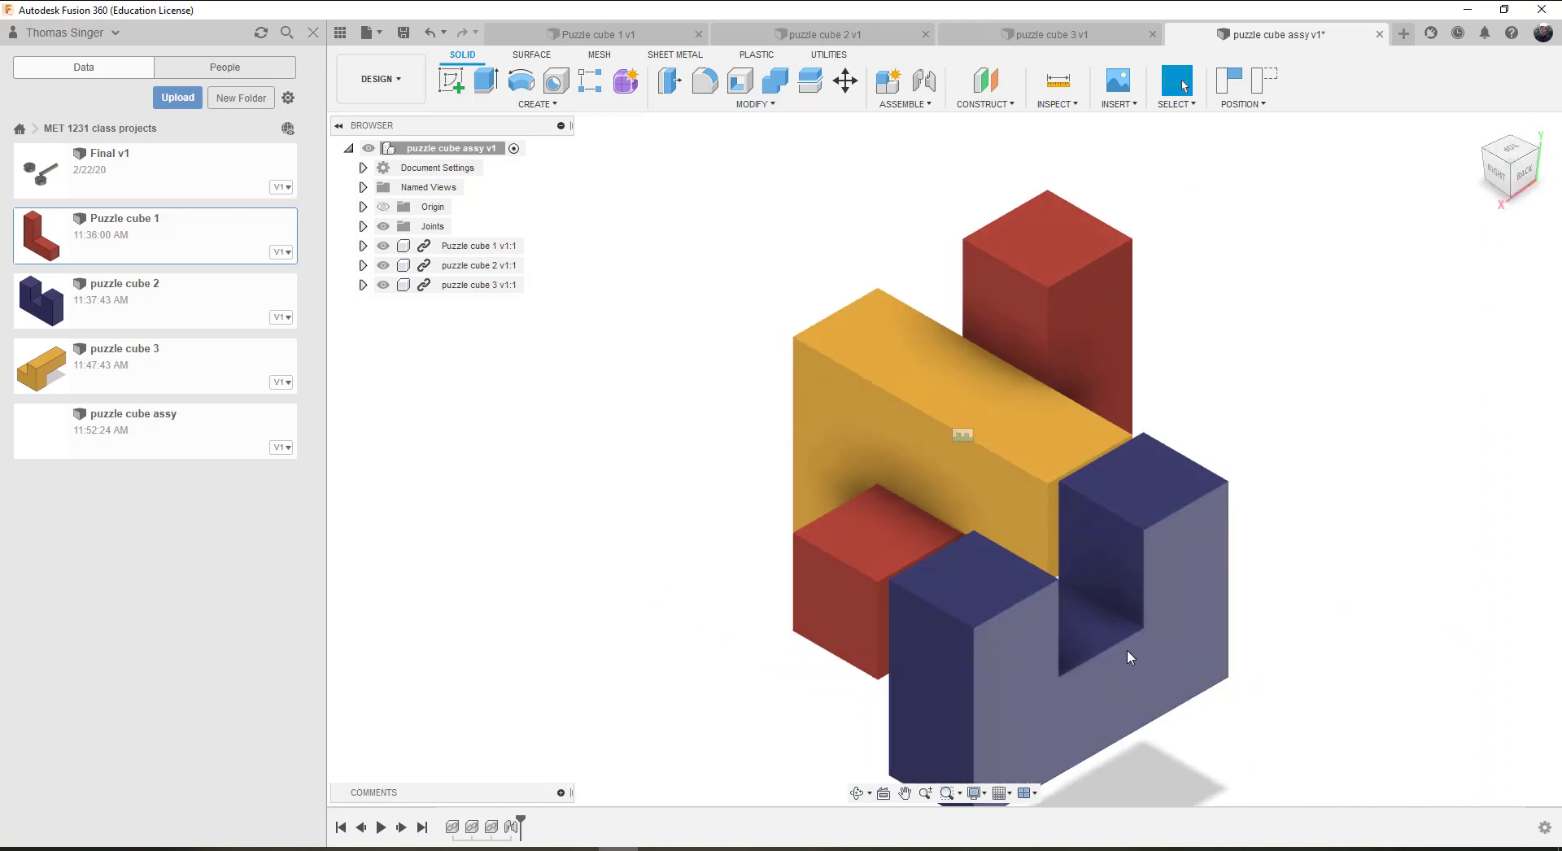
left_click_drag(1129, 657, 1485, 270)
left_click_drag(1438, 333, 1440, 334)
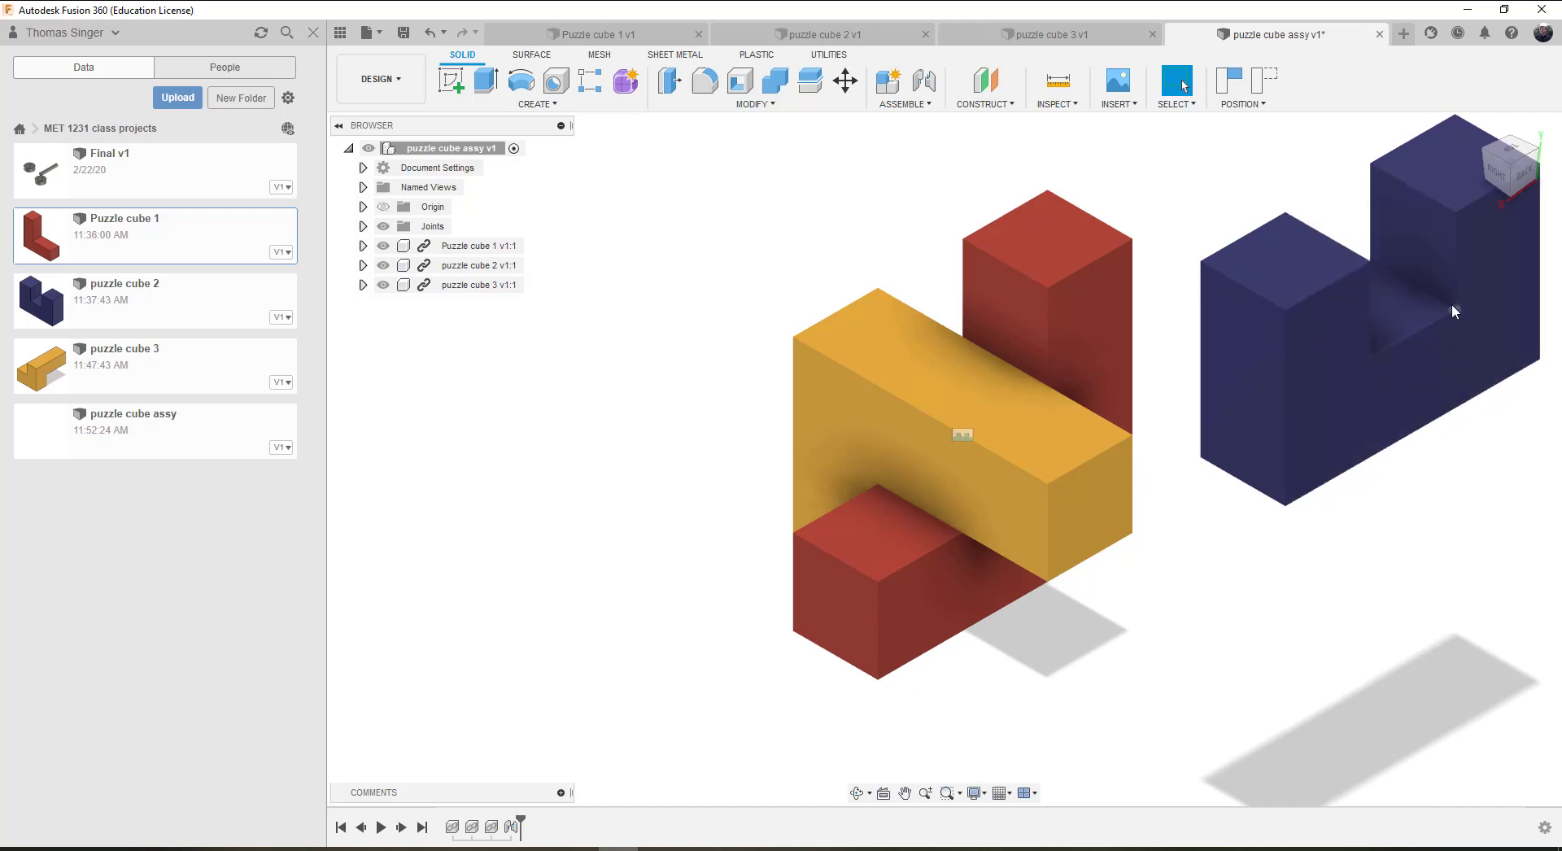
Step: Joint the upper corner of the yellow arm's end face to the blue notch's matching upper corner, with 0 deg angle and zero offsets
left_click(924, 80)
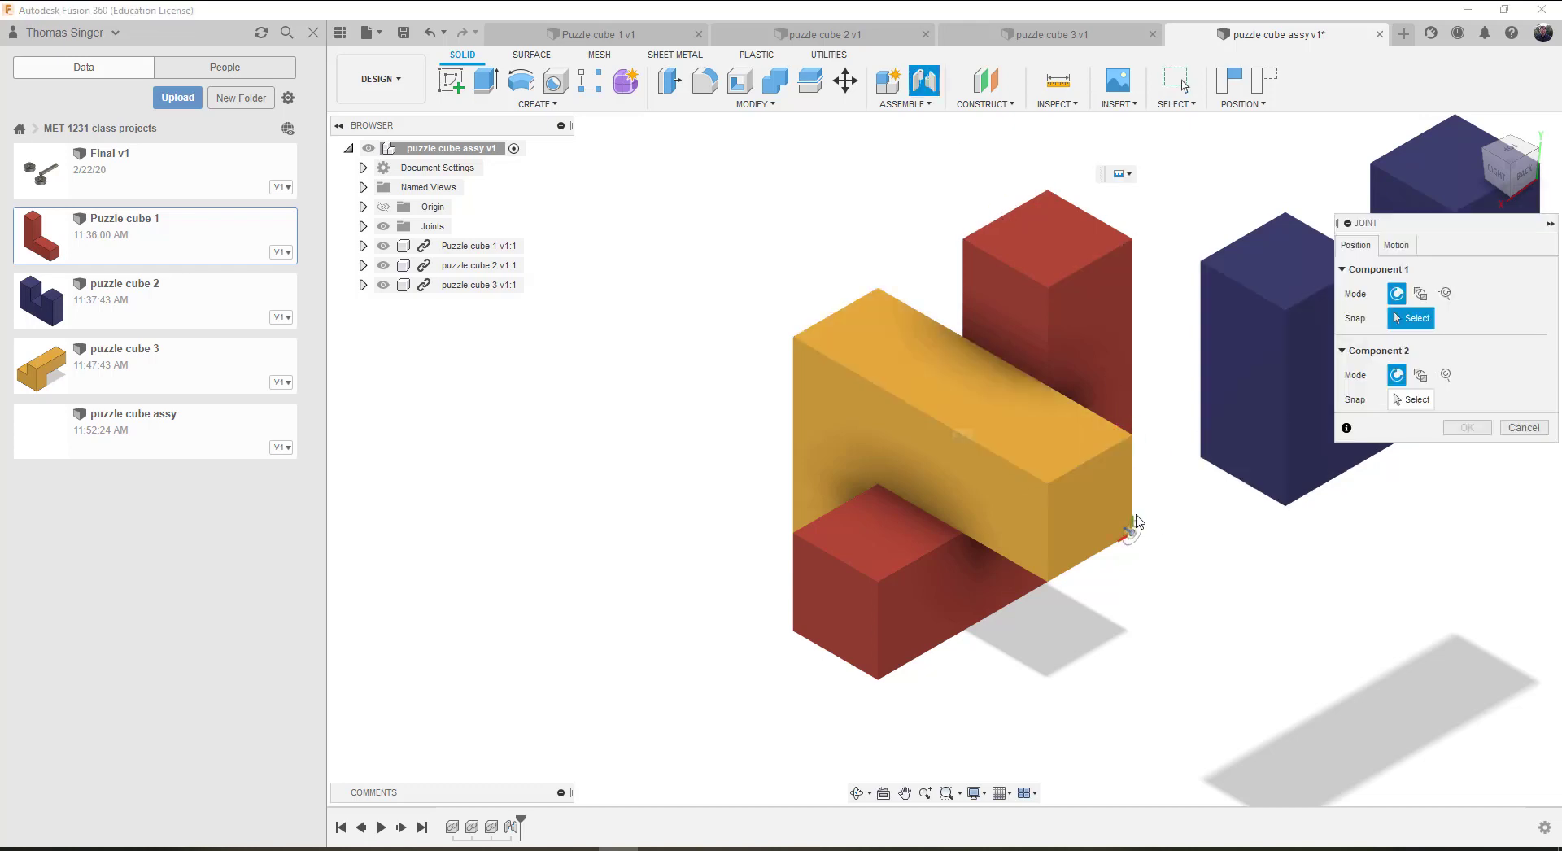
left_click(1131, 437)
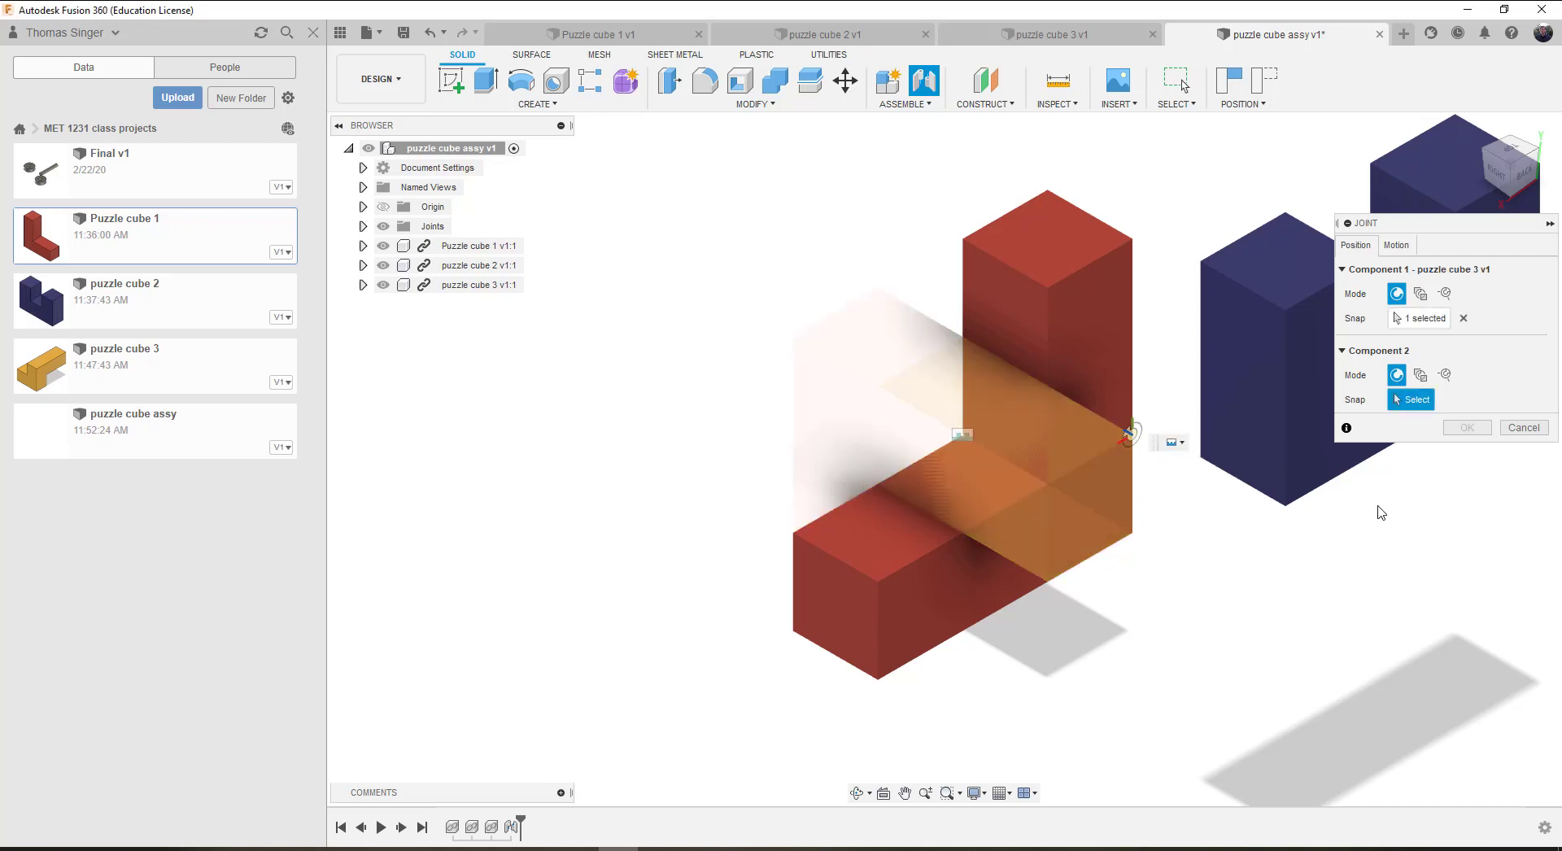
scroll(1307, 570, "down", 5)
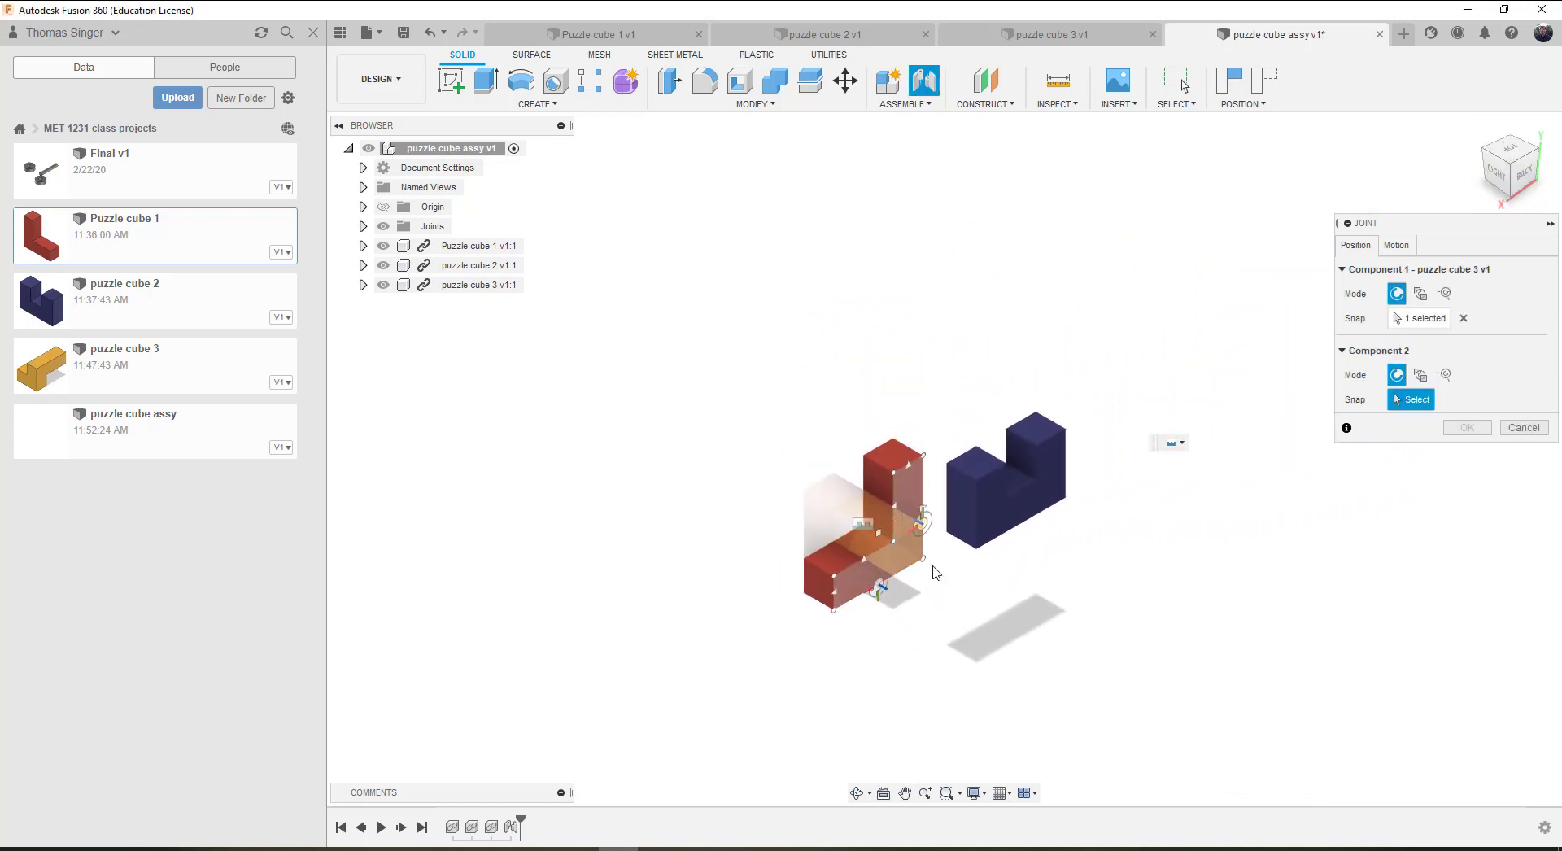
scroll(1026, 556, "up", 4)
scroll(1029, 496, "up", 3)
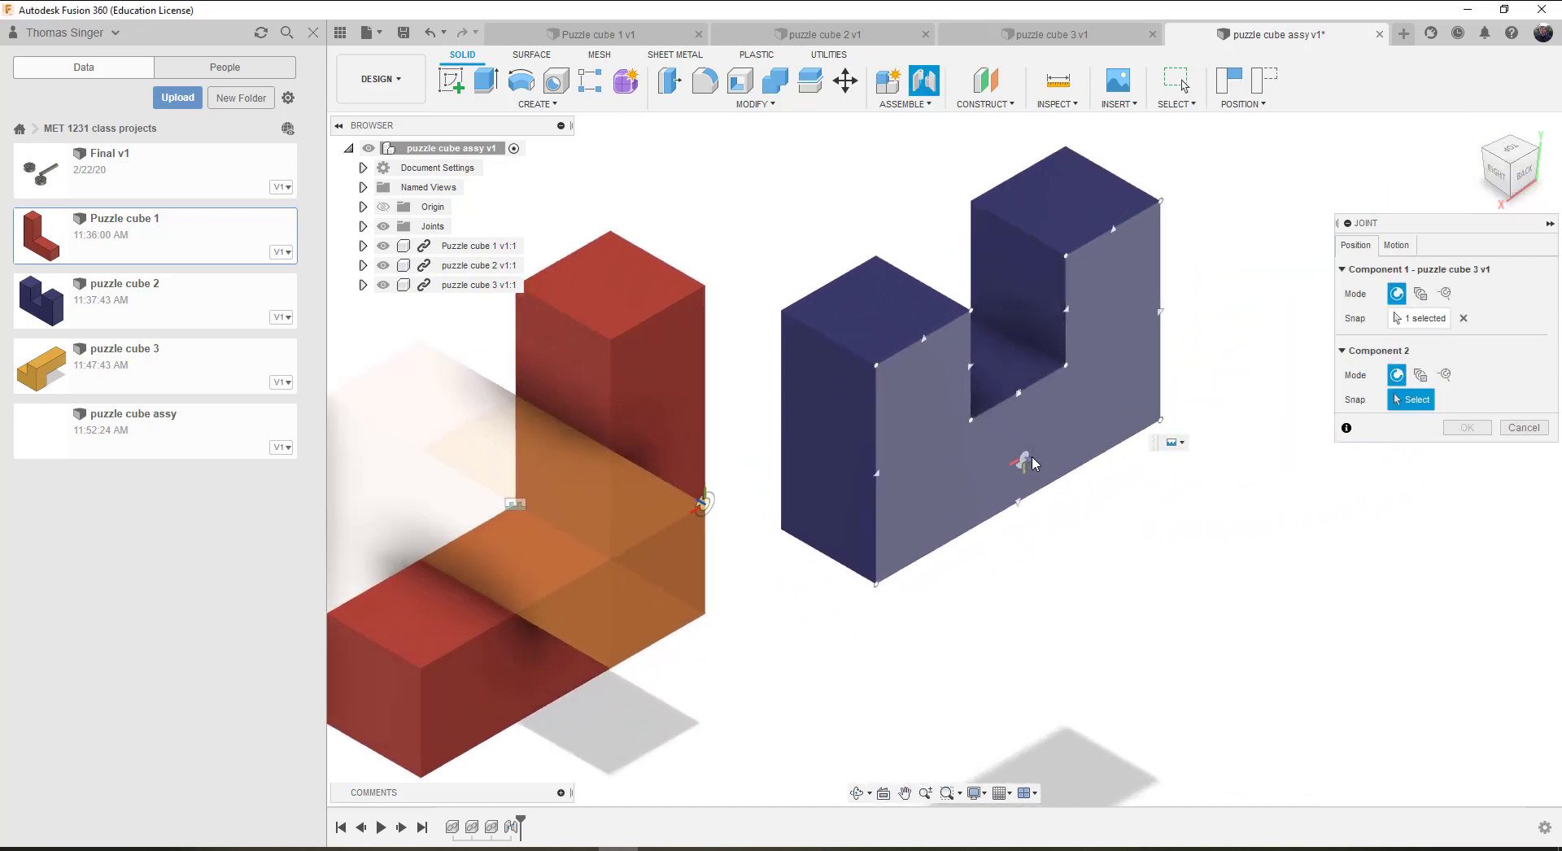
left_click(1066, 259)
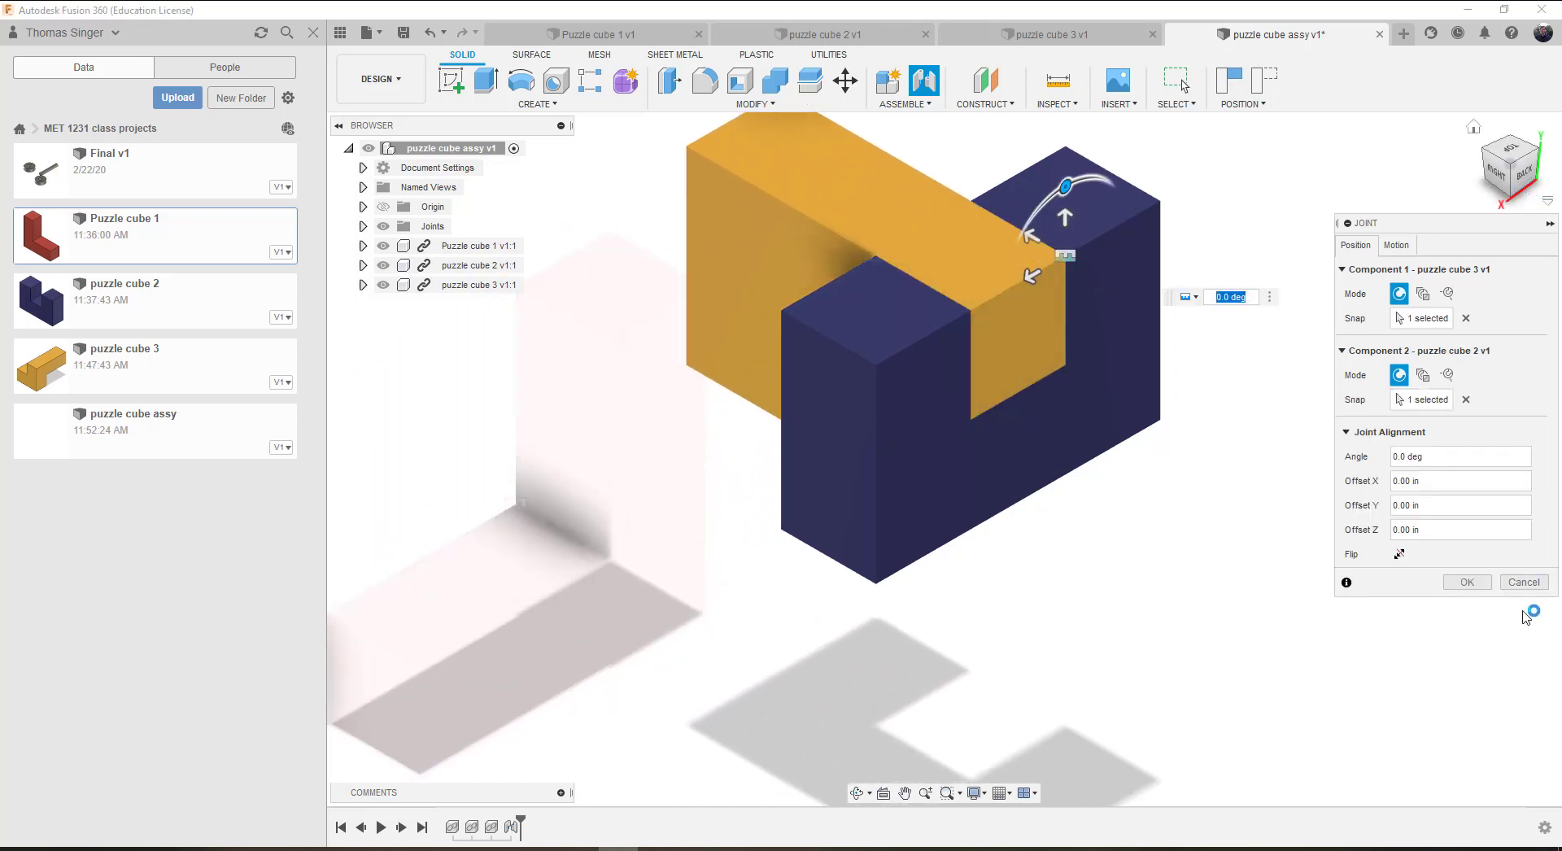
left_click(1469, 581)
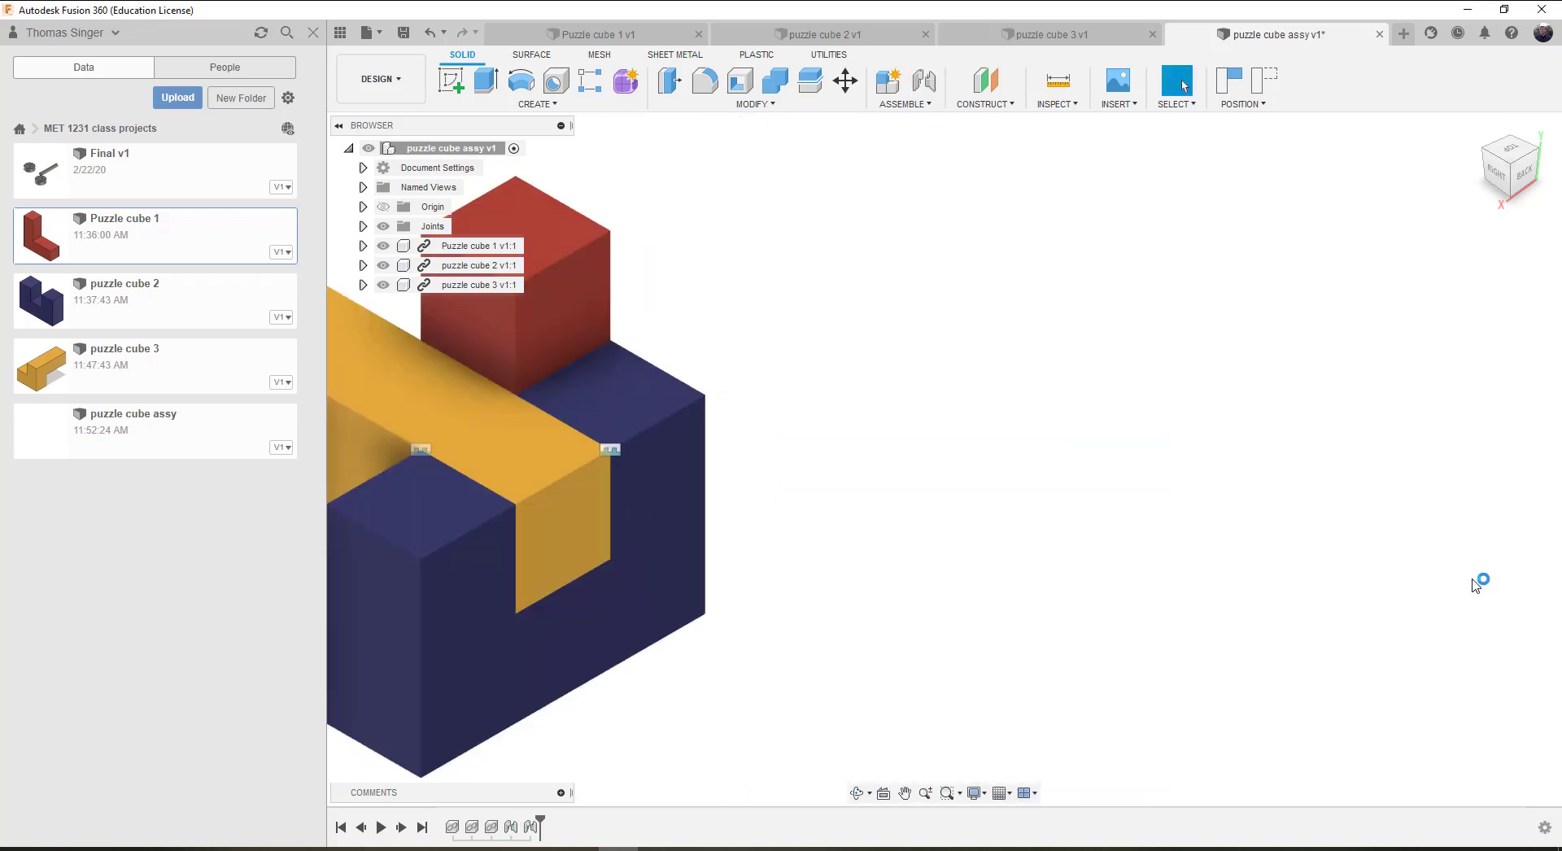
scroll(990, 433, "down", 2)
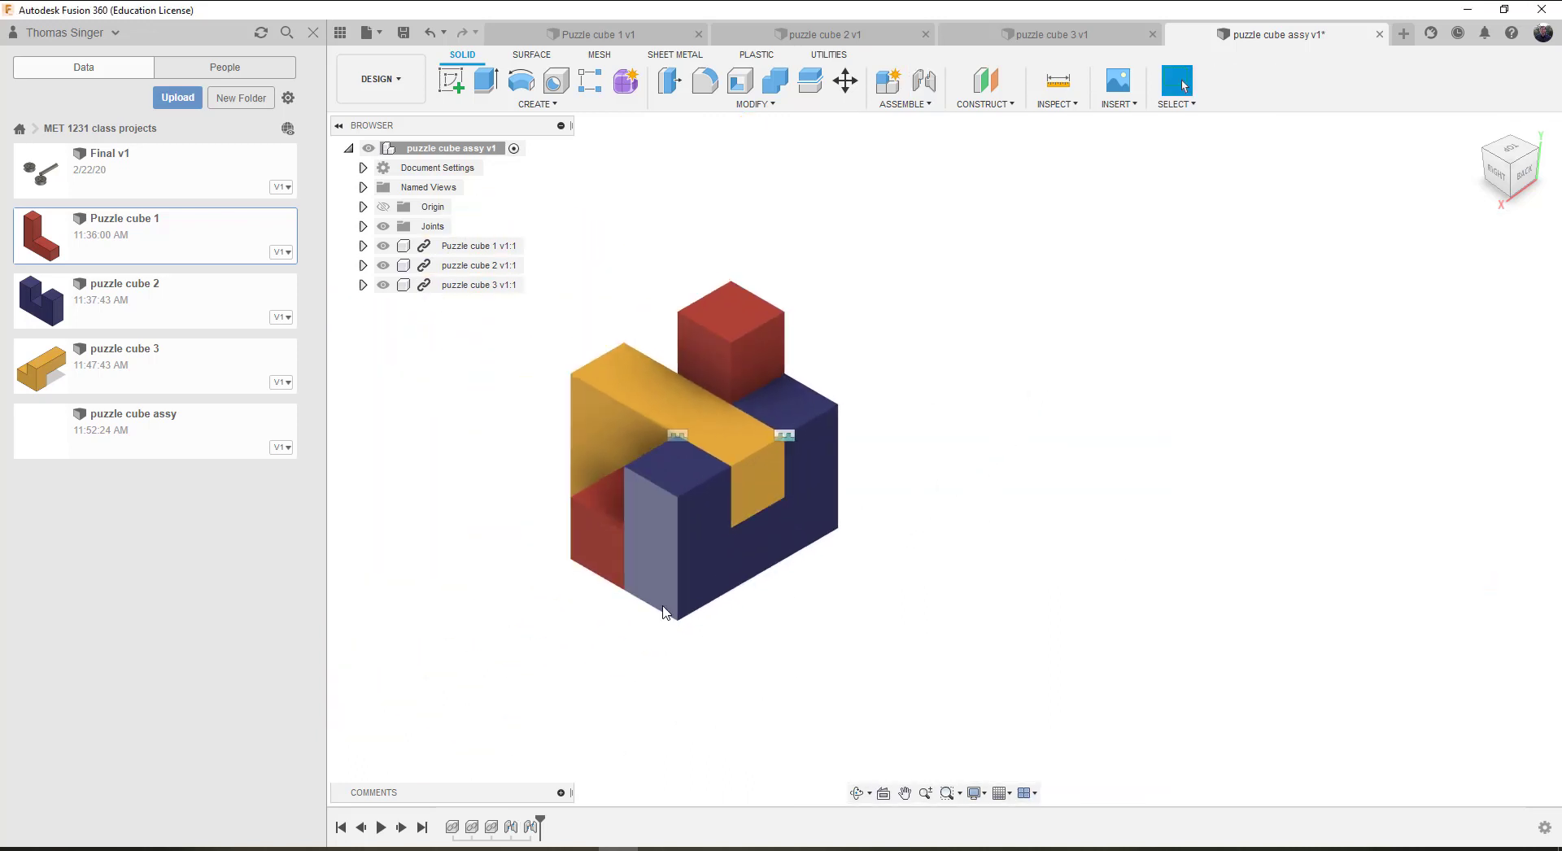
scroll(650, 625, "up", 2)
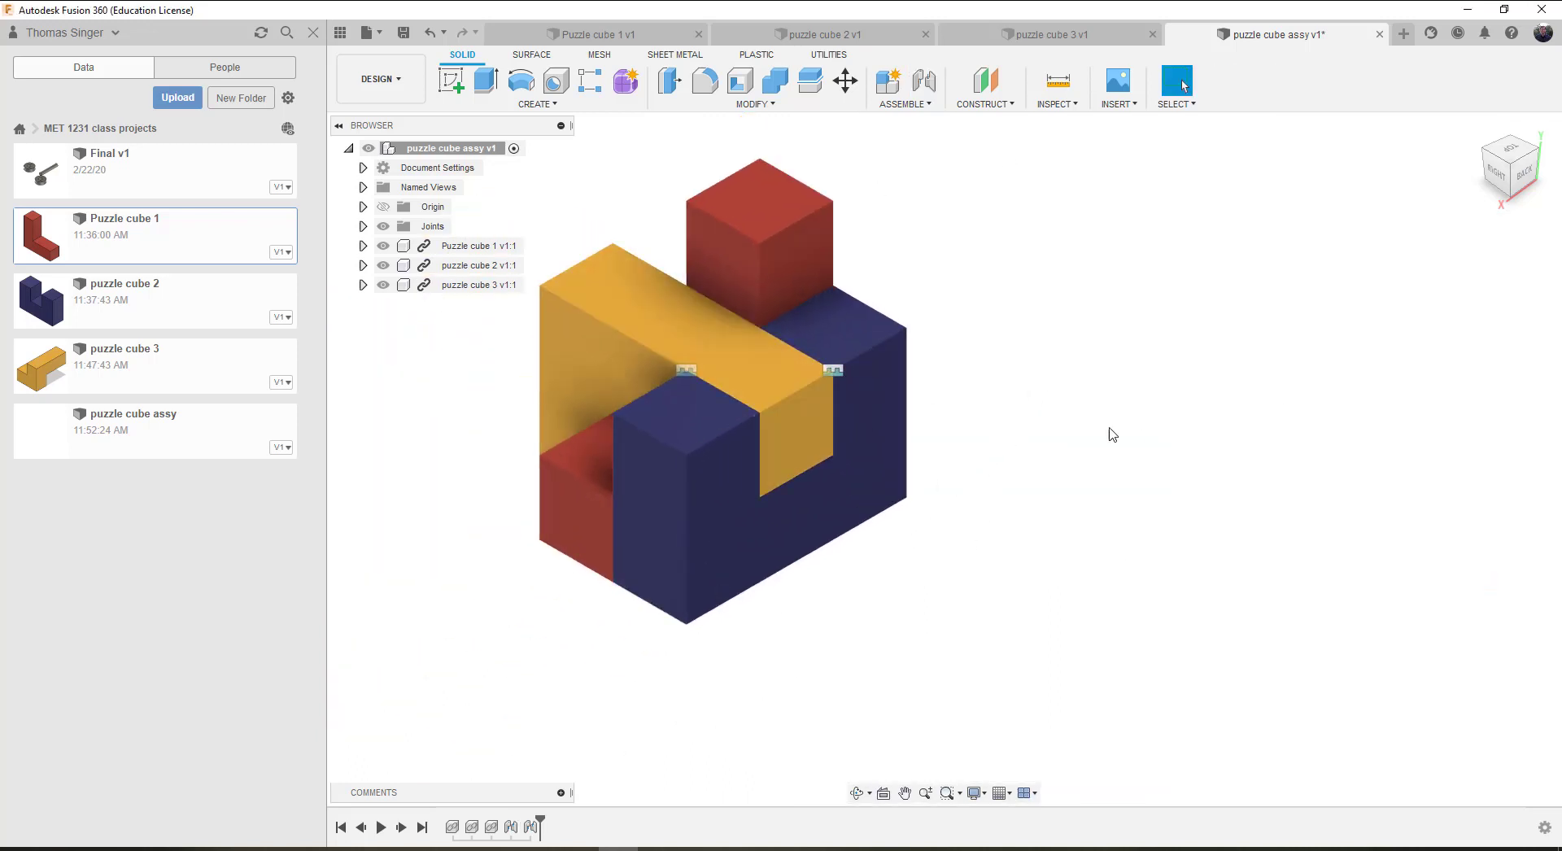
Step: Return to the home view and save the assembly with the version description "assembly"
mouse_move(1479, 131)
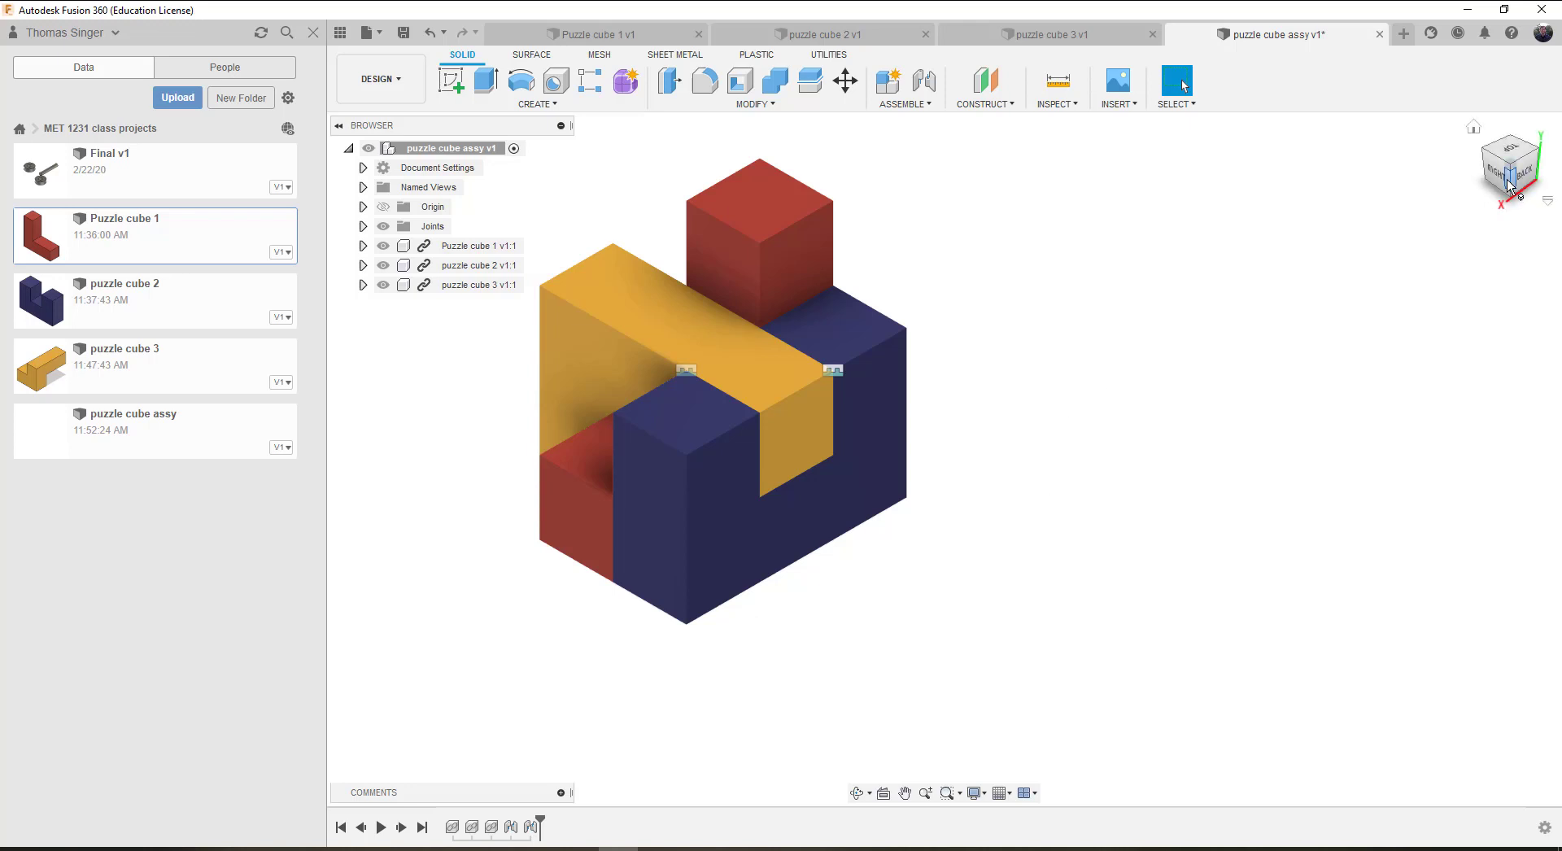
left_click(1476, 127)
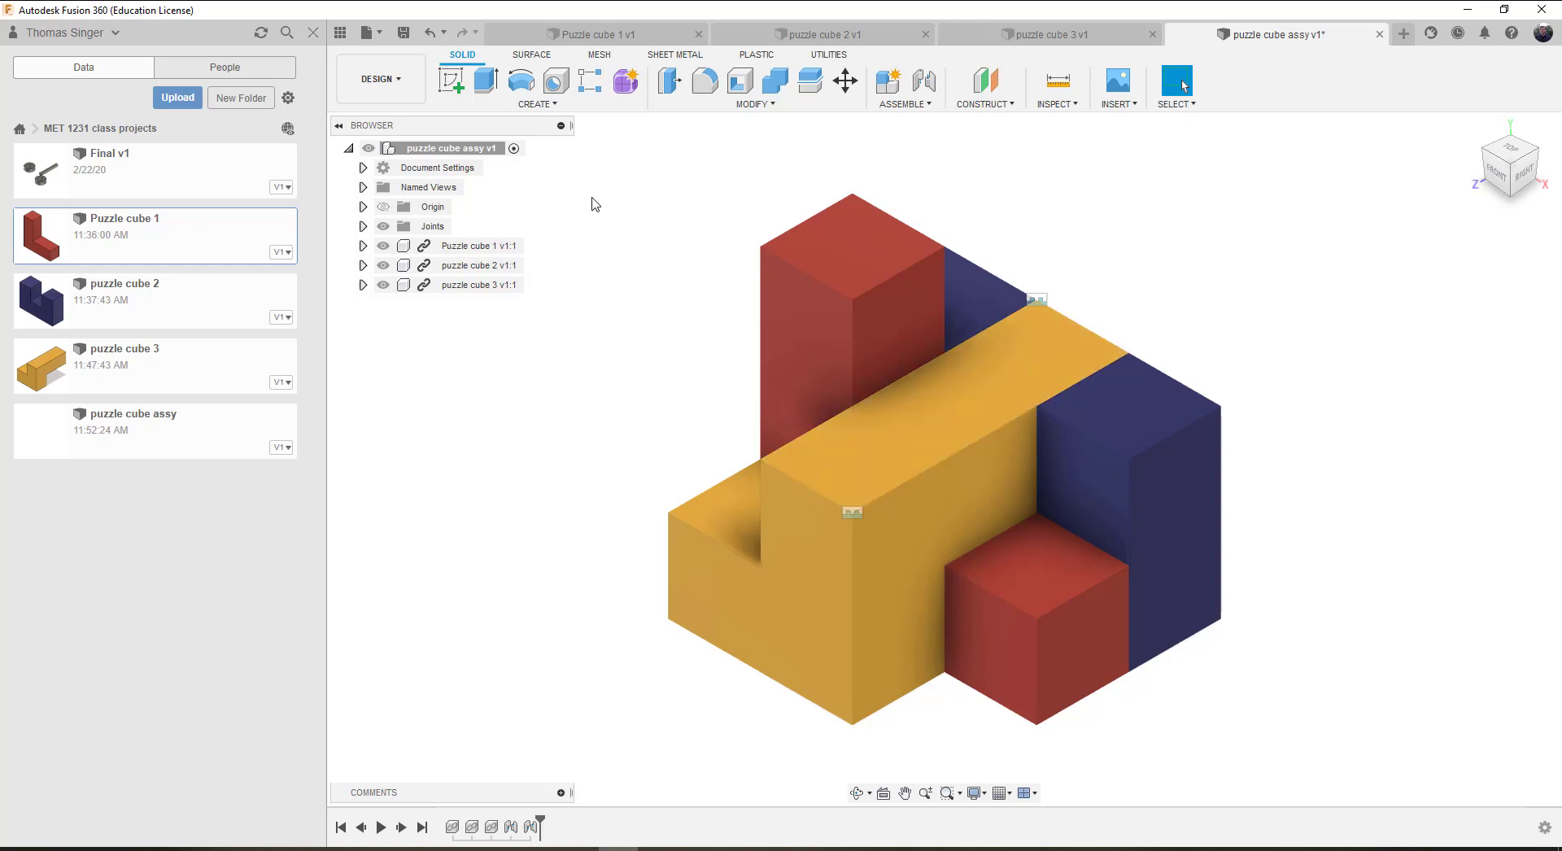
left_click(405, 34)
left_click(807, 418)
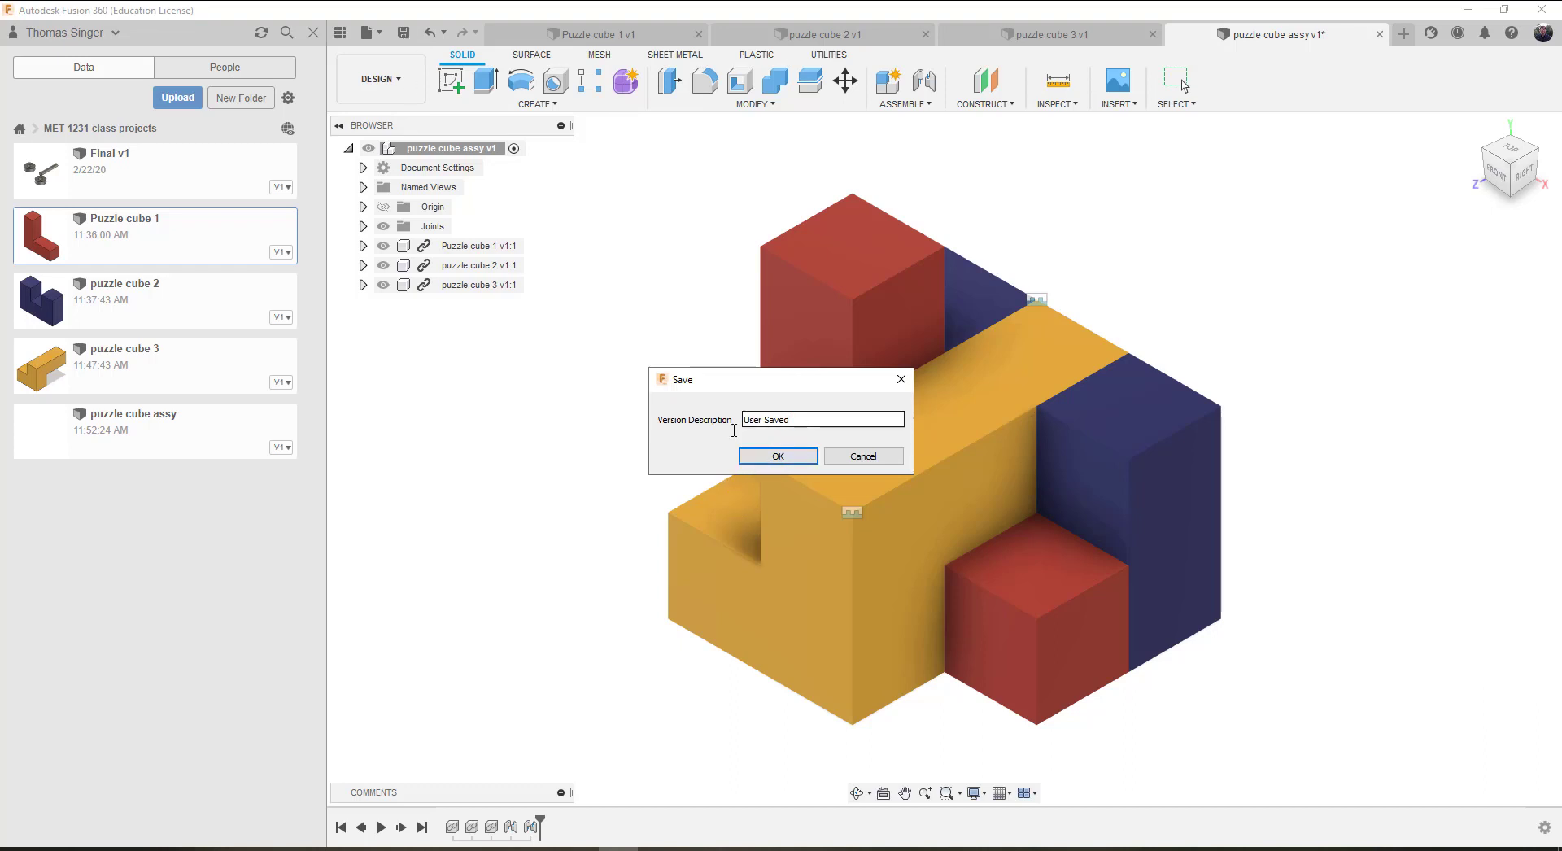
left_click_drag(812, 421, 697, 422)
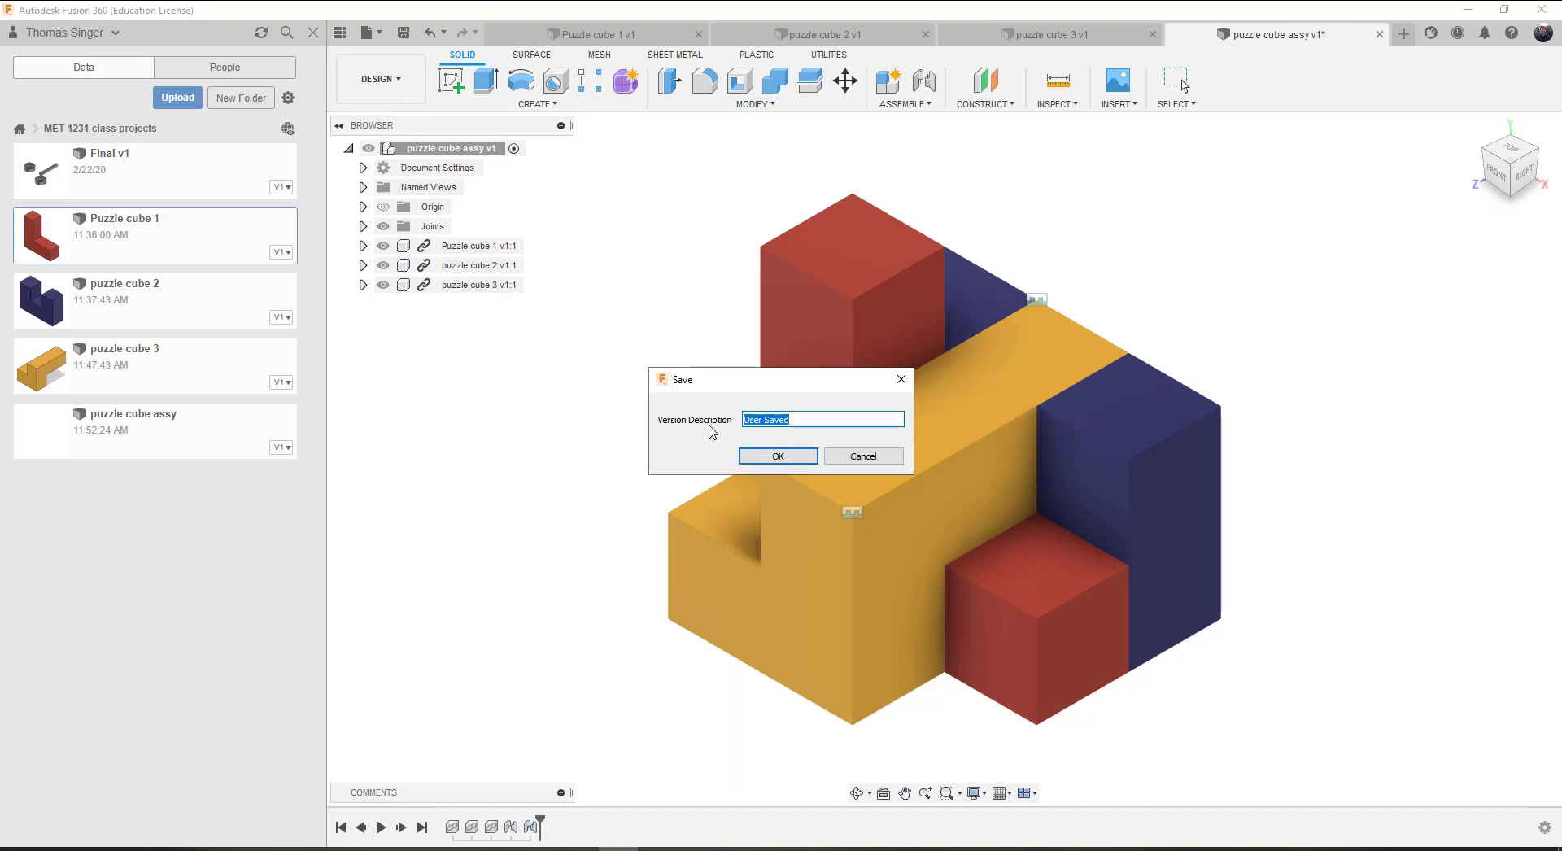
type("assembly")
key("Return")
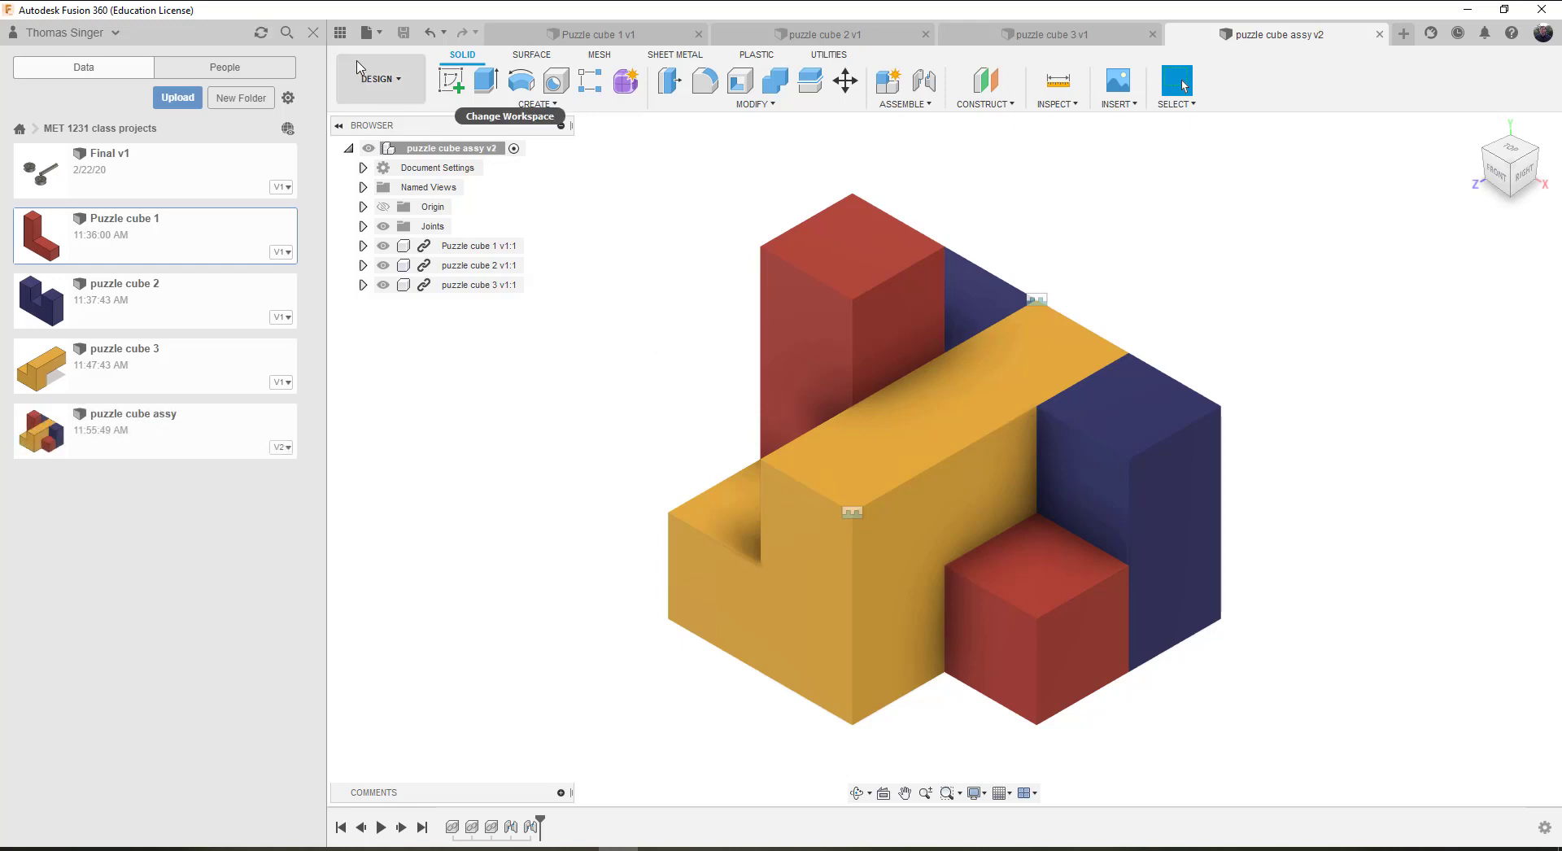
Step: Hide the data panel and switch to the Animation workspace, recording a zoomed-out view at timeline position 1.0
left_click(341, 36)
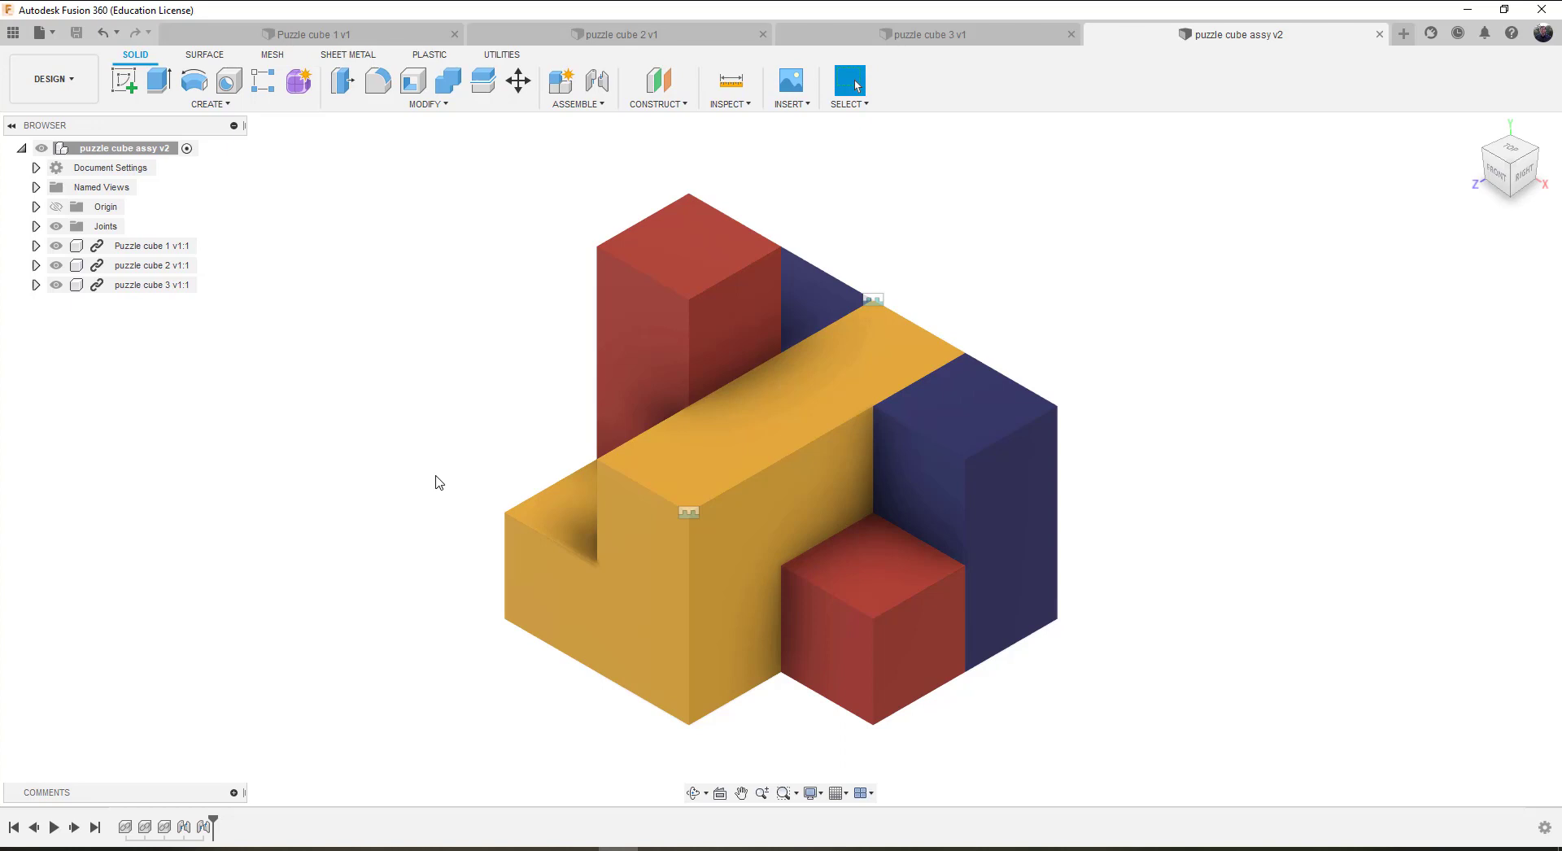
left_click(75, 84)
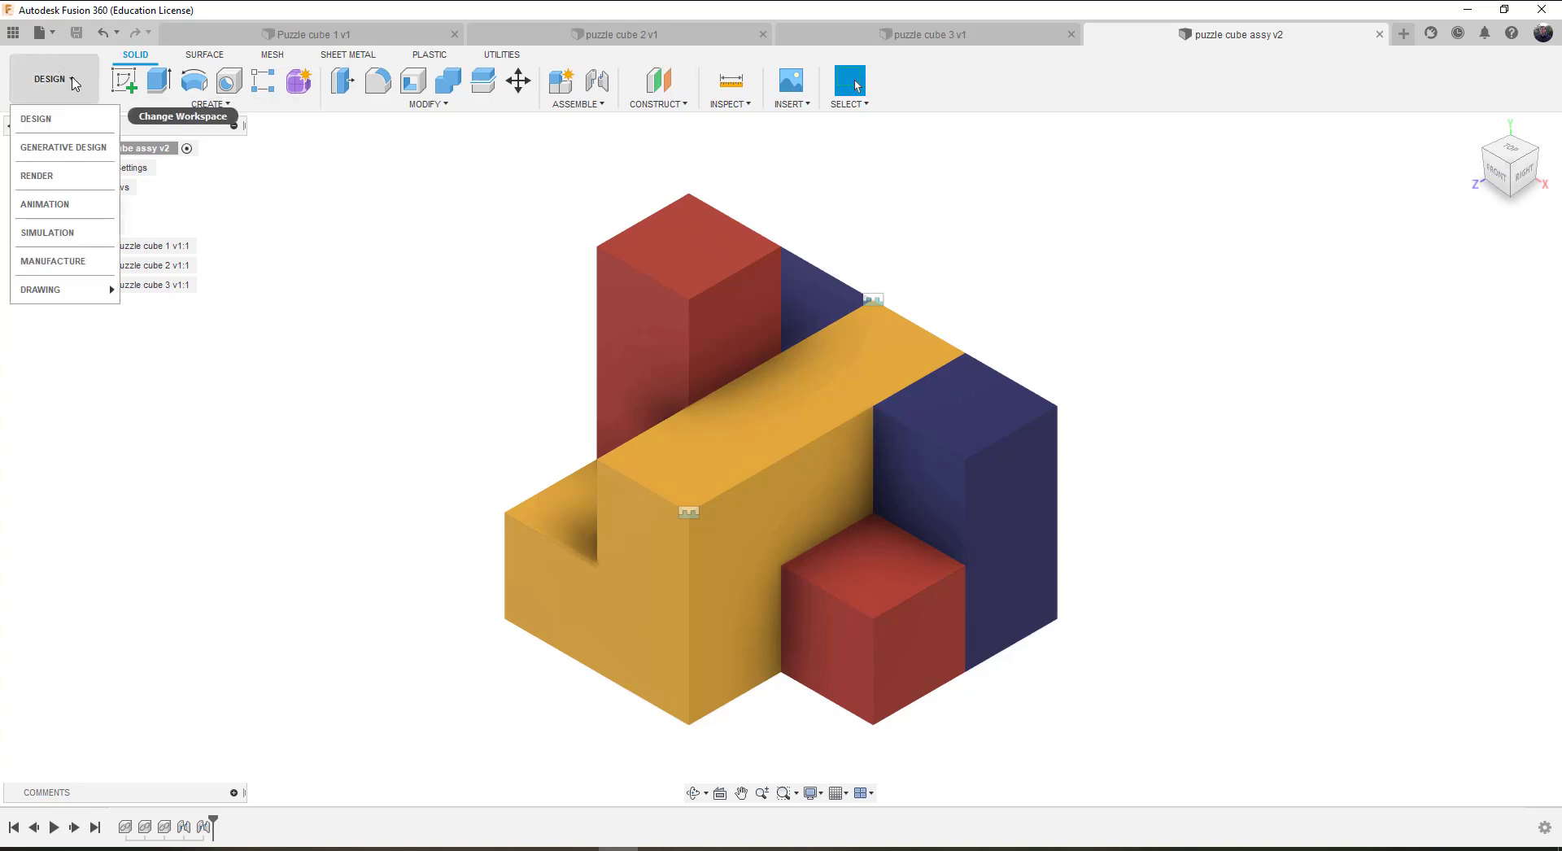
left_click(48, 205)
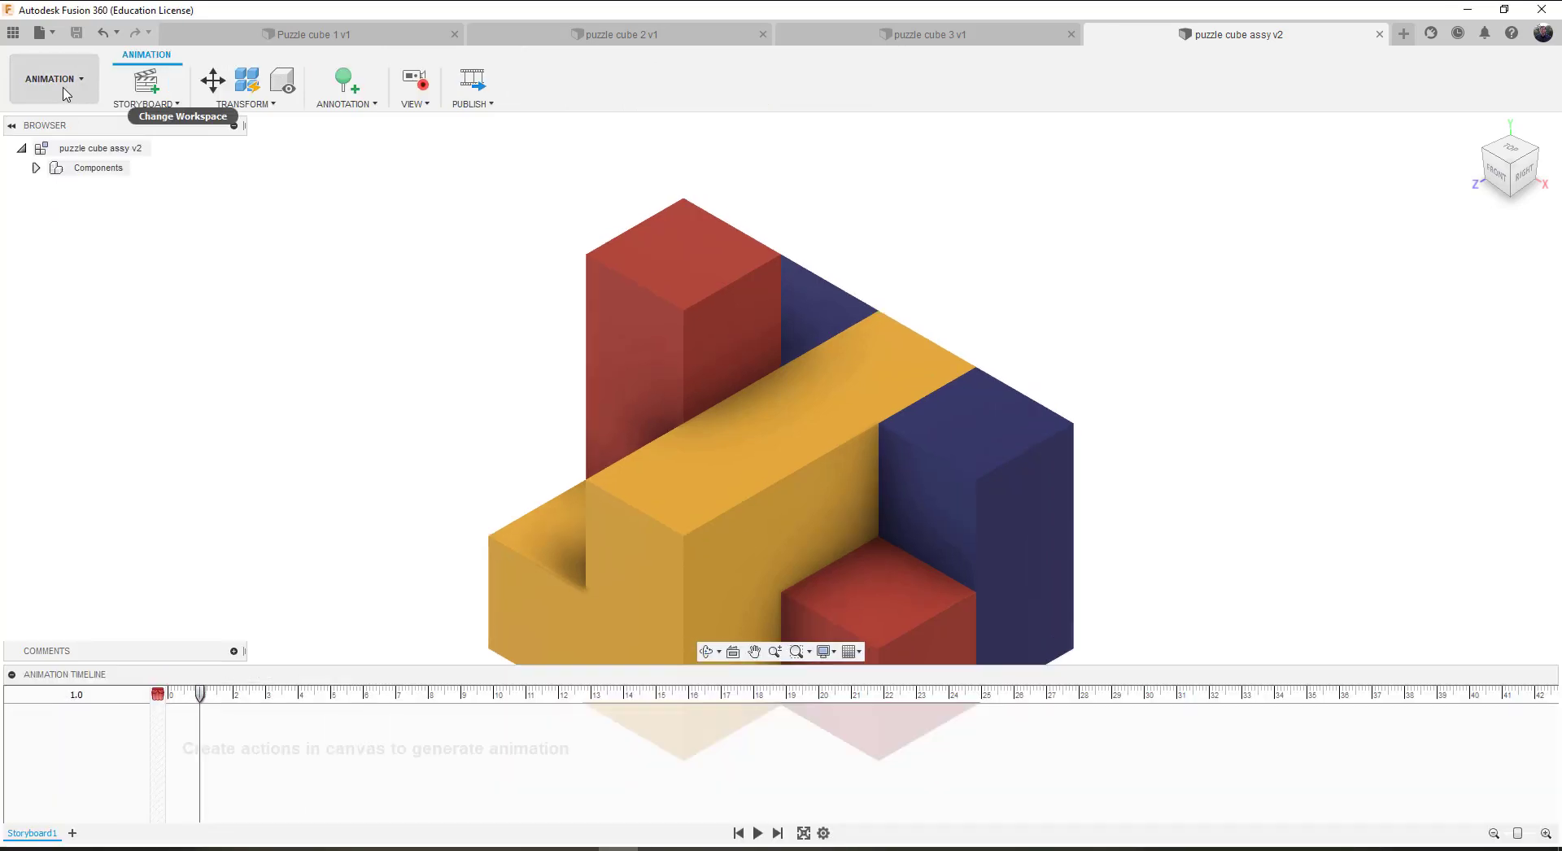
scroll(468, 350, "down", 5)
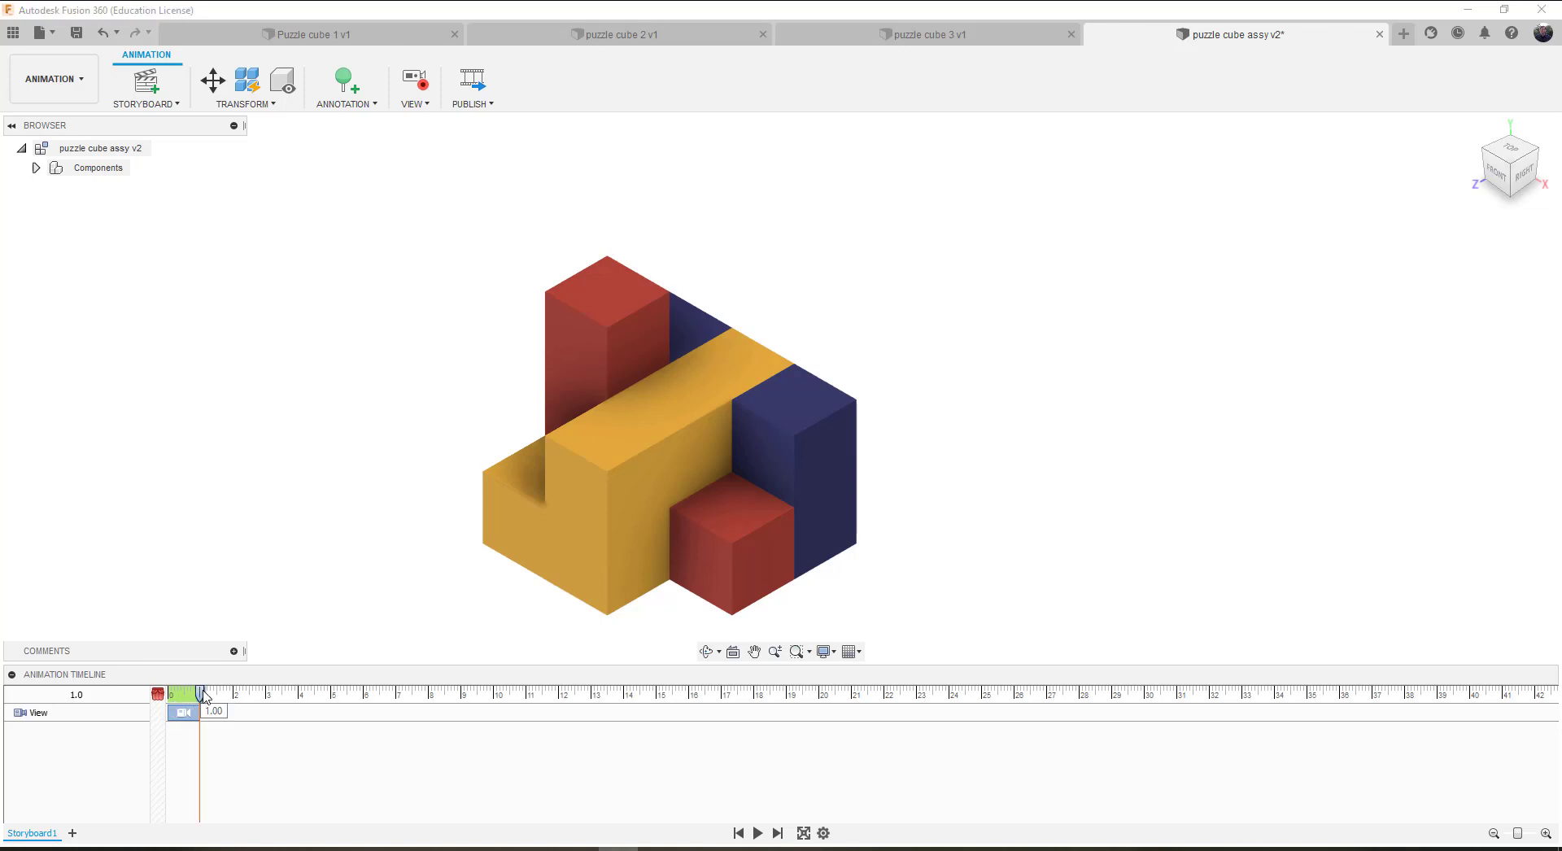
Step: Advance the animation playhead to 5.1 and raise the yellow piece 2.50 in along Y with Transform Components
left_click_drag(203, 694, 335, 696)
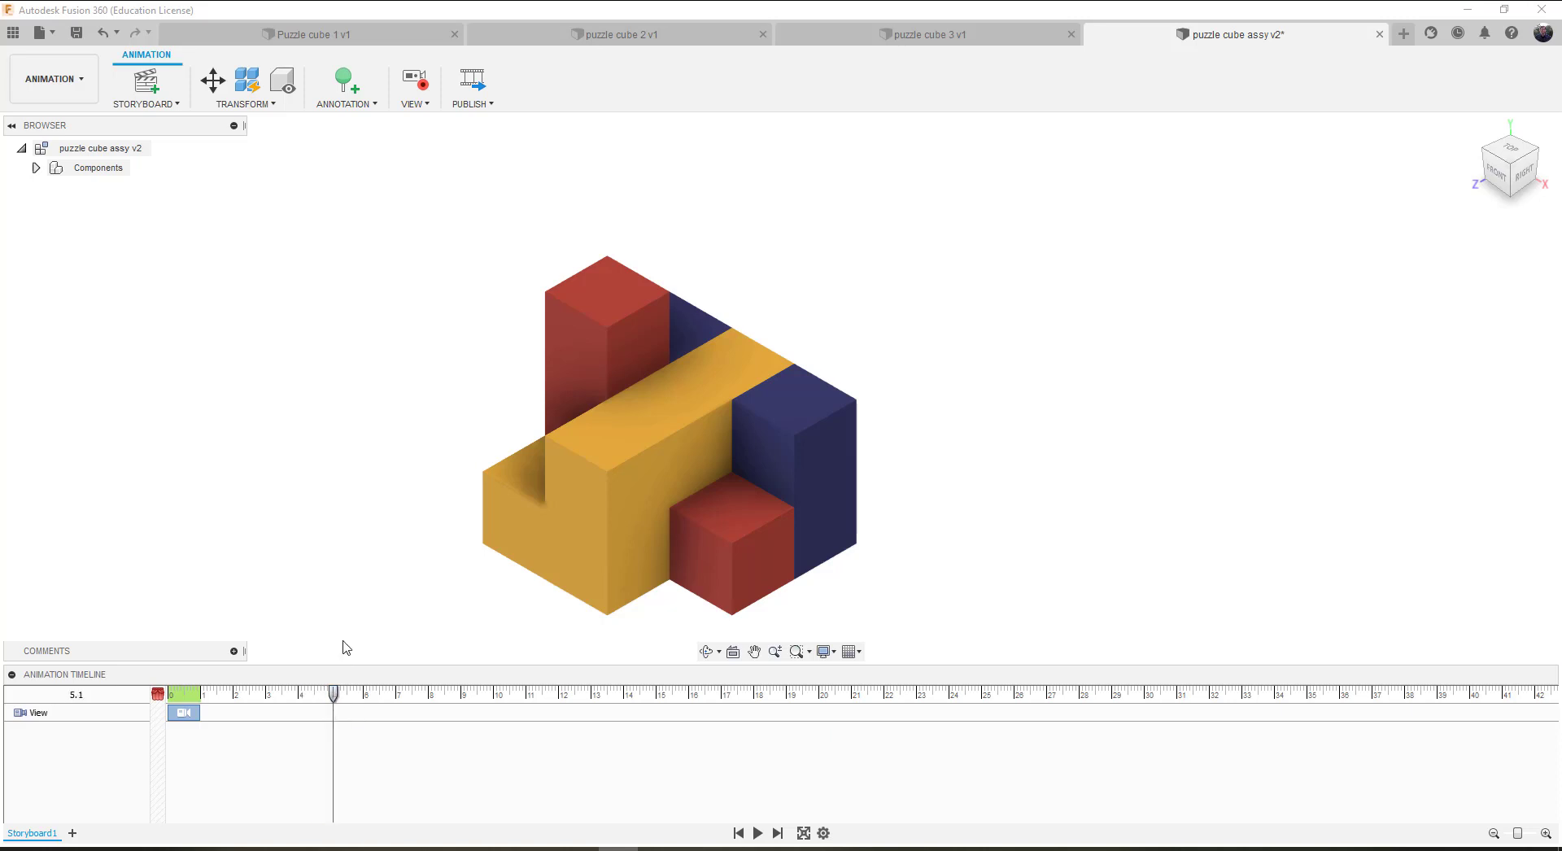
left_click(214, 82)
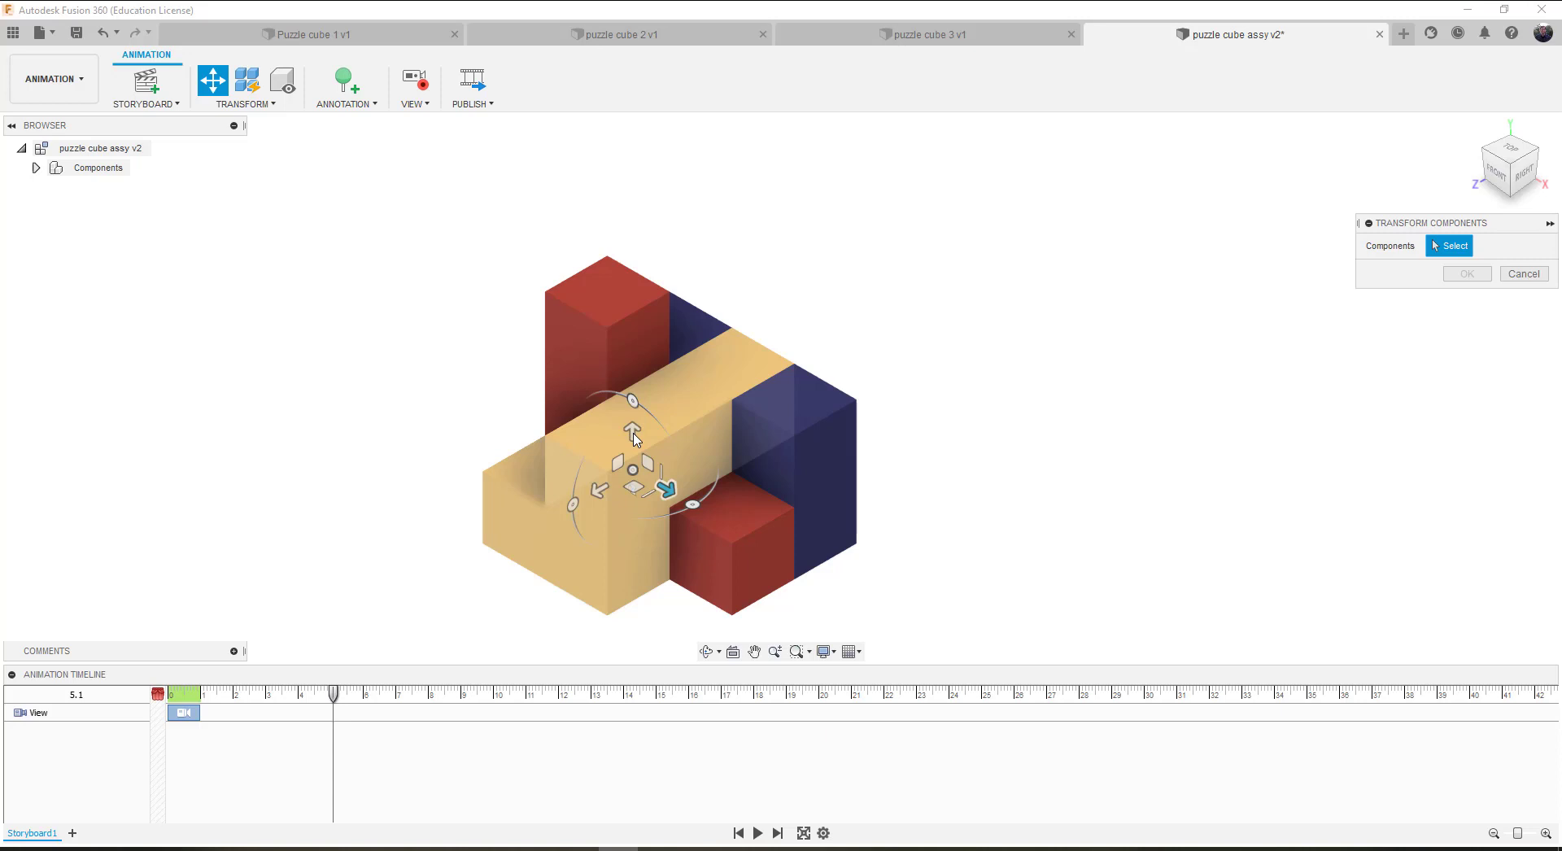
left_click(574, 454)
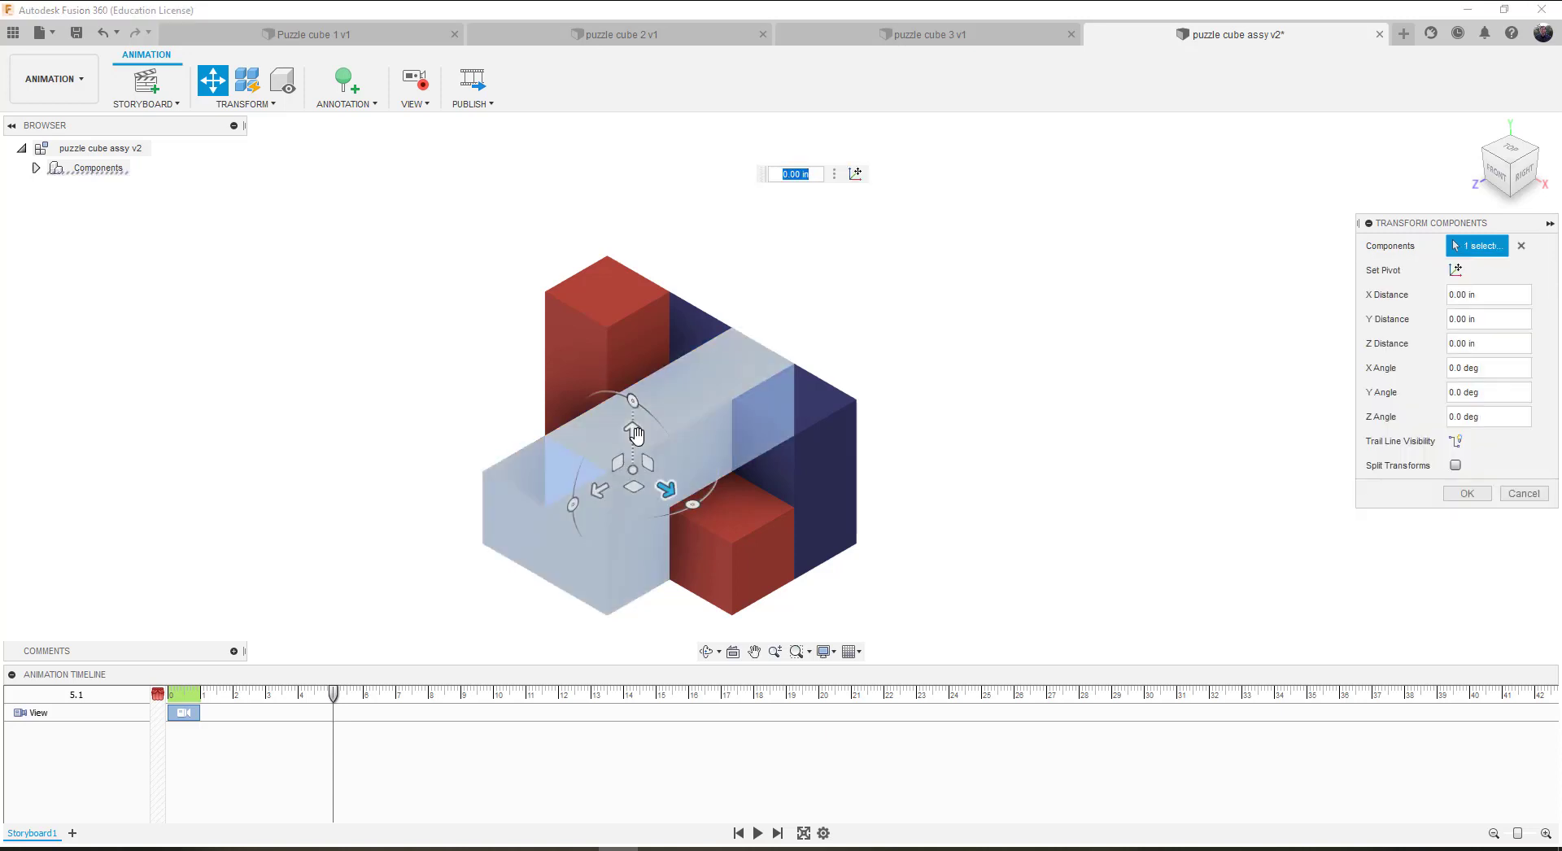
left_click_drag(633, 430, 593, 201)
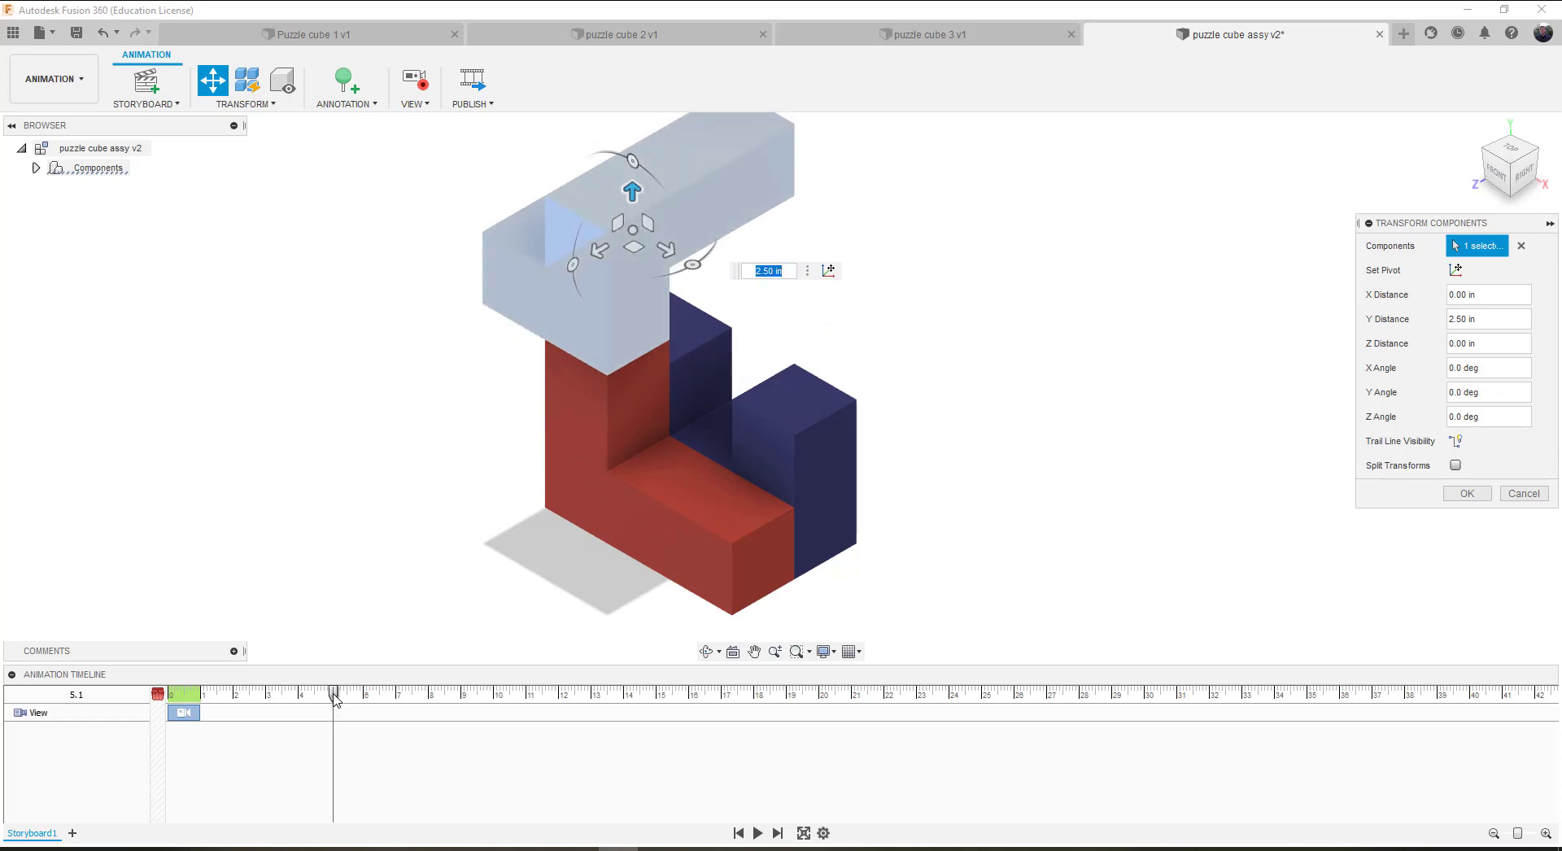
Step: With the playhead at 9.2, move the yellow piece 4.20 in along Z, and advance the playhead to 14.1
left_click_drag(333, 693, 473, 691)
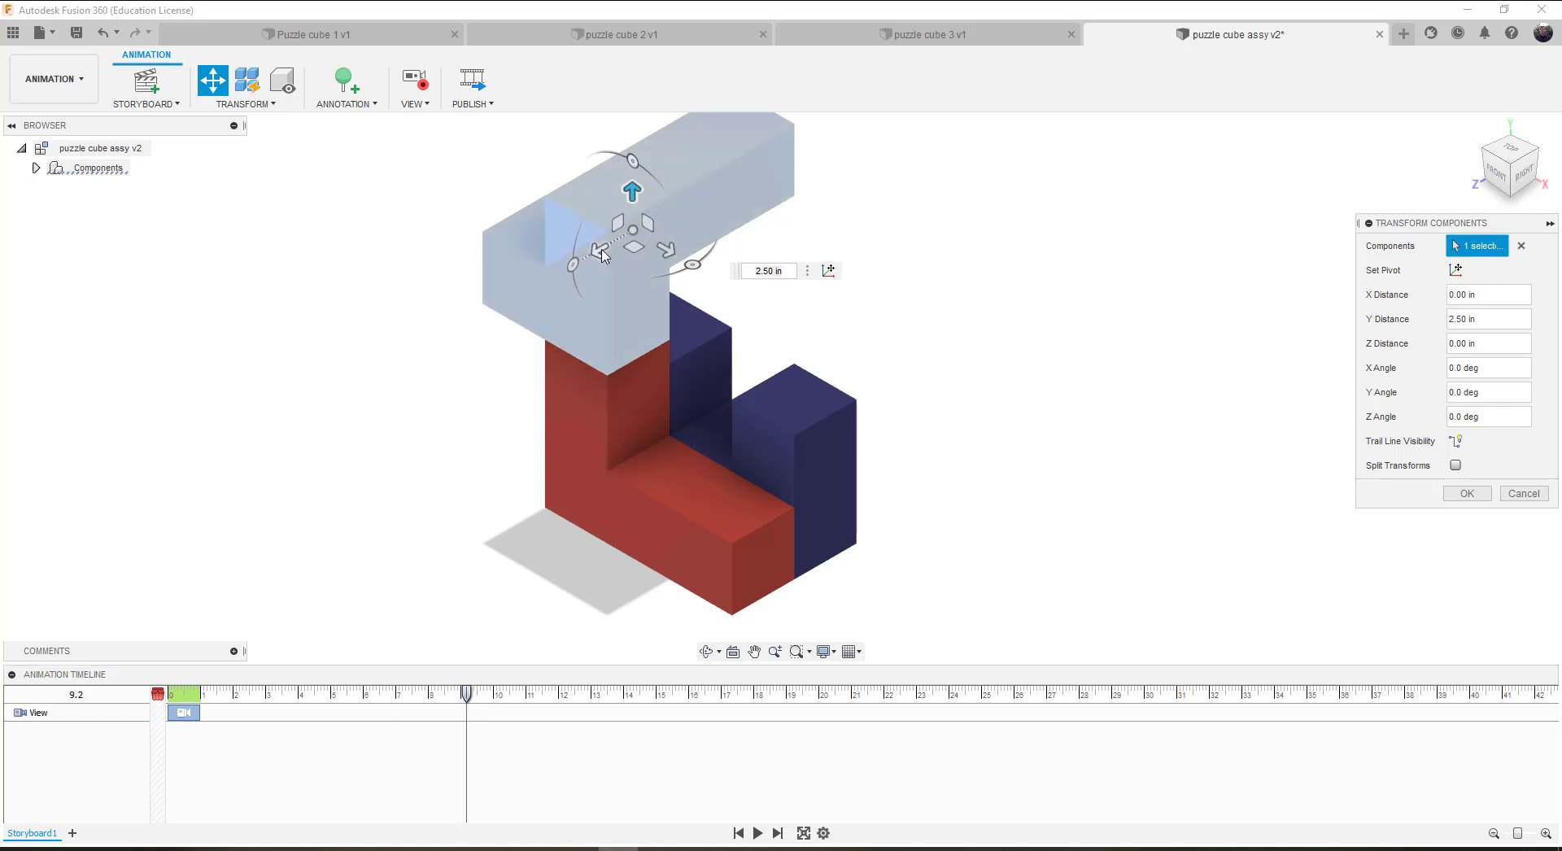
left_click_drag(603, 244, 238, 435)
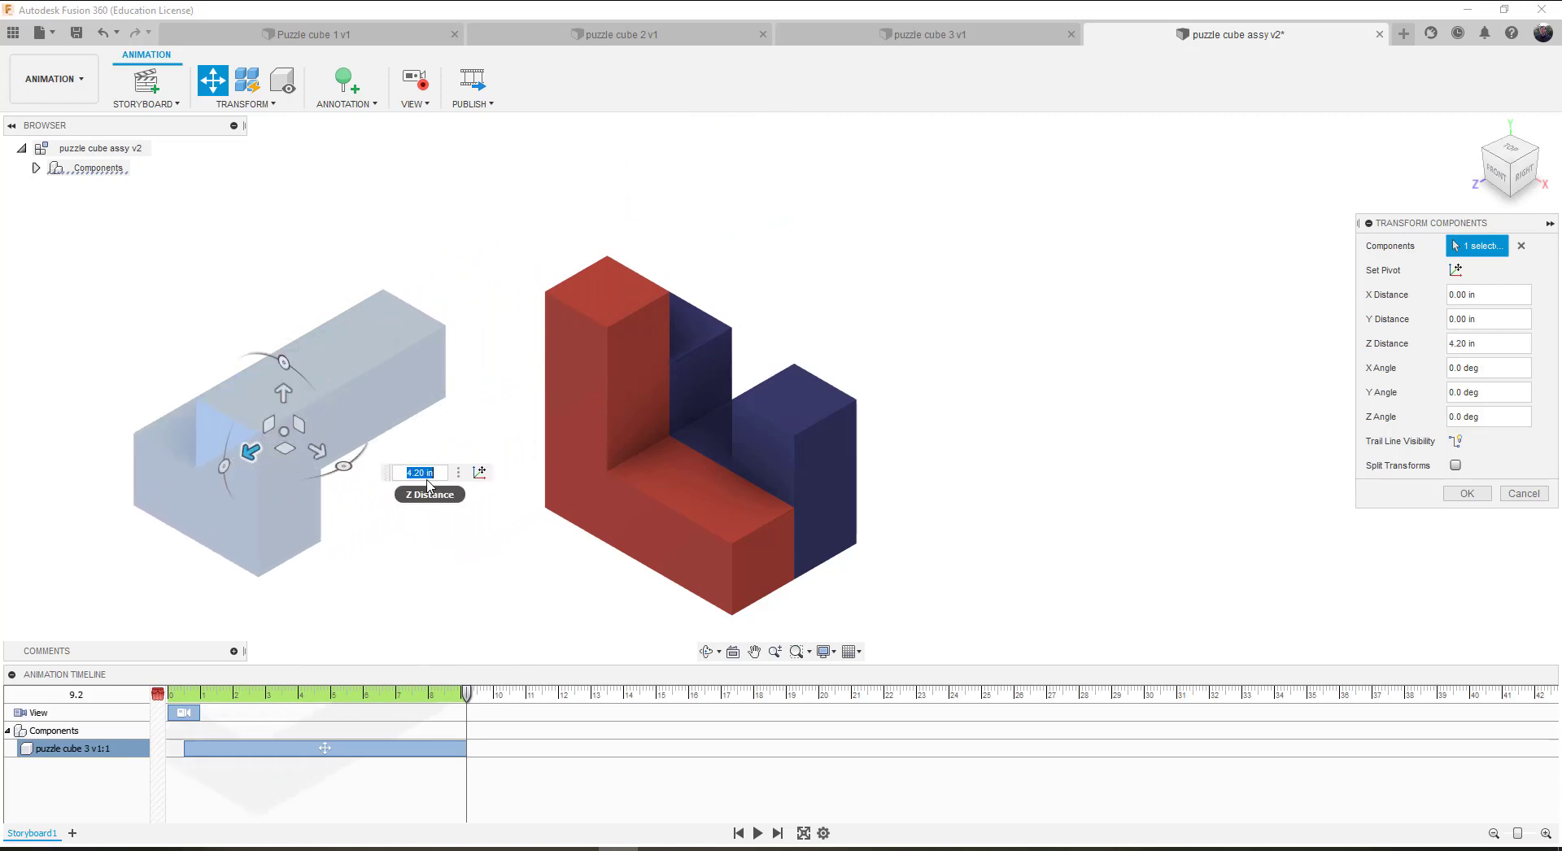
left_click(1467, 494)
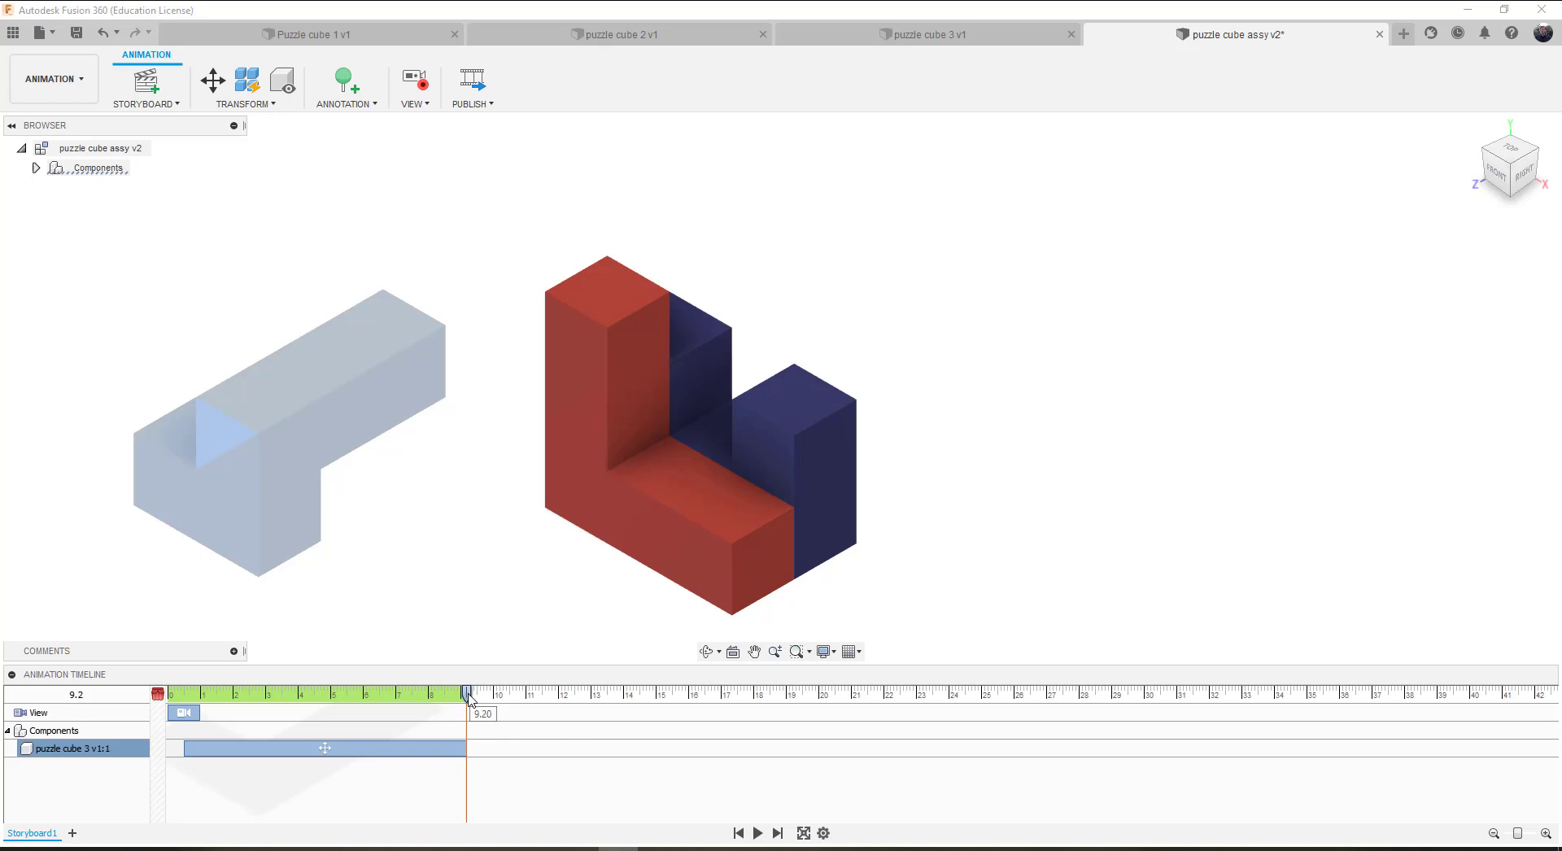
left_click_drag(470, 697, 633, 696)
Step: Transform the blue piece at timeline position 14.1 by -2.10 in along Z and 2.00 in along Y
left_click(212, 79)
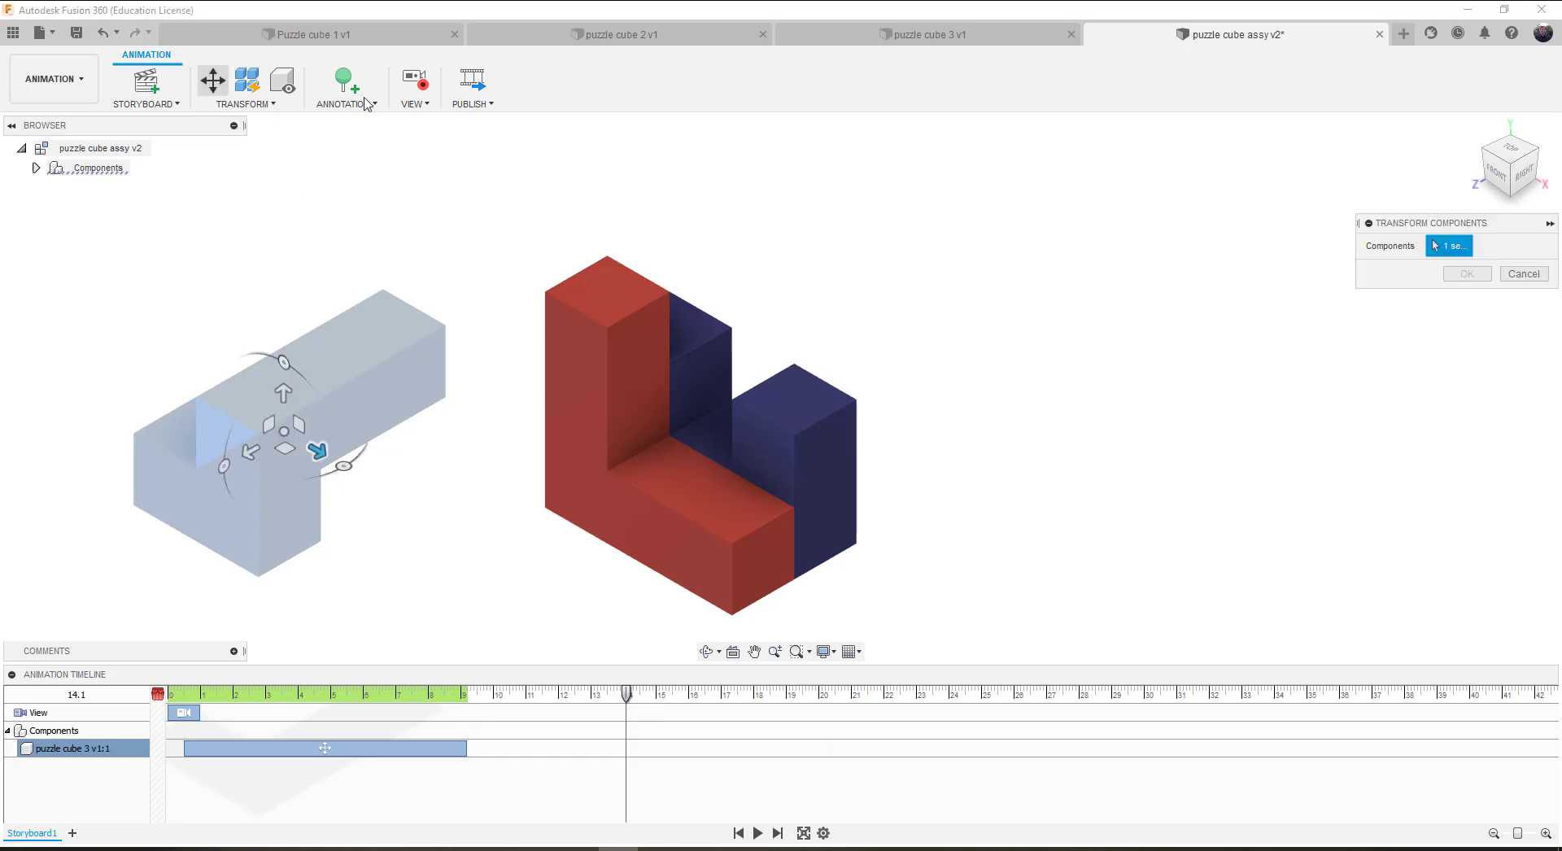
left_click(830, 410)
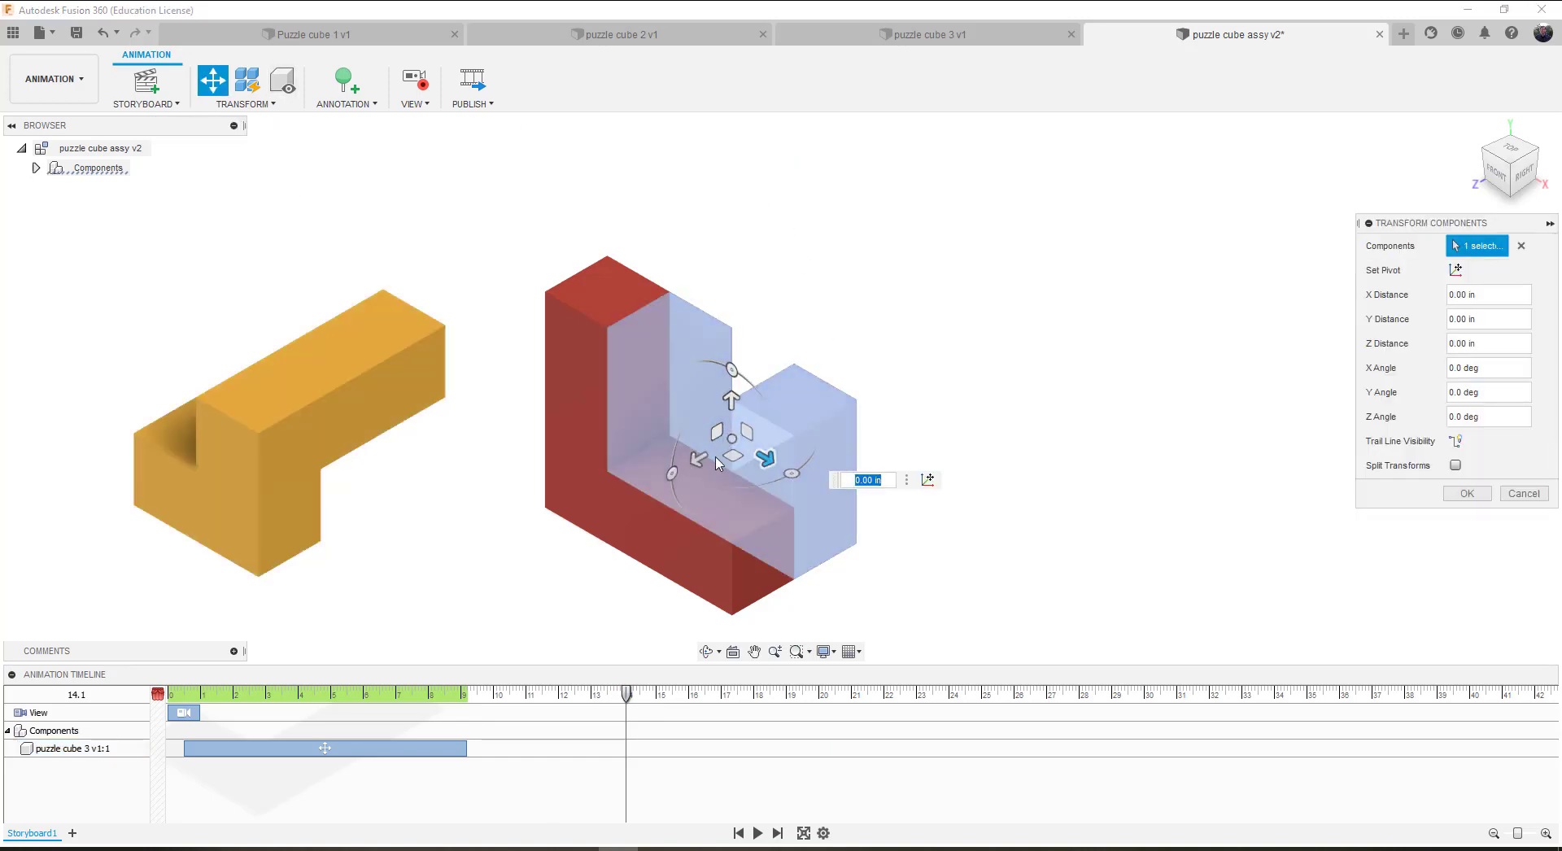
left_click_drag(700, 470, 876, 369)
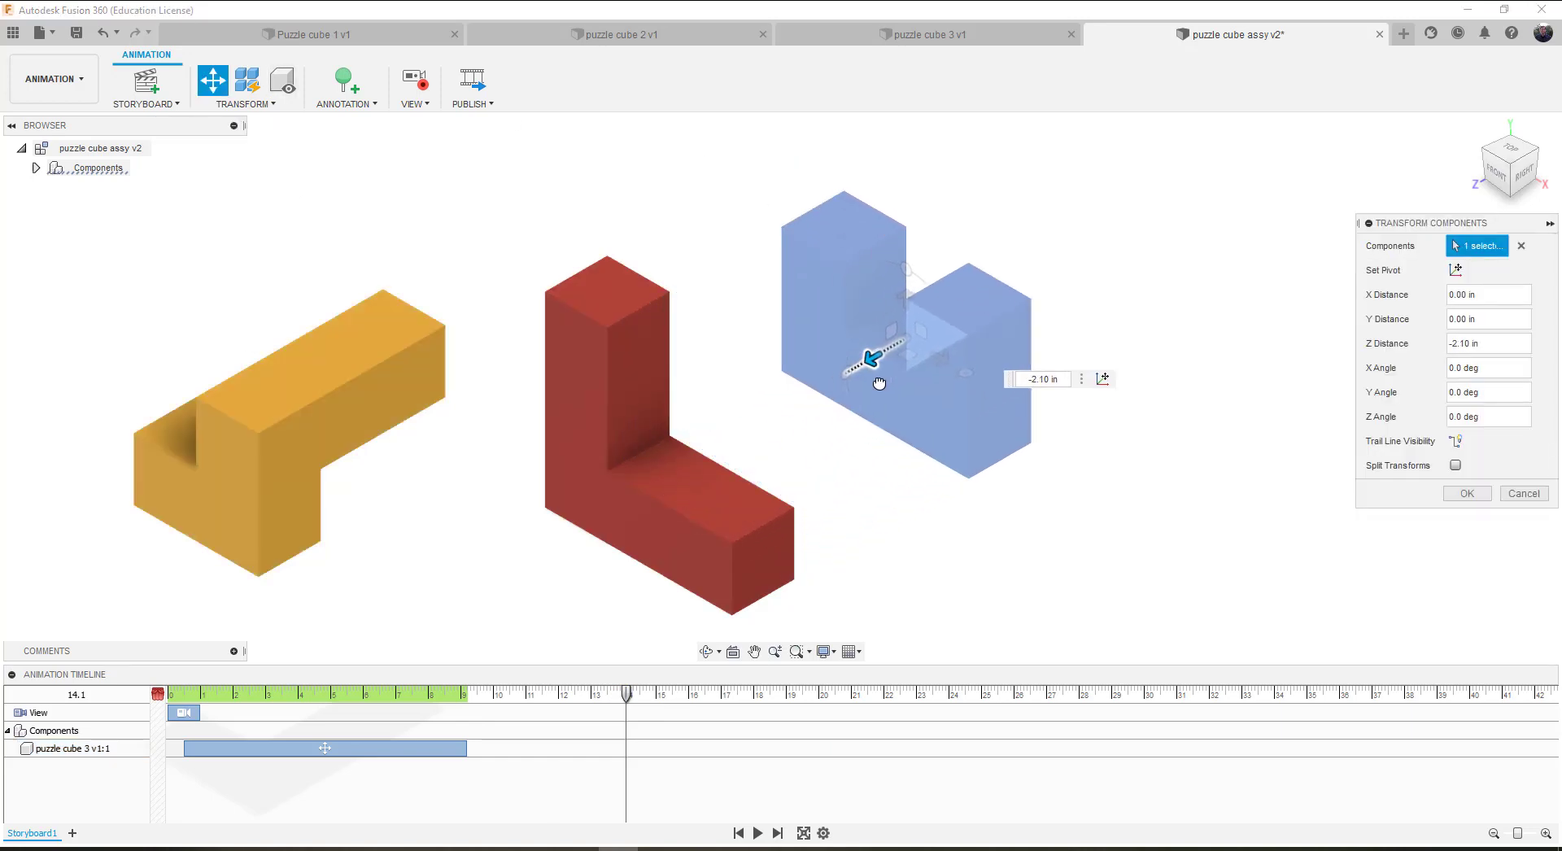
left_click_drag(908, 305, 874, 82)
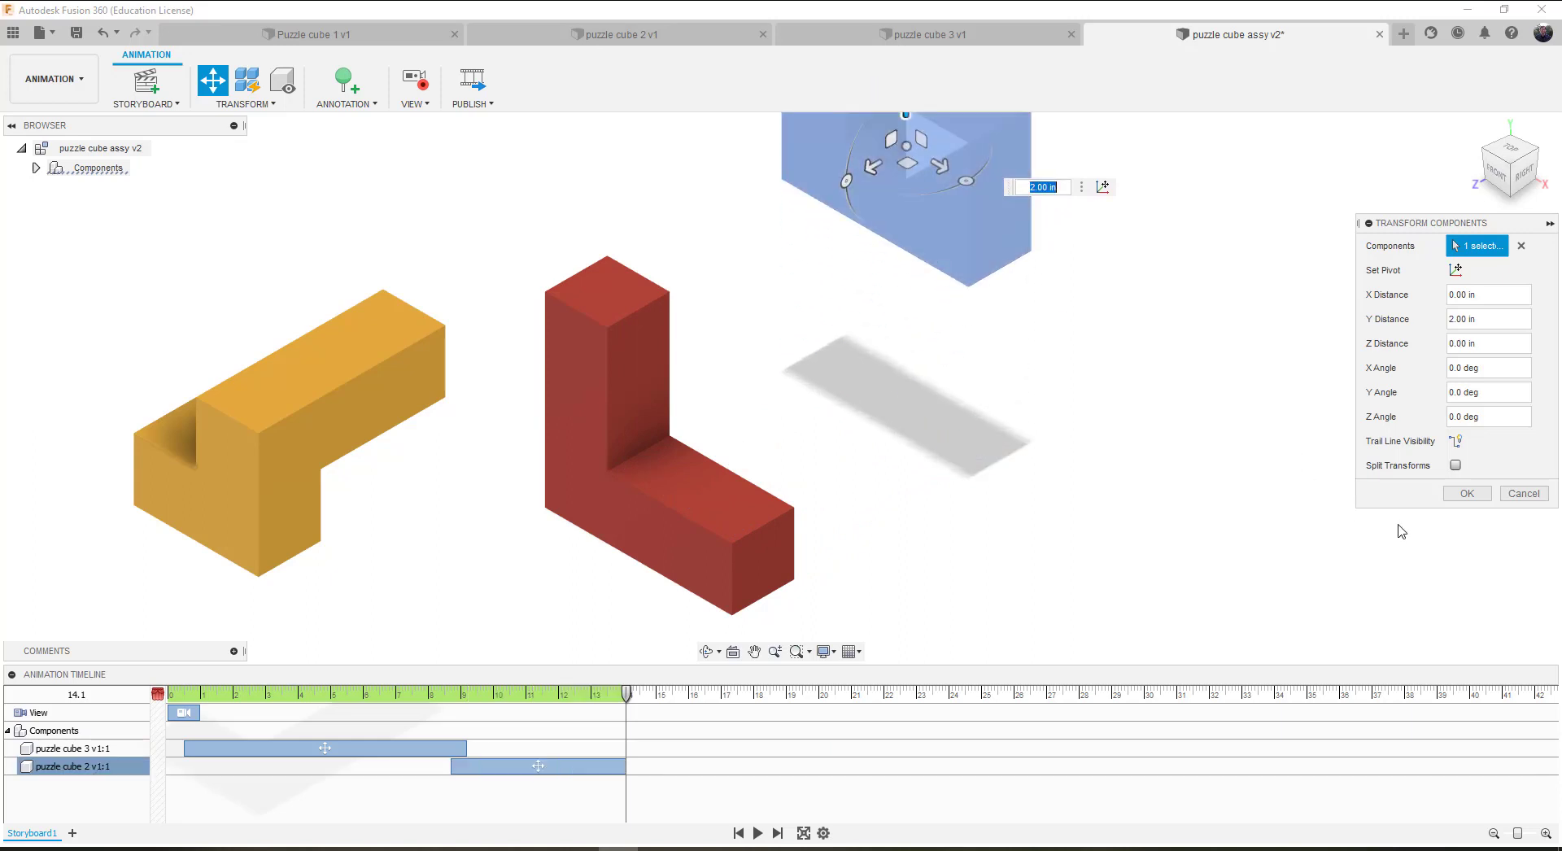
left_click(1464, 494)
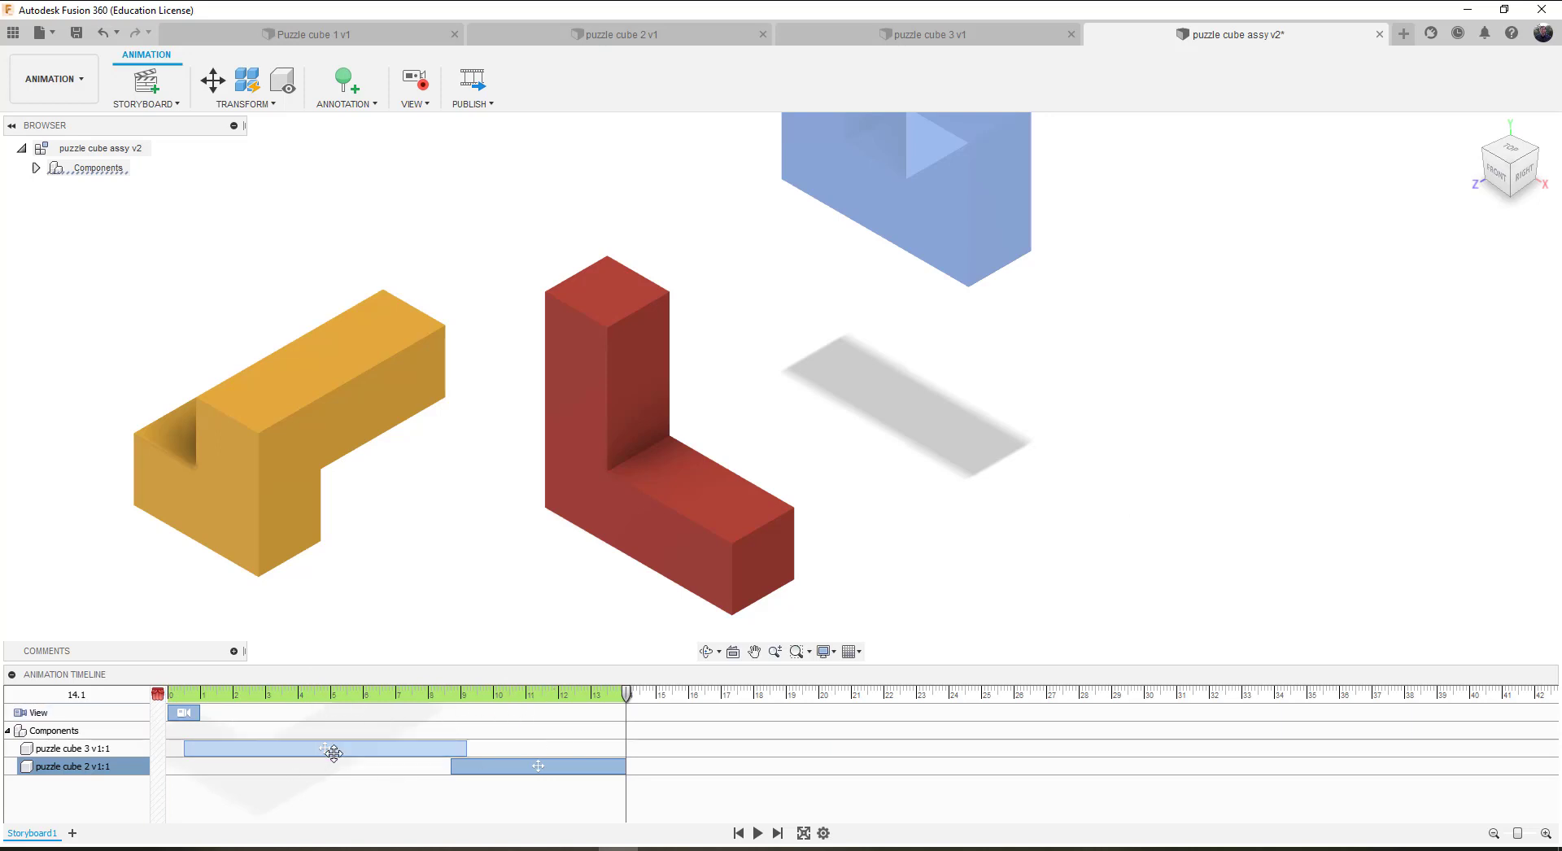
Step: Play the storyboard from the beginning to check the movements of the yellow and blue pieces
left_click(82, 767)
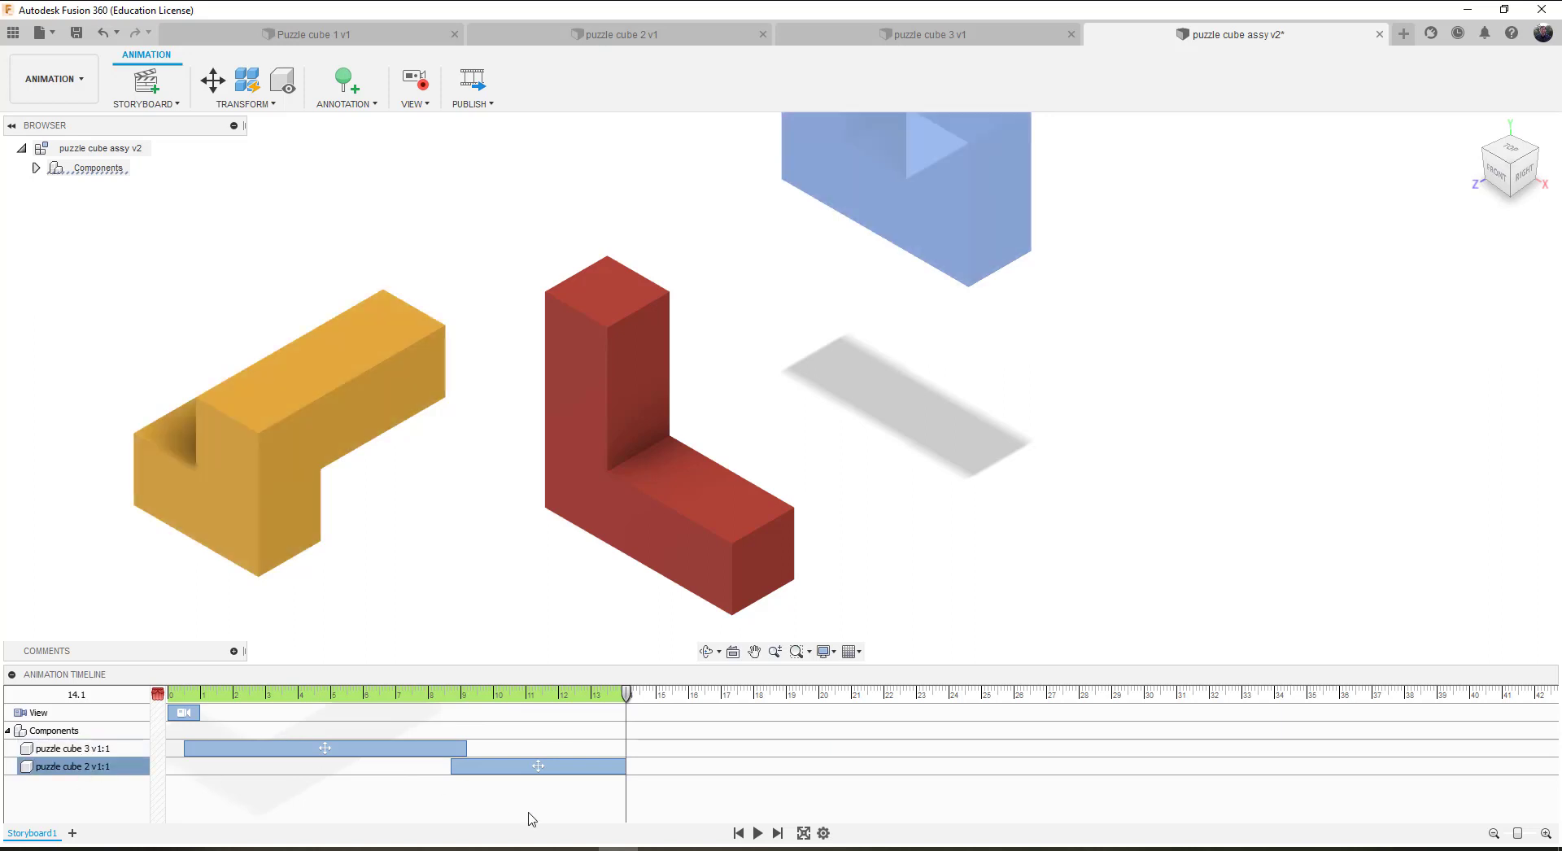
left_click(739, 833)
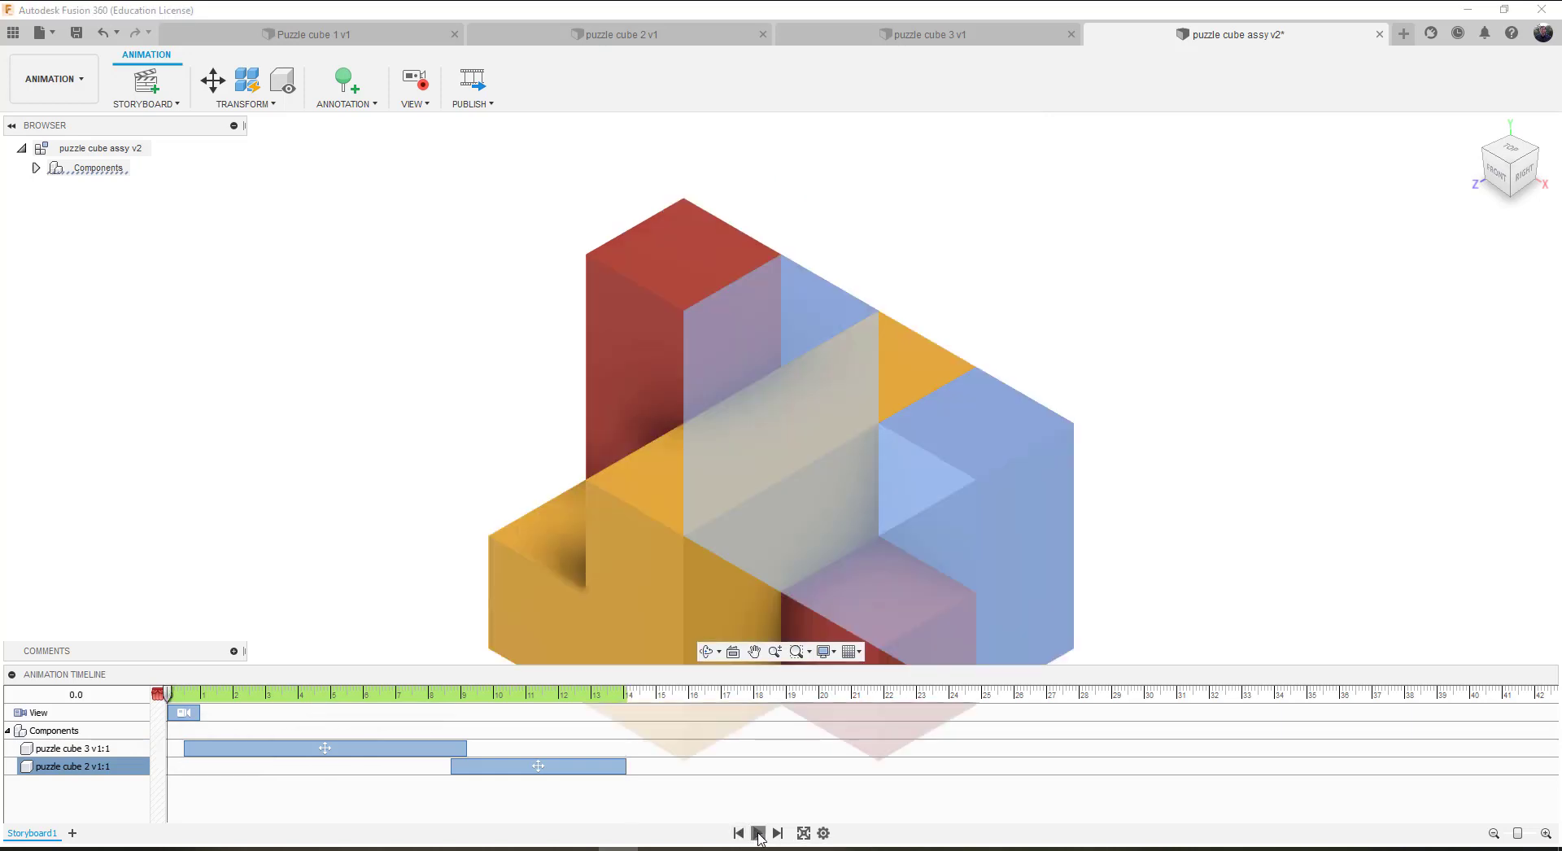
left_click(759, 833)
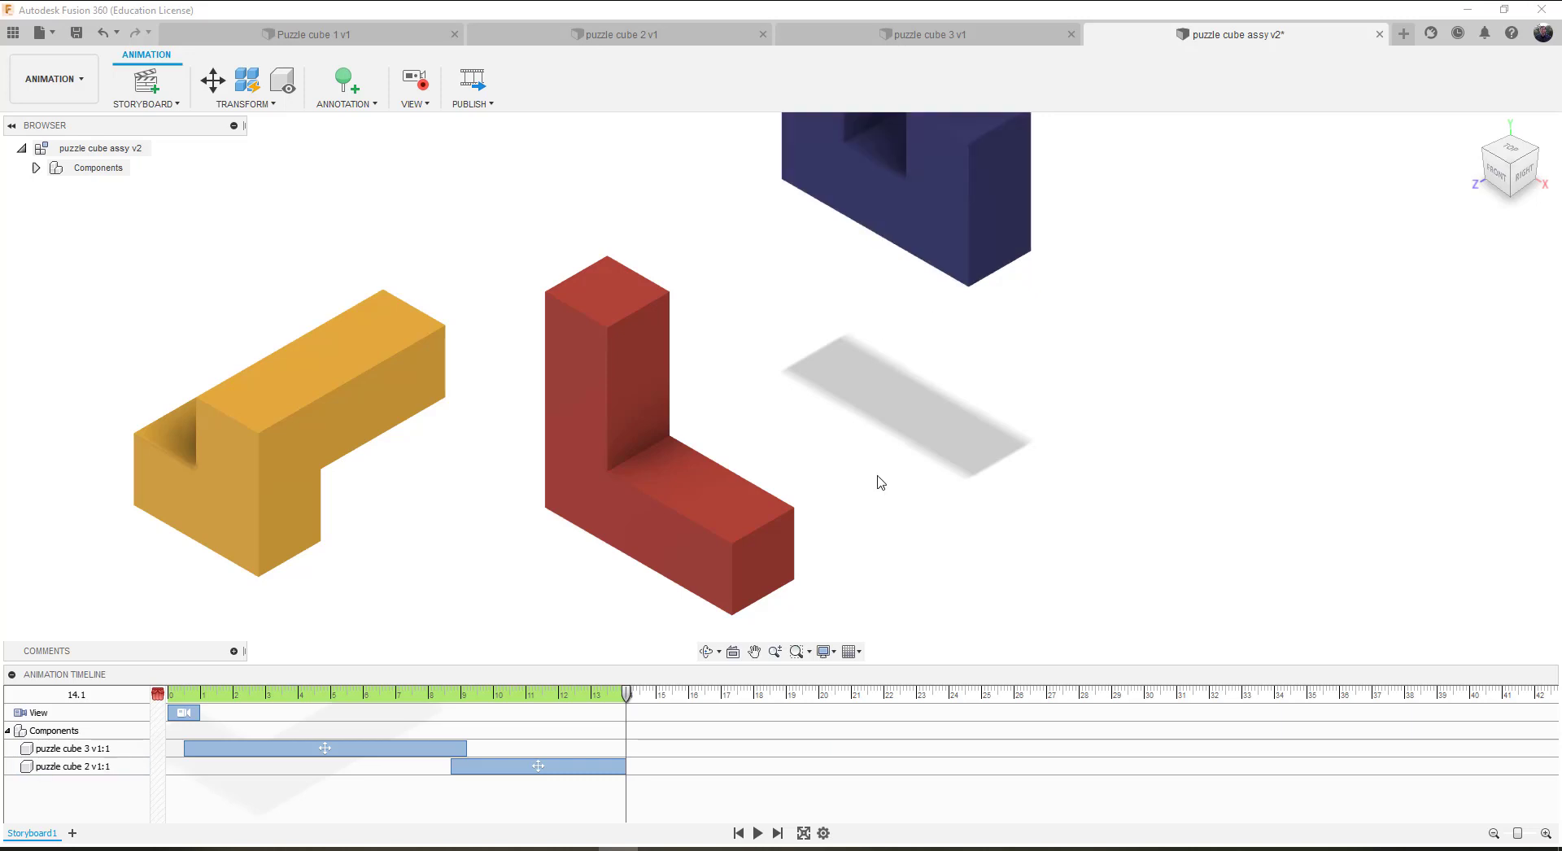
Step: Delete the puzzle cube 2 move action from the animation timeline
left_click(559, 767)
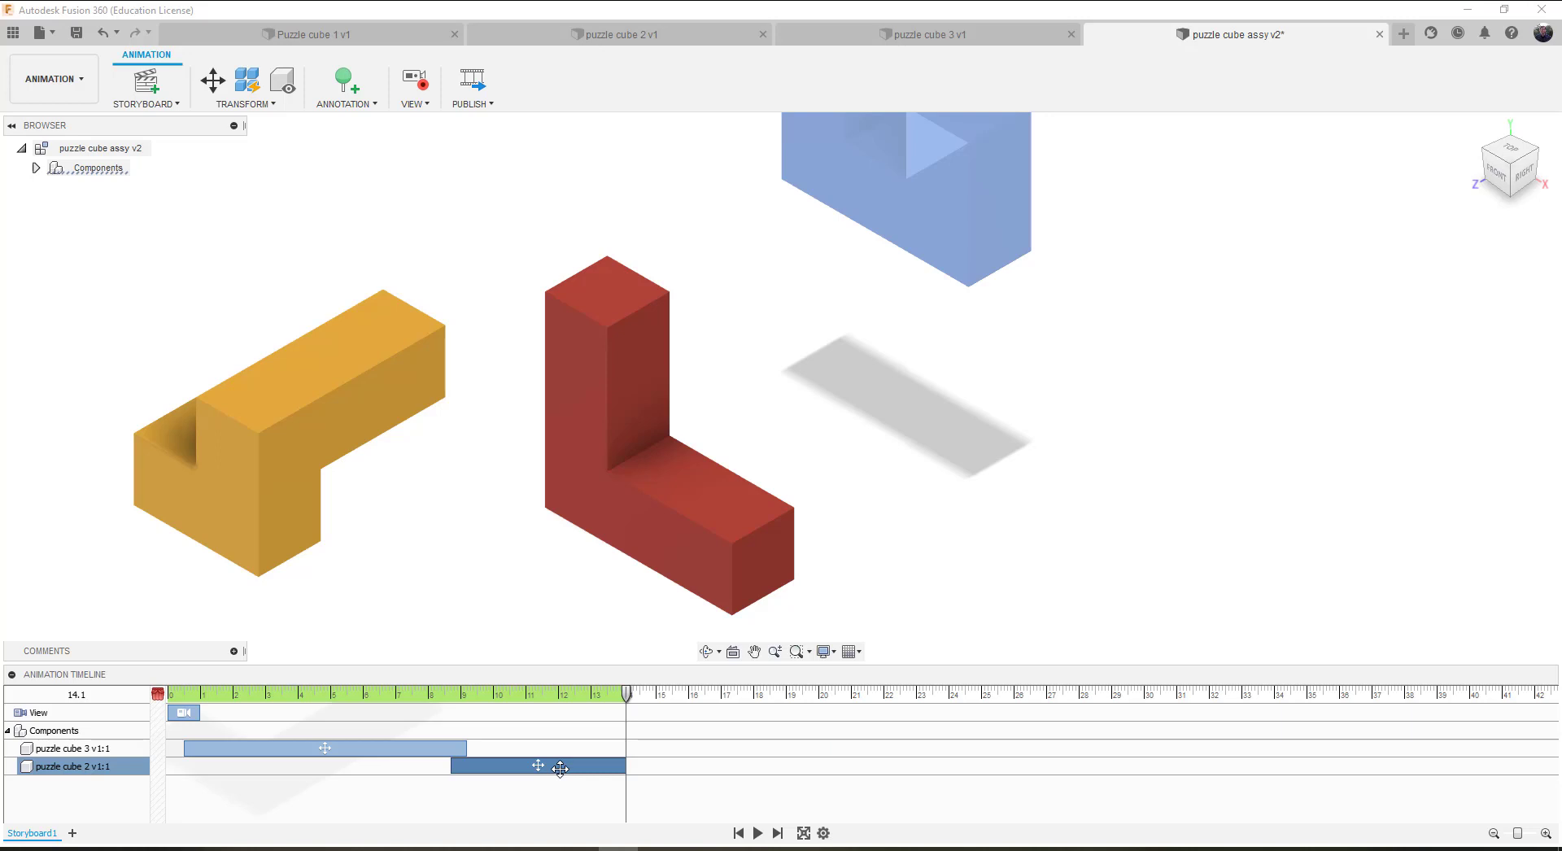
key("Delete")
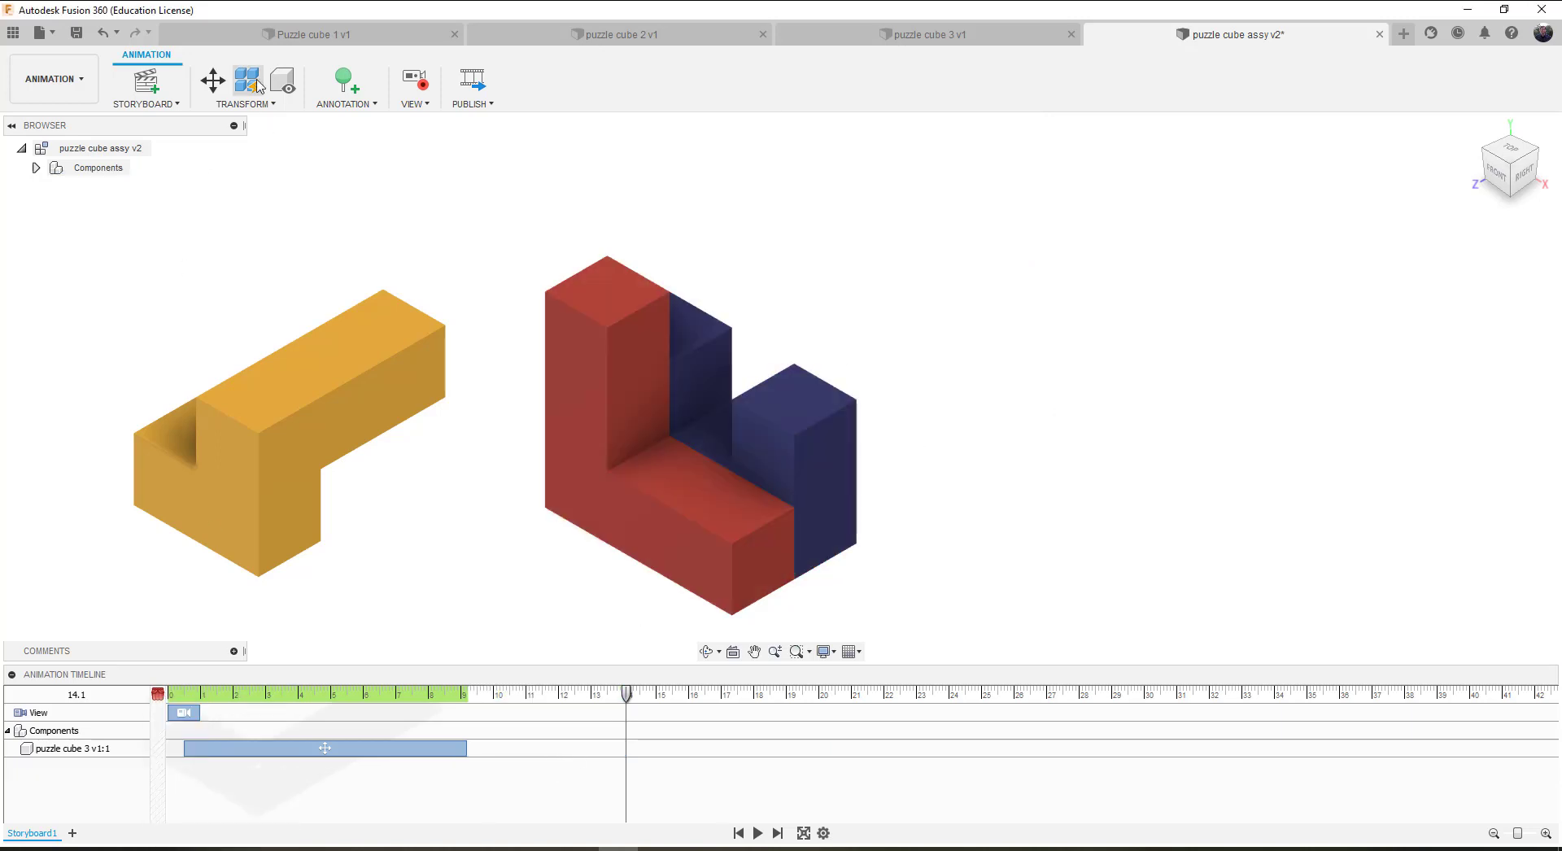
Step: Animate the blue piece at timeline position 14.1 with a move of -2.40 in along Z only
left_click(212, 81)
left_click(821, 435)
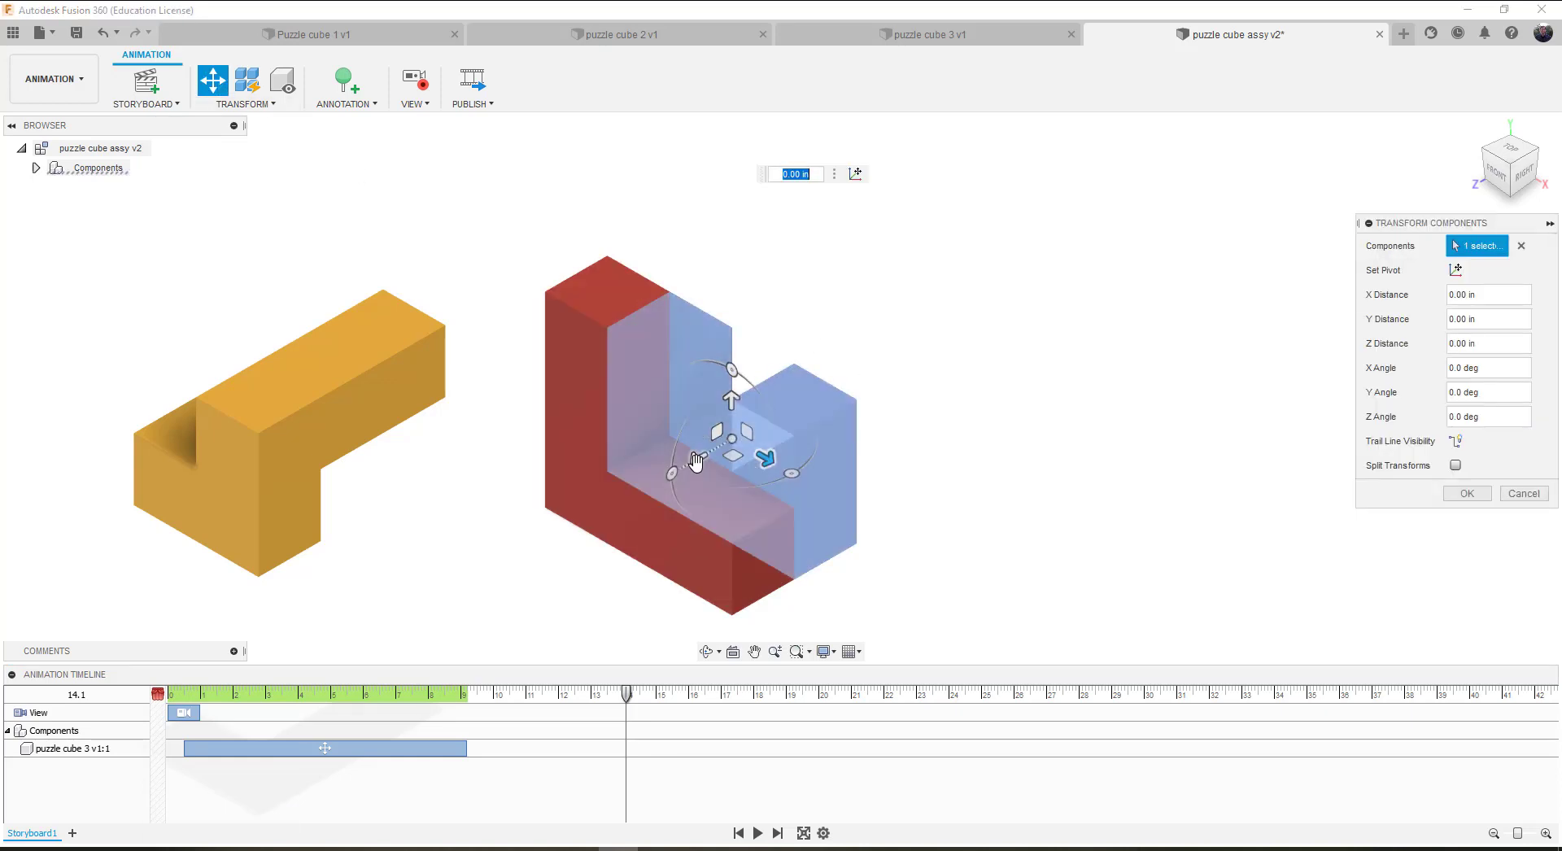
left_click_drag(695, 461, 895, 345)
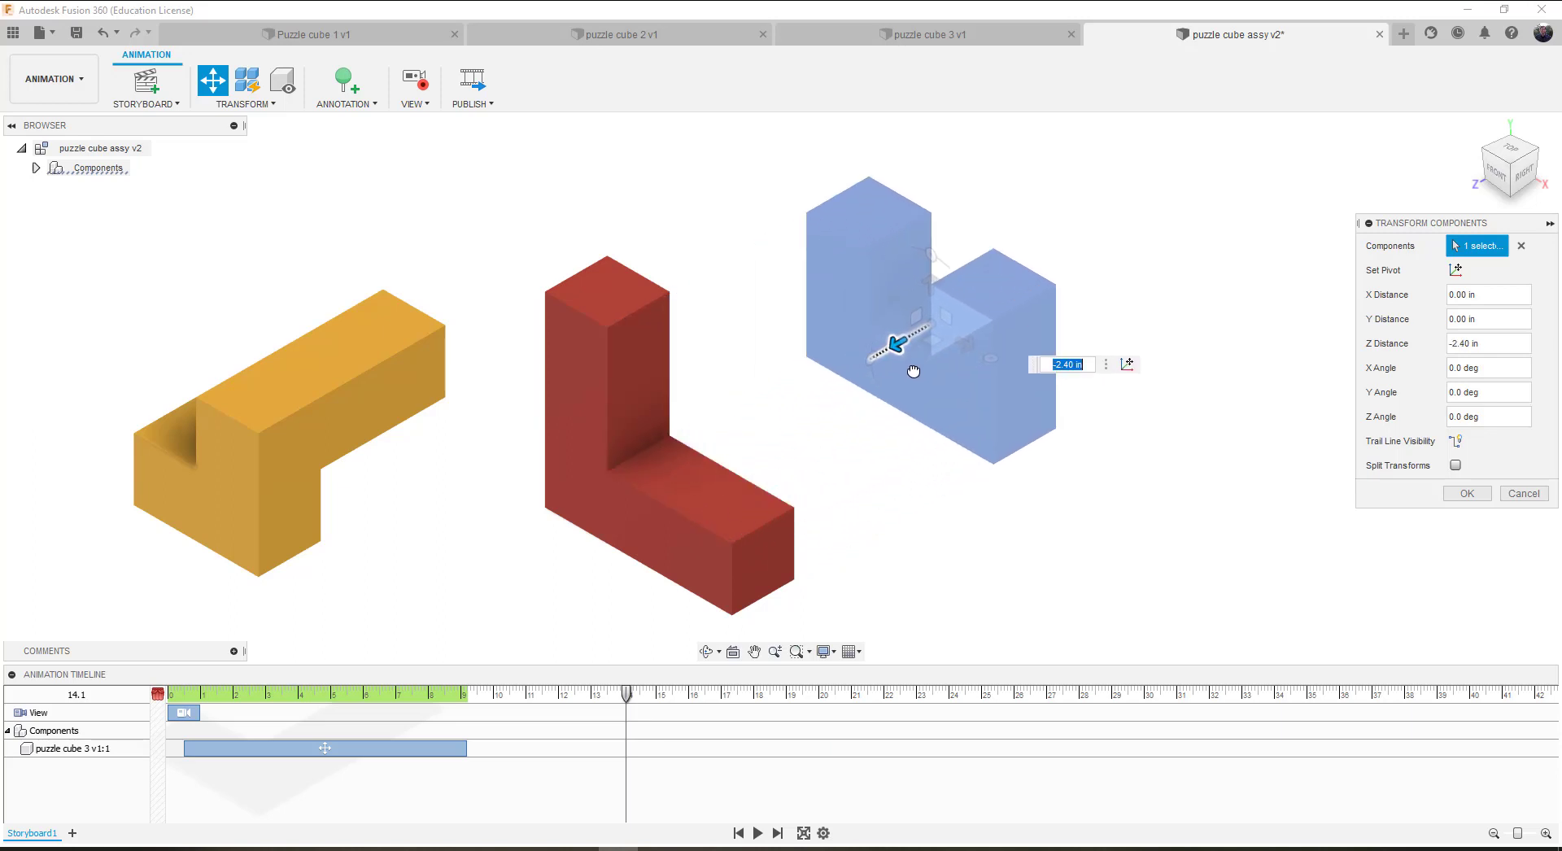
left_click(1456, 502)
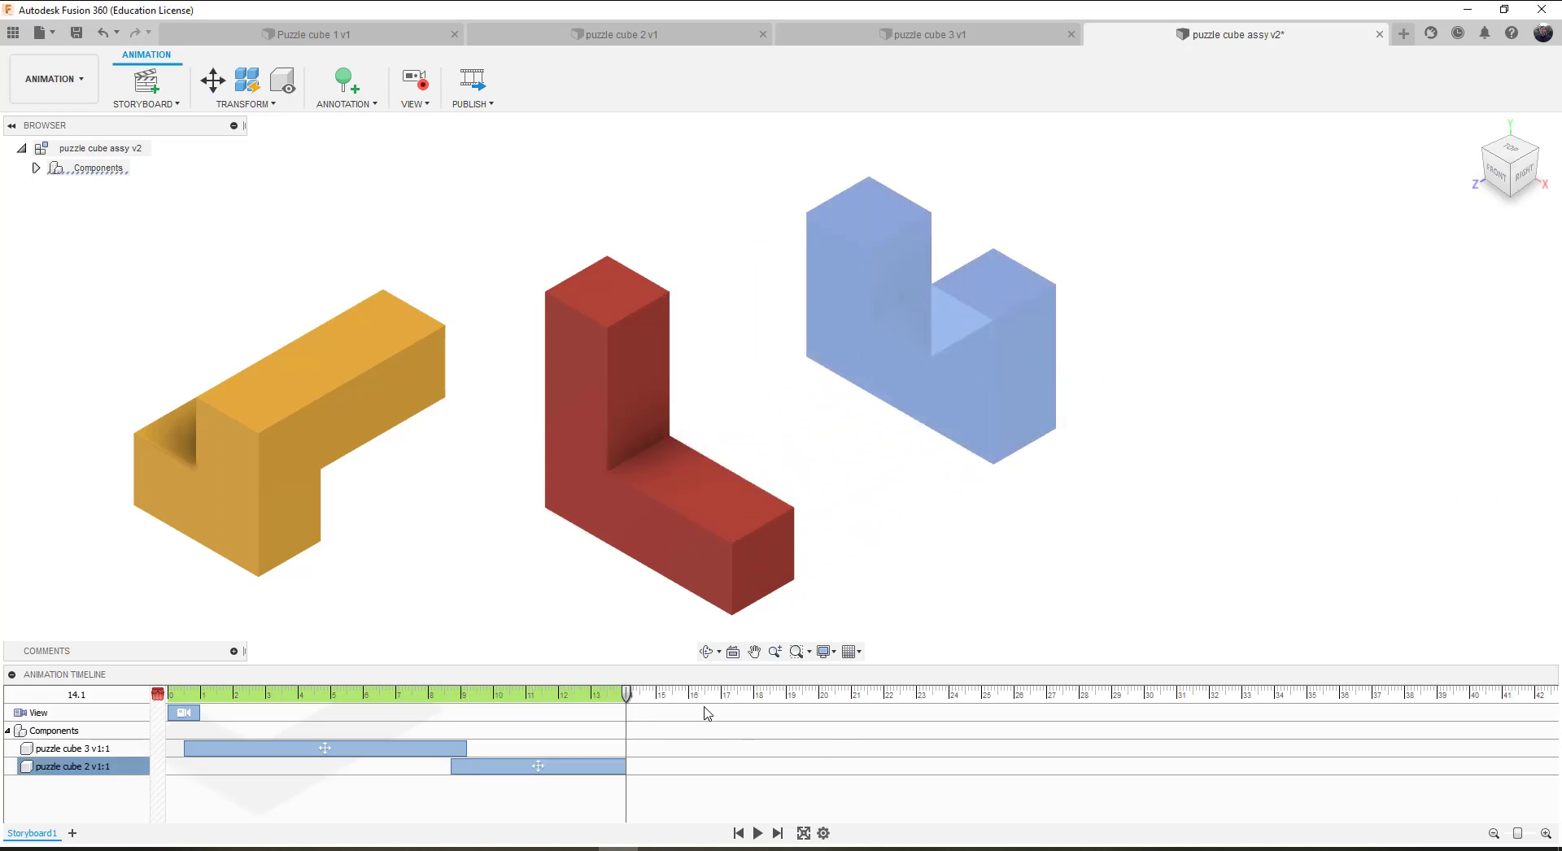
Step: Advance the playhead to 18.2, raise the blue piece 3 in along Y, and record a zoomed-out view there
left_click_drag(628, 693, 759, 693)
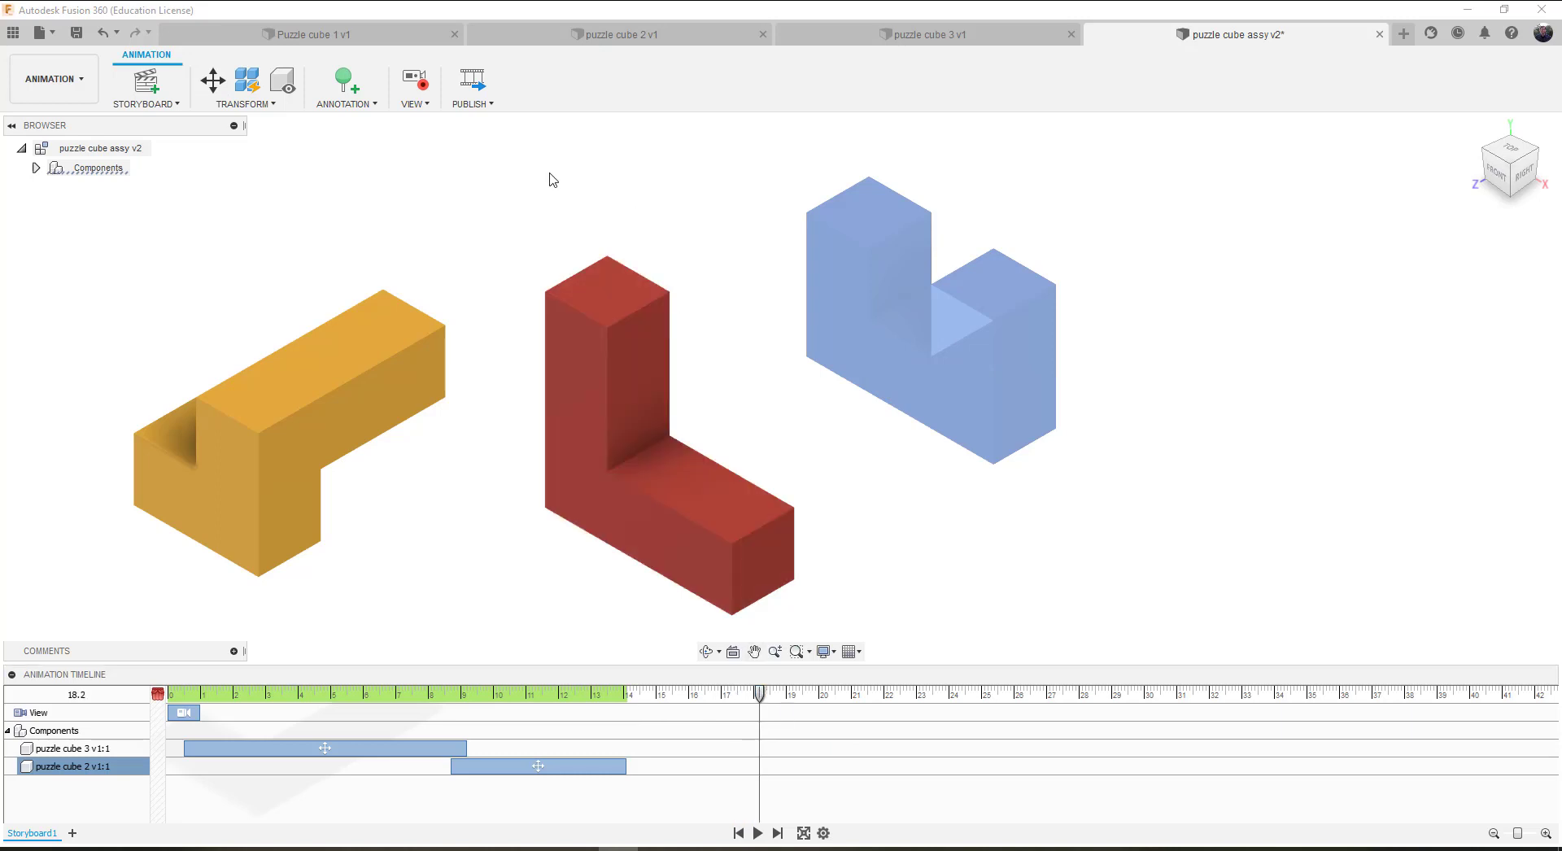
left_click(213, 79)
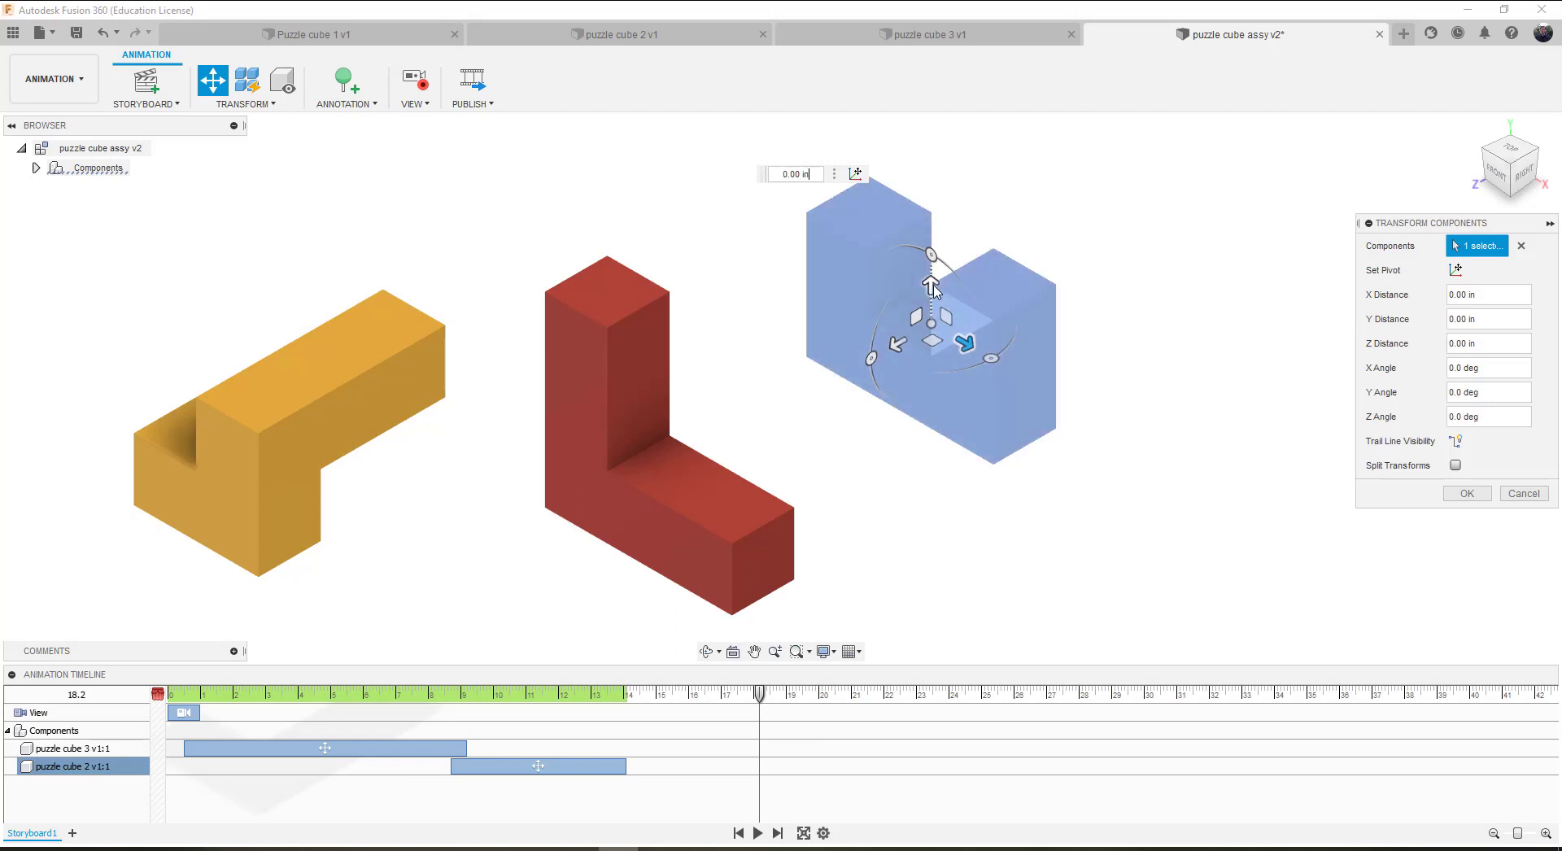
left_click_drag(930, 284, 926, 4)
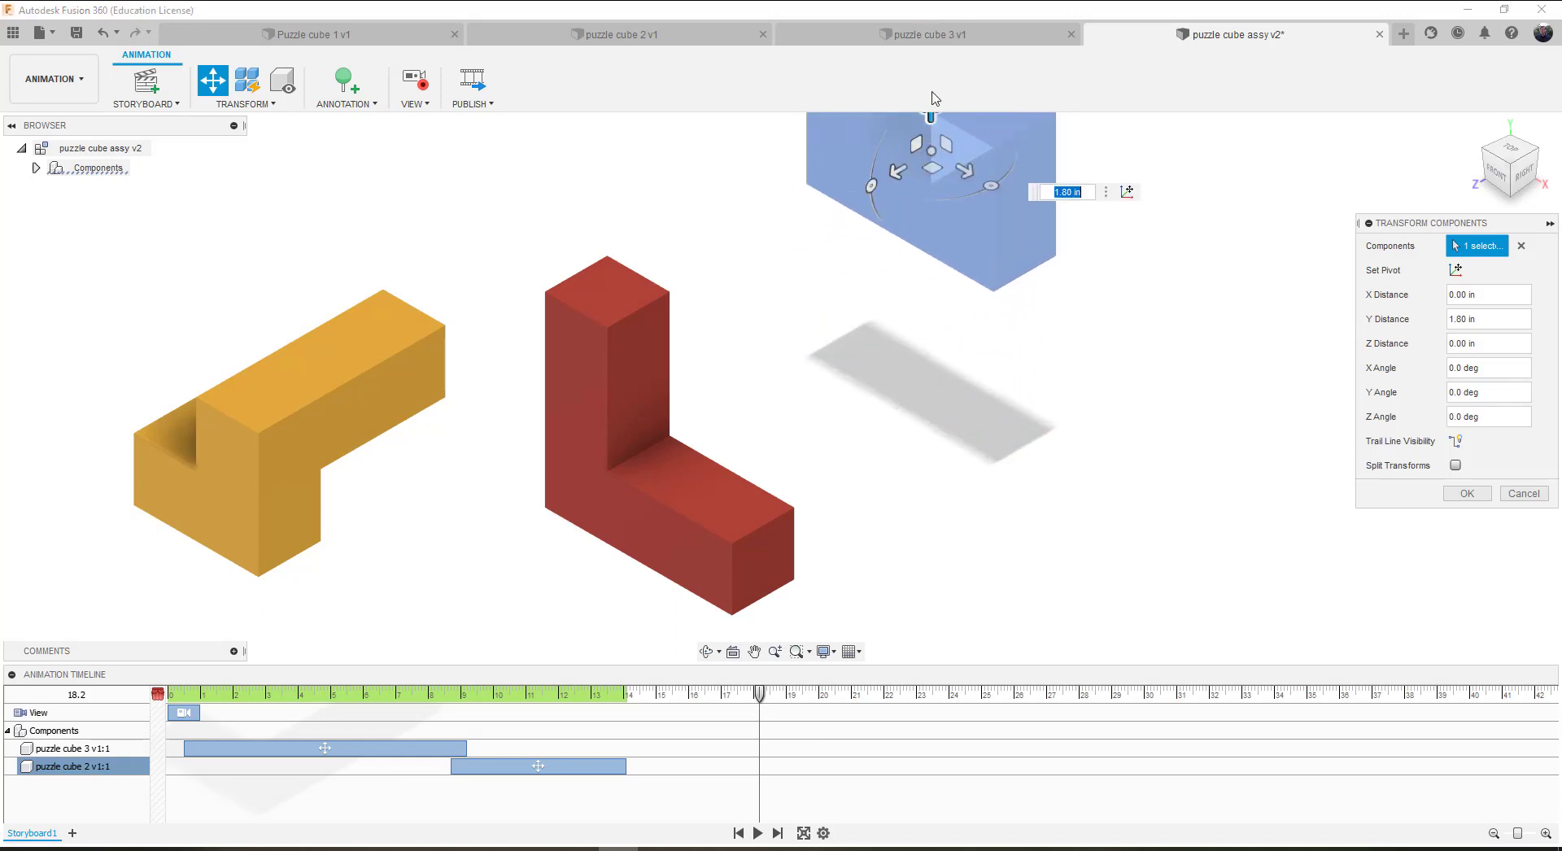
type("3")
left_click(1467, 494)
scroll(1021, 460, "down", 4)
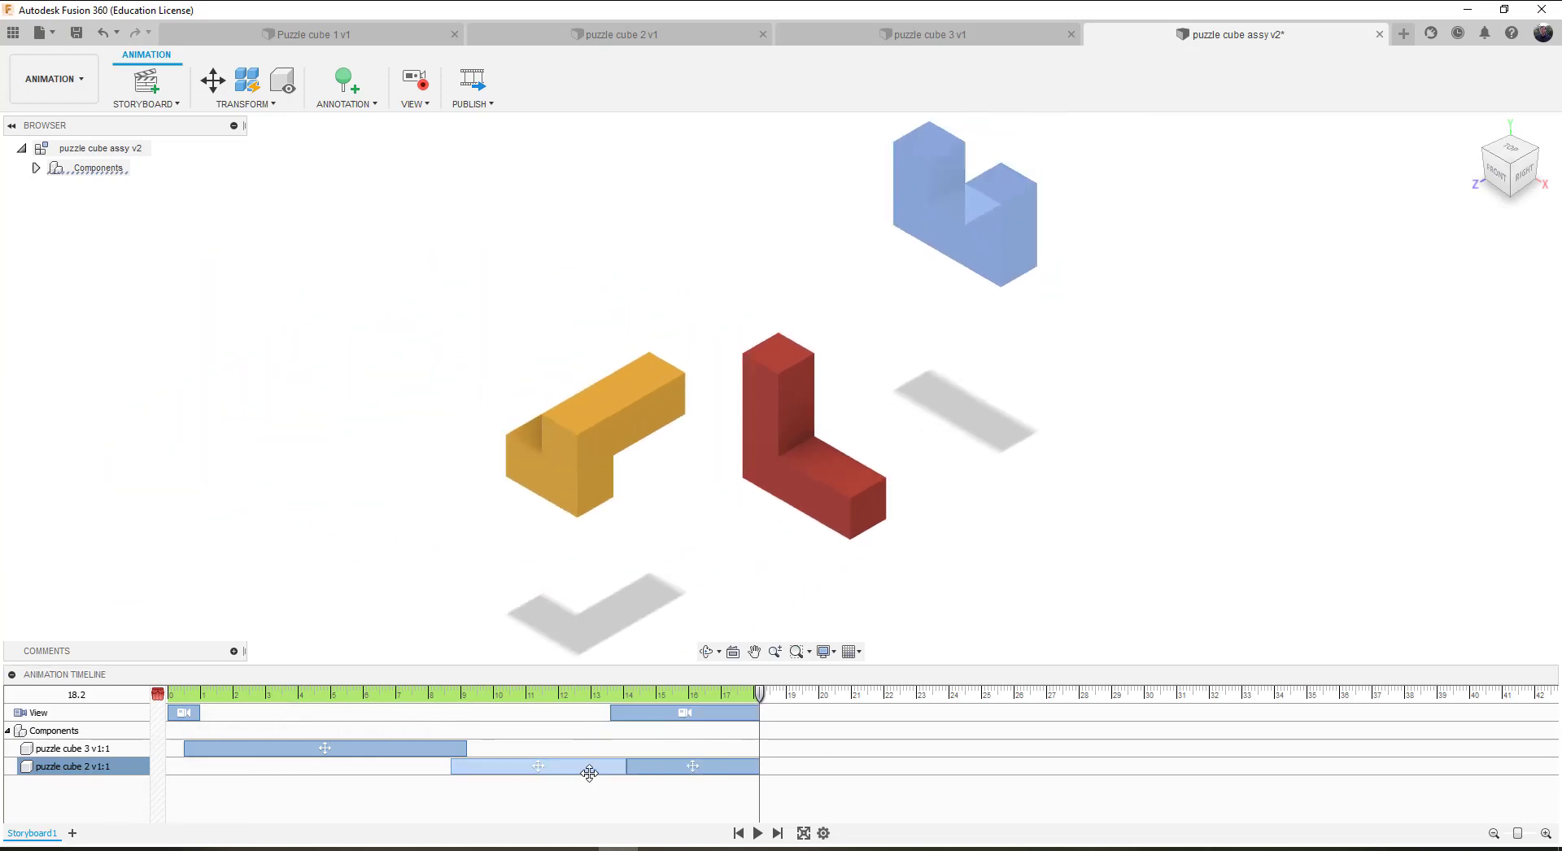
Step: Replay the whole storyboard from the start to review the exploded puzzle cube animation
left_click_drag(759, 694, 105, 695)
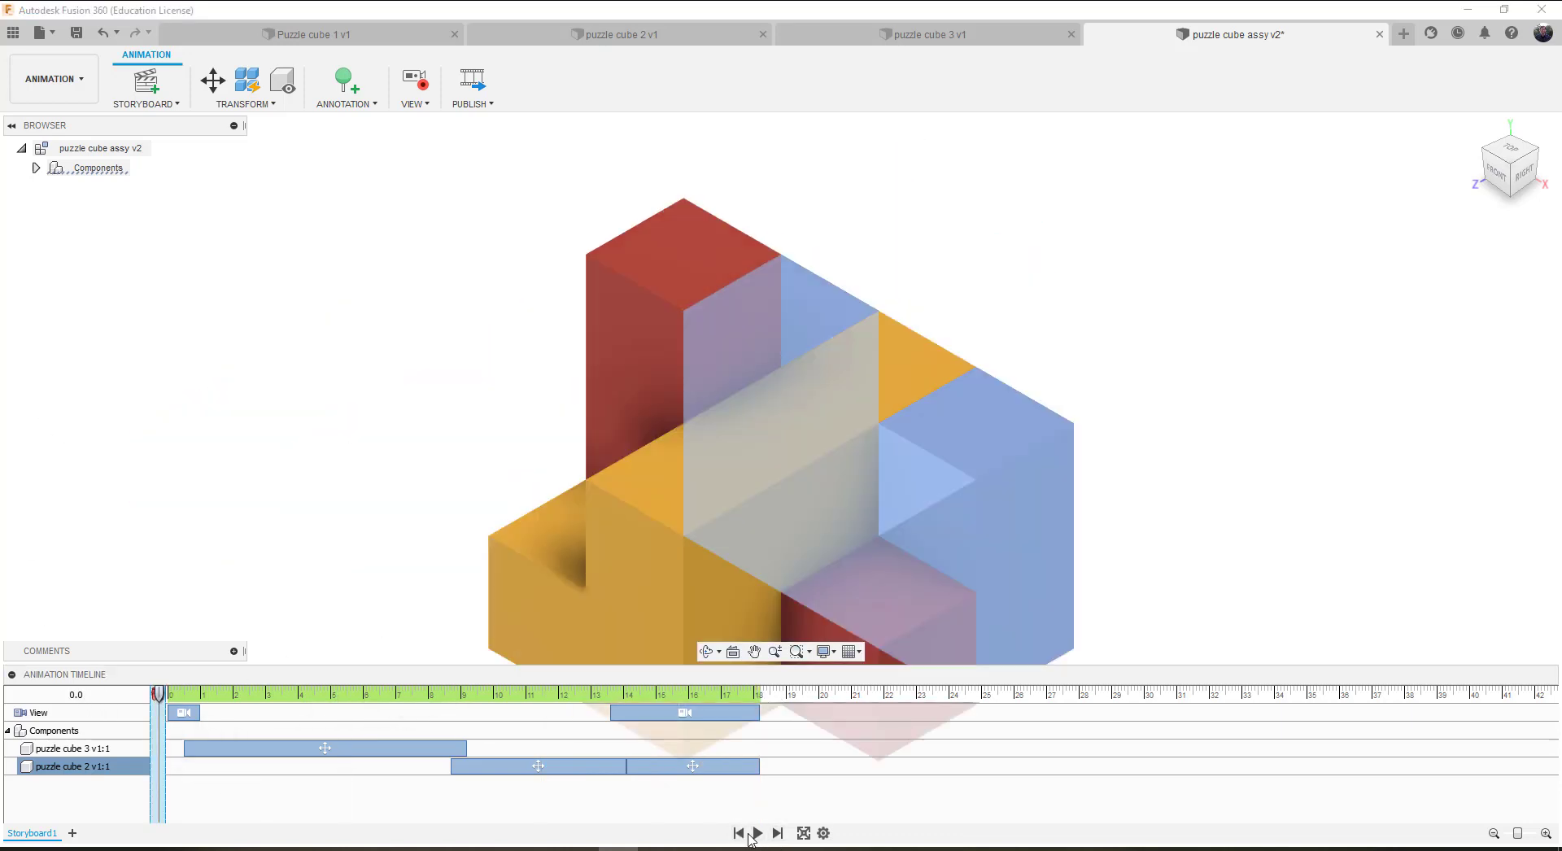
left_click(759, 834)
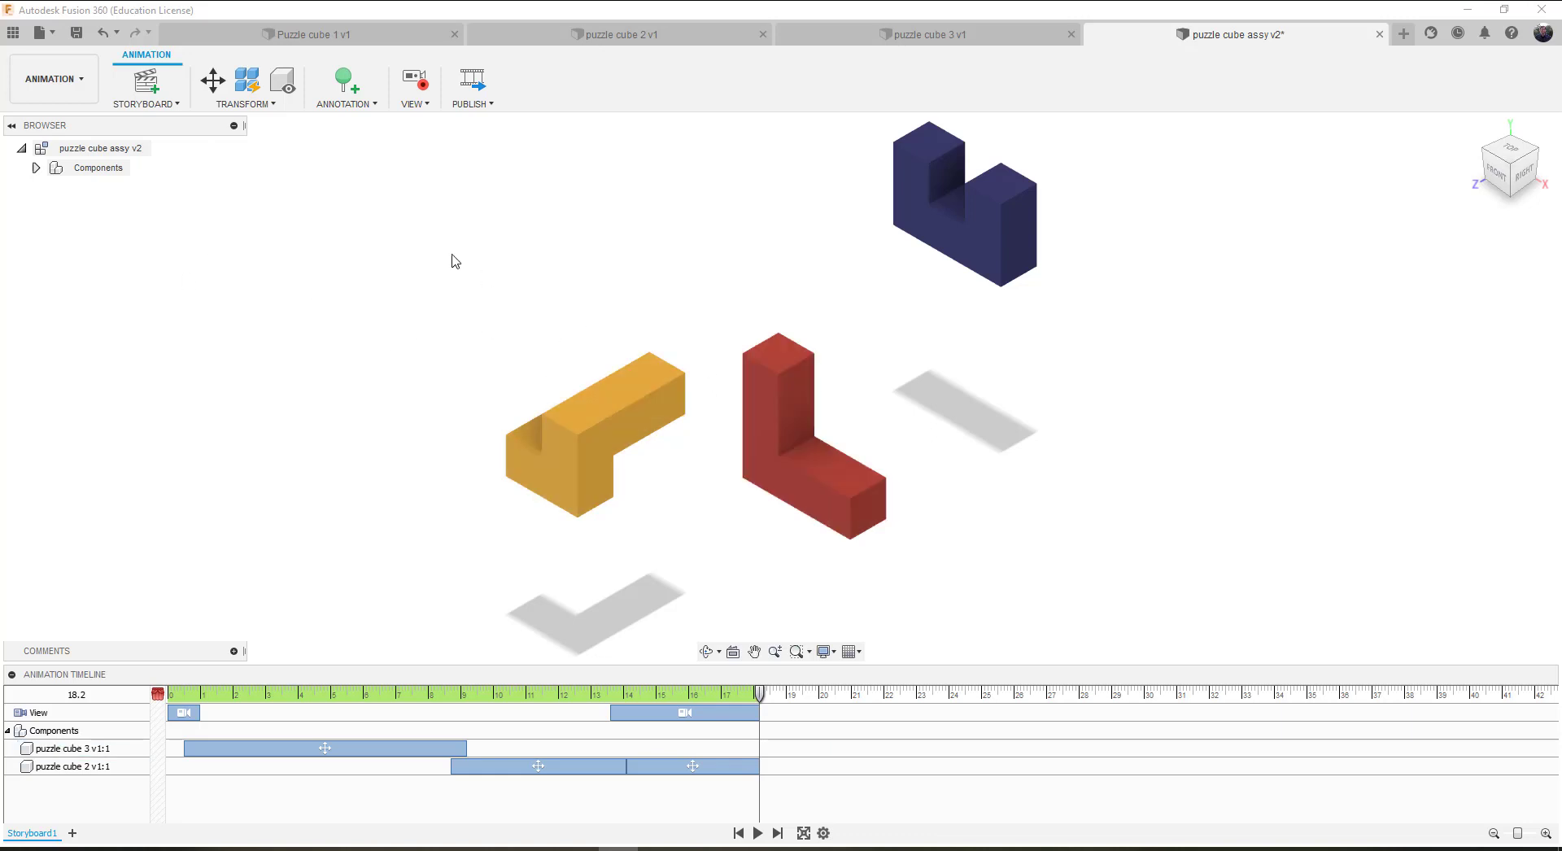
Step: Save a new version of the puzzle cube assembly with the version description "animation"
left_click(77, 34)
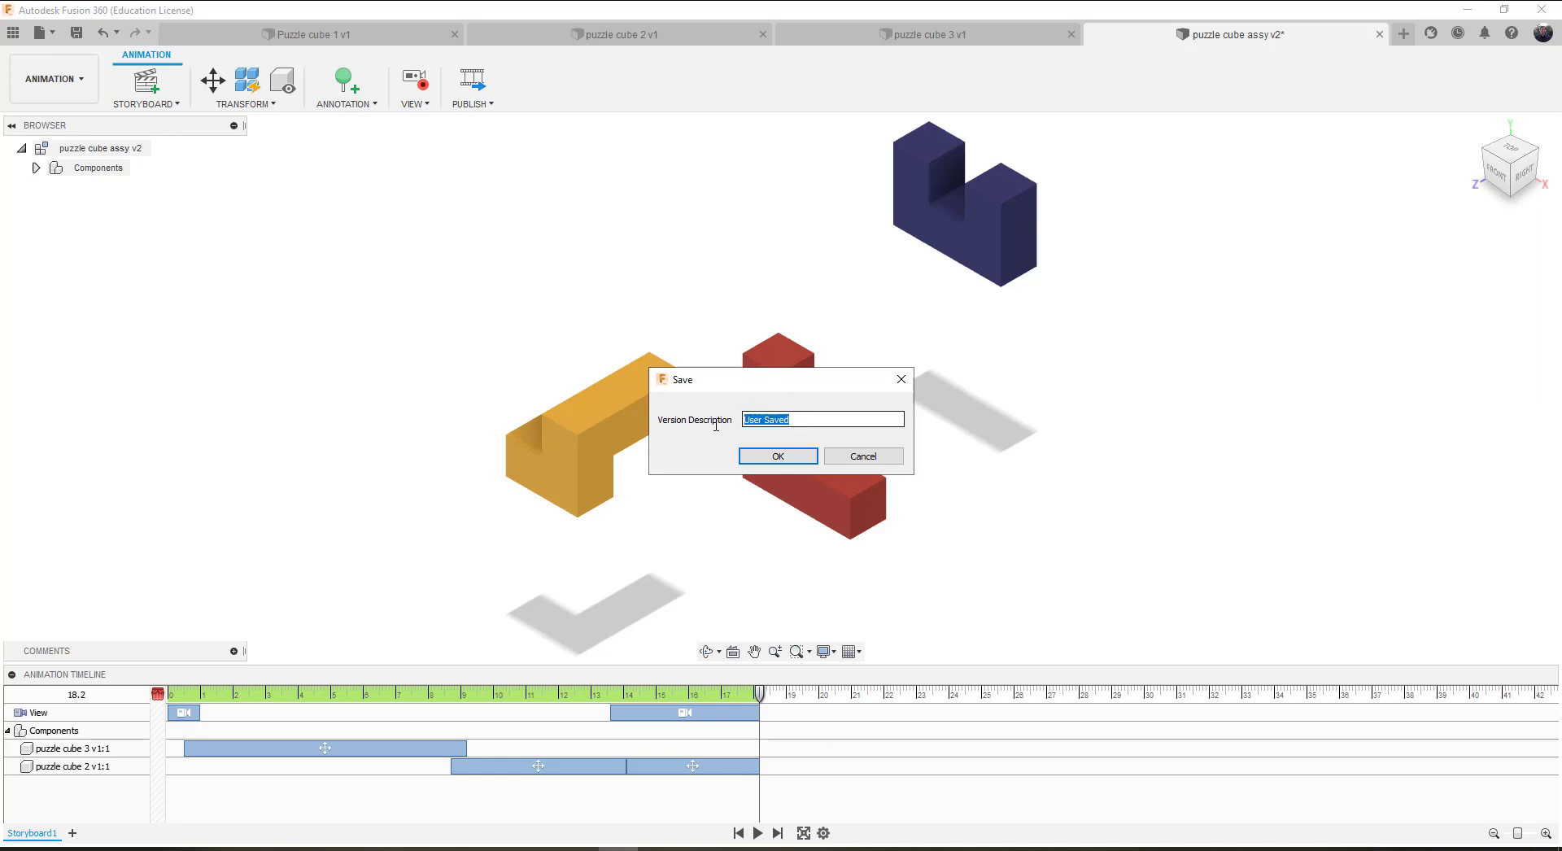
type("anio")
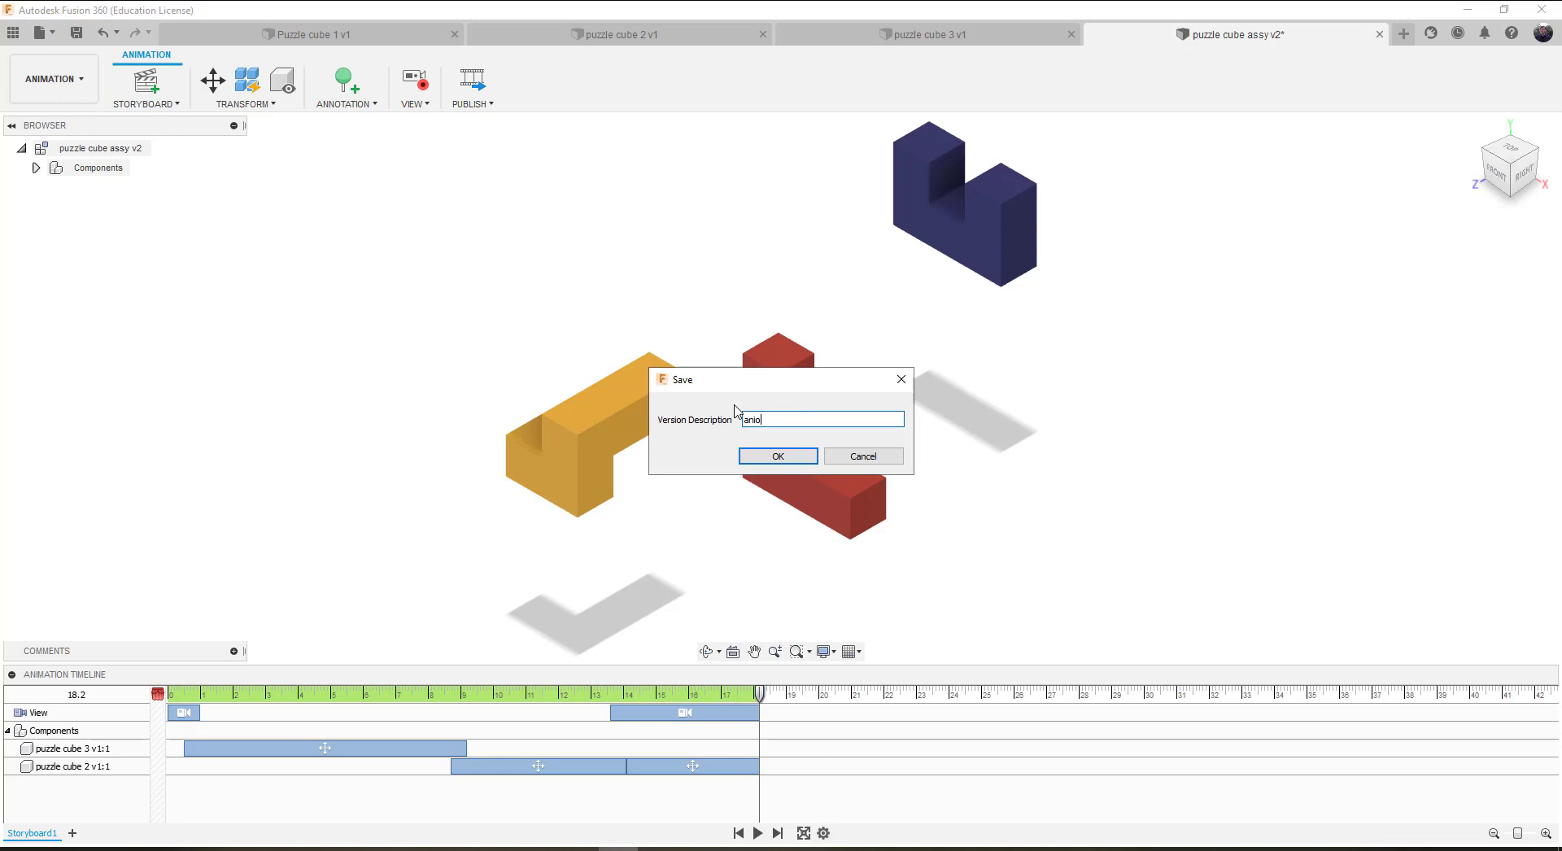
type("mation")
key("Return")
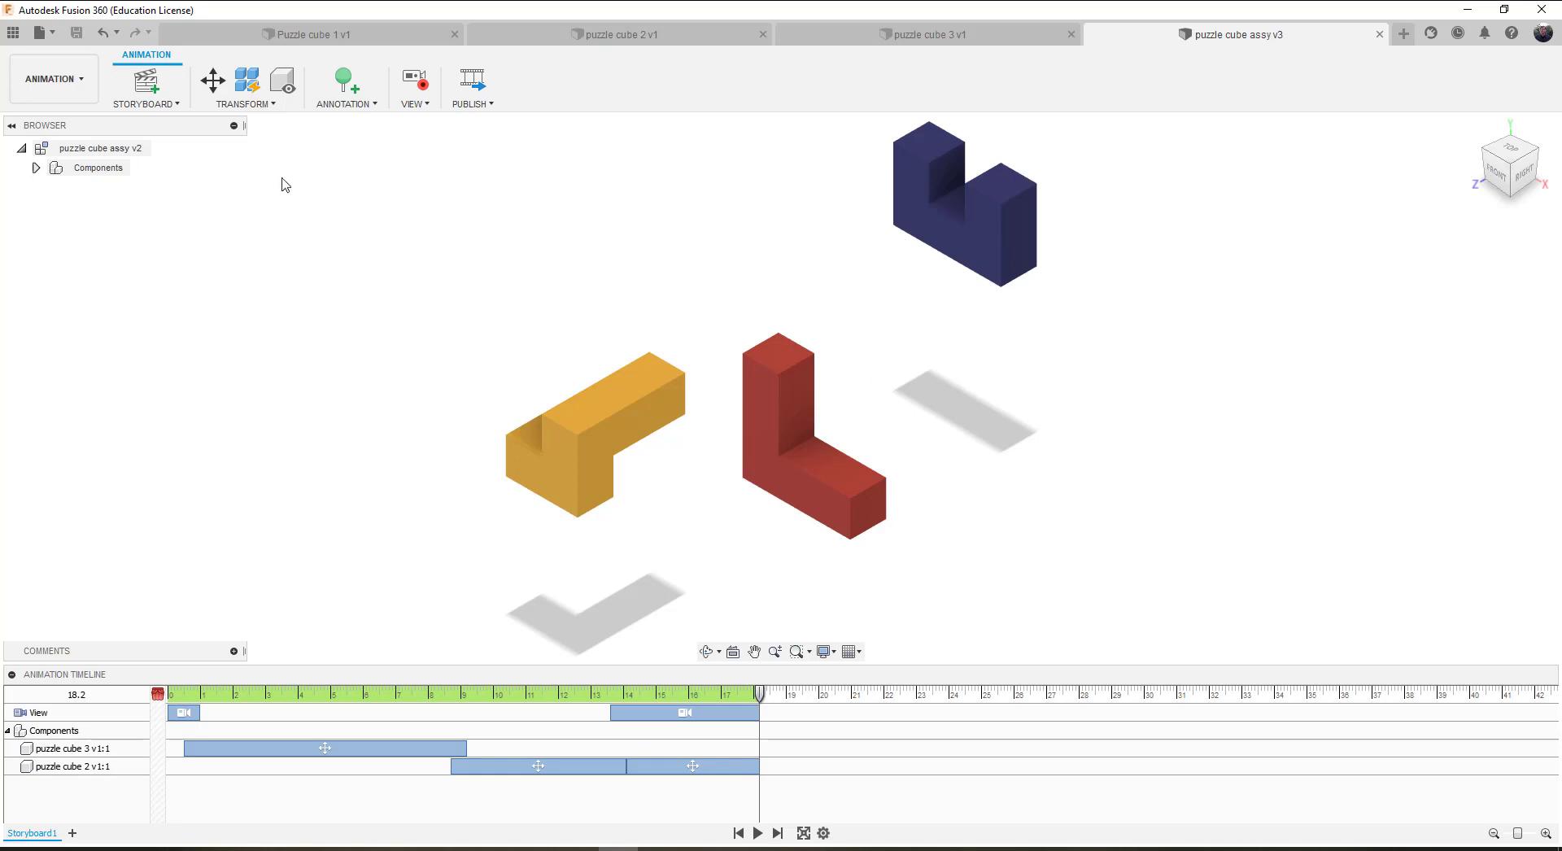
left_click(83, 79)
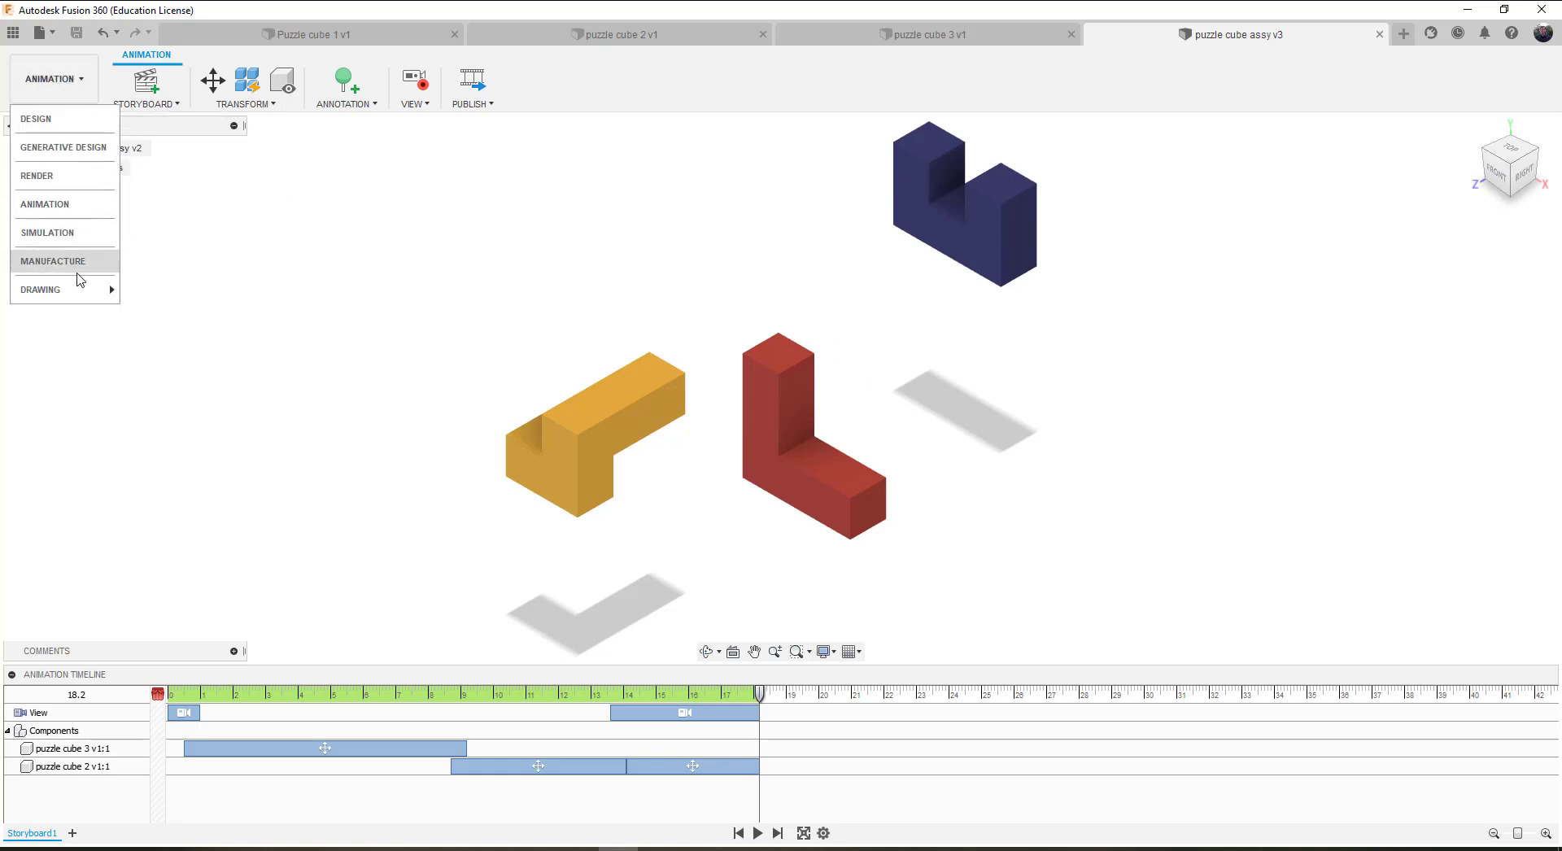
mouse_move(75, 292)
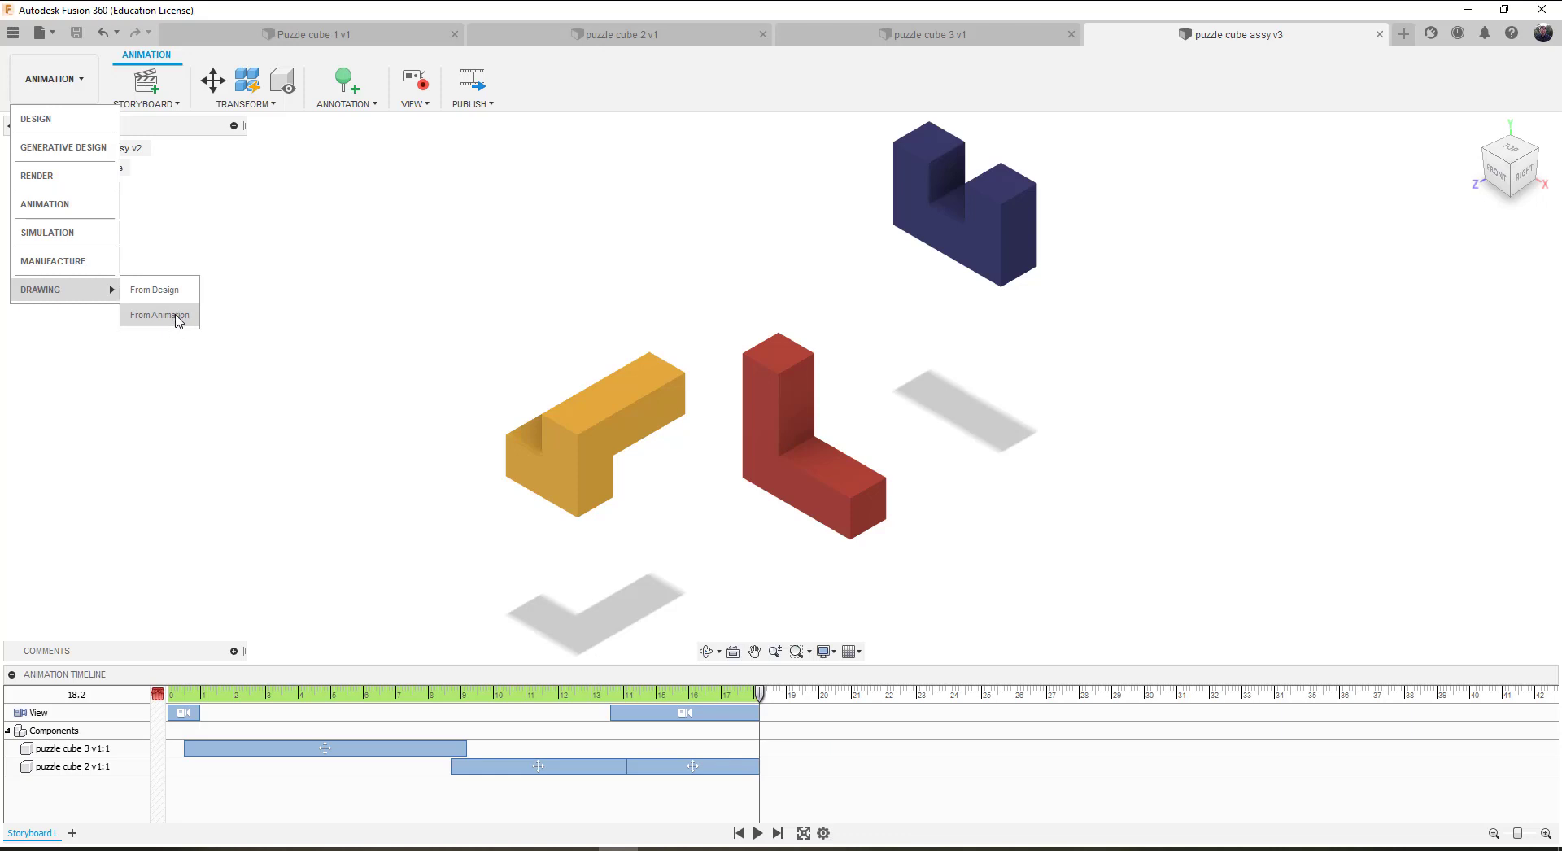
left_click(171, 315)
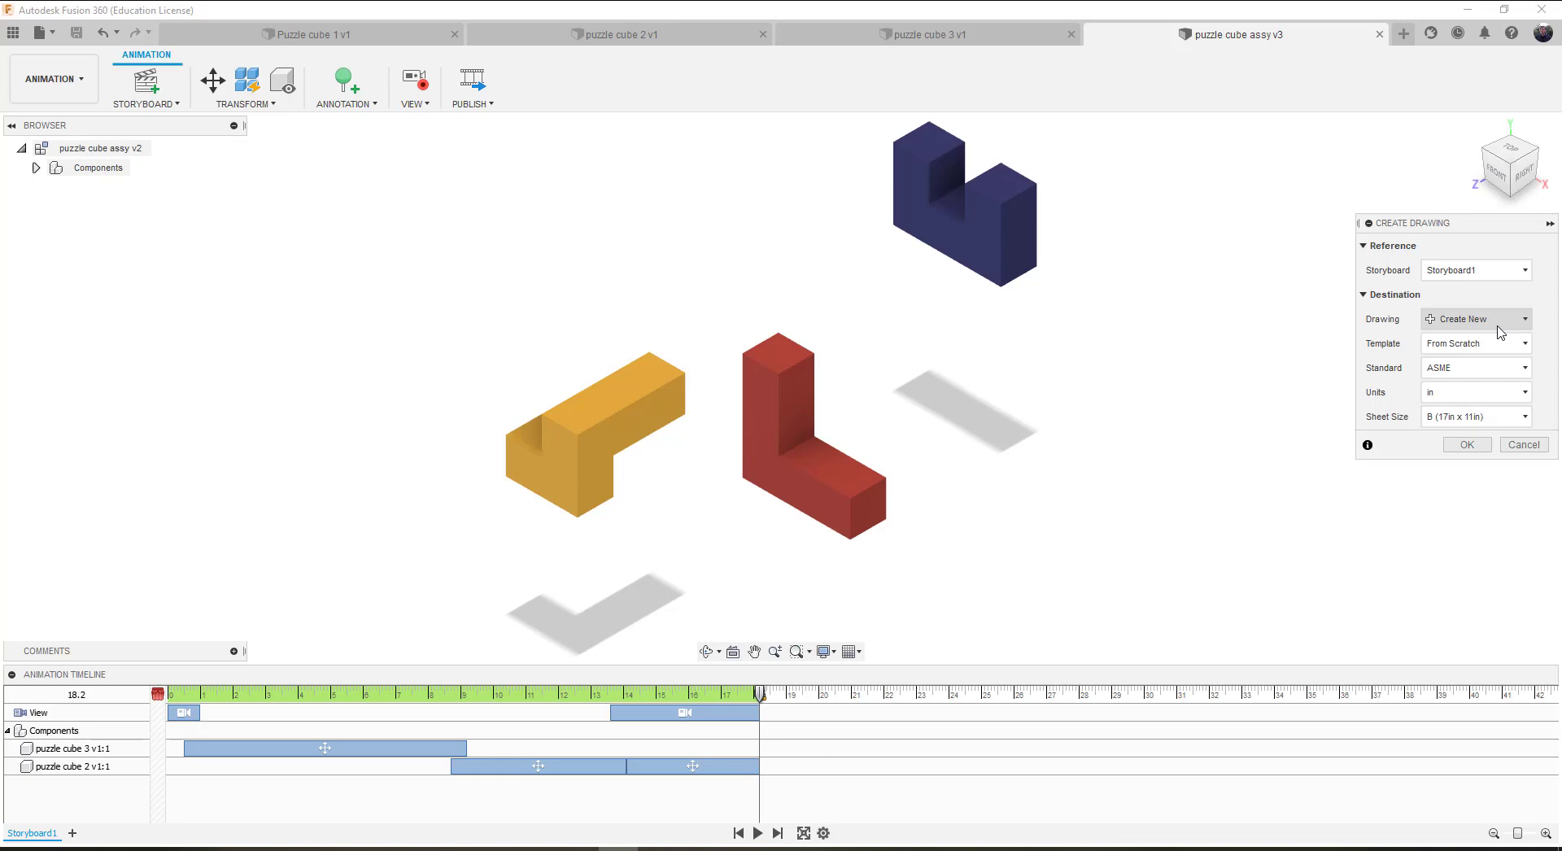
left_click(1523, 445)
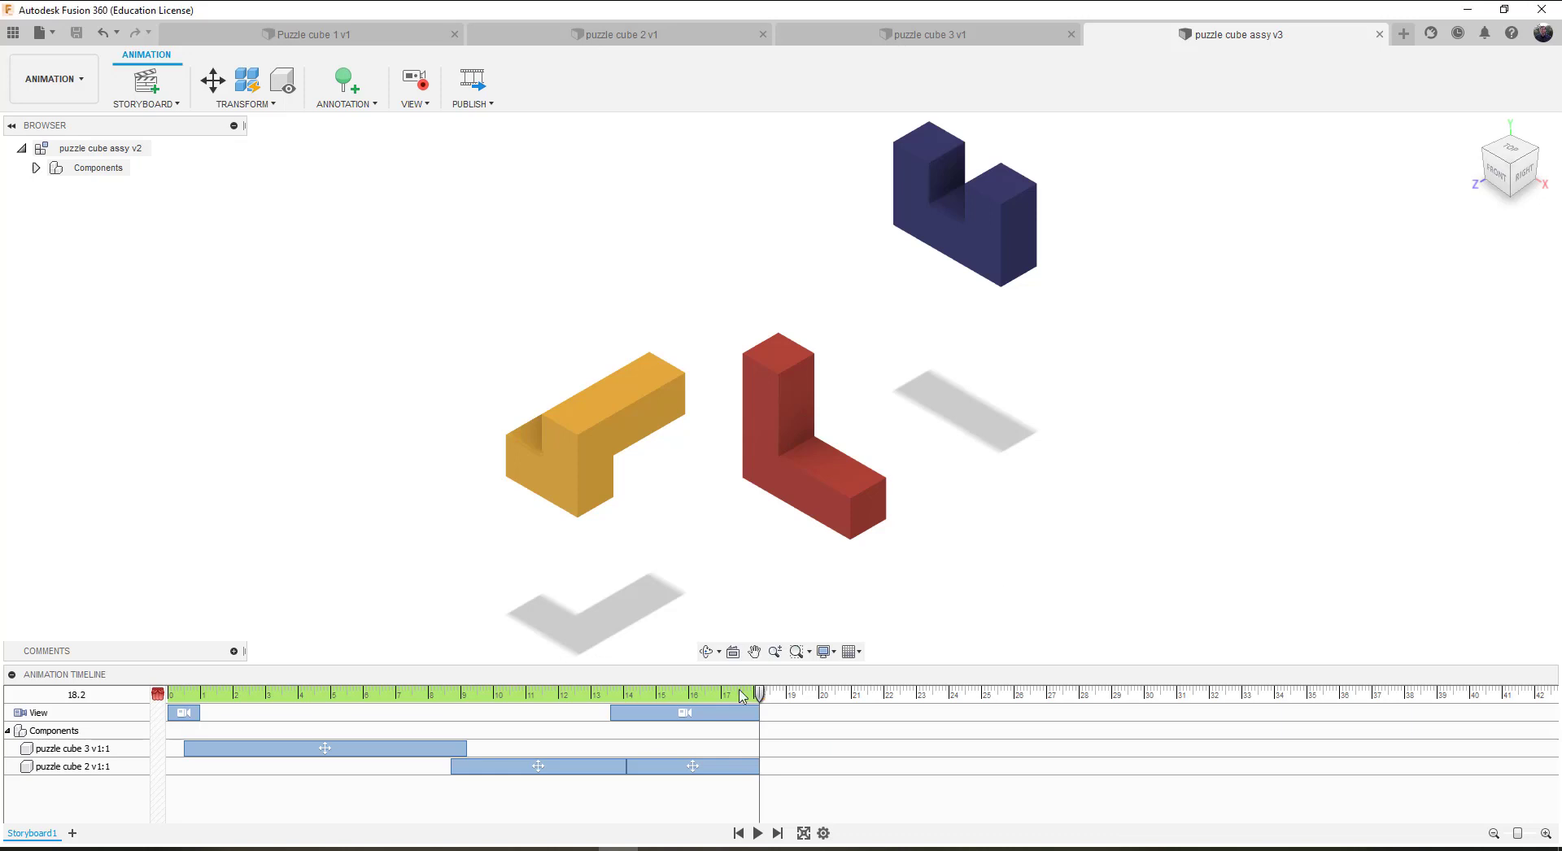
Step: Return Storyboard1's playhead to 0.0 and zoom out the starting view so the whole assembled cube fits
left_click_drag(758, 701, 142, 693)
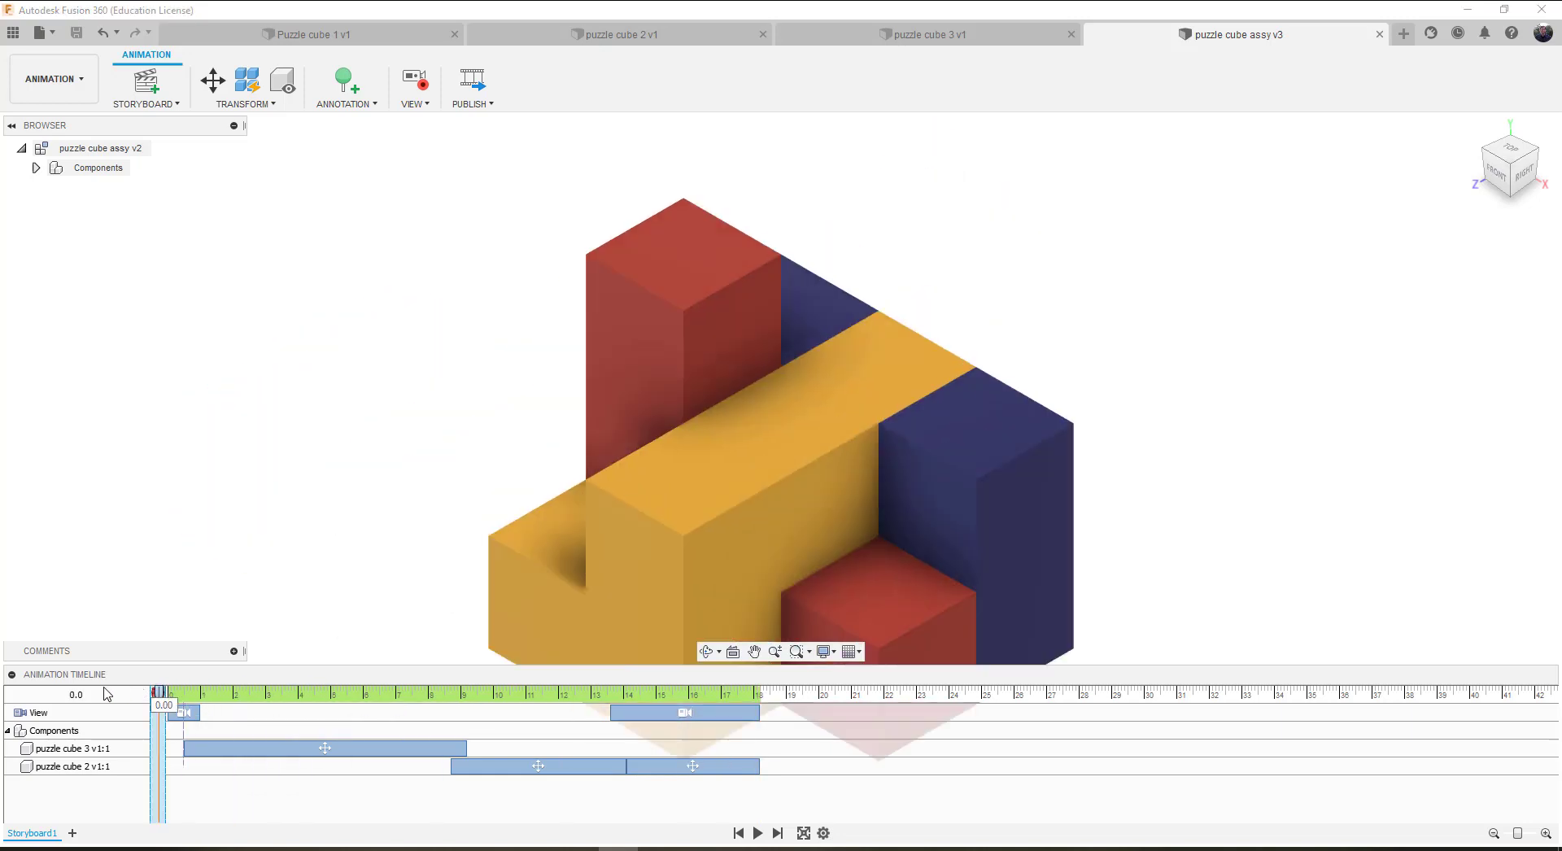
scroll(1115, 282, "down", 5)
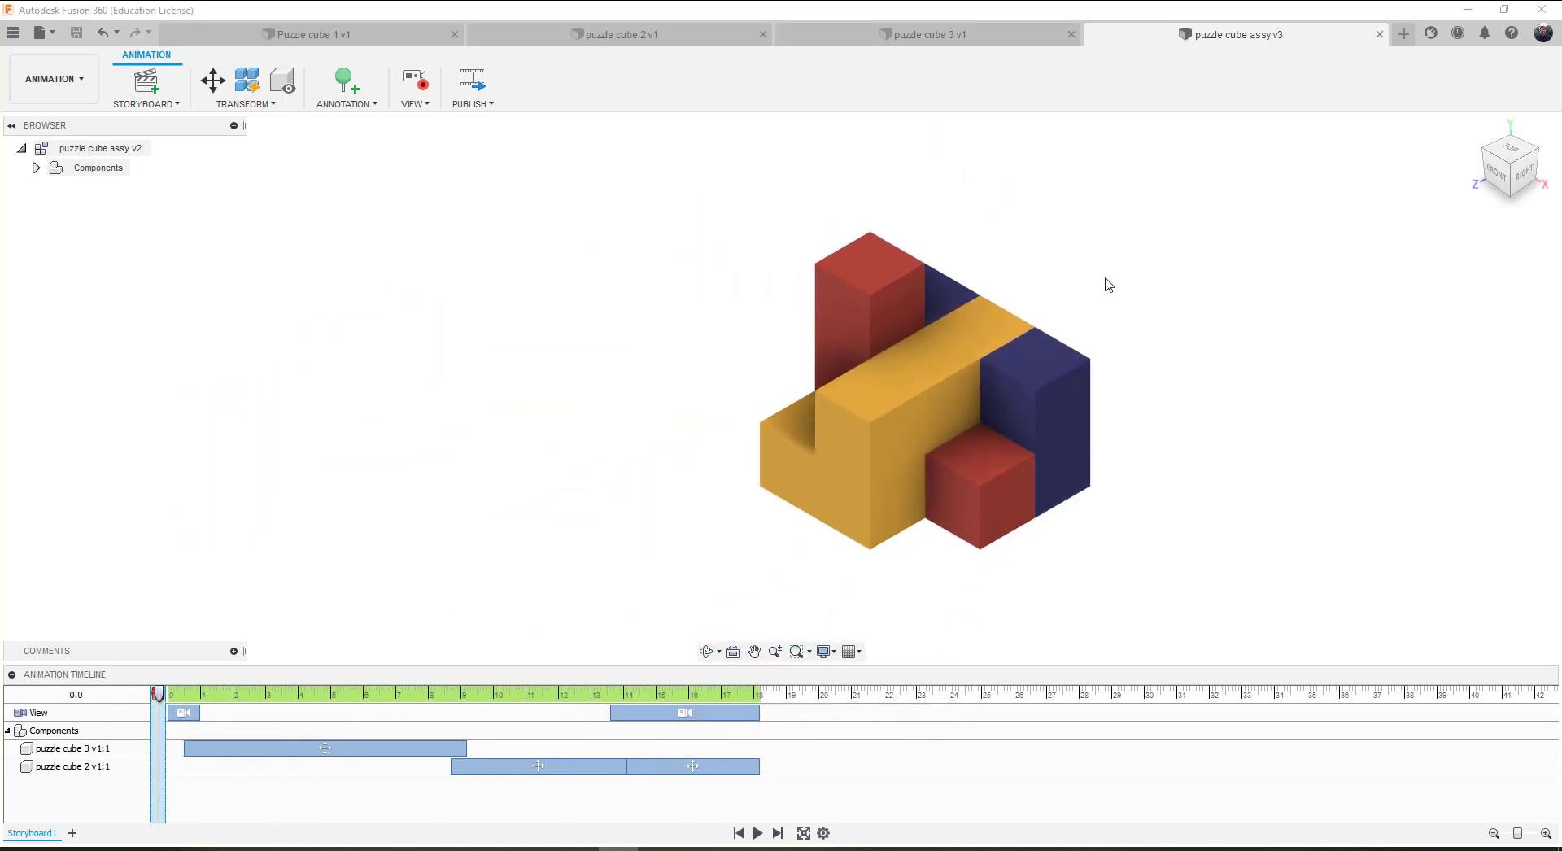
scroll(1108, 284, "up", 2)
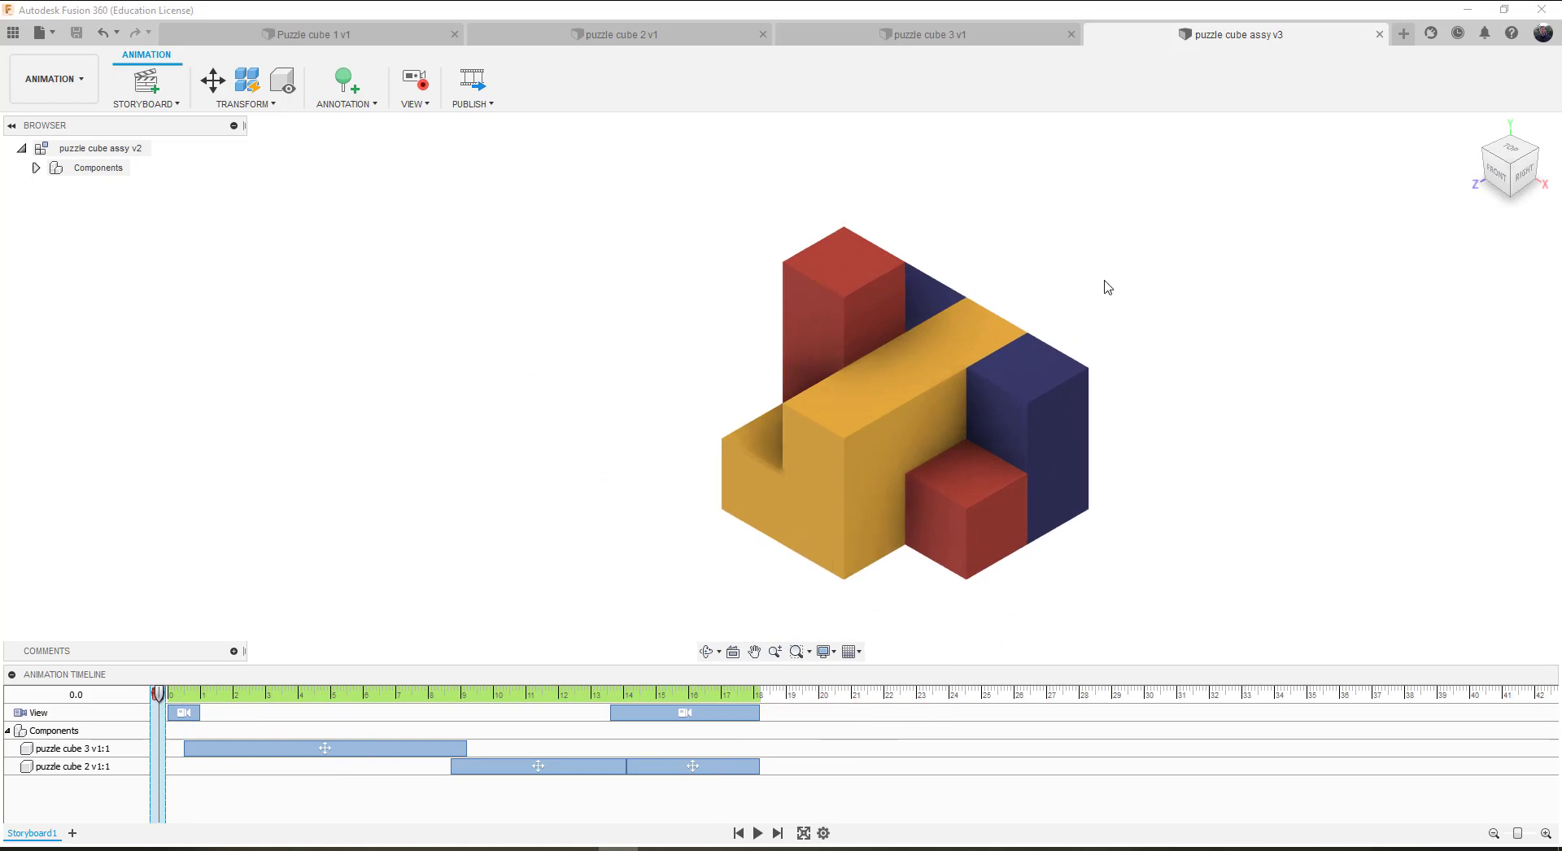
left_click(415, 104)
mouse_move(474, 104)
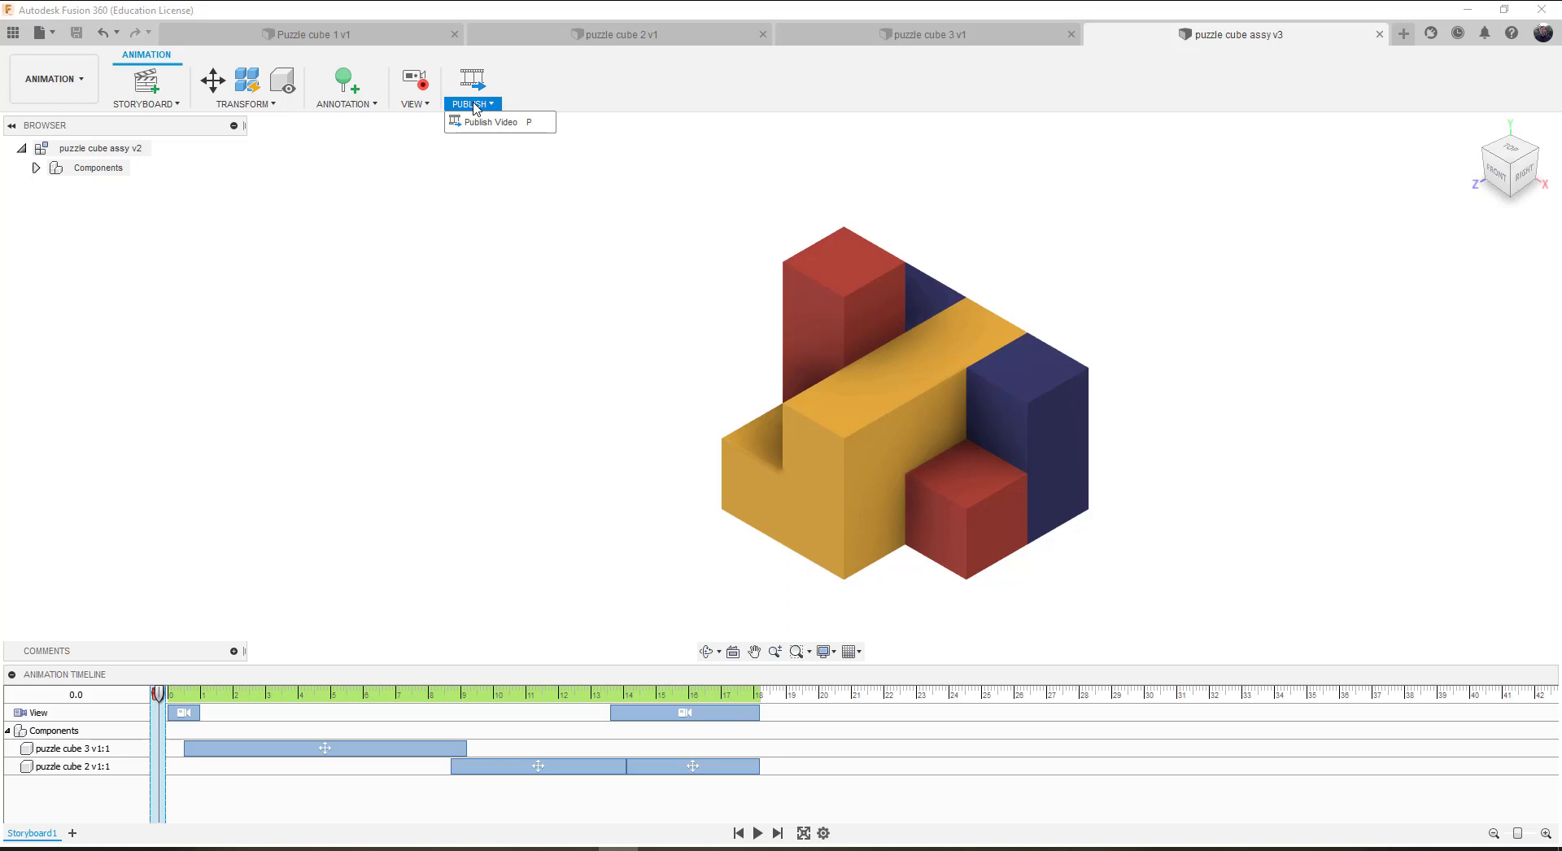
mouse_move(322, 103)
mouse_move(274, 104)
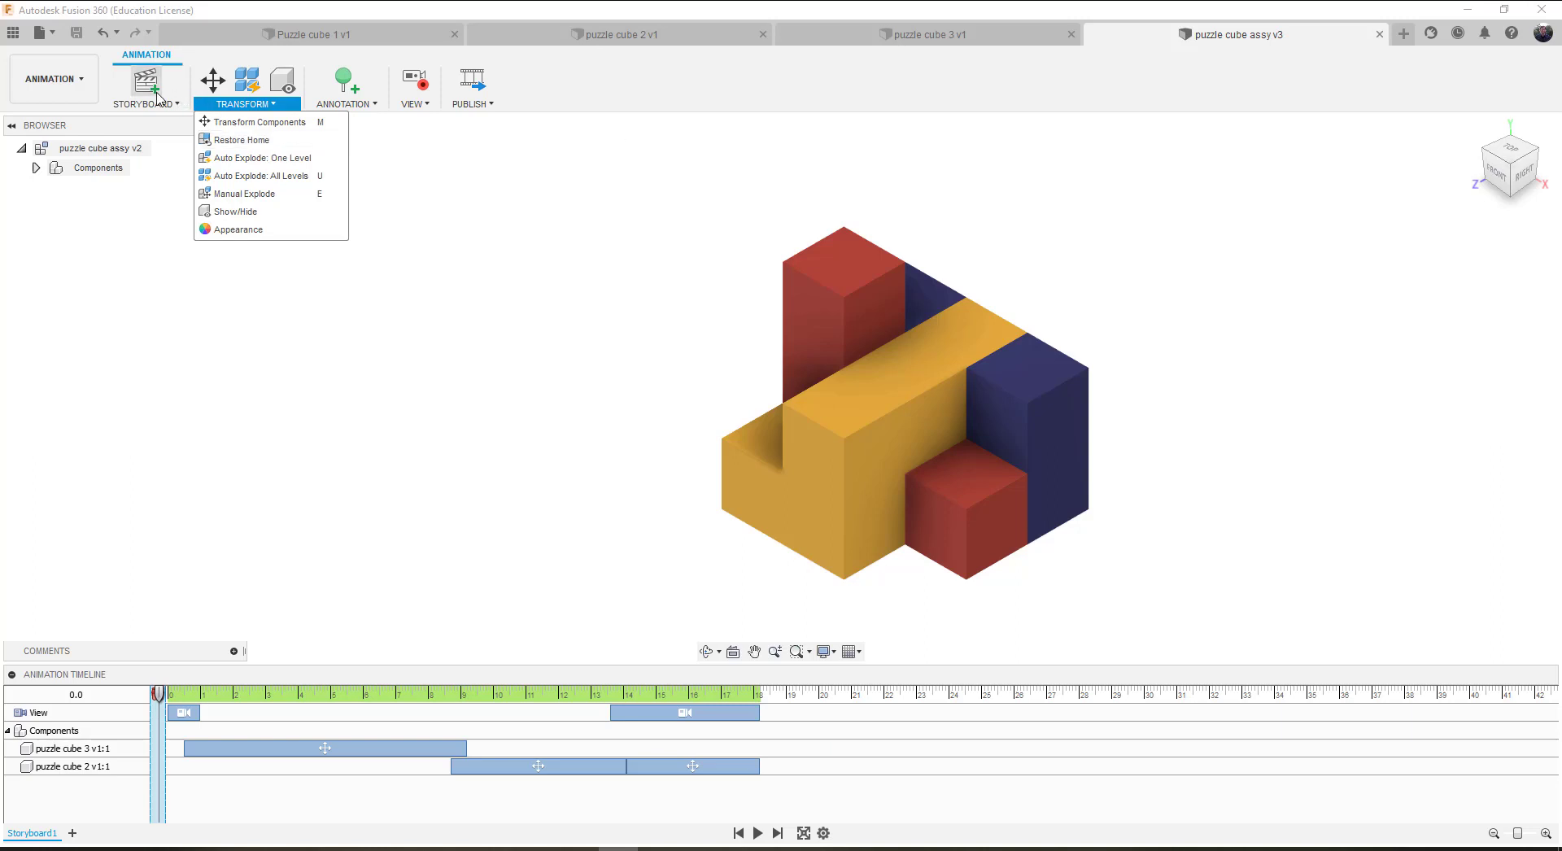
Step: Create a new storyboard of type Clean and record a zoomed-out view of the assembled cube at 1.0
mouse_move(135, 98)
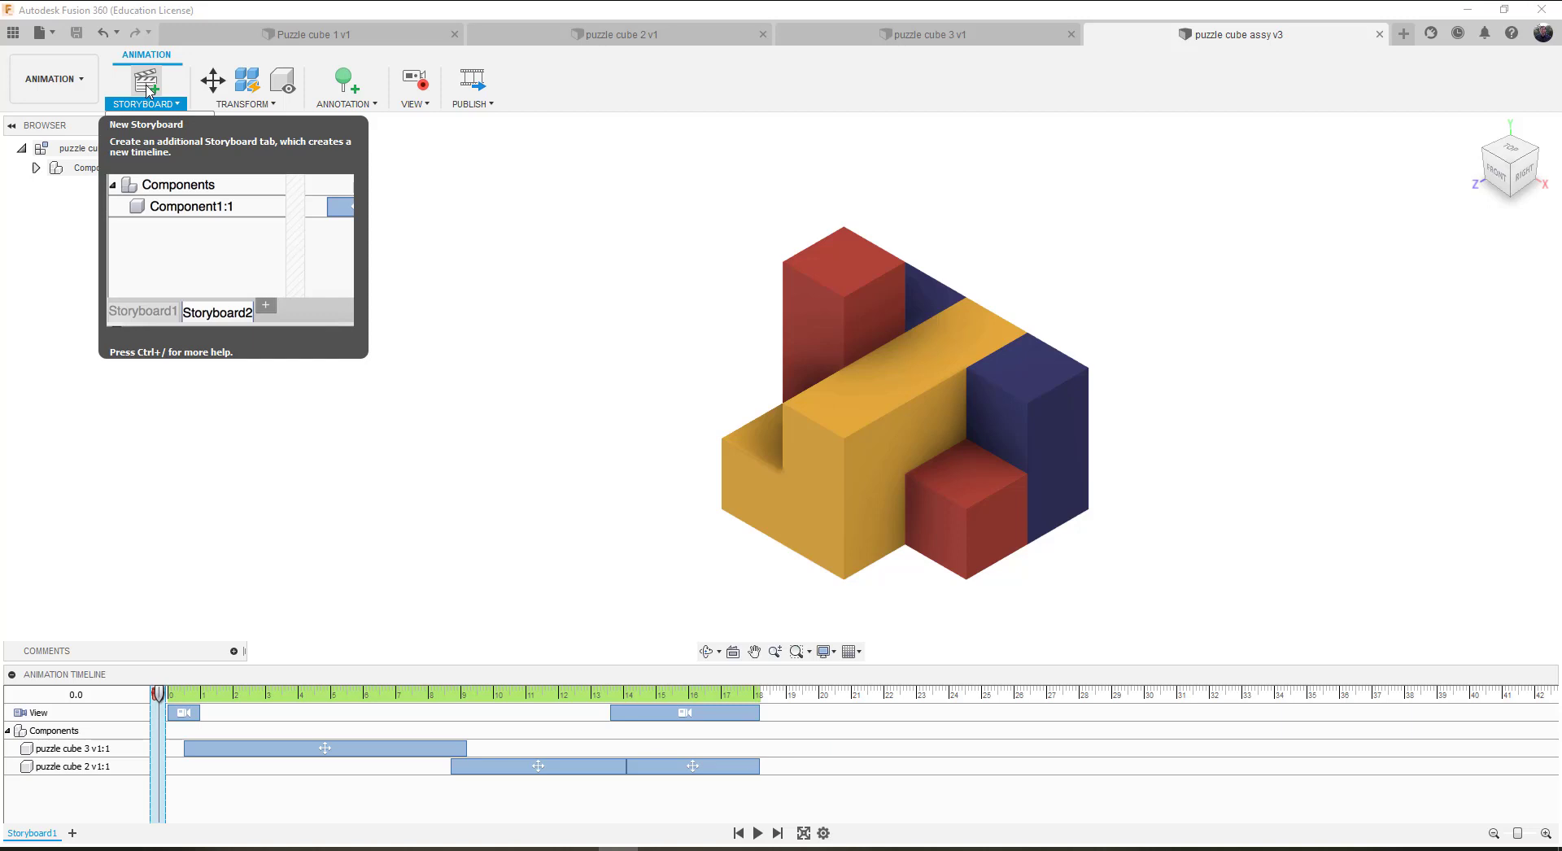
left_click(148, 91)
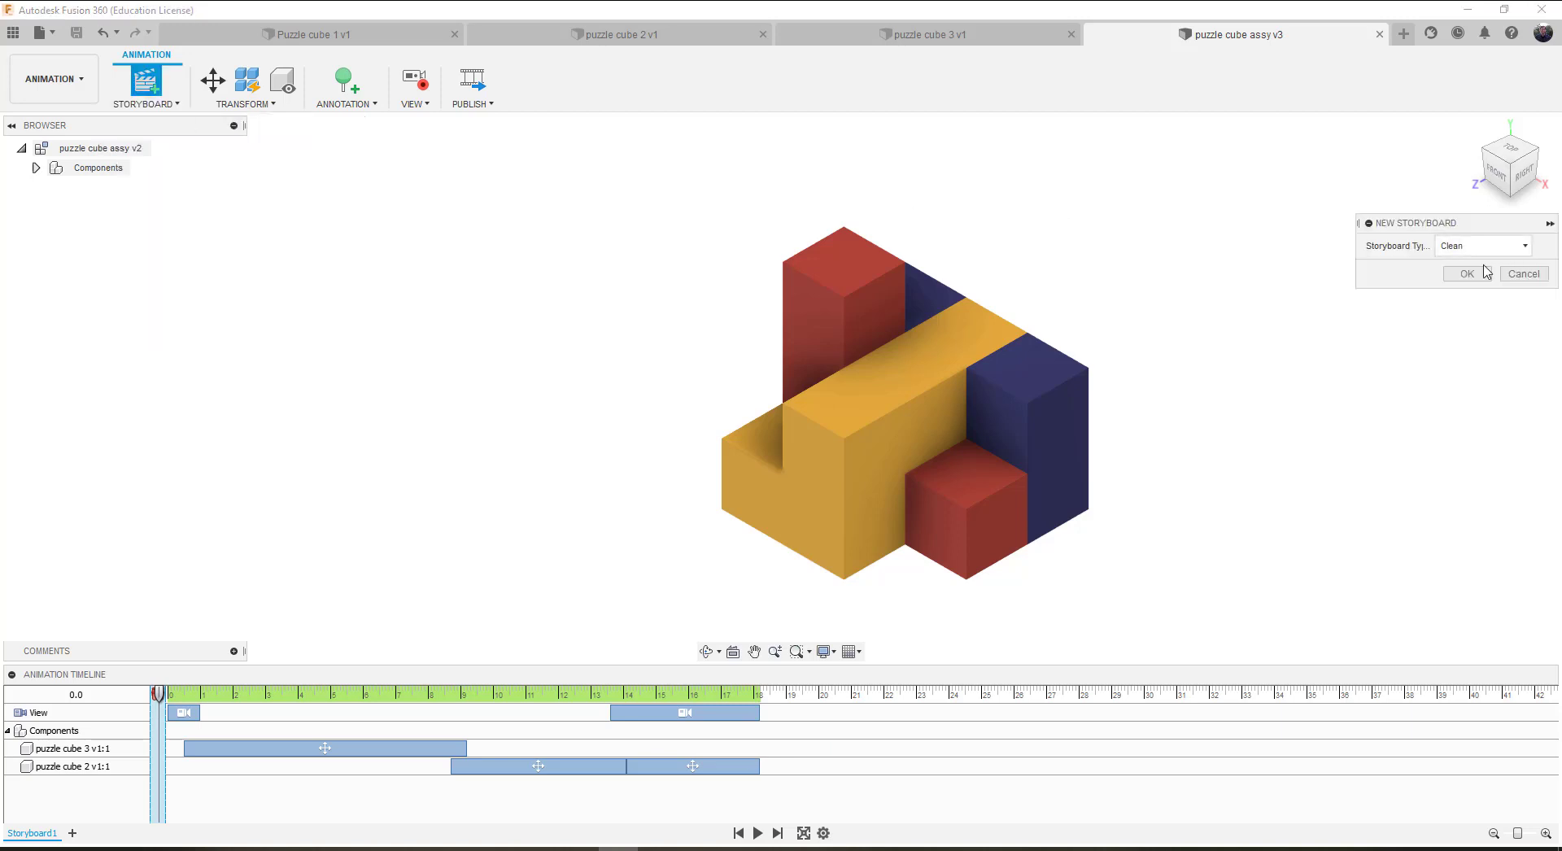
left_click(1465, 277)
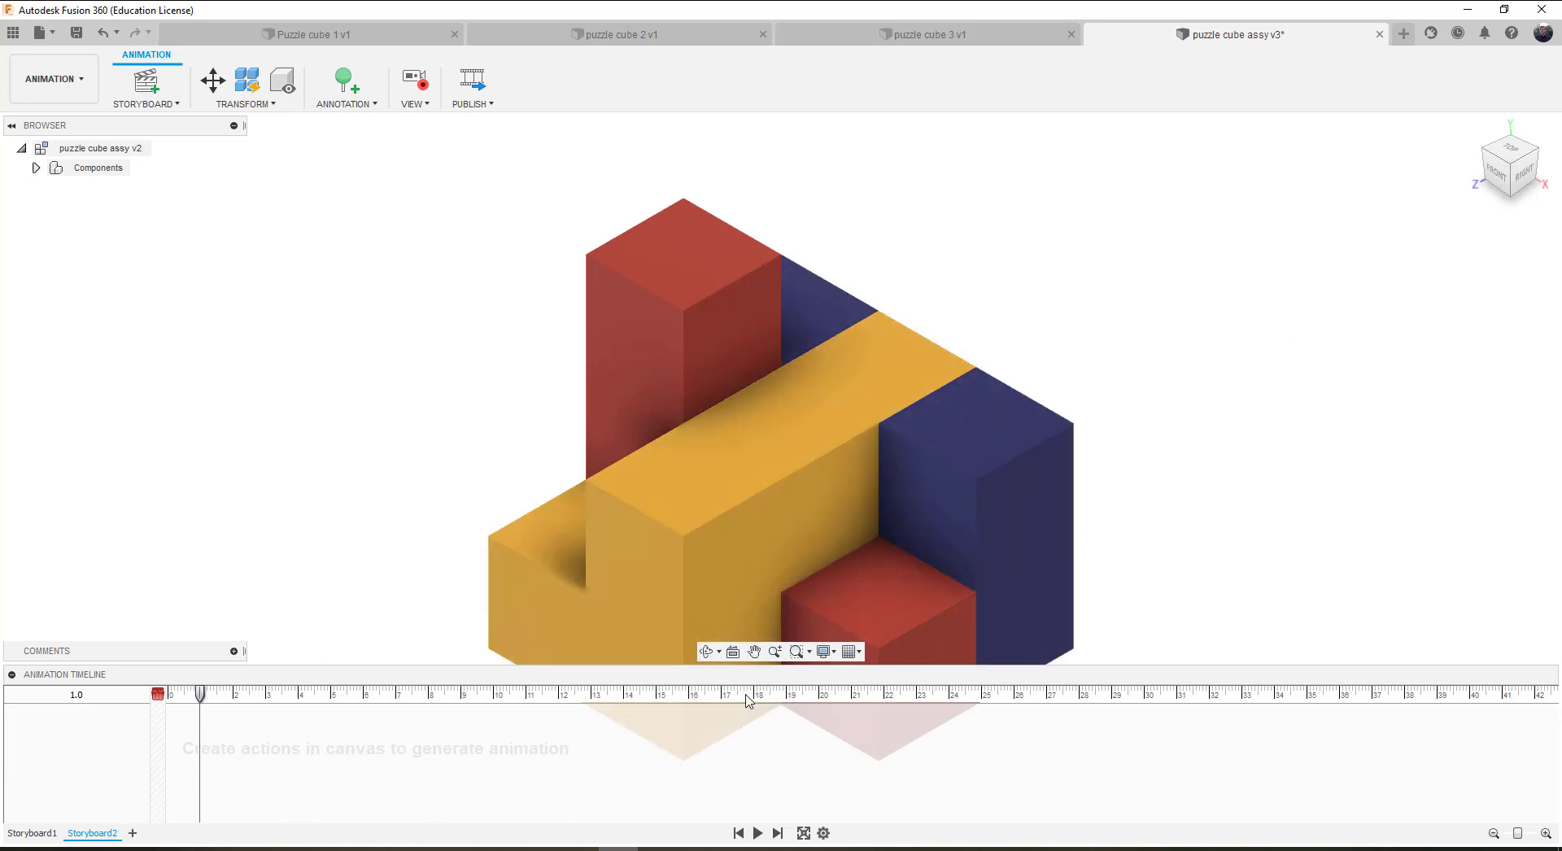
scroll(1197, 325, "down", 4)
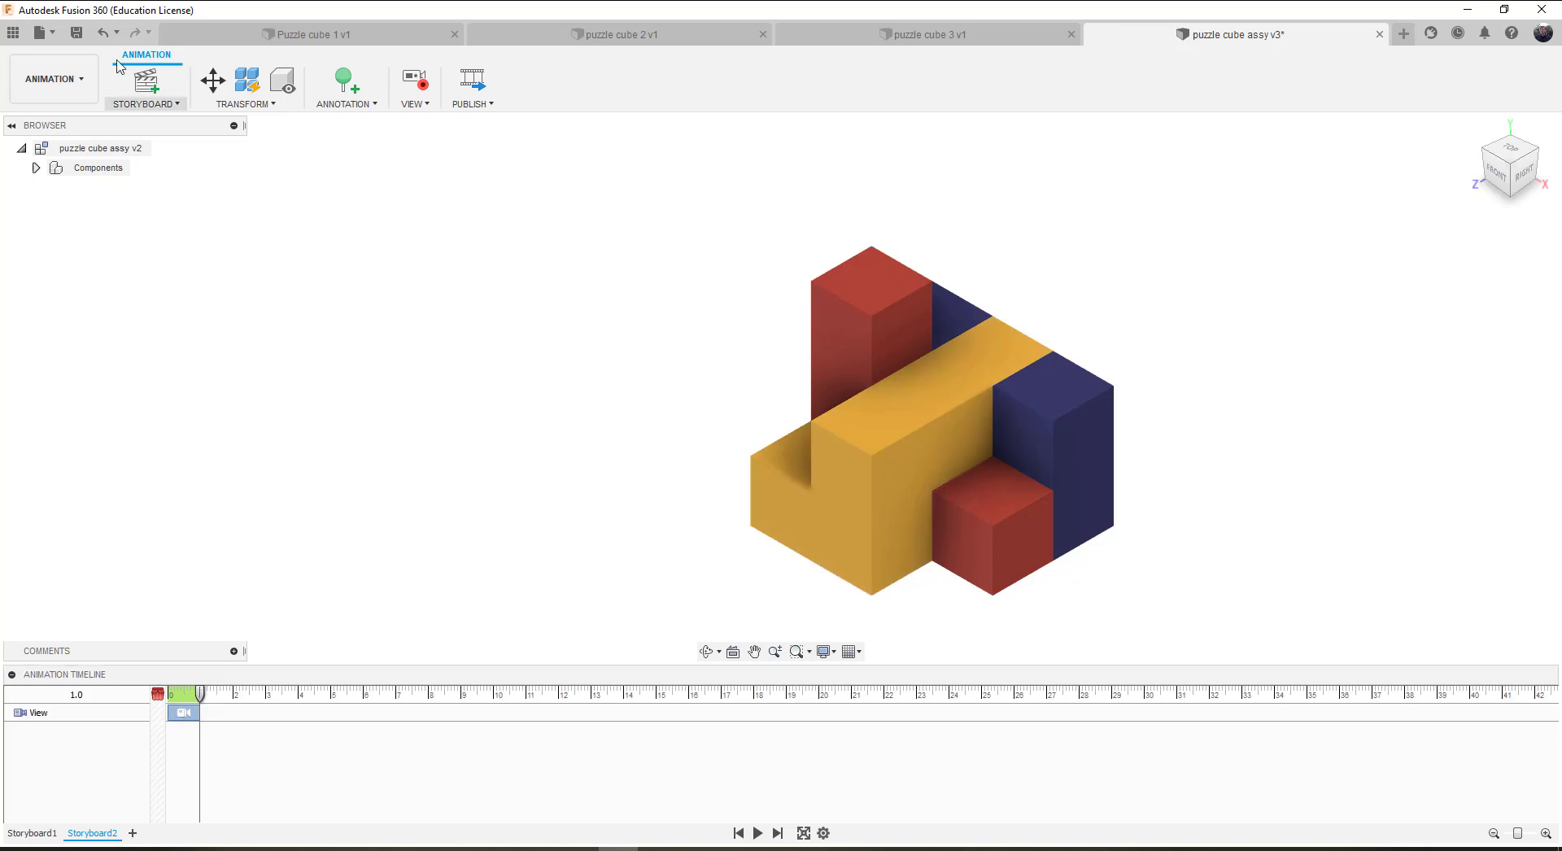
Step: Save a new version of the assembly with the version description "story board"
left_click(81, 36)
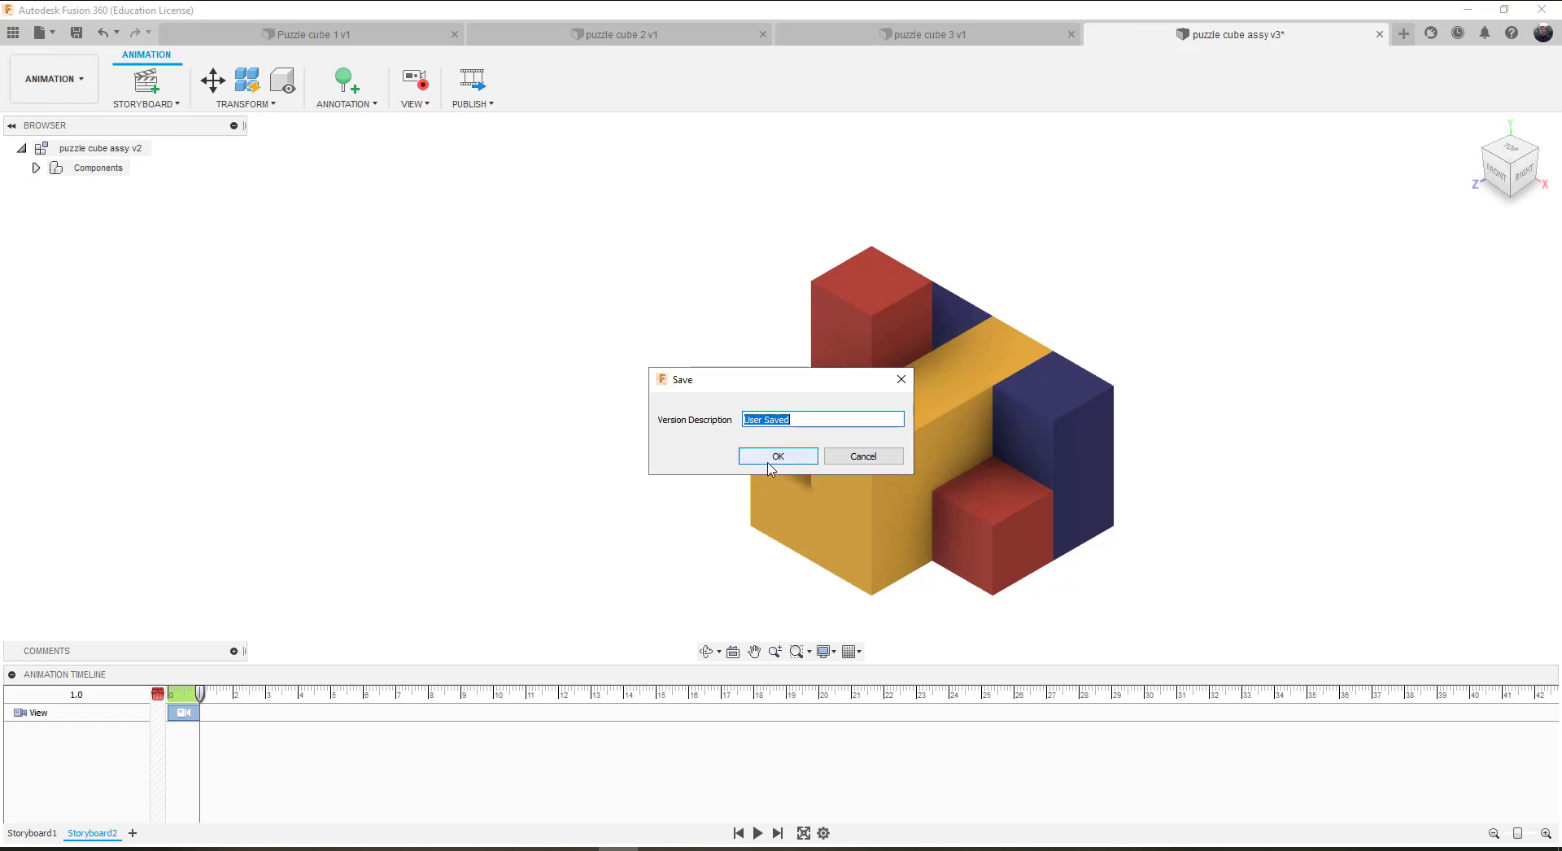
type("story board")
left_click(769, 456)
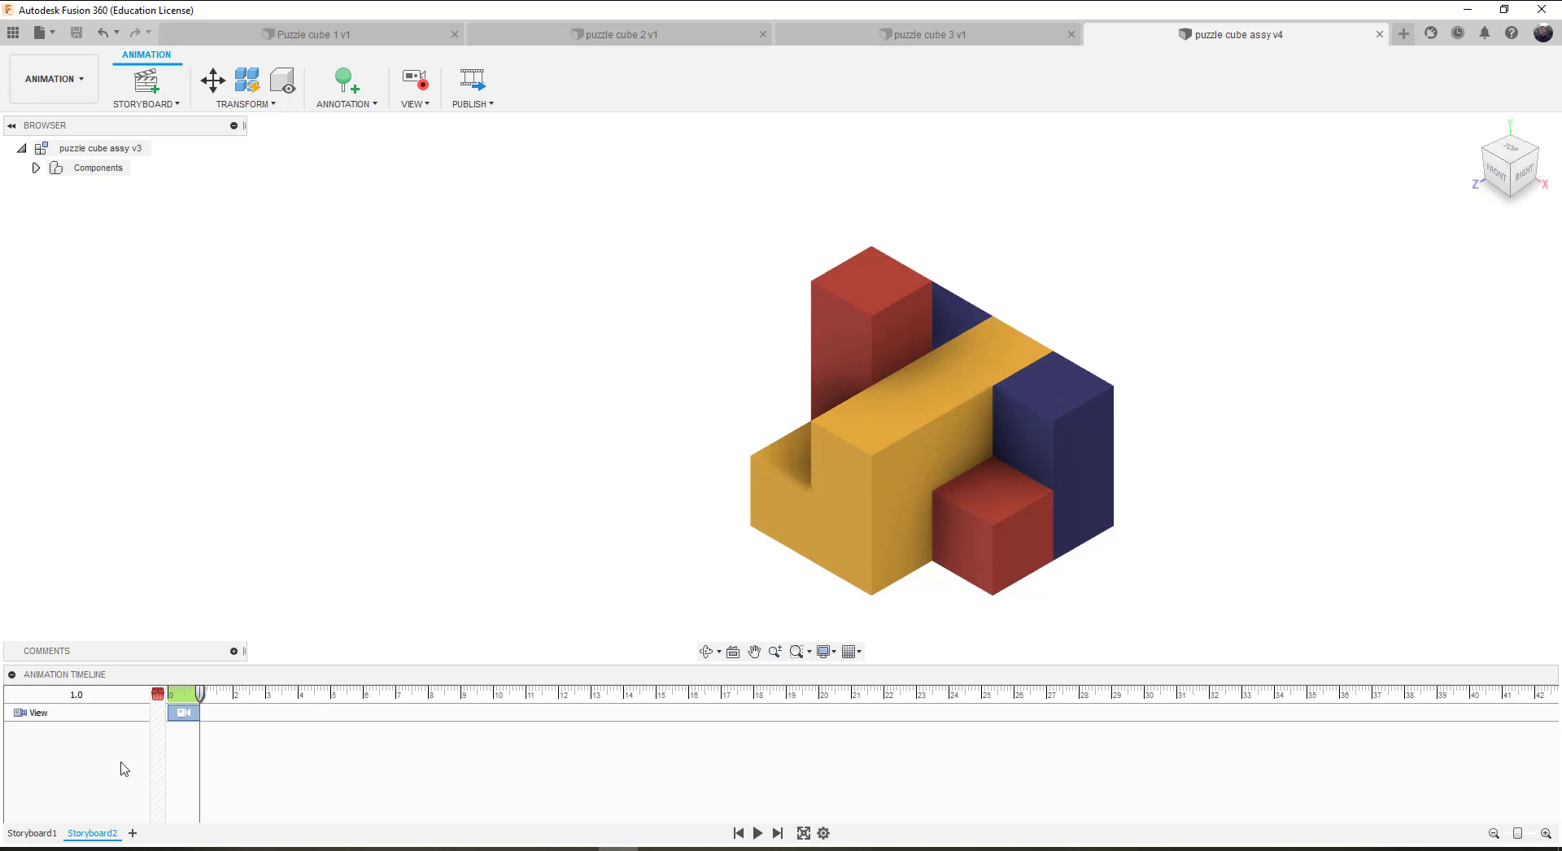
Step: Set Storyboard1's playhead to 18.2 and create a new from-scratch drawing from that animation, using ASME, inches and sheet size B (17in x 11in)
left_click(31, 833)
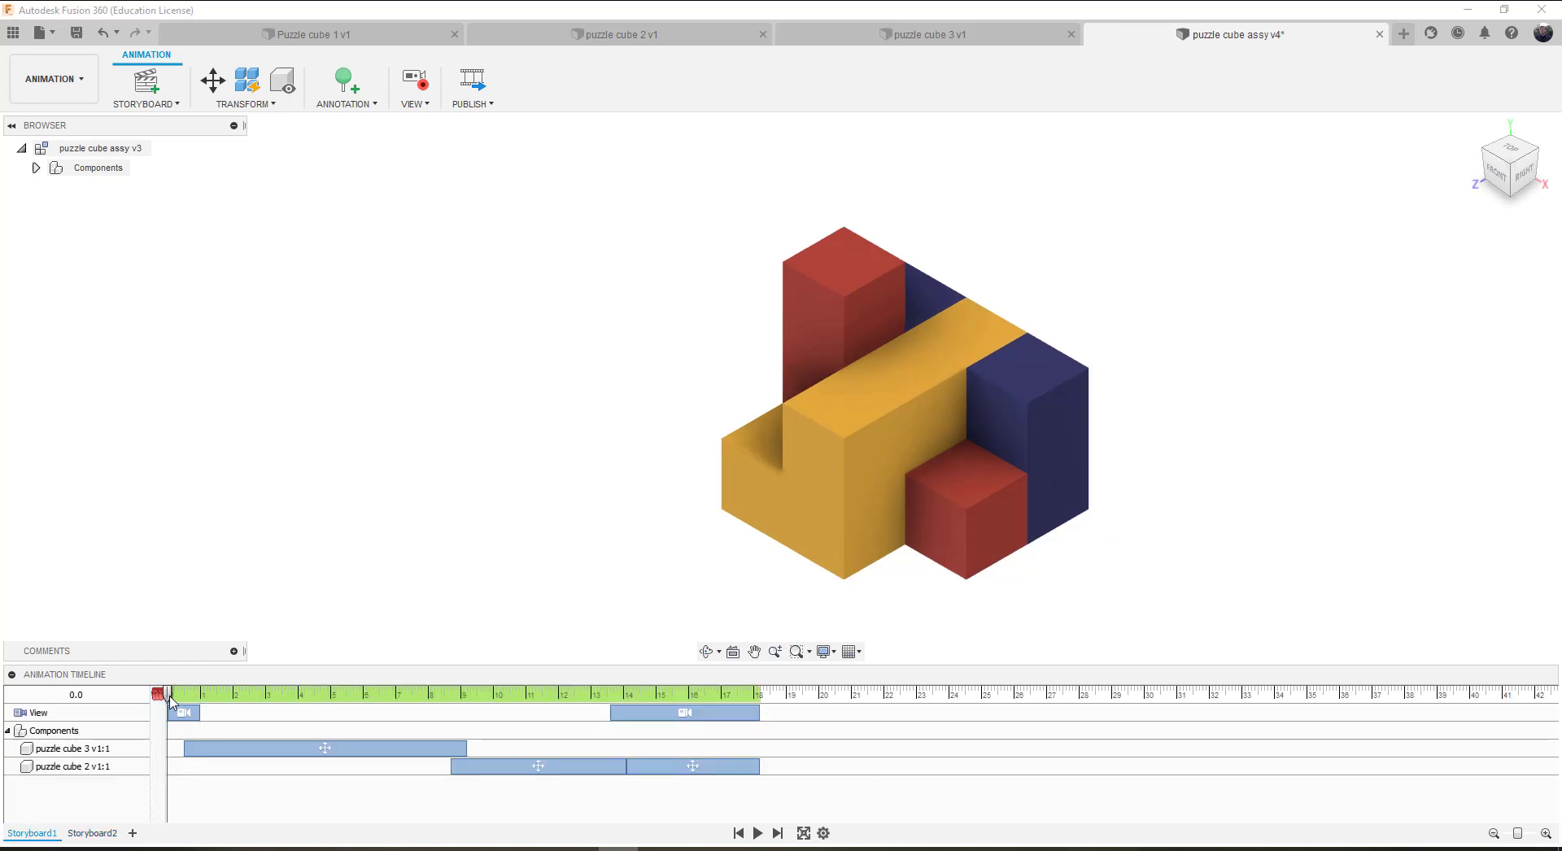
left_click_drag(170, 700, 759, 690)
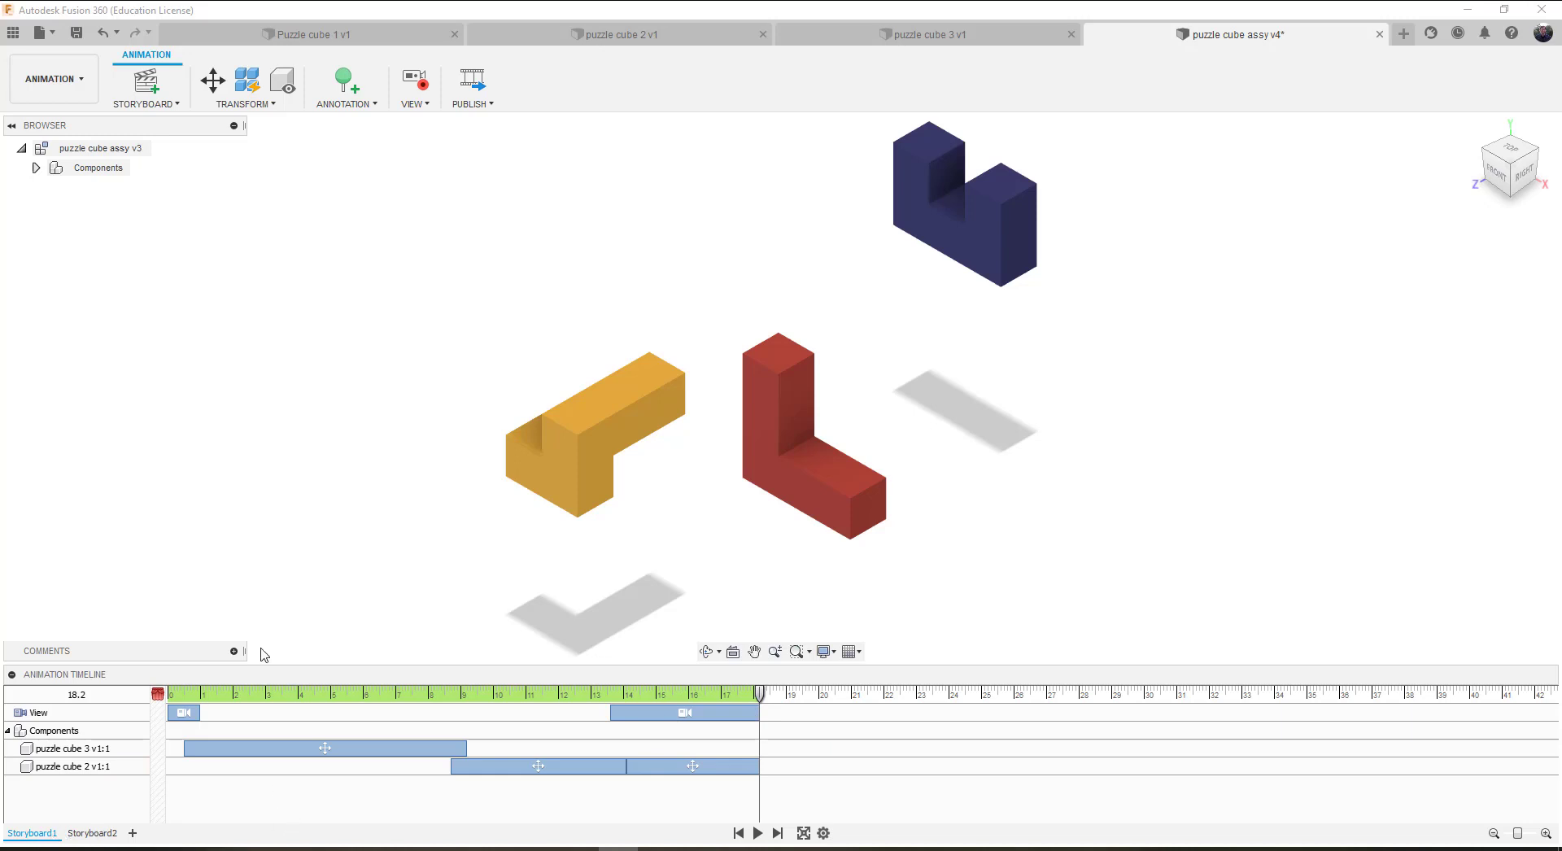
left_click(90, 85)
mouse_move(81, 291)
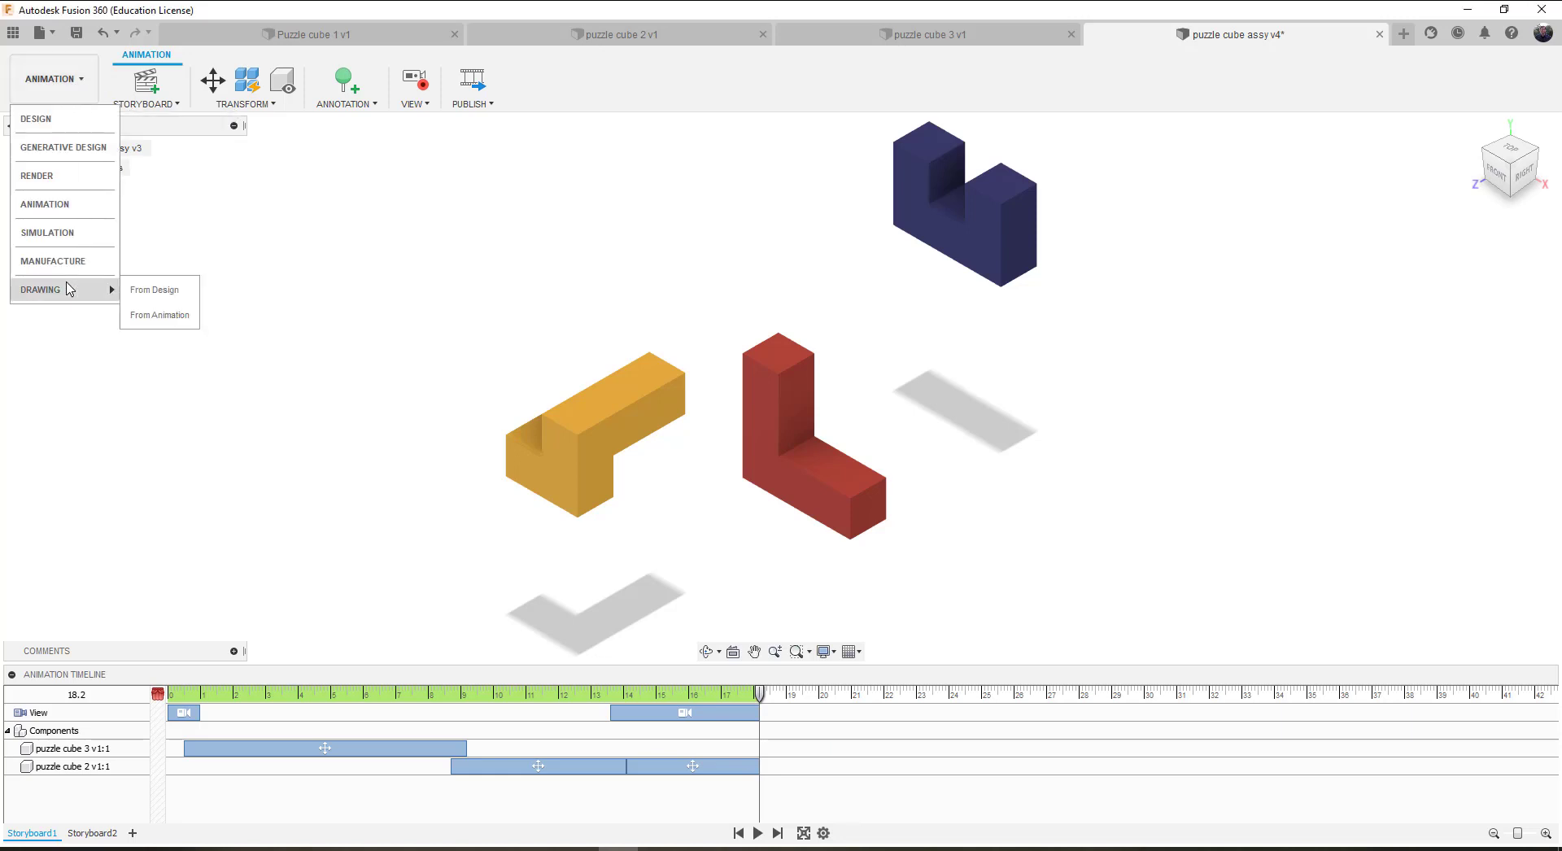
left_click(167, 315)
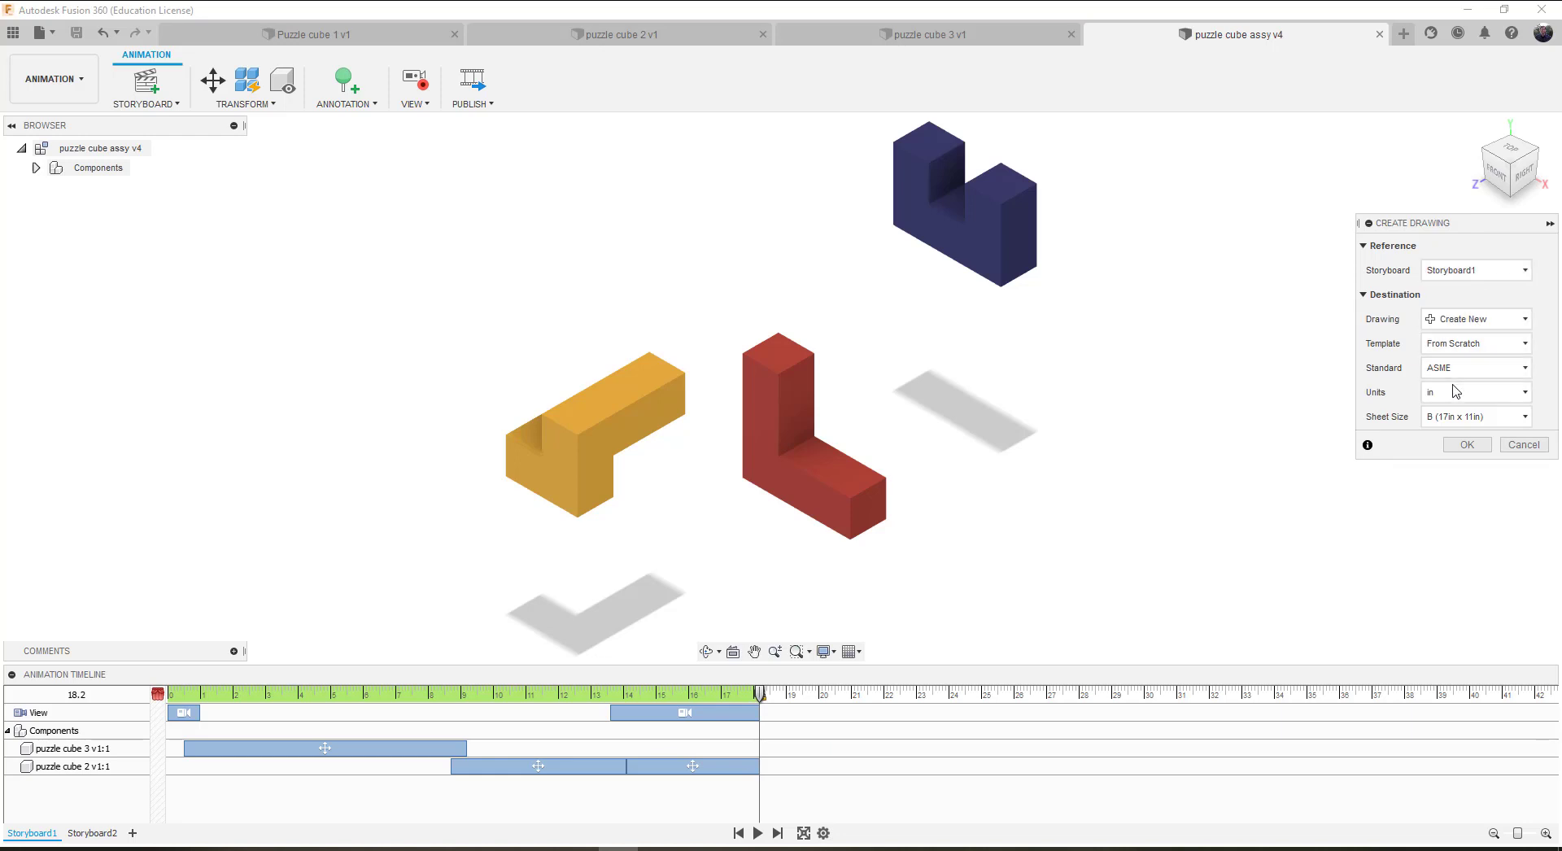
left_click(1467, 445)
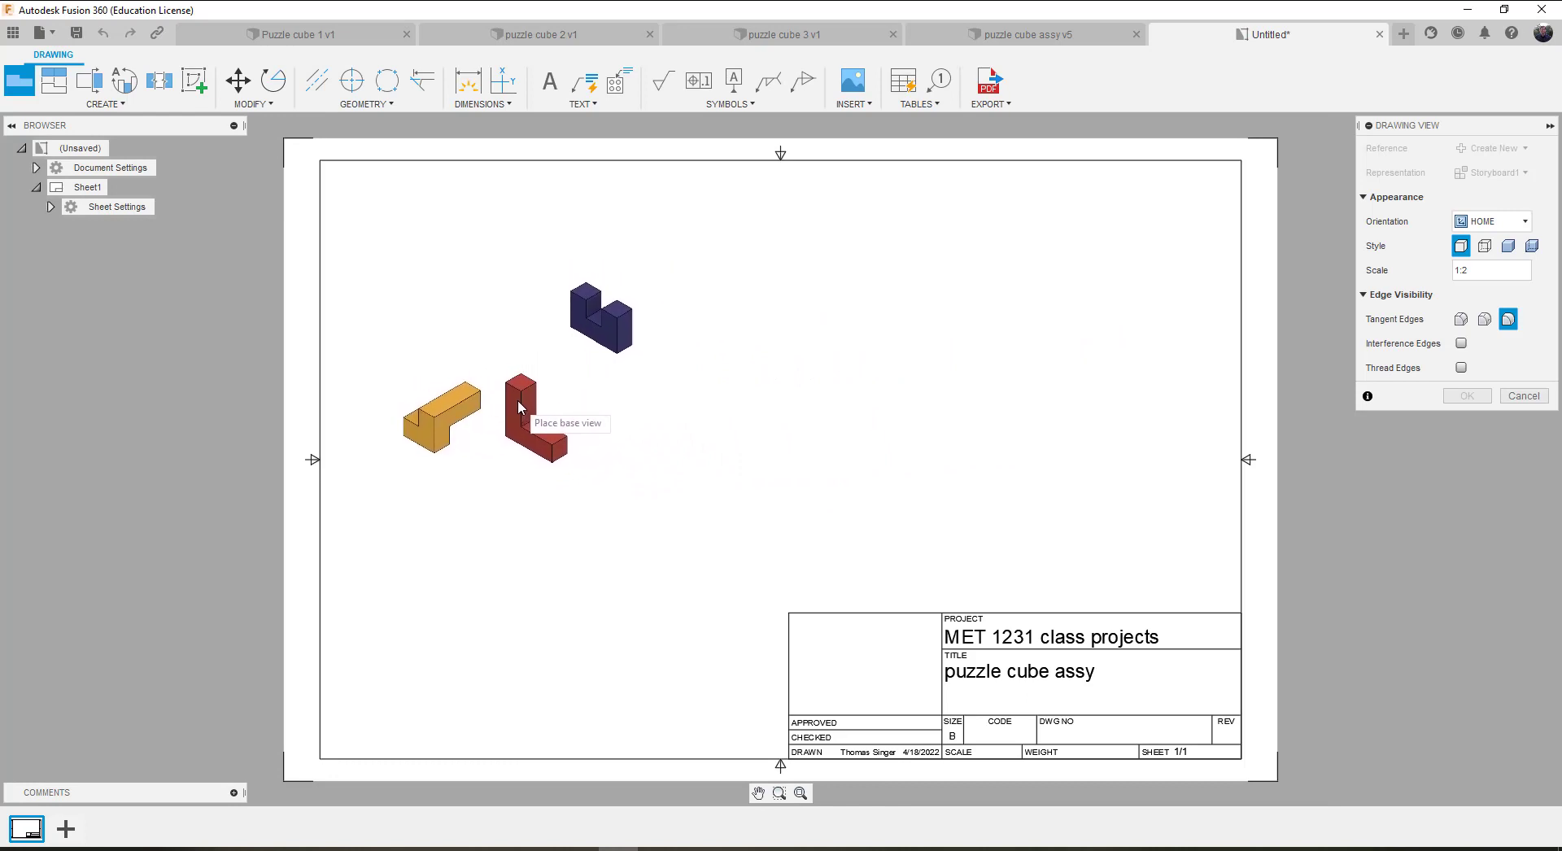
Step: Place the exploded base view at 1:2 scale in the sheet's upper-left area and change its style to shaded
left_click(511, 393)
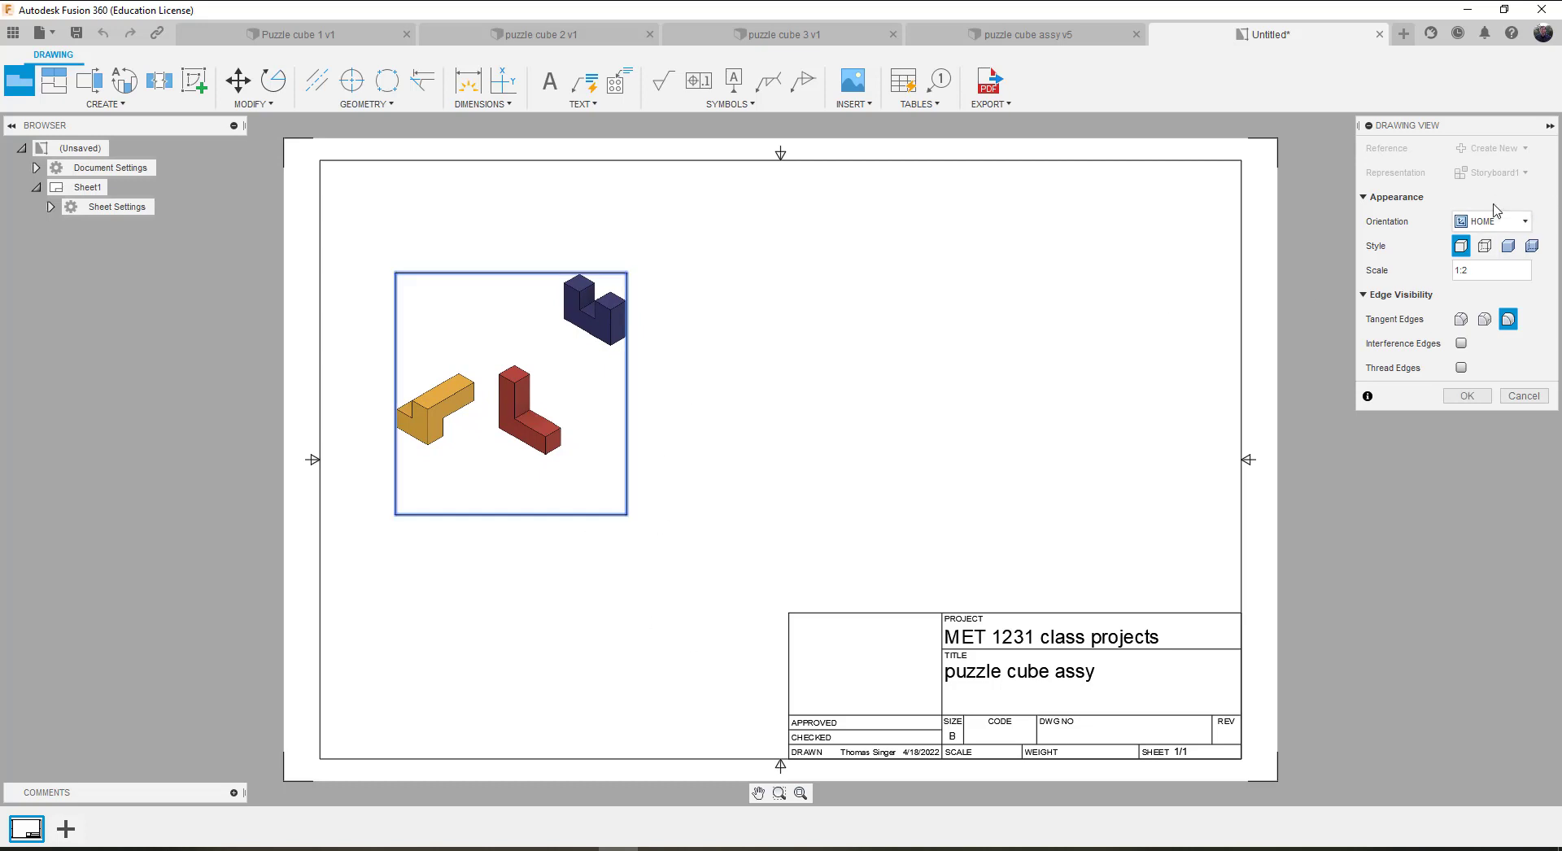
left_click(1466, 396)
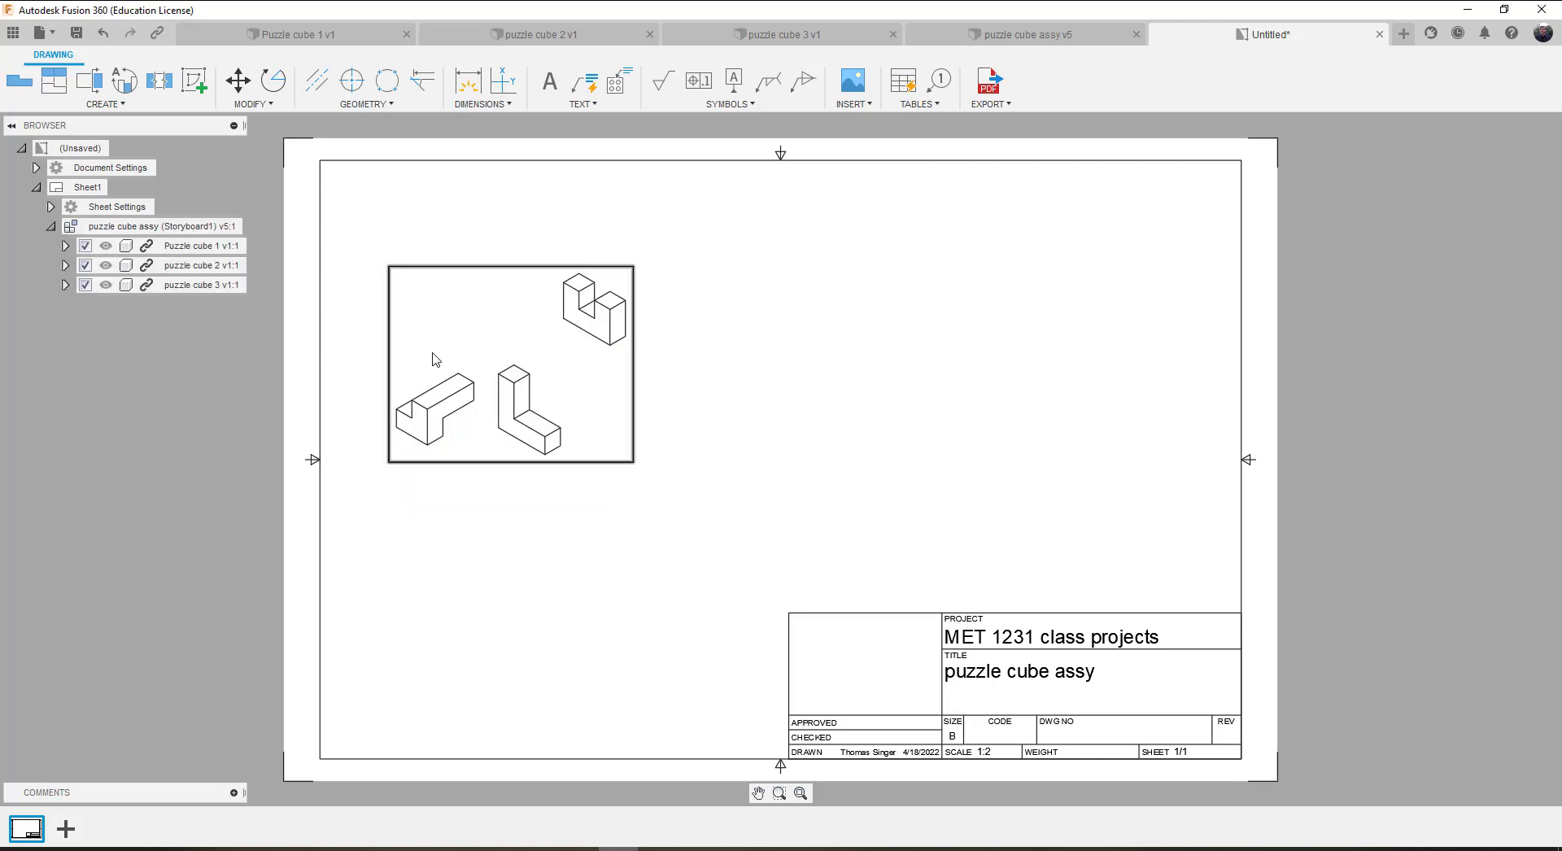
right_click(472, 329)
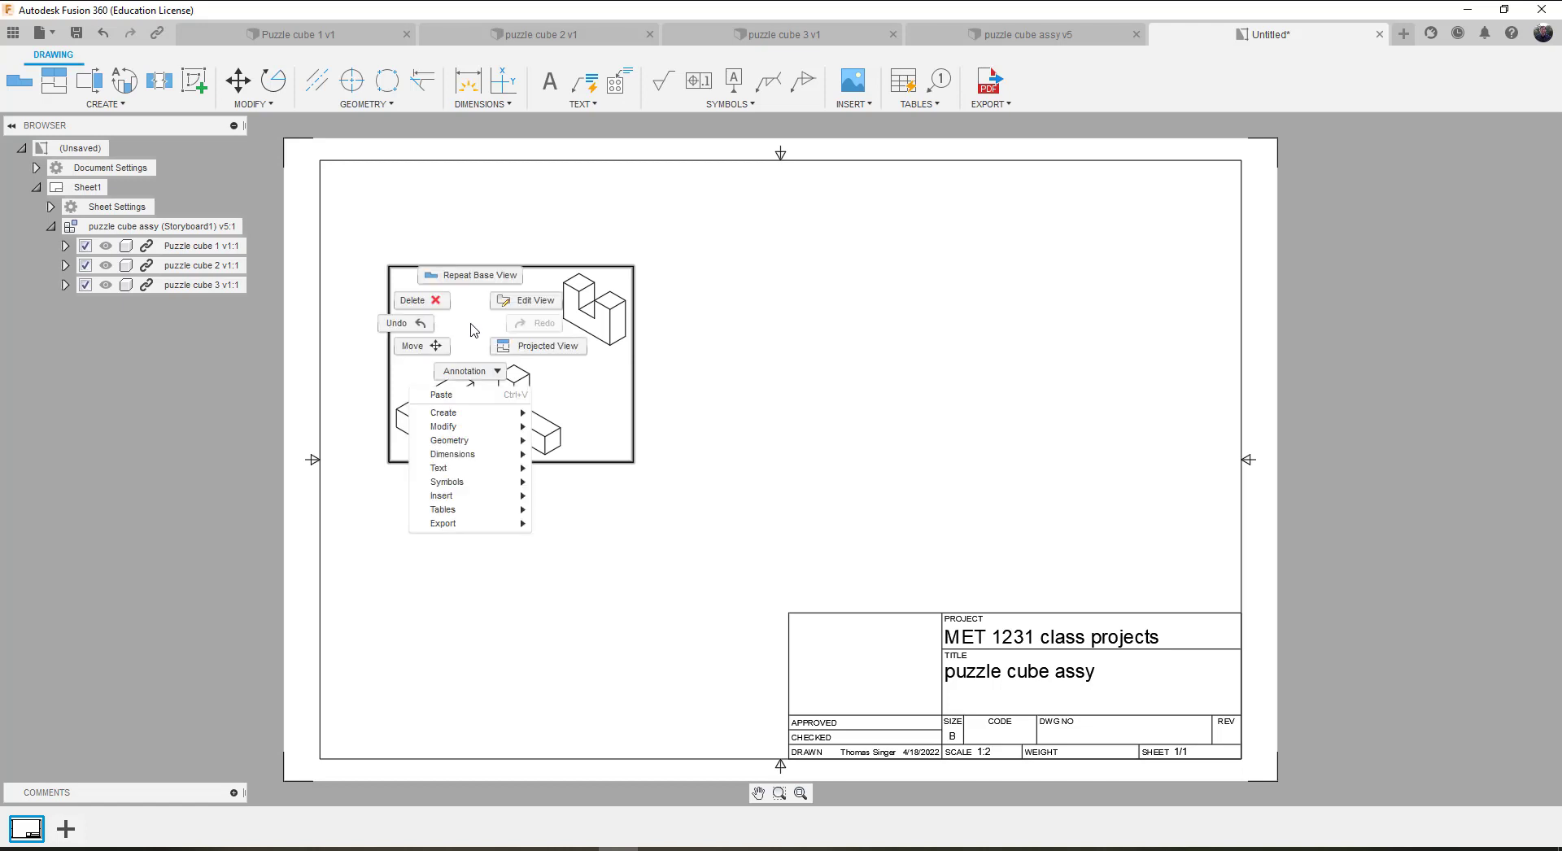
left_click(521, 308)
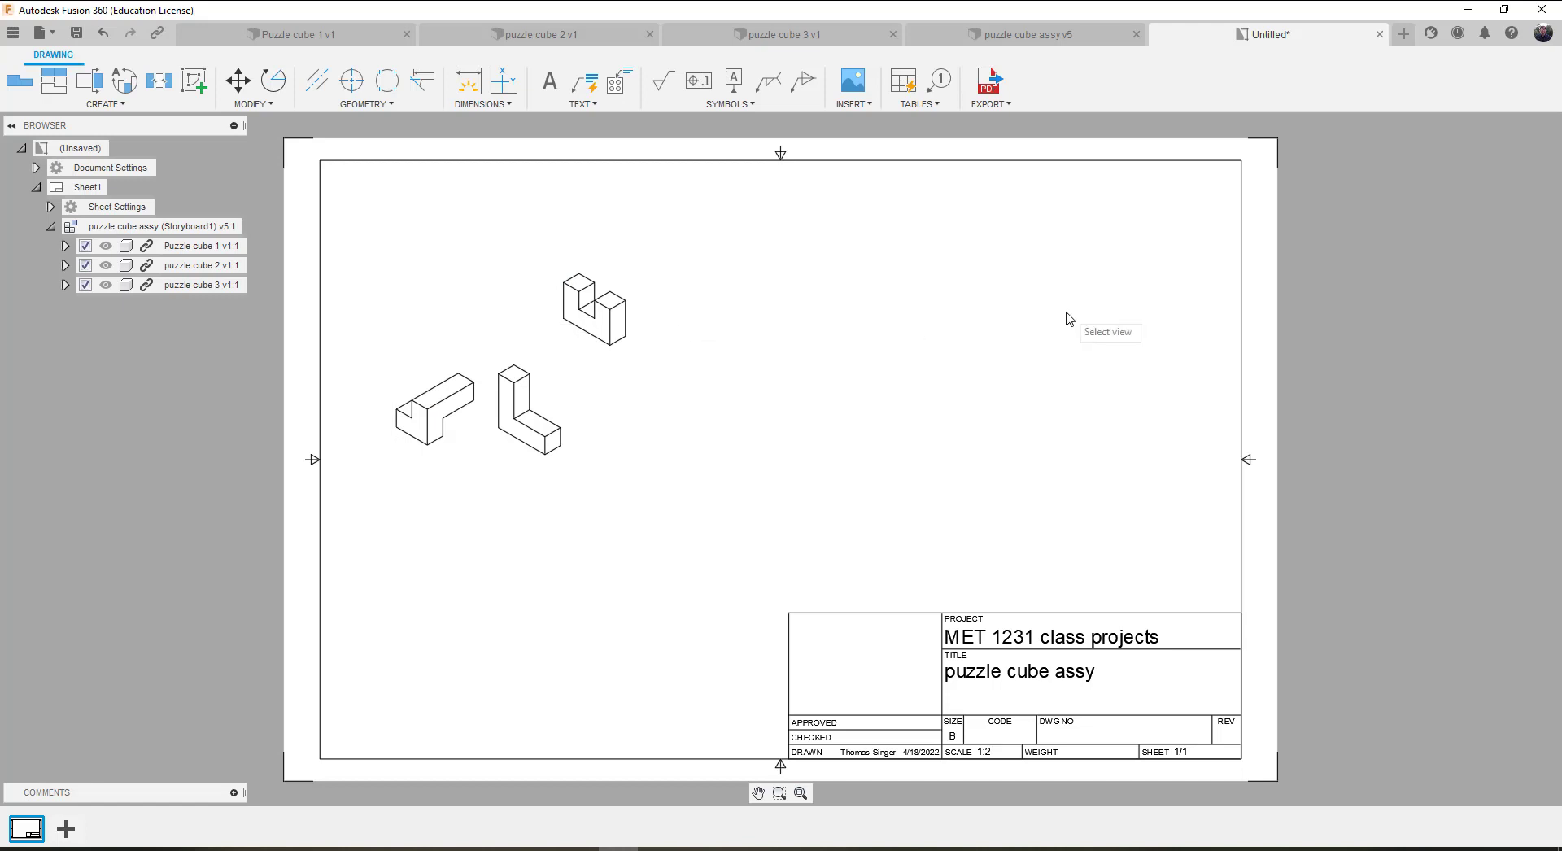
left_click(612, 323)
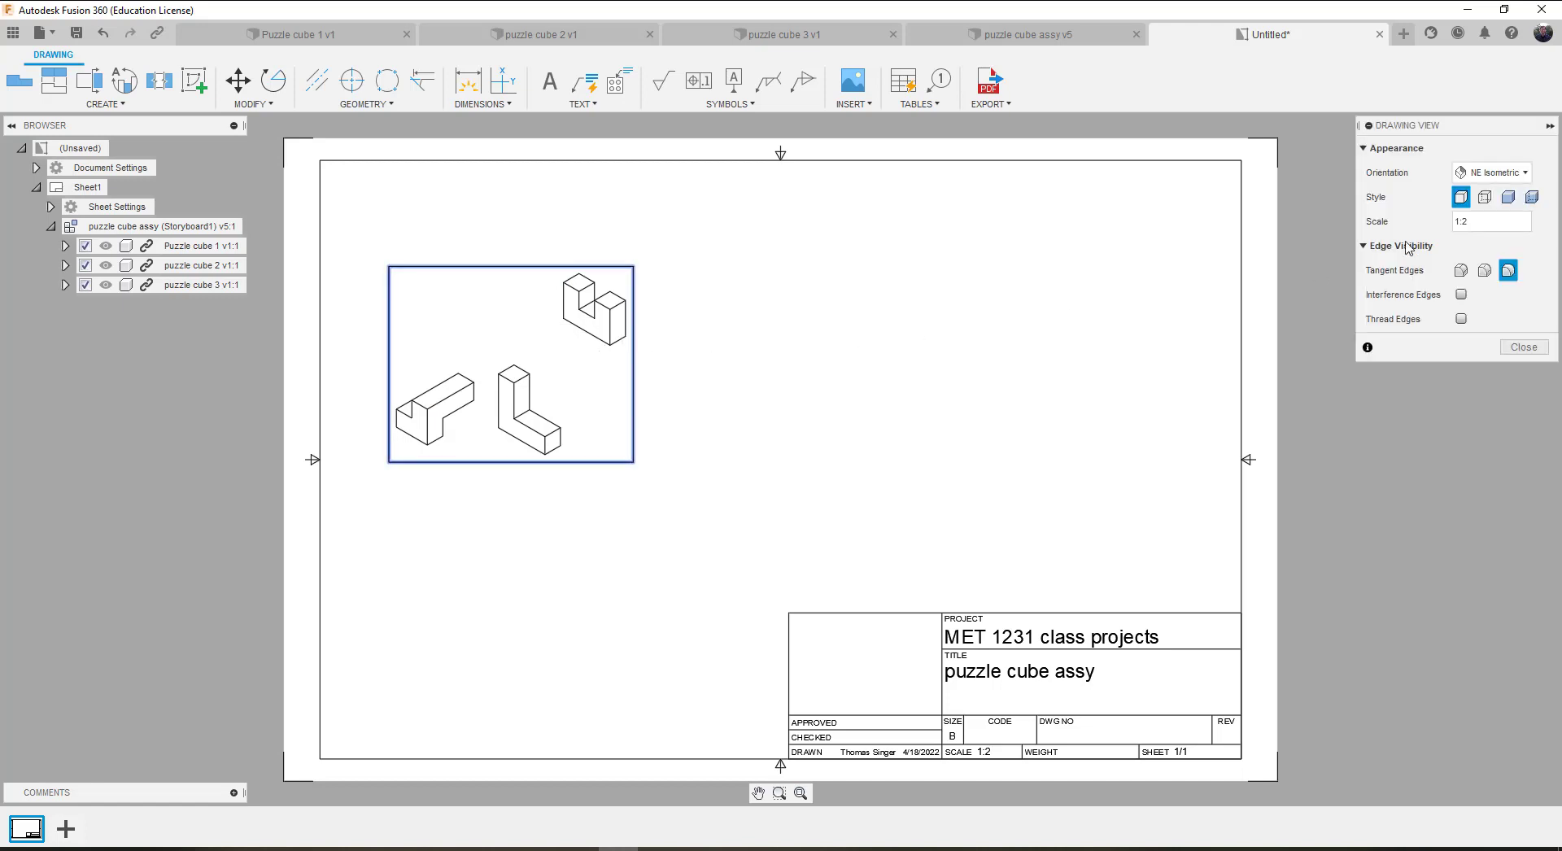
left_click(1508, 198)
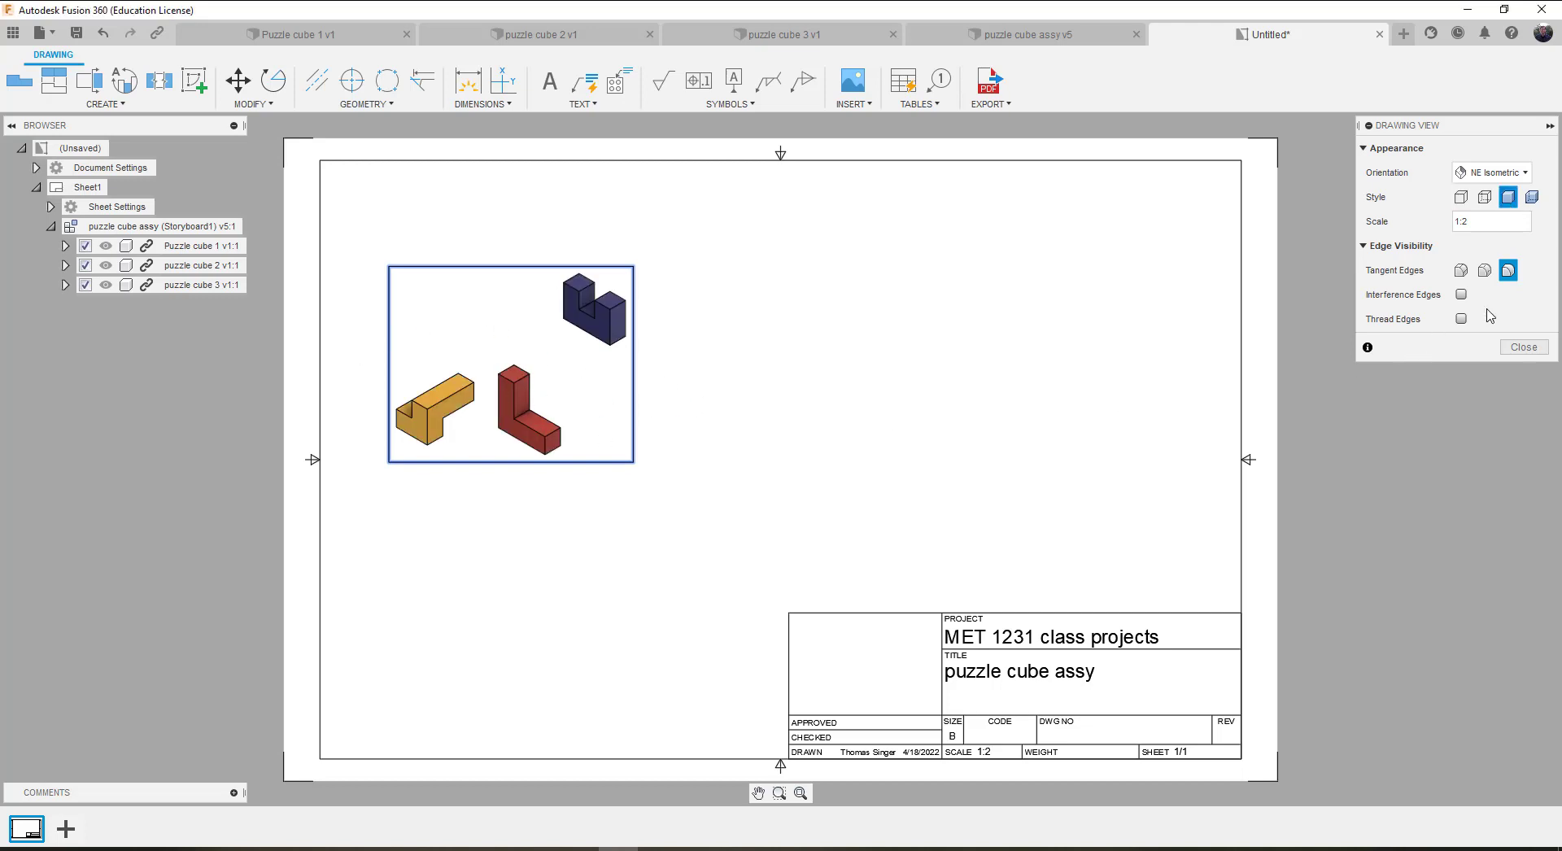
left_click(1524, 347)
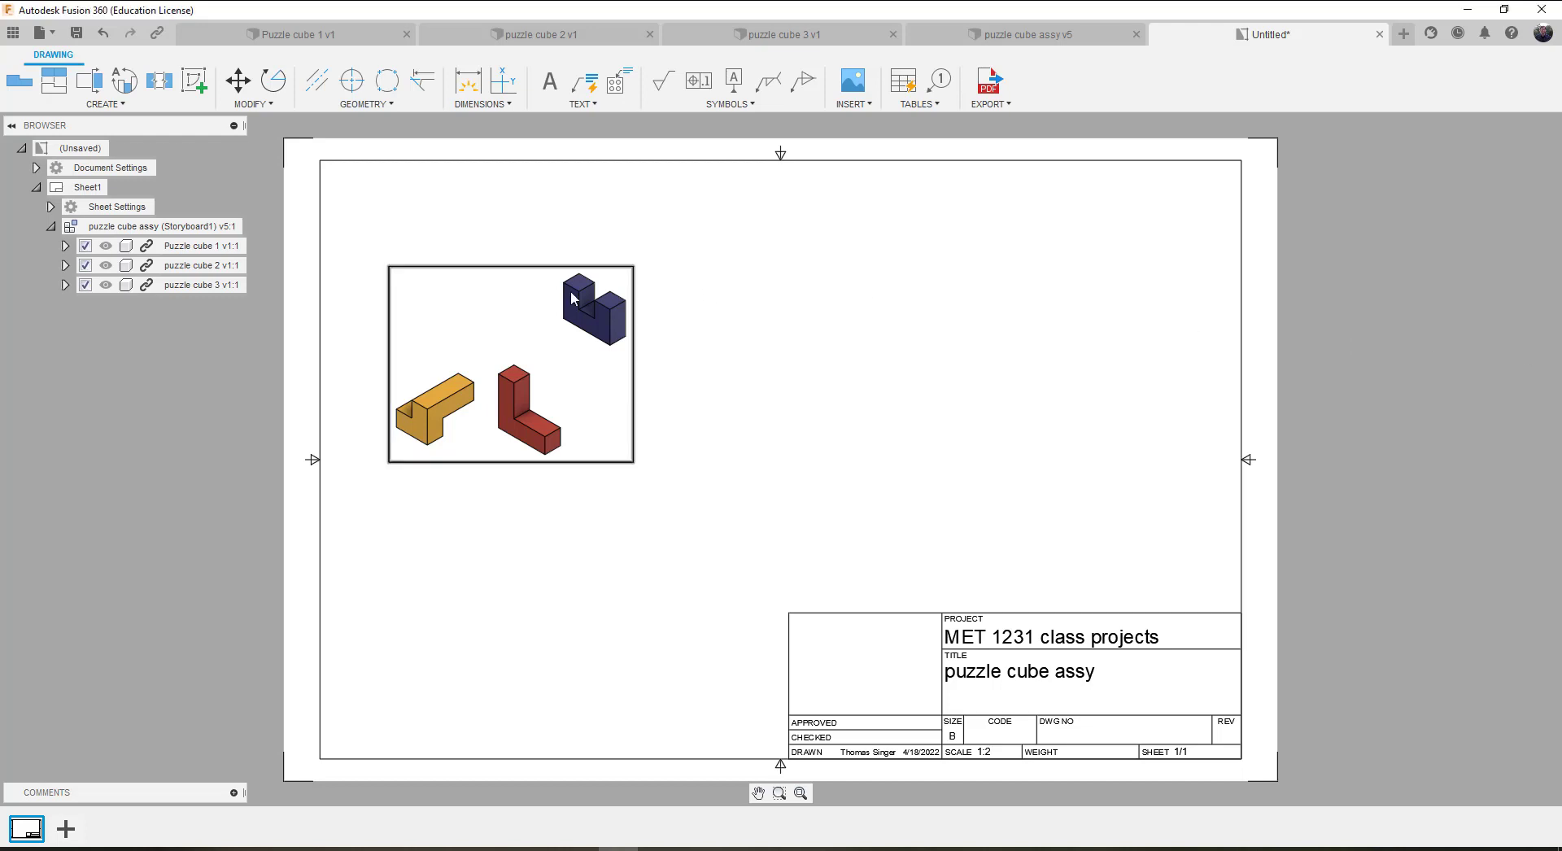
Step: Add a first-level parts list to the sheet, placed to the left of the title block
left_click(921, 105)
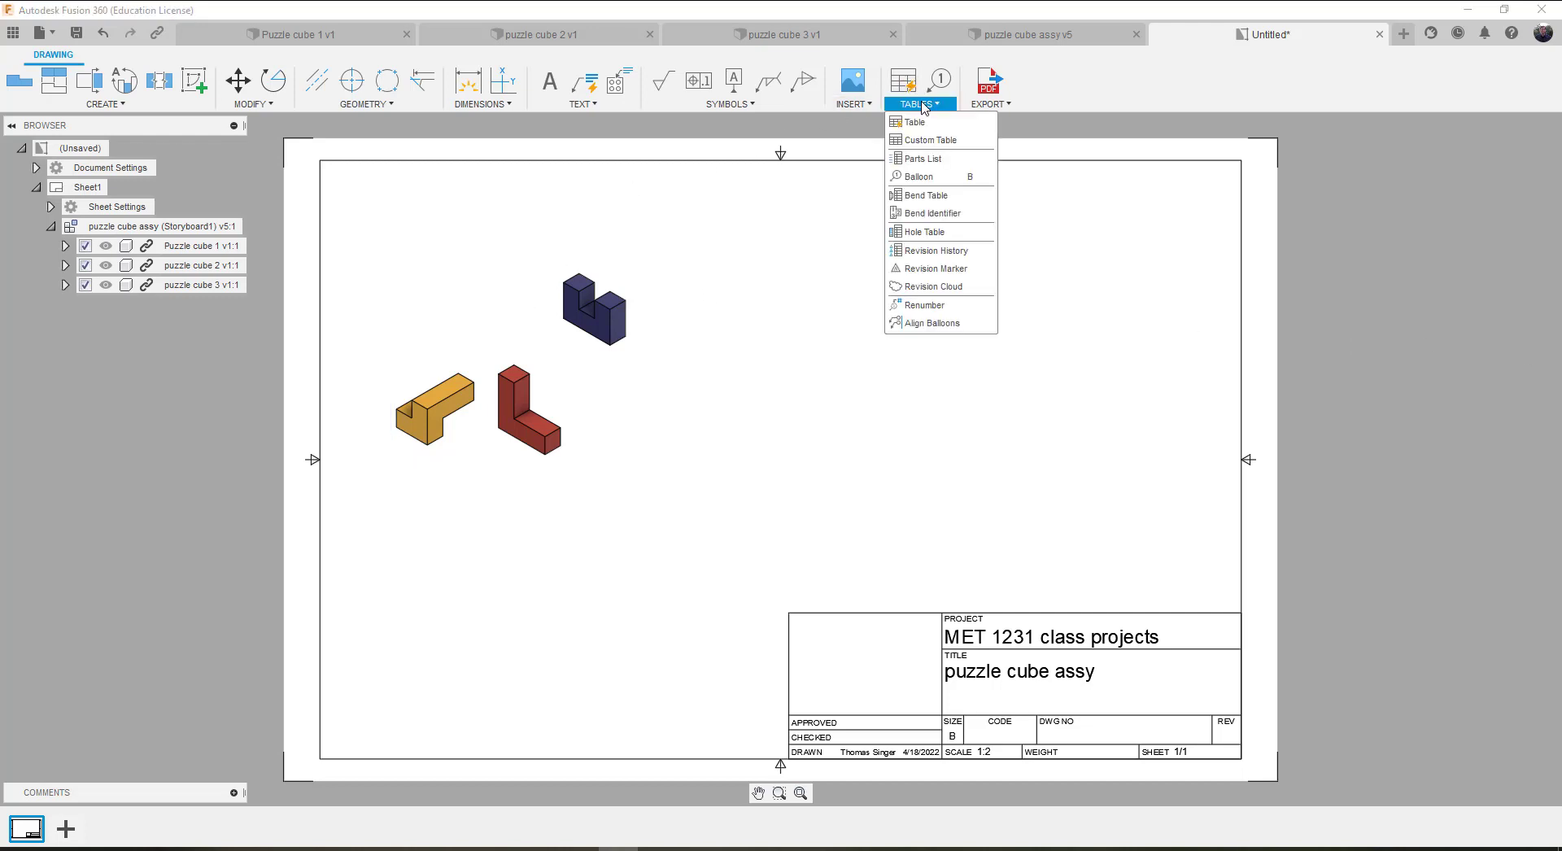
left_click(922, 159)
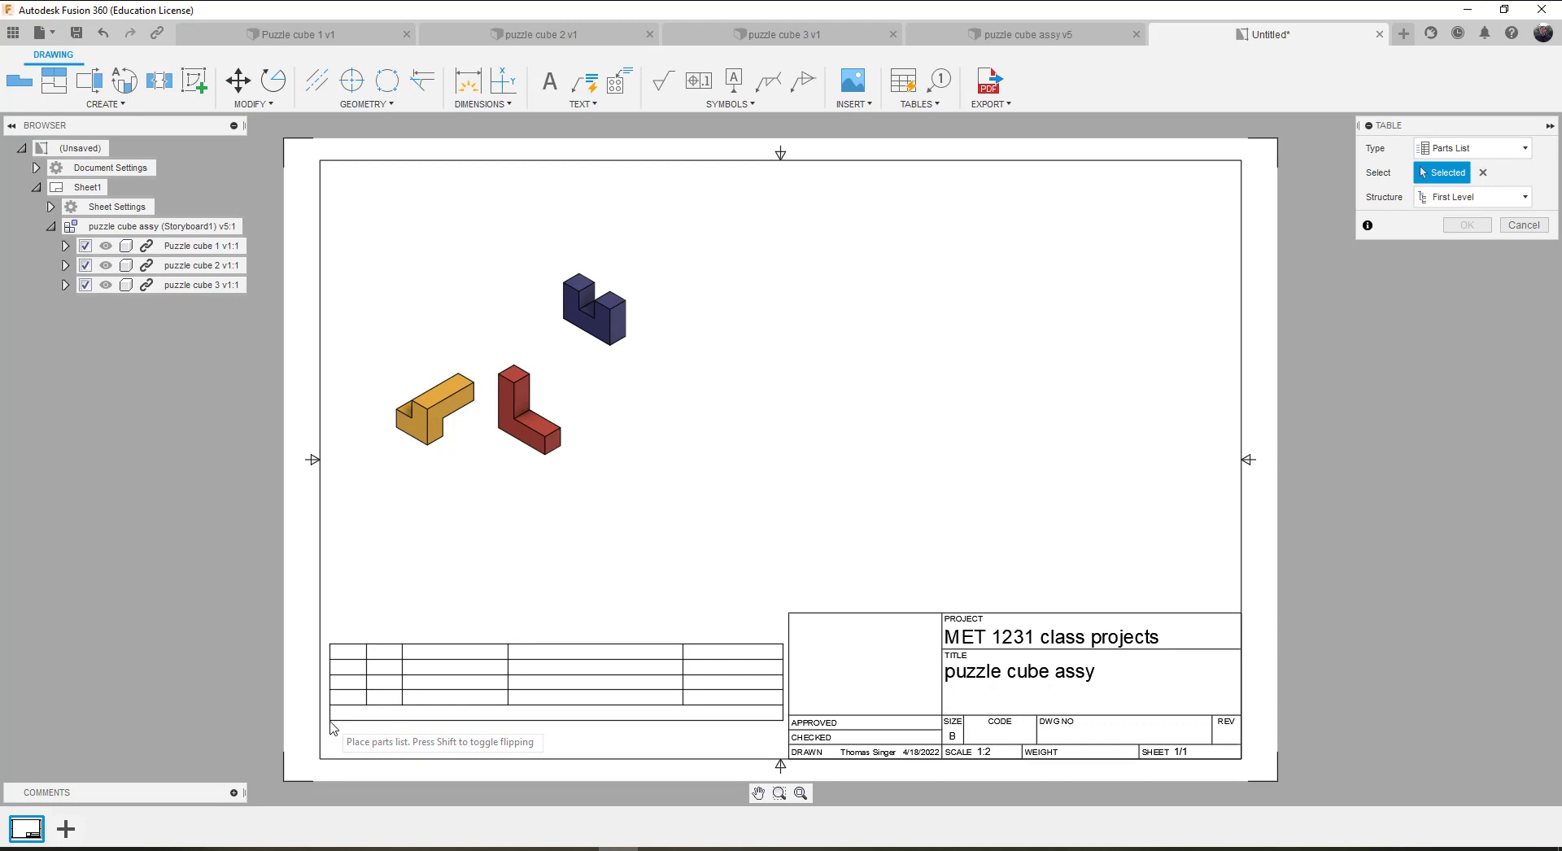
left_click(330, 727)
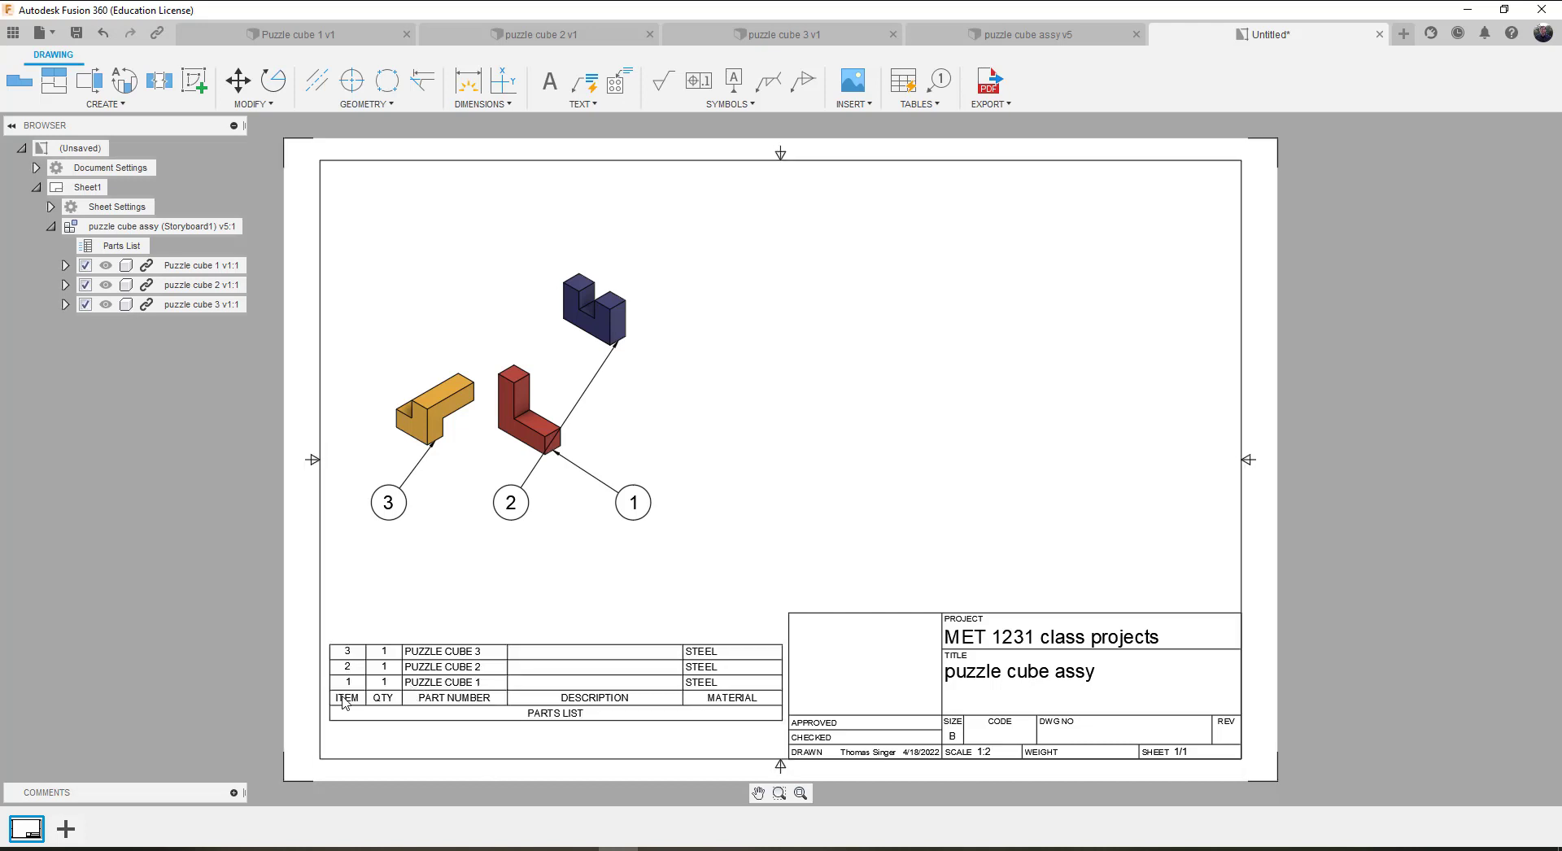
Step: Move balloon 2 to the lower right of the blue piece so its leader no longer crosses the red piece
left_click(512, 508)
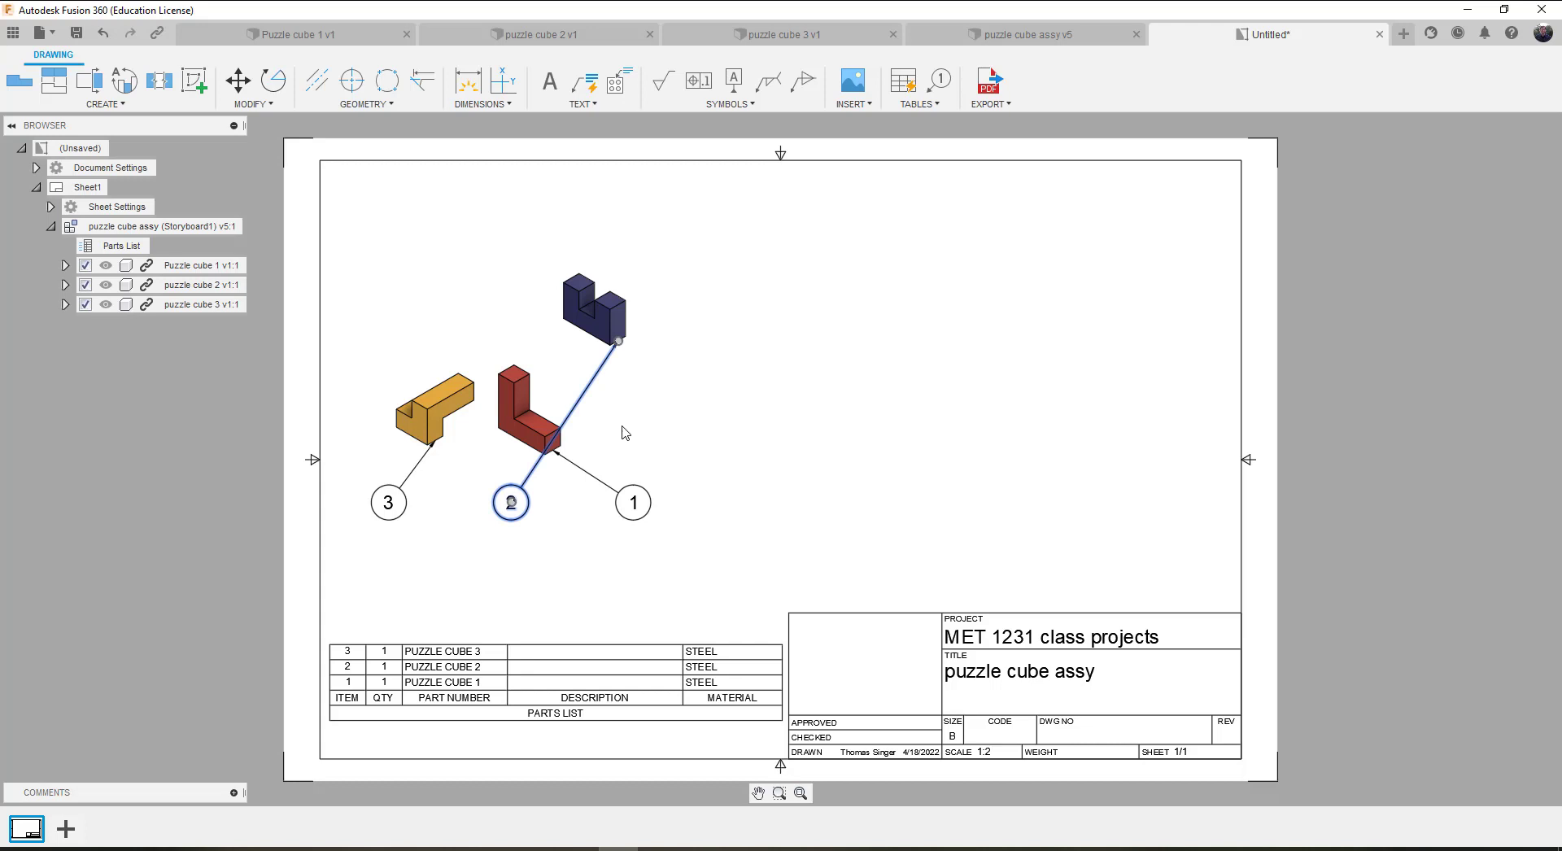
left_click(511, 506)
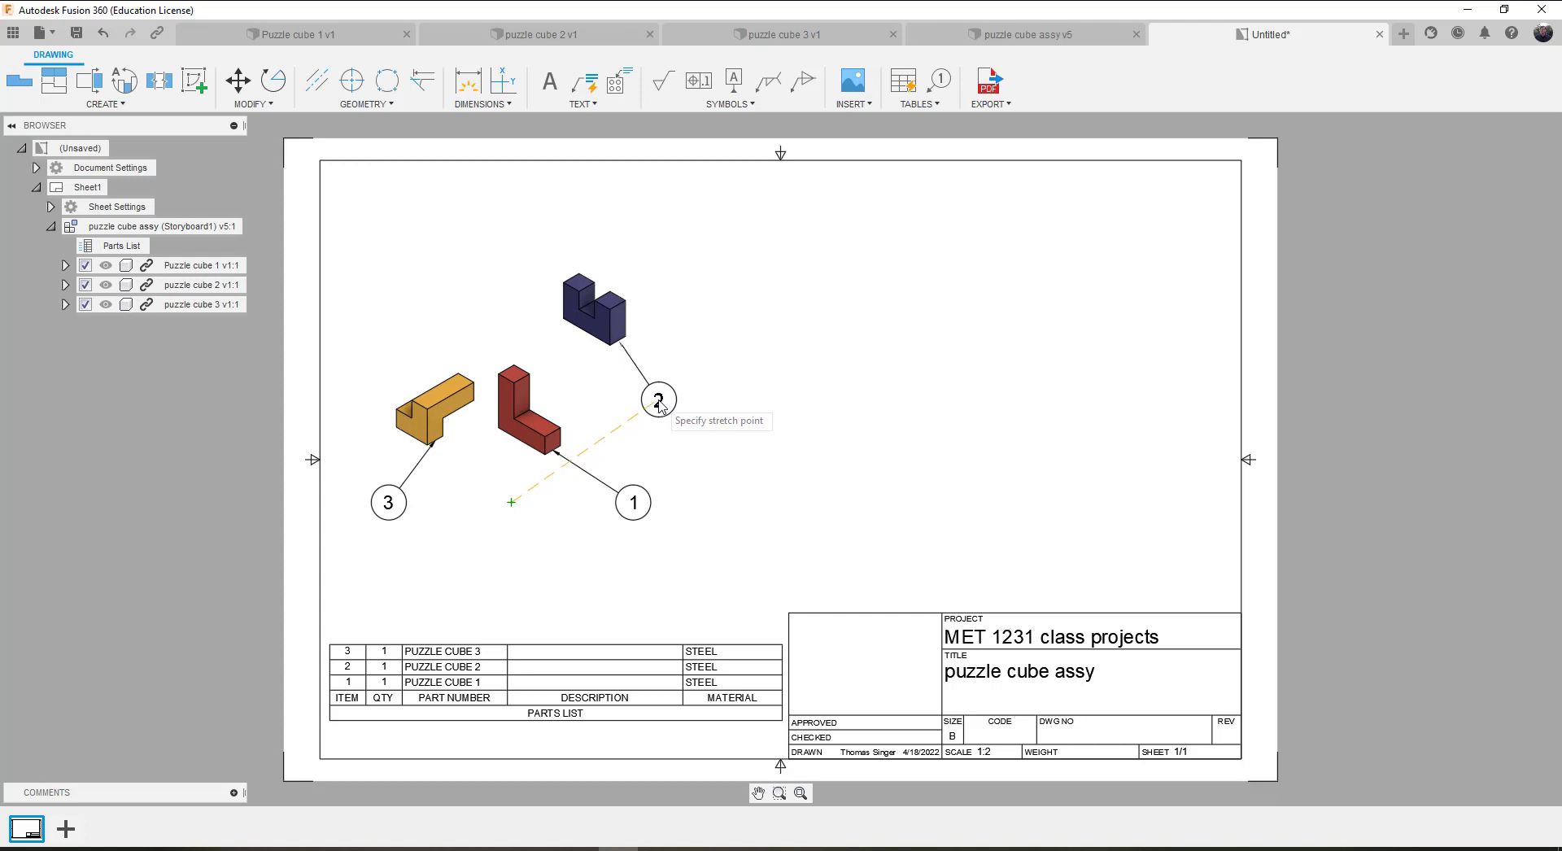
left_click(666, 415)
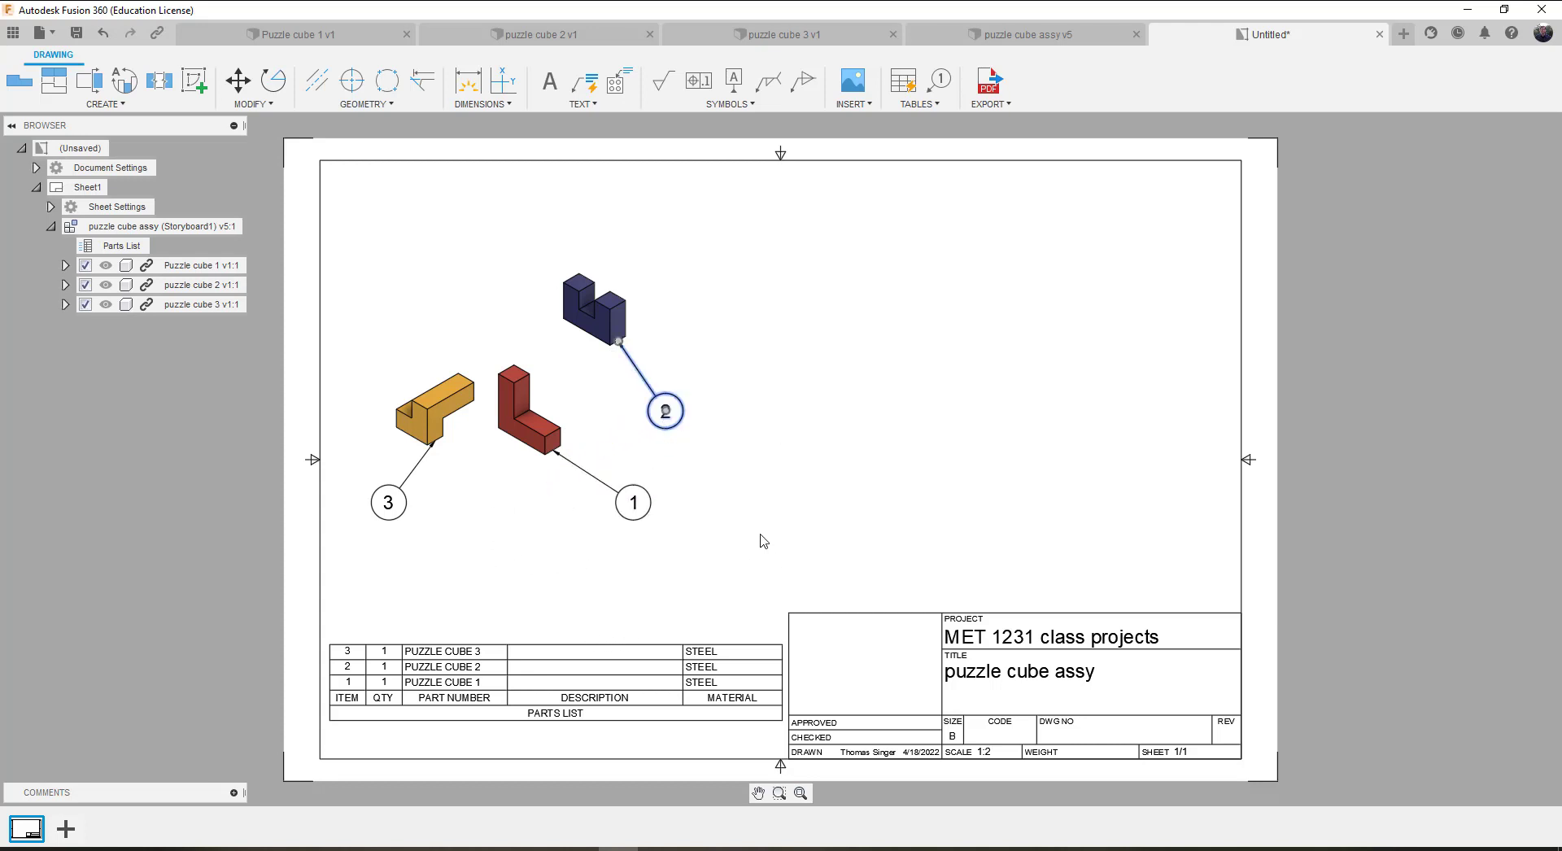
left_click(819, 512)
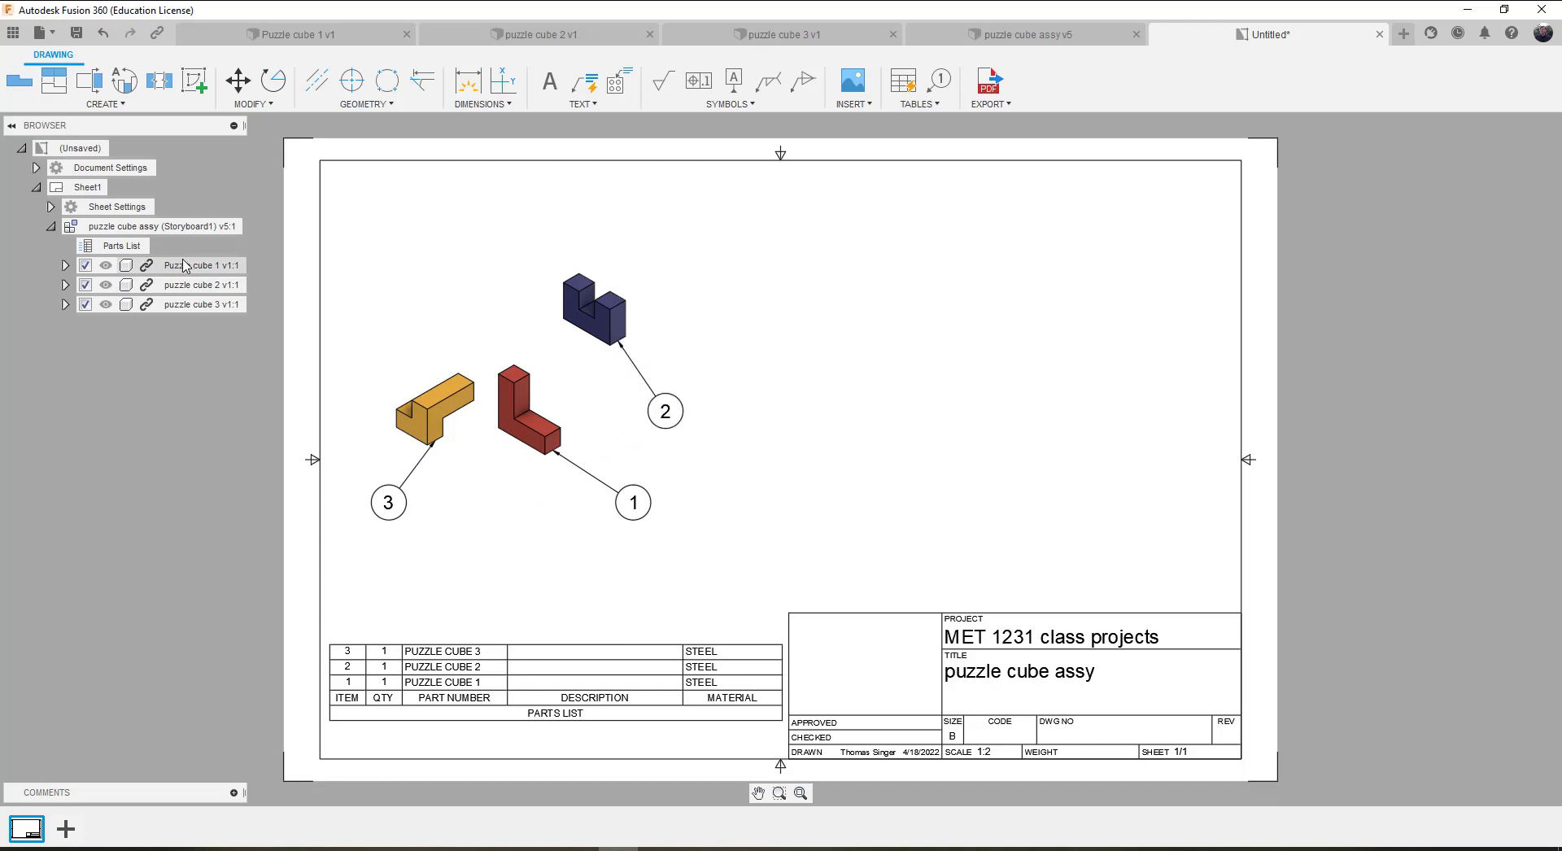
Step: Add a shaded base view of Storyboard2 in HOME orientation at 1:2 scale in the sheet's upper-right area
left_click(19, 82)
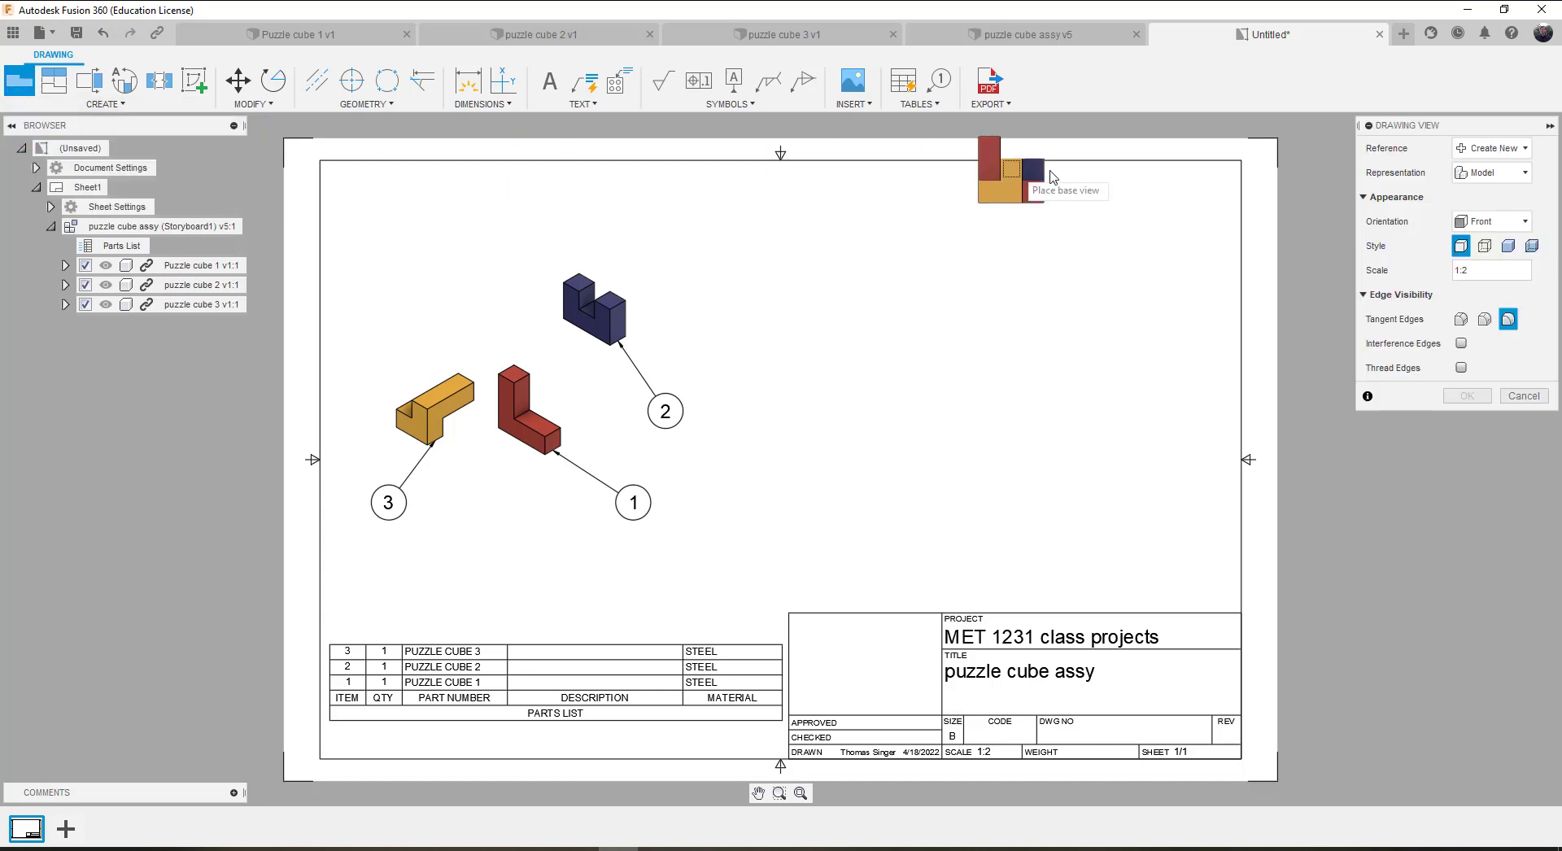
left_click(1511, 172)
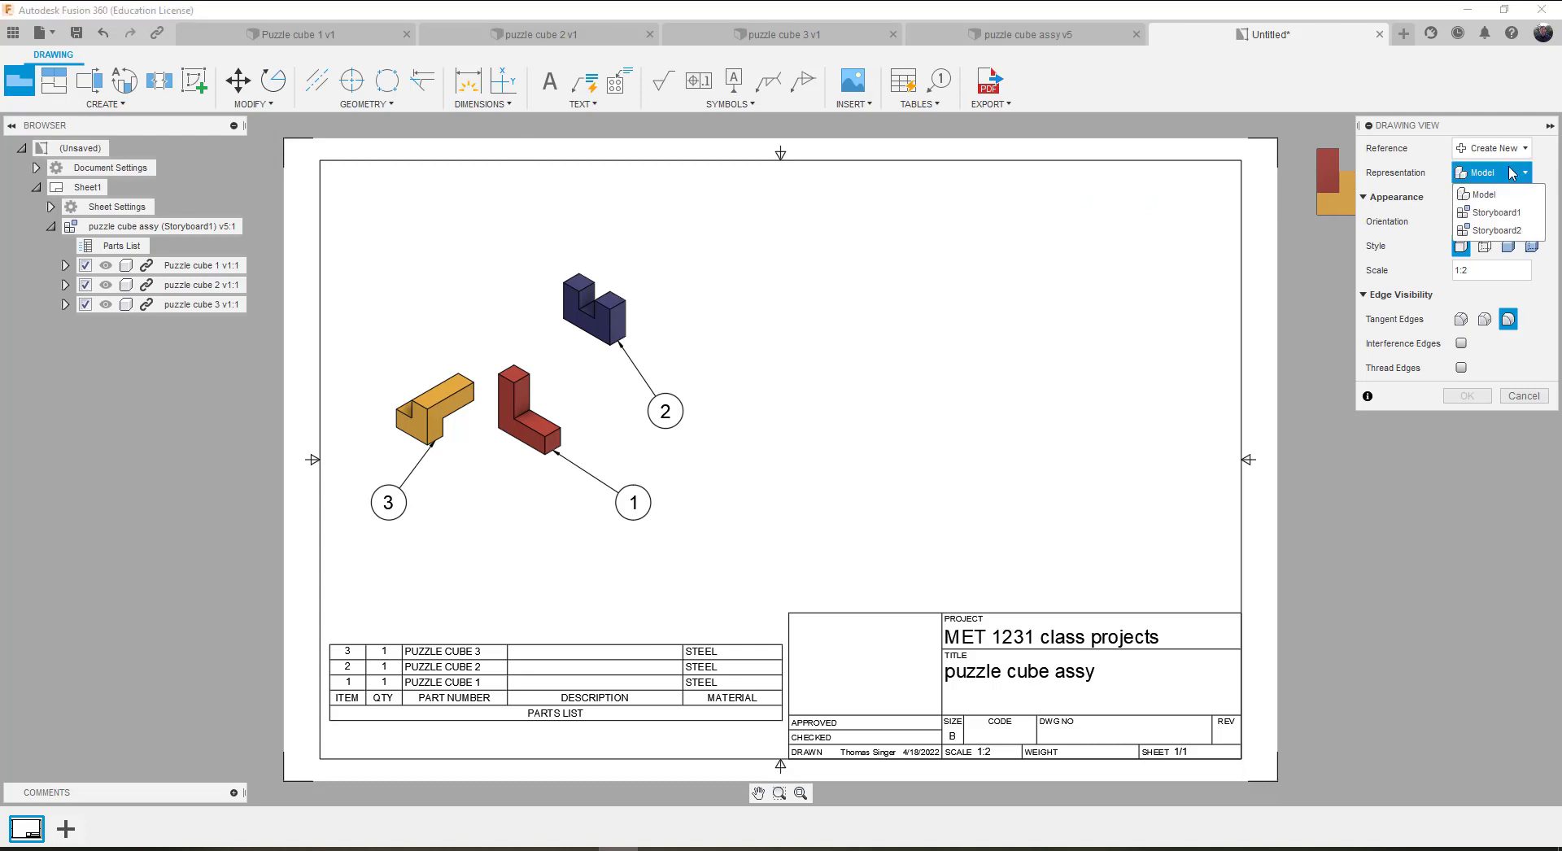
left_click(1505, 231)
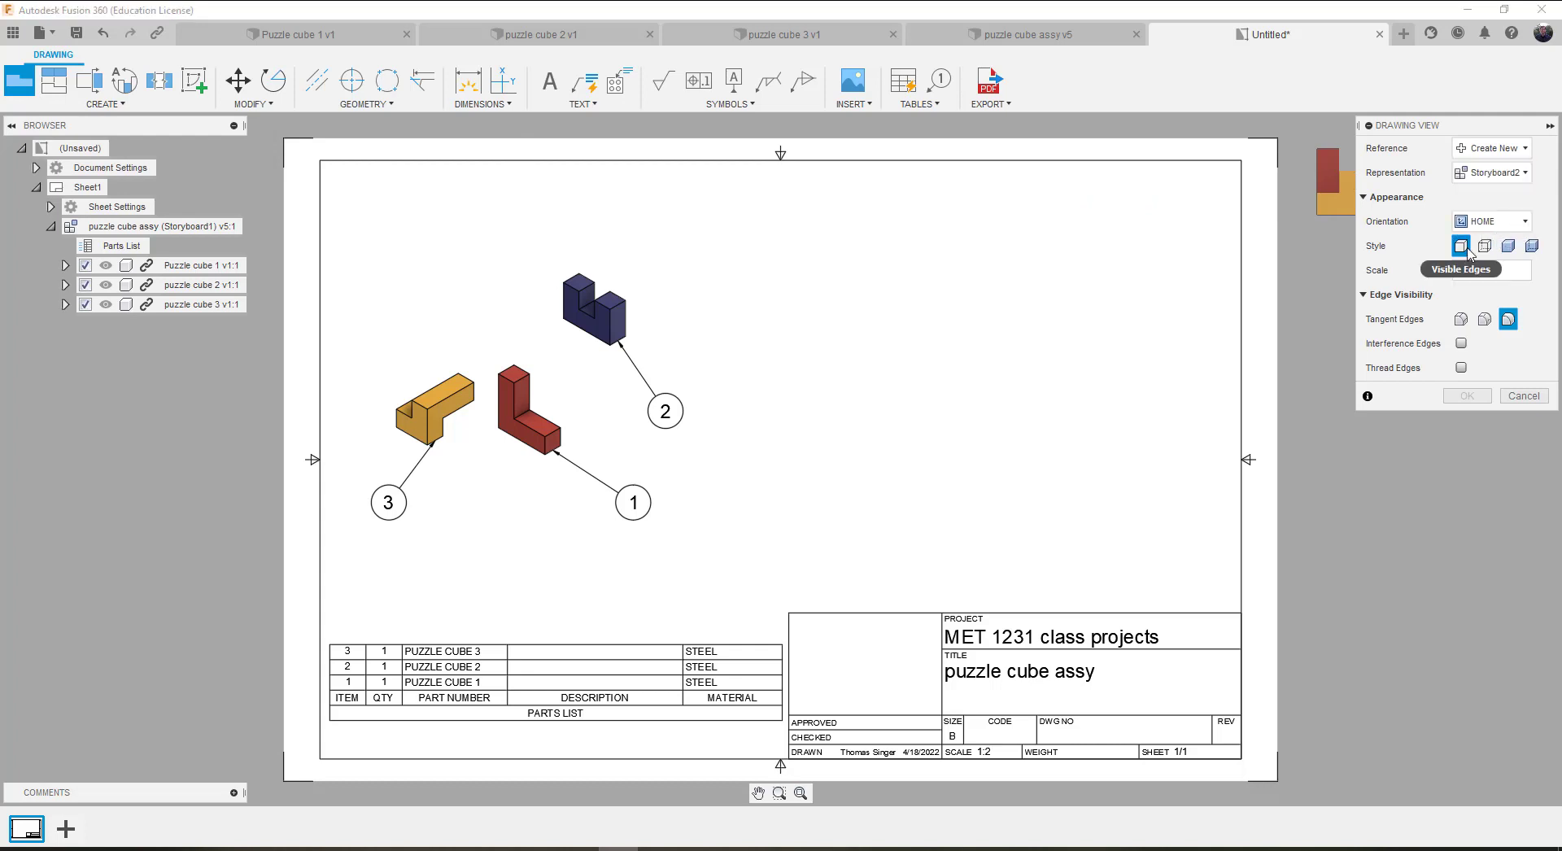
left_click(1508, 247)
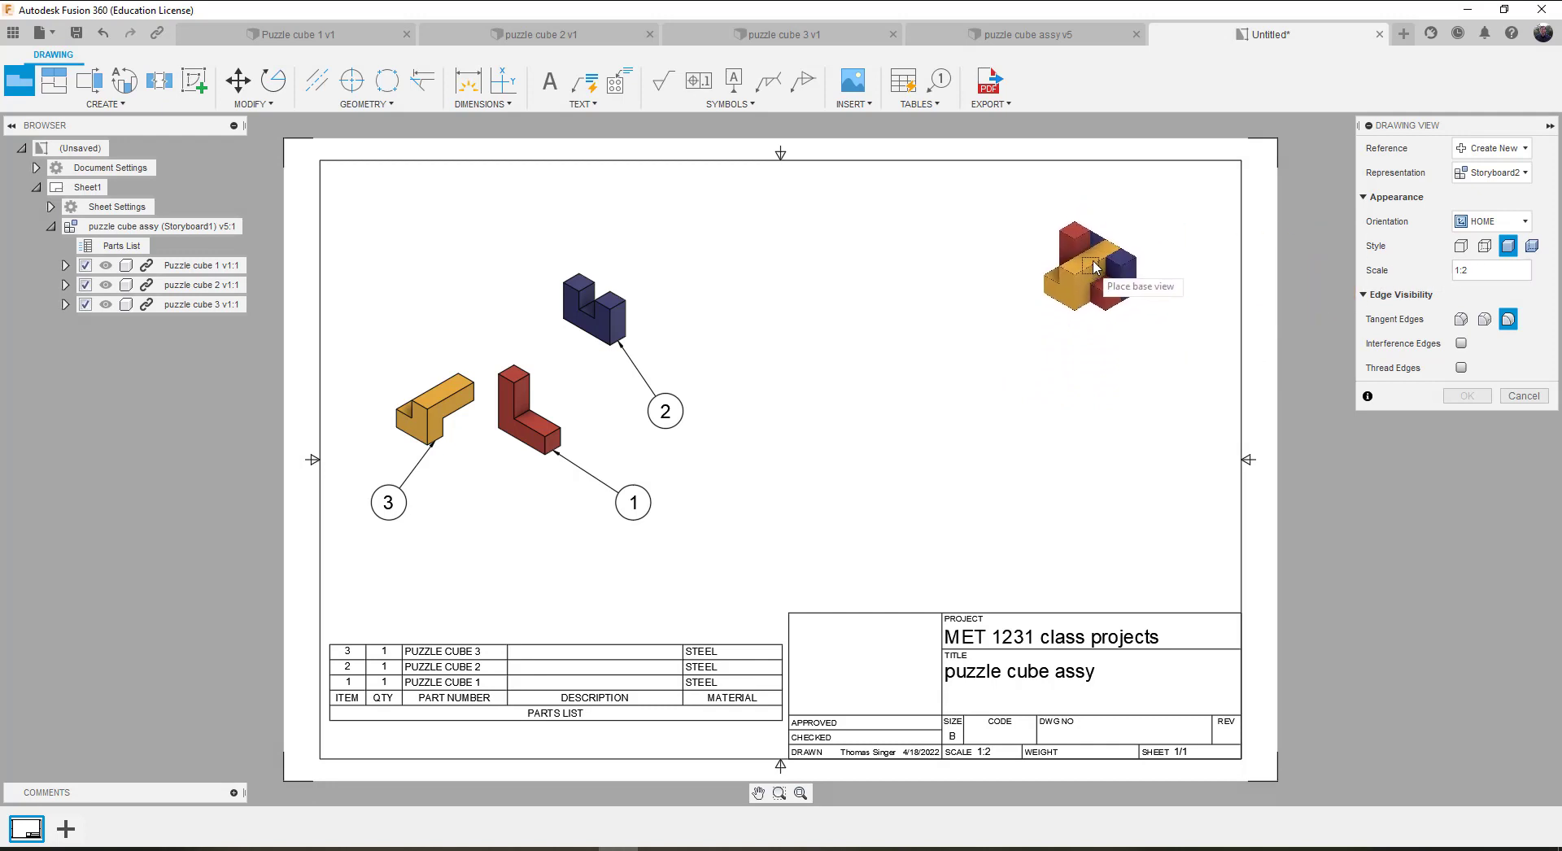
left_click(1096, 254)
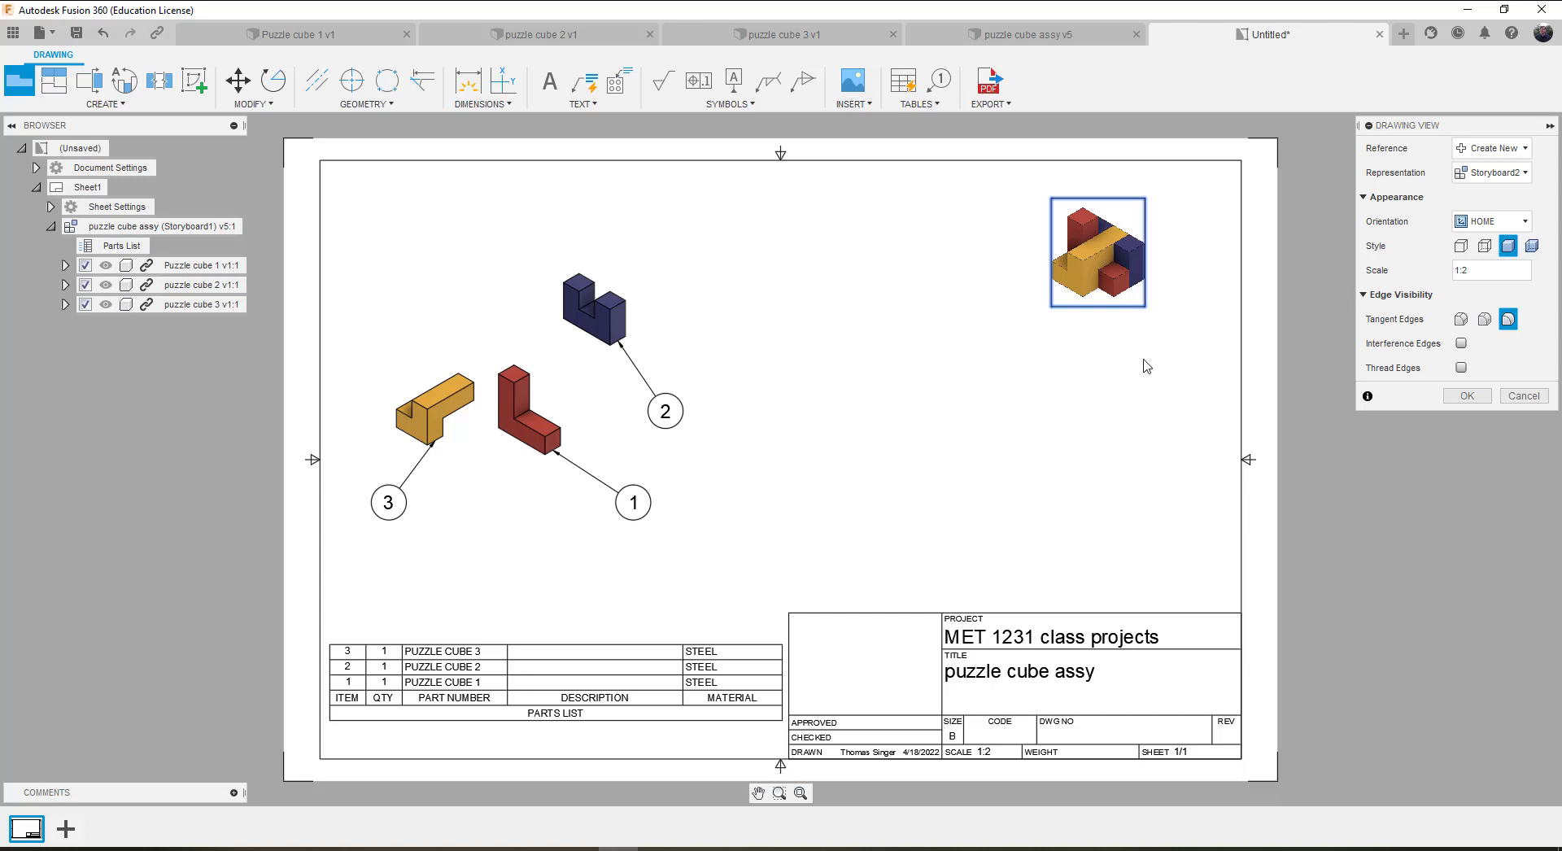
left_click(1466, 396)
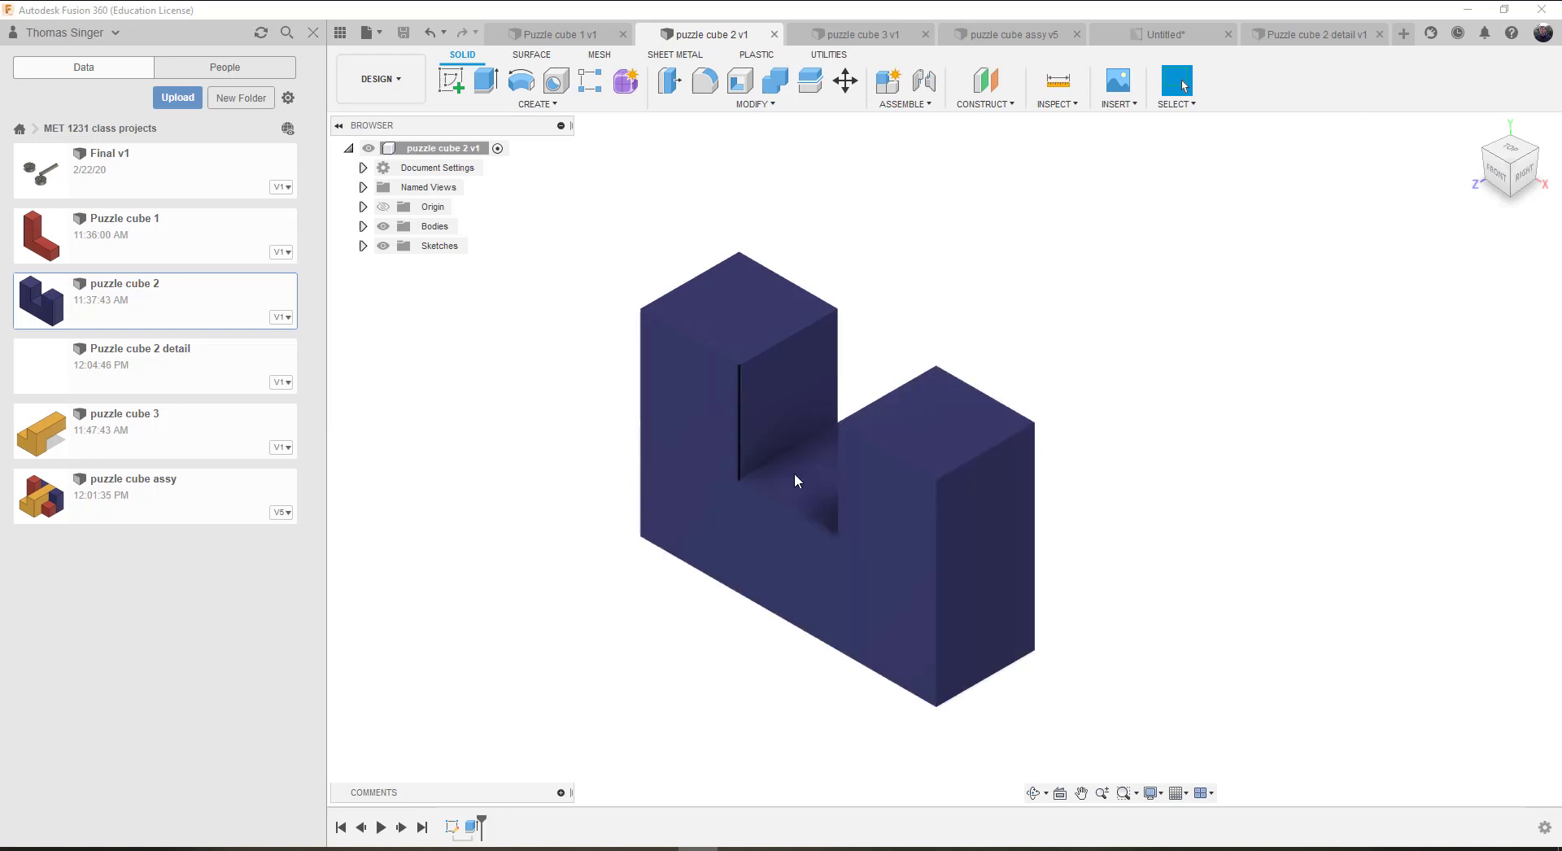
Step: Create a new from-scratch drawing of the full puzzle cube 2 design, using ASME, inches and sheet size B (17in x 11in)
left_click(381, 79)
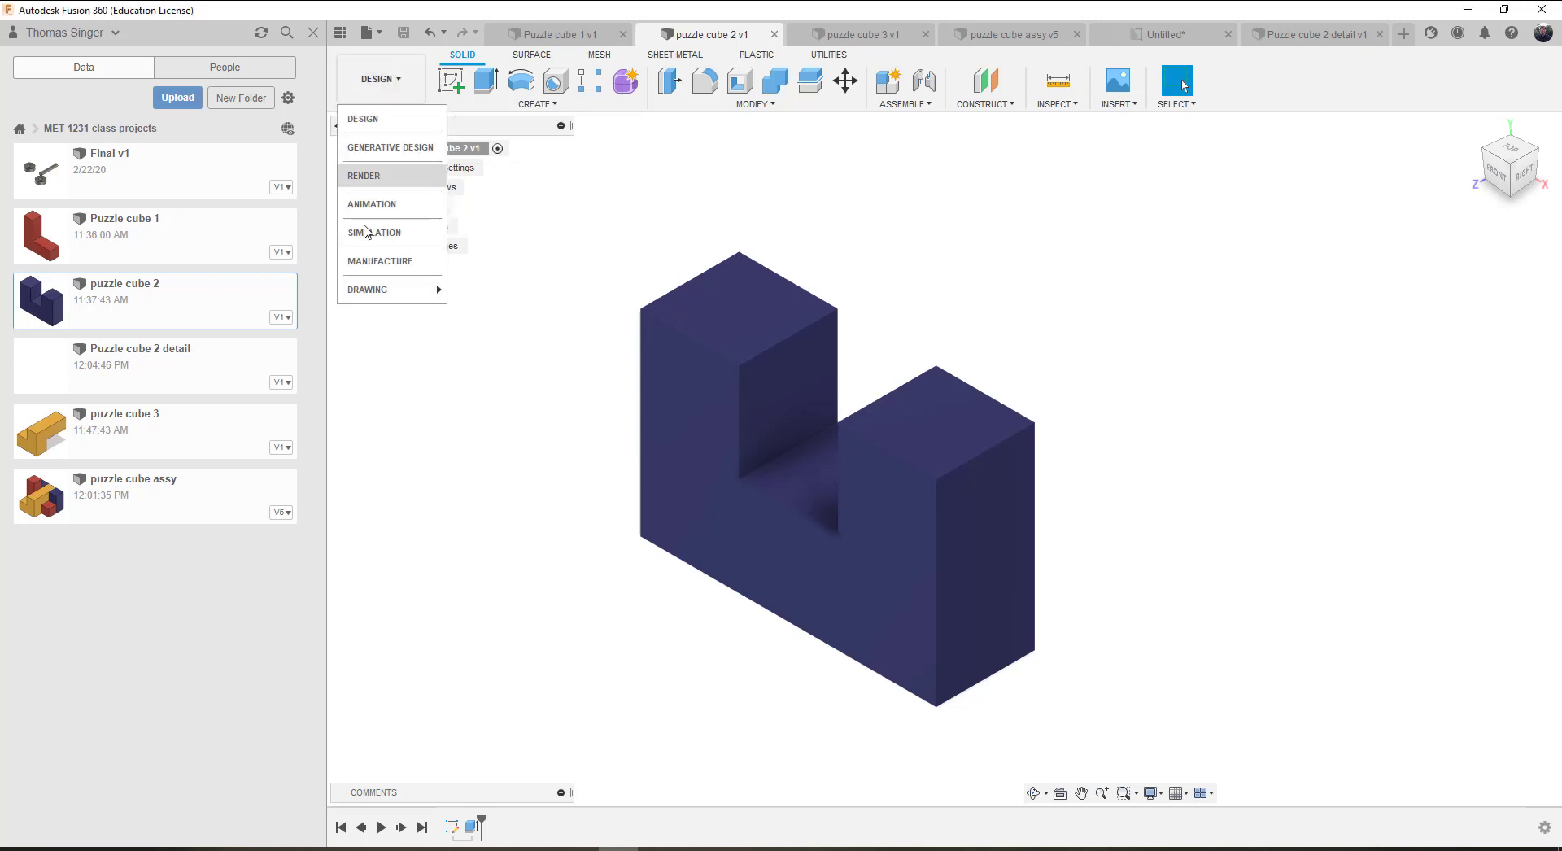
mouse_move(365, 305)
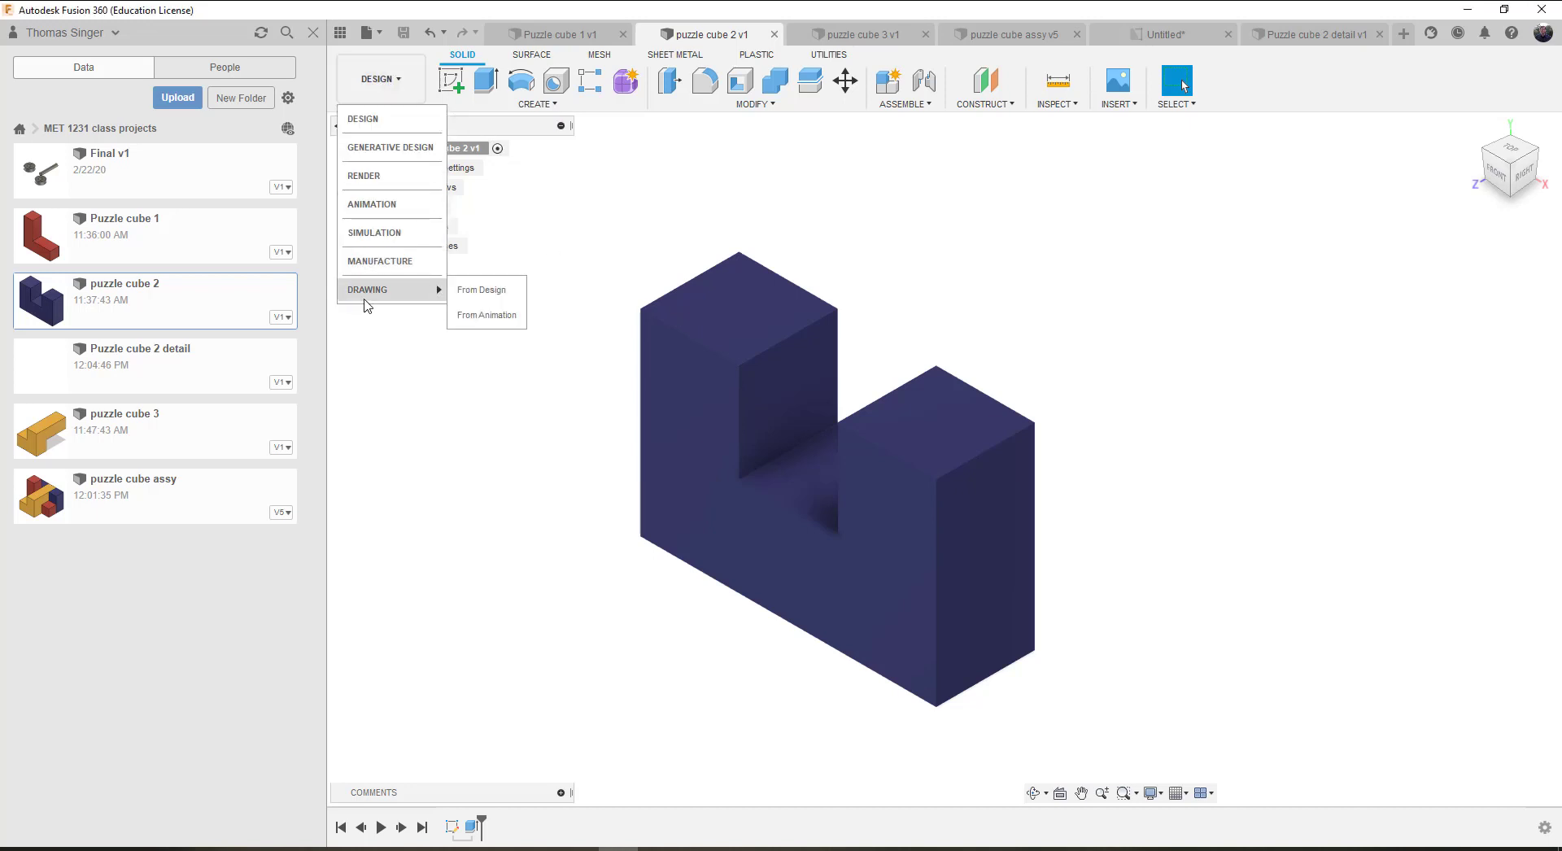
left_click(484, 293)
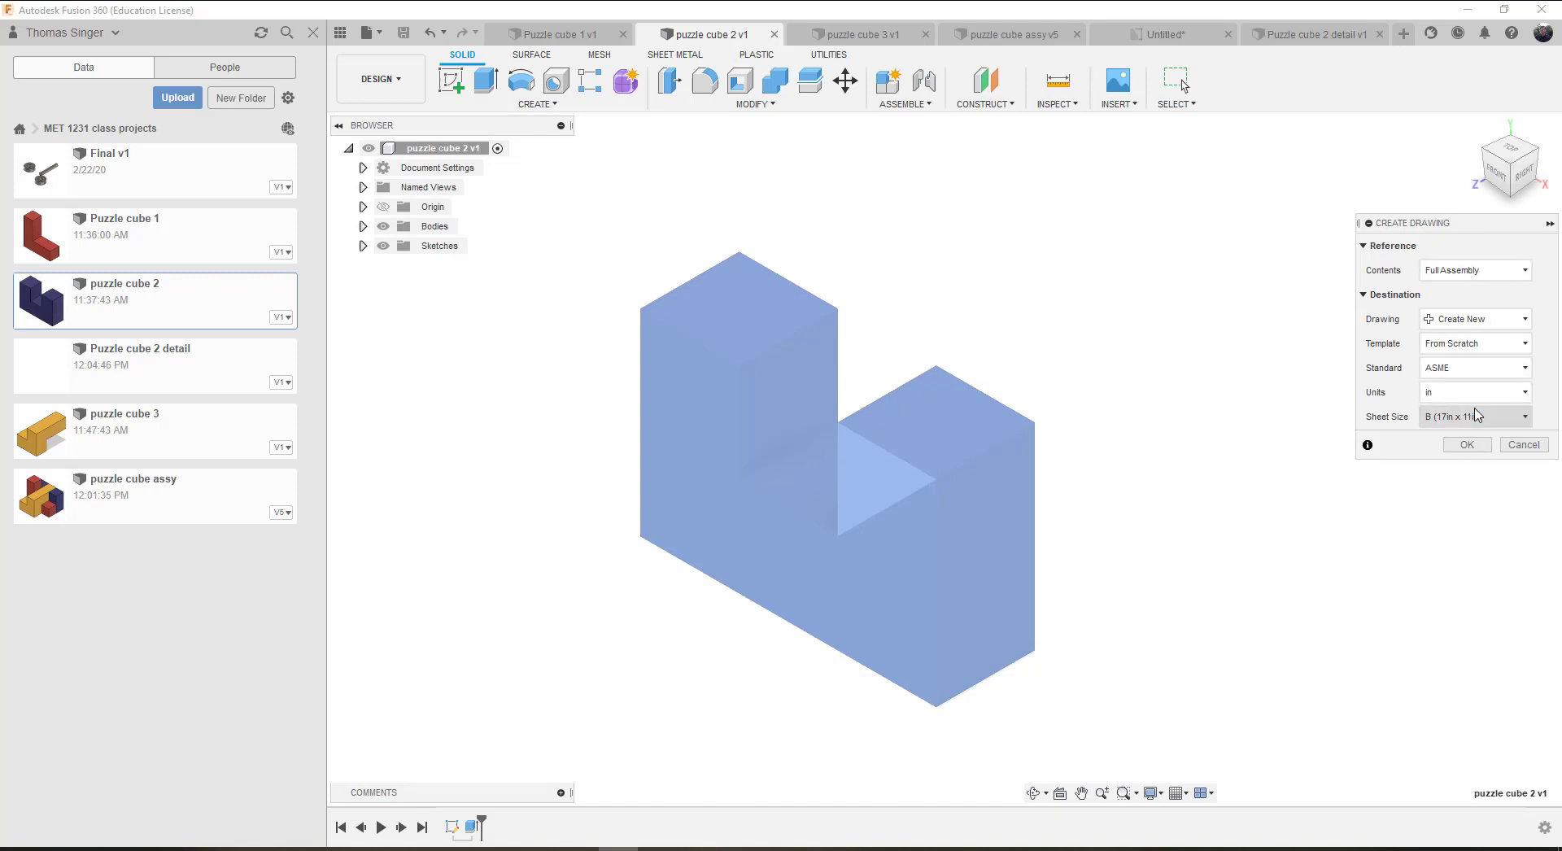
left_click(1468, 446)
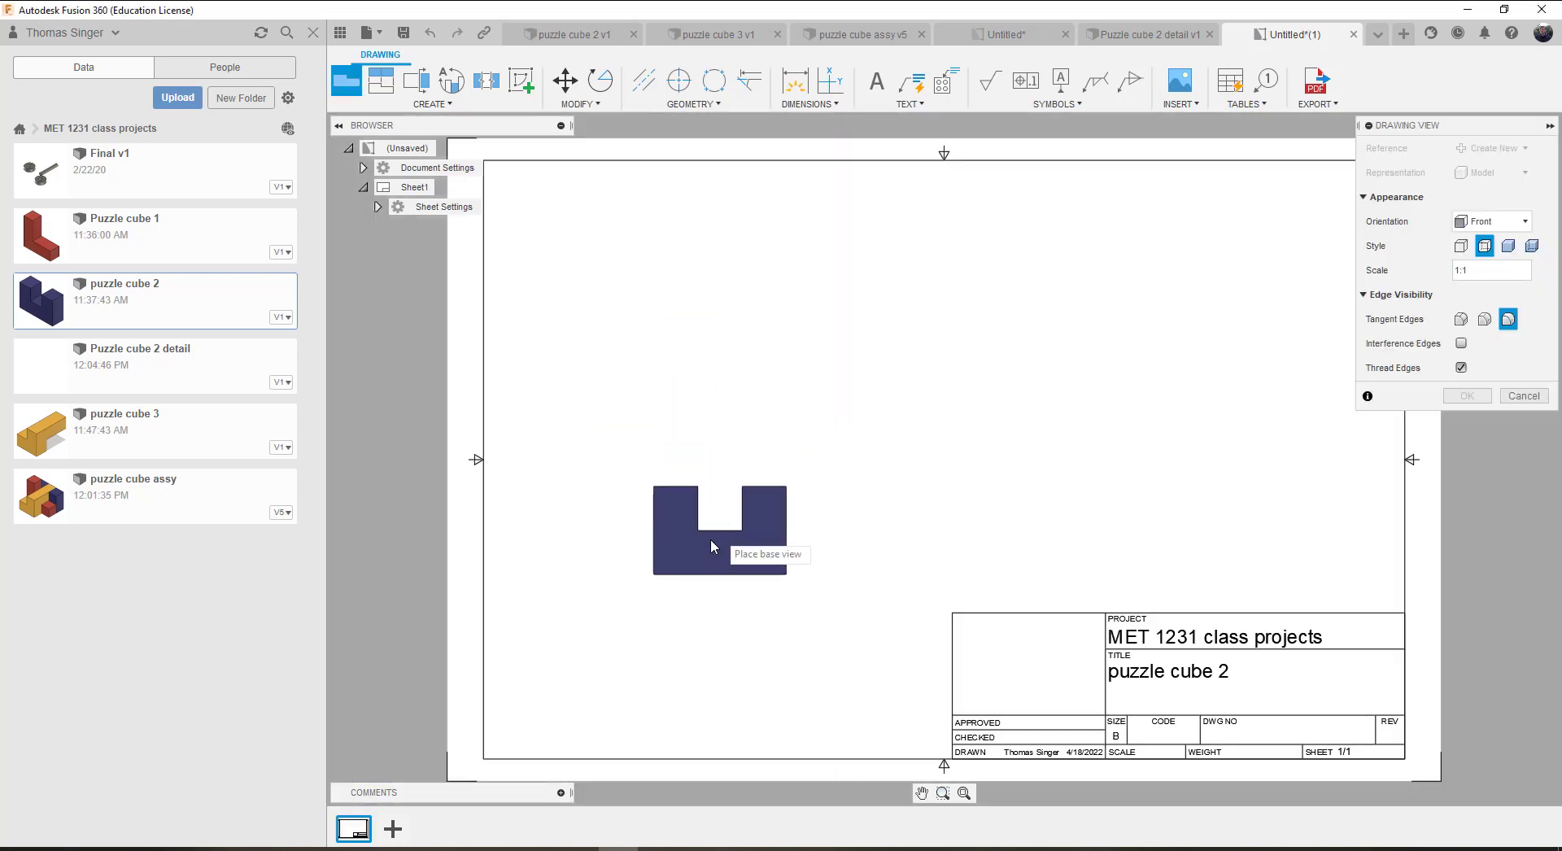
Step: Place a 1:1 front base view of puzzle cube 2 and project its top, right-side and isometric views onto the sheet
left_click(746, 482)
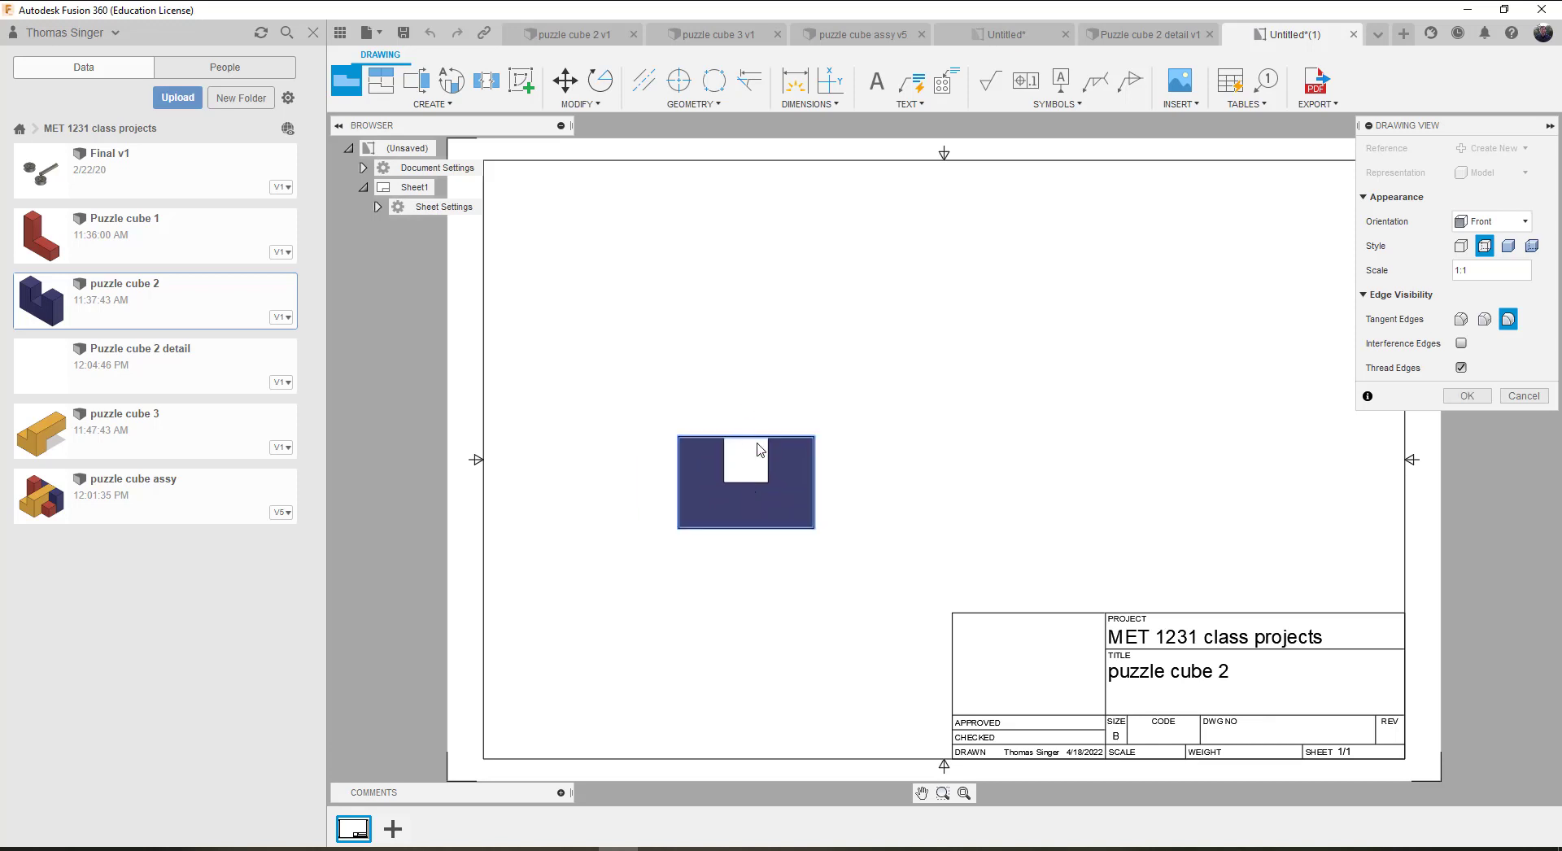
key("p")
left_click(758, 489)
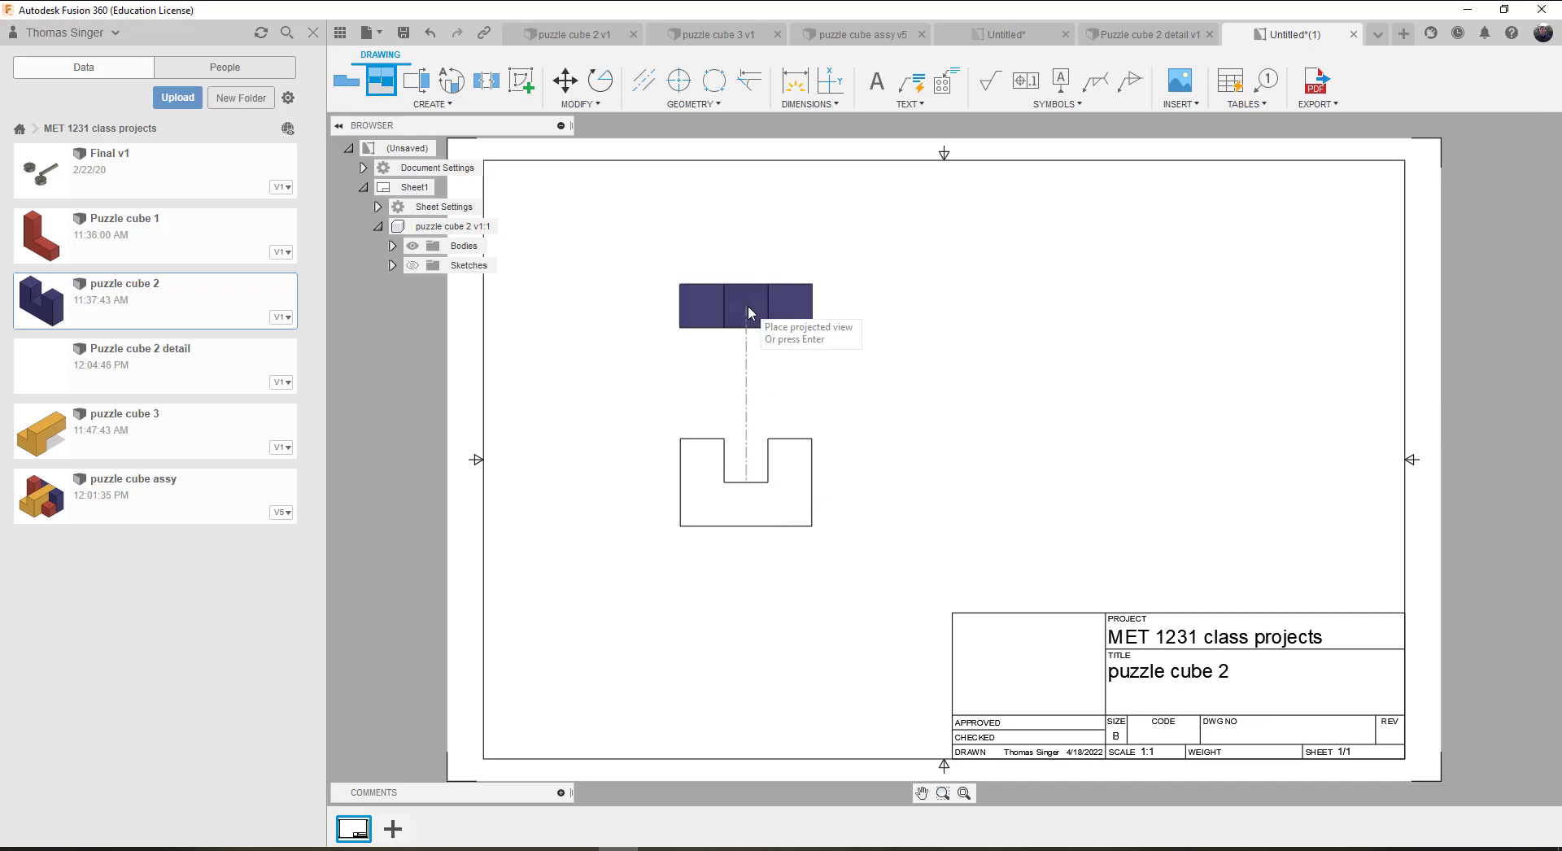
left_click(745, 304)
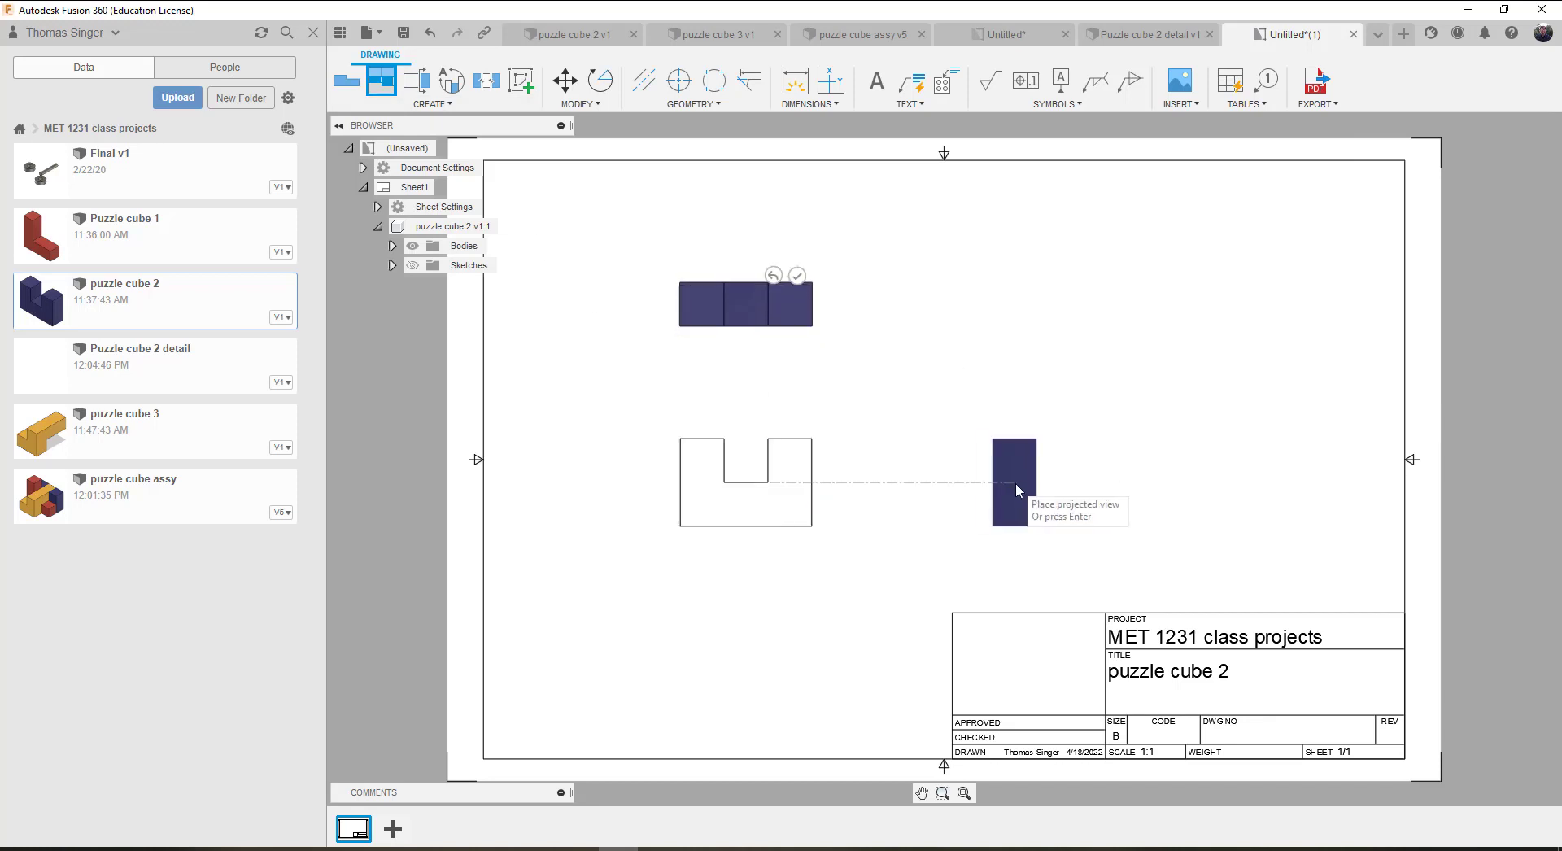
left_click(1027, 488)
left_click(1261, 267)
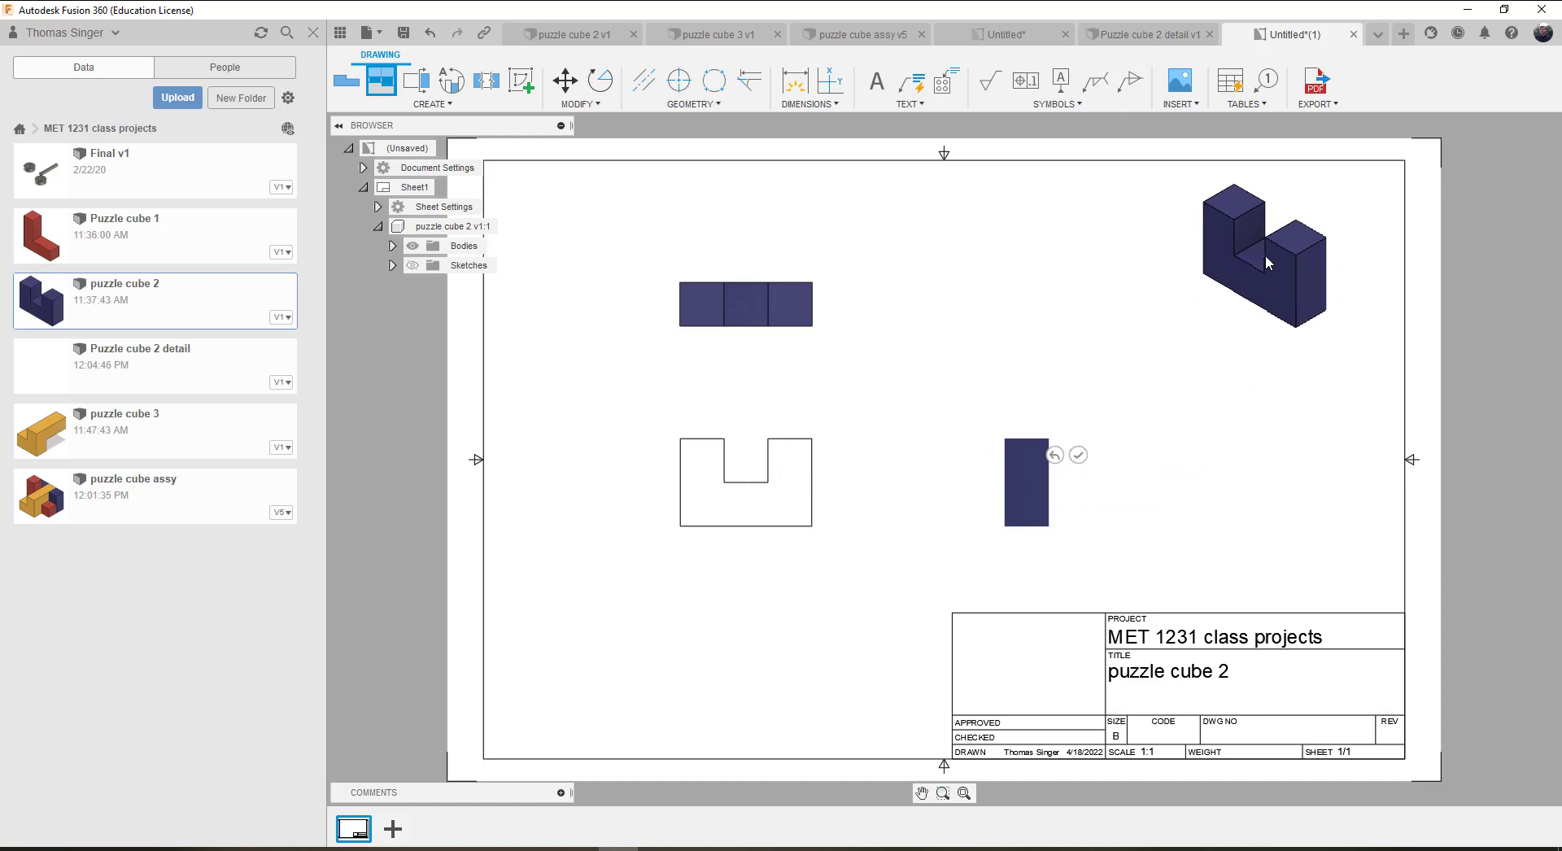
right_click(1037, 326)
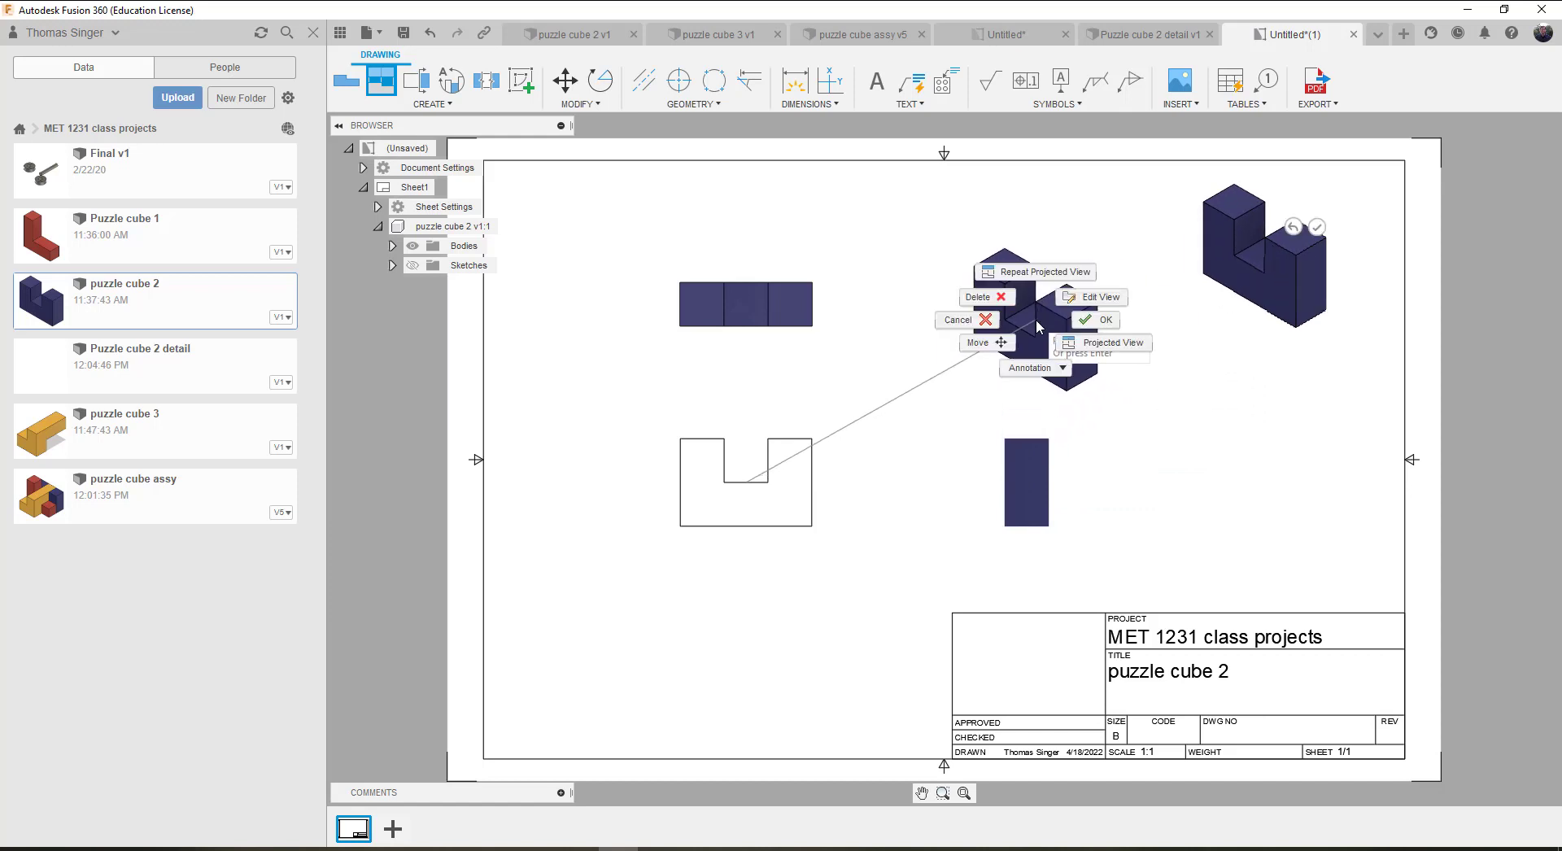
left_click(1093, 331)
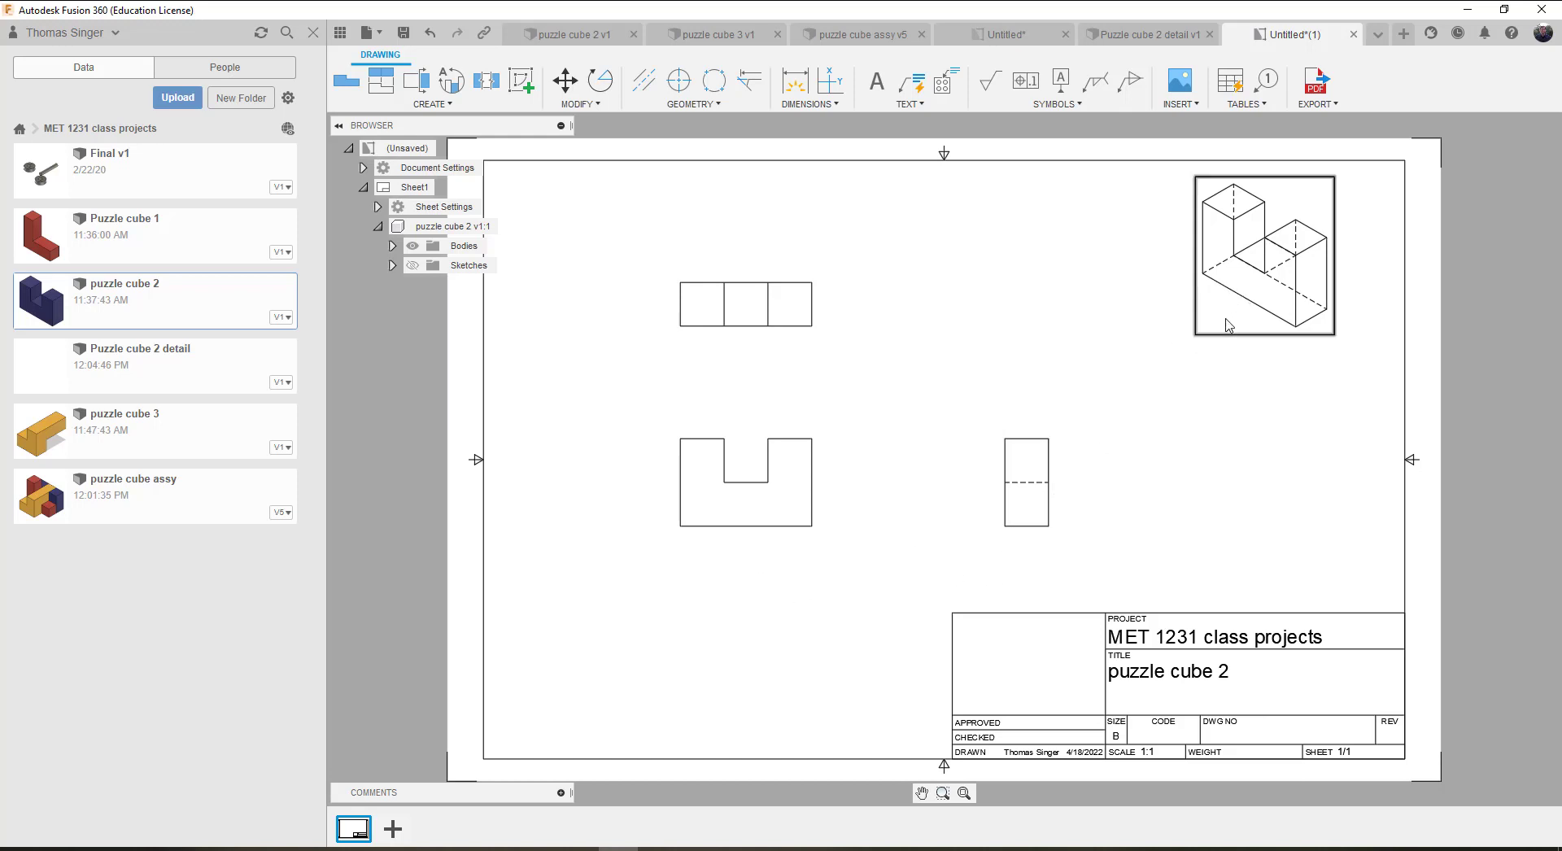
Step: Change the isometric view's style to shaded
right_click(1228, 325)
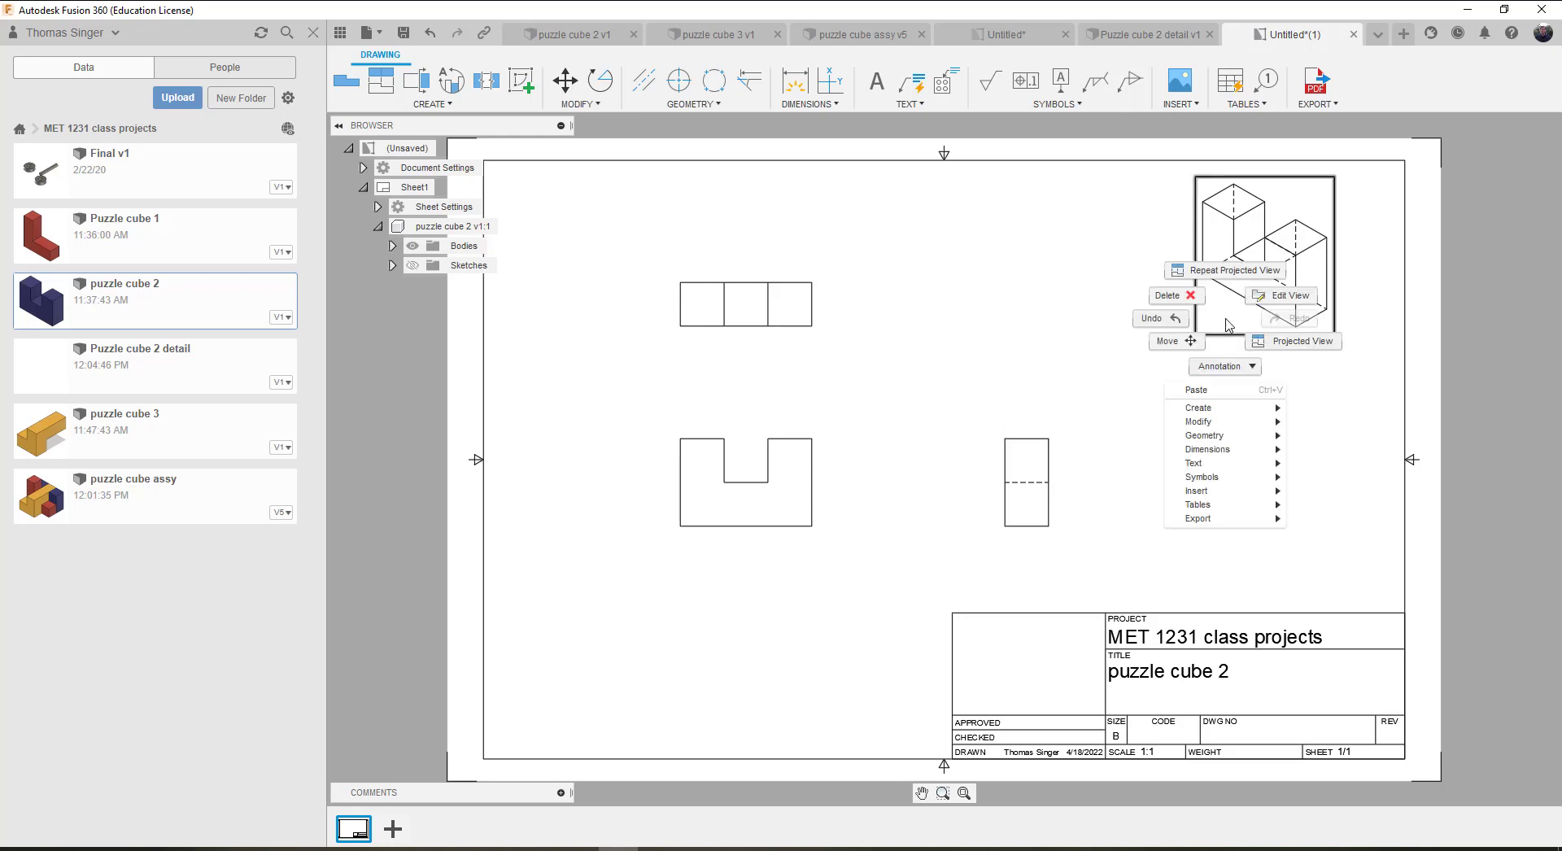
left_click(1284, 296)
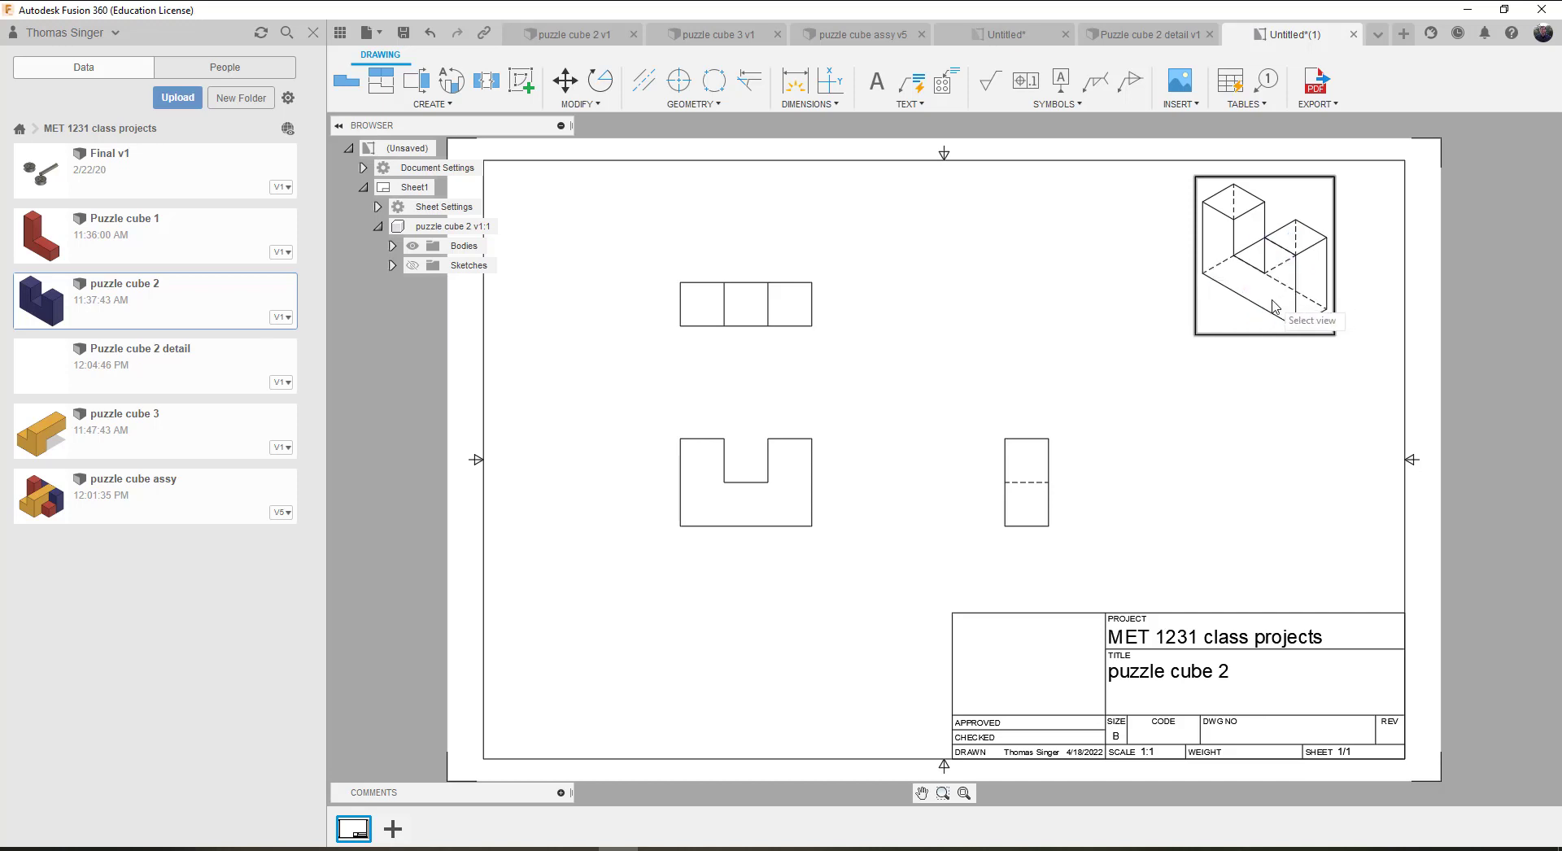
left_click(1244, 321)
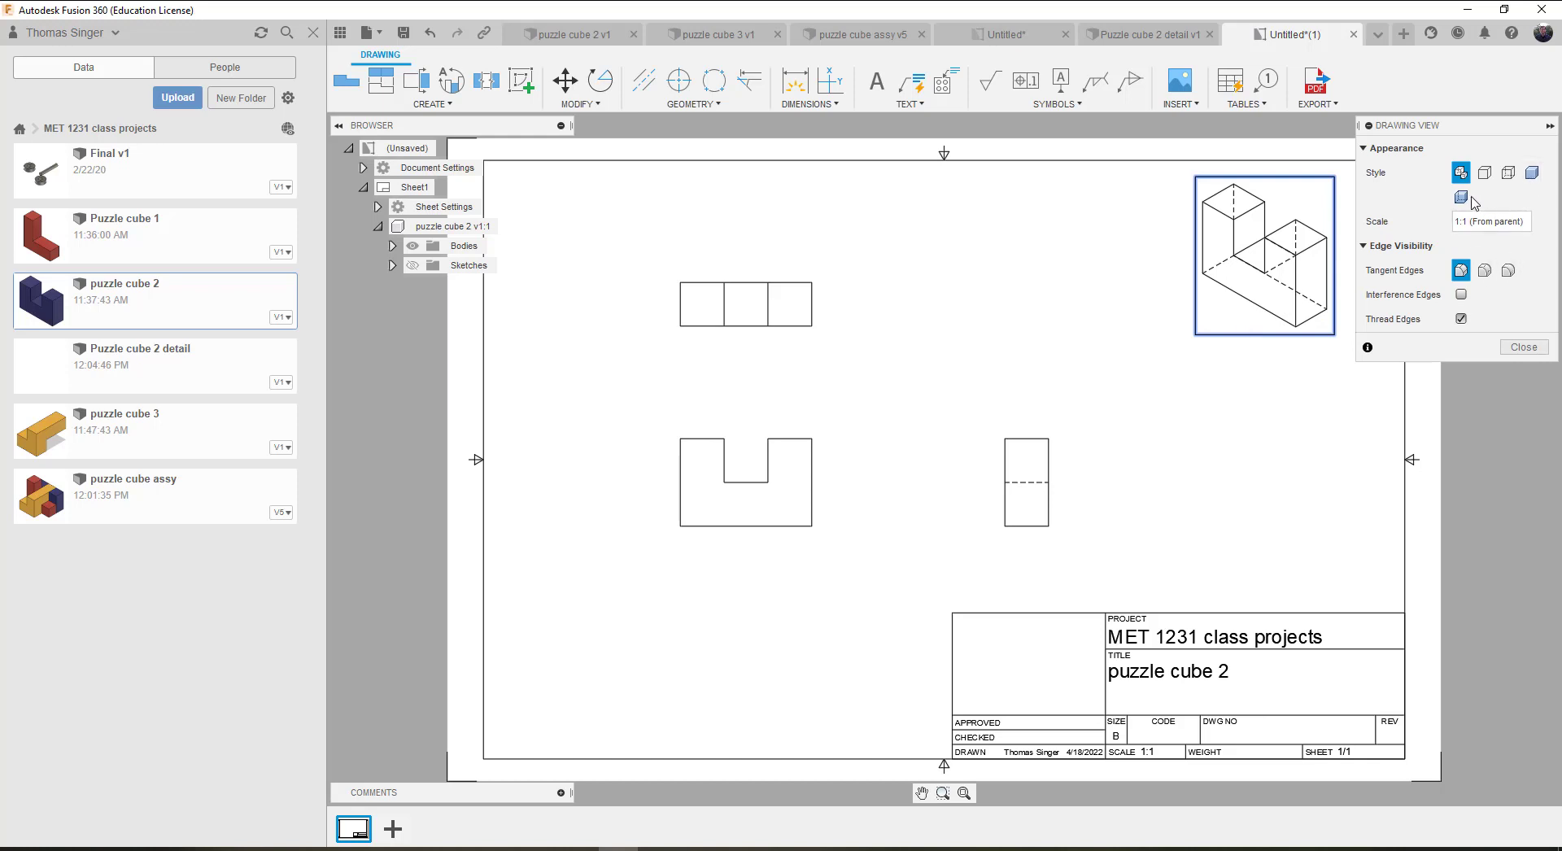
left_click(1533, 174)
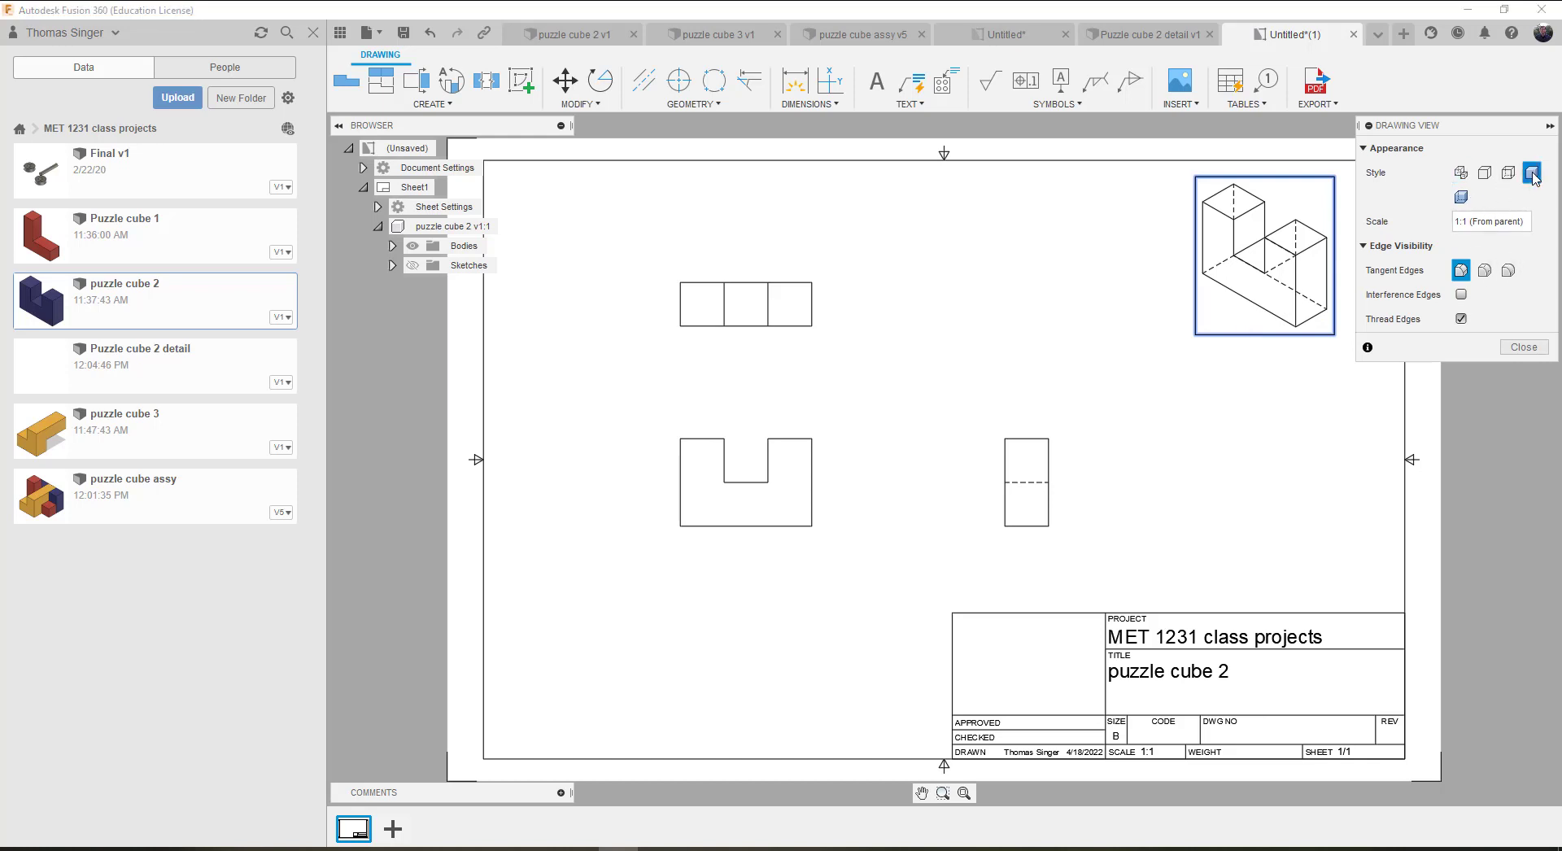
left_click(1523, 348)
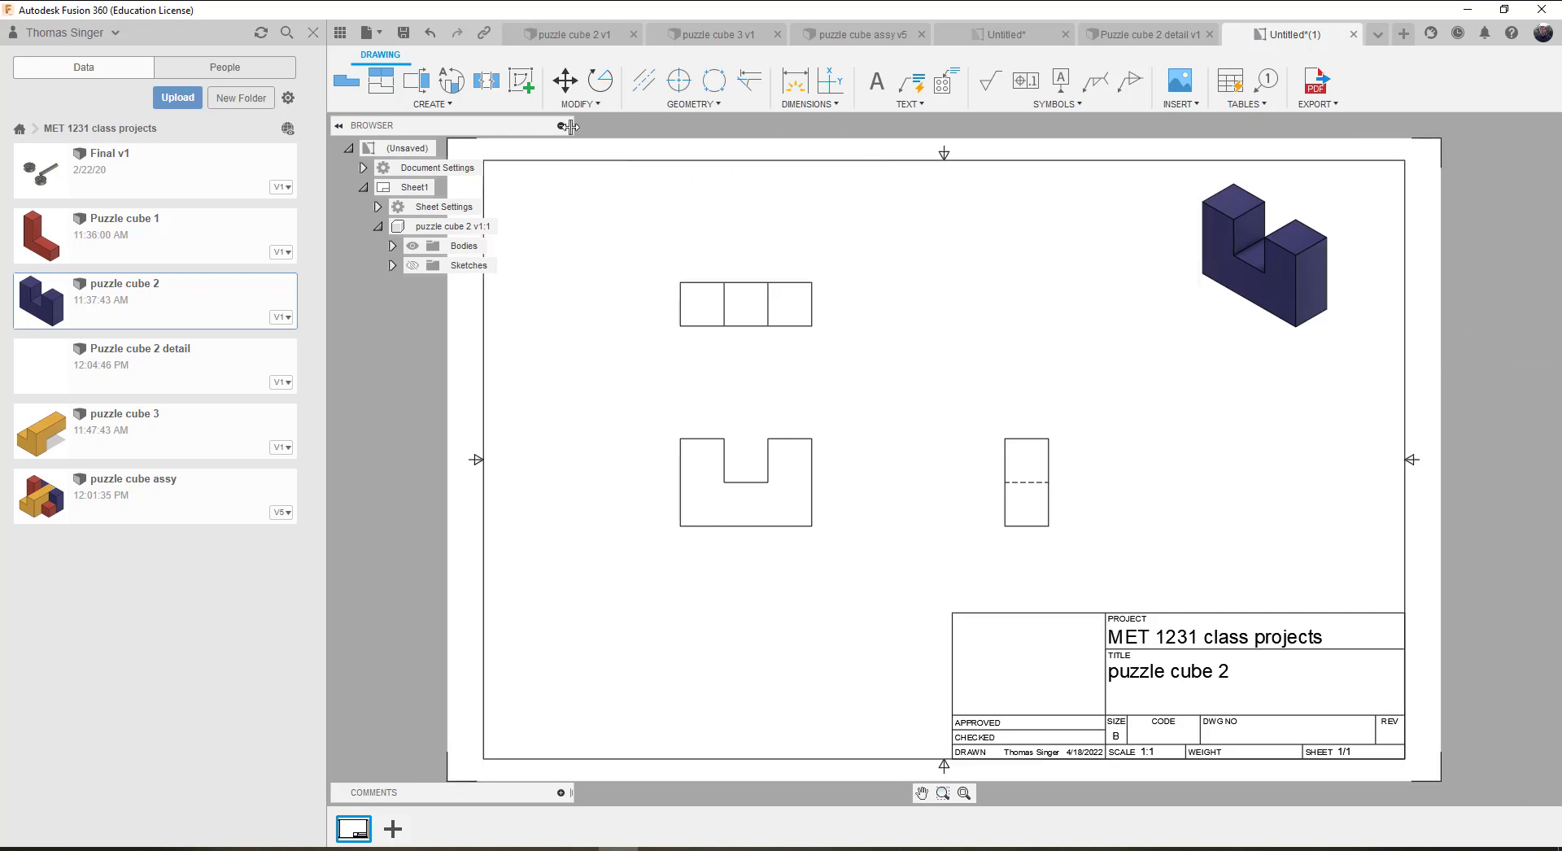
Step: Dimension the overall length below the top view and the right prong's width above the front view
left_click(796, 88)
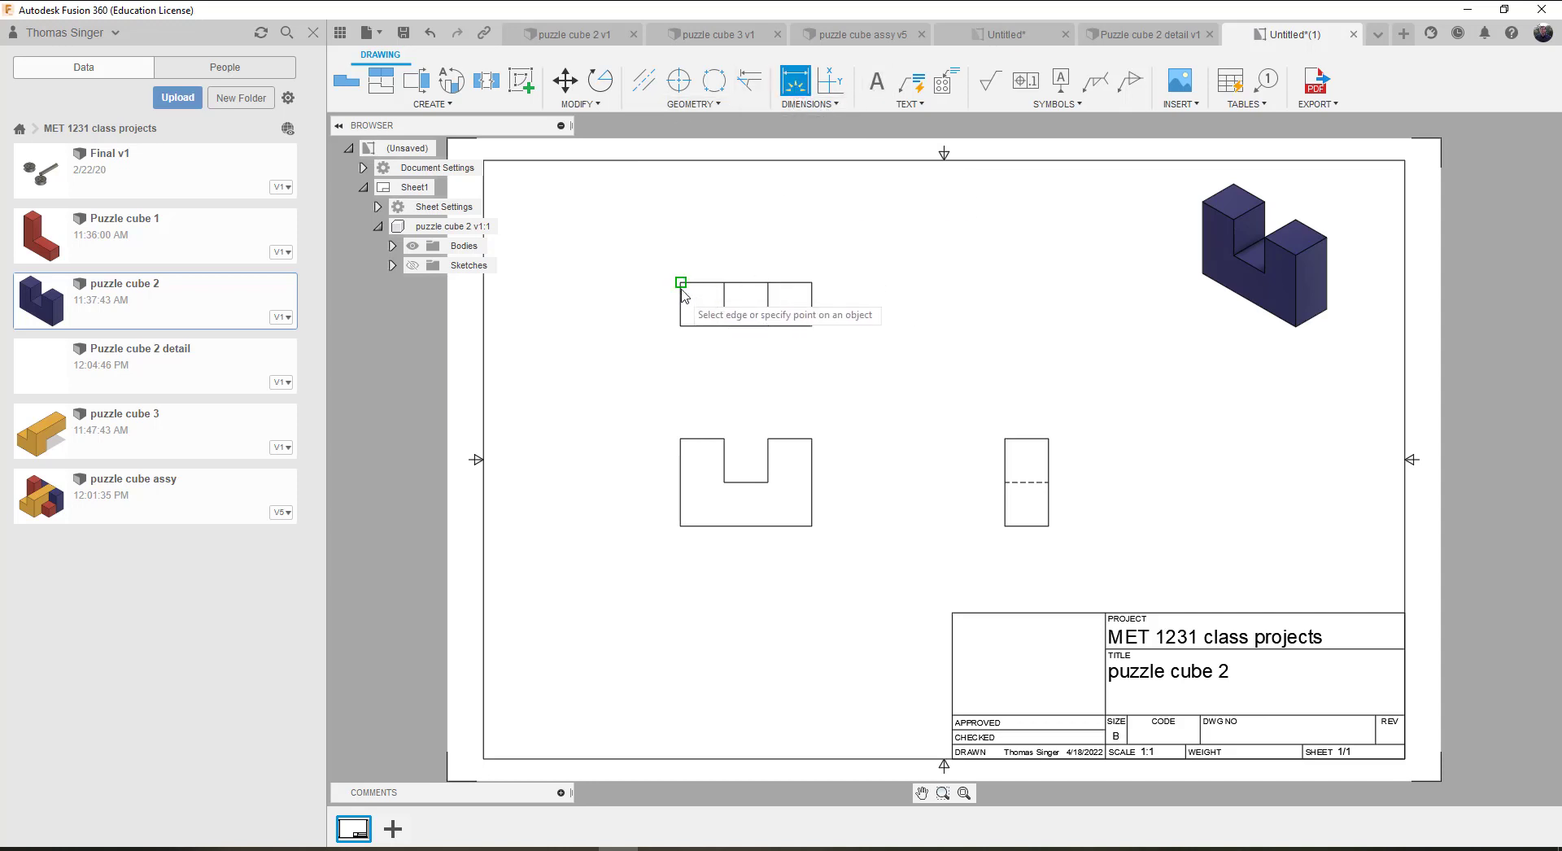
left_click(680, 326)
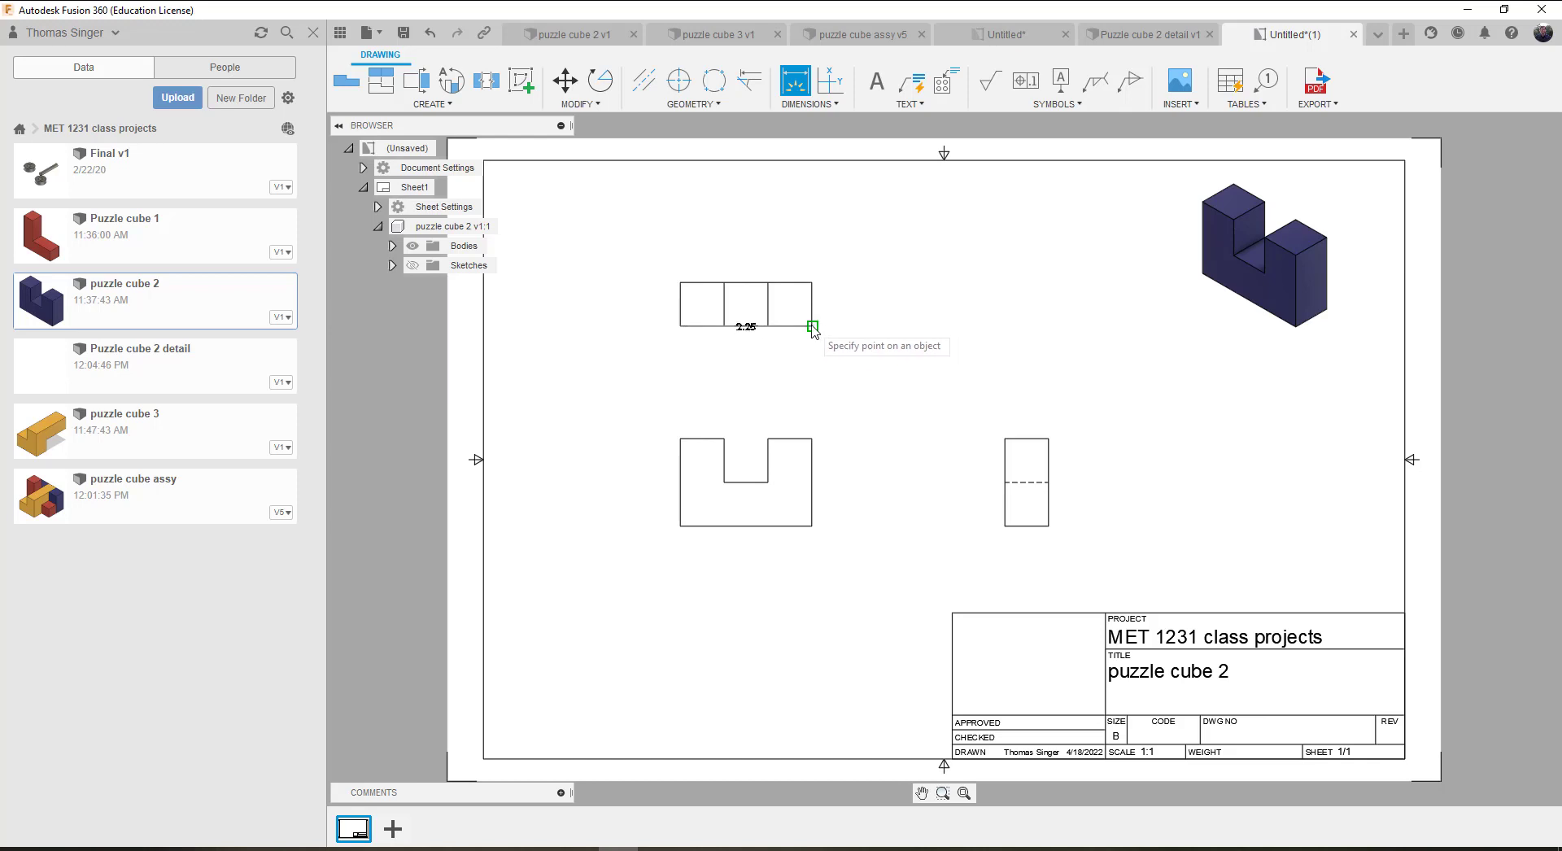
left_click(812, 326)
left_click(745, 370)
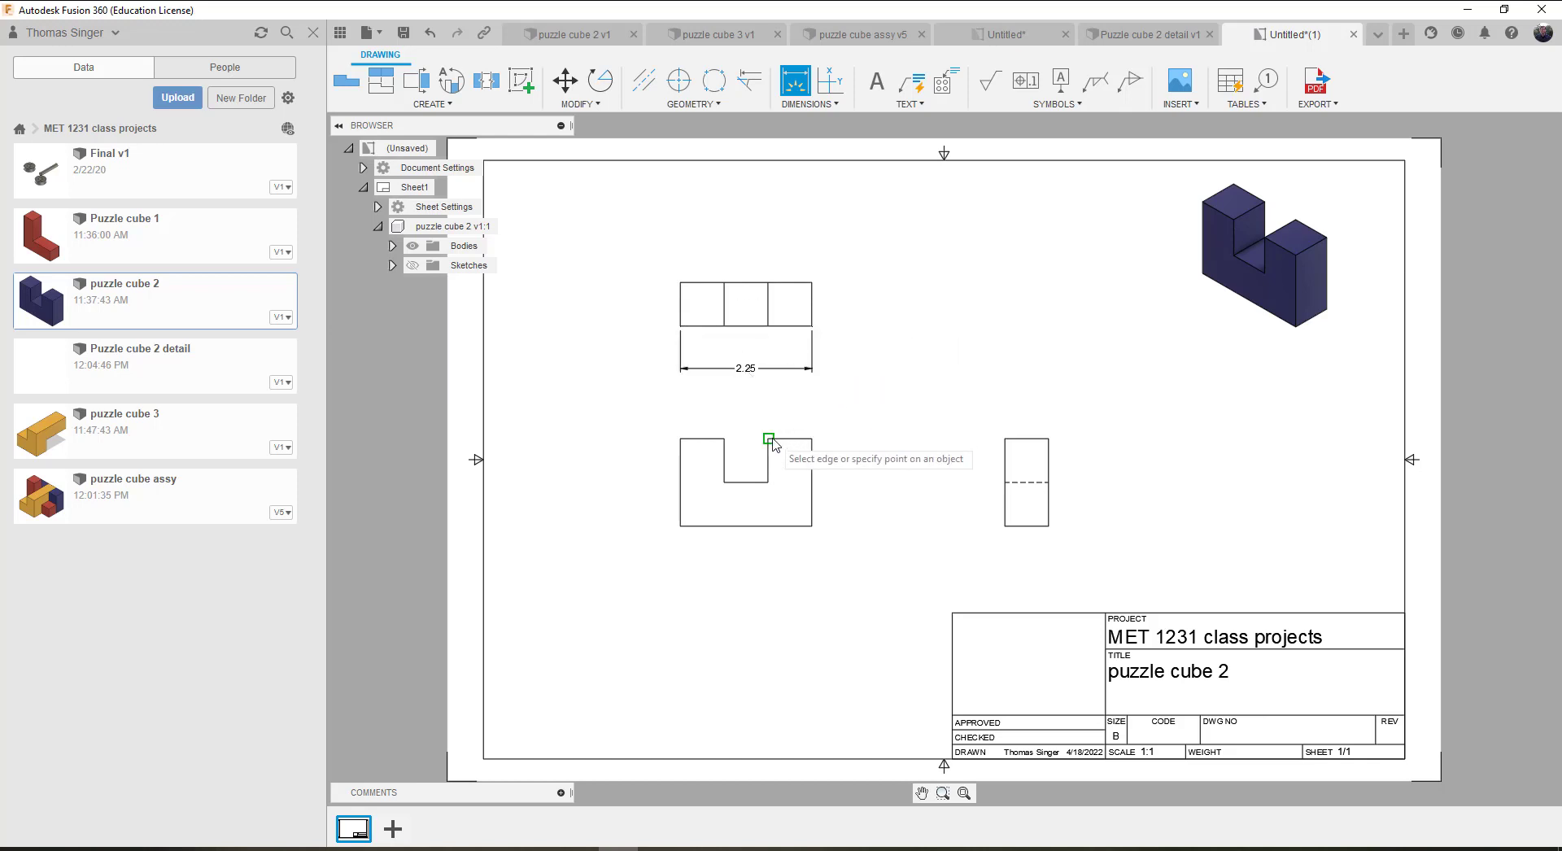
left_click(768, 439)
left_click(812, 438)
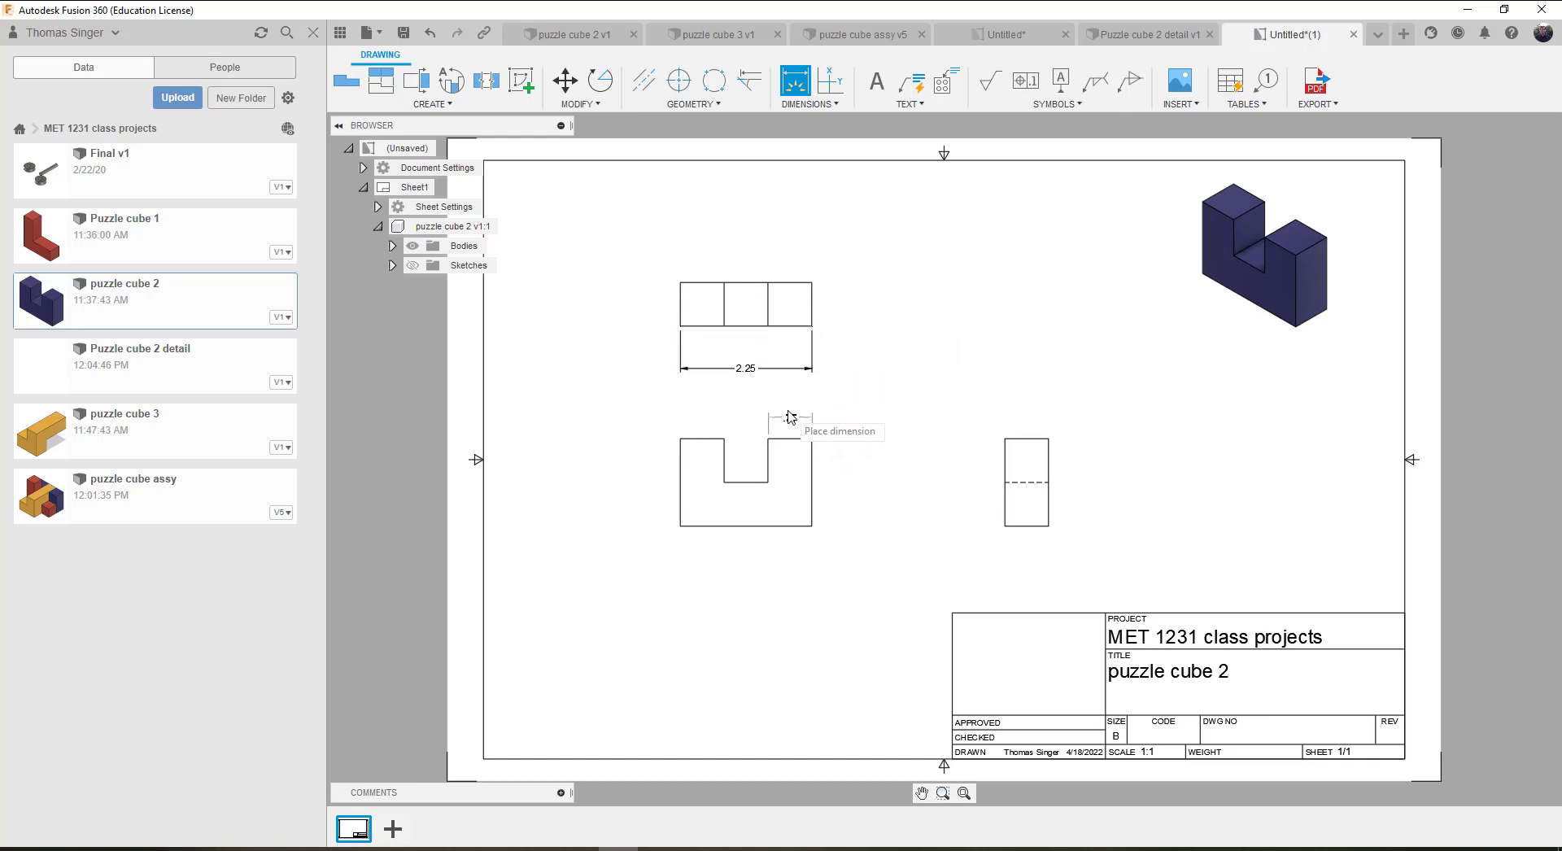
left_click(791, 419)
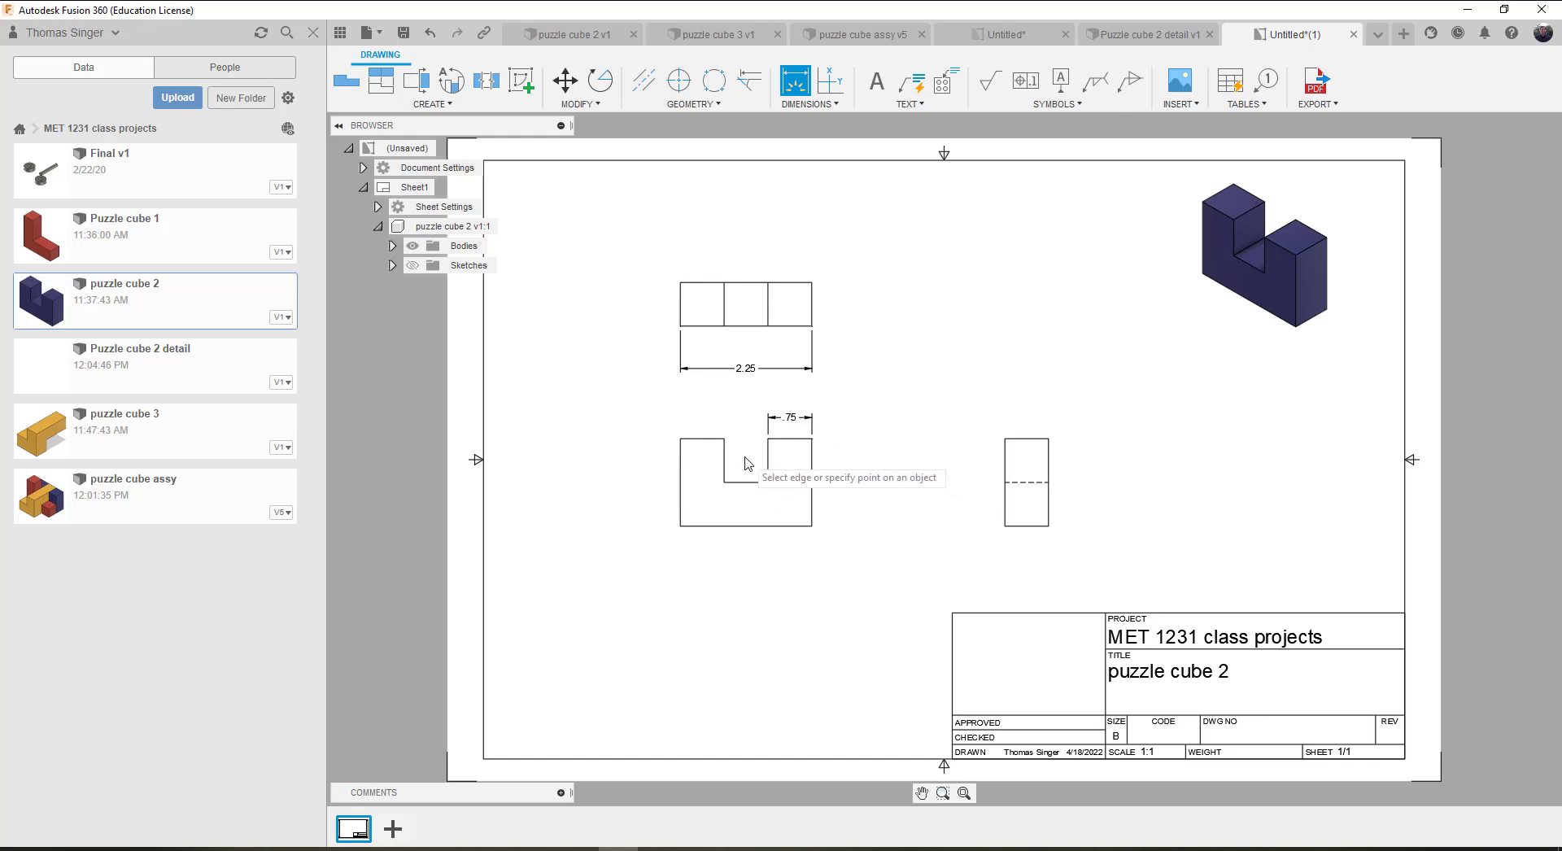
Step: Dimension the notch depth beside the front view and the left prong's width above it
left_click(746, 482)
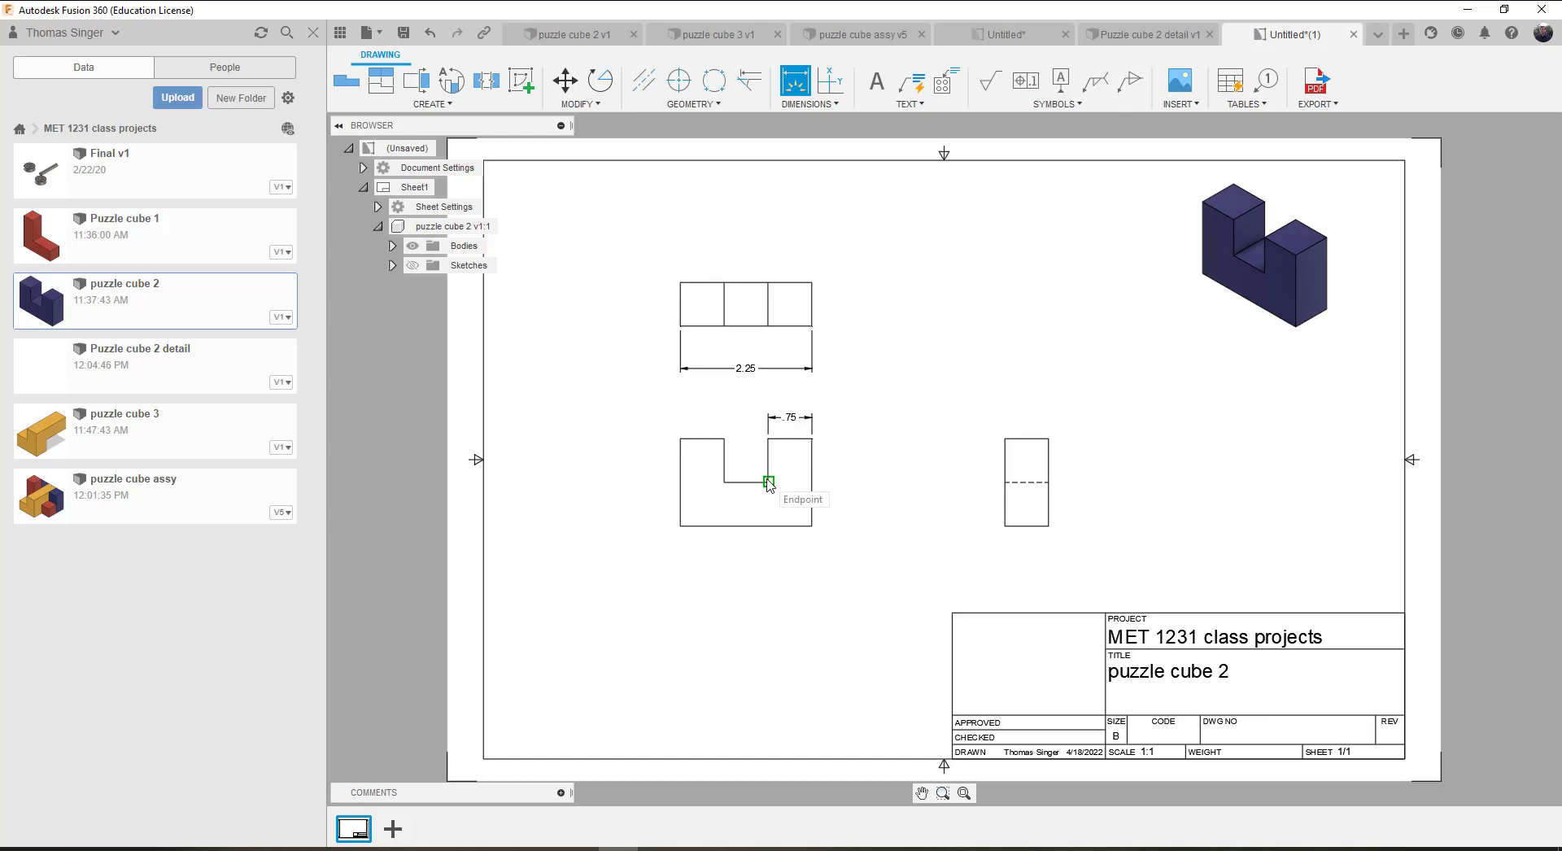
left_click(769, 483)
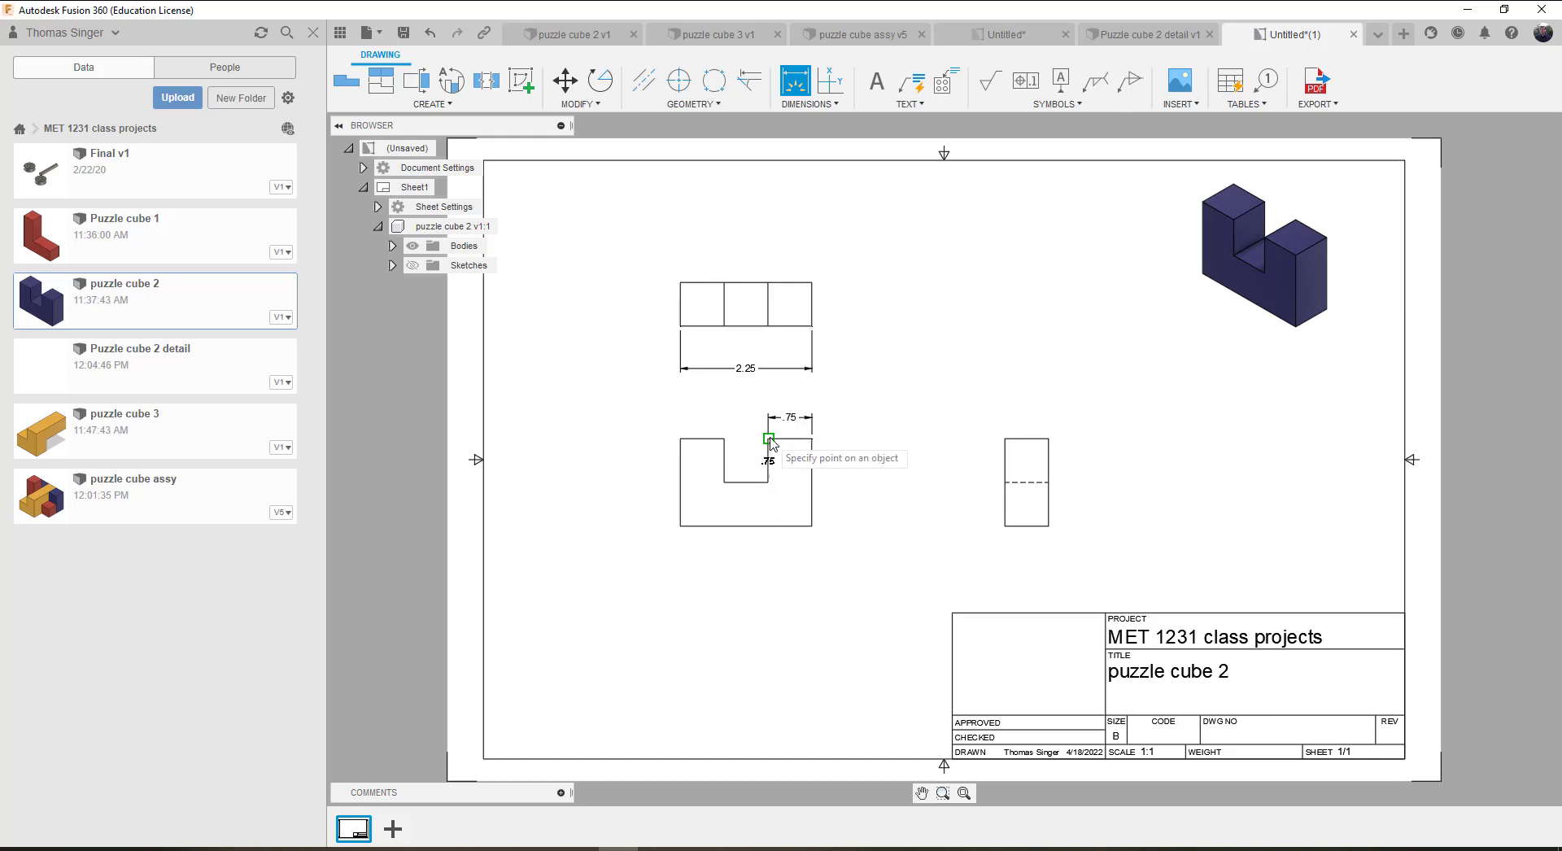
left_click(769, 439)
left_click(853, 470)
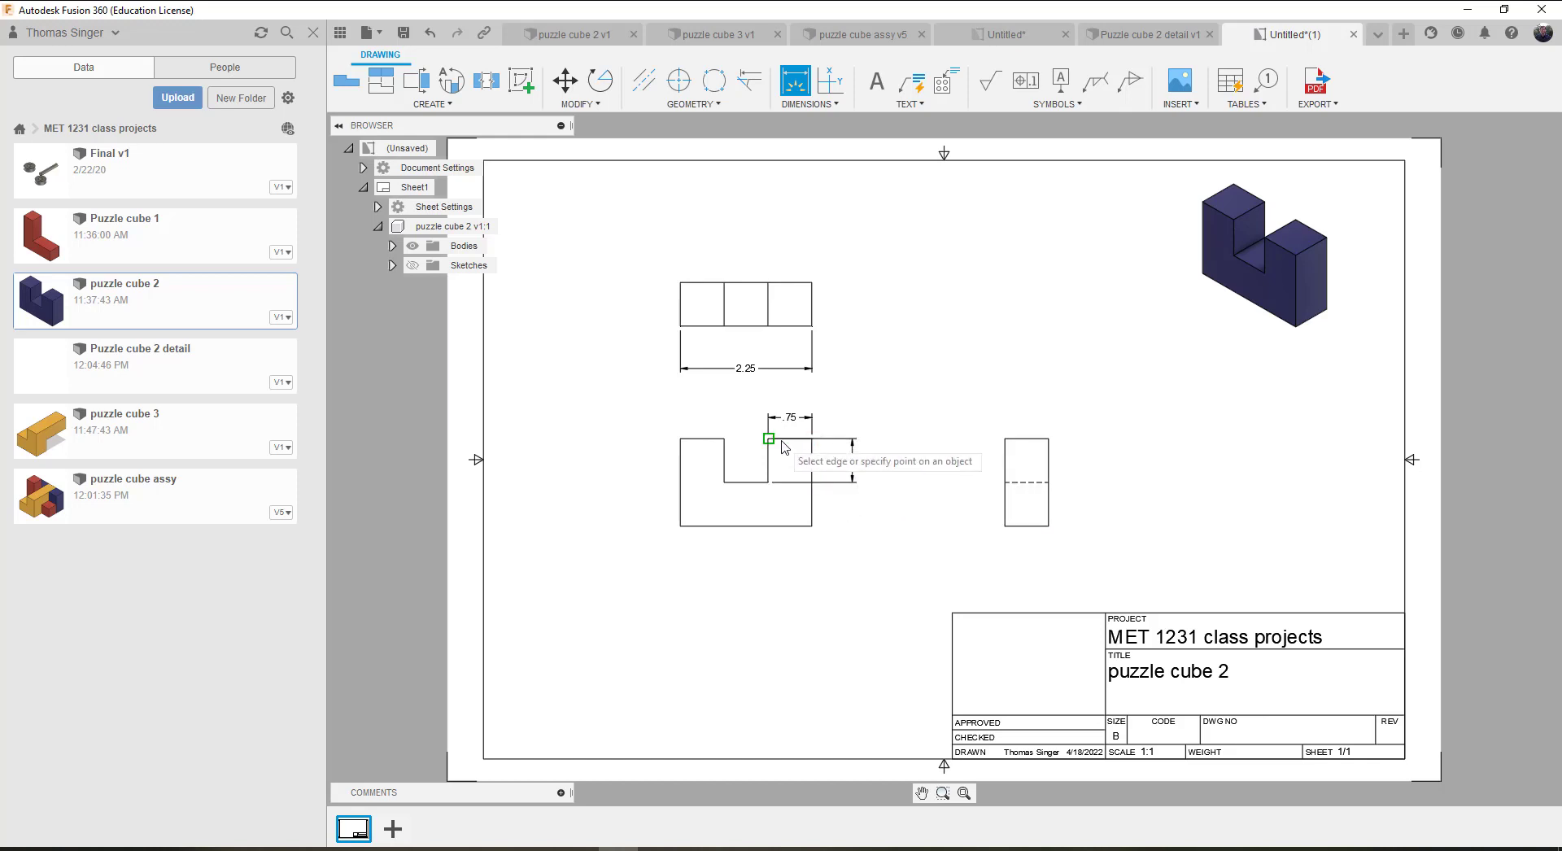
left_click(725, 439)
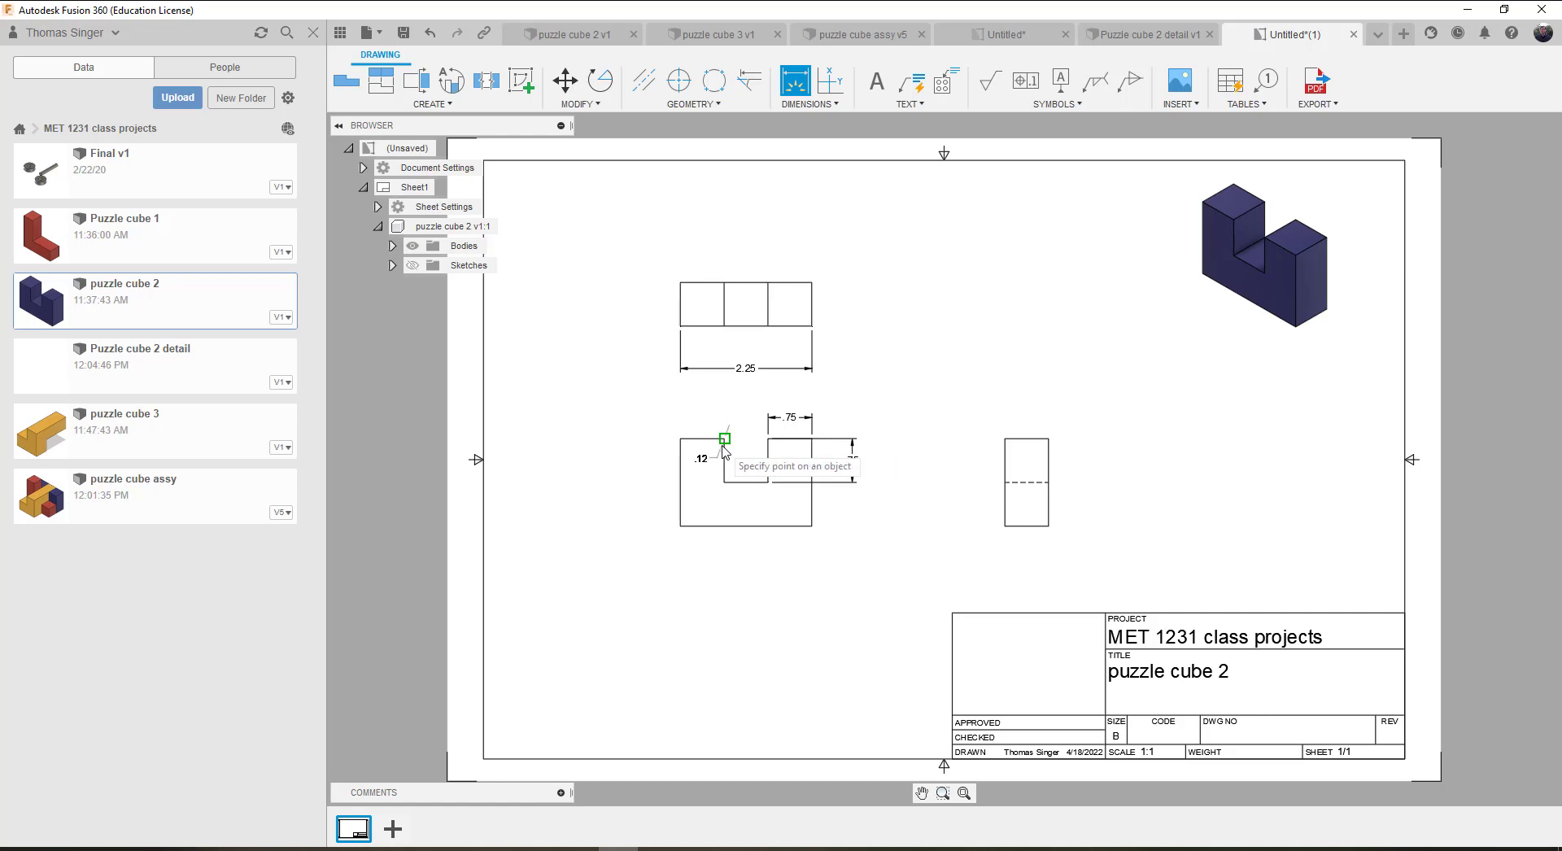
left_click(680, 439)
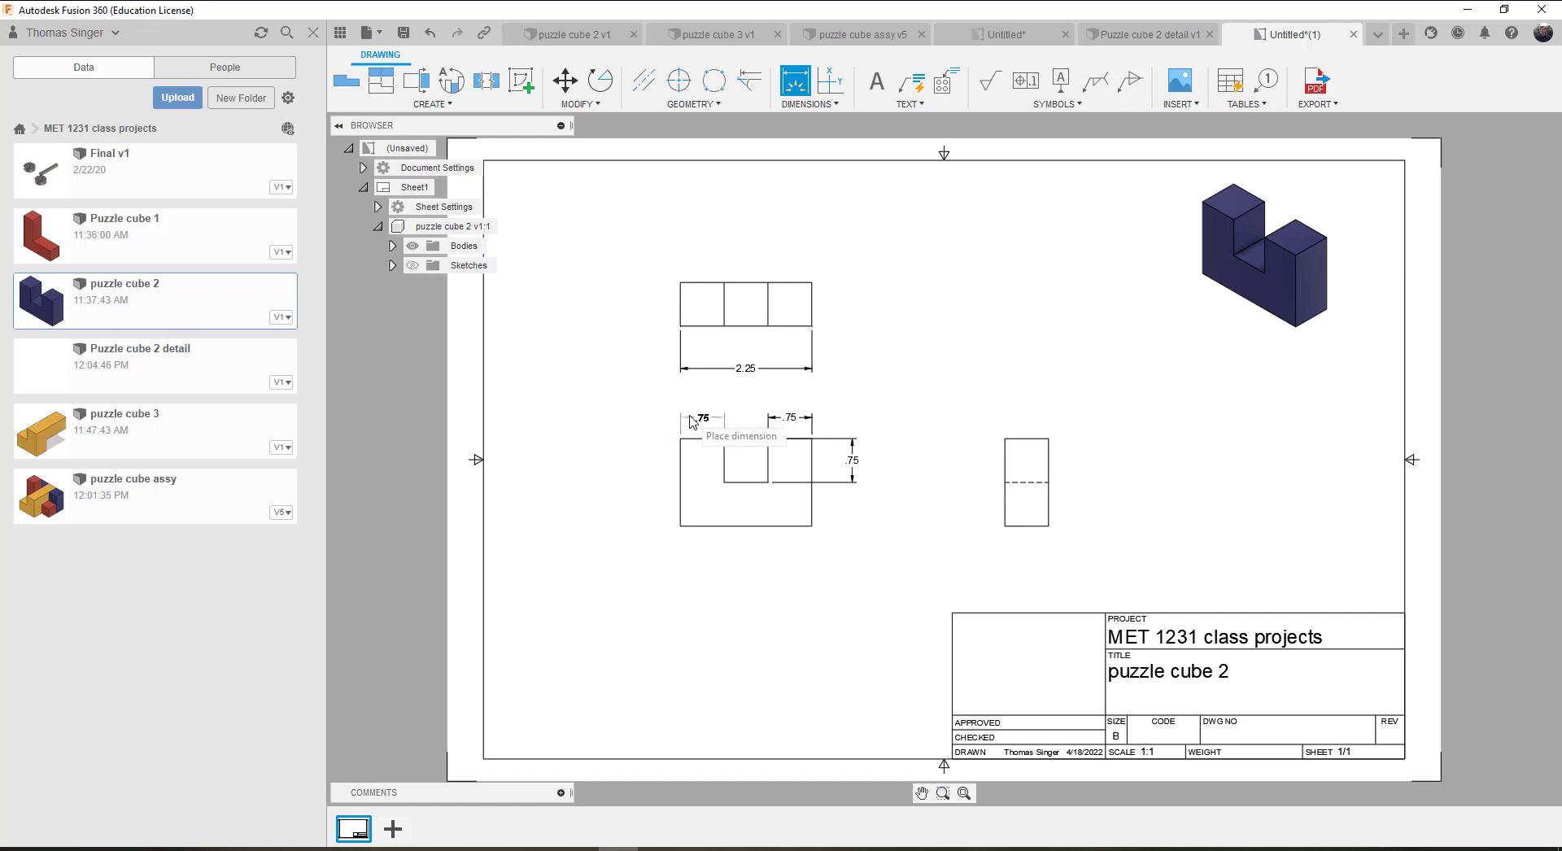
left_click(700, 417)
Step: Dimension the overall height beside the side view, and save the drawing as puzzle cube 2 Drawing
left_click(1004, 440)
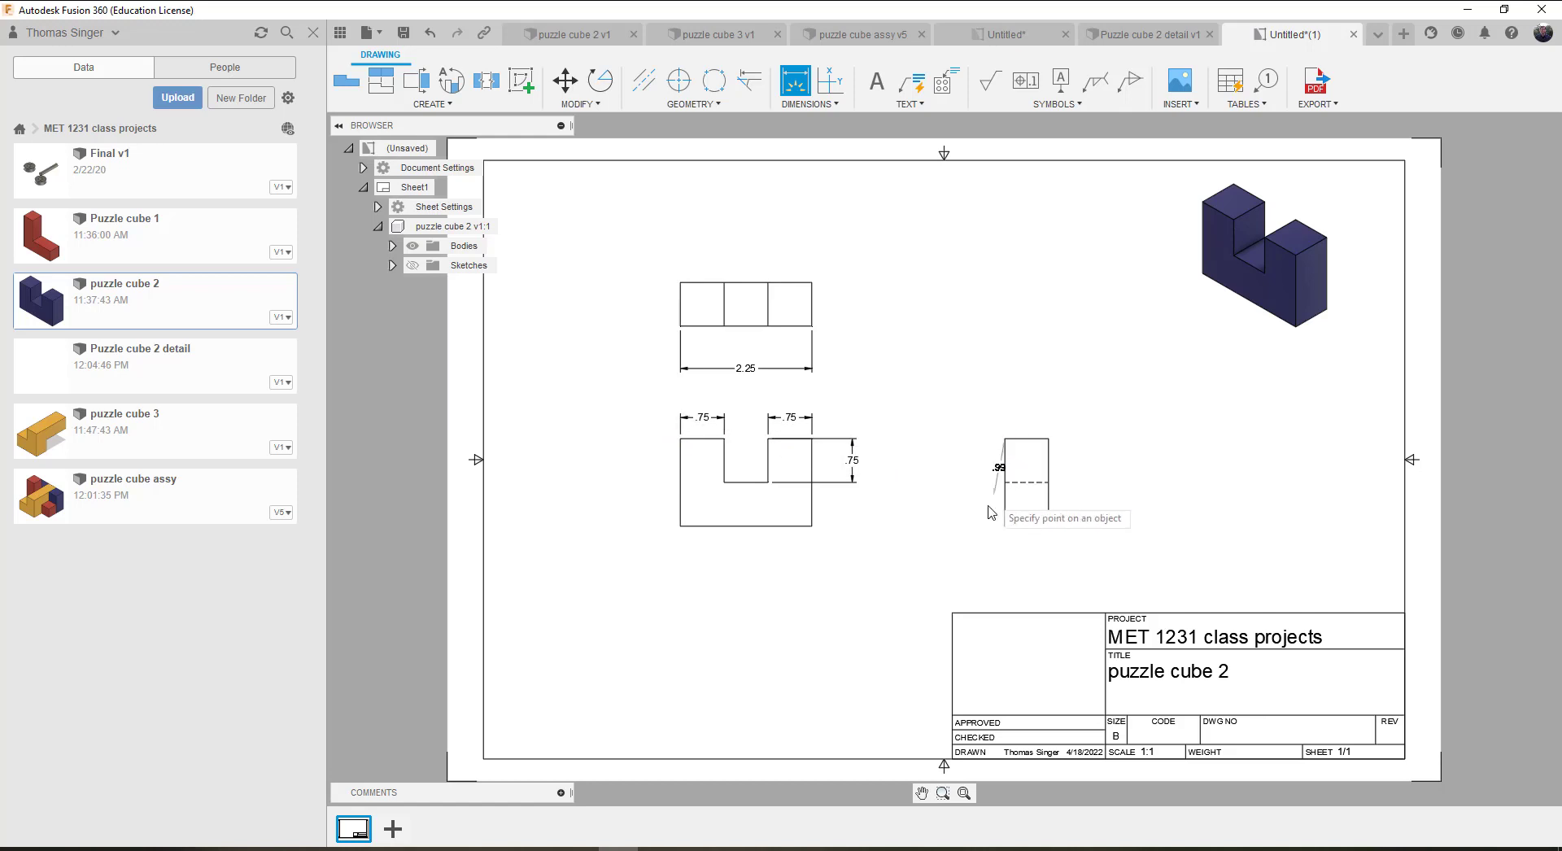
left_click(1006, 525)
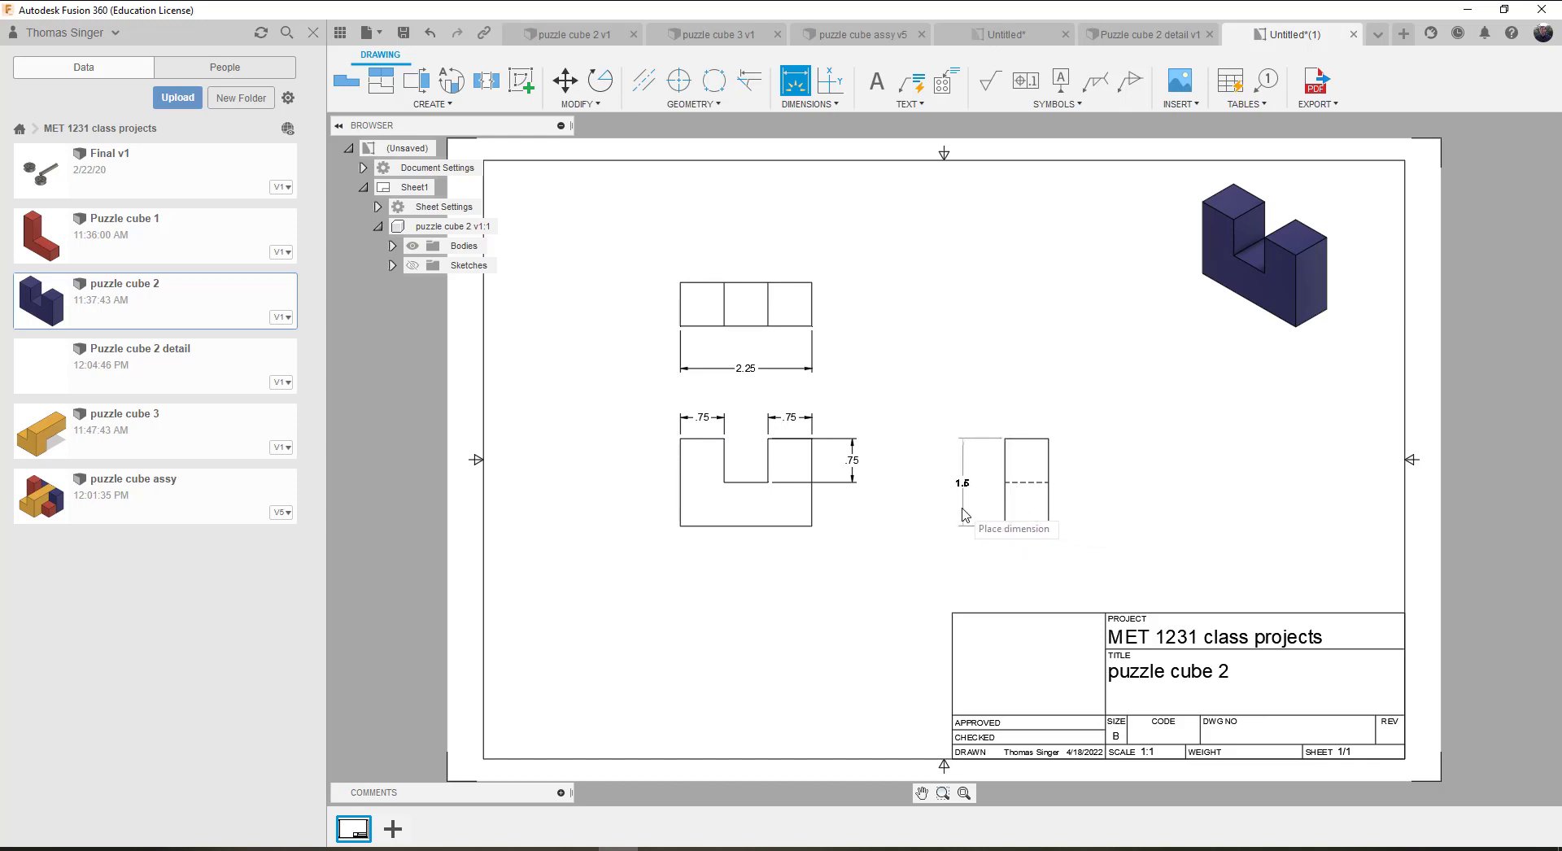
left_click(963, 510)
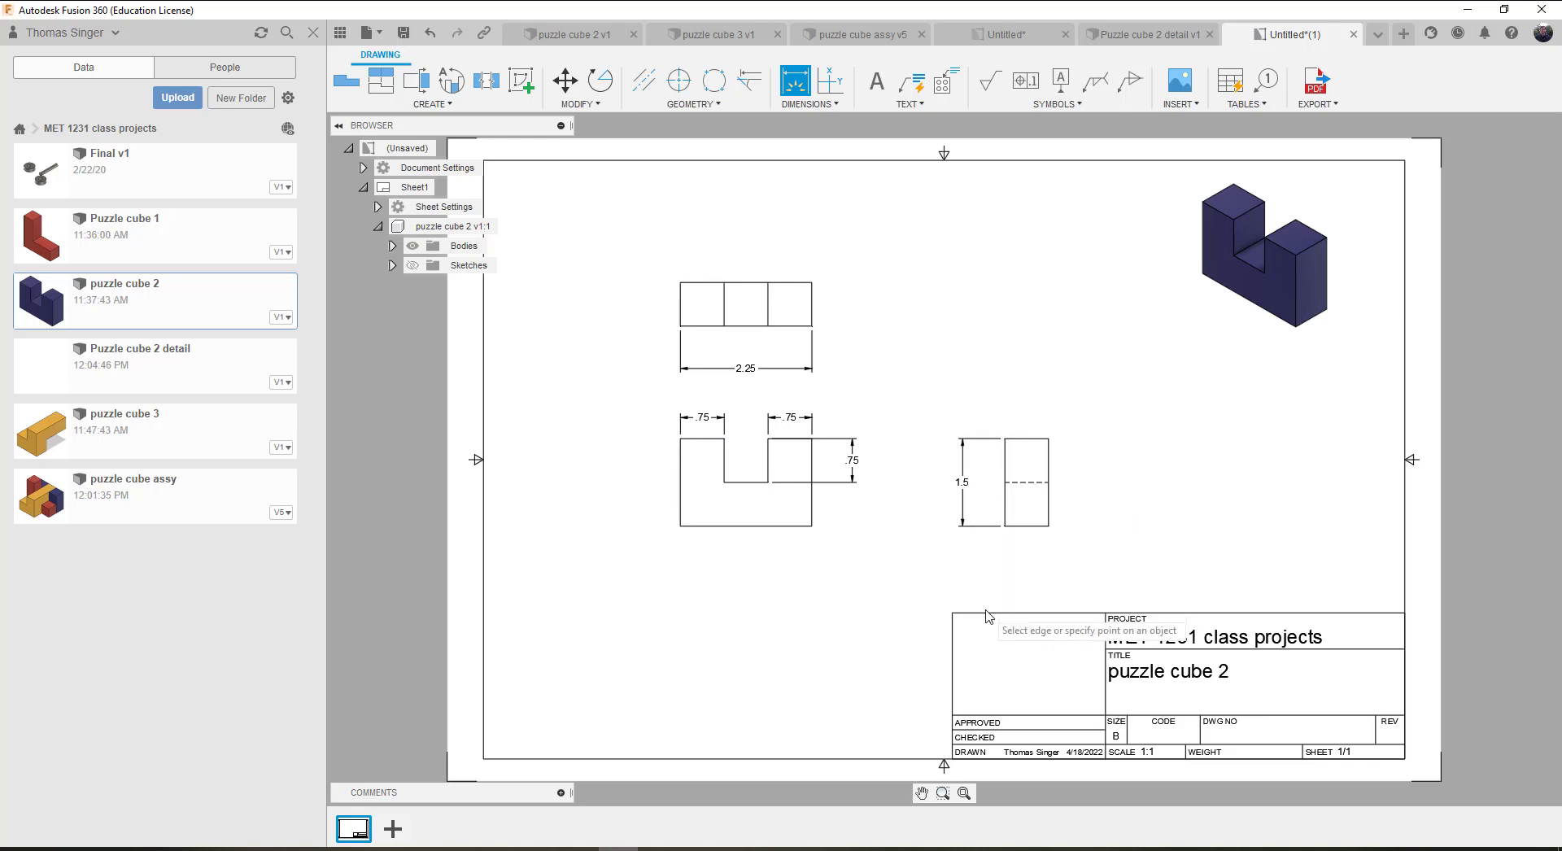
left_click(404, 34)
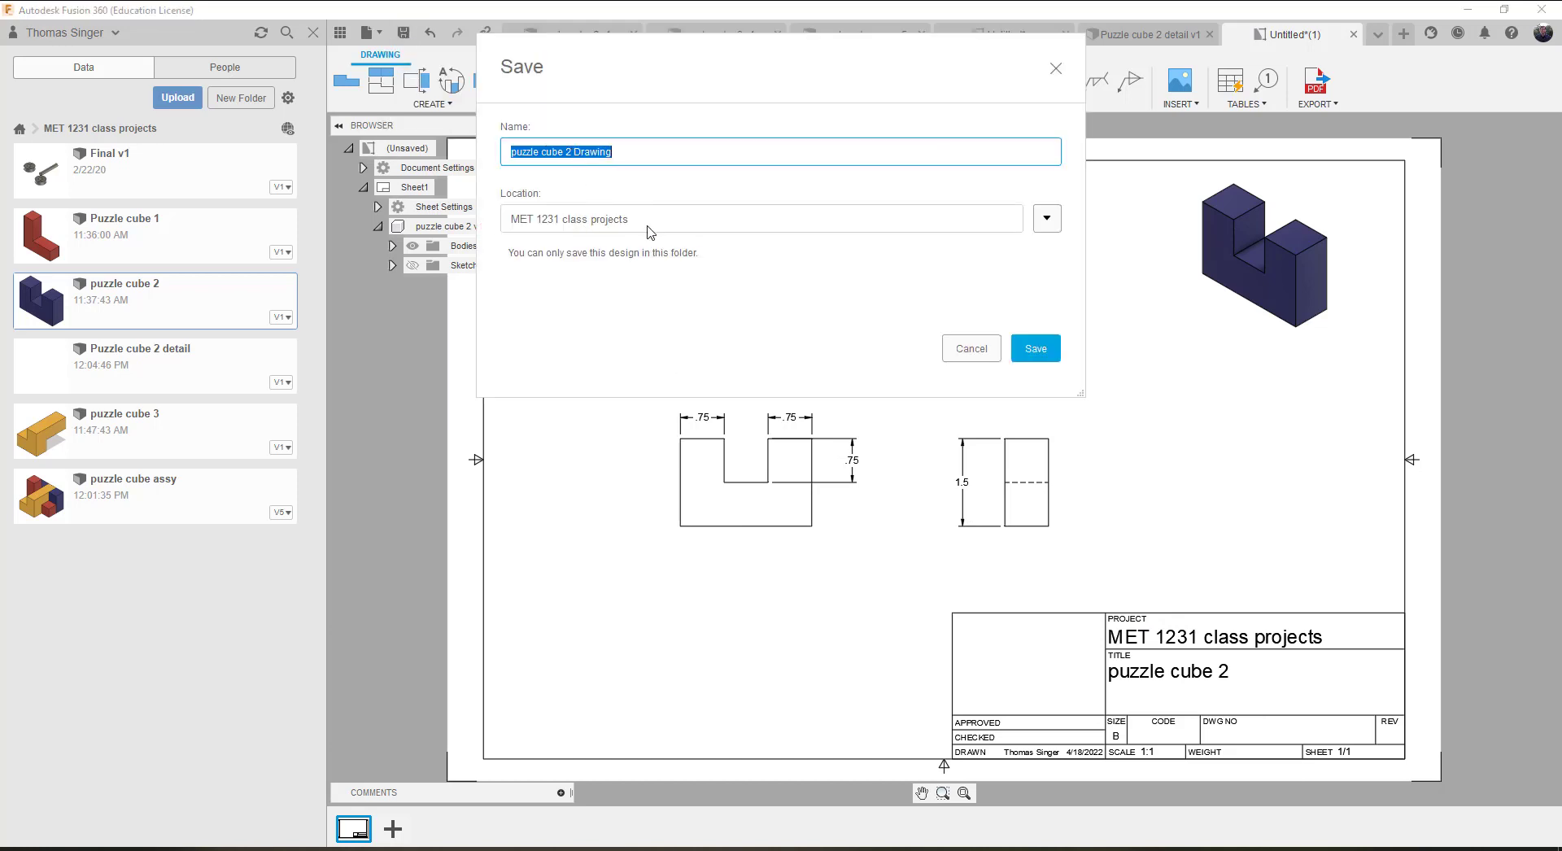
left_click(1036, 350)
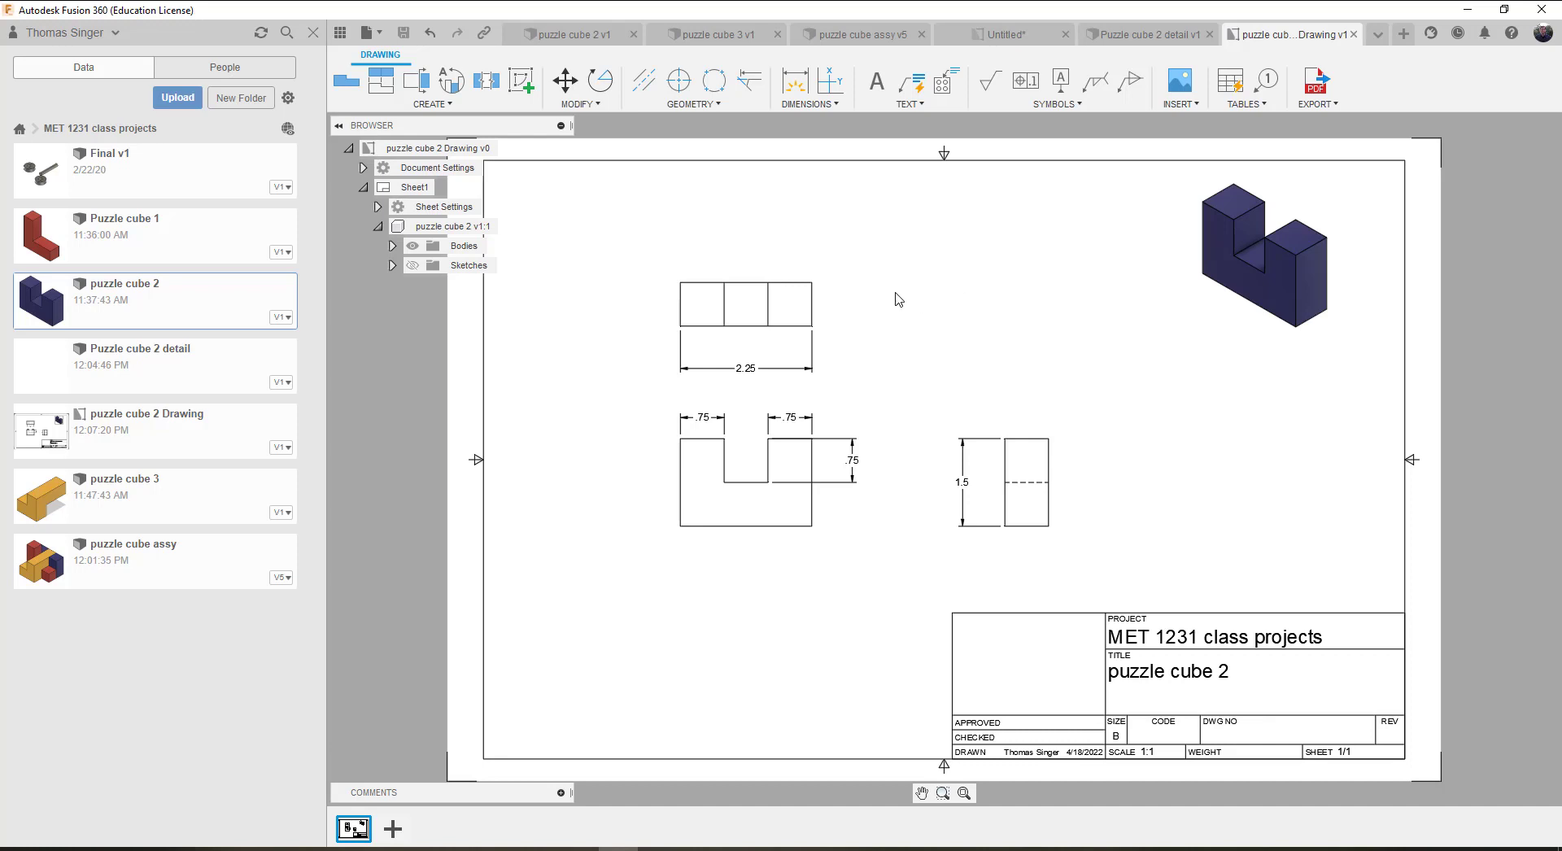
Step: Switch to the unsaved exploded assembly drawing and save it as puzzle cube assy full Drawing
left_click(1163, 36)
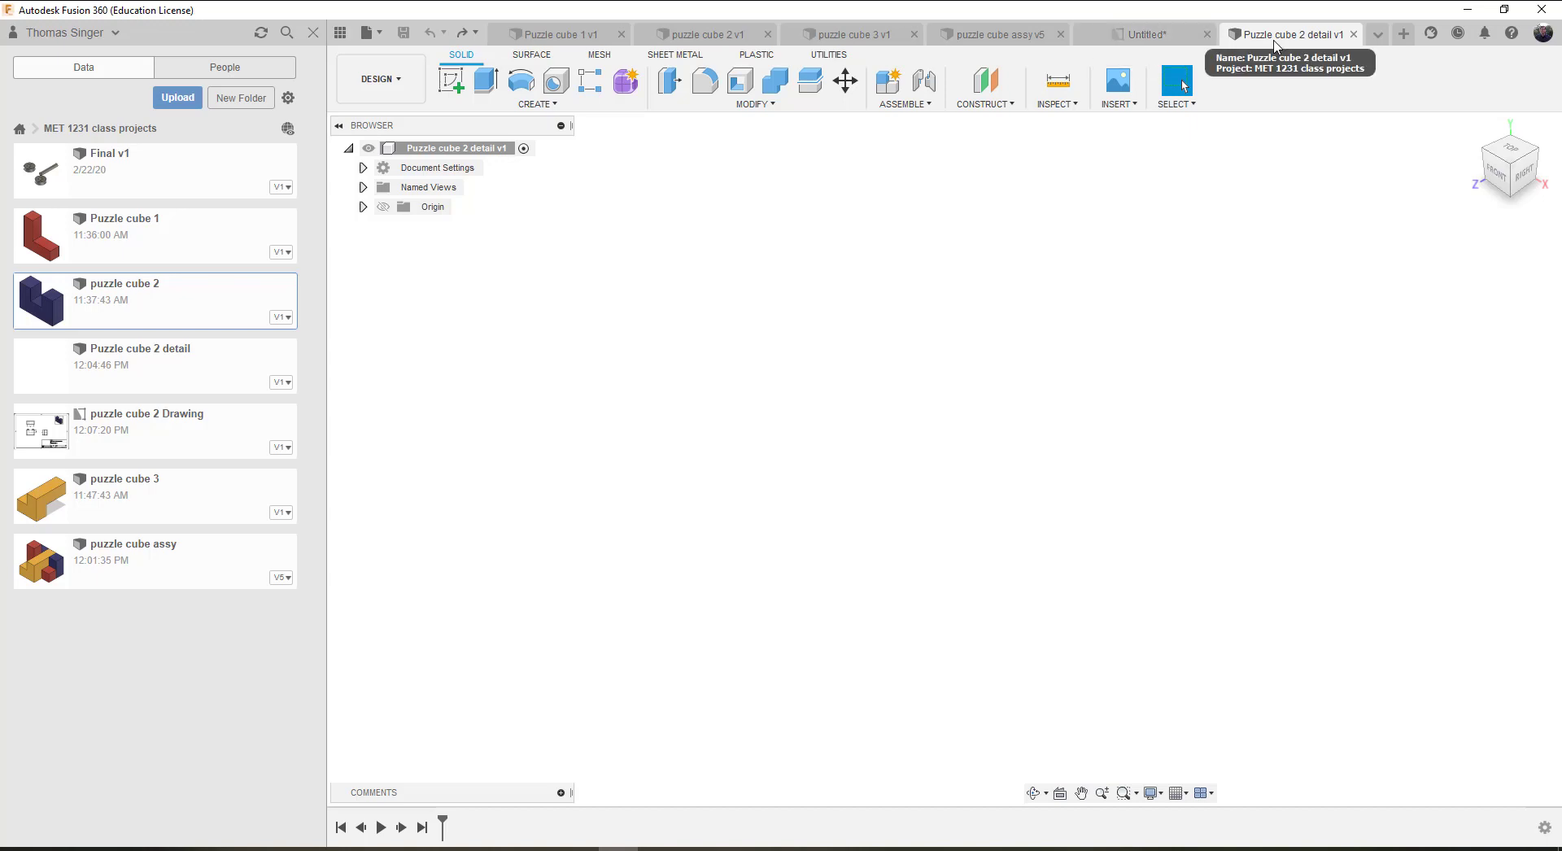
left_click(1146, 35)
left_click(1019, 36)
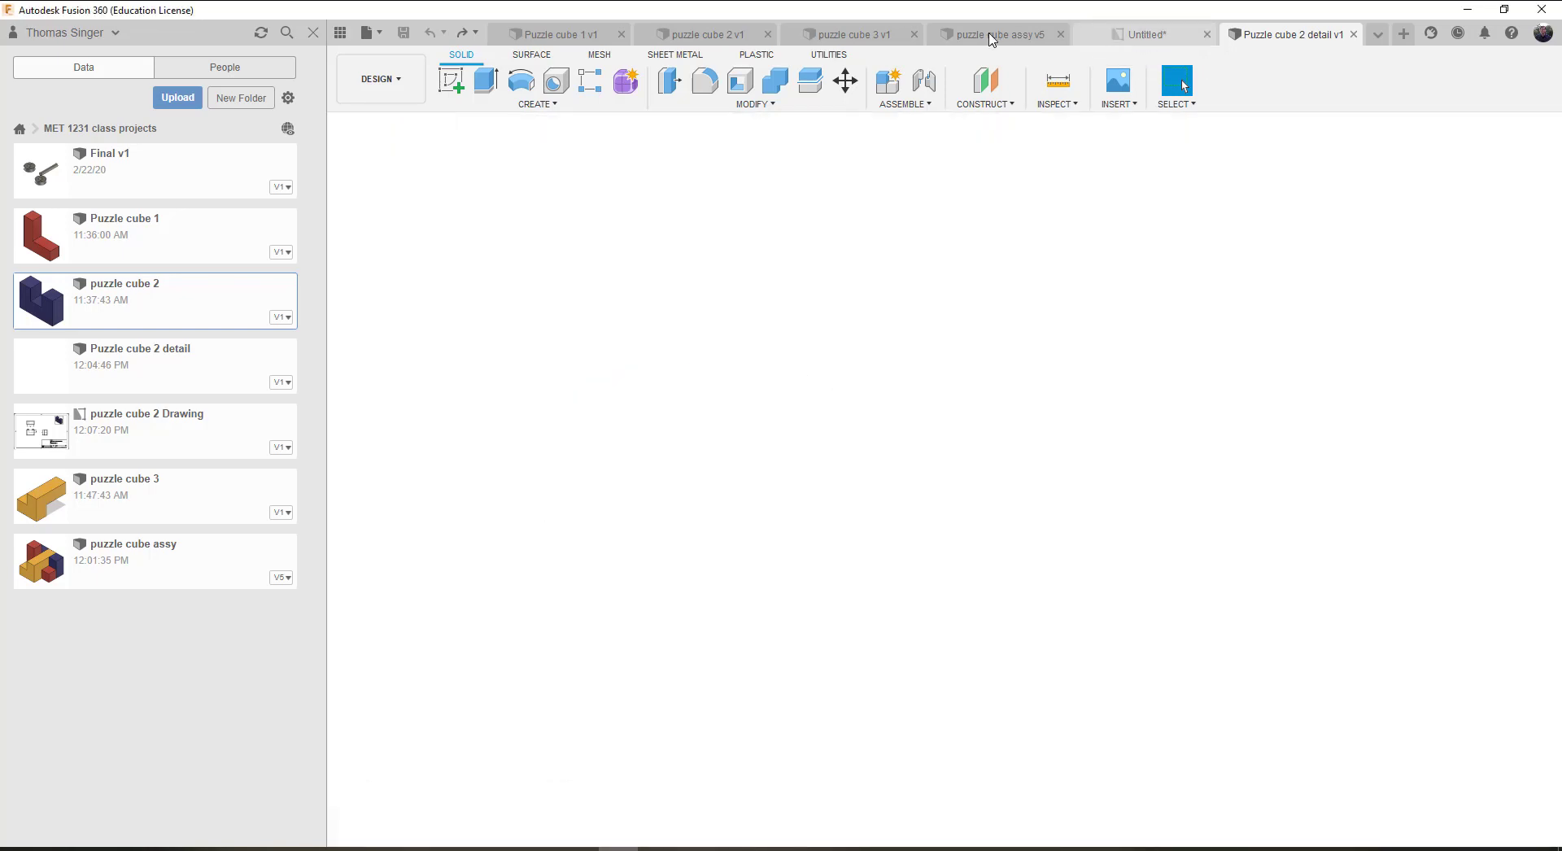
left_click(1150, 32)
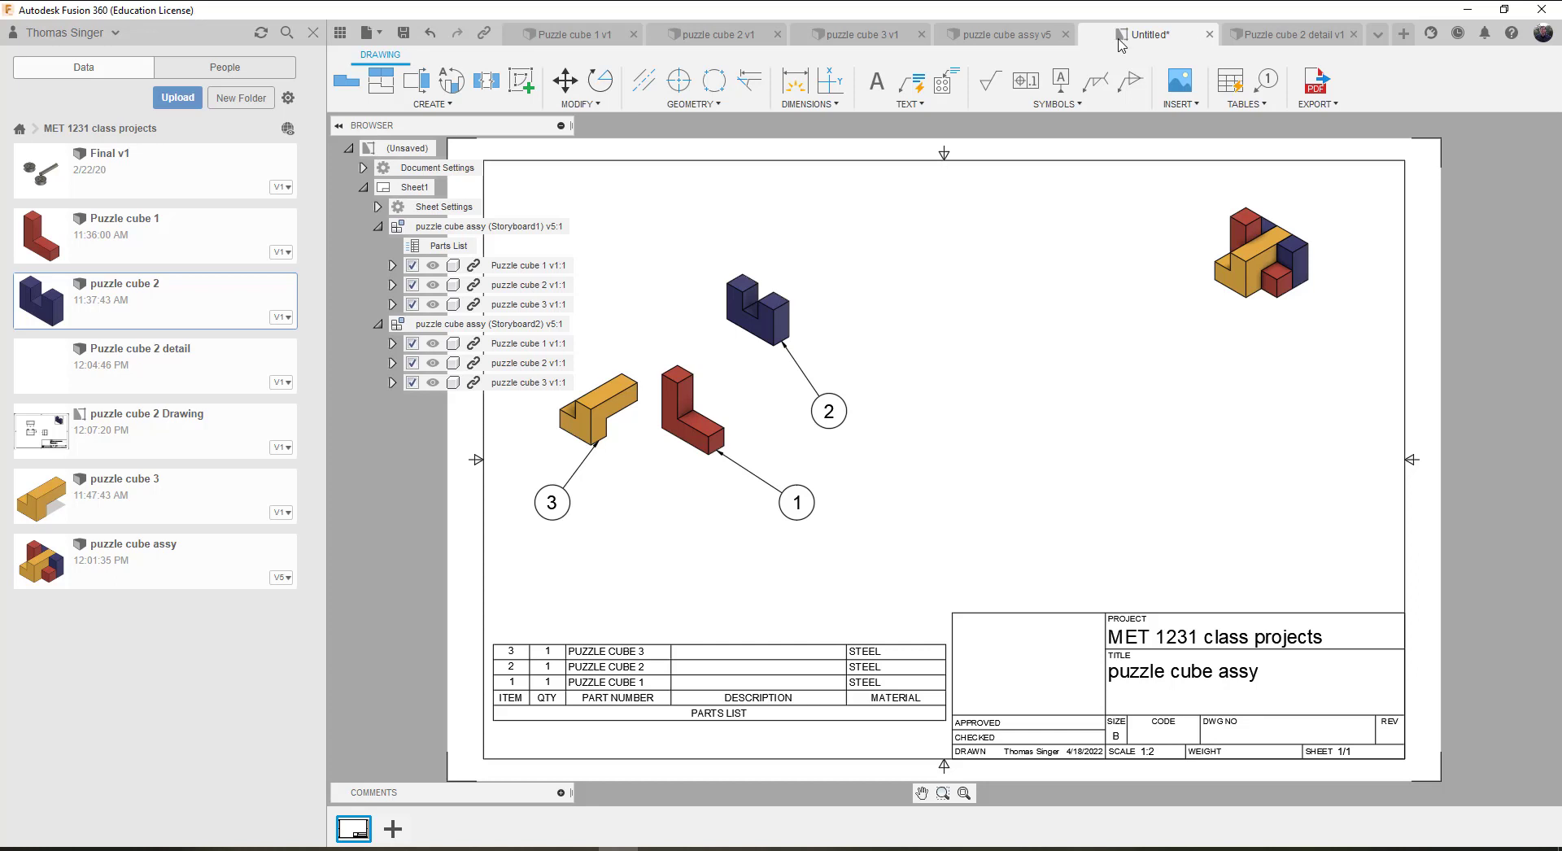
left_click(402, 33)
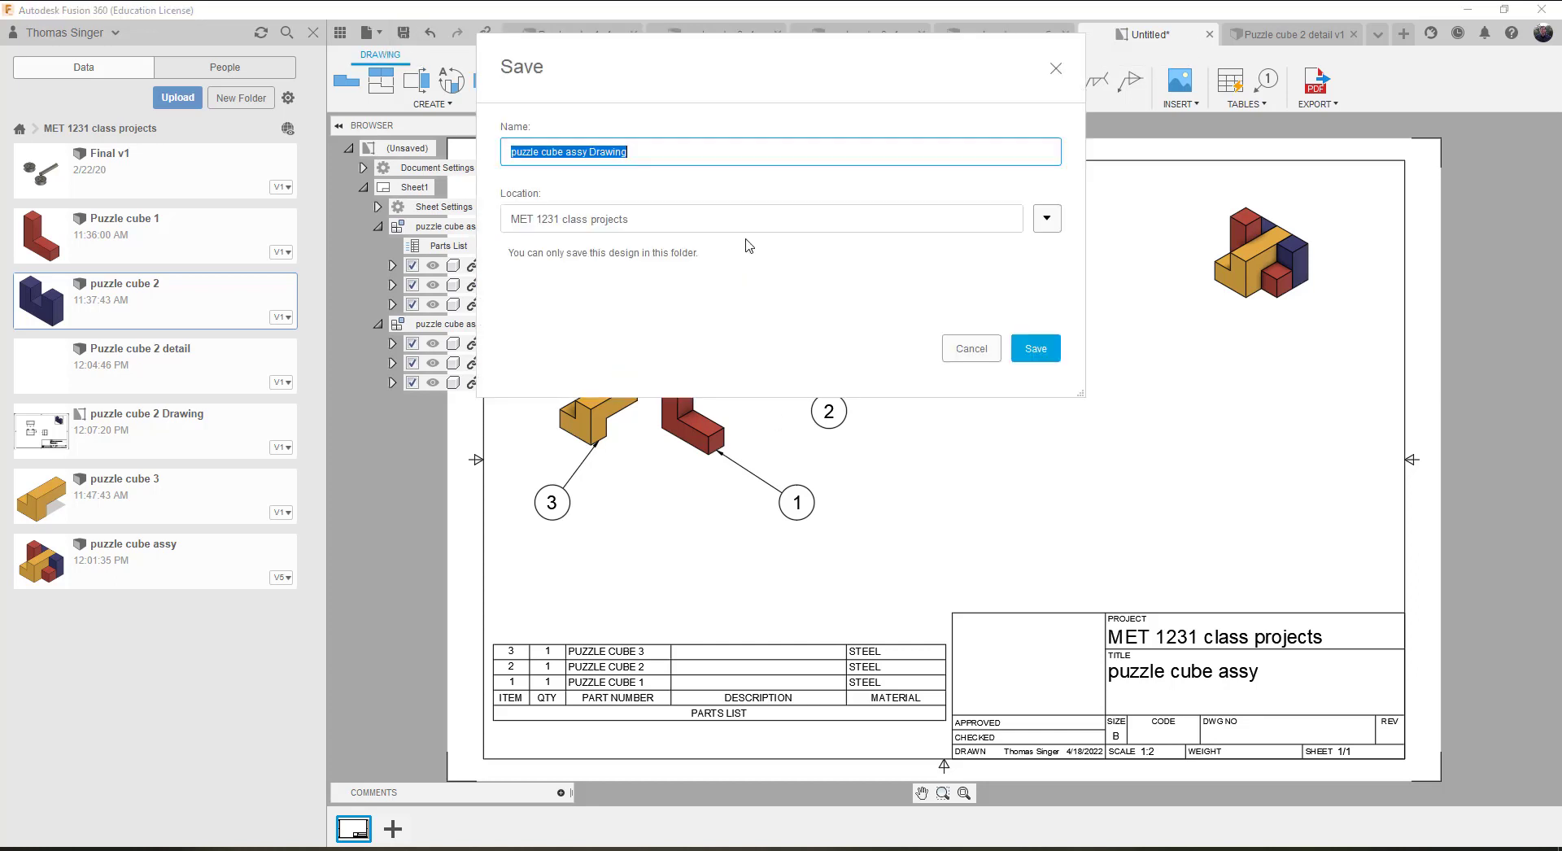
left_click(643, 152)
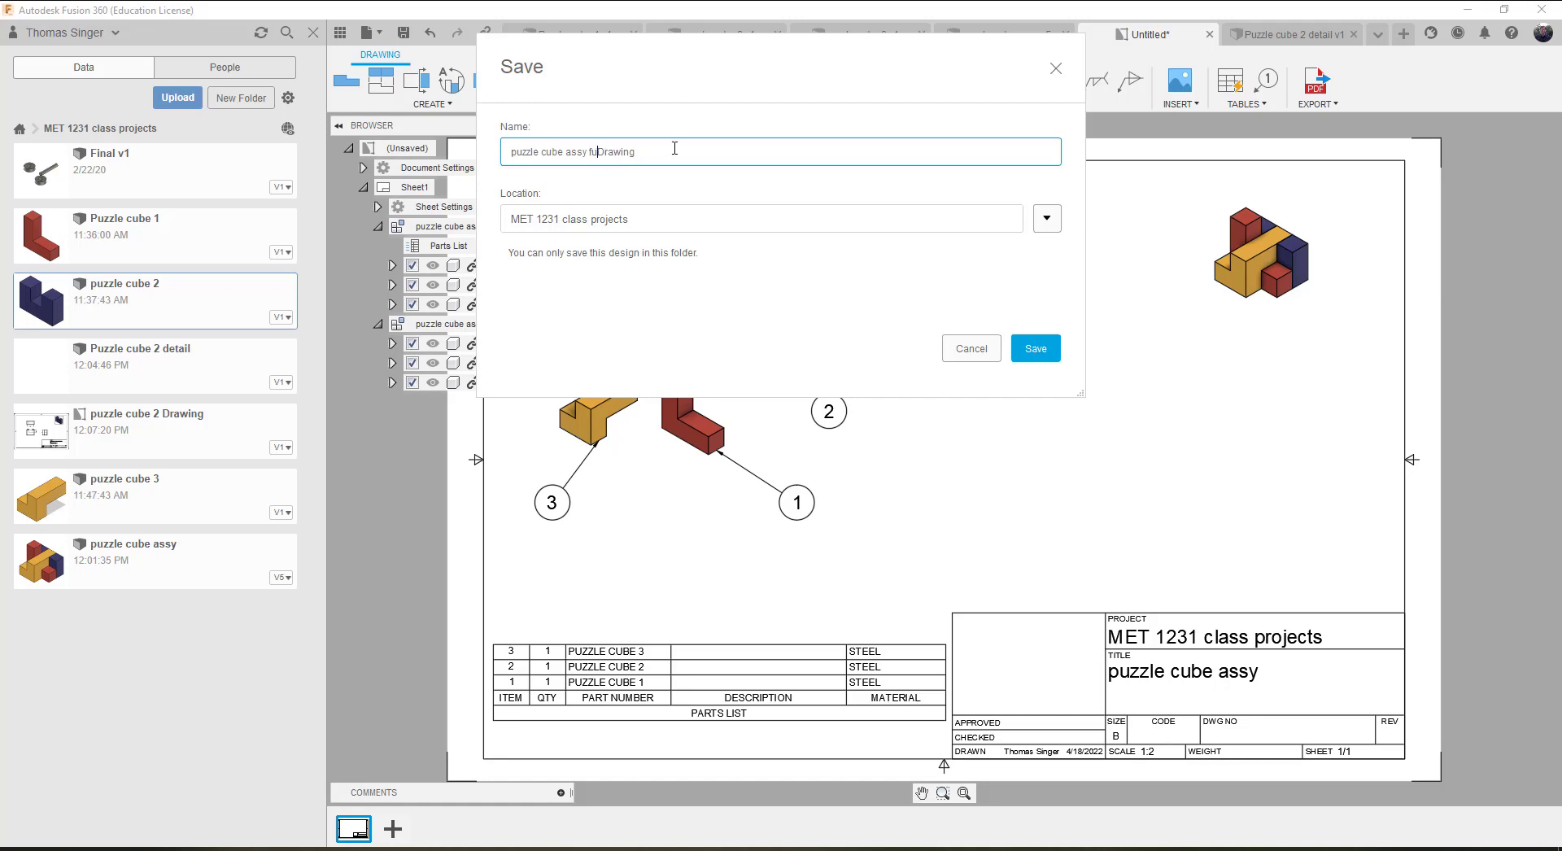
type("ll")
key("Return")
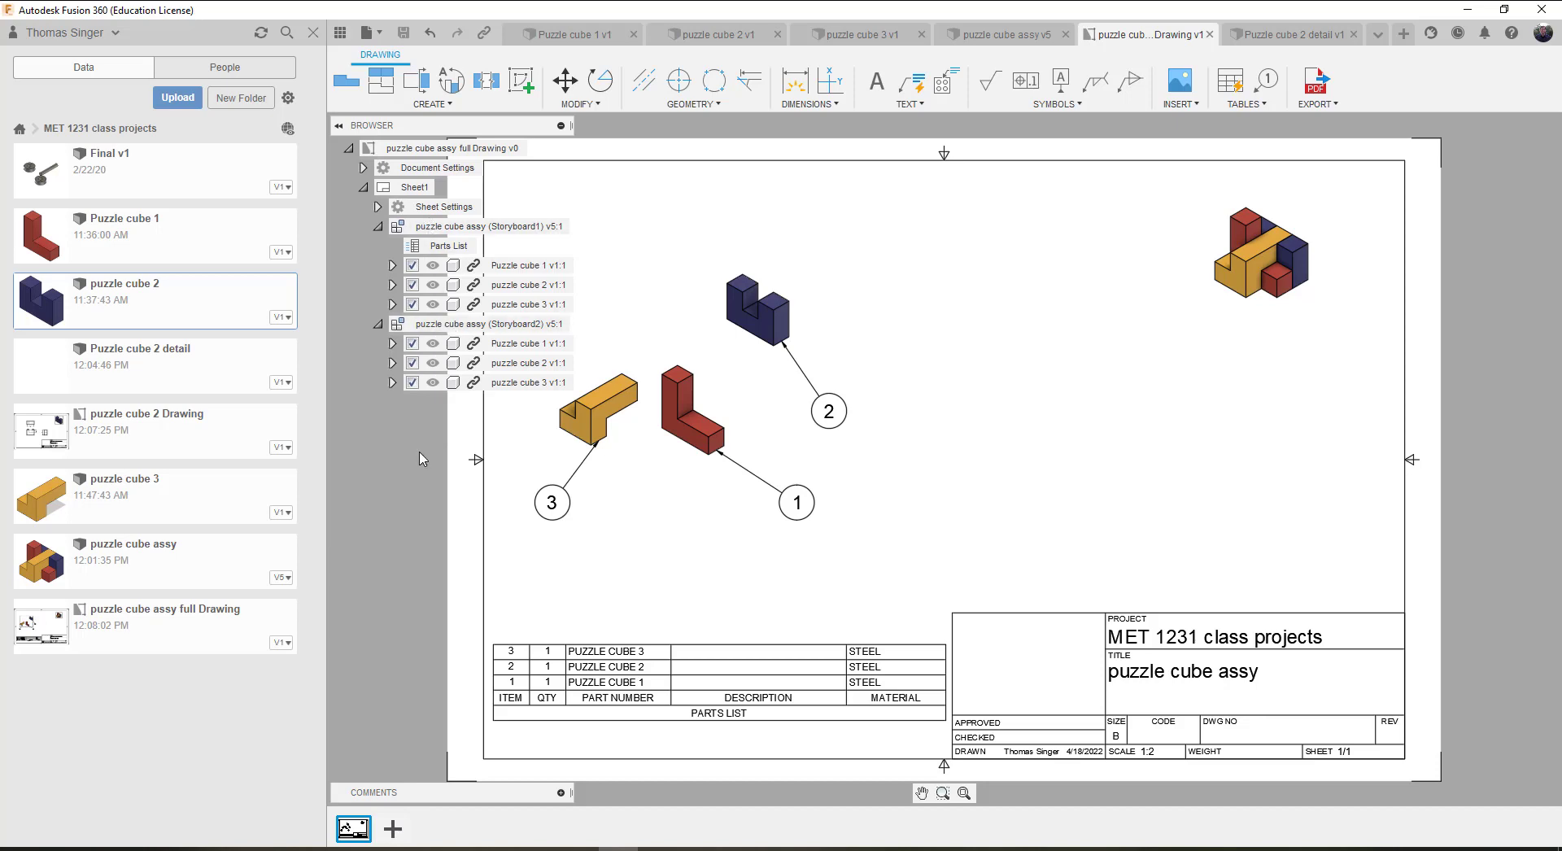
Step: Review the puzzle cube 2 detail design and the saved puzzle cube 2 drawing, and return to the assembly drawing
left_click(1289, 35)
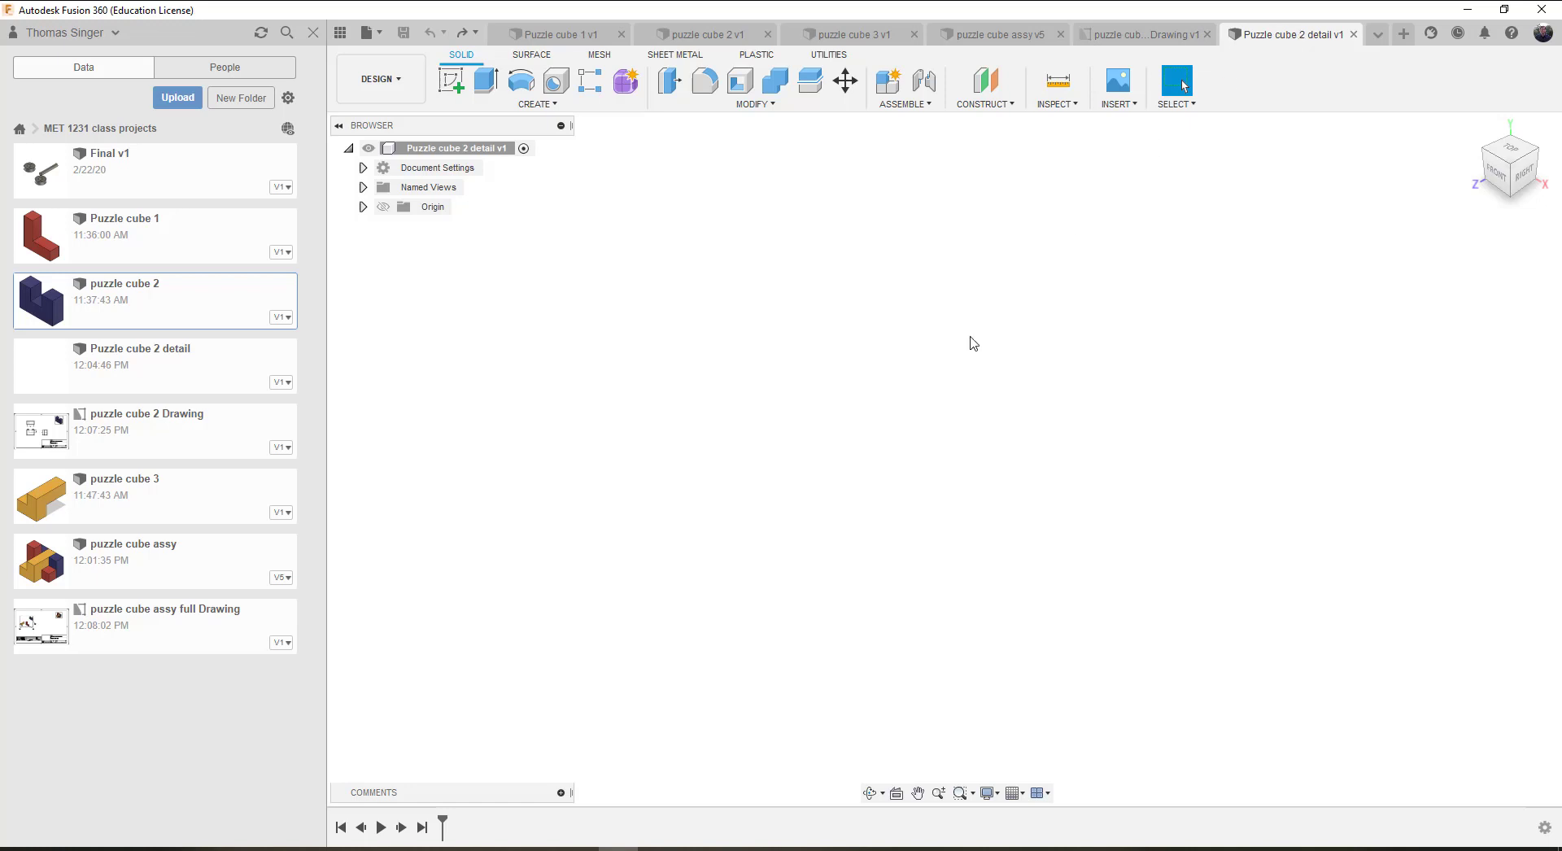
left_click(156, 369)
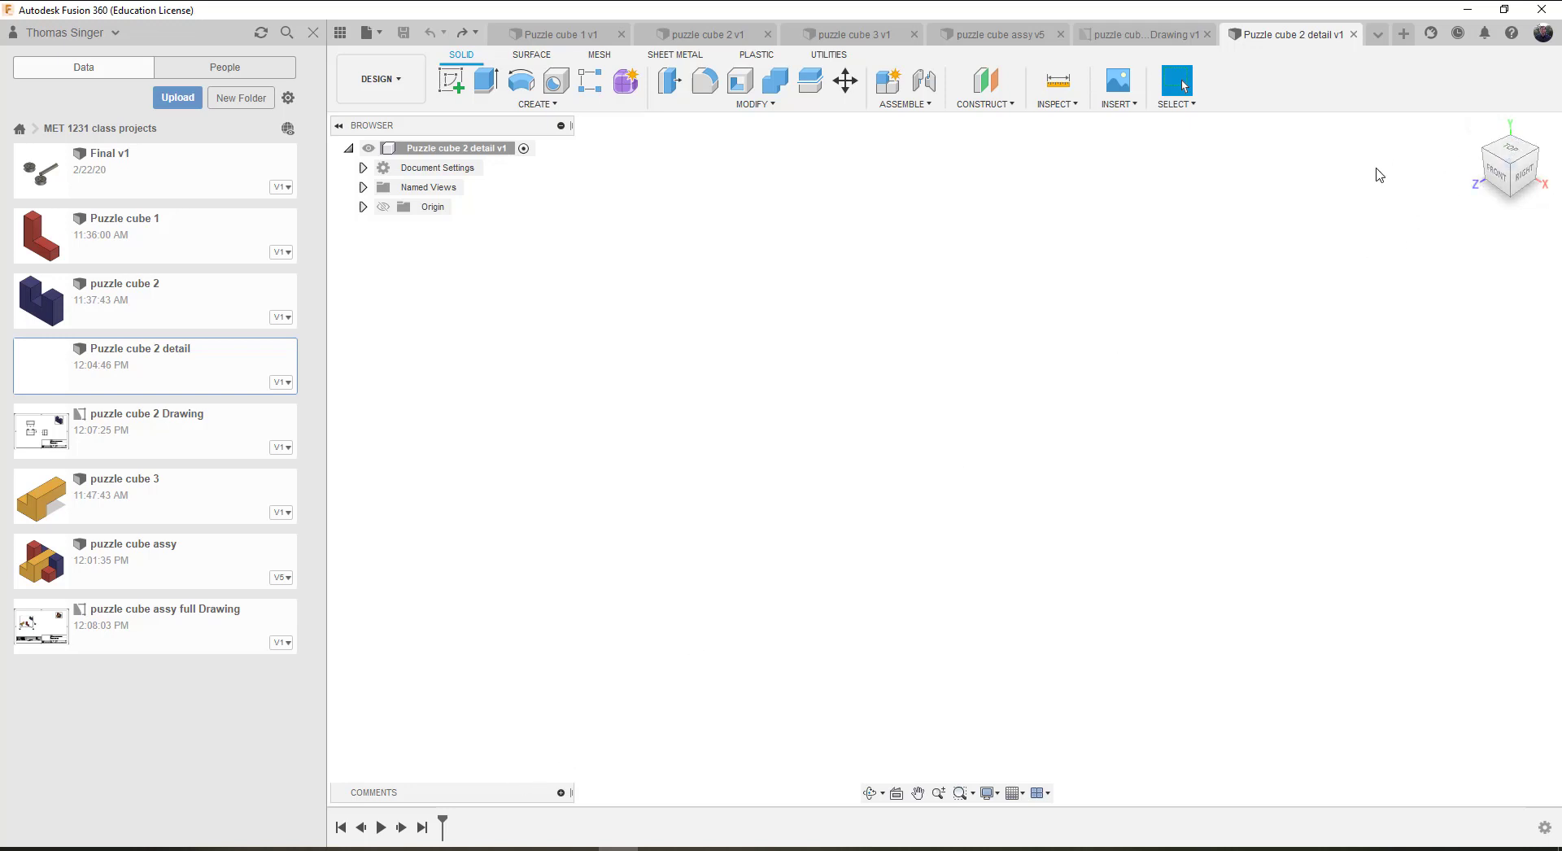
double_click(147, 431)
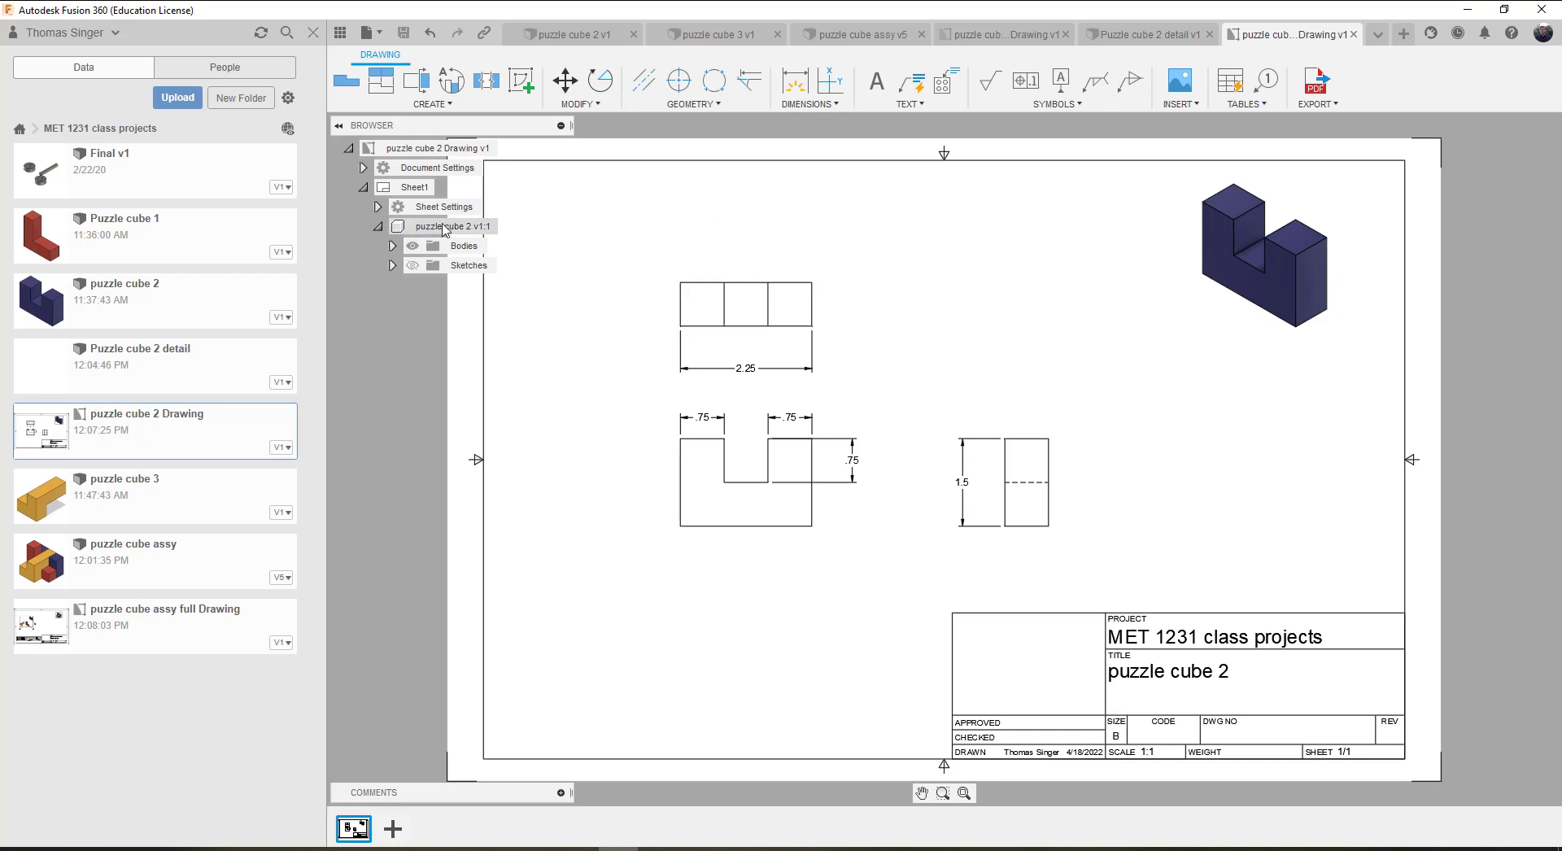
left_click(413, 188)
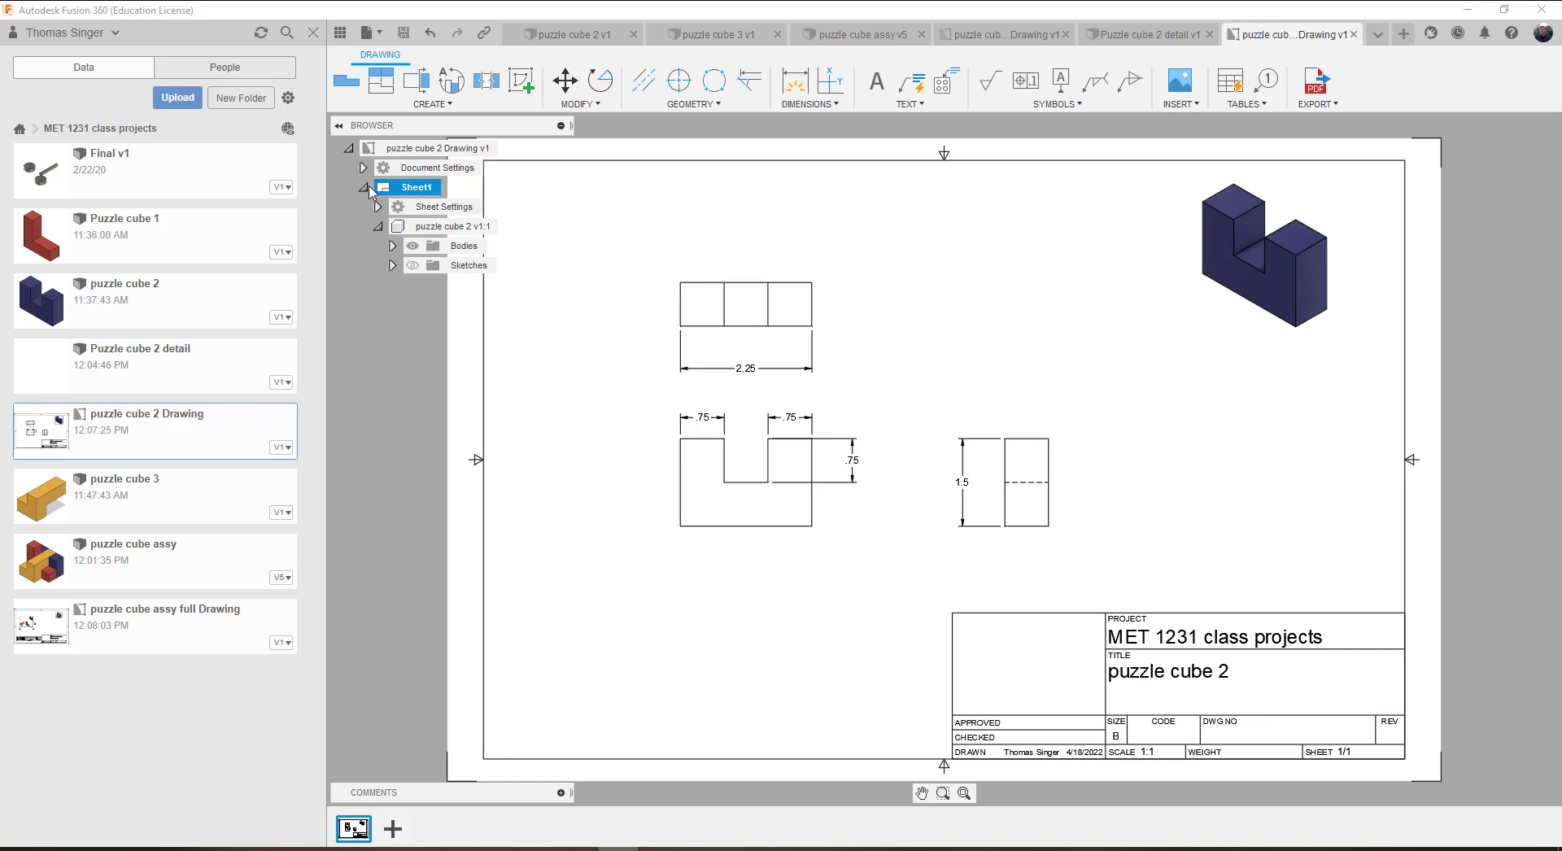
left_click(401, 151)
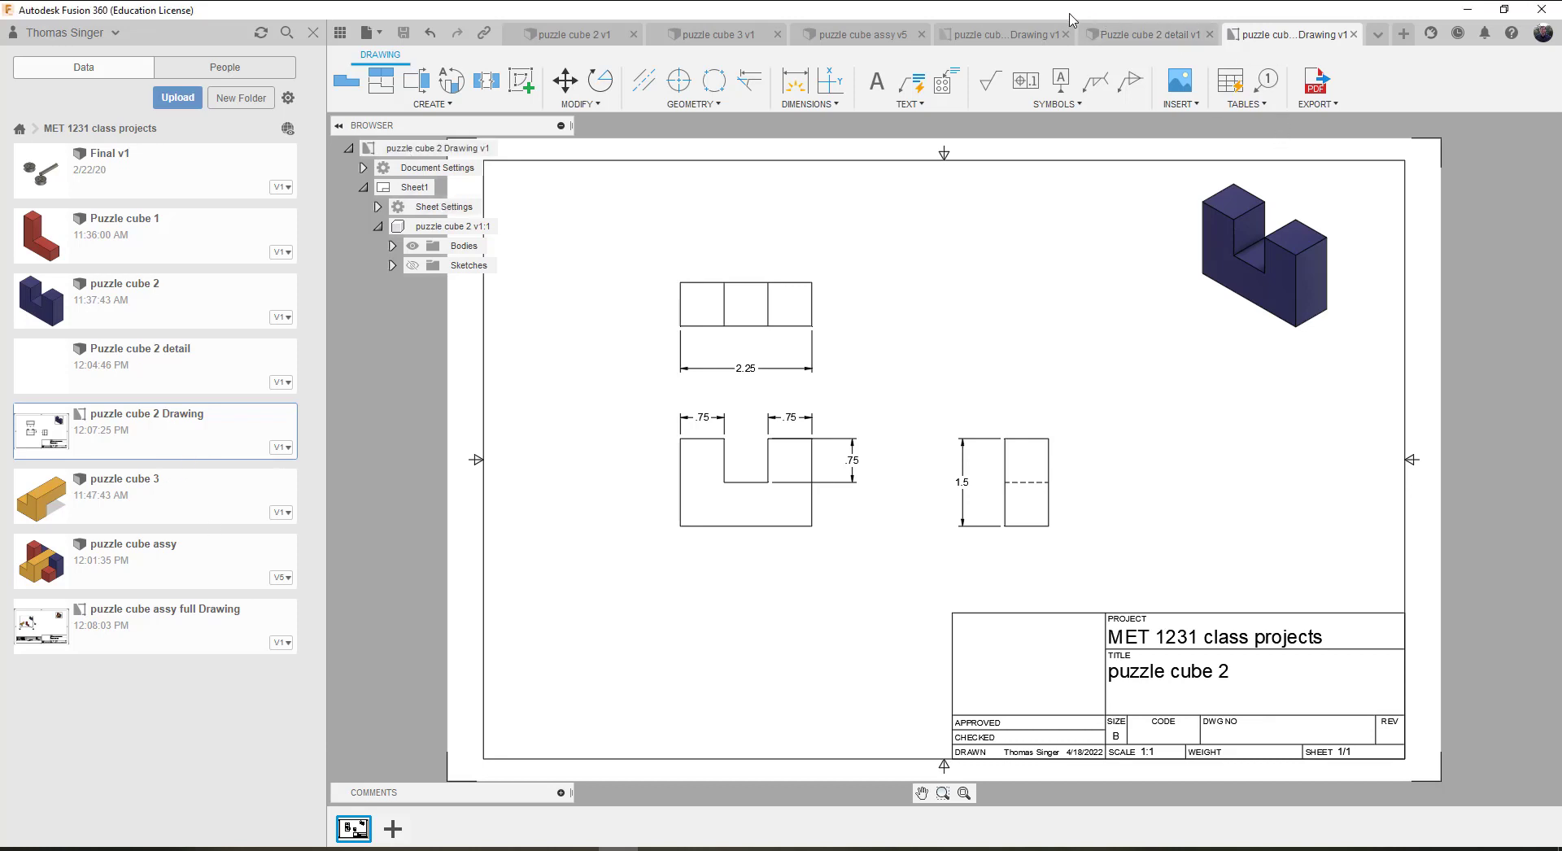
left_click(993, 38)
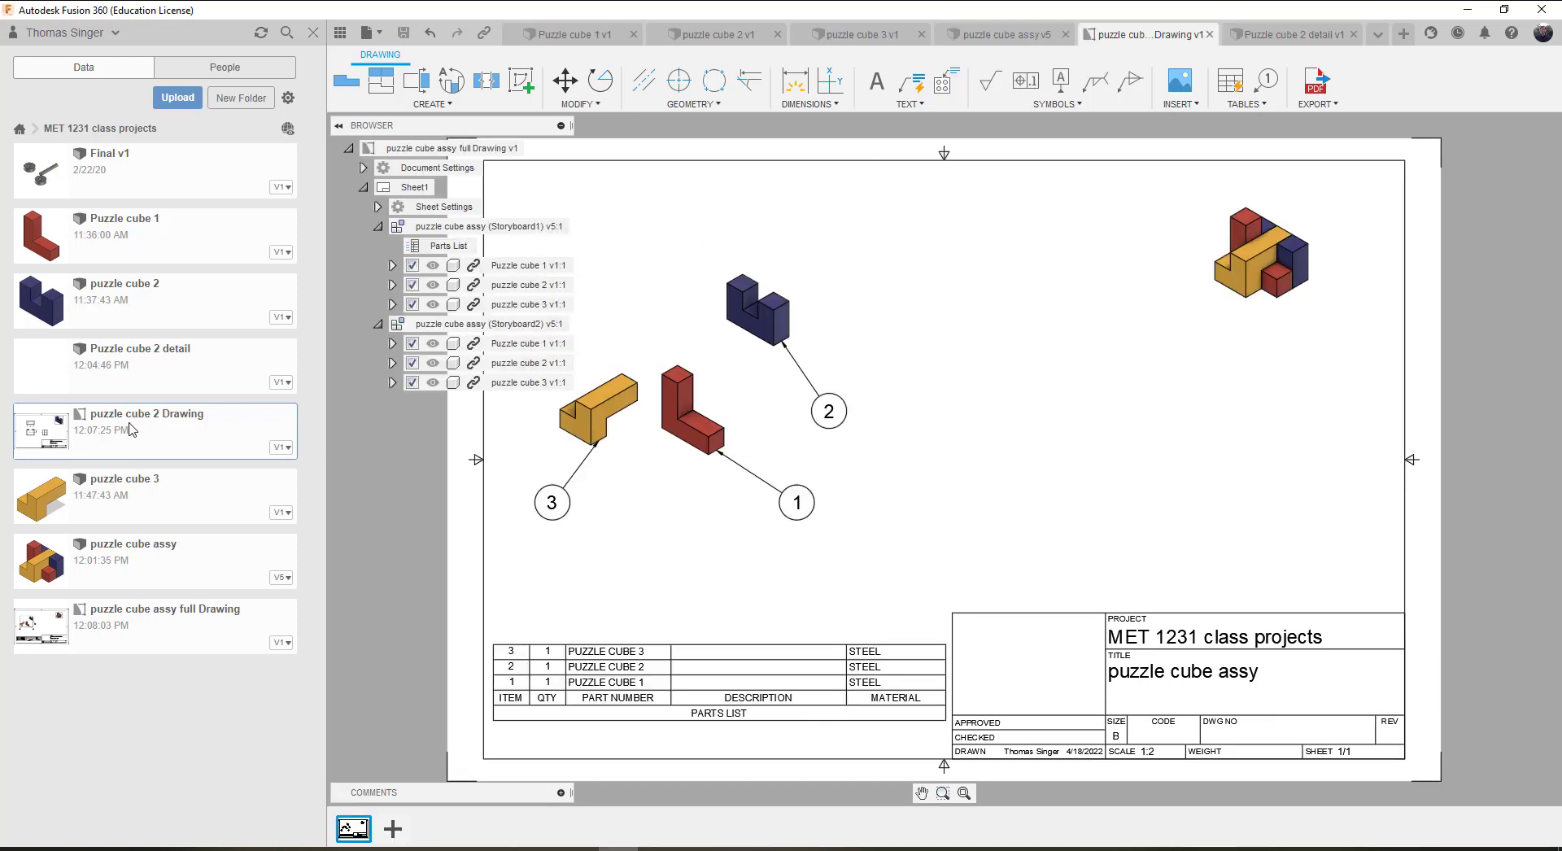
right_click(204, 434)
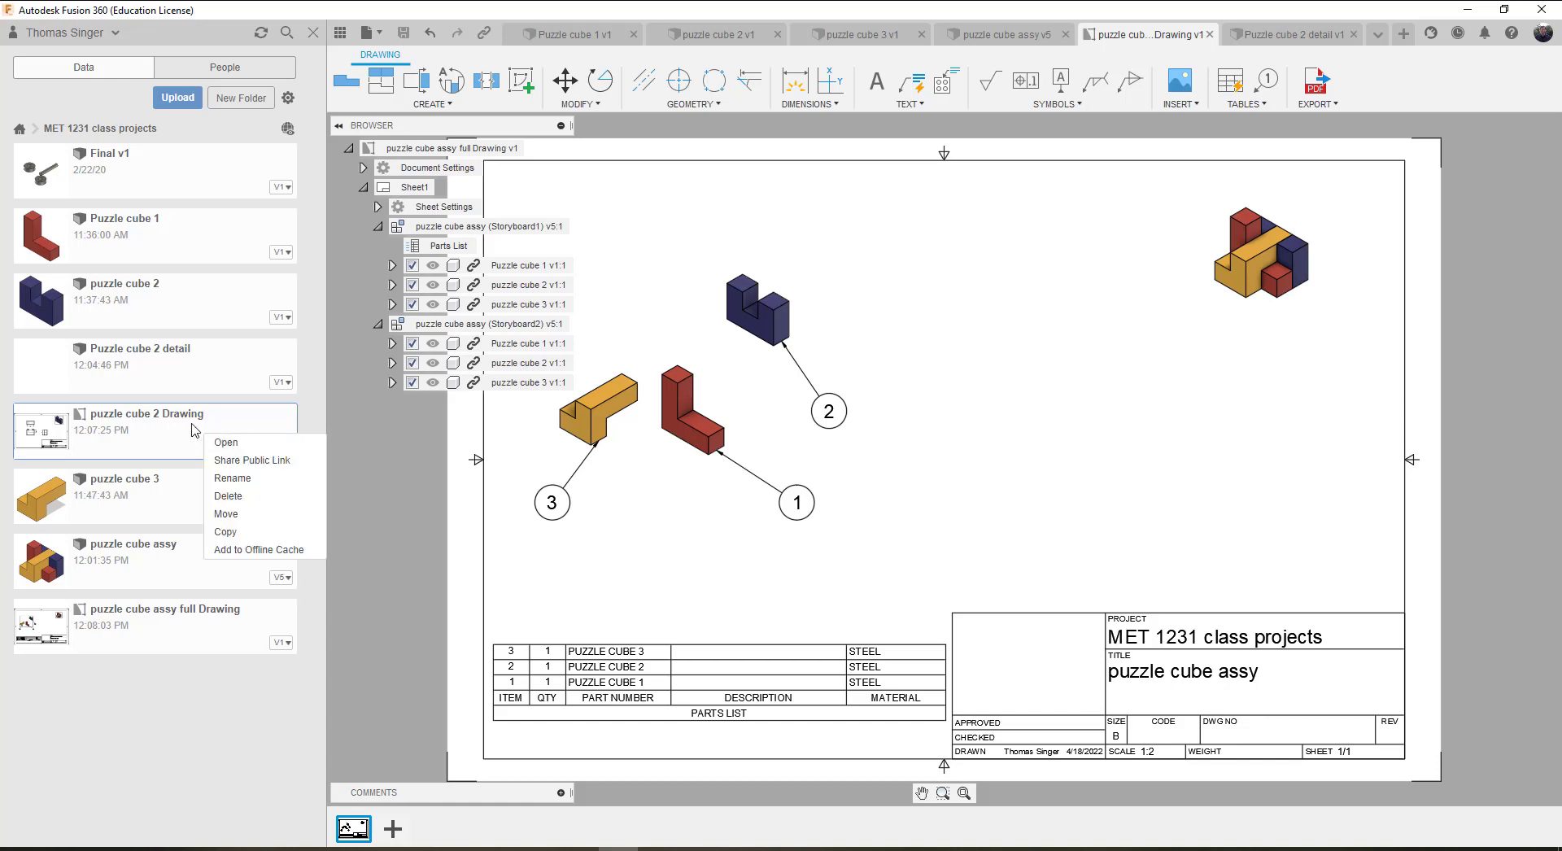
left_click(227, 533)
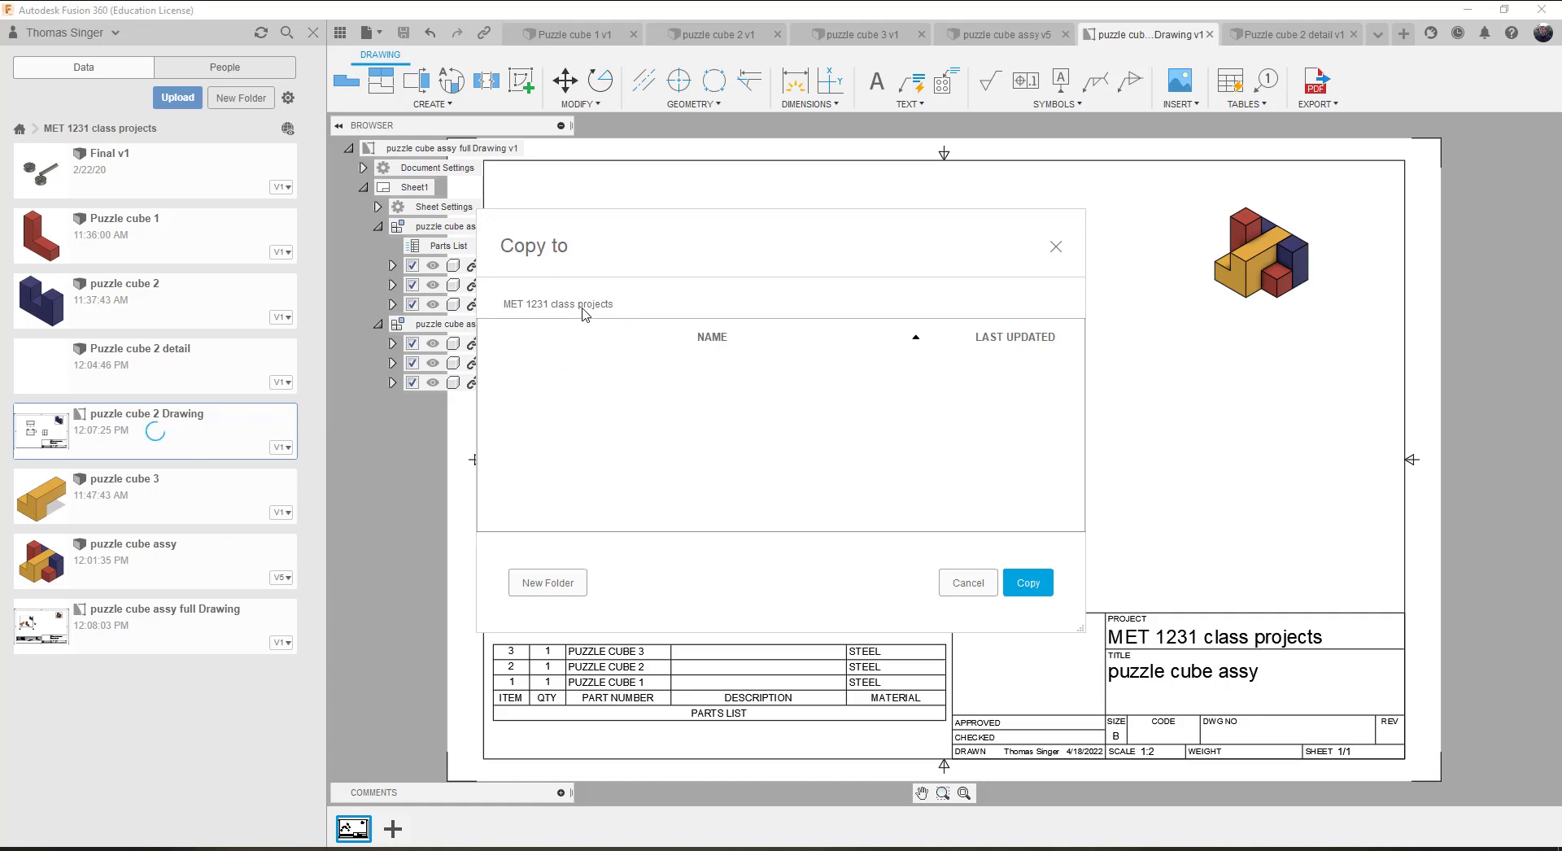
left_click(967, 582)
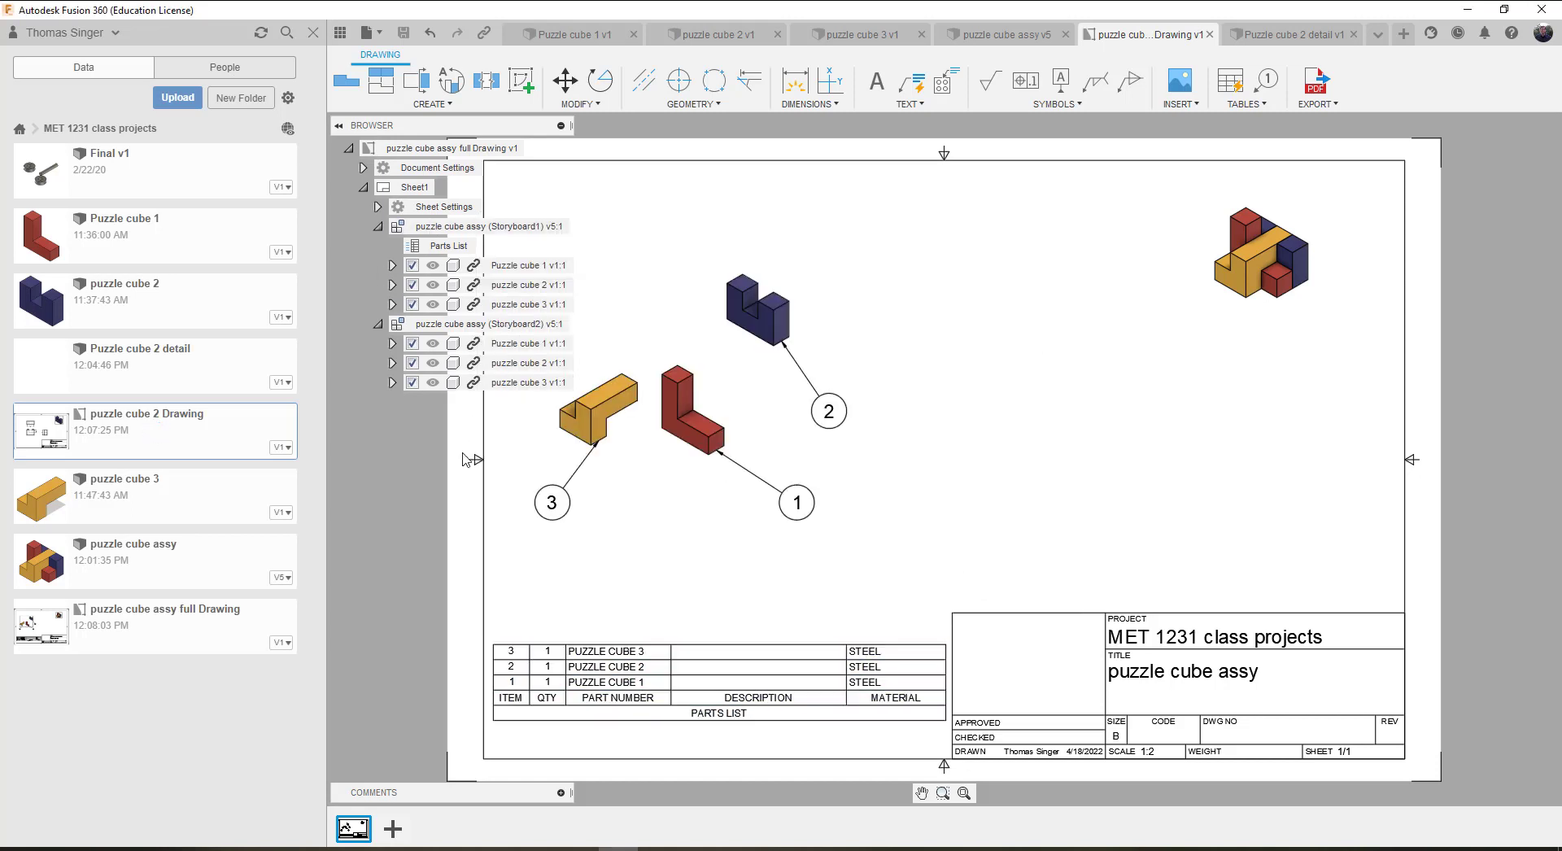
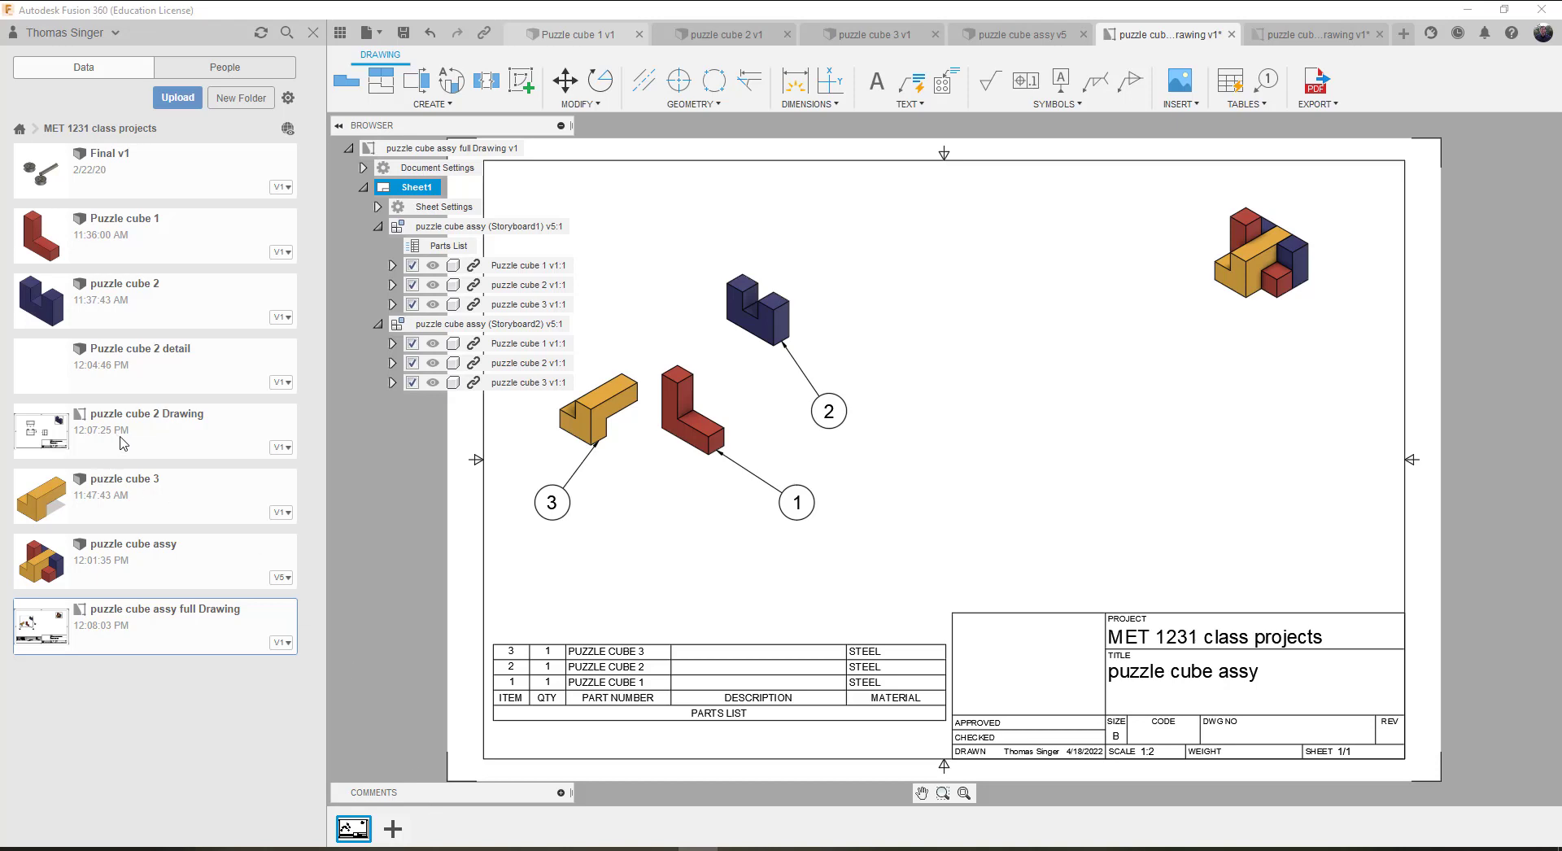
Step: From the puzzle cube assembly, create a drawing of only puzzle cube 2 on a new B (17in x 11in) sheet in puzzle cube assy full Drawing
left_click(1020, 34)
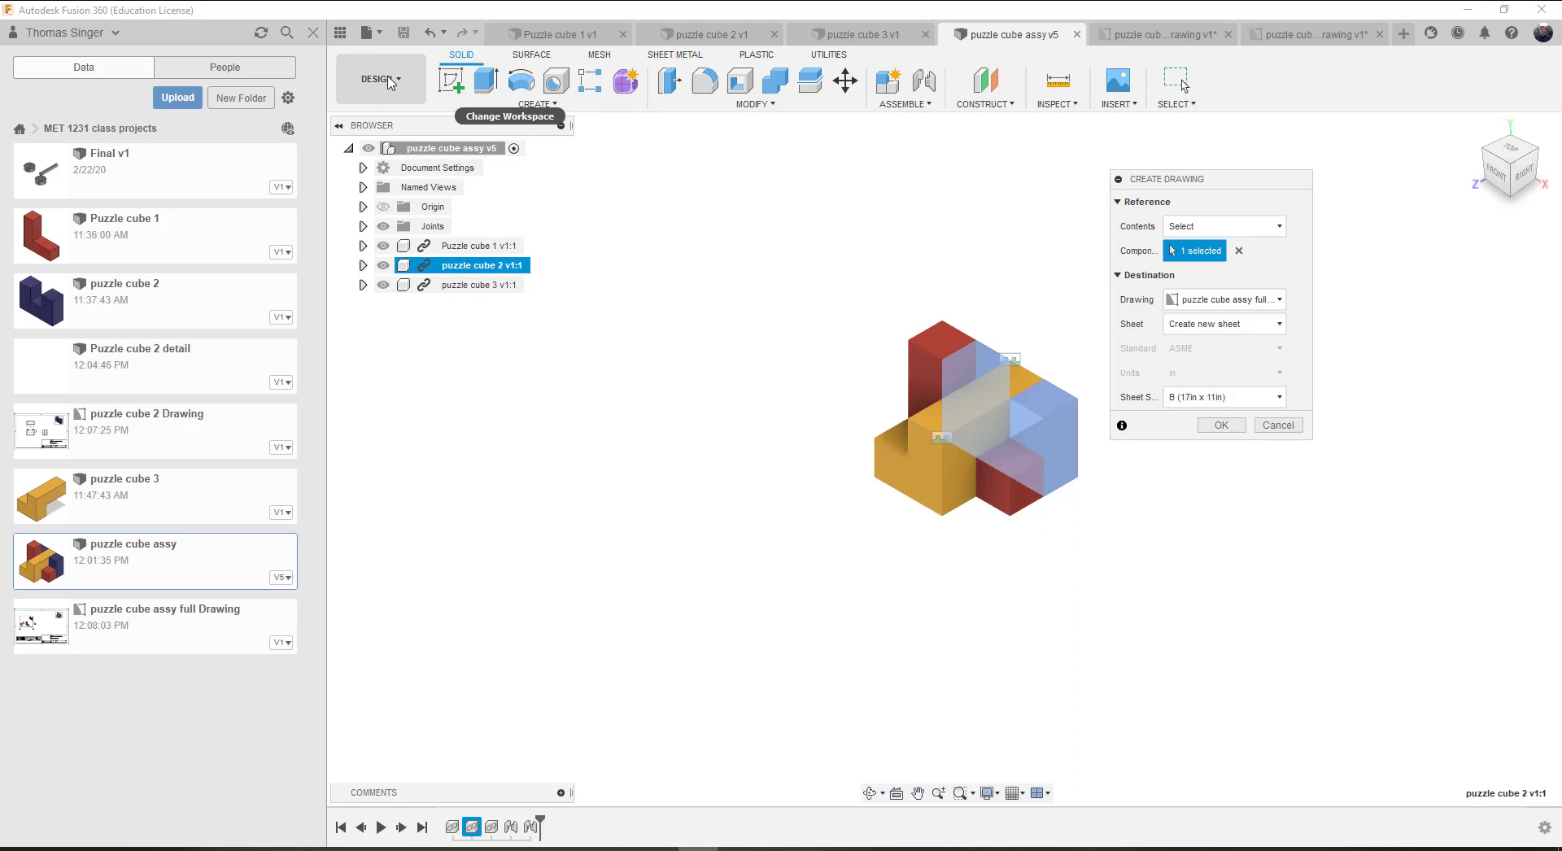
left_click(1260, 424)
right_click(459, 267)
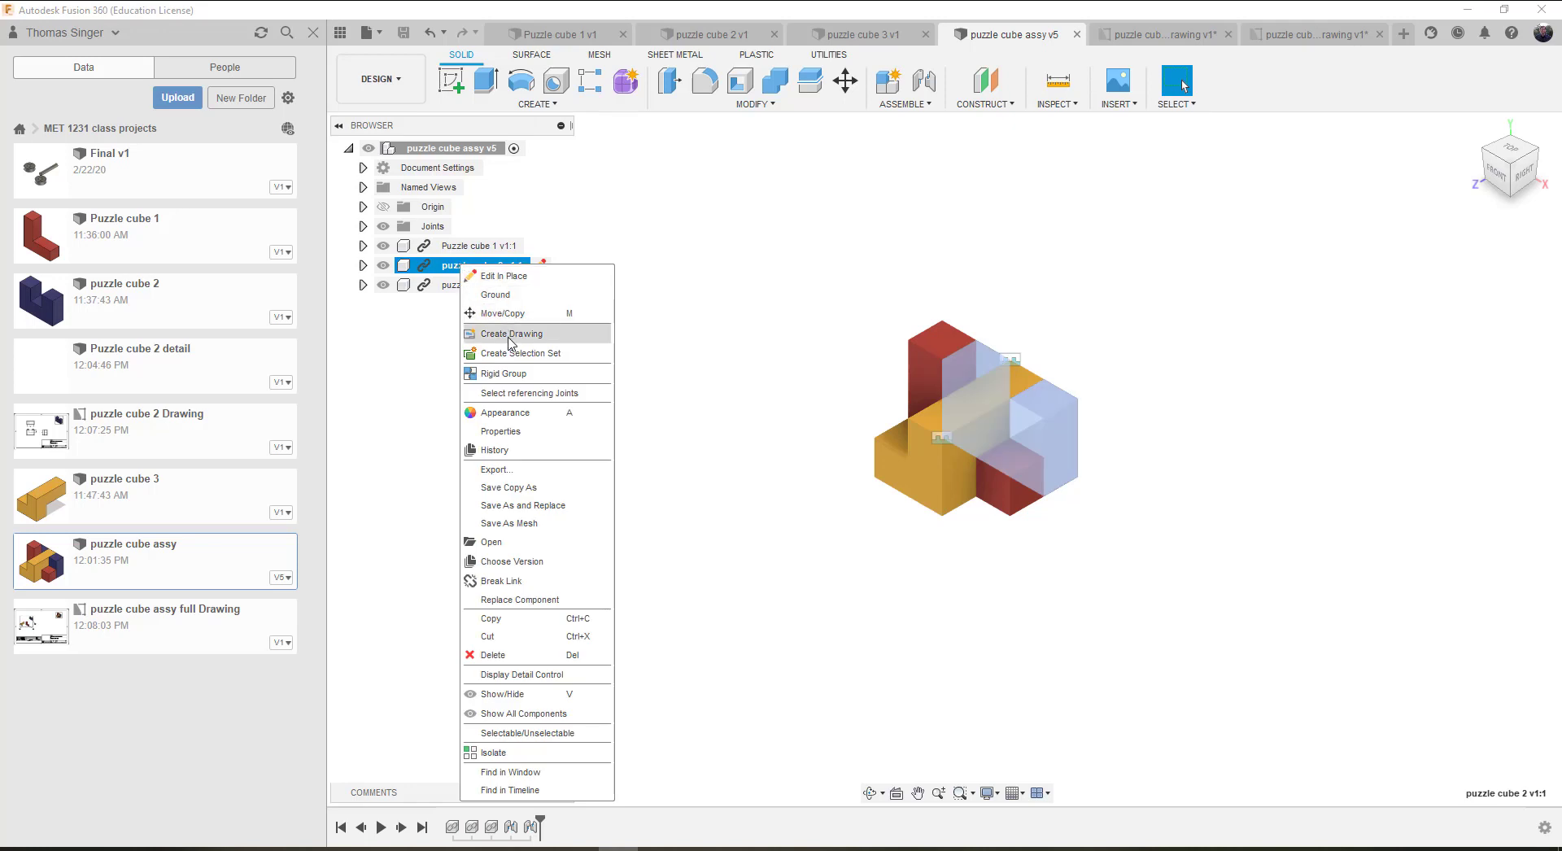
left_click(510, 334)
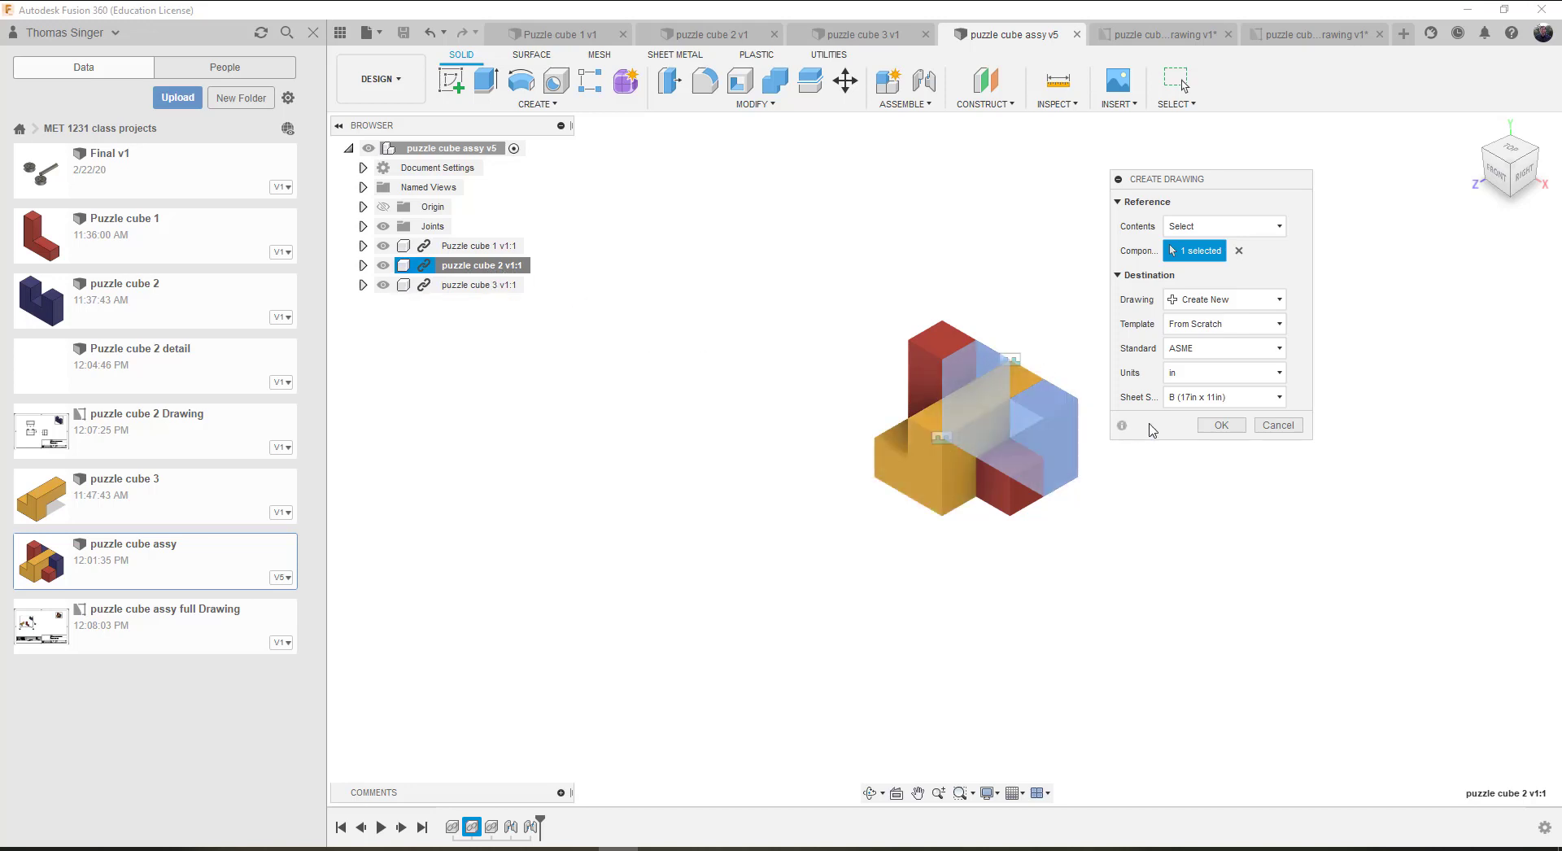
left_click(1248, 302)
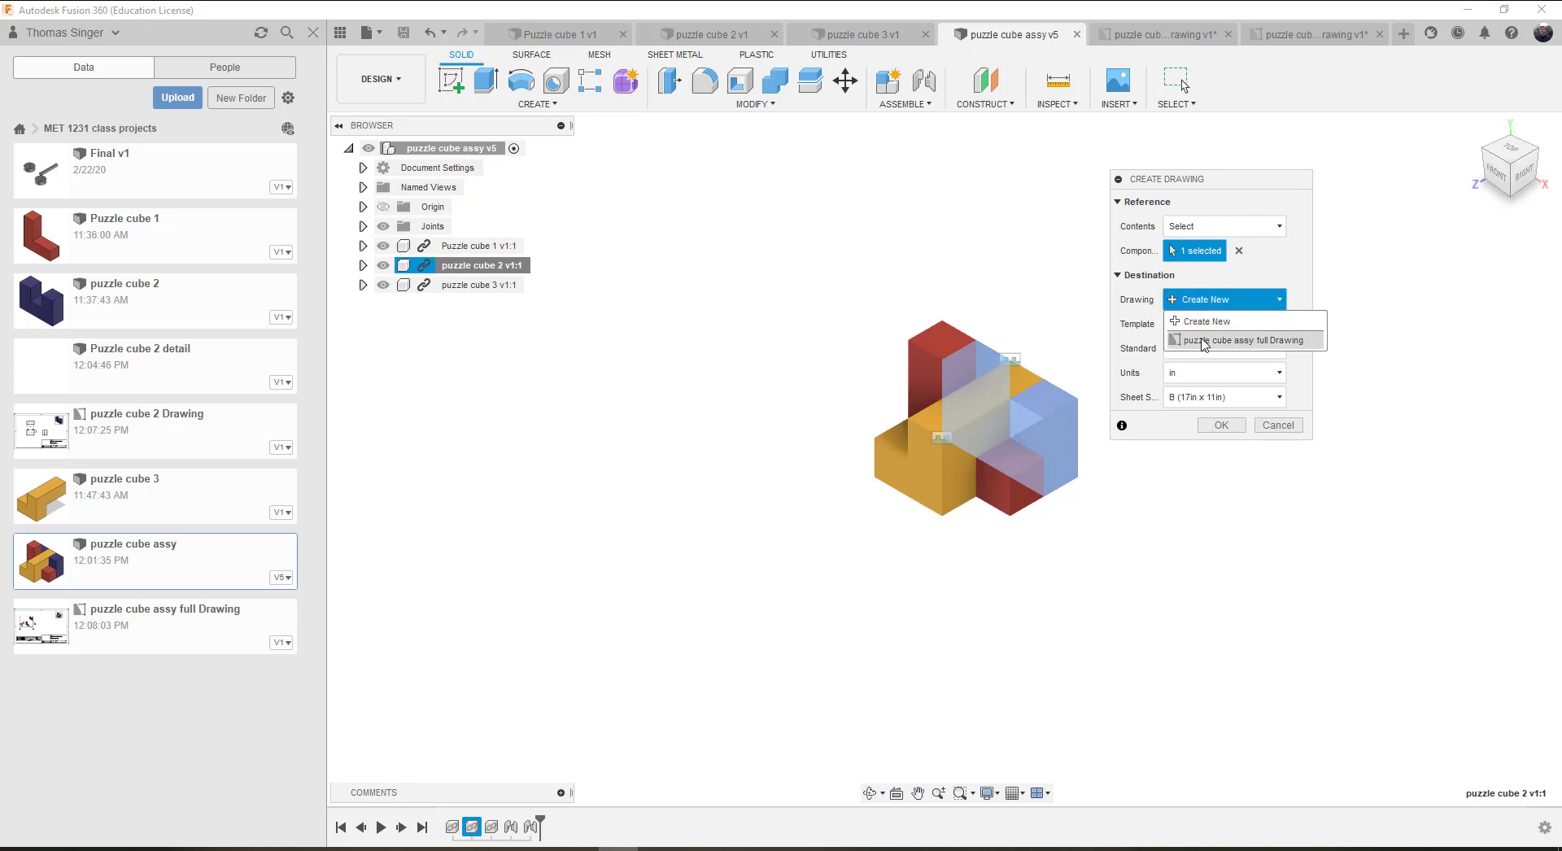
left_click(1295, 342)
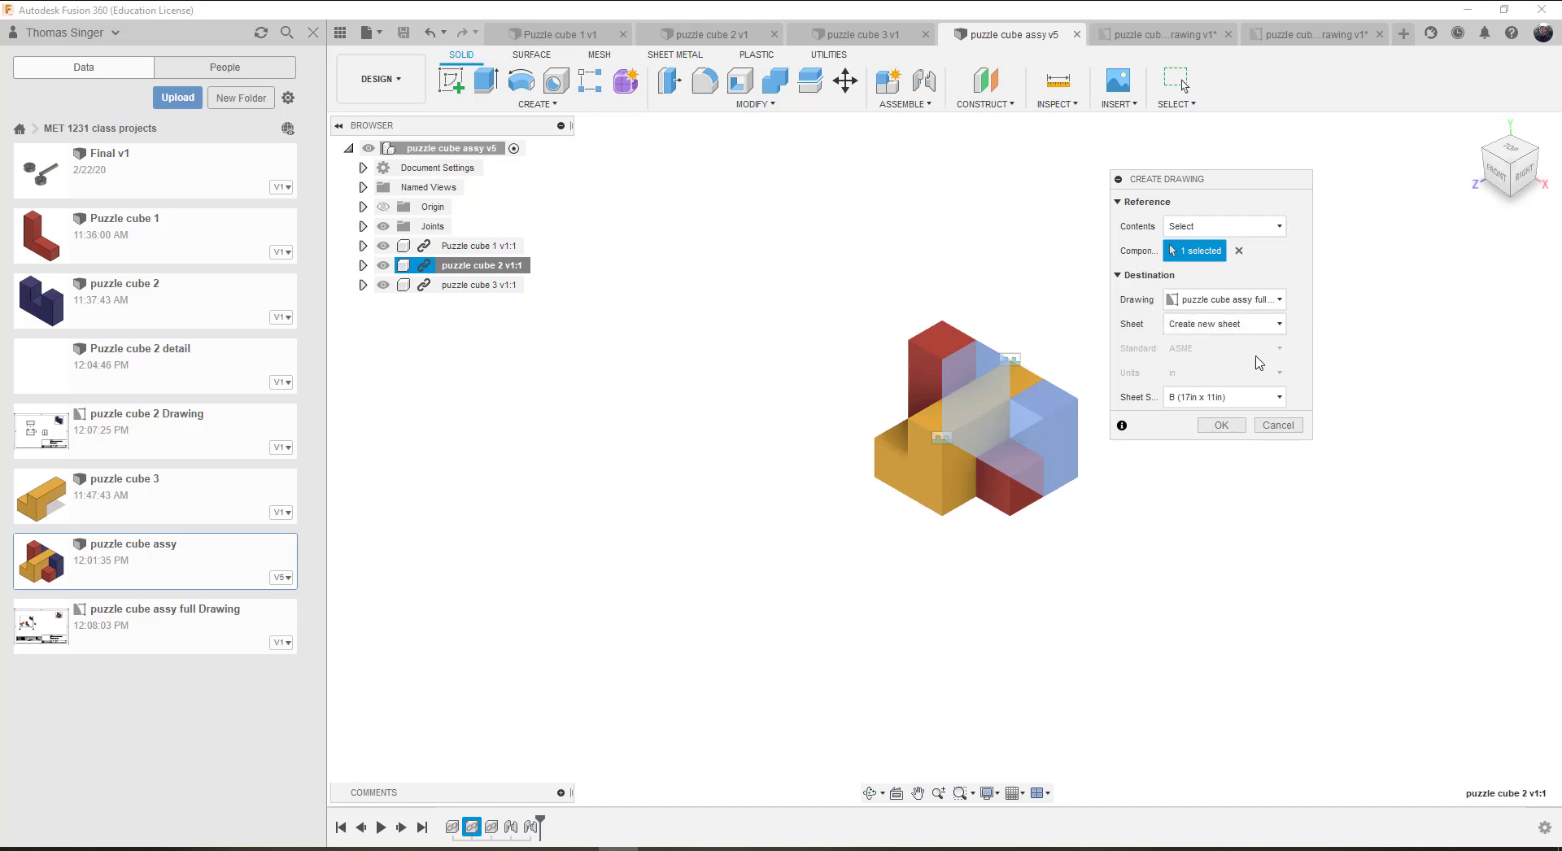
left_click(1223, 426)
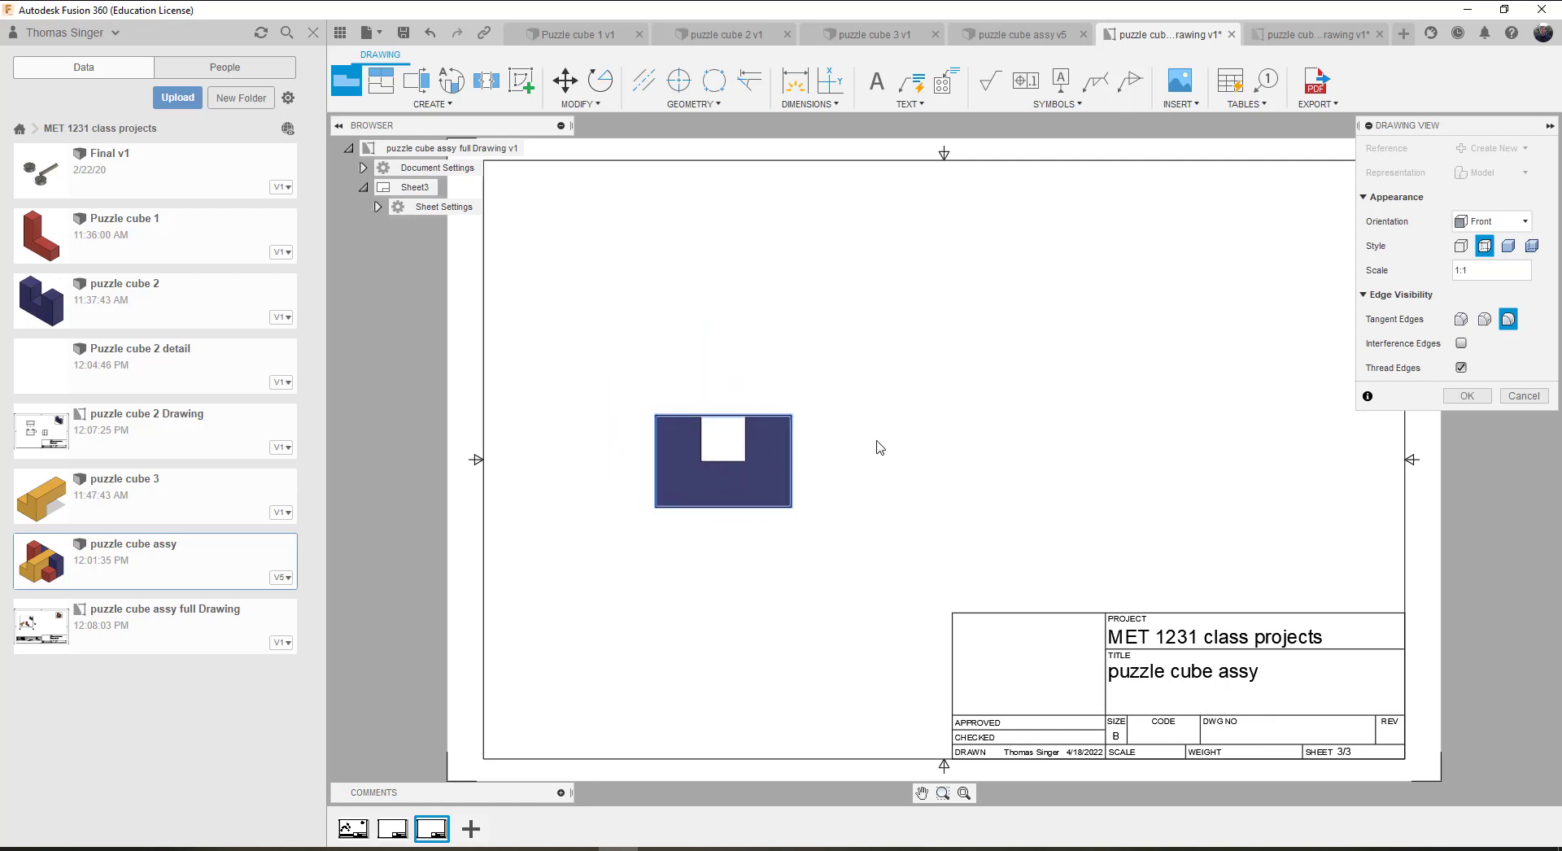
Step: Place the front view of puzzle cube 2 on the new sheet, and project its top, side and isometric views
left_click(729, 455)
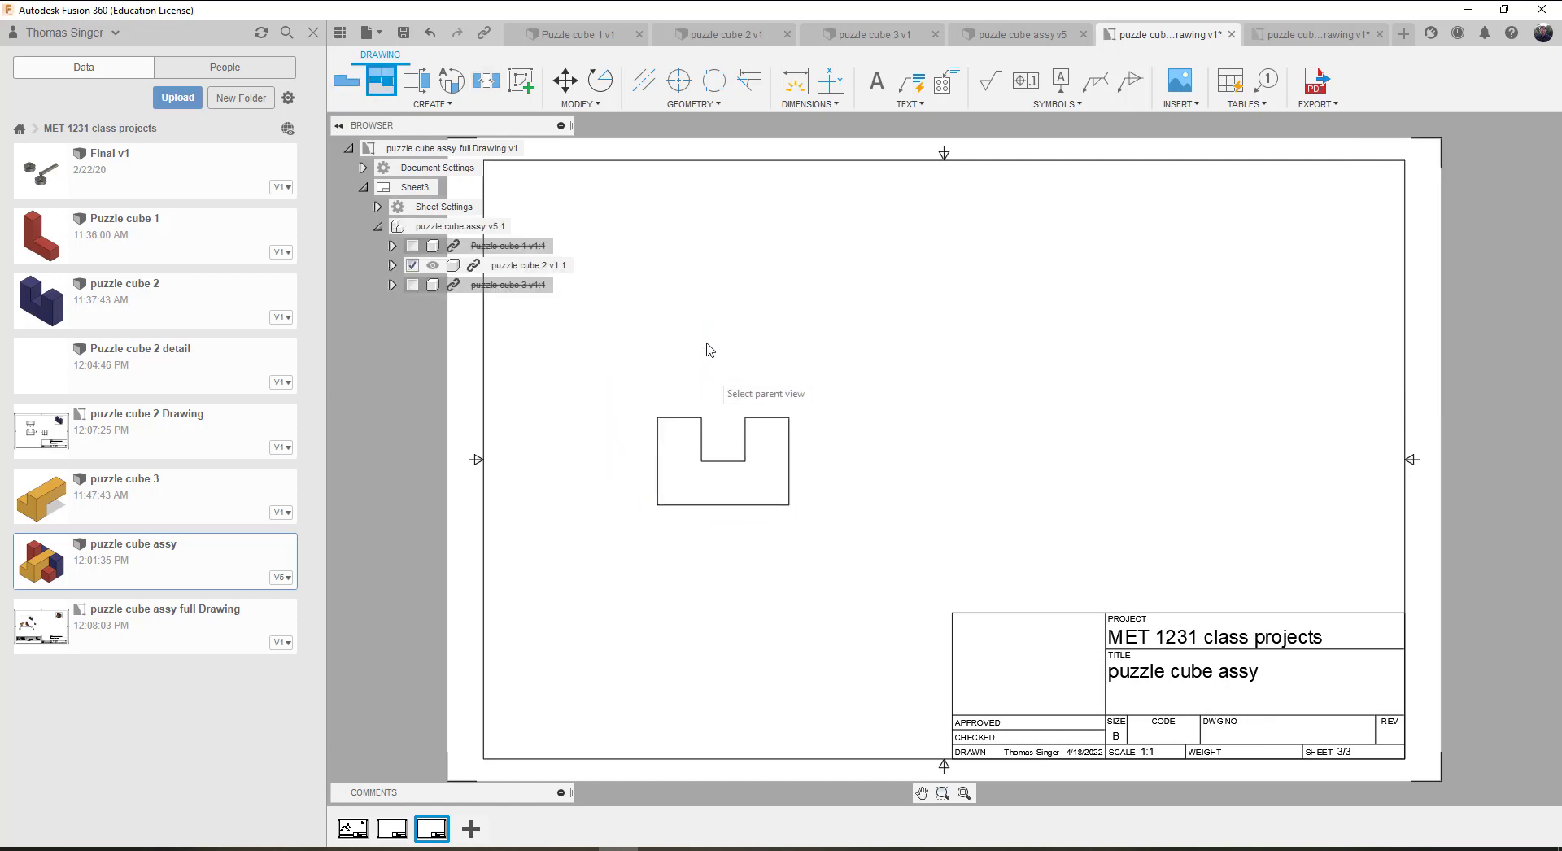
left_click(381, 79)
left_click(724, 468)
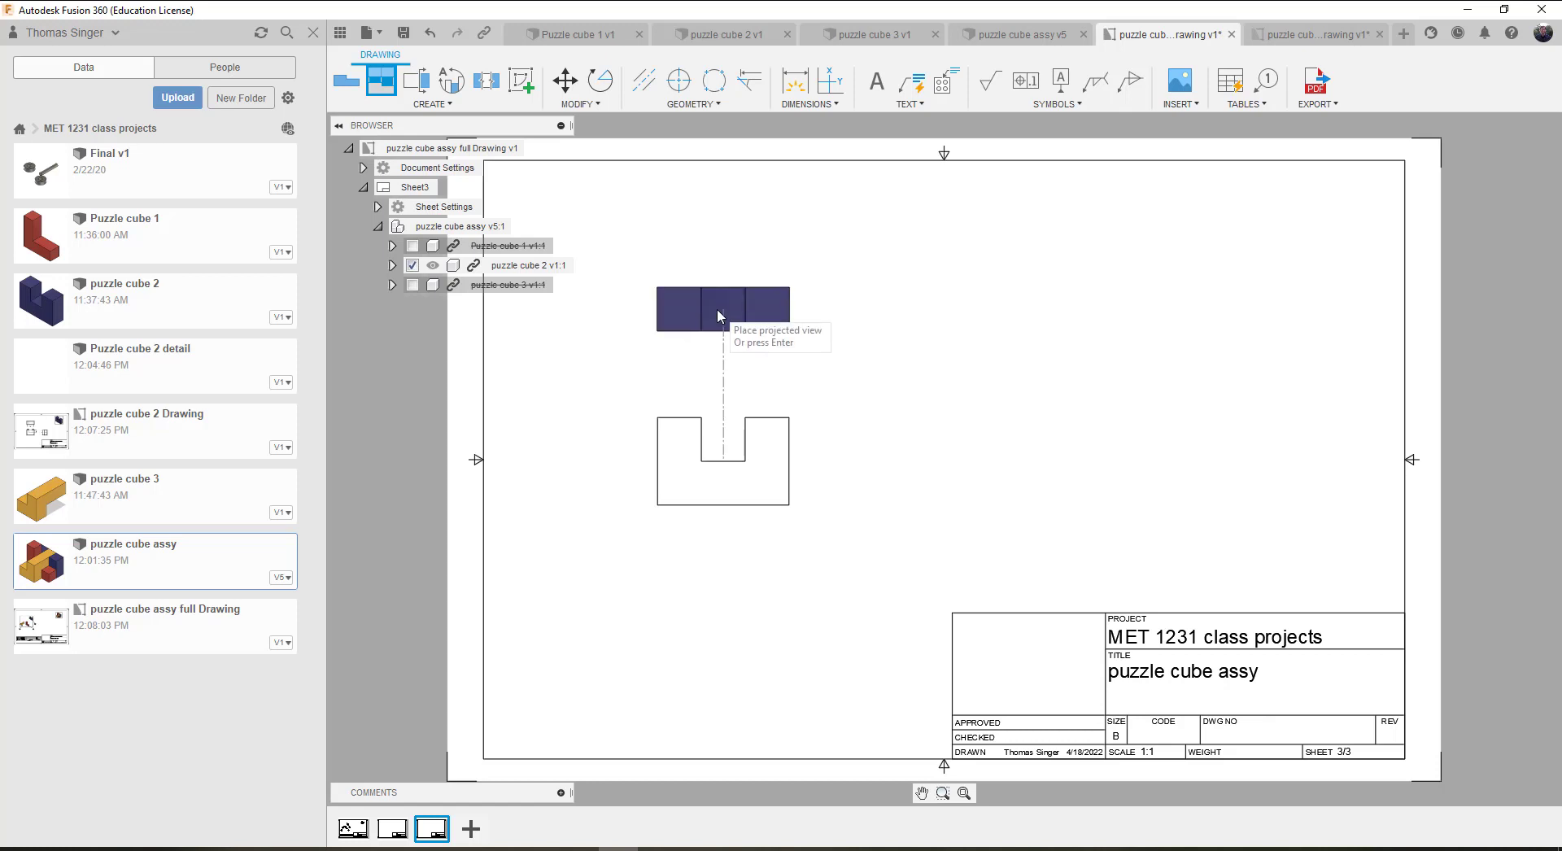
left_click(716, 294)
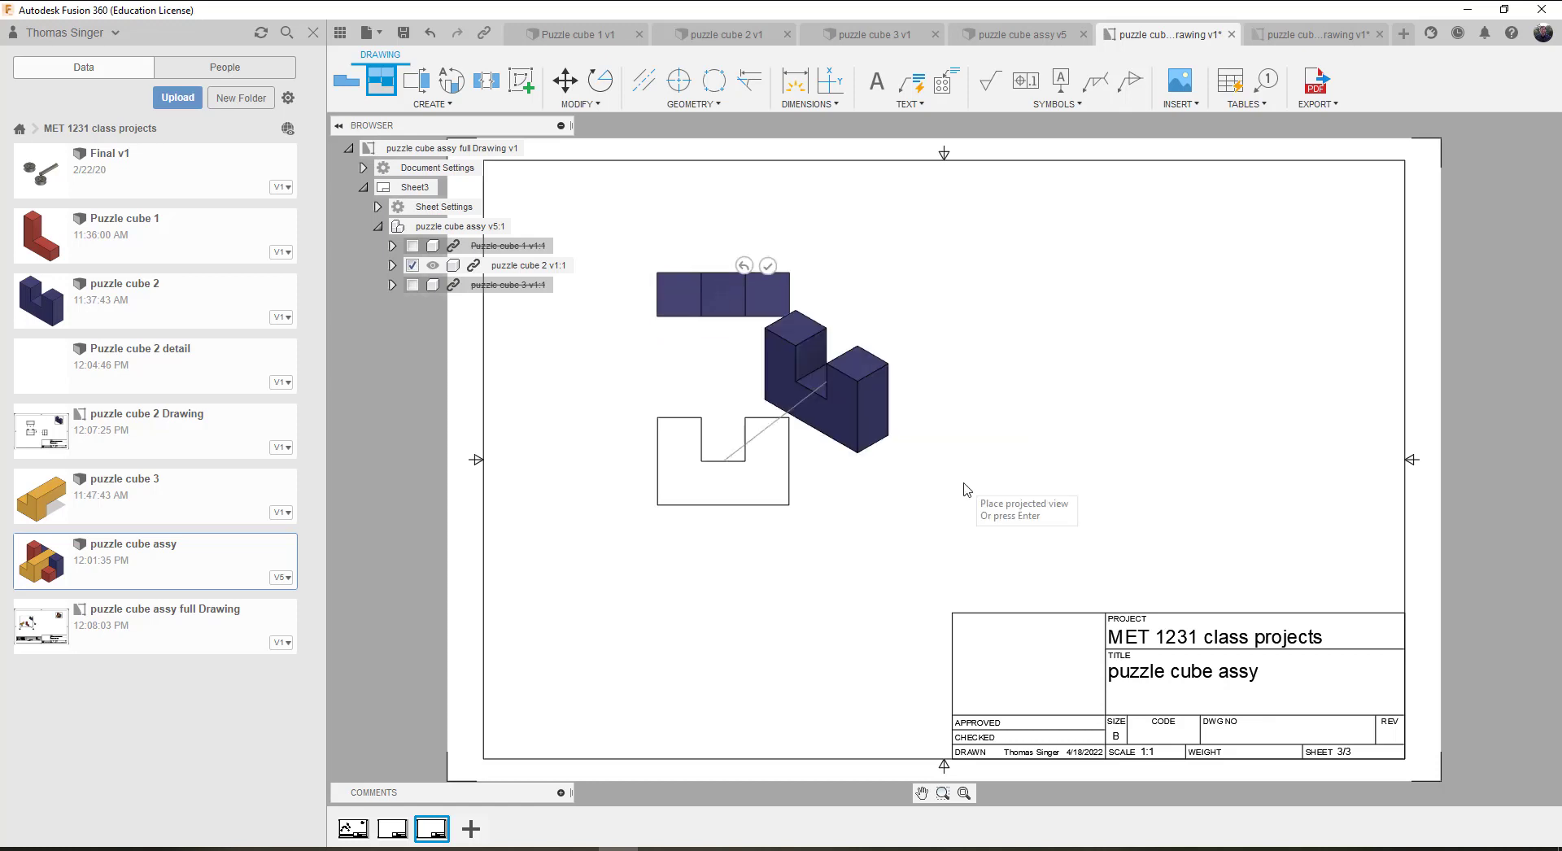
left_click(1030, 472)
left_click(1256, 270)
right_click(1066, 301)
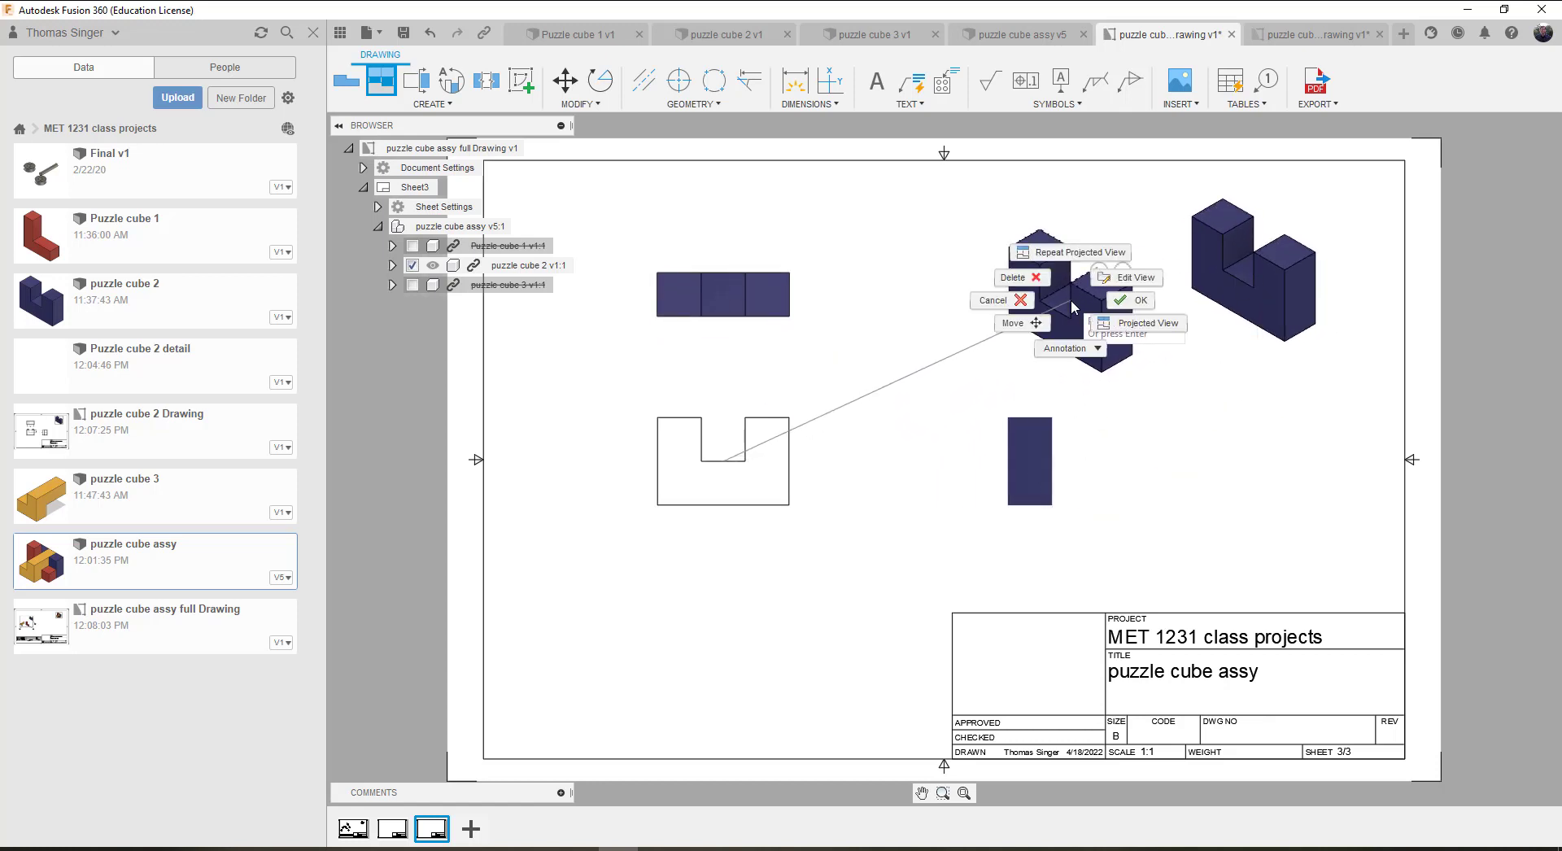
left_click(1135, 315)
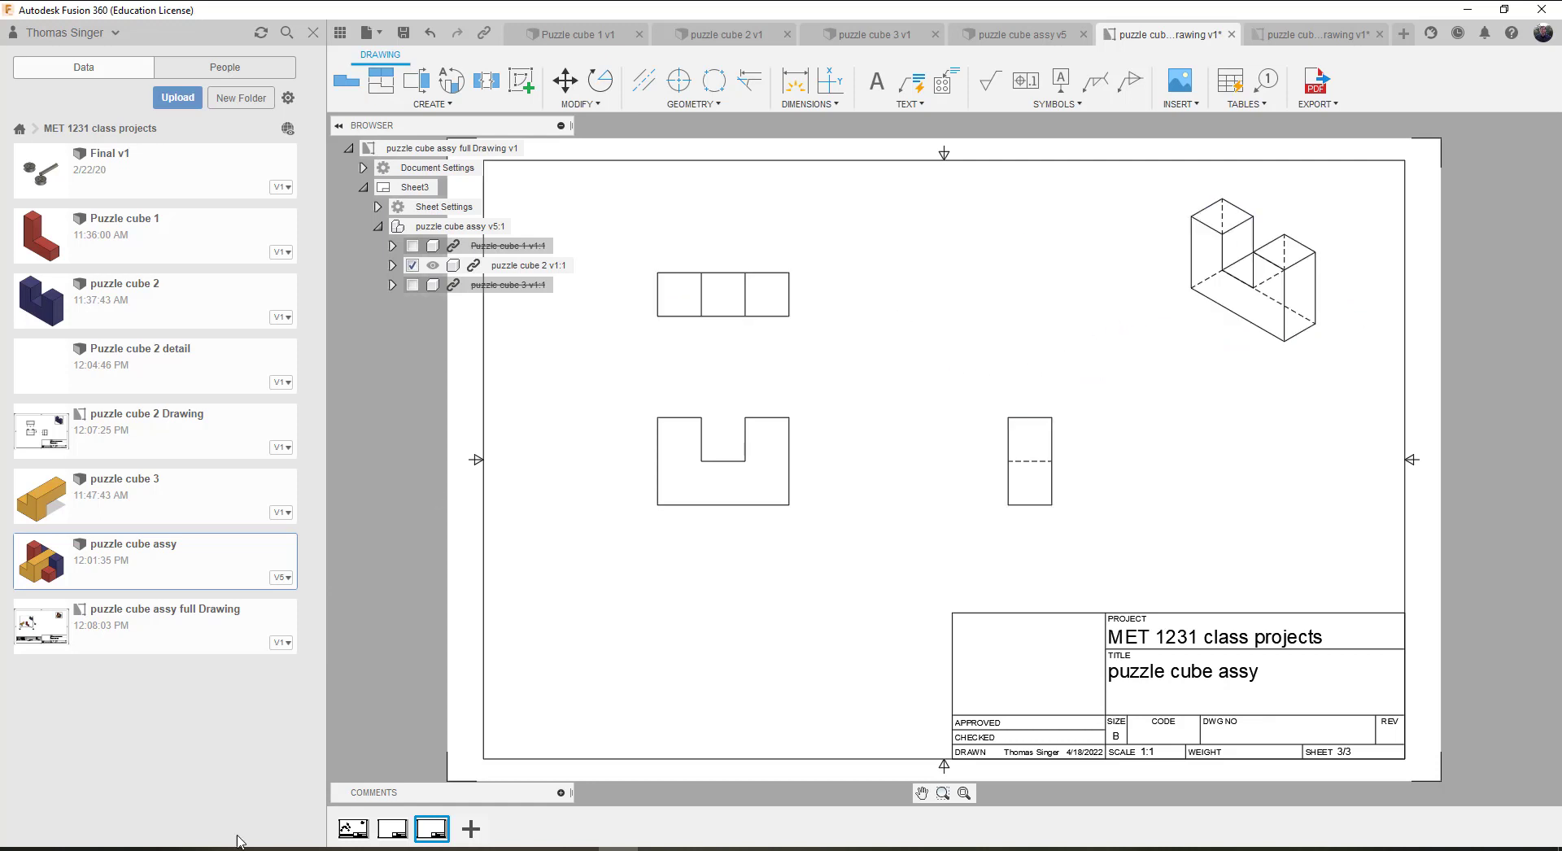
Step: Delete the empty second sheet, and check the remaining assembly and puzzle cube 2 sheets
right_click(393, 830)
left_click(424, 817)
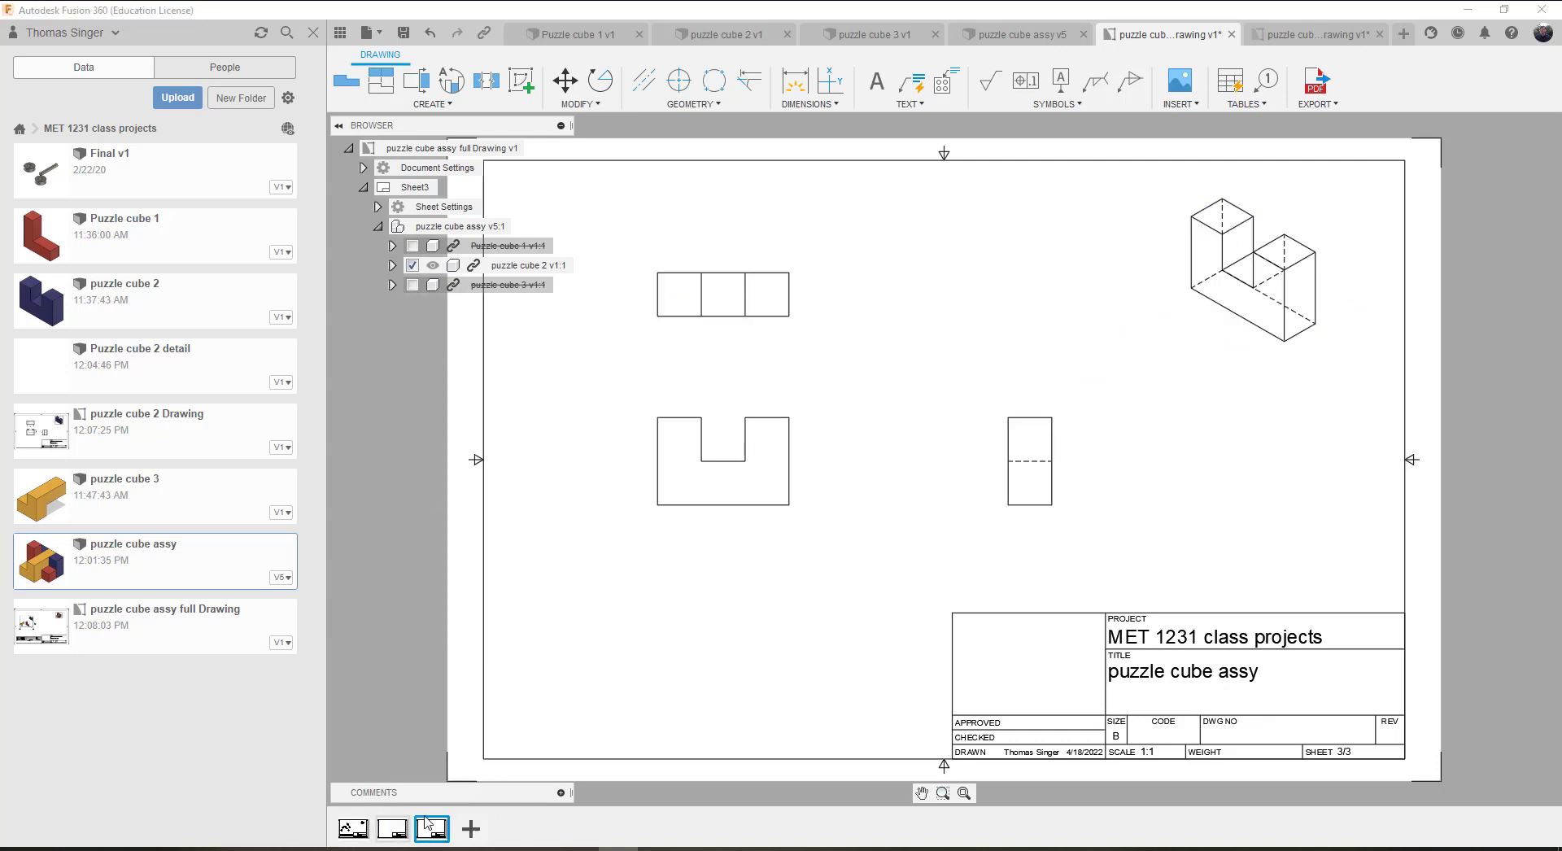
left_click(353, 828)
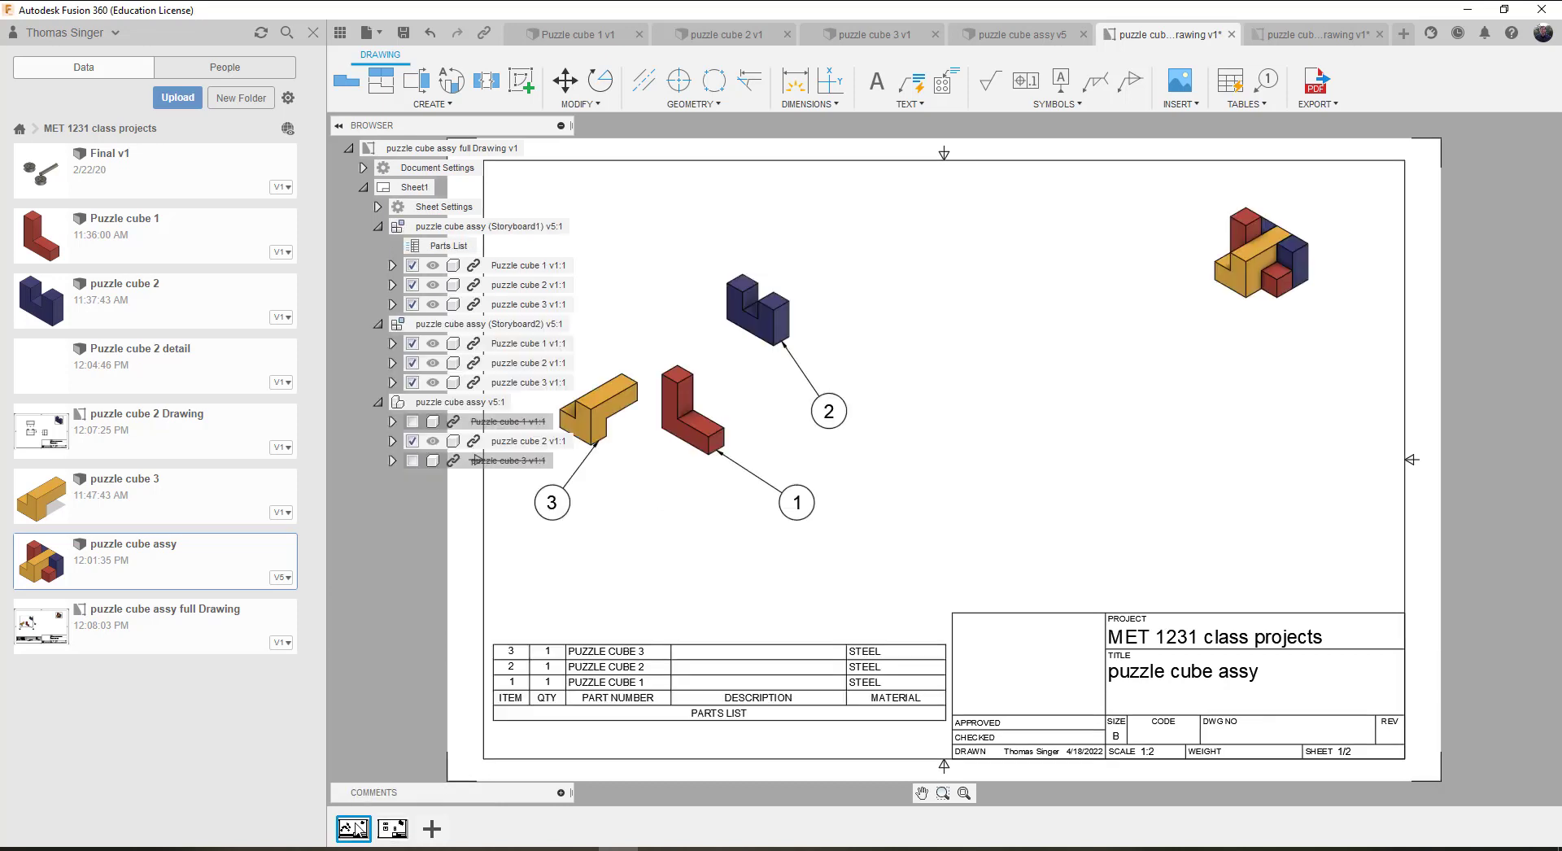
left_click(396, 828)
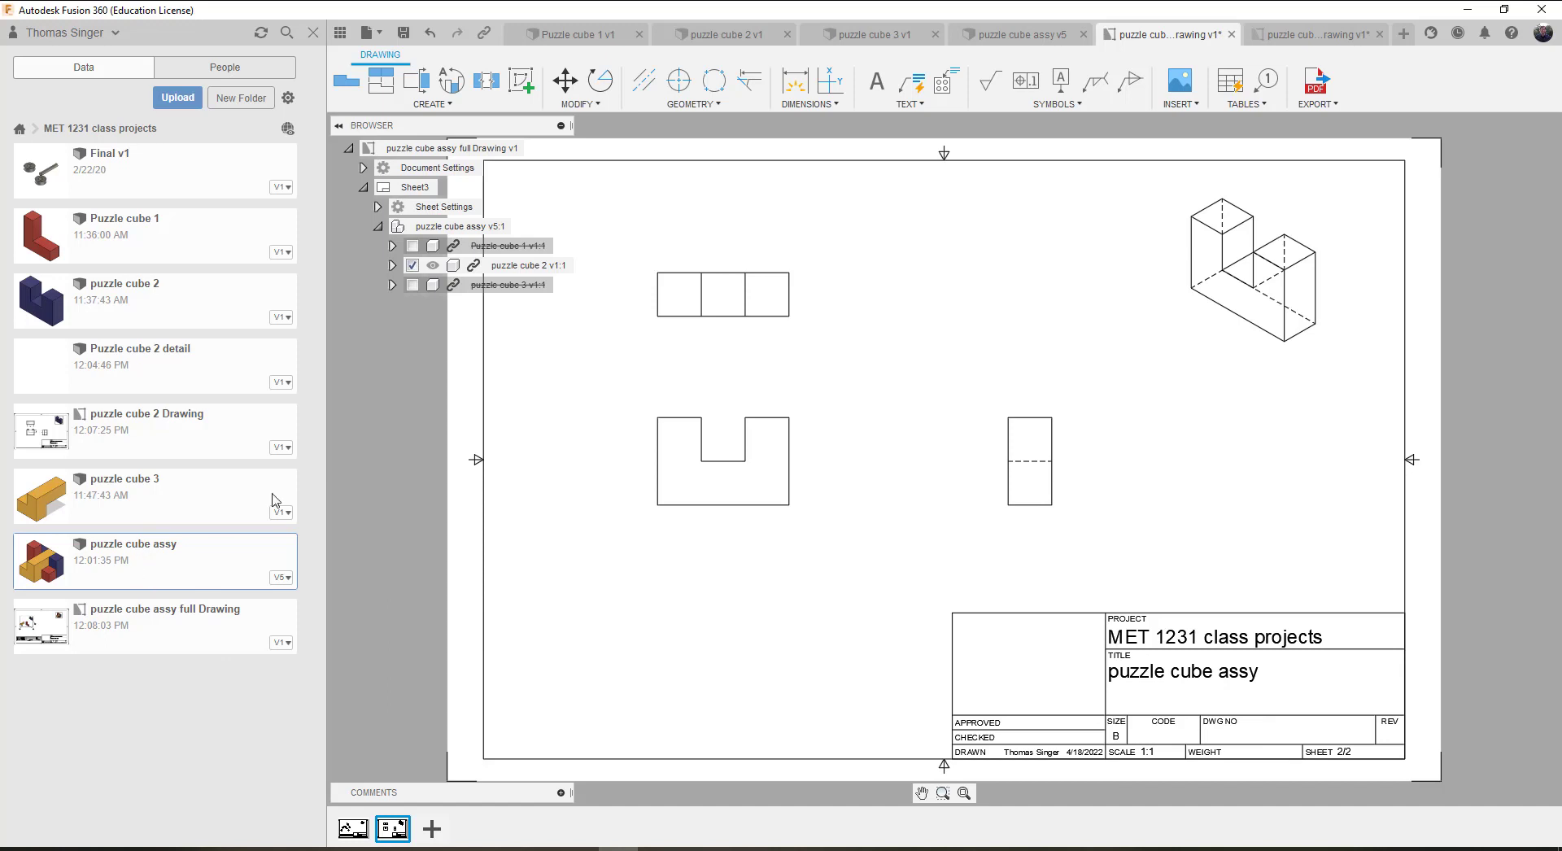
Step: From the puzzle cube assembly, create a drawing of only puzzle cube 3 on a new B (17in x 11in) sheet in puzzle cube assy full Drawing
left_click(1022, 34)
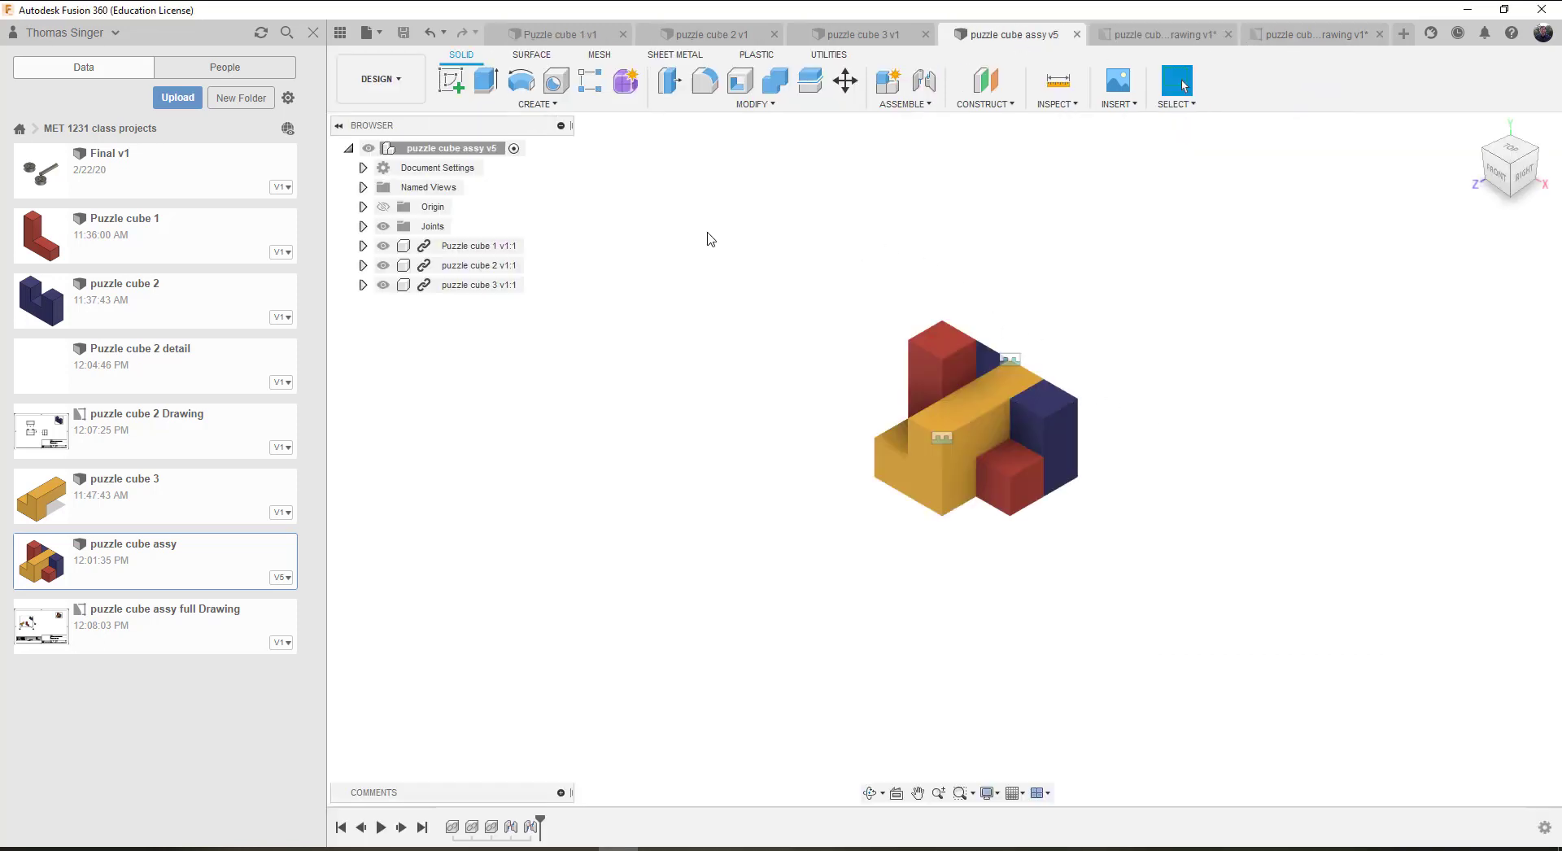
right_click(481, 286)
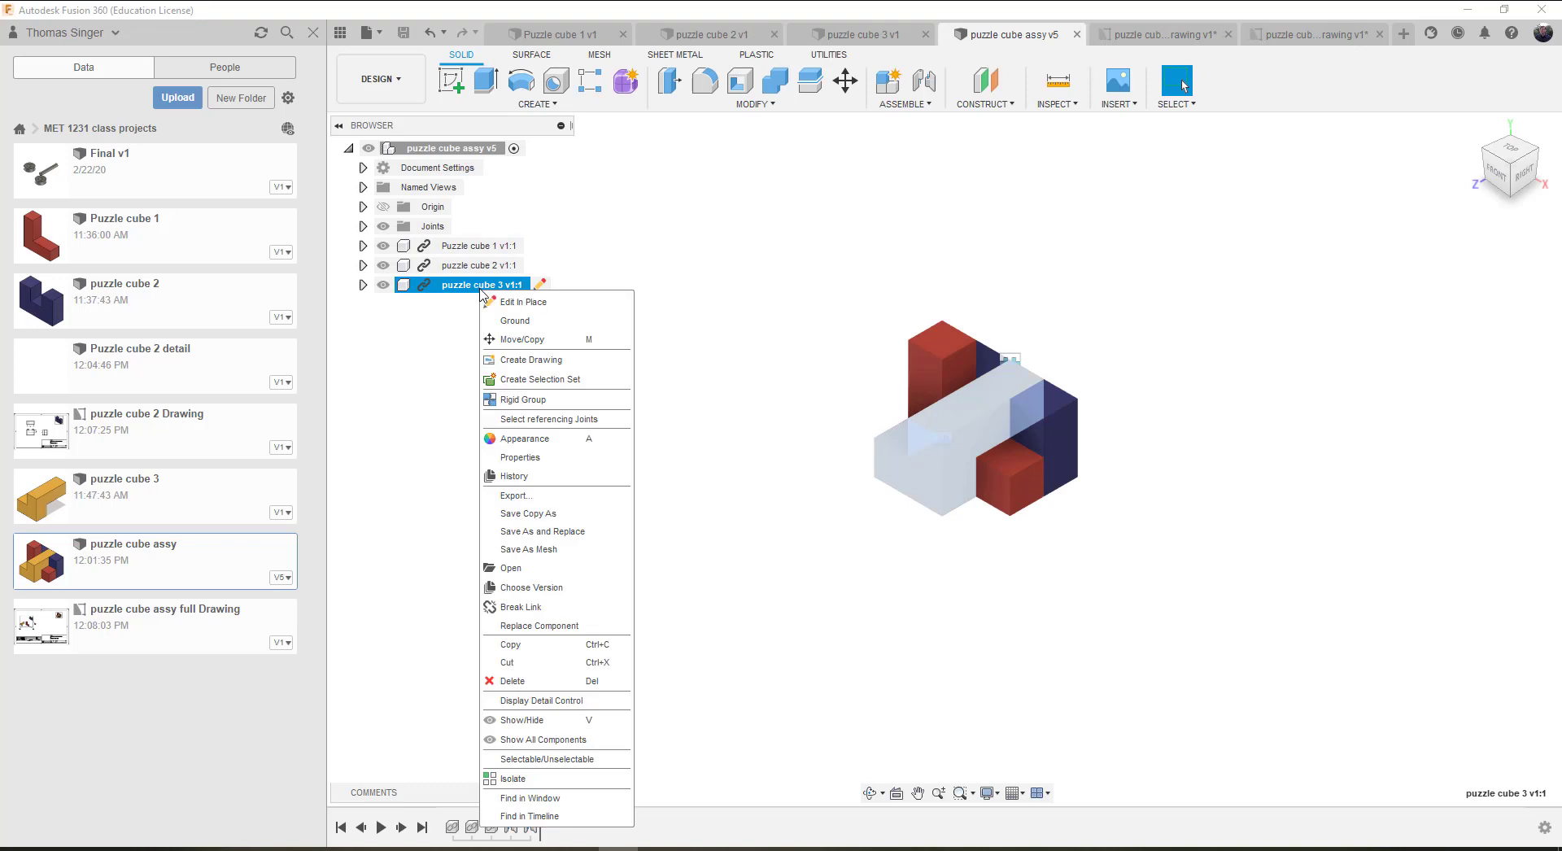
left_click(532, 359)
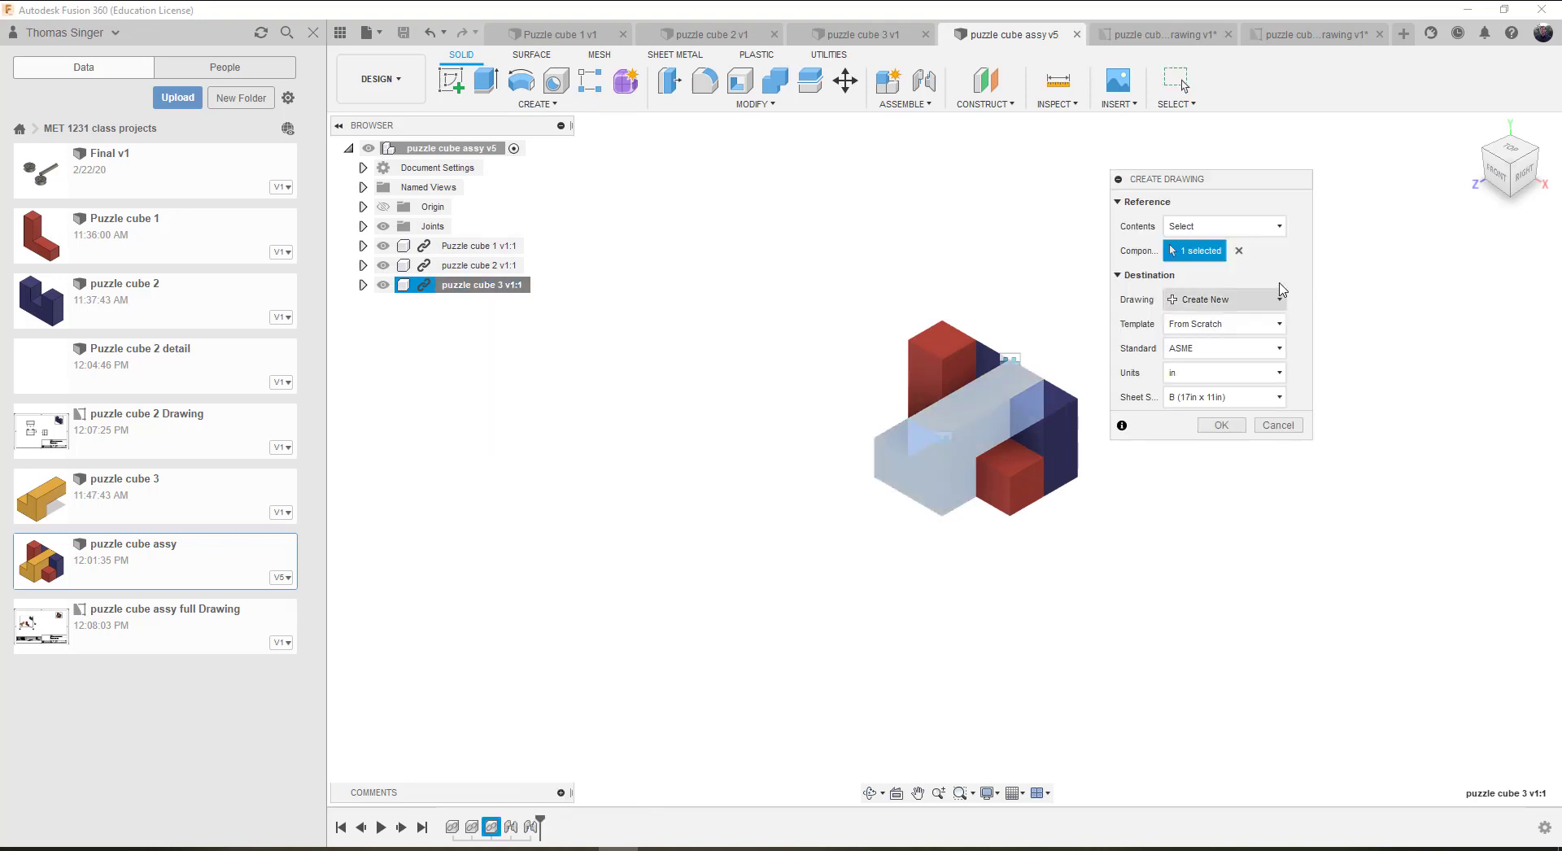
left_click(1228, 300)
left_click(1242, 342)
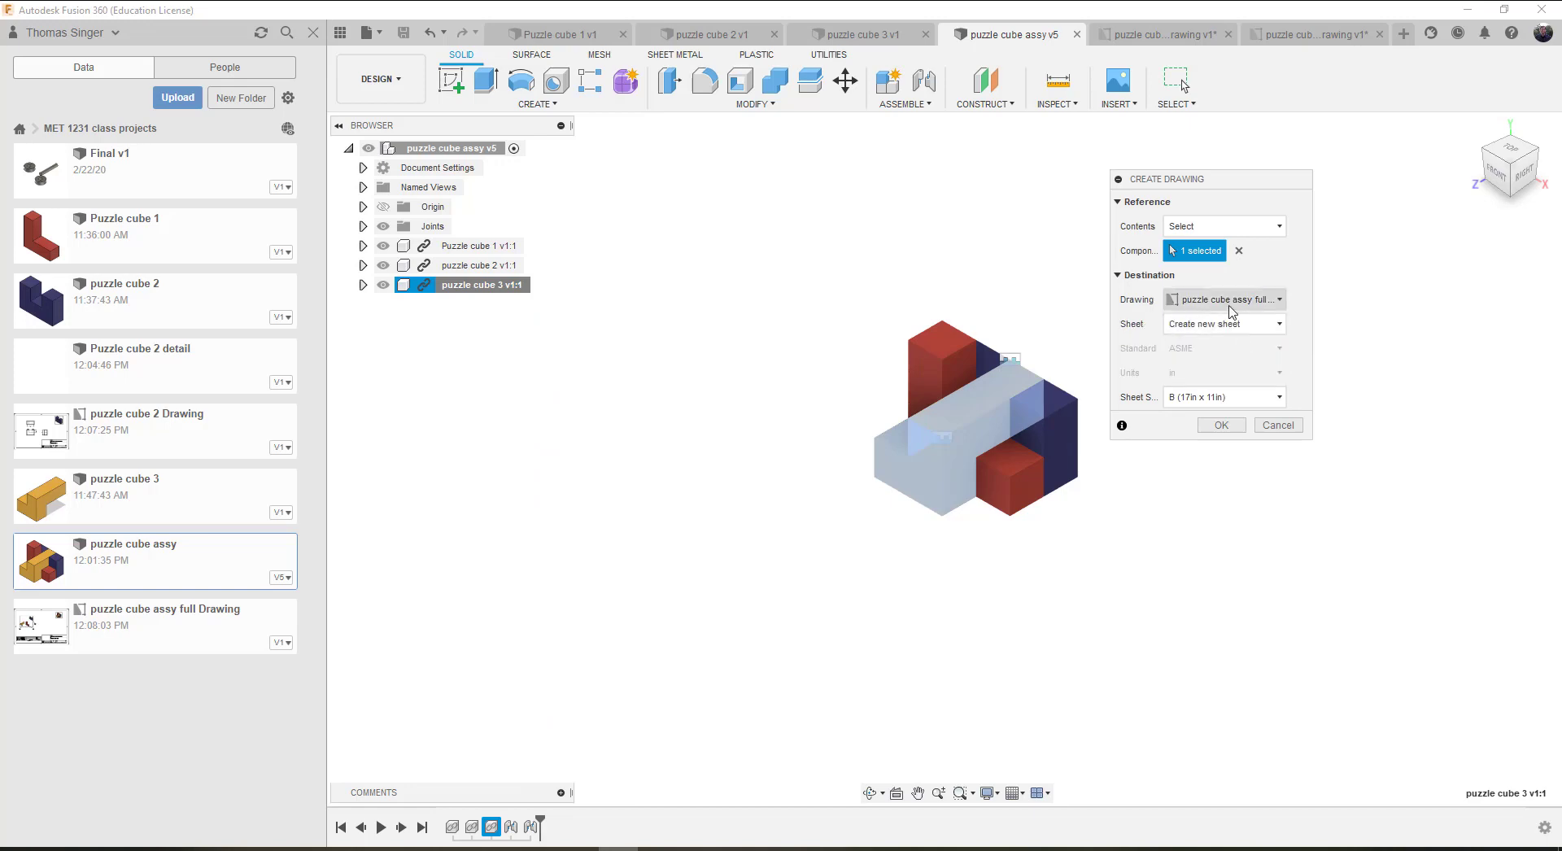
left_click(1221, 427)
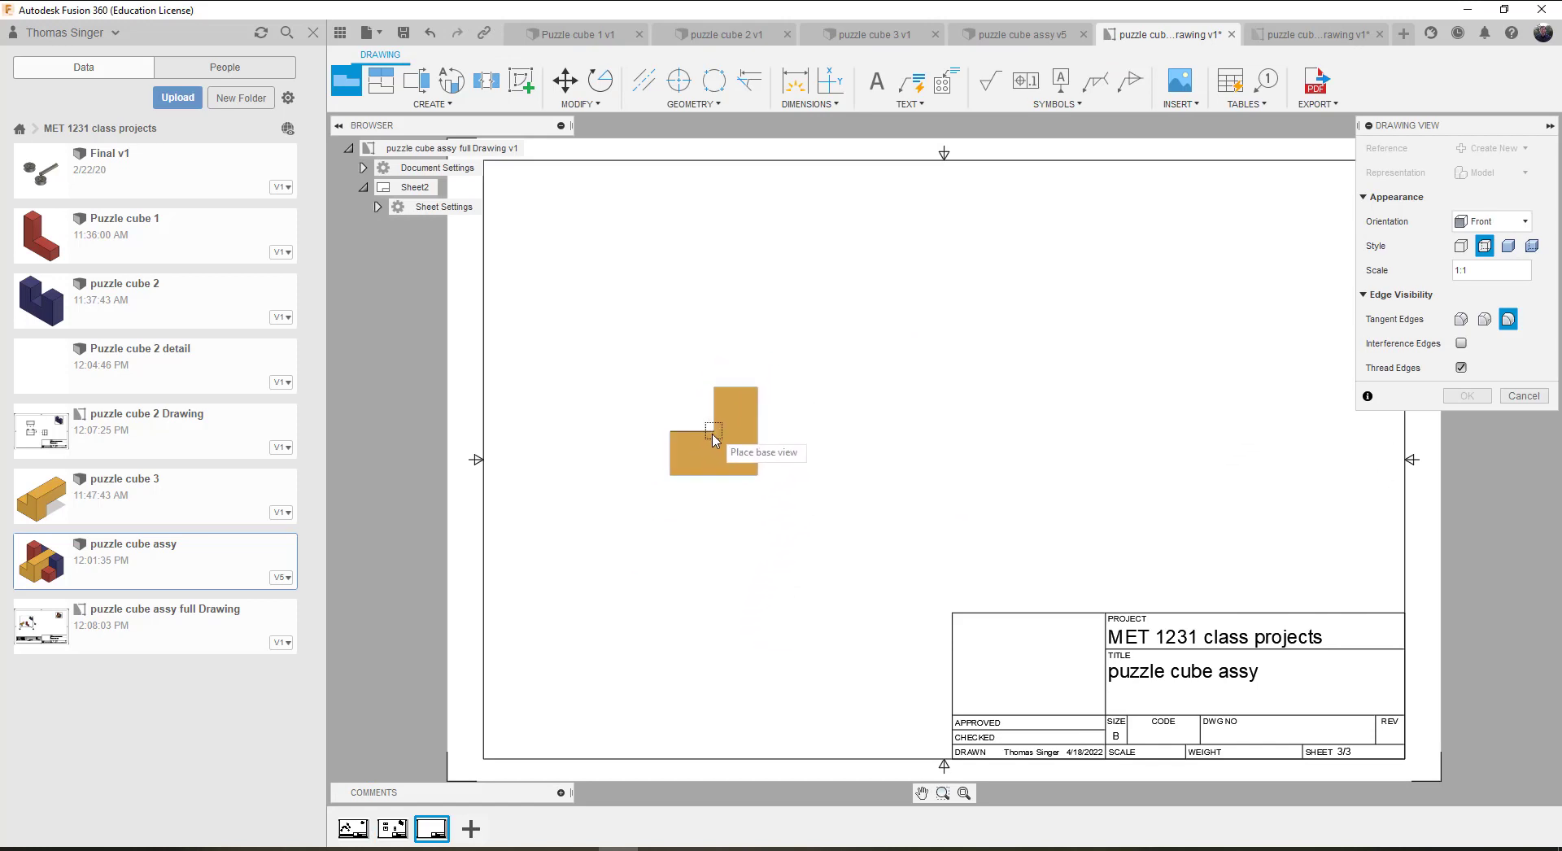
Step: Place the front view of puzzle cube 3, and project its top, side and isometric views
left_click(701, 436)
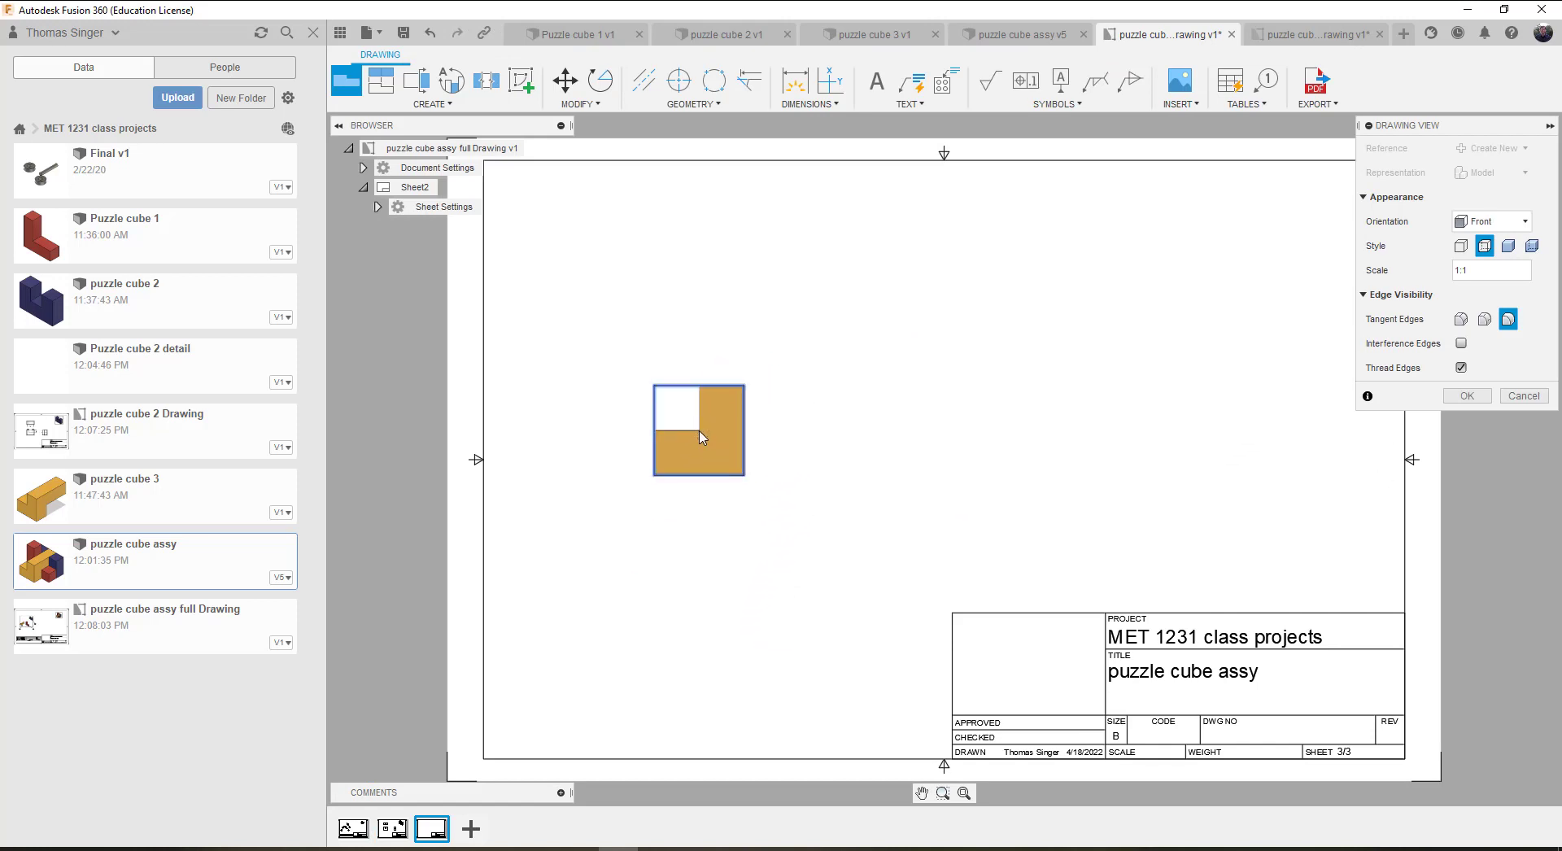
left_click(381, 80)
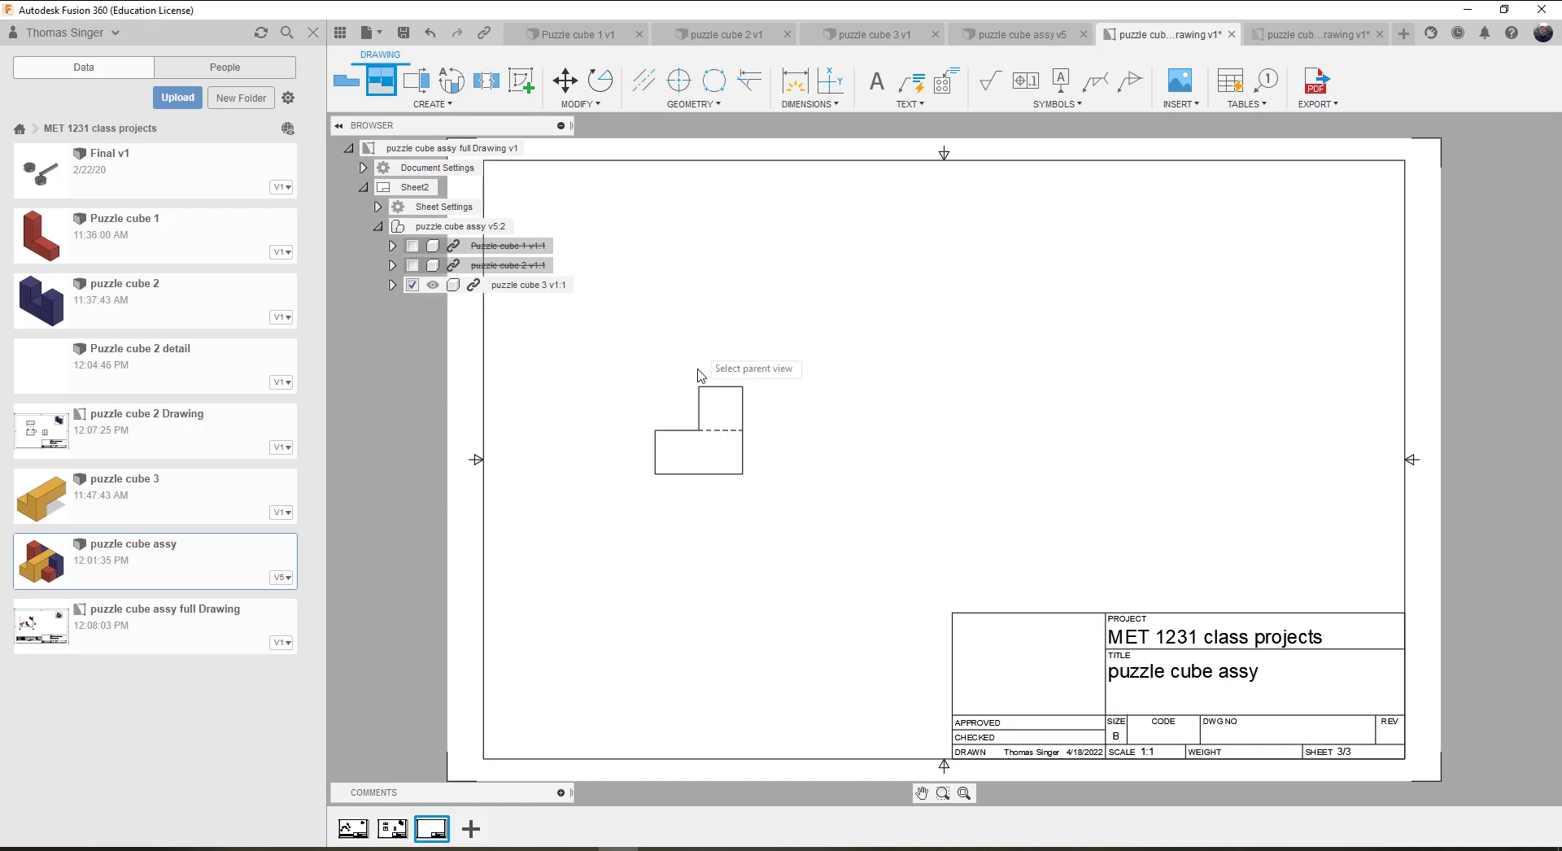
left_click(706, 443)
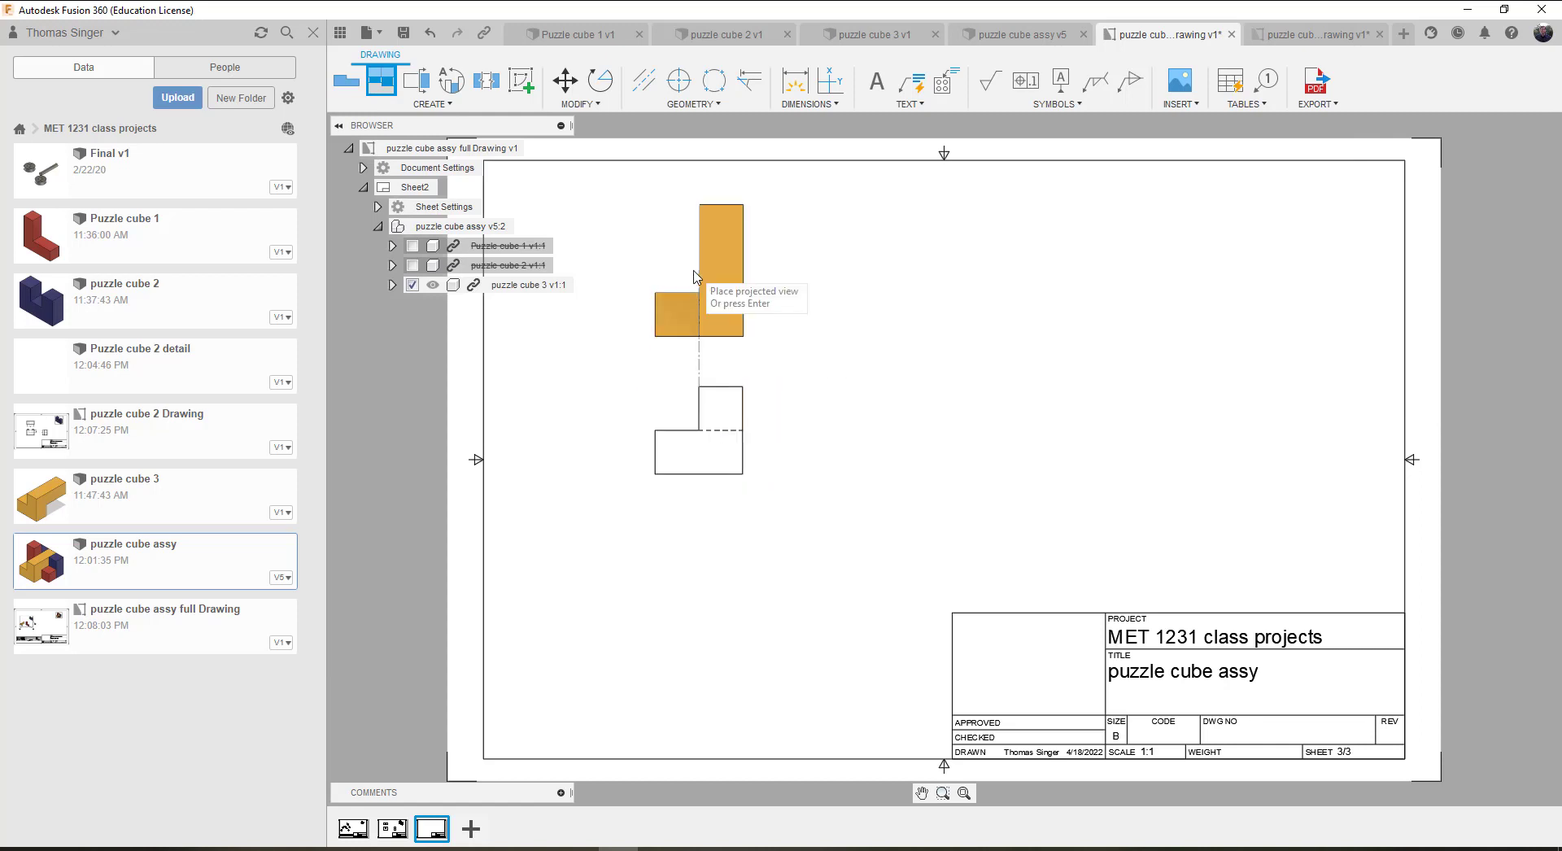
left_click(694, 277)
left_click(977, 452)
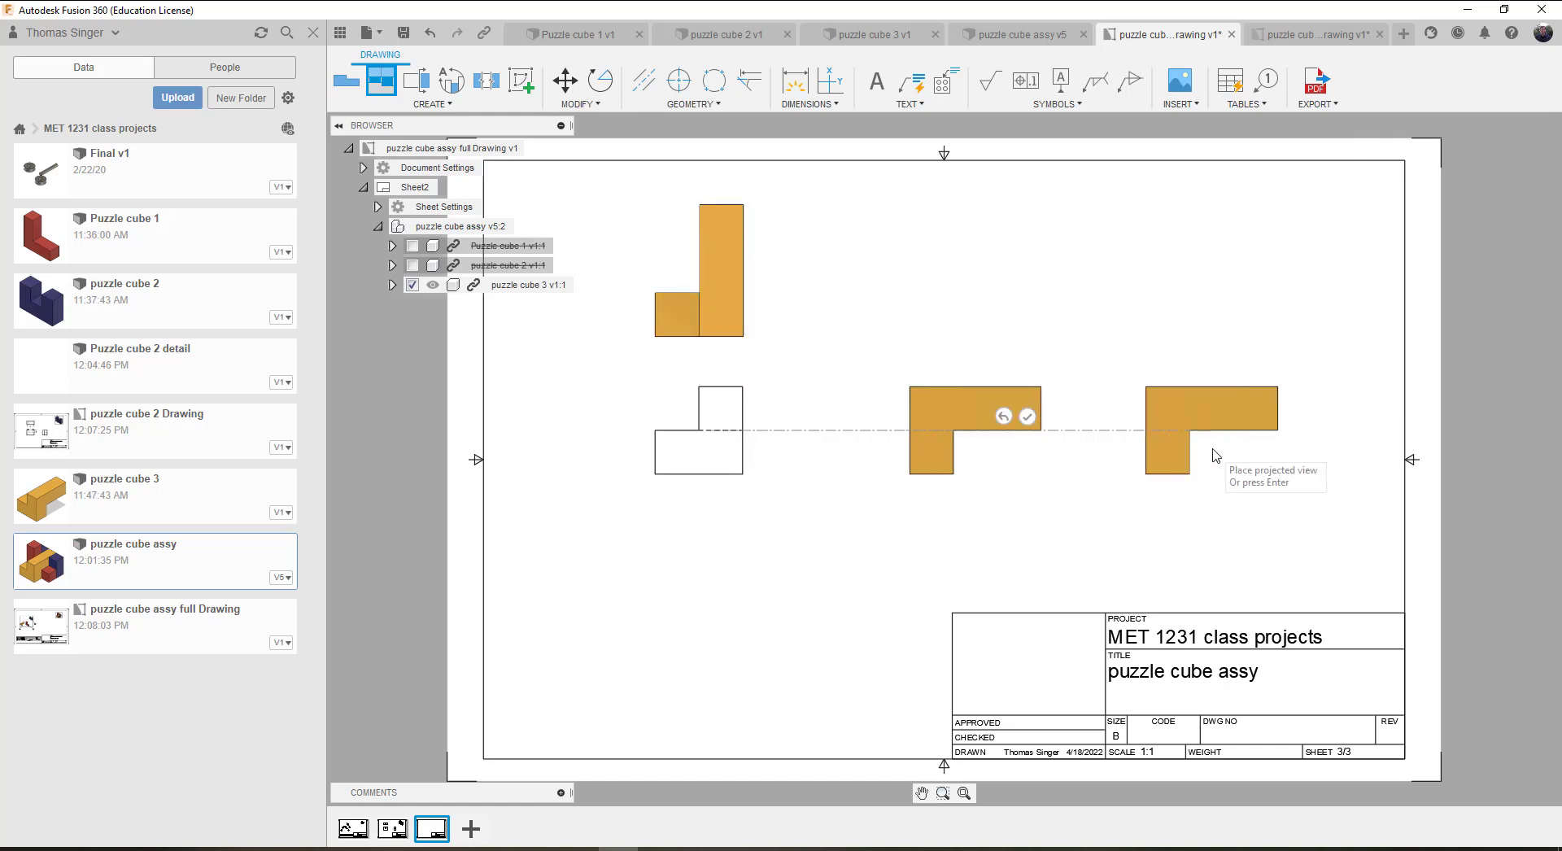
left_click(1273, 252)
right_click(1314, 384)
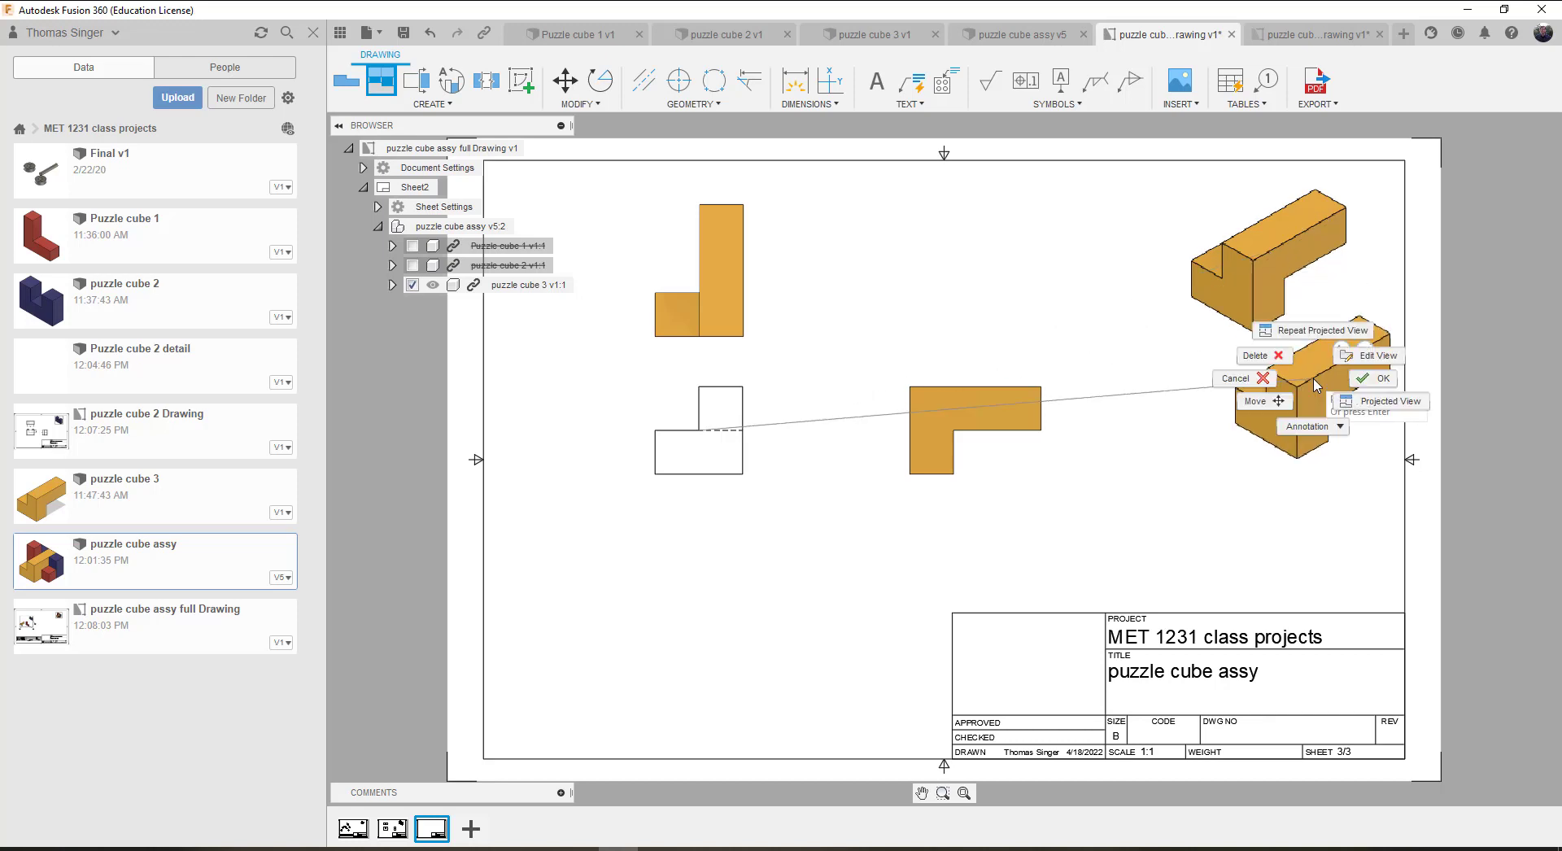
left_click(1363, 379)
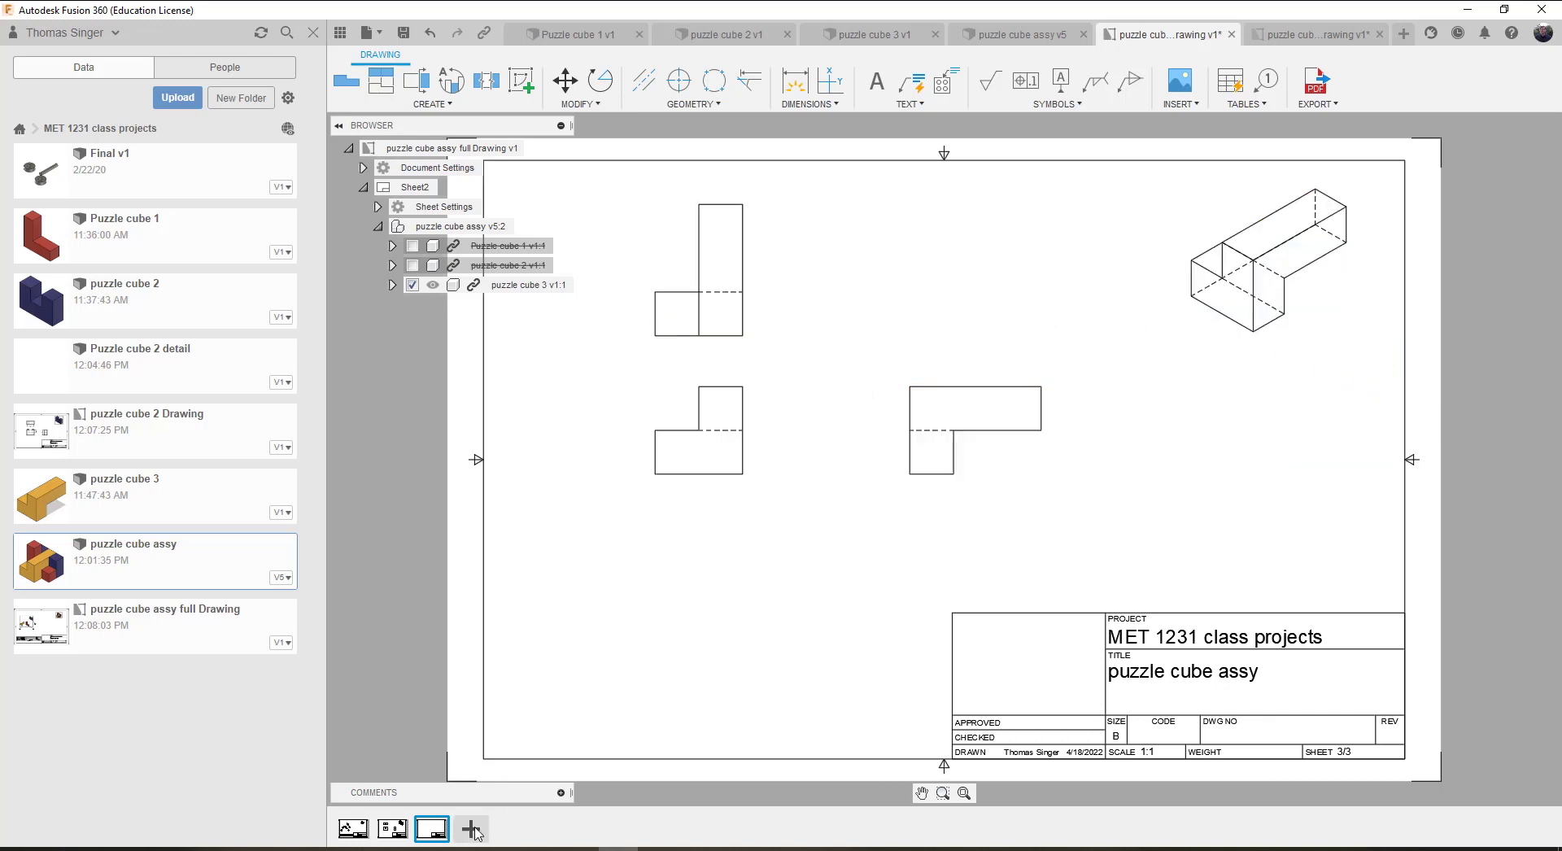
Step: Review the exploded assembly, puzzle cube 2 and puzzle cube 3 sheets, and return to the assembly sheet
left_click(355, 829)
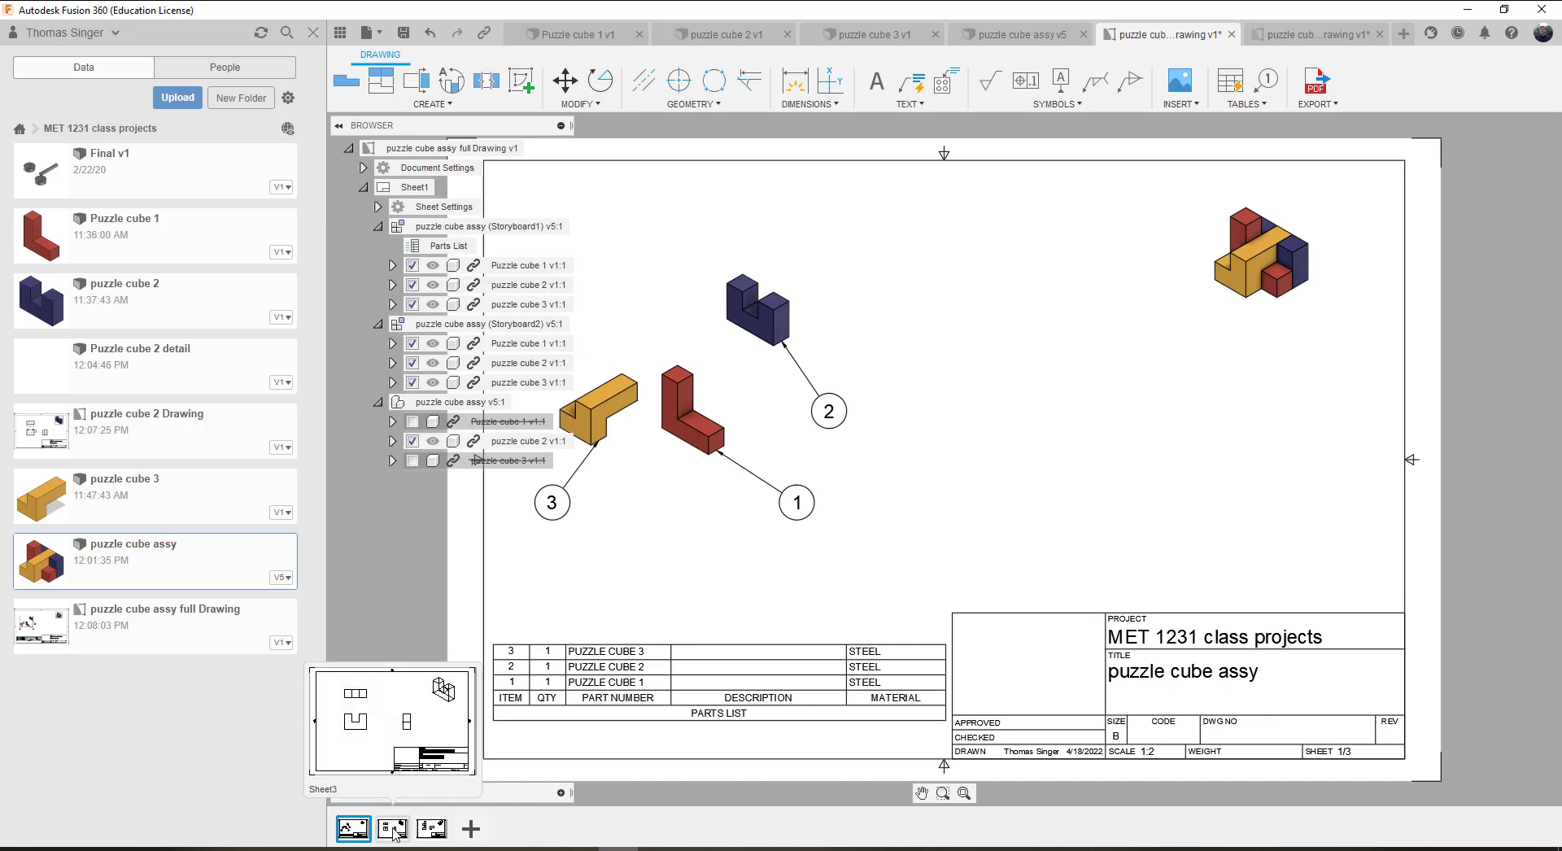
left_click(394, 831)
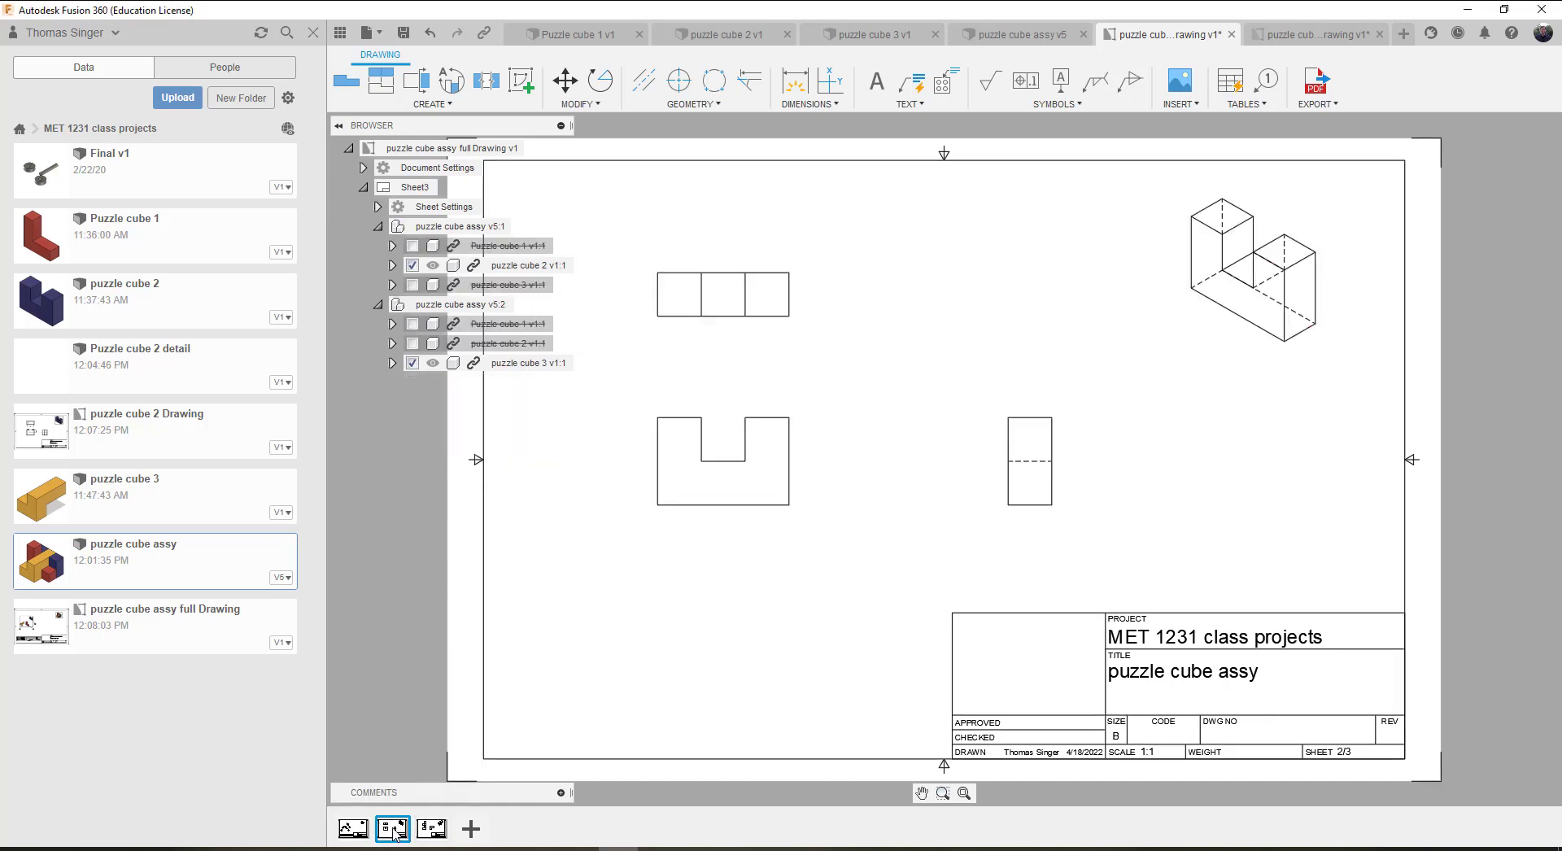
left_click(432, 829)
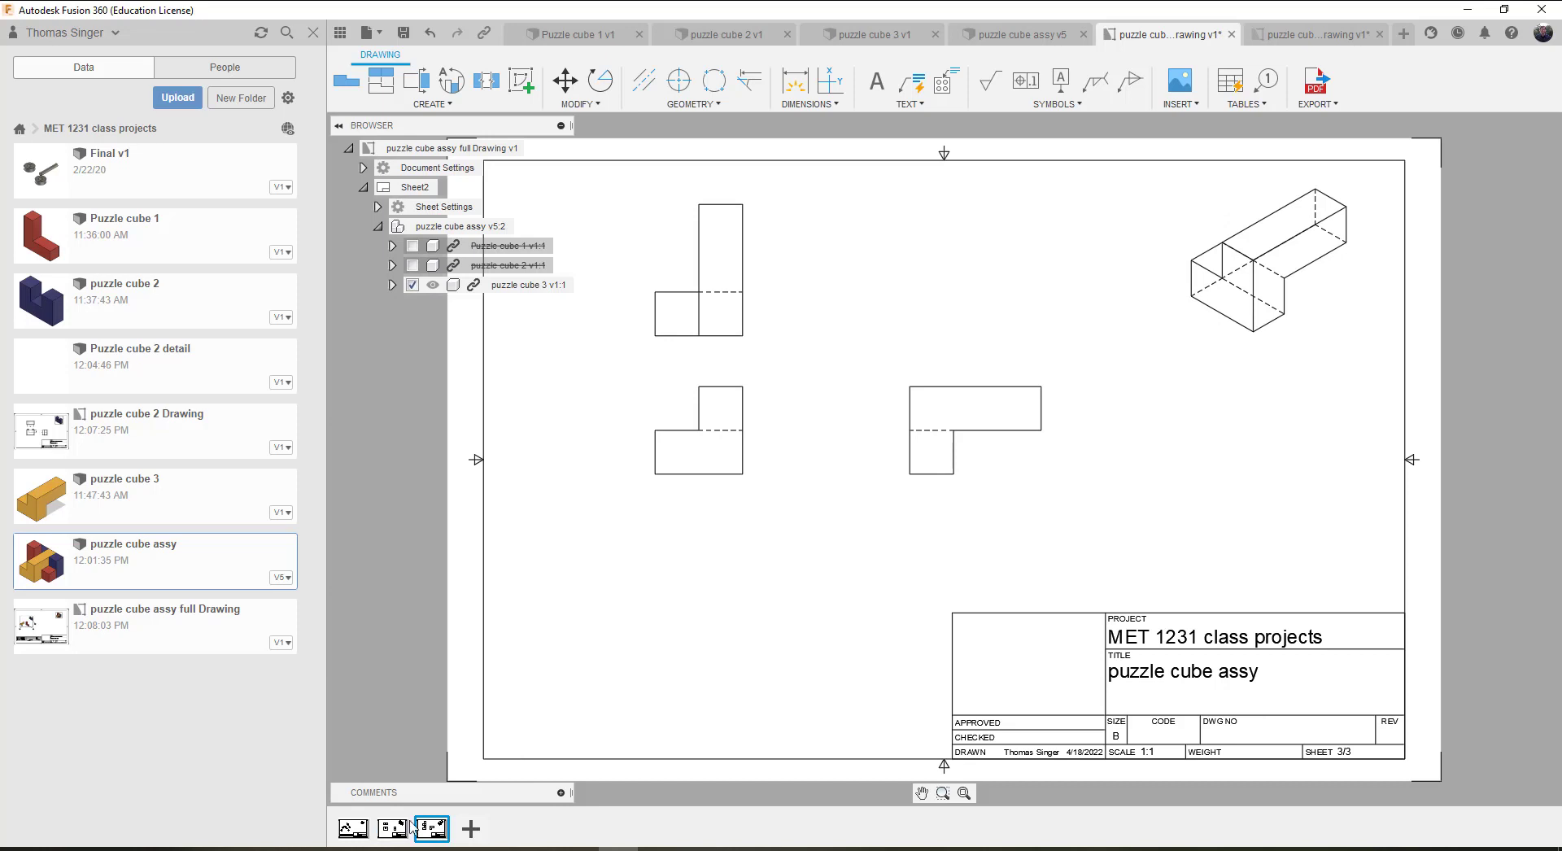
left_click(353, 829)
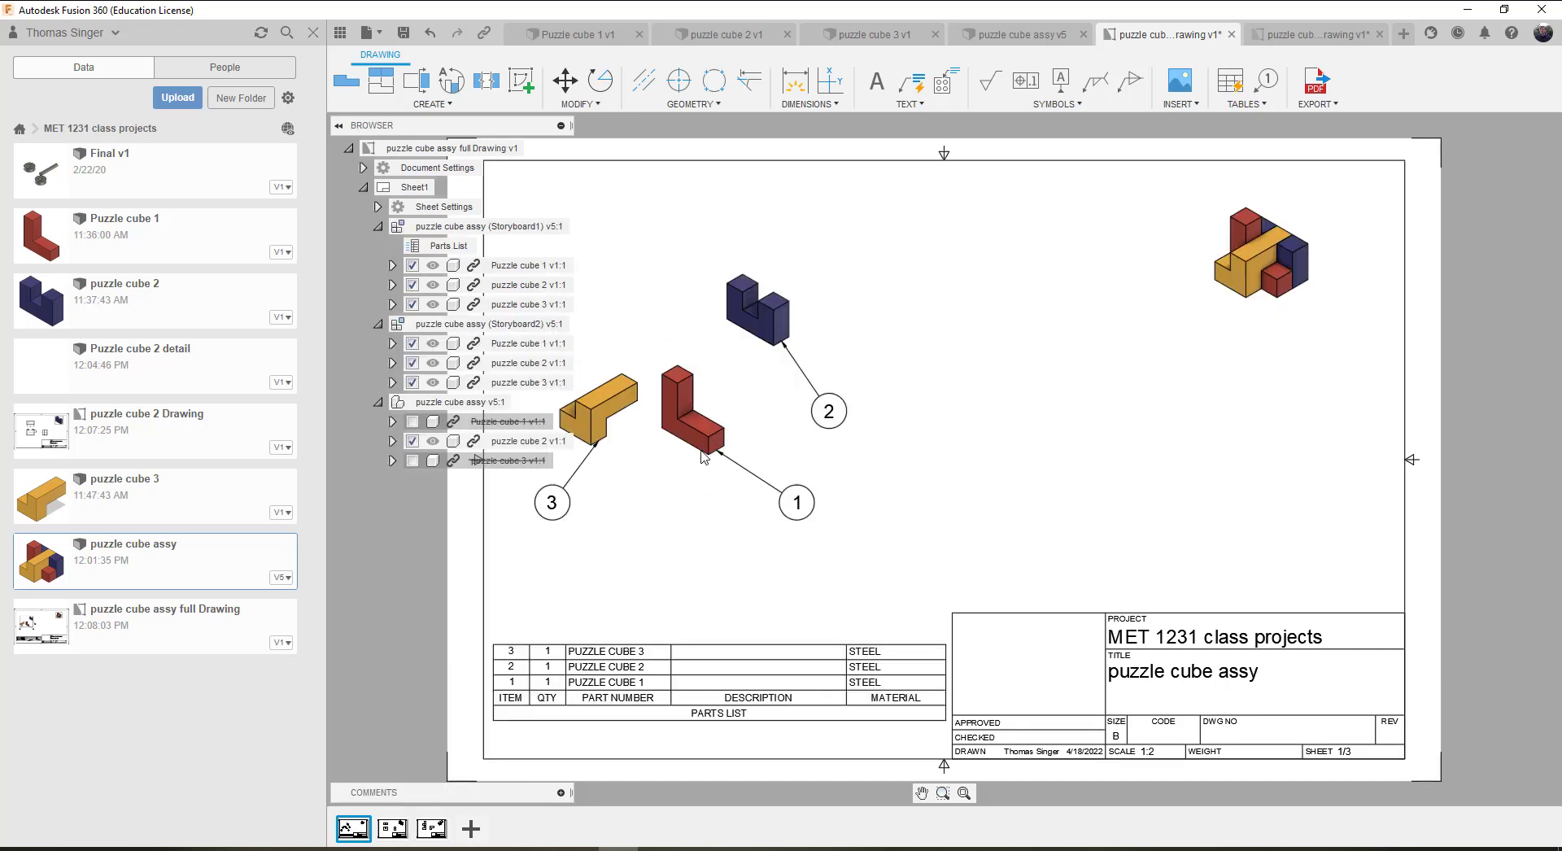
mouse_move(395, 830)
Step: From the puzzle cube assembly, create a drawing of only Puzzle cube 1 on a new B (17in x 11in) sheet in puzzle cube assy full Drawing
left_click(1024, 36)
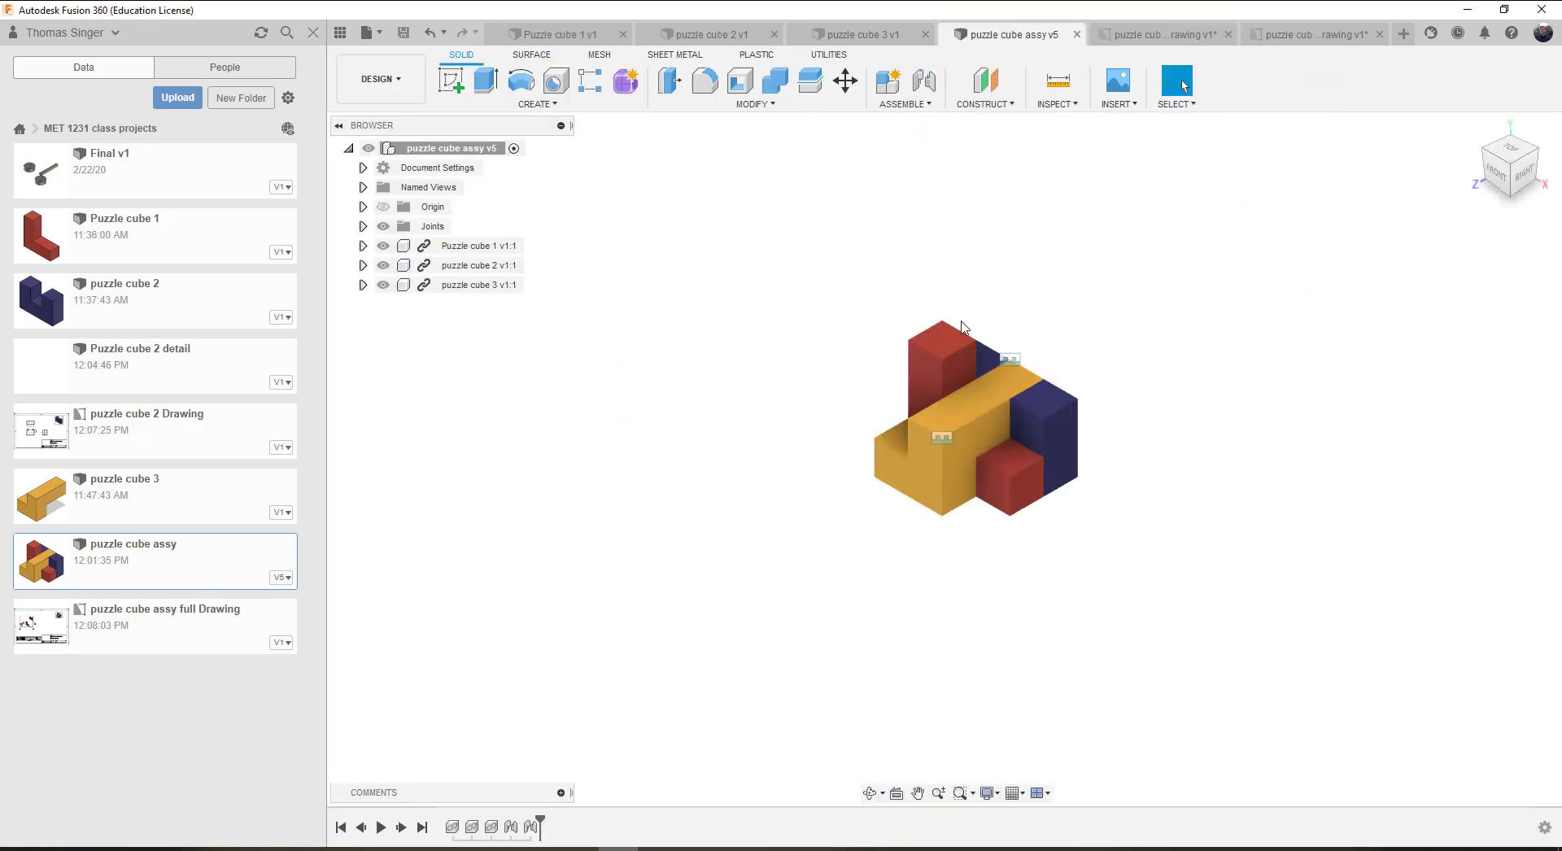
left_click(488, 254)
right_click(488, 254)
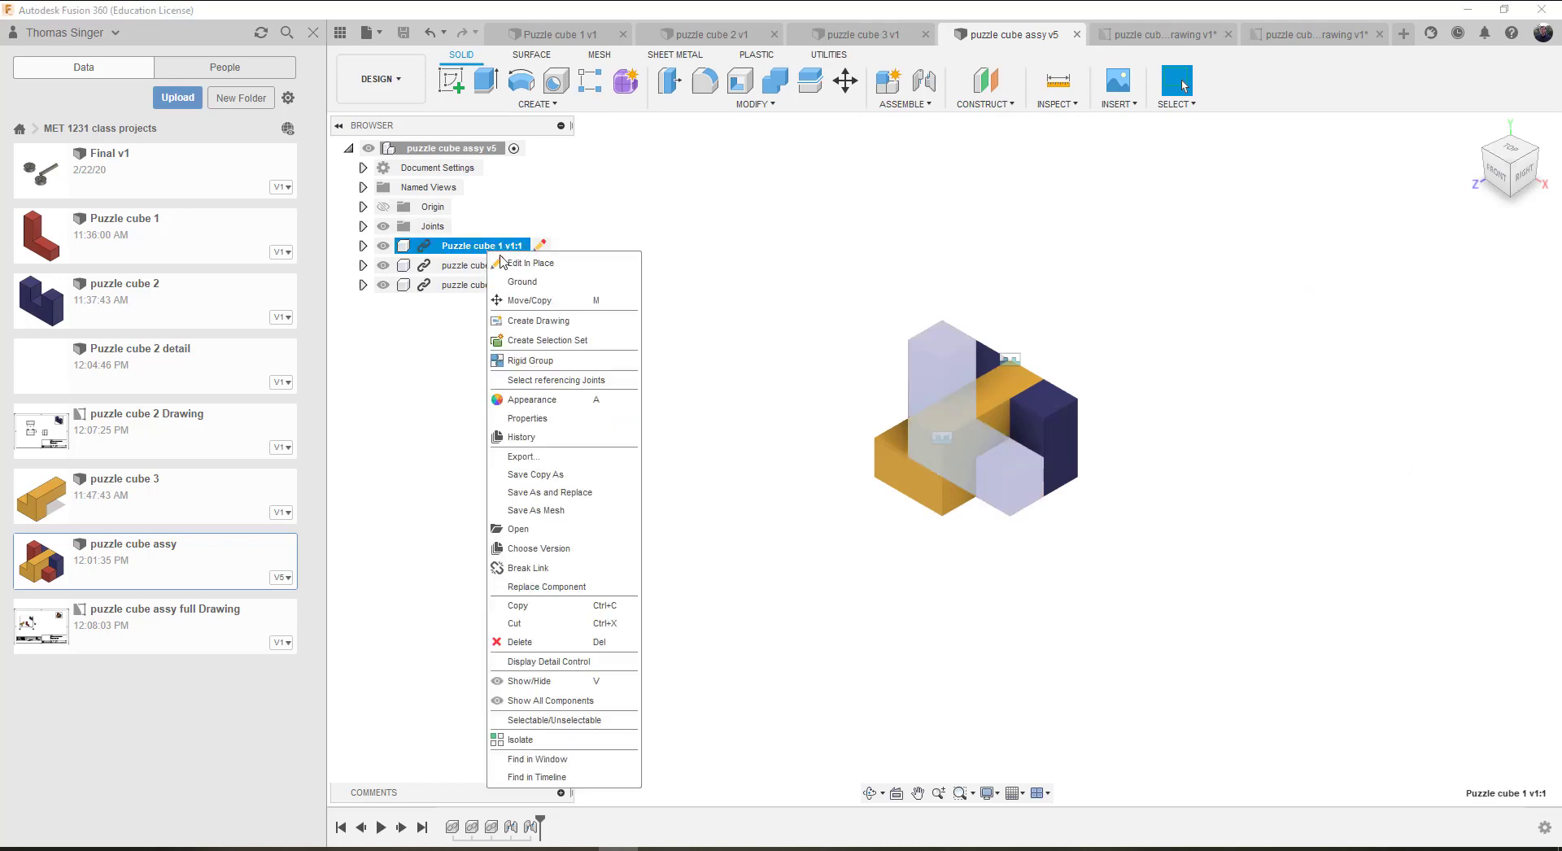
left_click(522, 327)
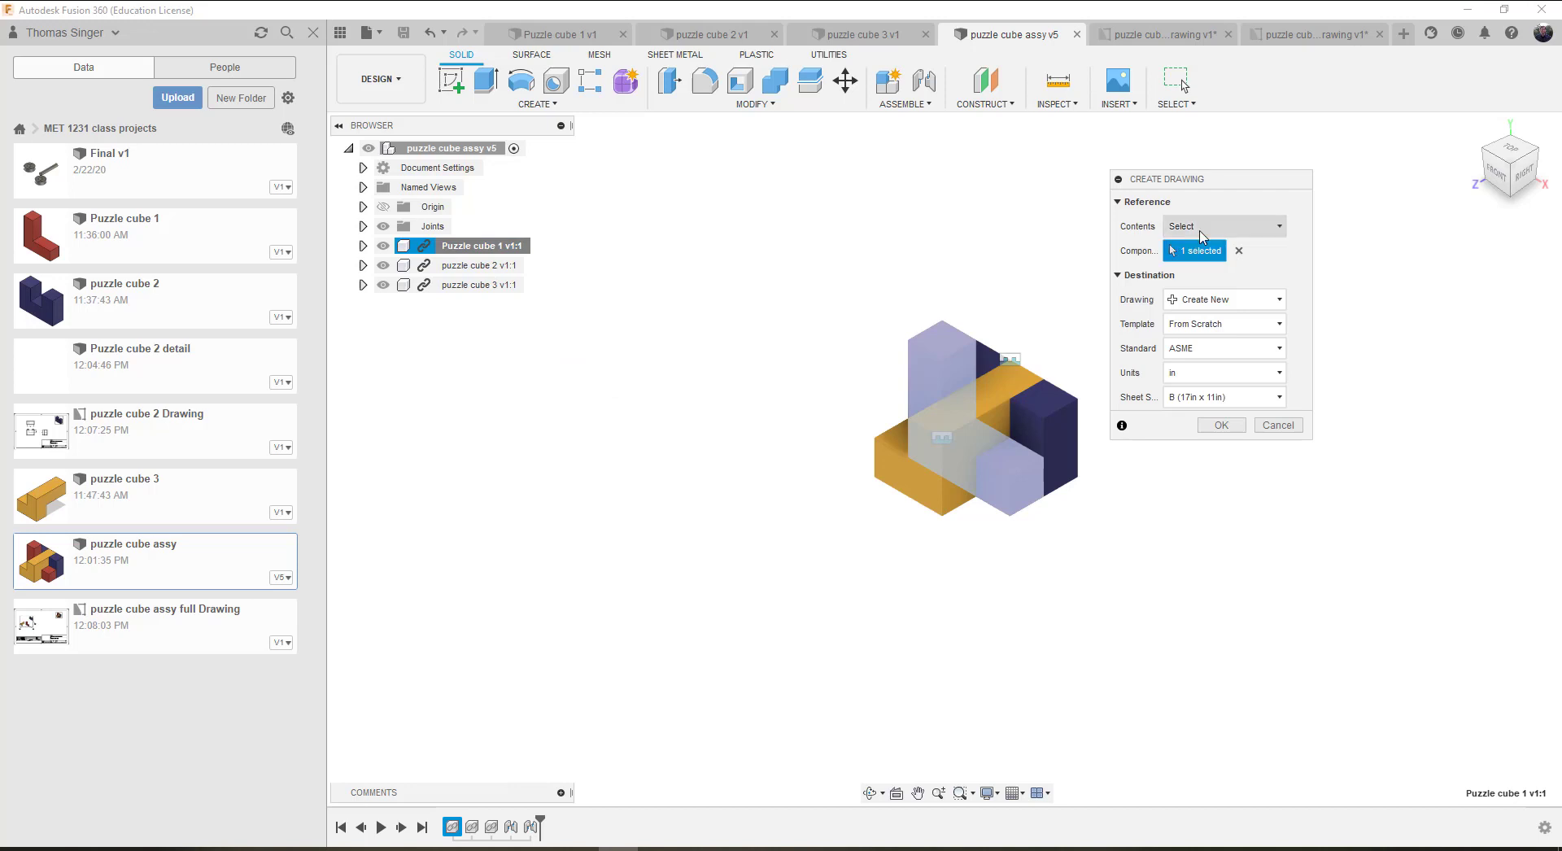
left_click(1200, 302)
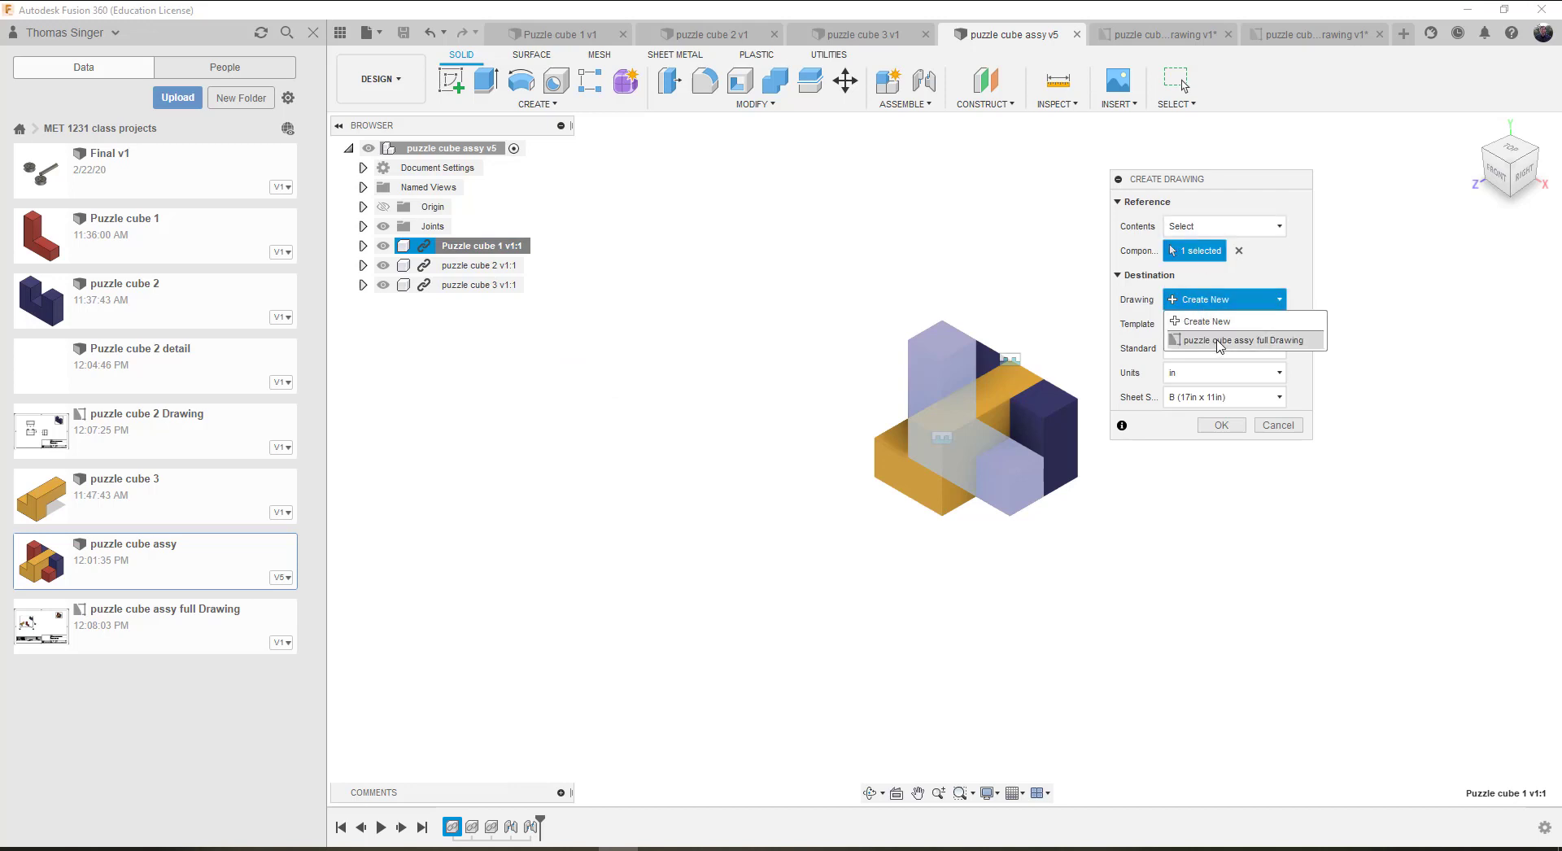
left_click(1218, 343)
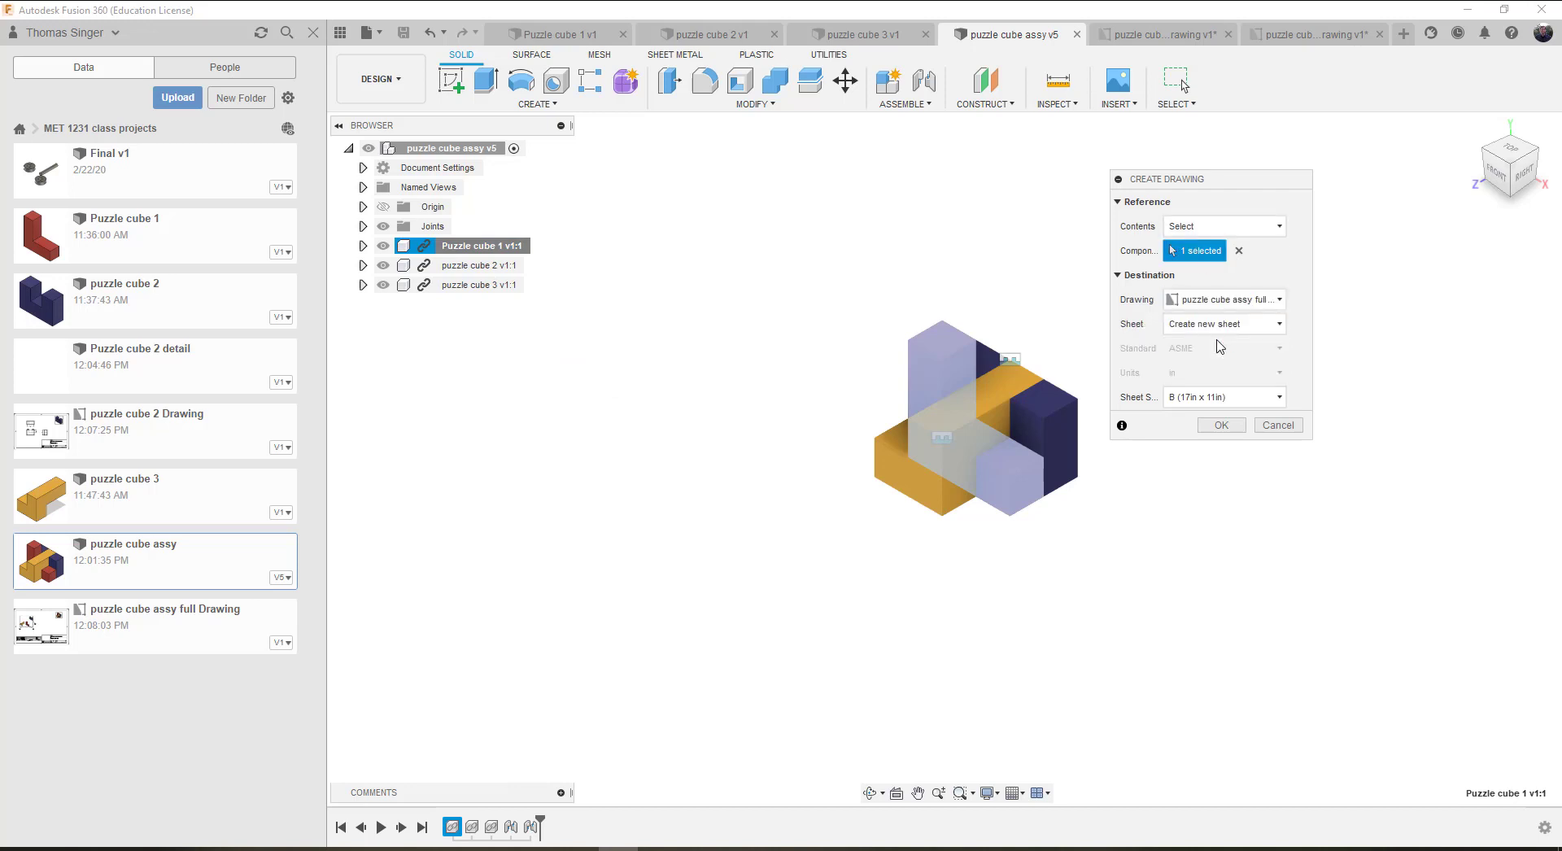
left_click(1222, 425)
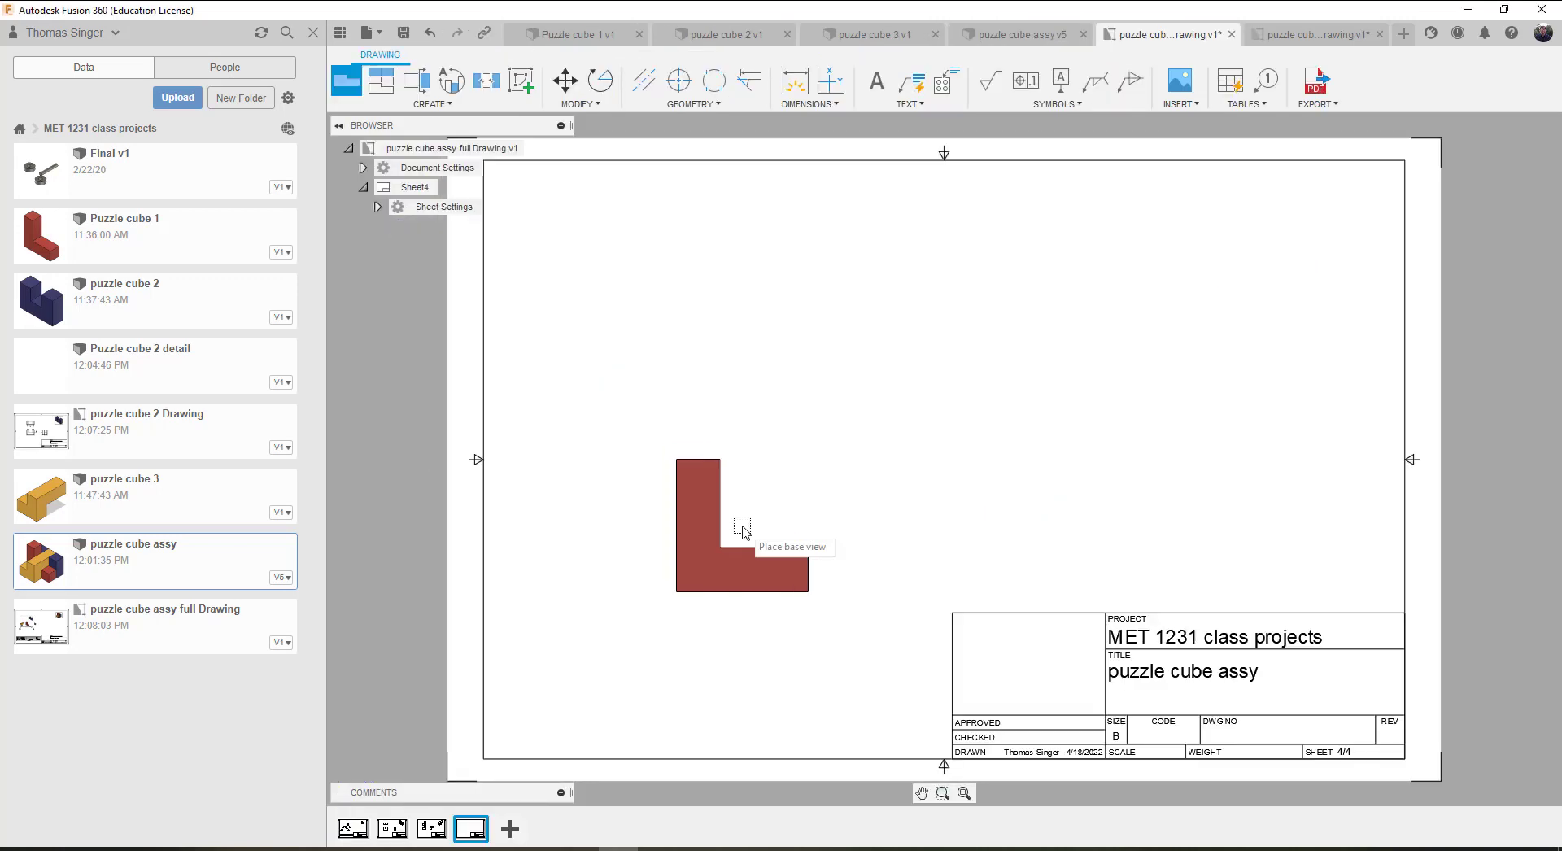
Step: Place the front view of Puzzle cube 1, project its top, side and isometric views, and return to the exploded assembly sheet
left_click(722, 486)
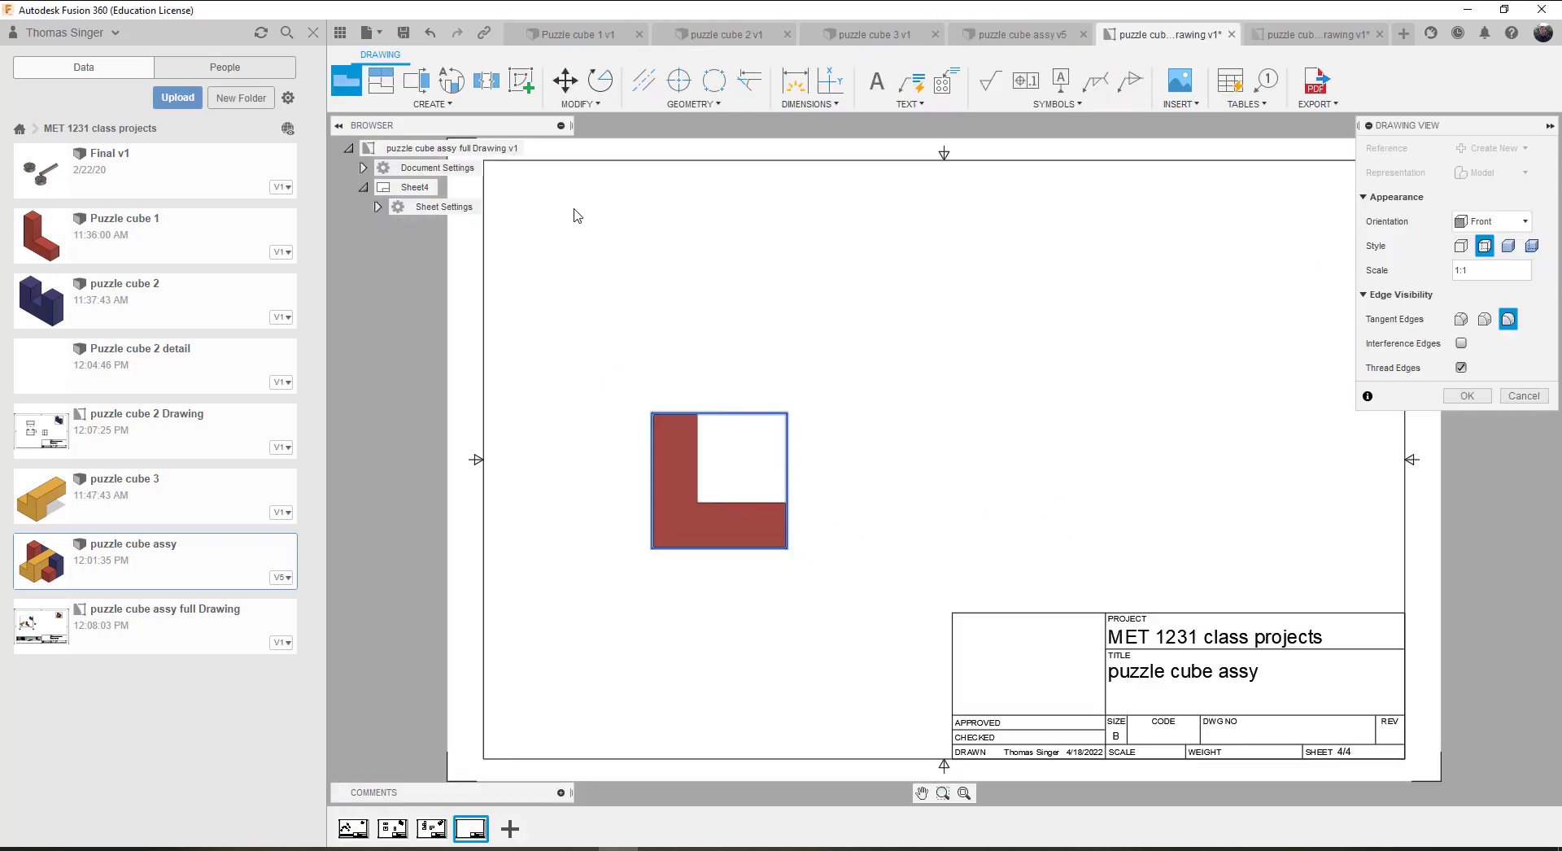
left_click(381, 80)
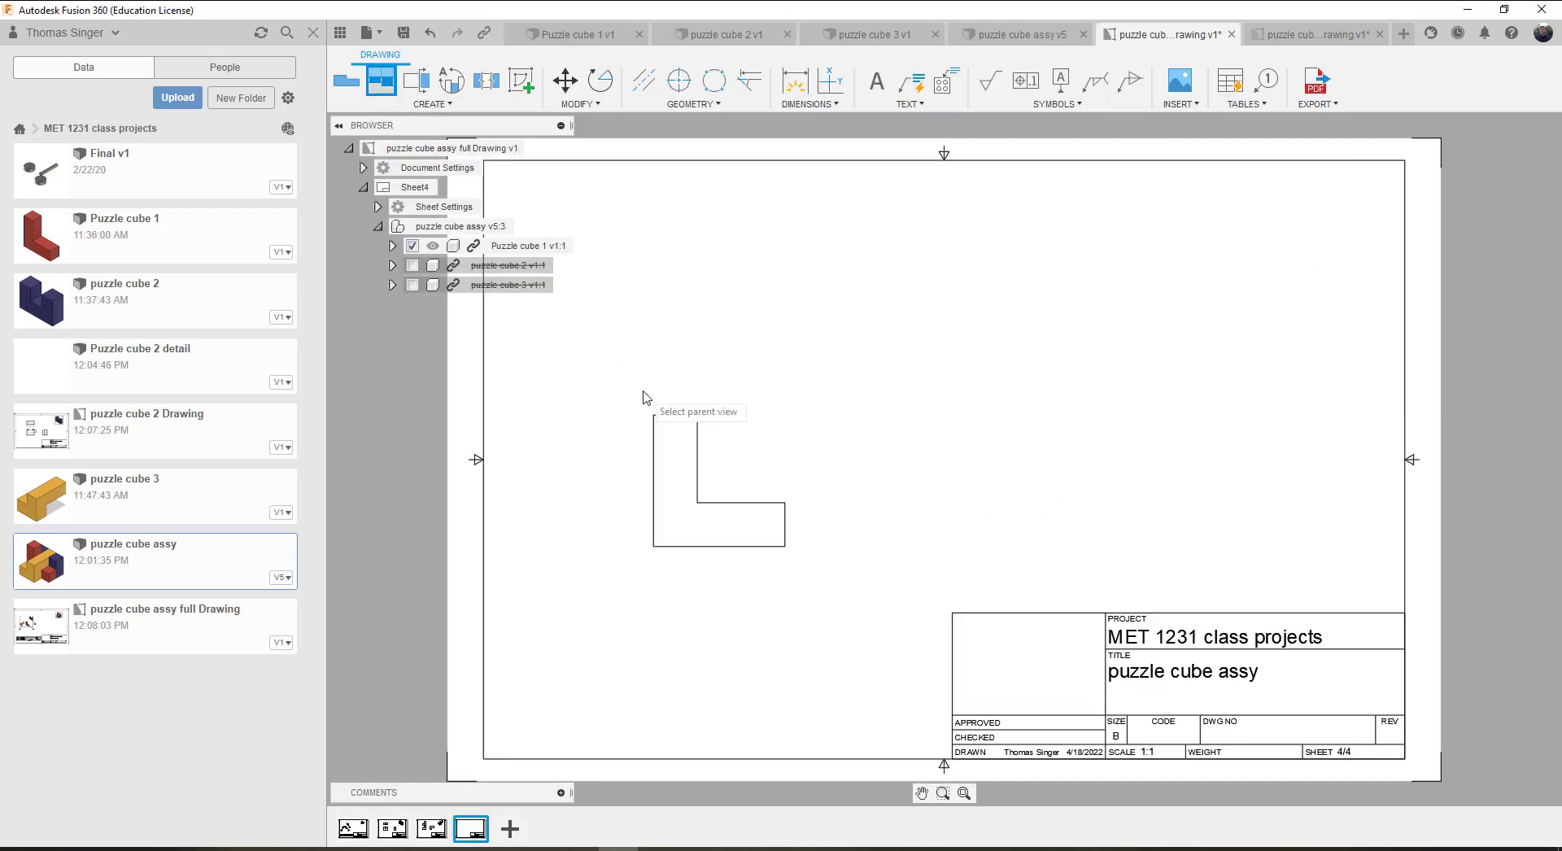
left_click(688, 453)
left_click(736, 248)
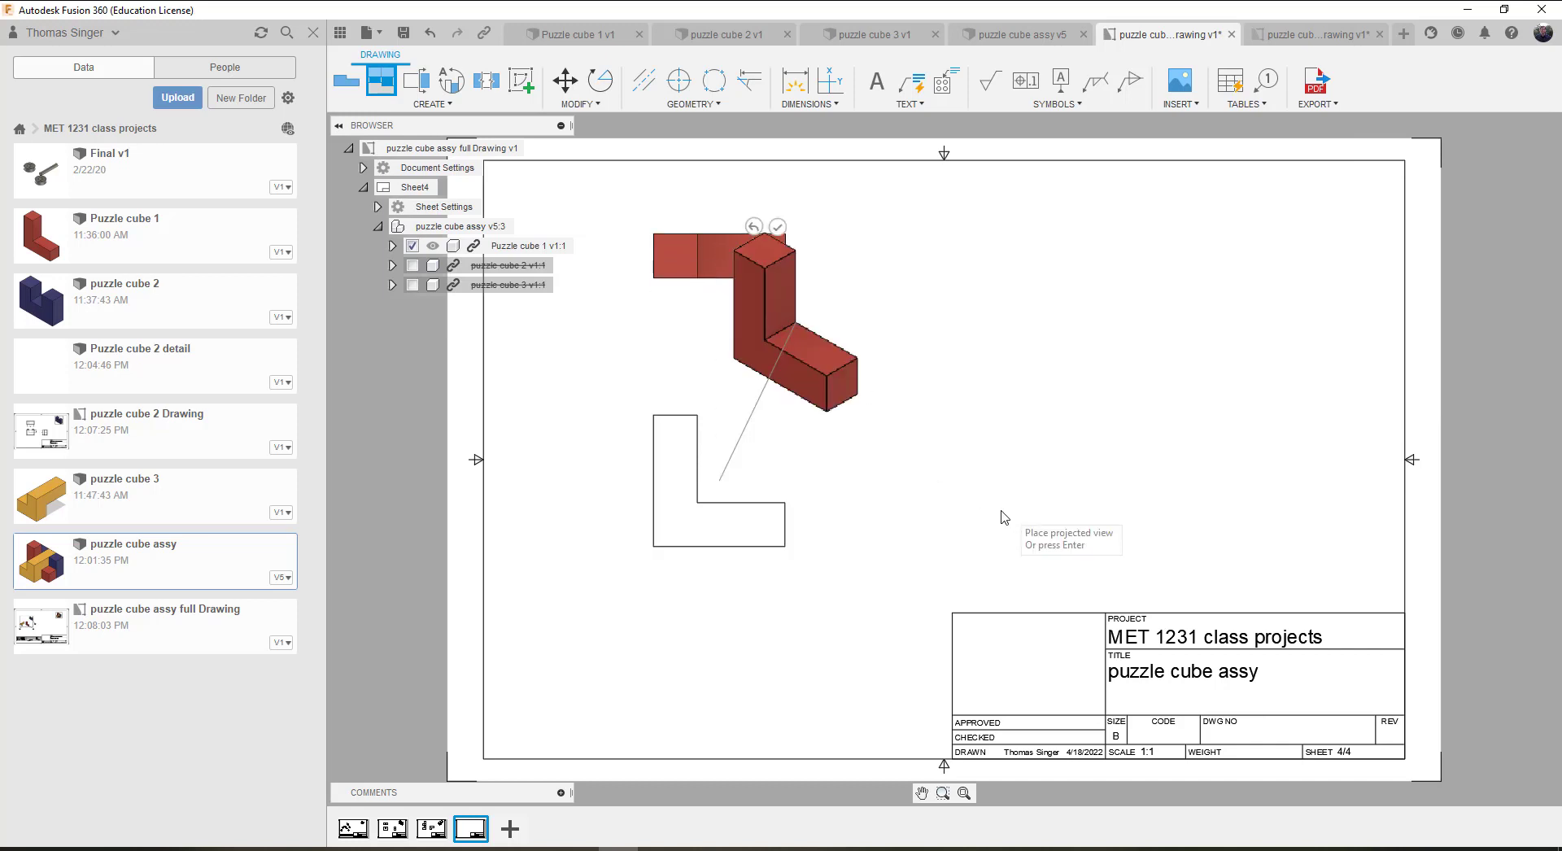
left_click(978, 503)
left_click(1253, 289)
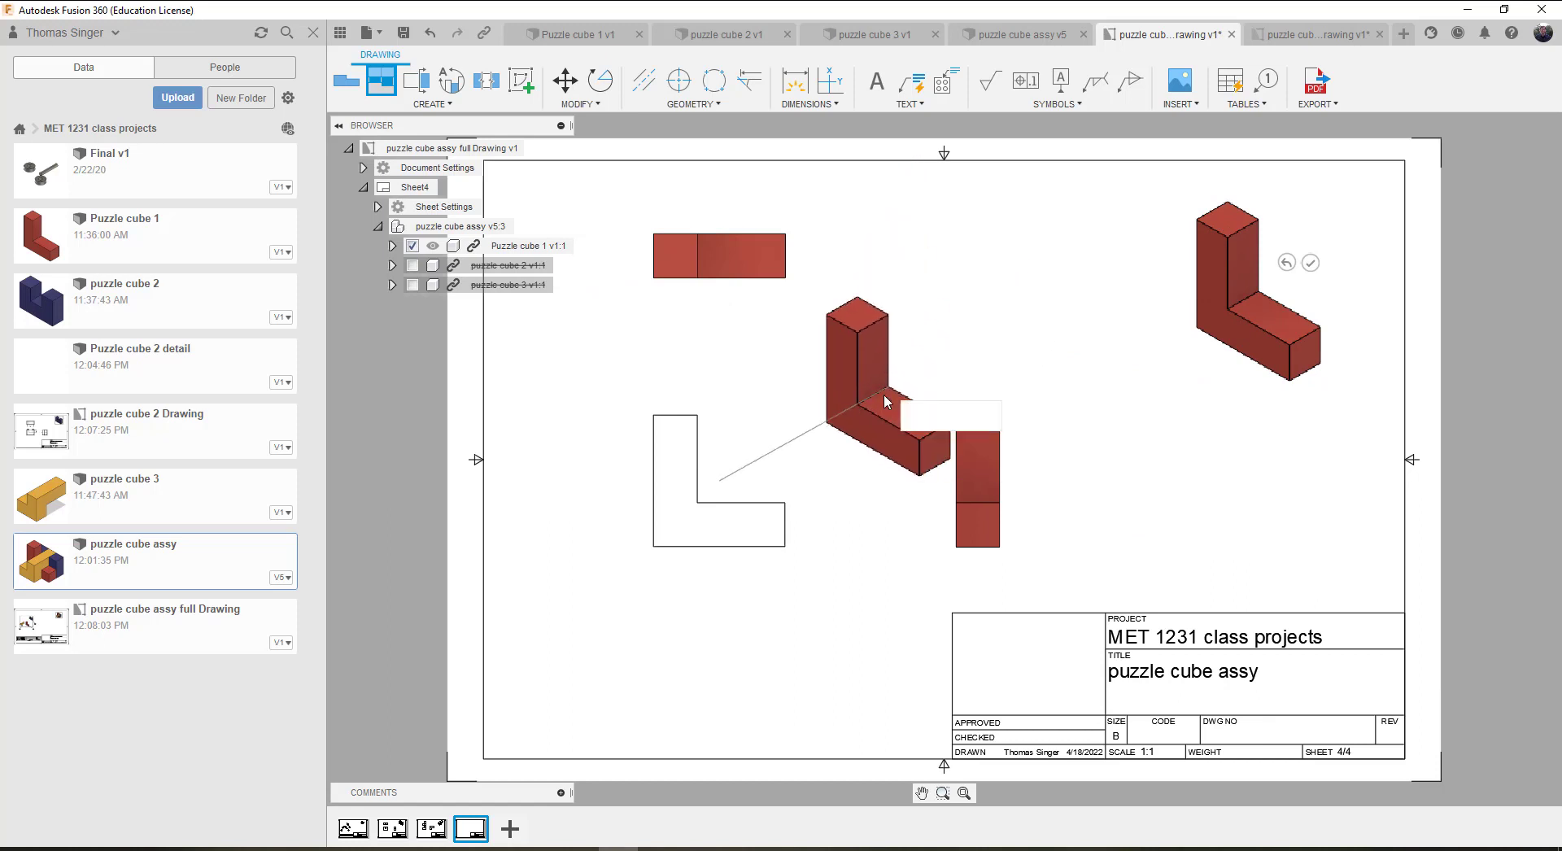
right_click(866, 361)
left_click(920, 362)
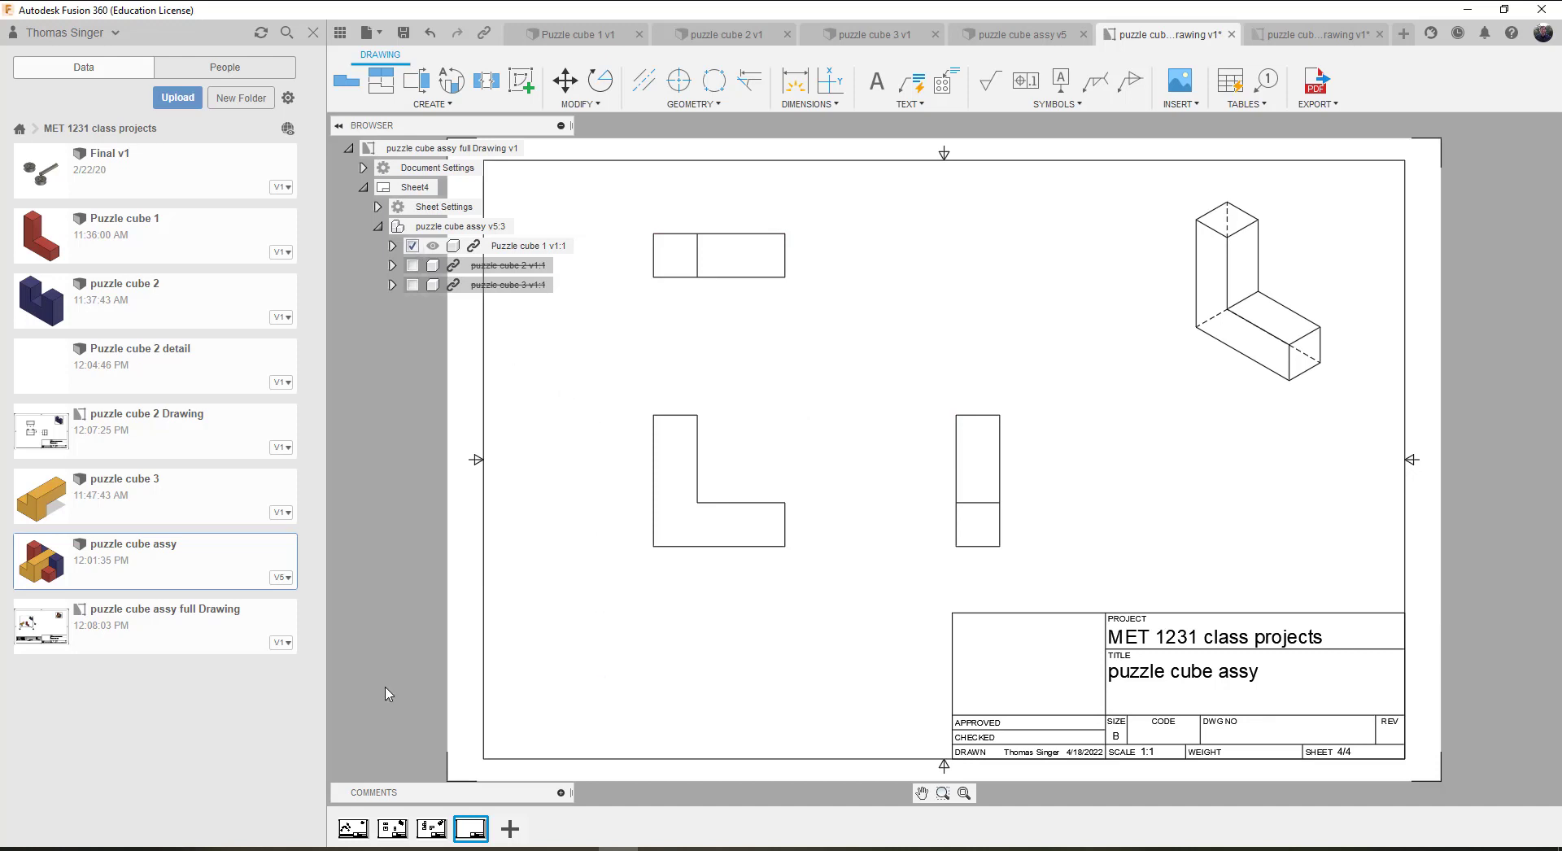
left_click(354, 828)
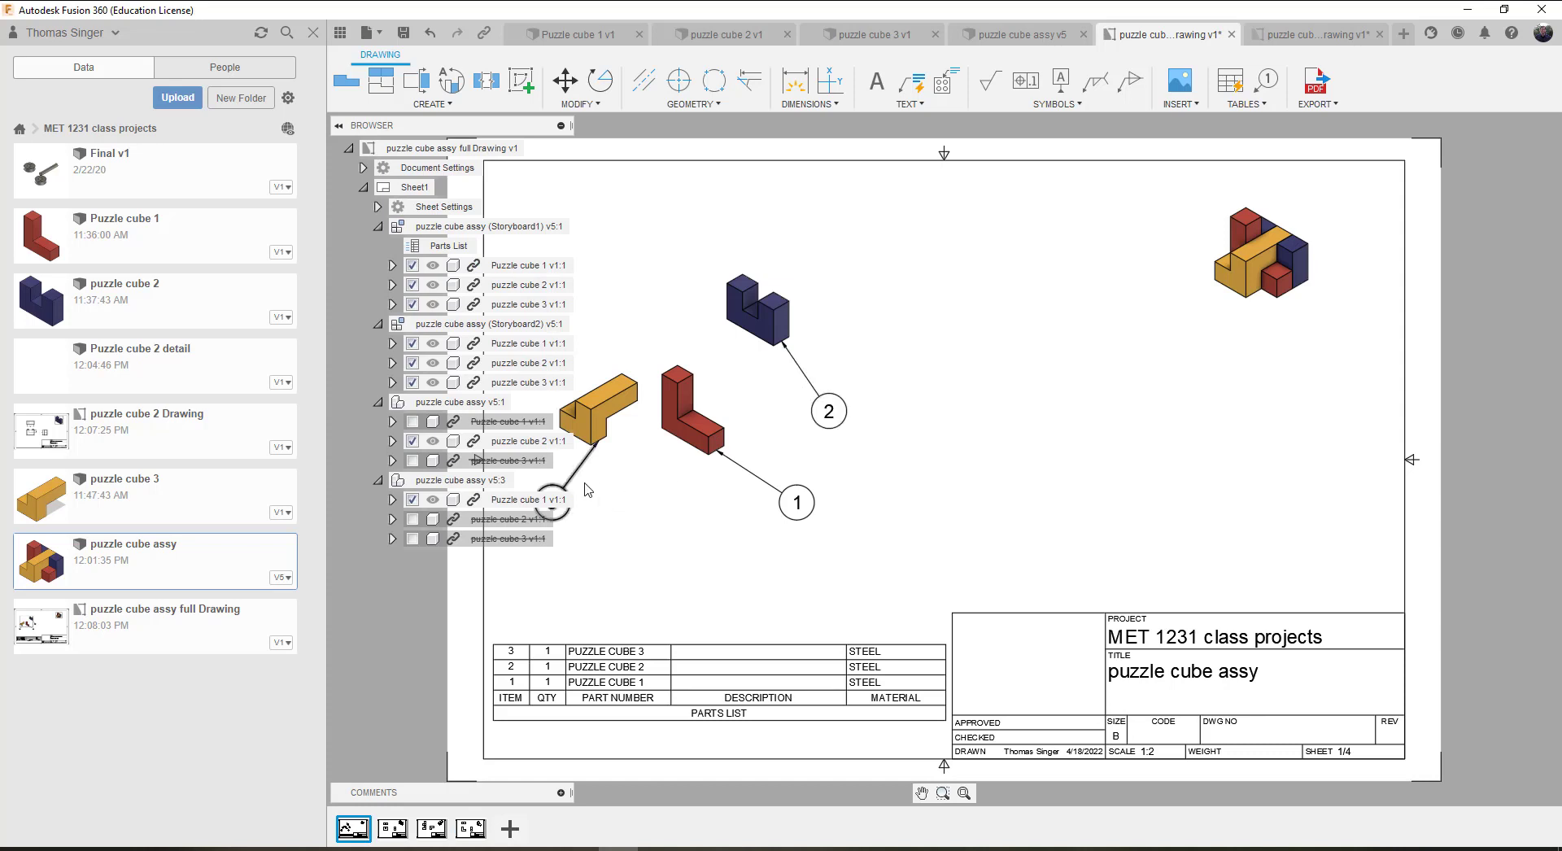
Step: Review the detail sheets of Puzzle cube 1, puzzle cube 2 and puzzle cube 3 in turn
mouse_move(467, 833)
left_click(400, 833)
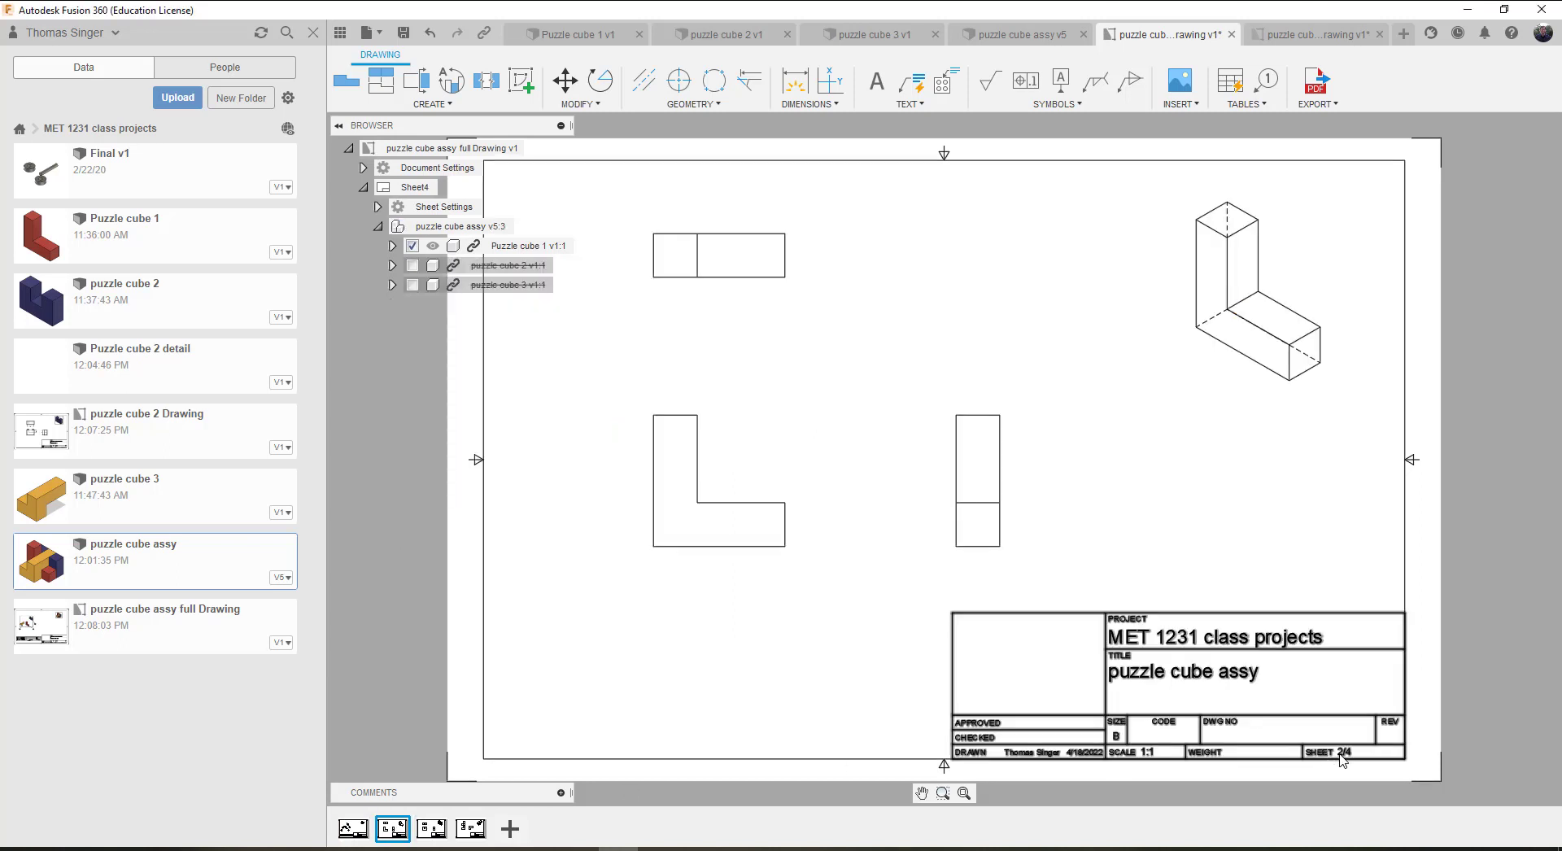
left_click(436, 831)
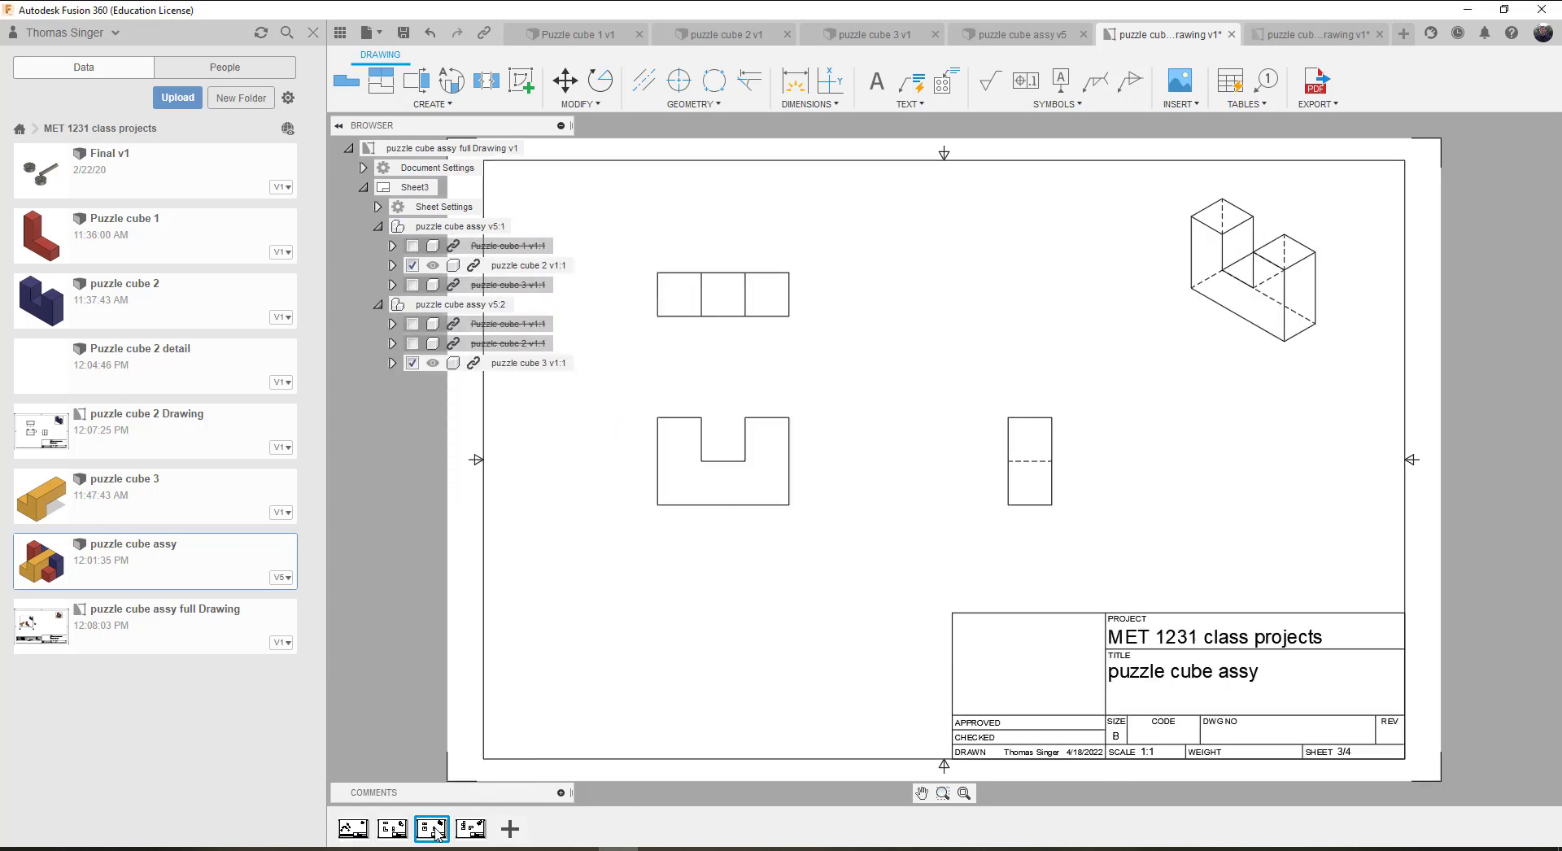
left_click(472, 829)
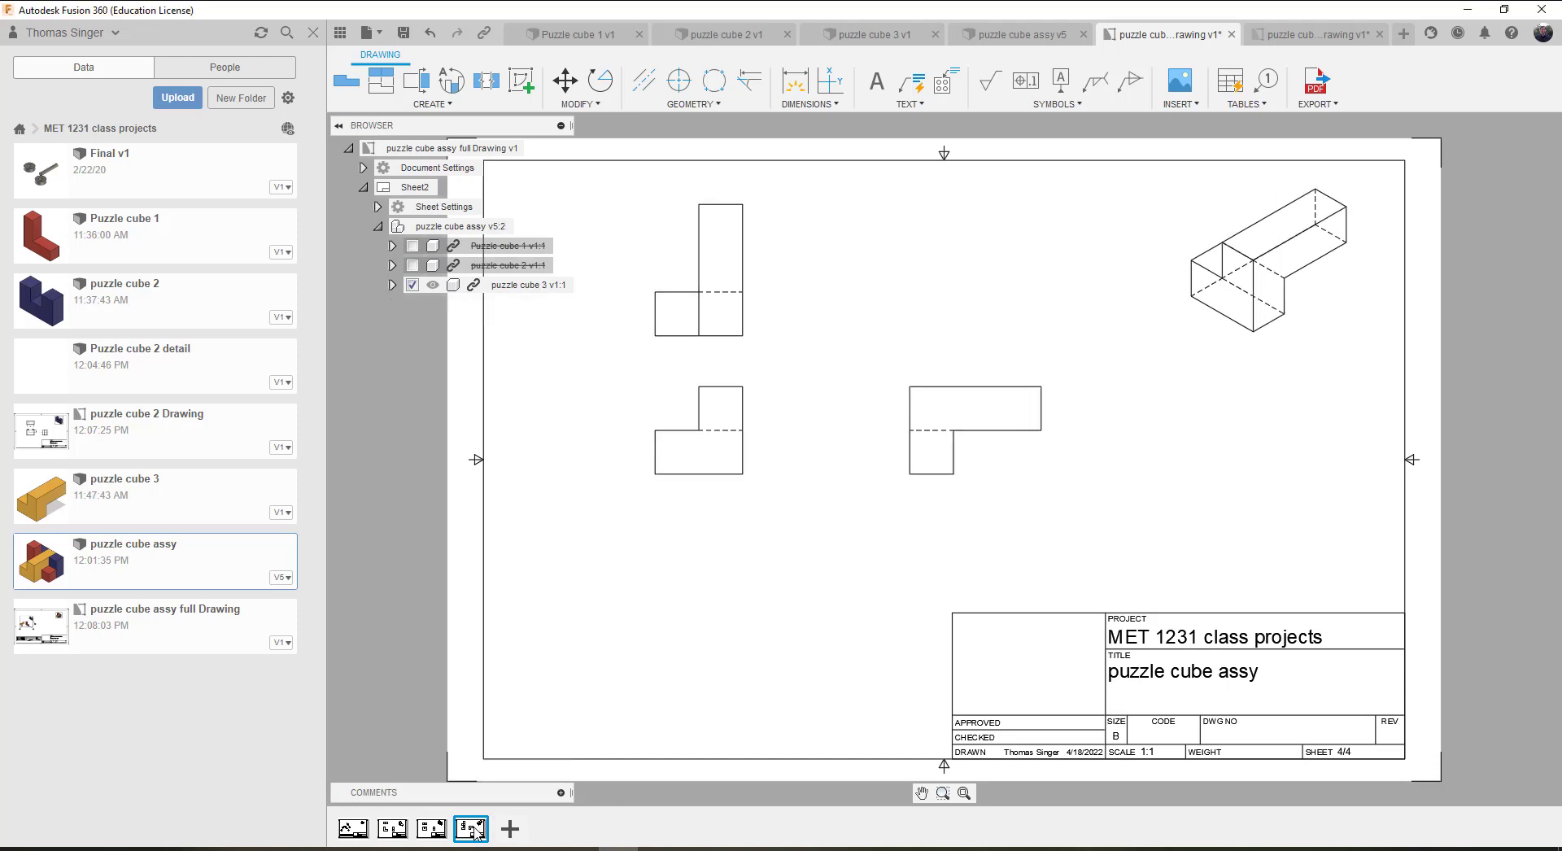
Step: Try to open the isometric view of puzzle cube 3 for editing with Edit View
right_click(1260, 291)
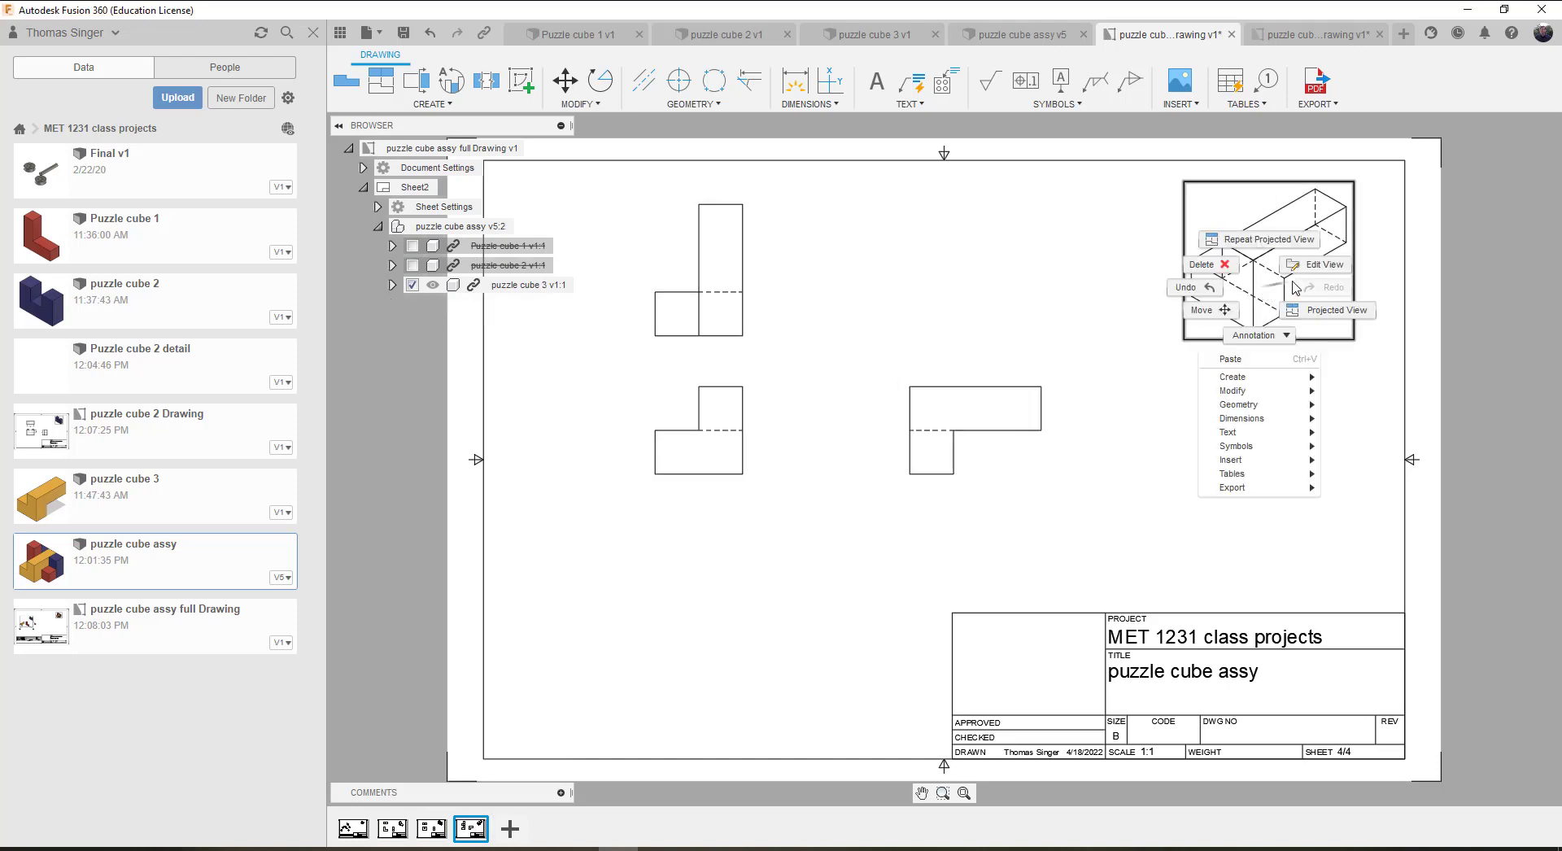
left_click(1286, 262)
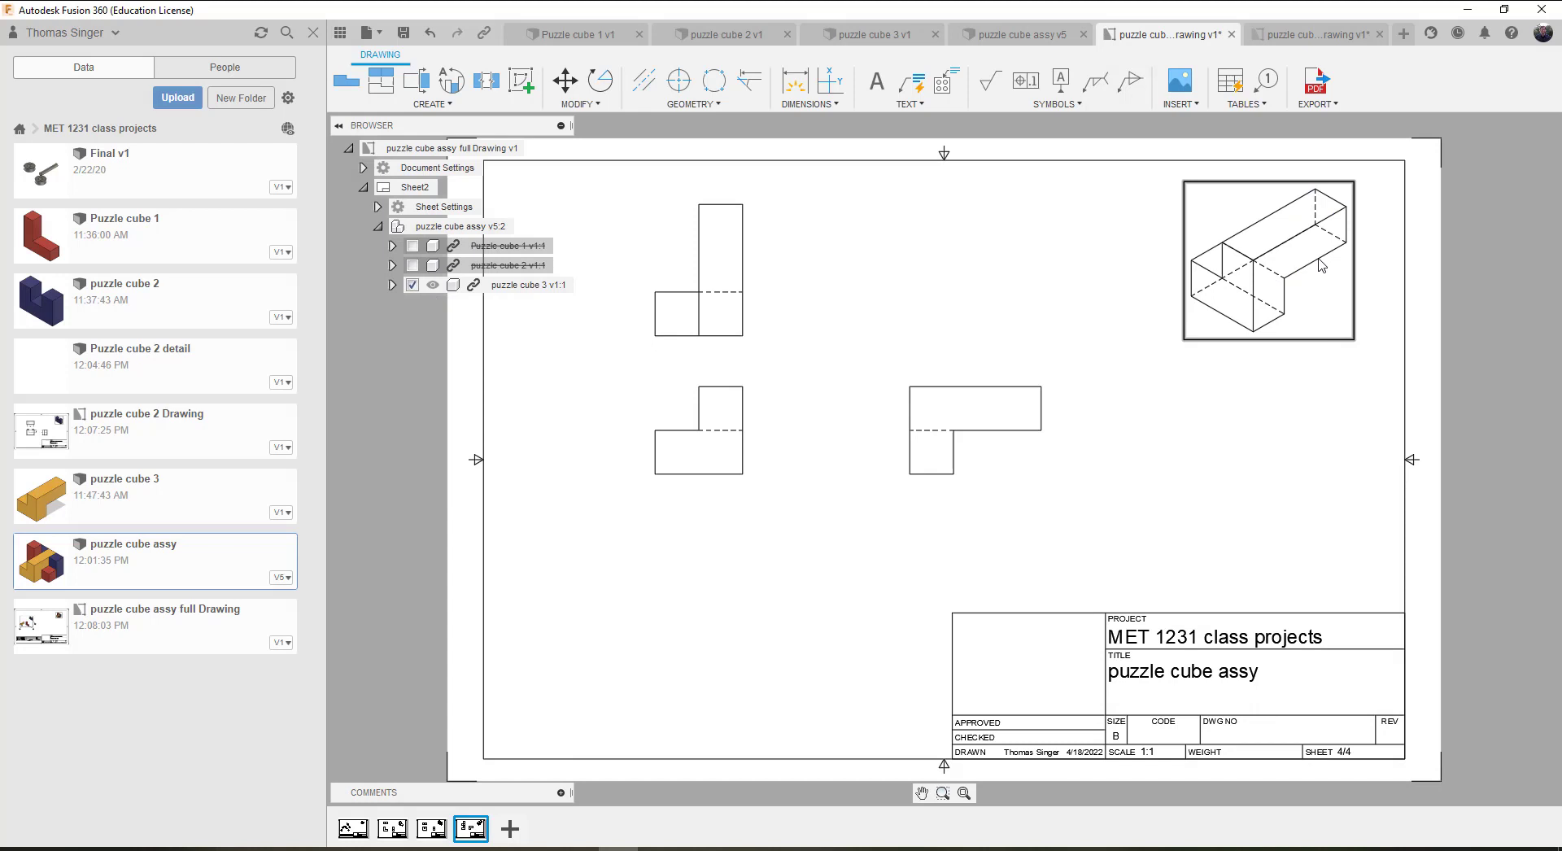
right_click(1321, 309)
left_click(1375, 284)
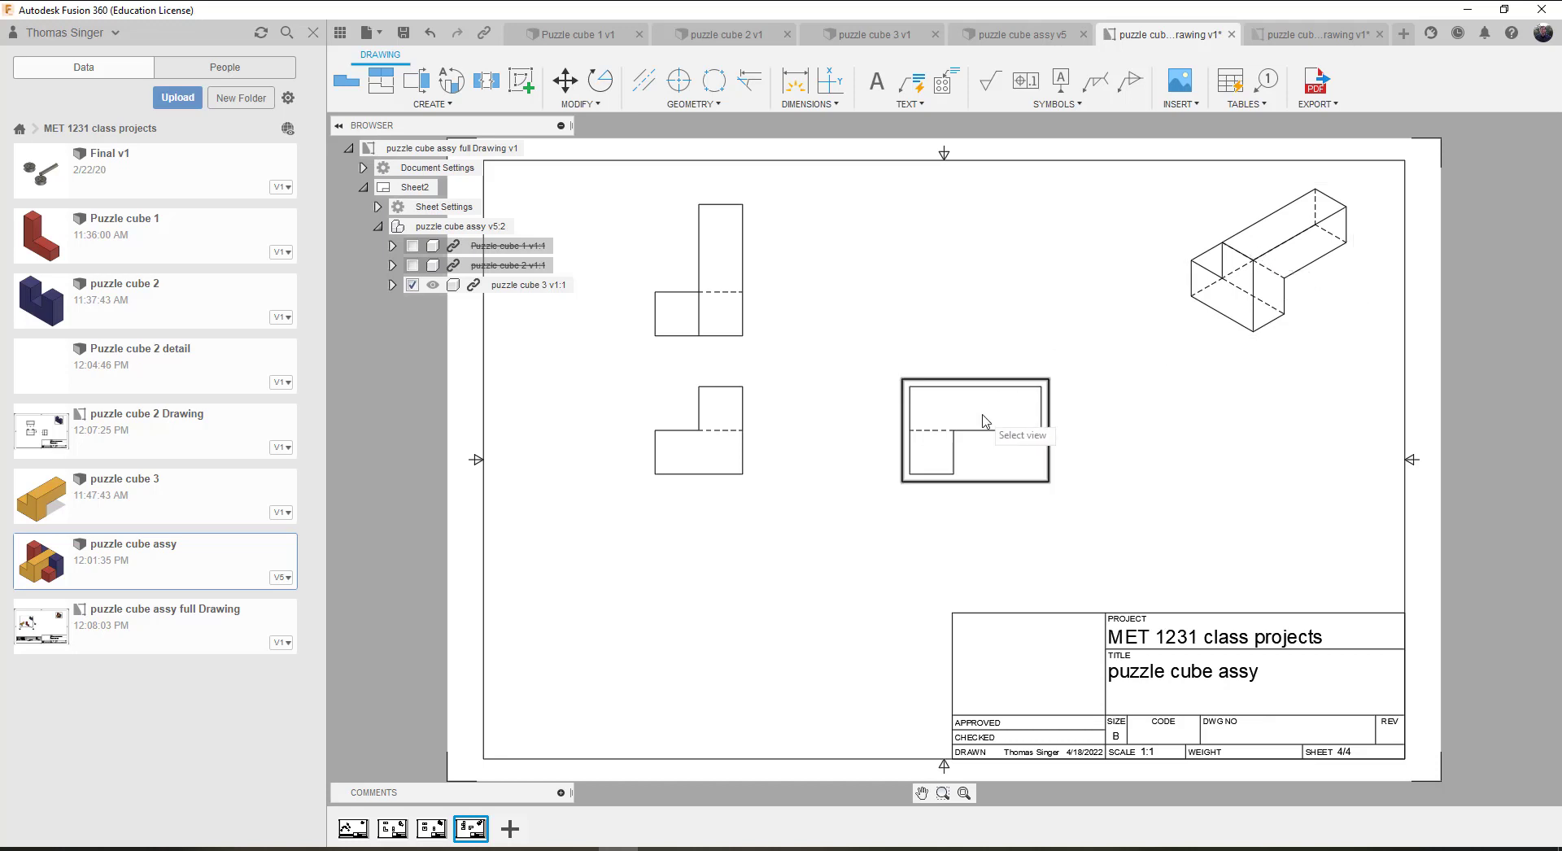
right_click(1247, 294)
left_click(1316, 273)
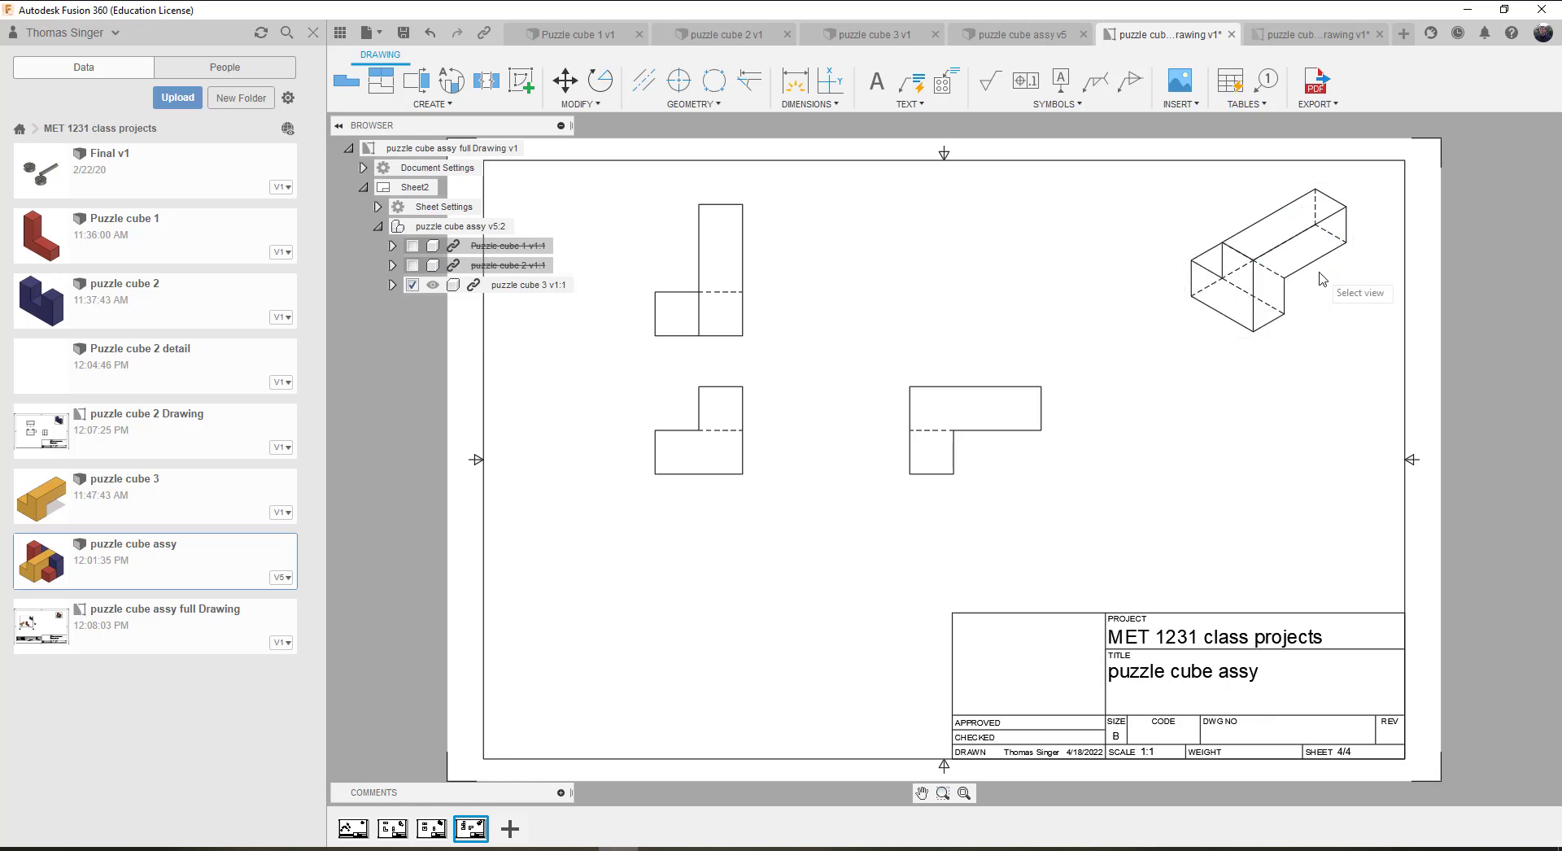
Step: Open the drawing view settings of puzzle cube 3's front view and close them without making changes
mouse_move(354, 838)
left_click(733, 447)
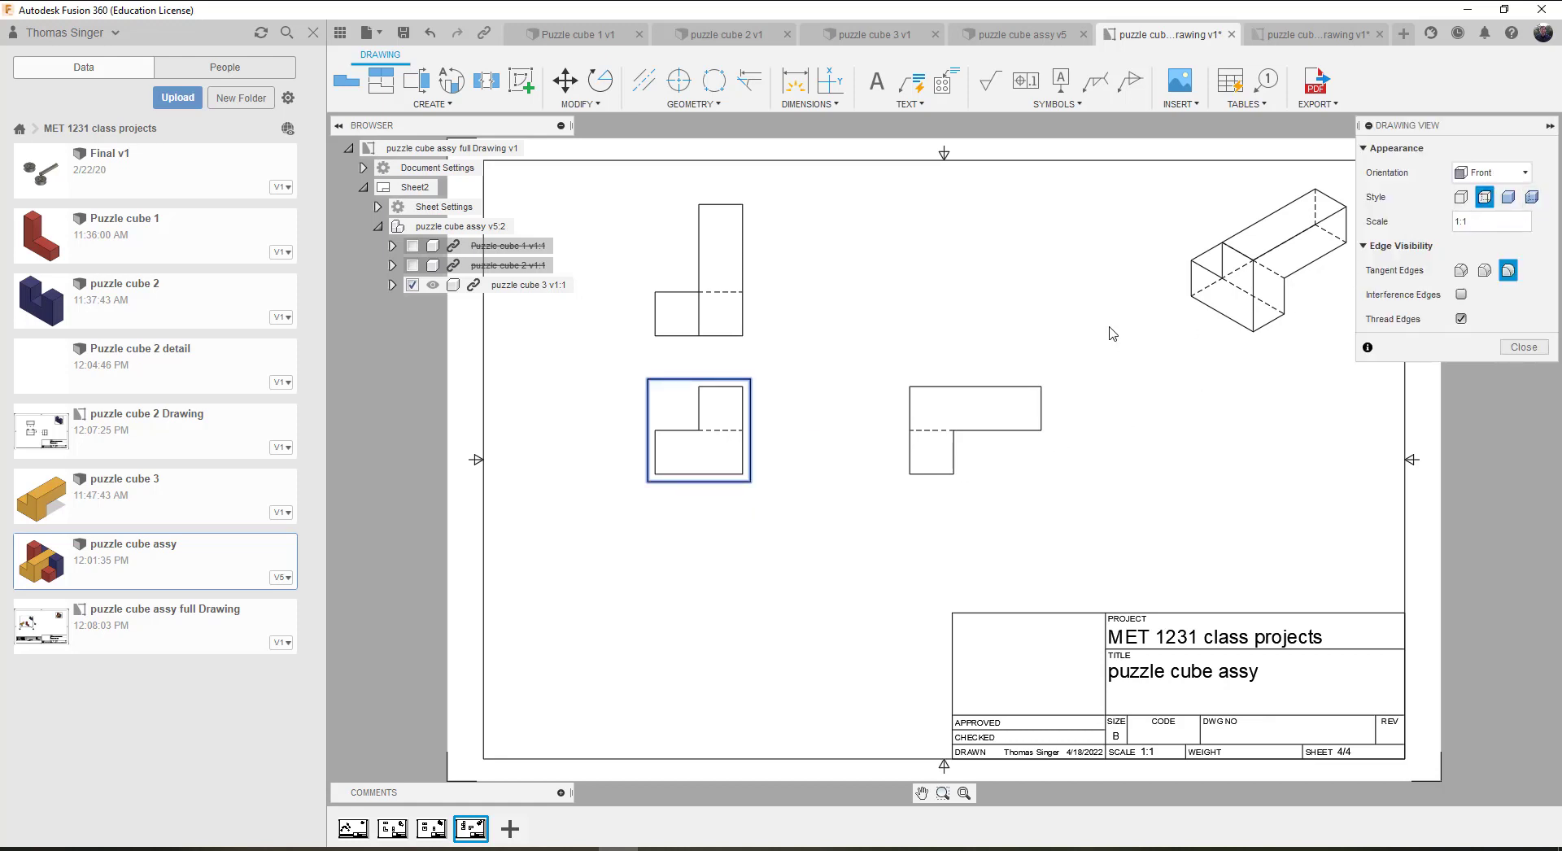
left_click(1524, 346)
Step: Retry Edit View on puzzle cube 3's isometric view, and try selecting its side view for editing
left_click(1275, 255)
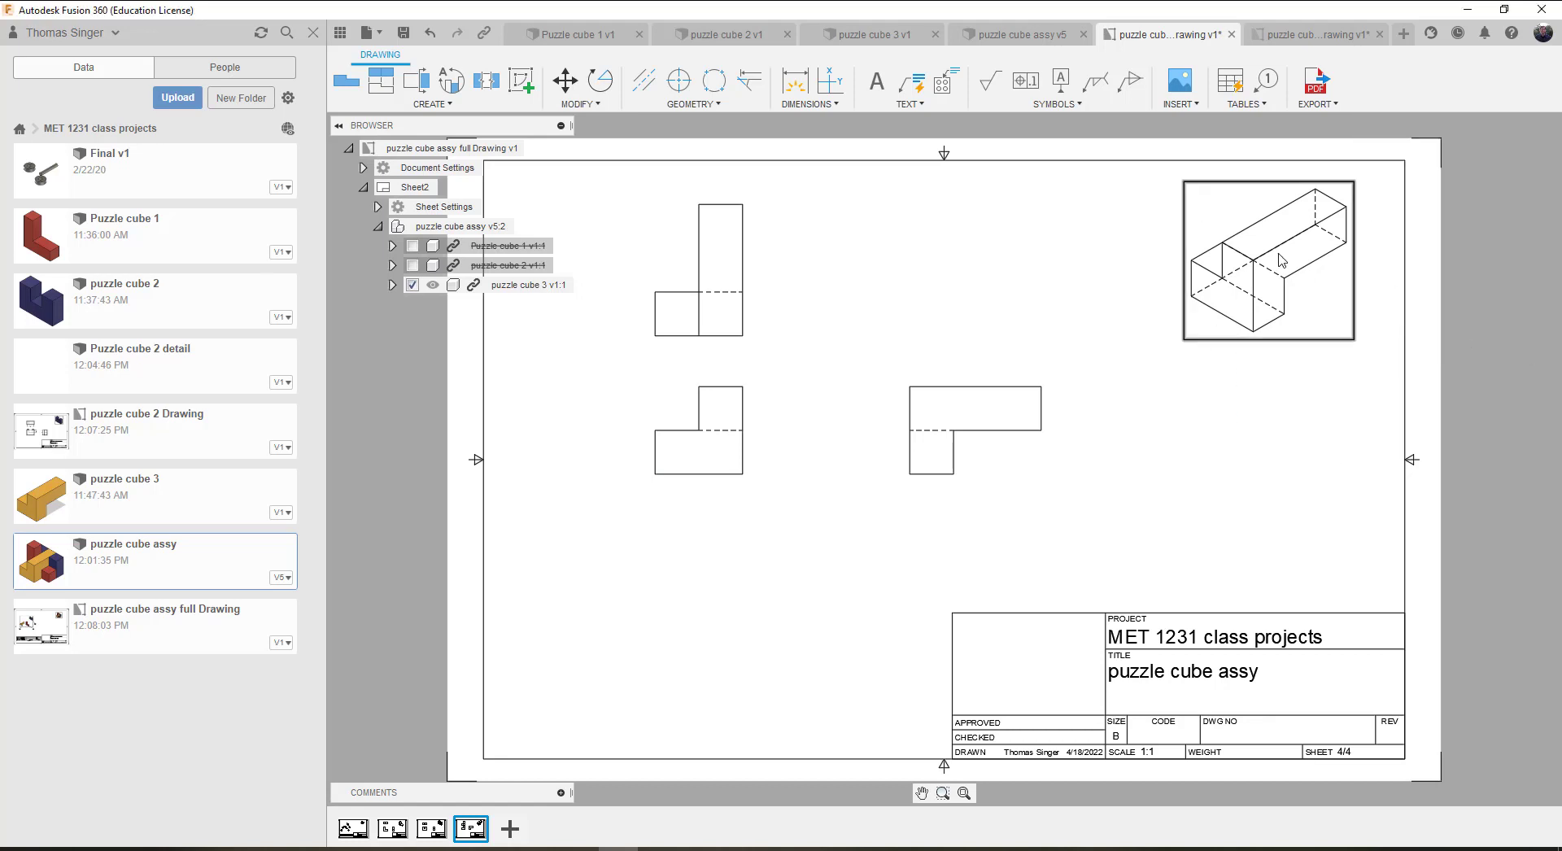
right_click(1278, 256)
left_click(1310, 277)
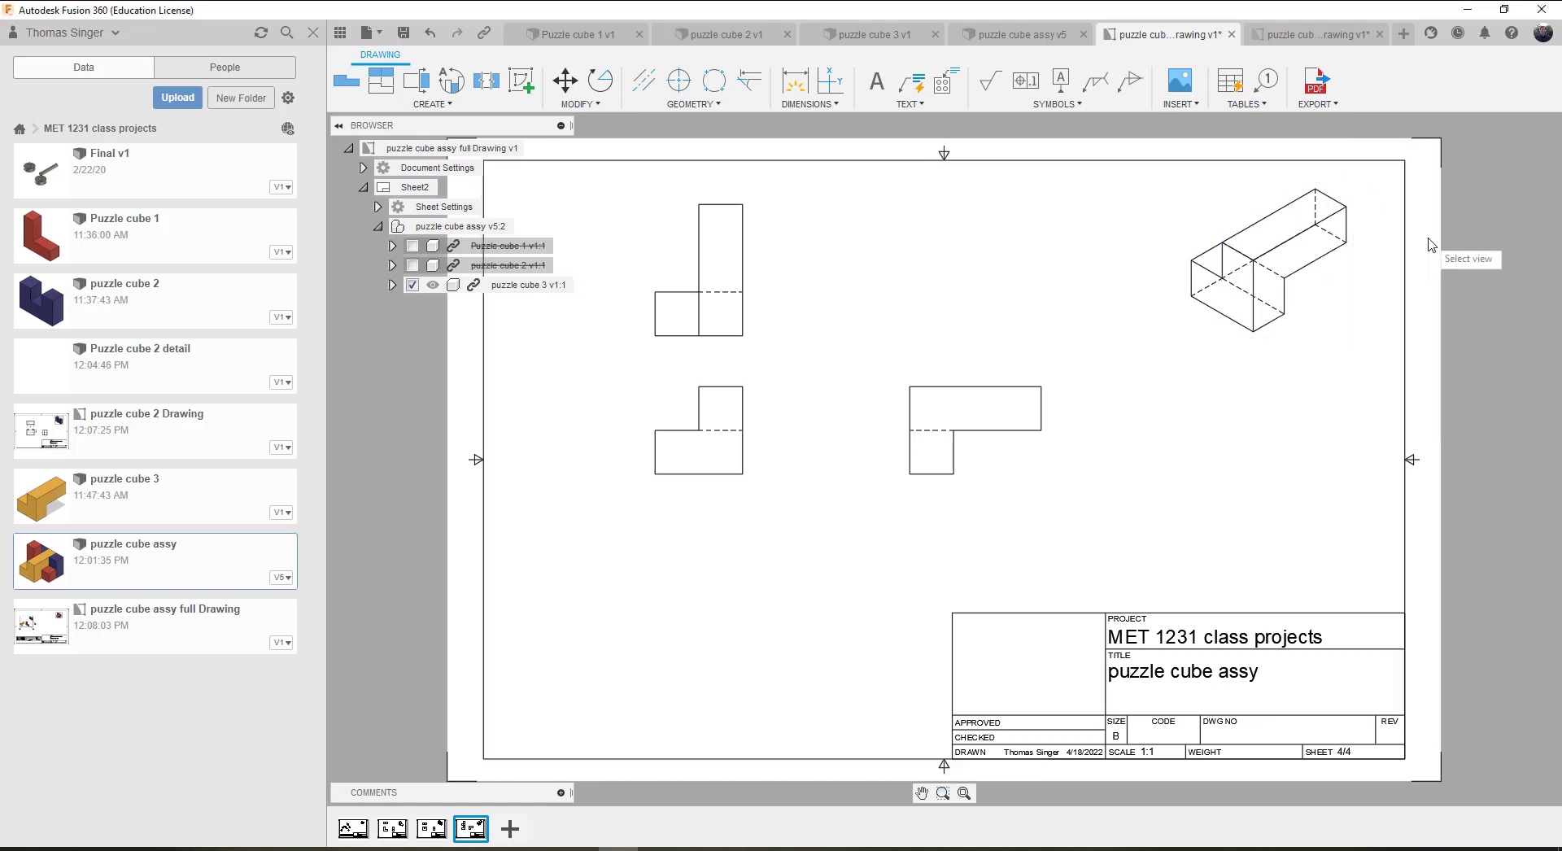
left_click(1318, 264)
right_click(1273, 267)
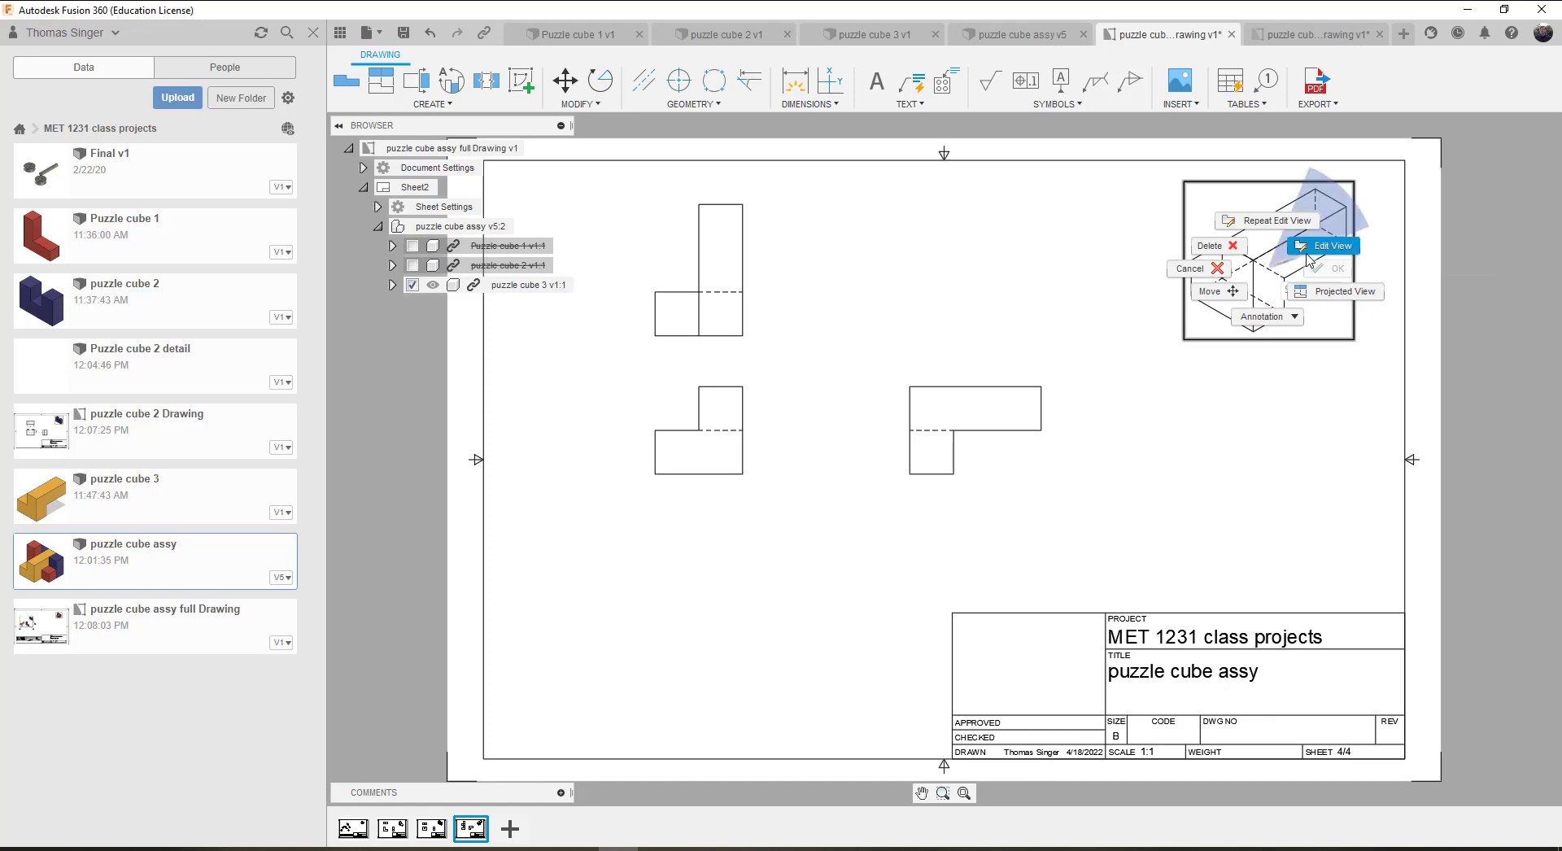
left_click(1307, 258)
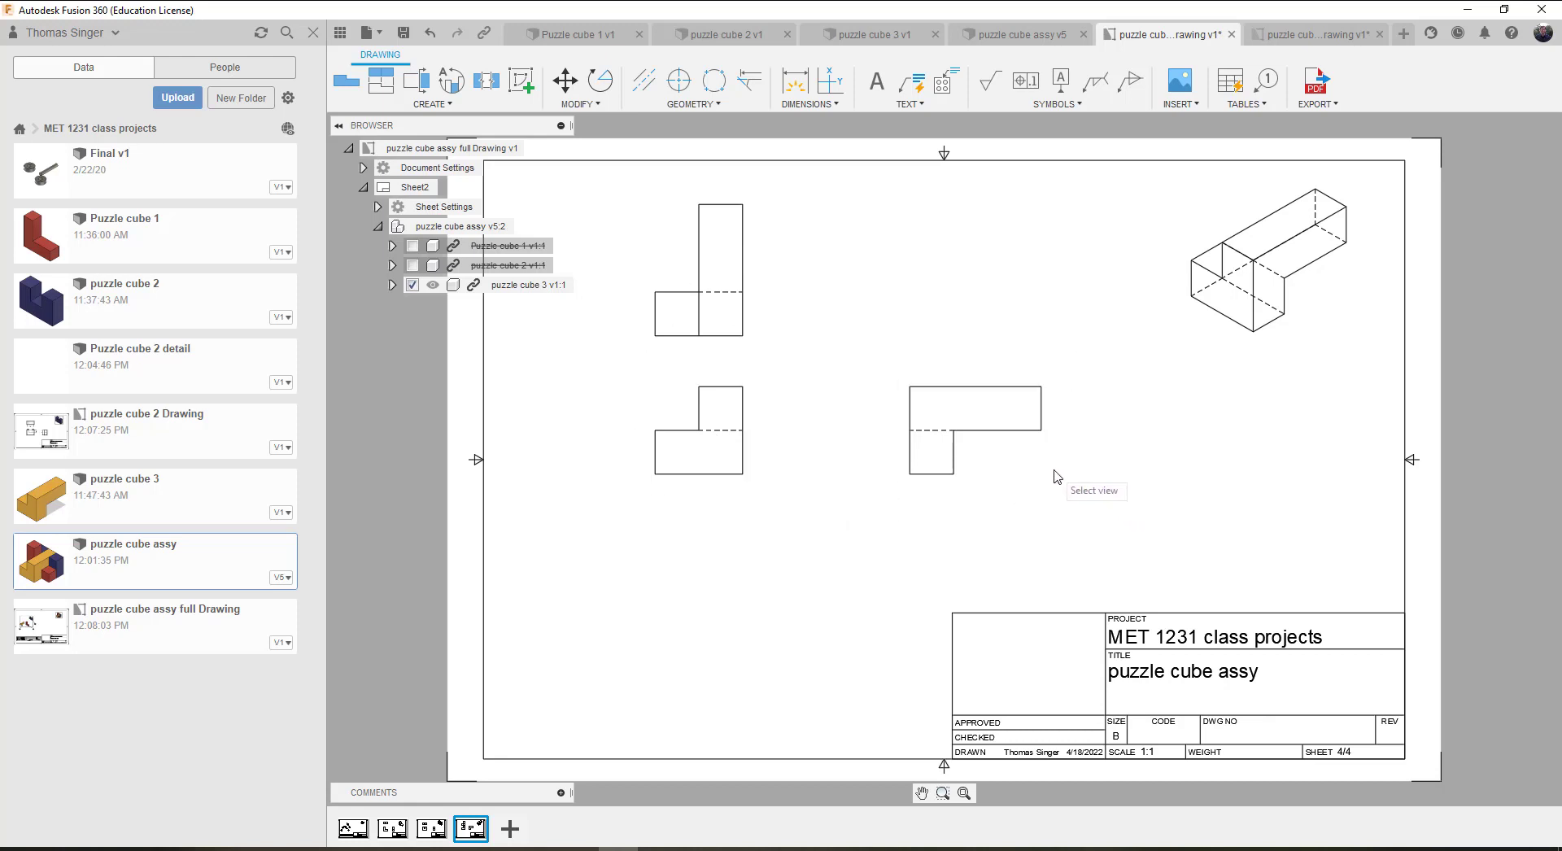
left_click(1007, 446)
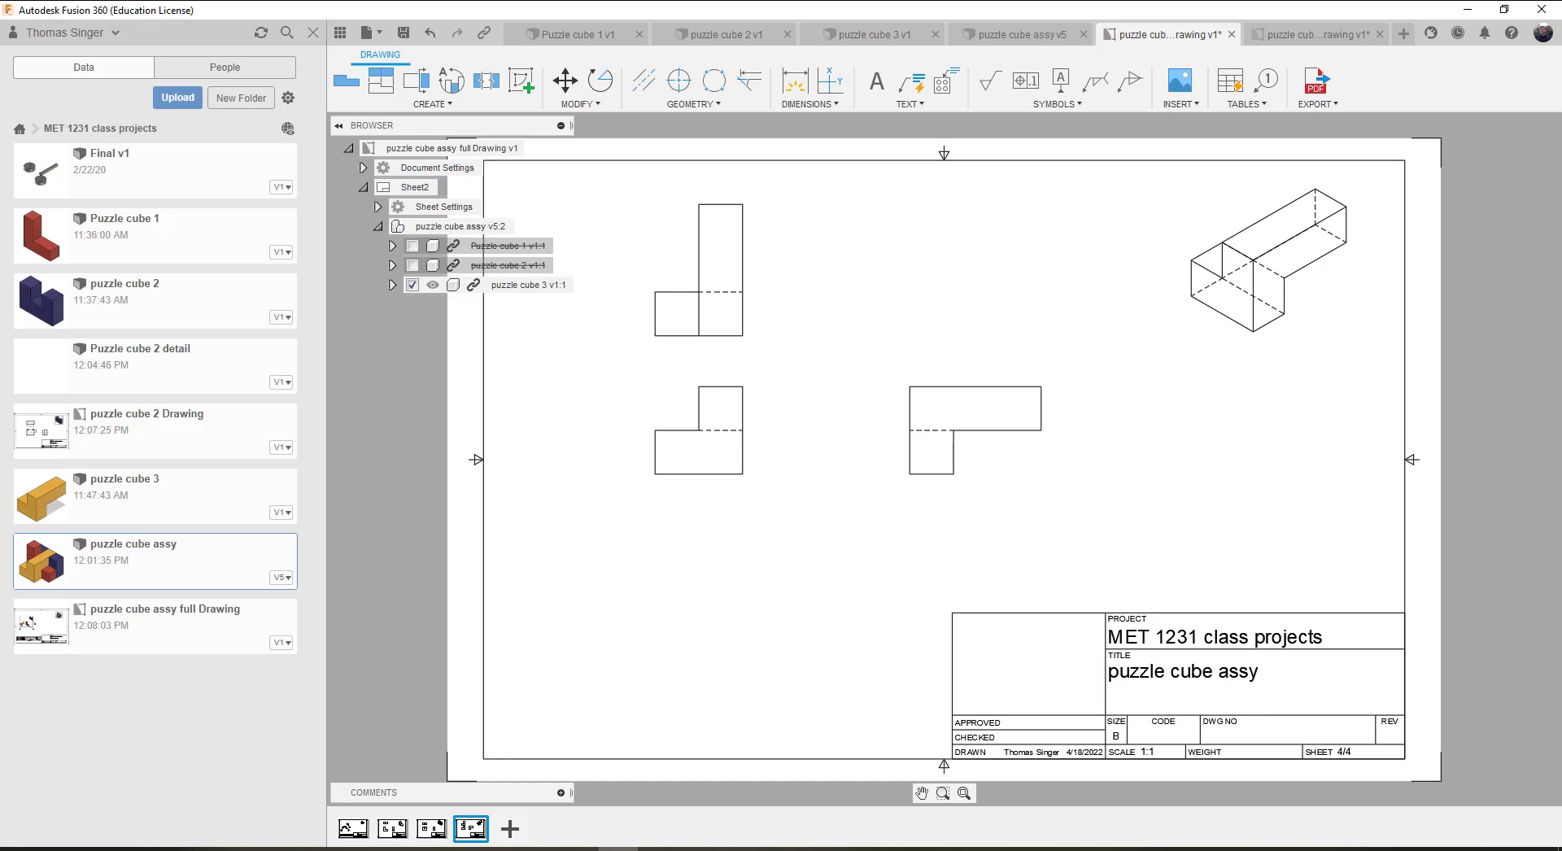